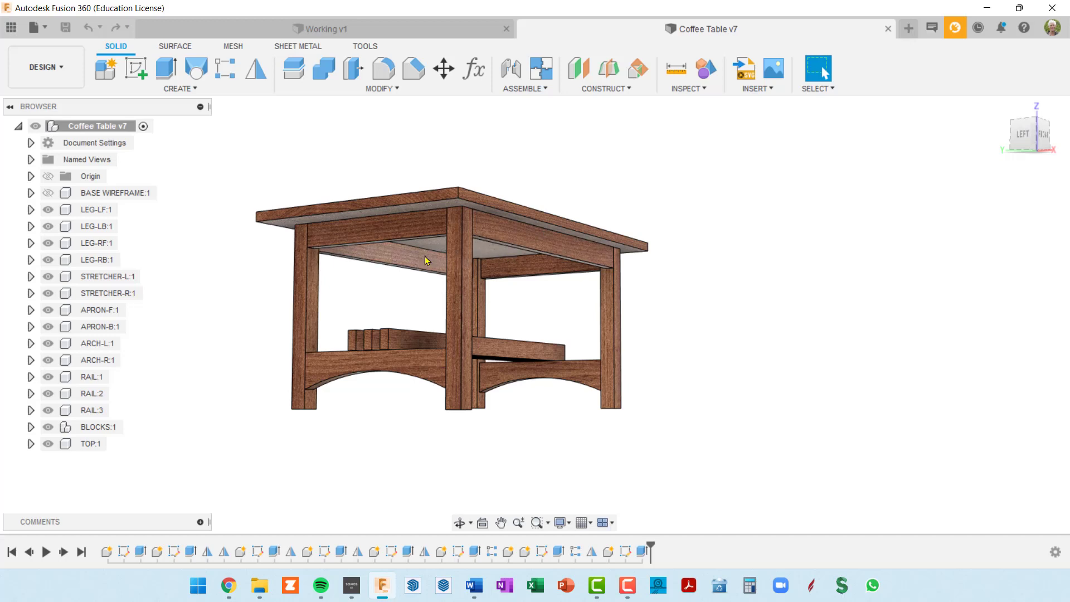
Step: Examine the finished coffee table from several angles, including its arched stretchers, lower rails and spacer blocks
middle_click_drag(469, 319, 491, 335, "shift")
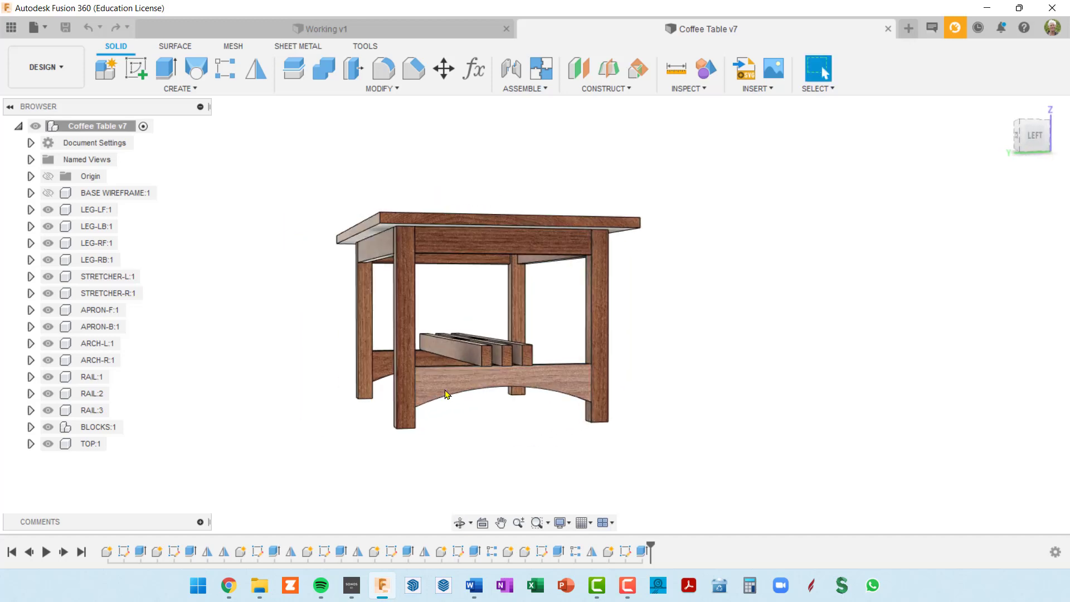
middle_click_drag(466, 387, 487, 407, "shift")
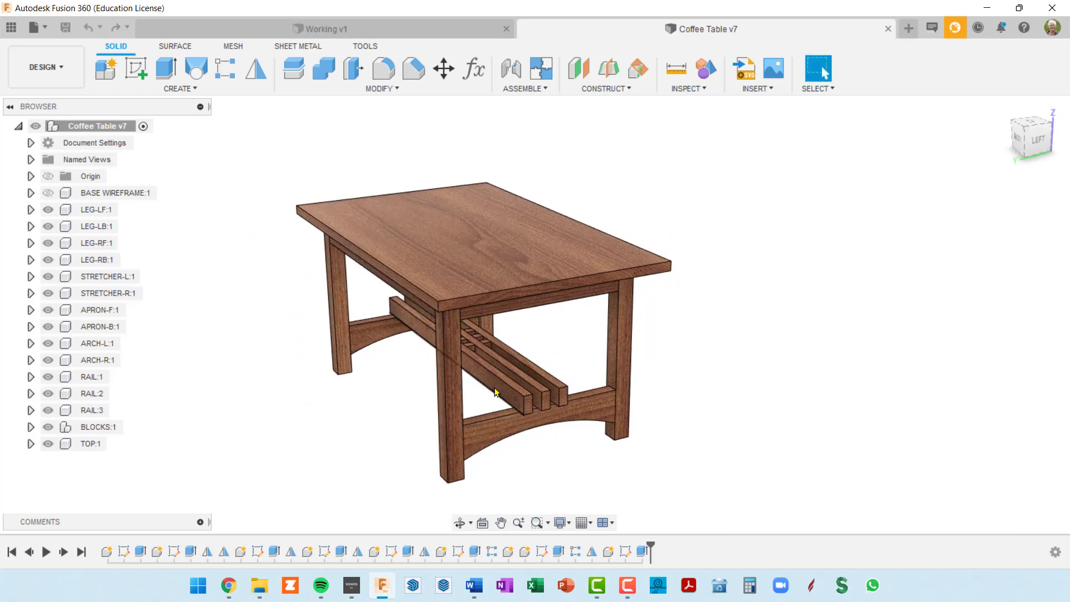
scroll(491, 391, "up", 10)
scroll(422, 302, "down", 5)
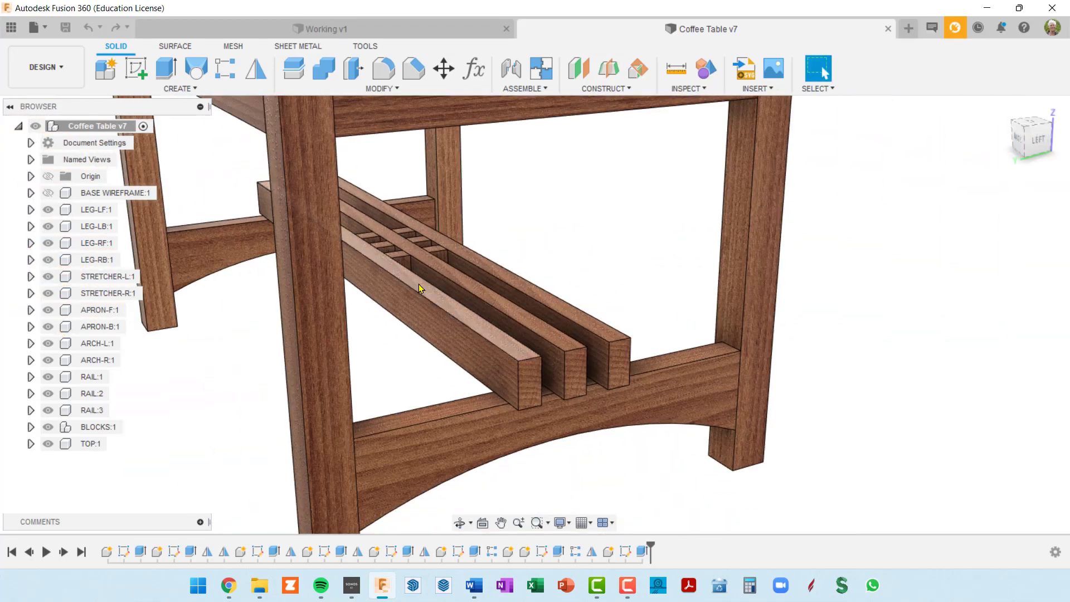
scroll(419, 283, "up", 10)
scroll(394, 273, "down", 10)
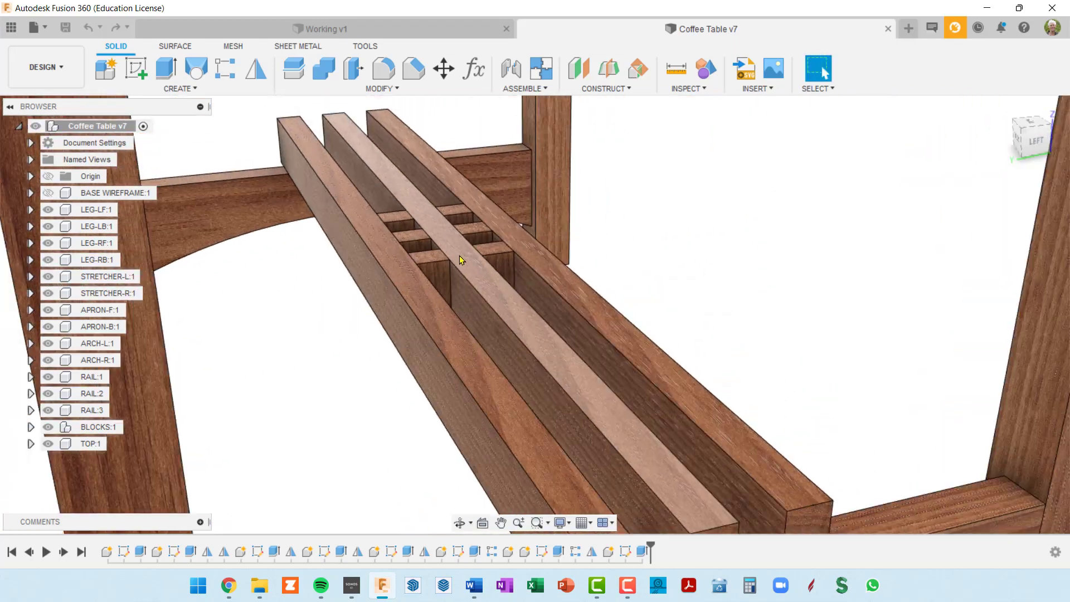
middle_click_drag(489, 269, 396, 256, "shift")
middle_click_drag(568, 289, 494, 313, "shift")
mouse_move(621, 288)
middle_mouse_down("shift")
mouse_move(611, 308)
mouse_move(607, 291)
middle_mouse_up("shift")
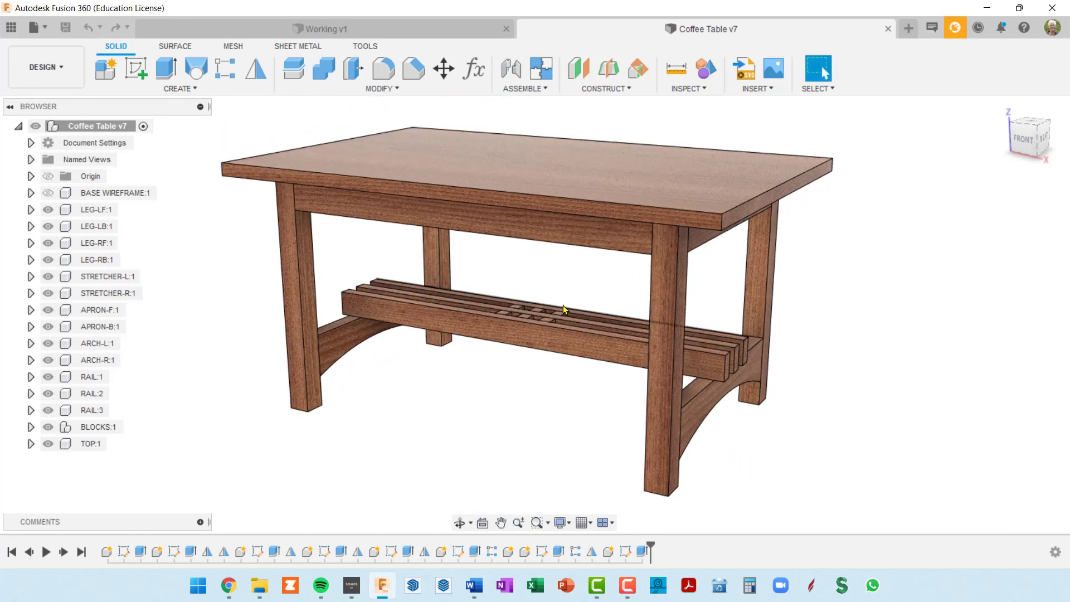
key("F10")
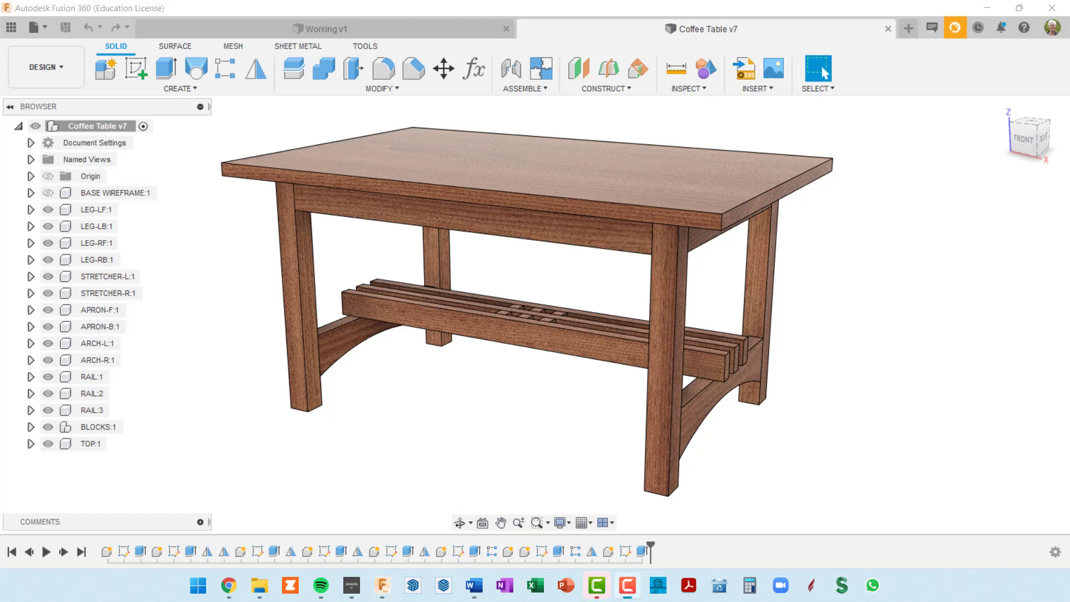
Step: In the Working design, add a user parameter named baseWid with a value of 33 in
left_click(454, 33)
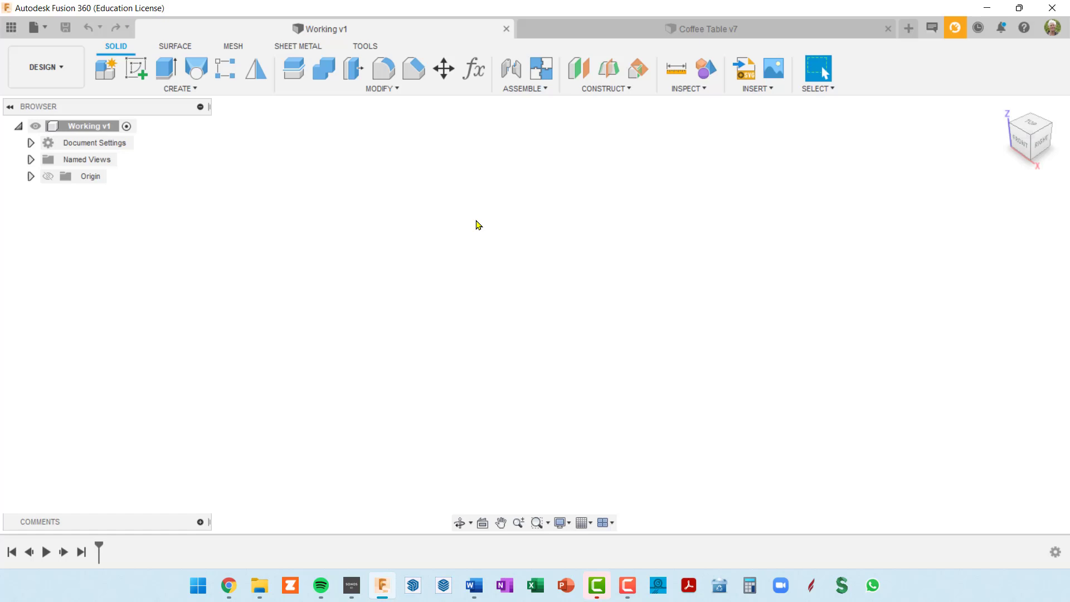
key("shift+p")
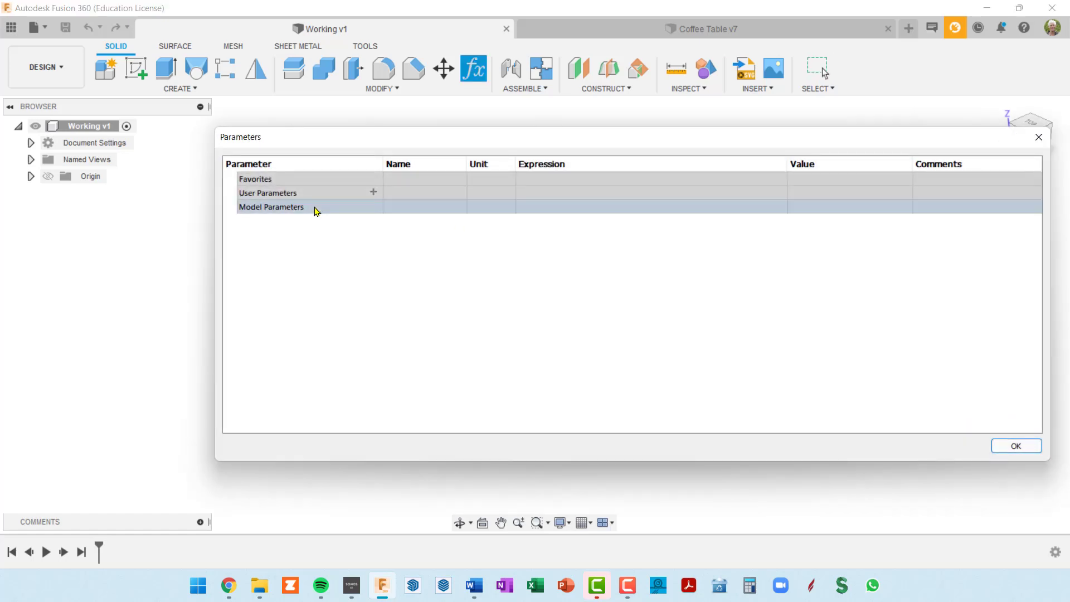
left_click(373, 192)
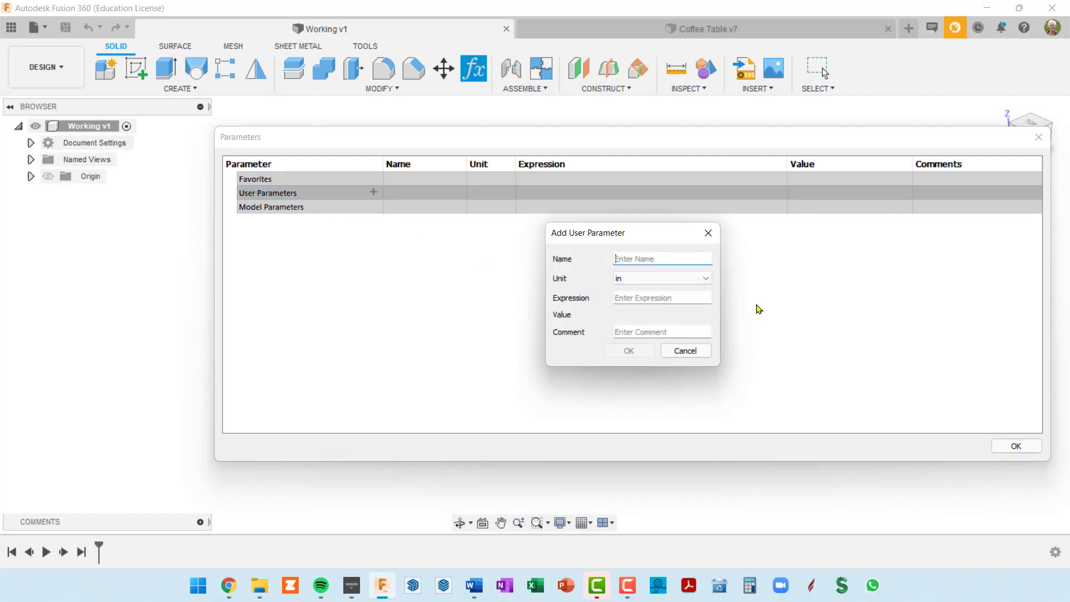
type("baseWid")
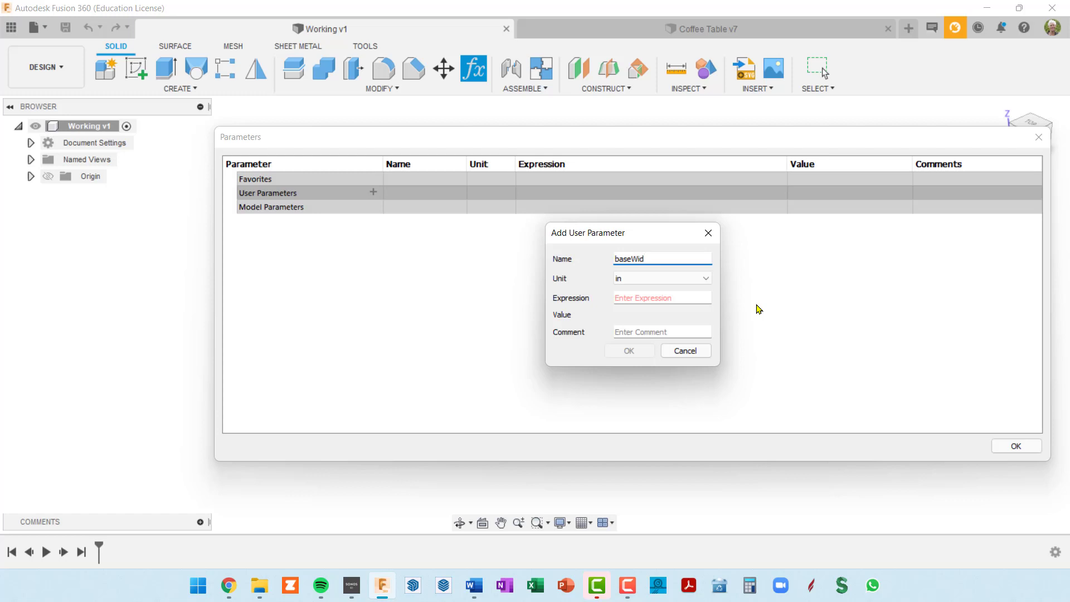
key("Tab")
key("Tab")
type("33")
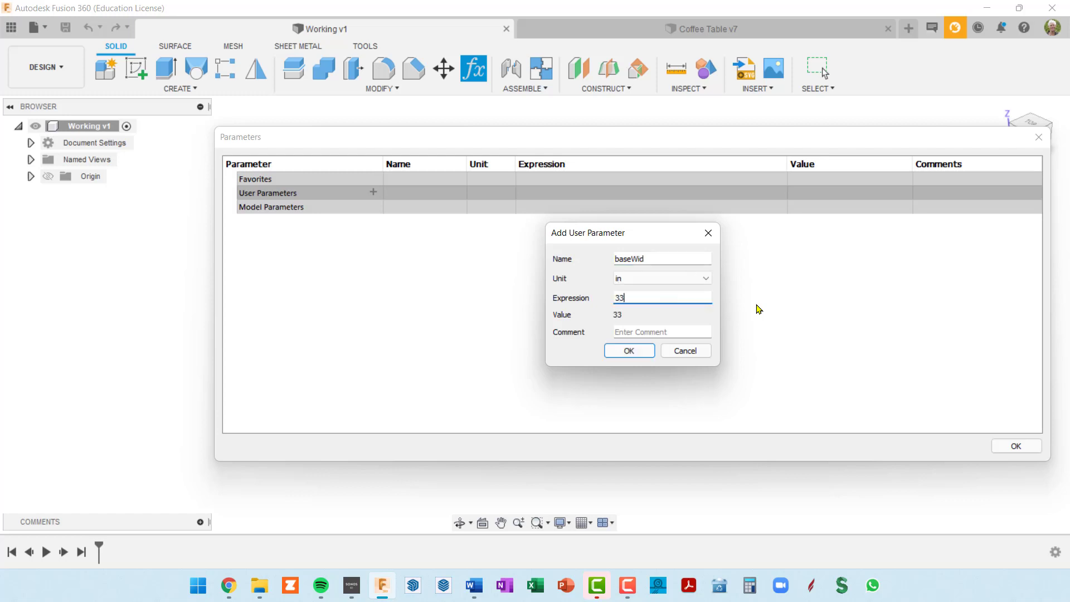
left_click(627, 351)
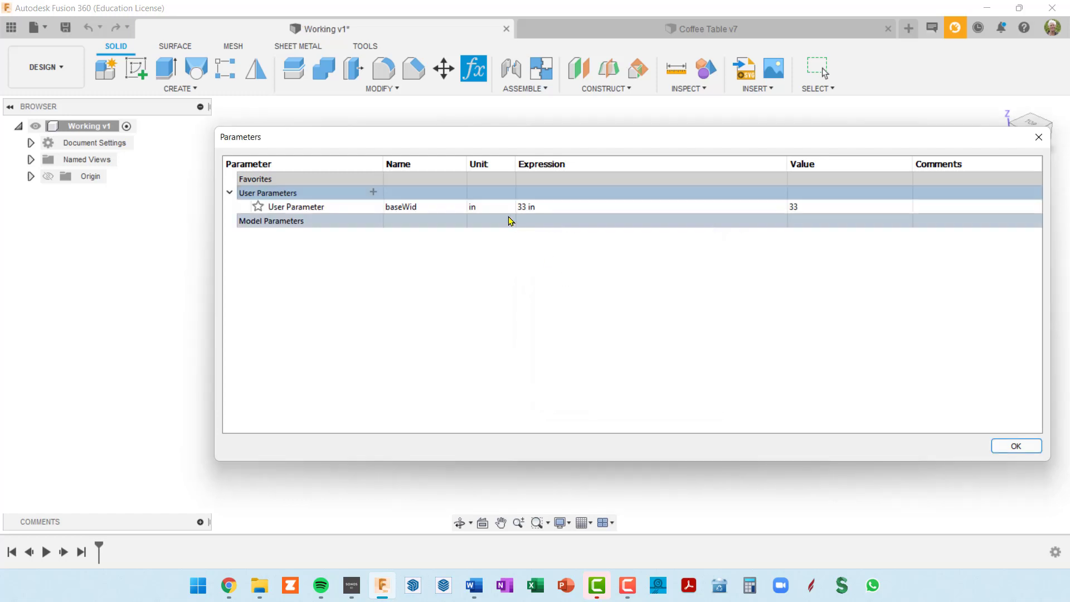
Step: Add a user parameter named baseDep with a value of 21 in
left_click(371, 192)
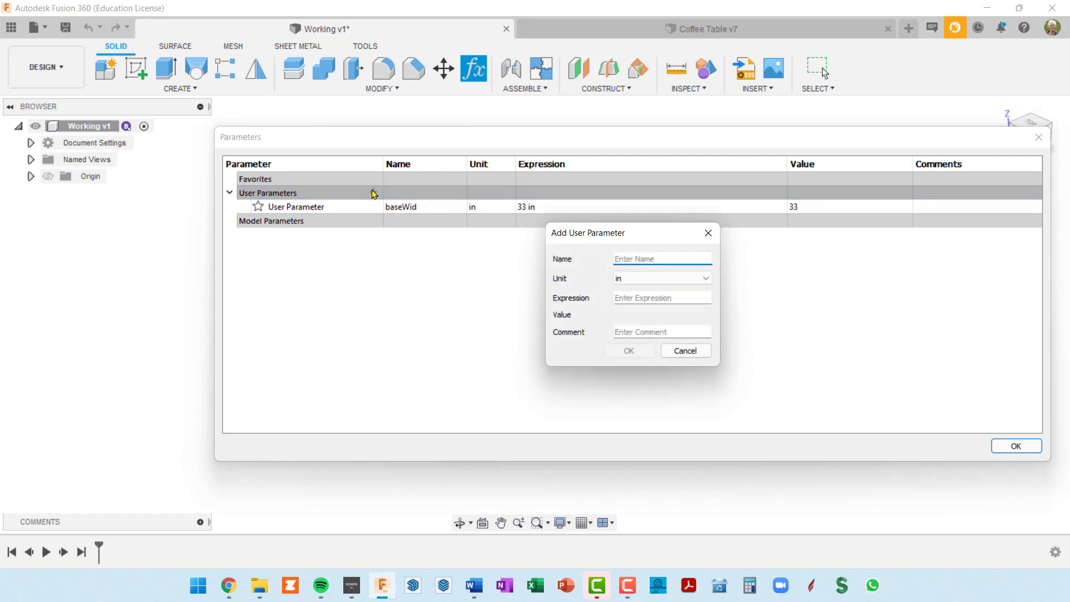
type("baseDep")
key("Tab")
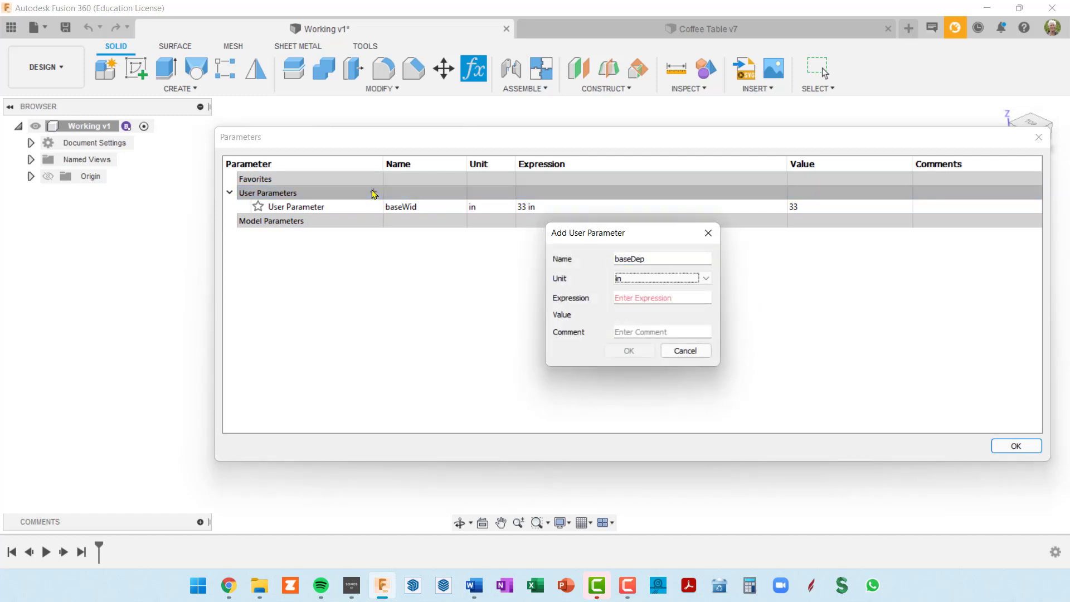
key("Tab")
type("21")
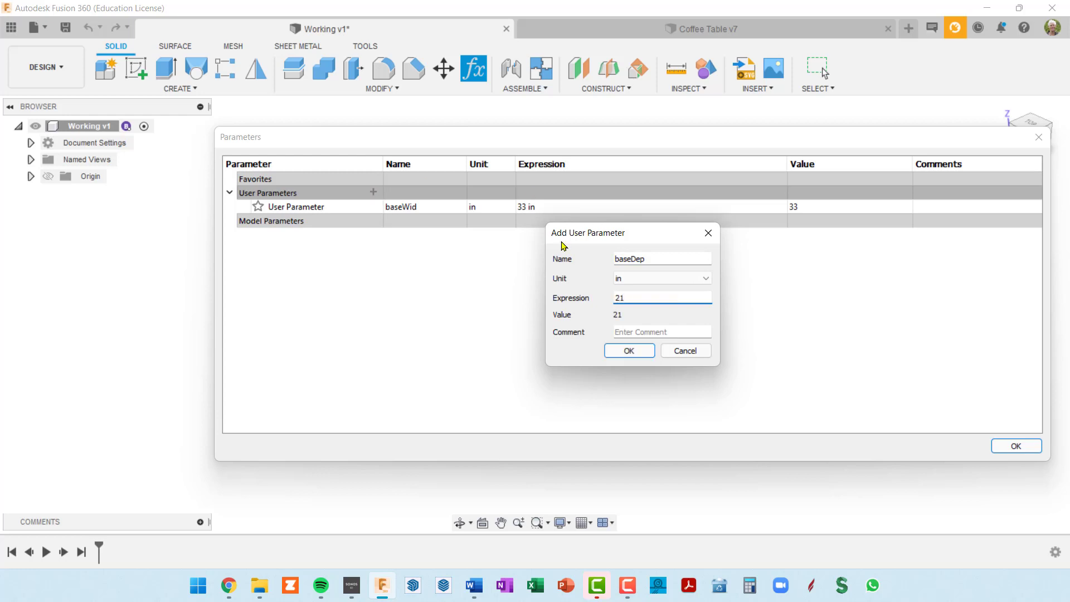
left_click(627, 351)
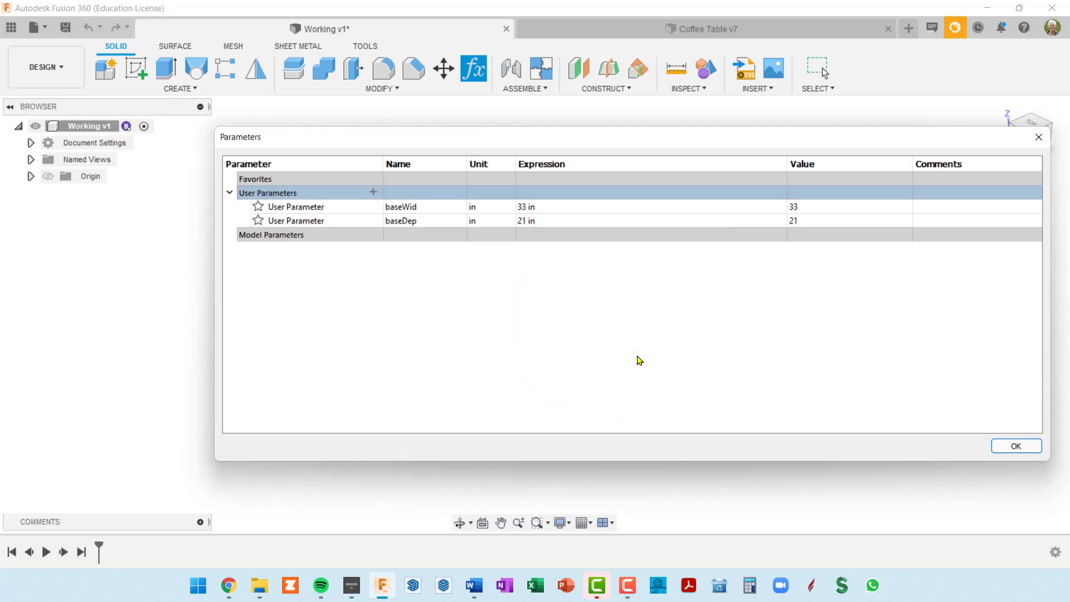
Step: Add a user parameter named baseHgt with a value of 19 in and close the parameter list
left_click(374, 193)
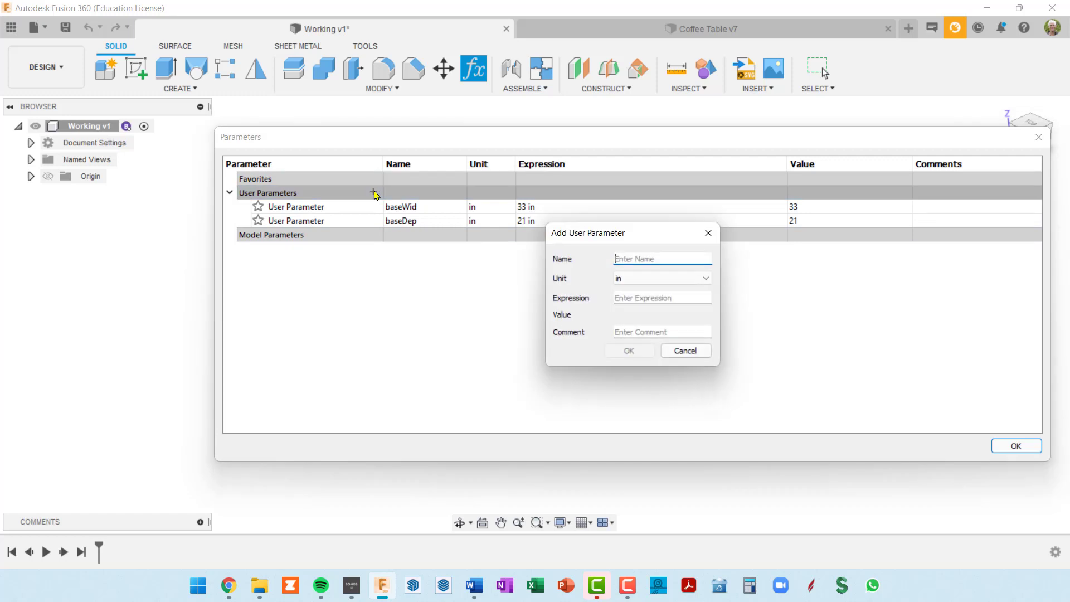
type("baseHgt")
key("Tab")
key("Tab")
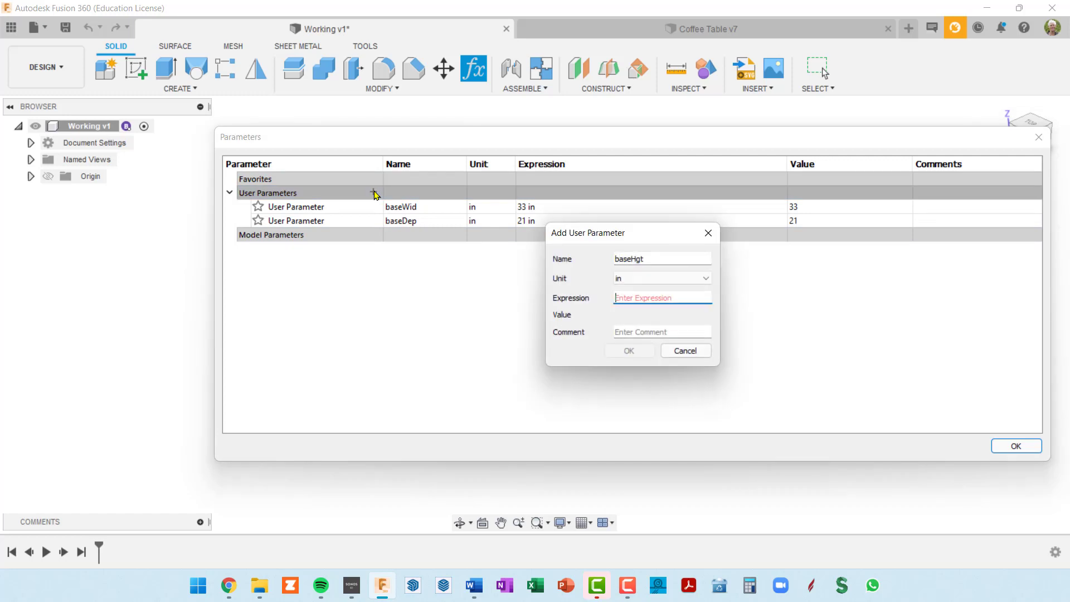
type("19")
left_click(625, 352)
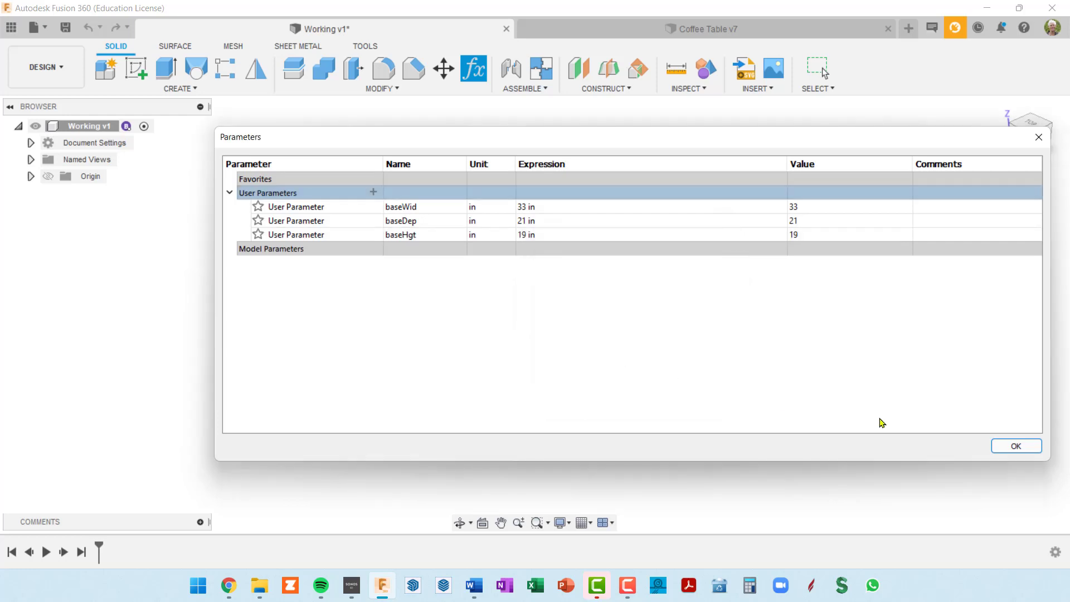
left_click(1017, 446)
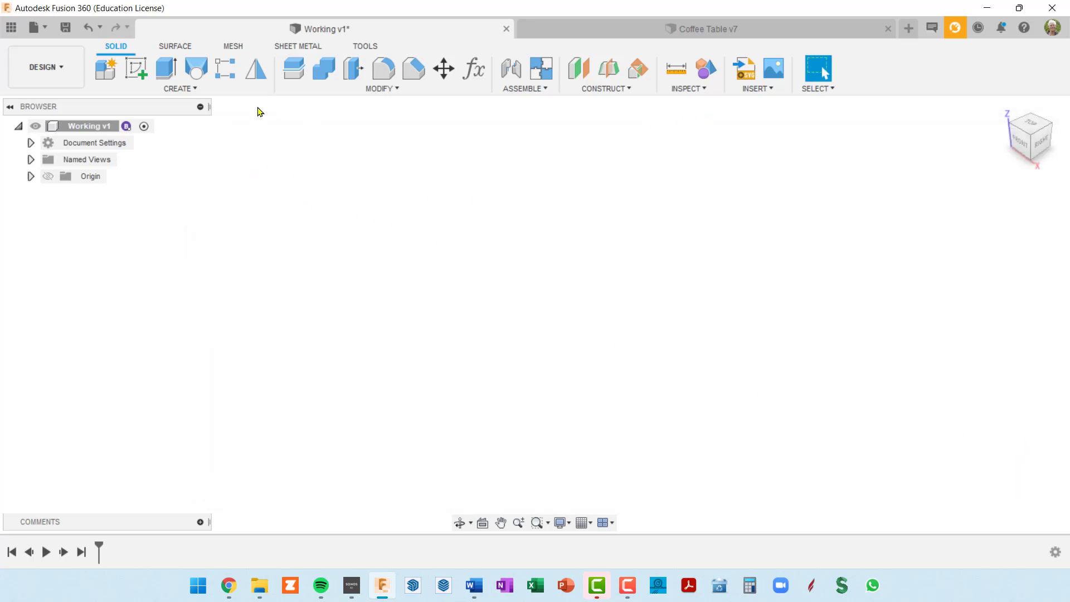
Step: Create a new internal standard component named BASE WIREFRAME and make it active
left_click(104, 73)
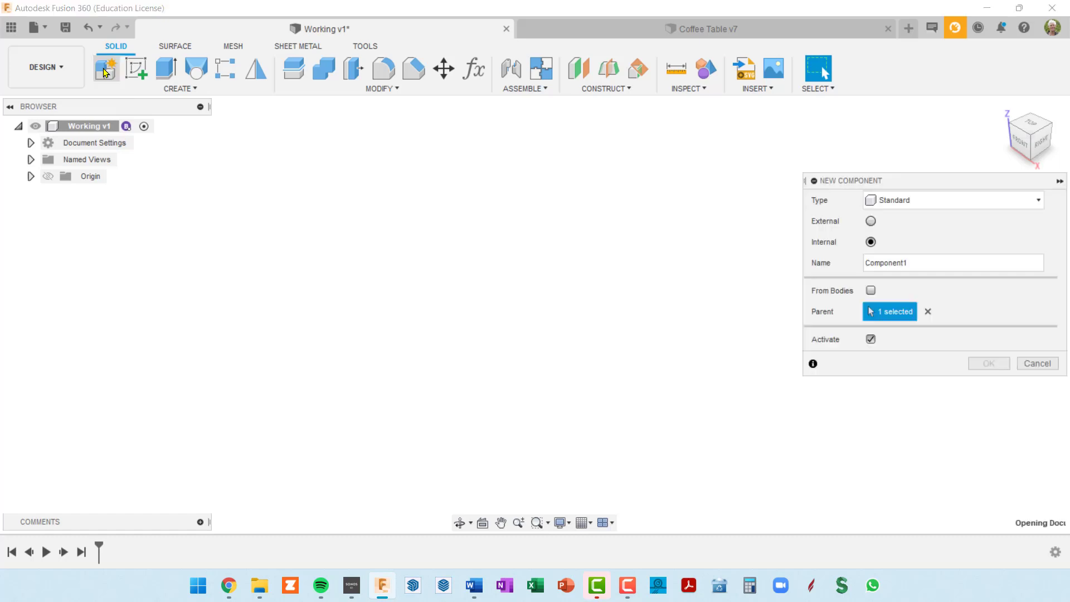
left_click_drag(936, 264, 788, 239)
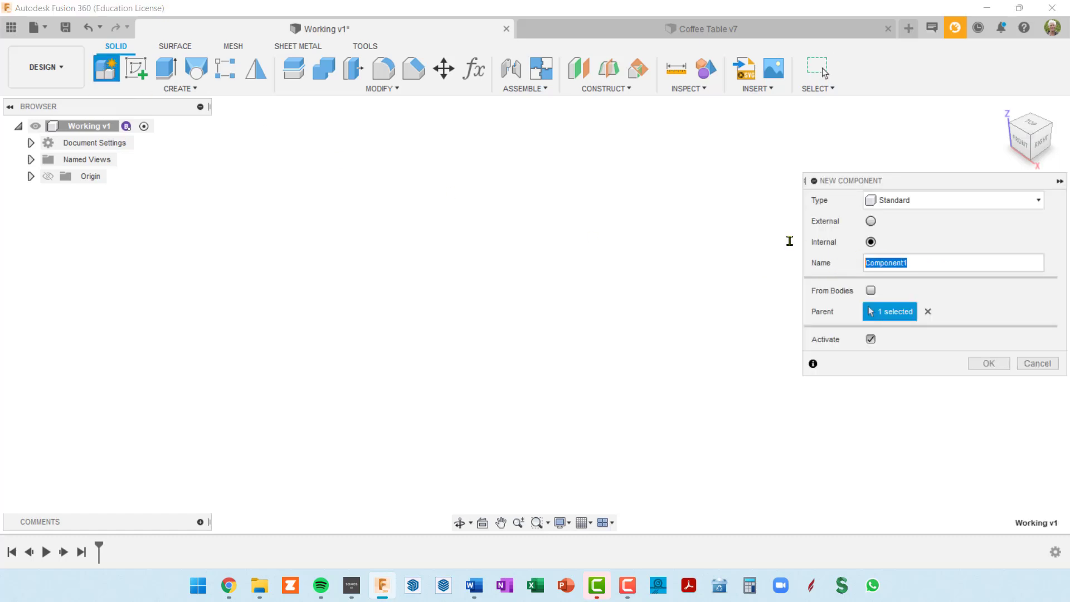
type("BASE WIREFRAME")
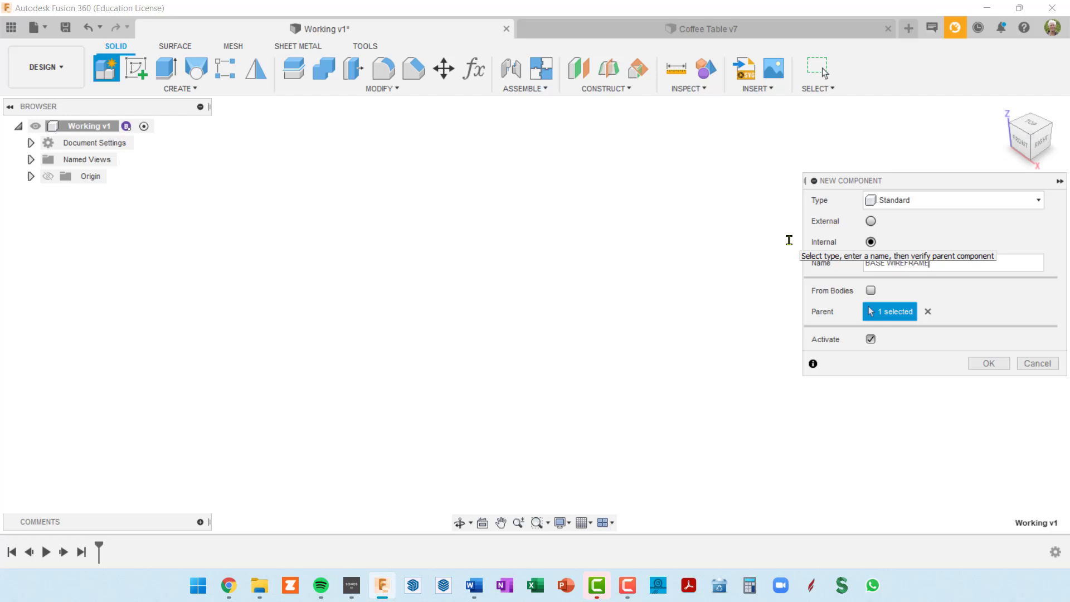
key("Return")
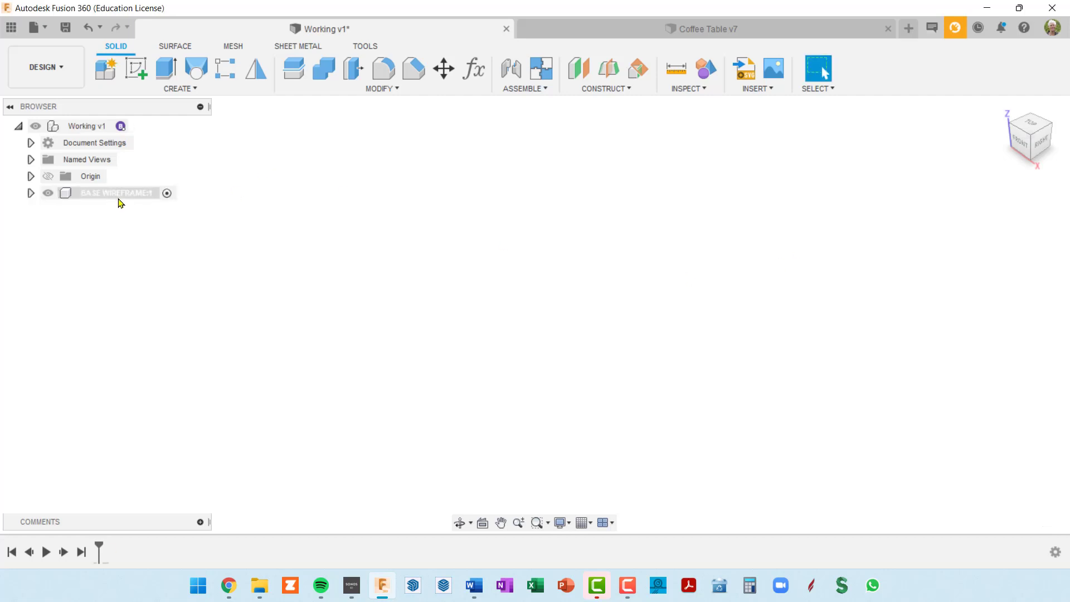
Step: Sketch on the horizontal XY plane, starting a center rectangle at the origin with its width set to baseWid
left_click(137, 70)
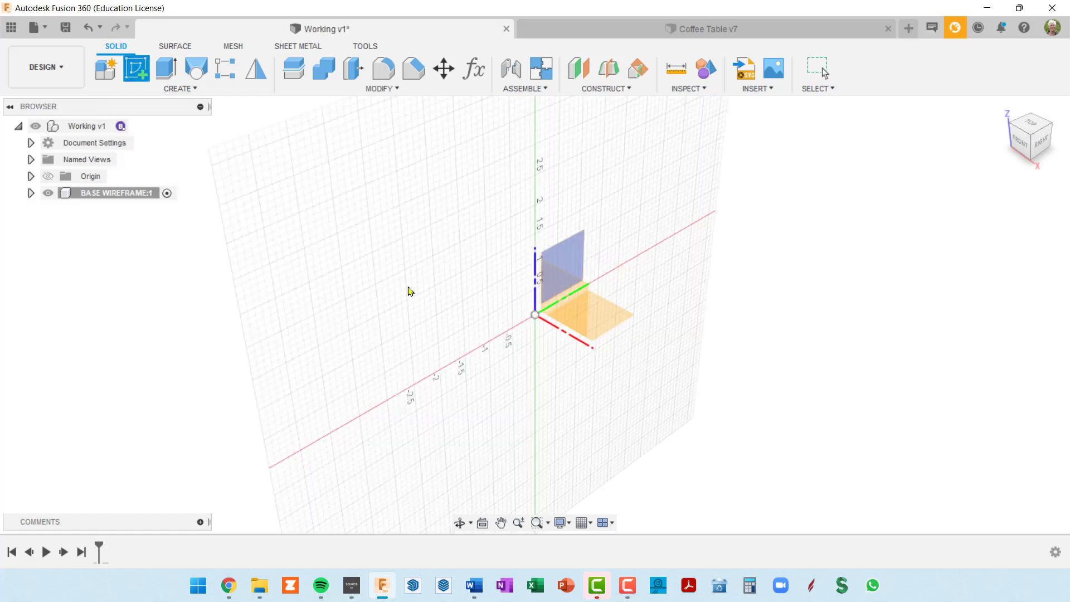
left_click(605, 317)
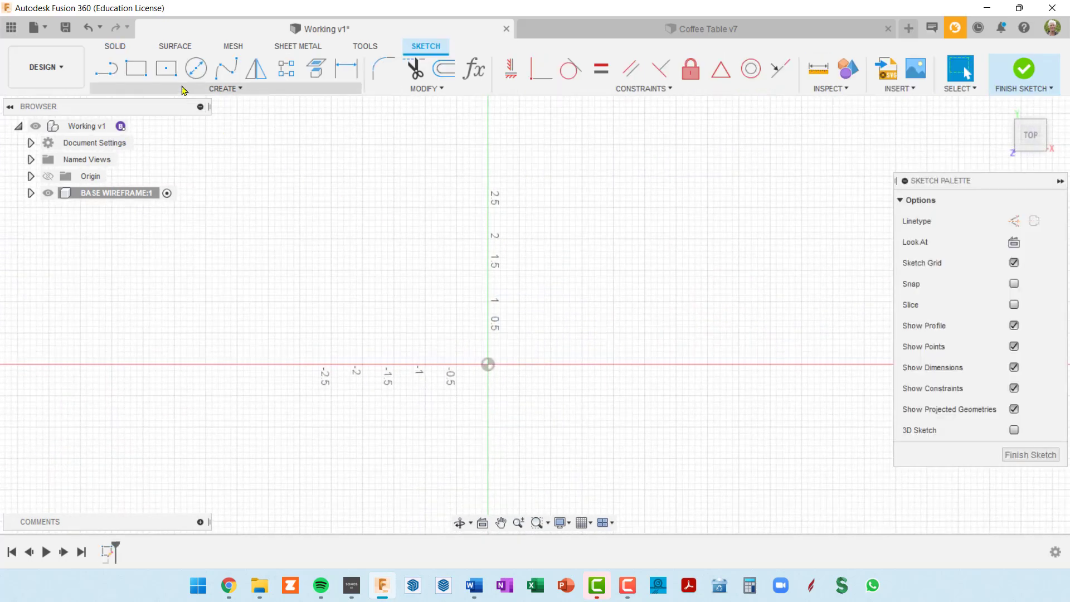
left_click(167, 70)
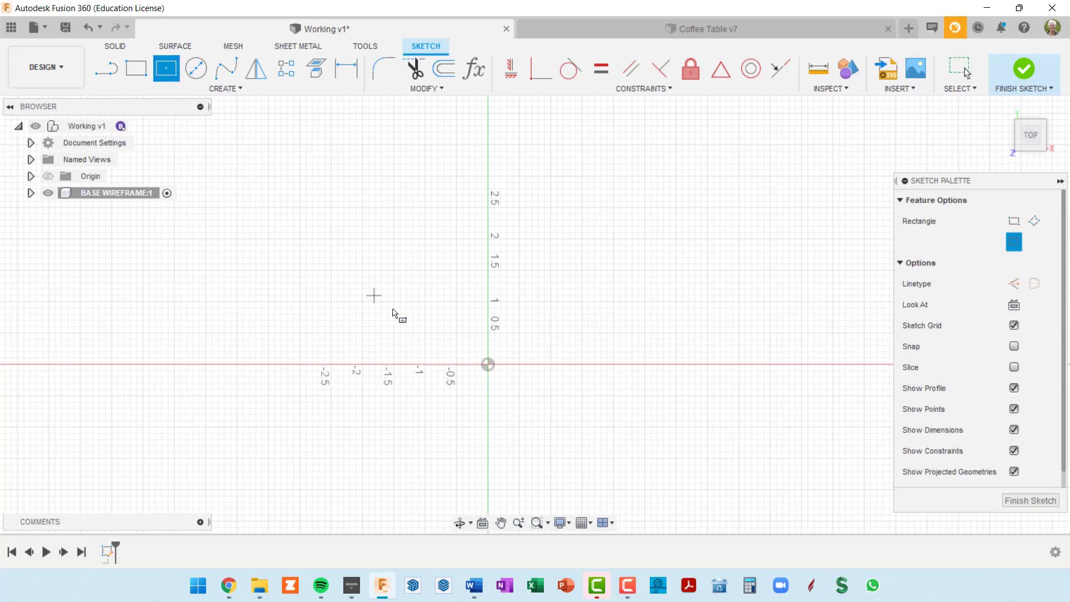
left_click(488, 365)
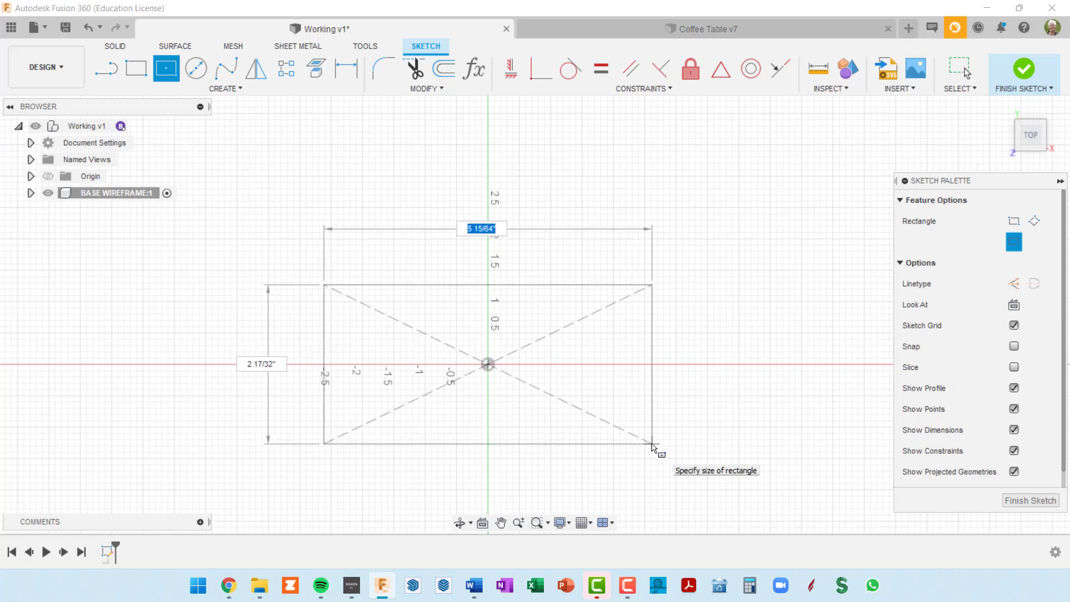
type("a")
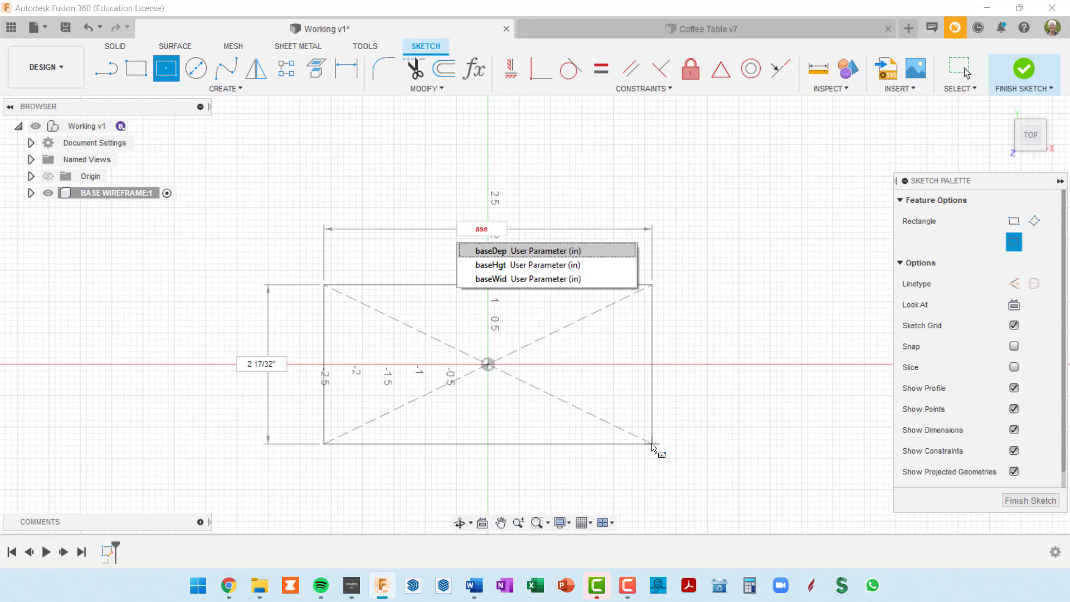
type("se")
key("Down")
key("Down")
key("Return")
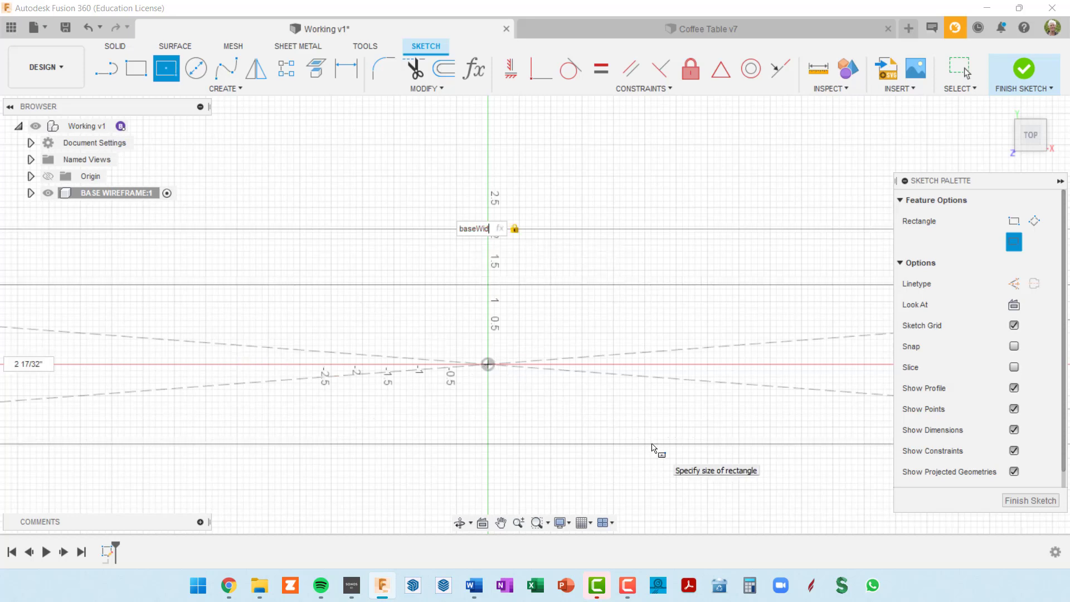
Step: Set the center rectangle's depth to baseDep and complete the rectangle
key("Tab")
type("bas")
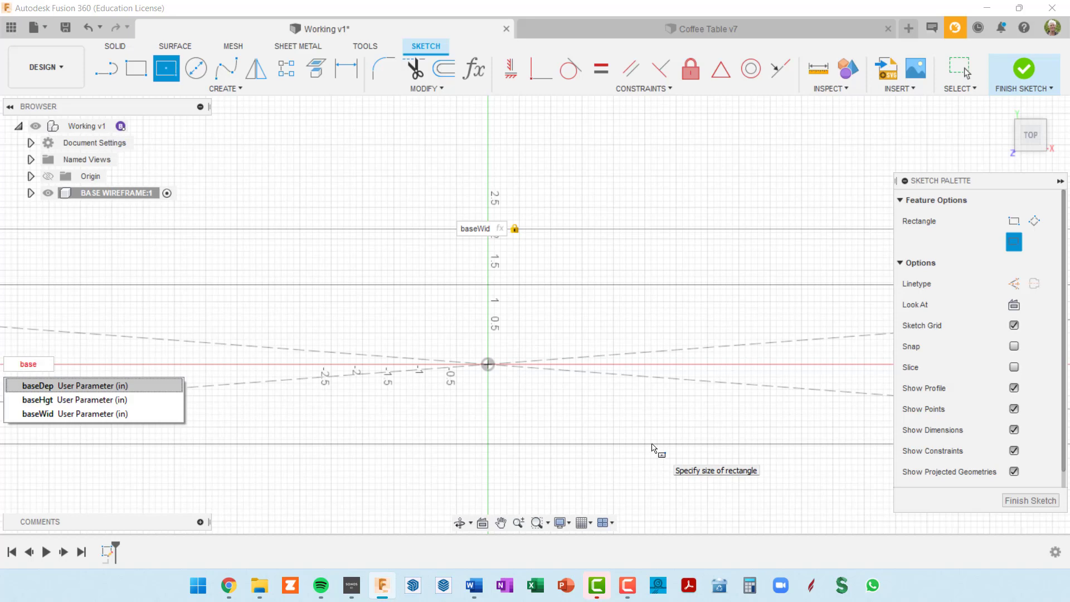
type("eDep")
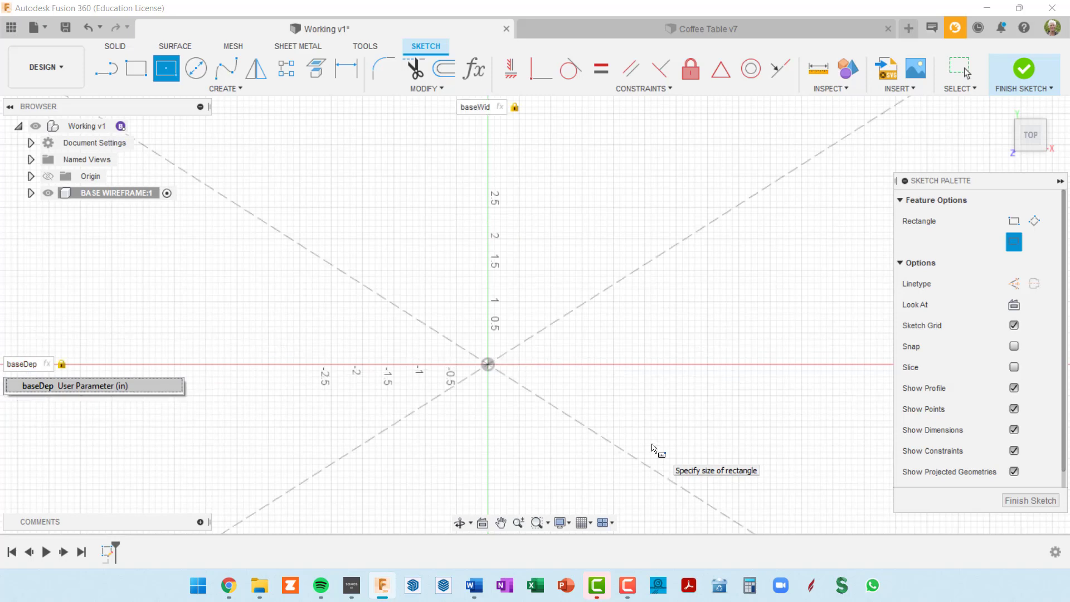
key("Return")
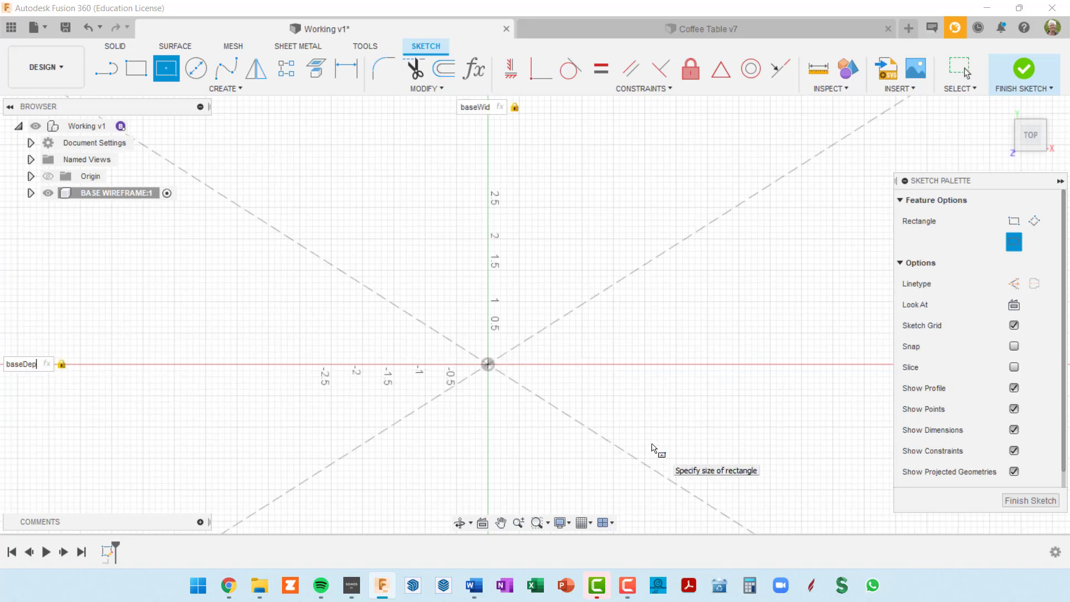
scroll(610, 400, "down", 10)
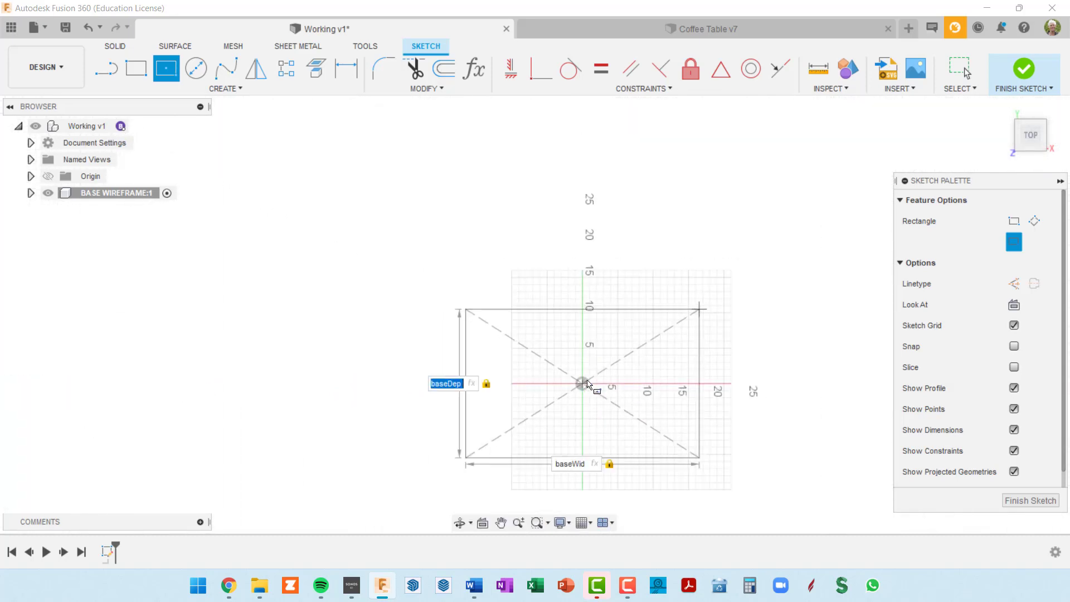
middle_click_drag(592, 360, 521, 275)
scroll(552, 316, "up", 3)
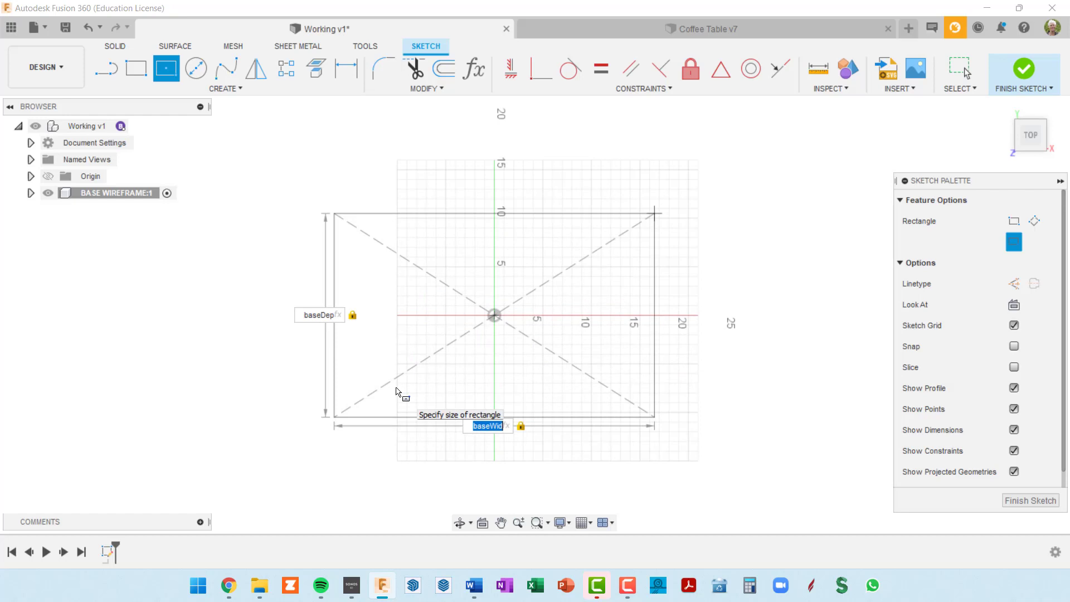
key("Return")
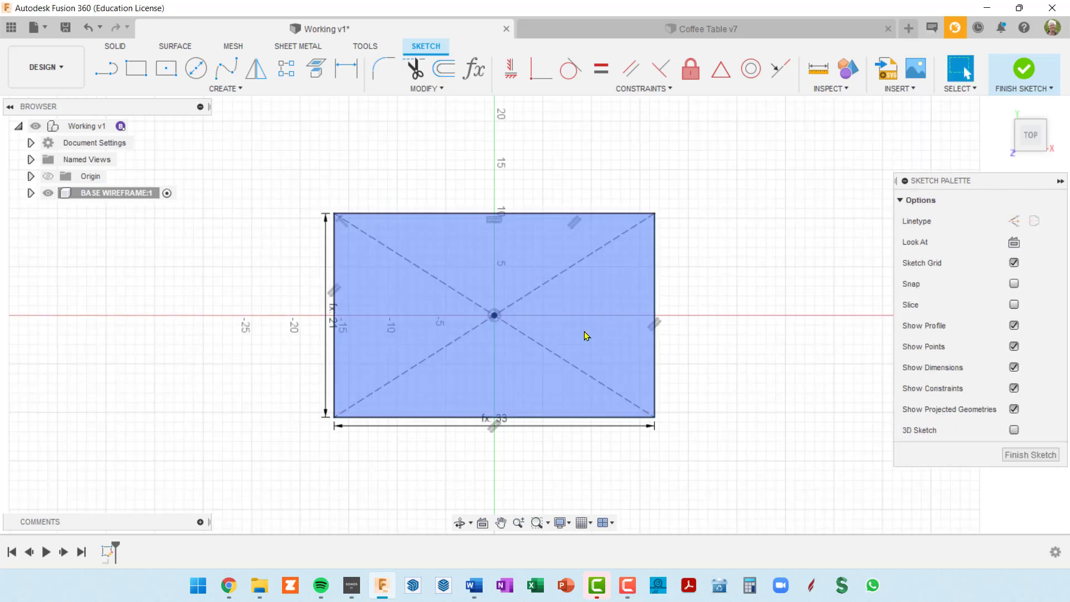
Step: Finish the sketch and extrude the rectangle profile upward by baseHgt as a new body
left_click(561, 379)
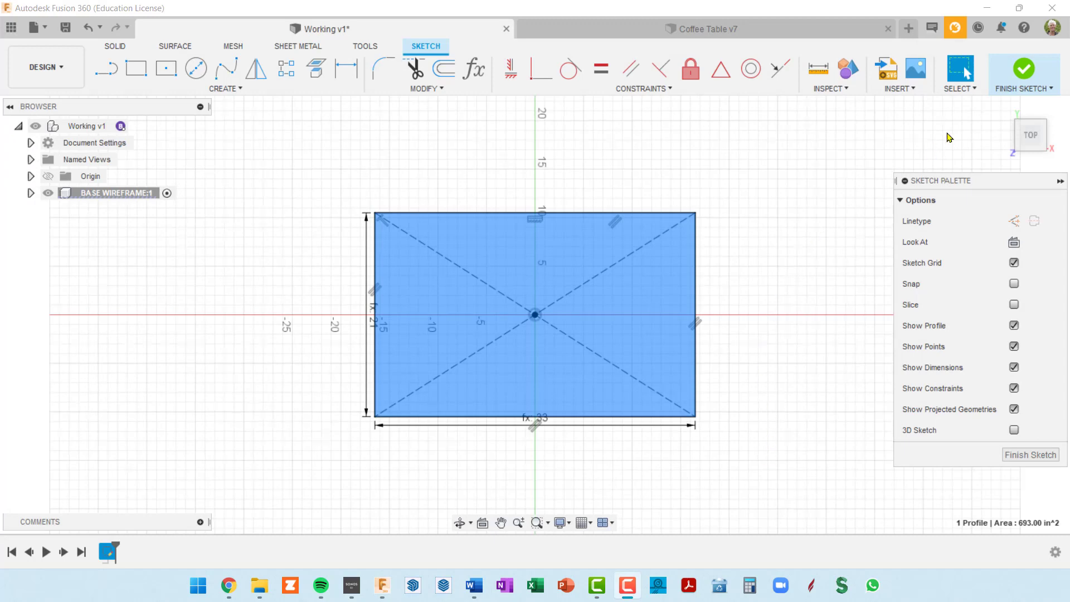
left_click(1025, 69)
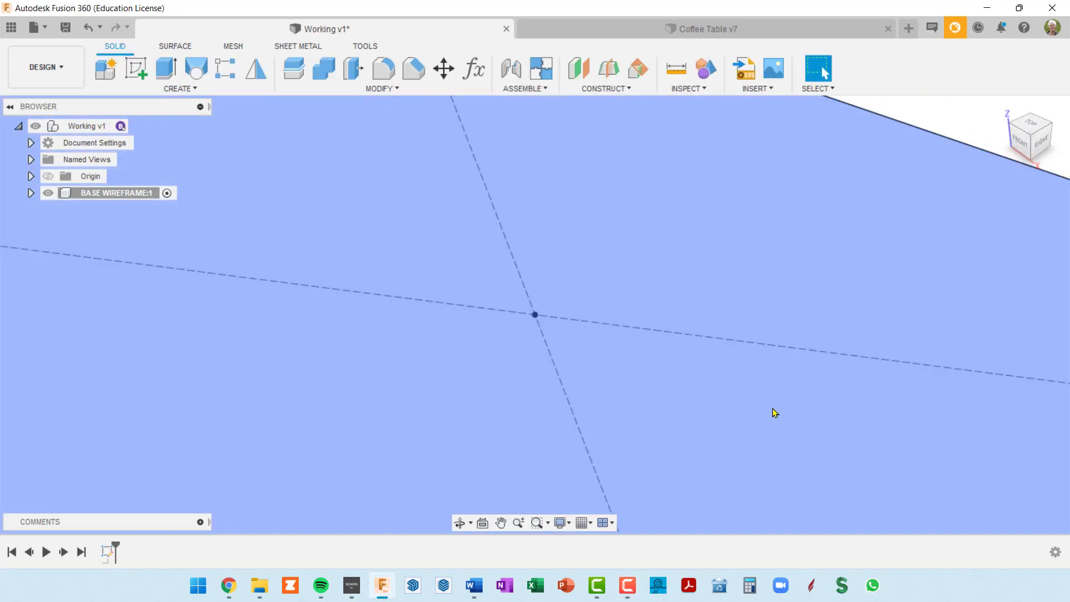
middle_click_drag(790, 410, 826, 388, "shift")
left_click(168, 75)
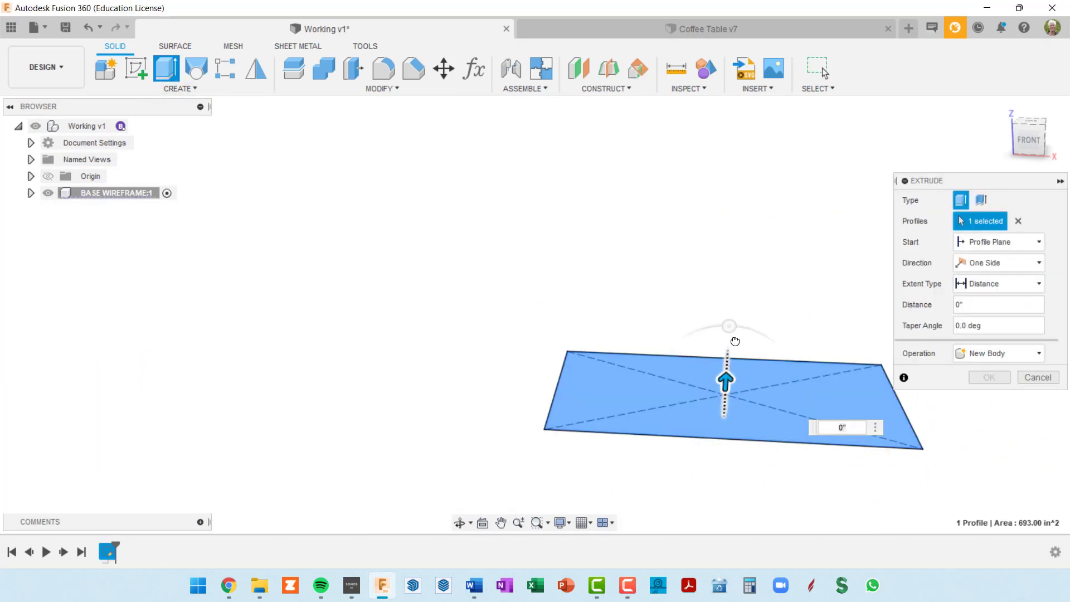
left_click_drag(726, 379, 735, 357)
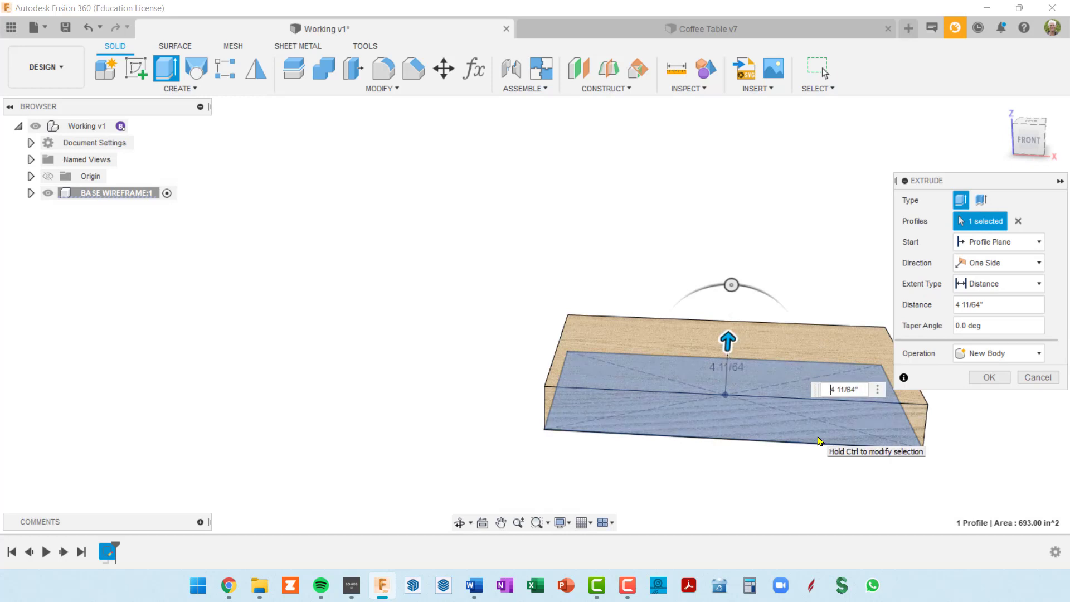
type("baseHgt")
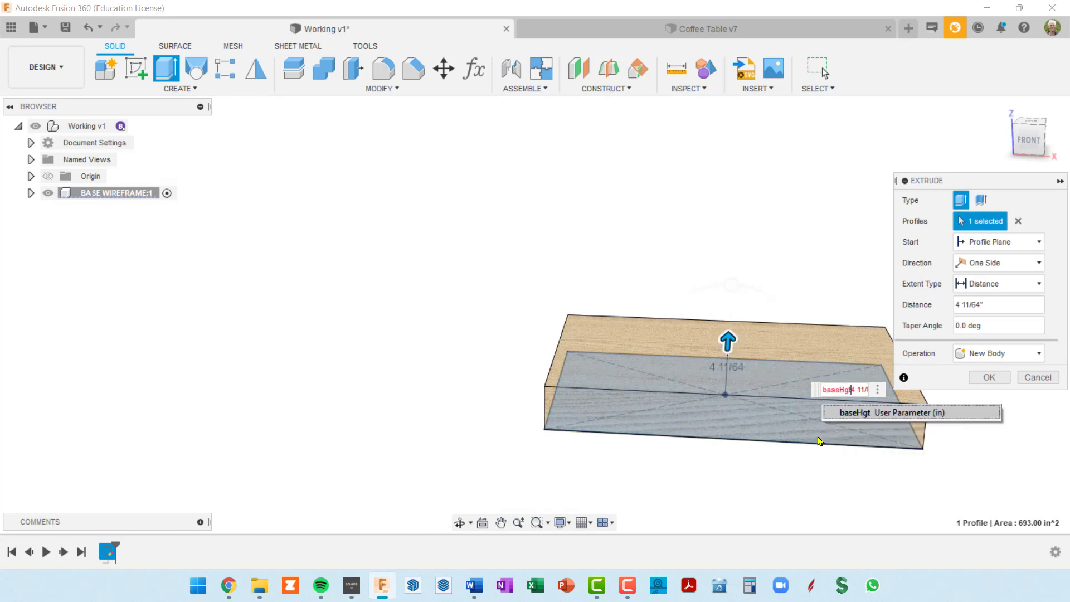
key("shift+End")
key("Delete")
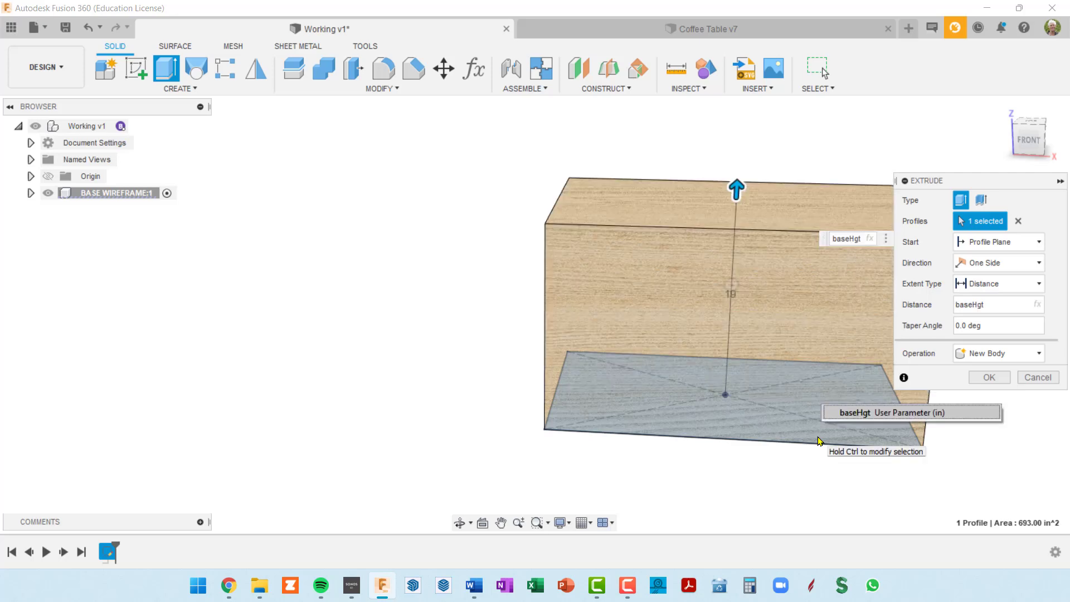
key("Return")
middle_click_drag(601, 256, 469, 246)
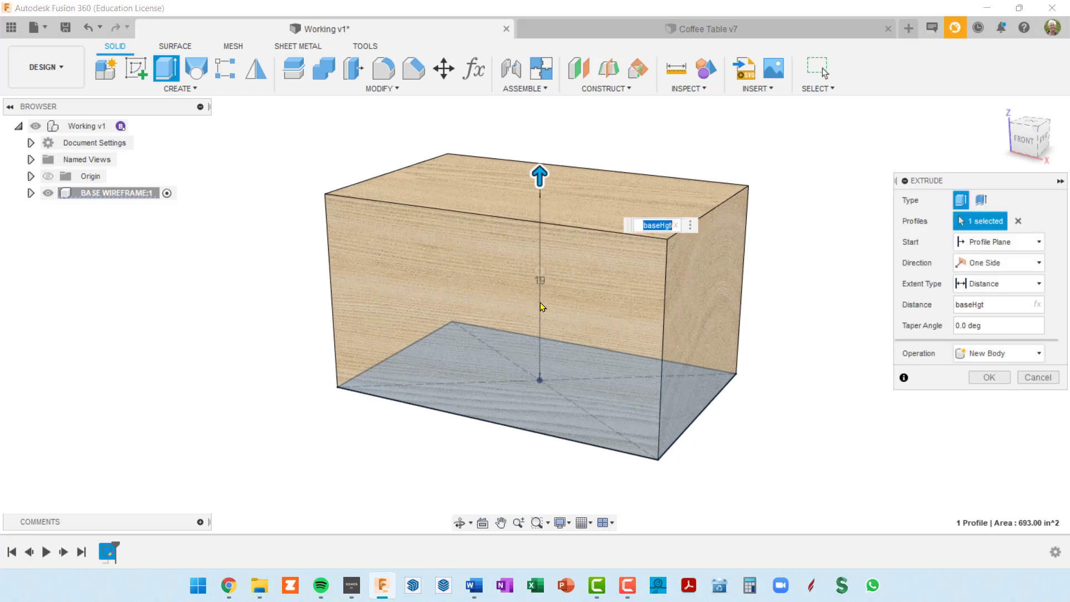
left_click(988, 380)
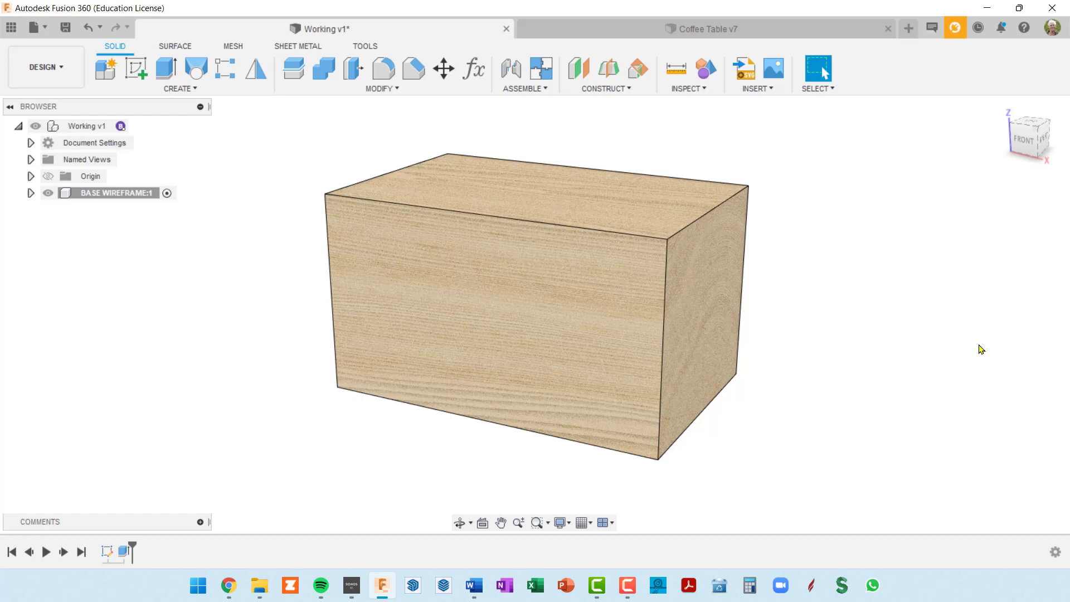
Step: Find the Air appearance in the library and apply it to the BASE WIREFRAME component
key("a")
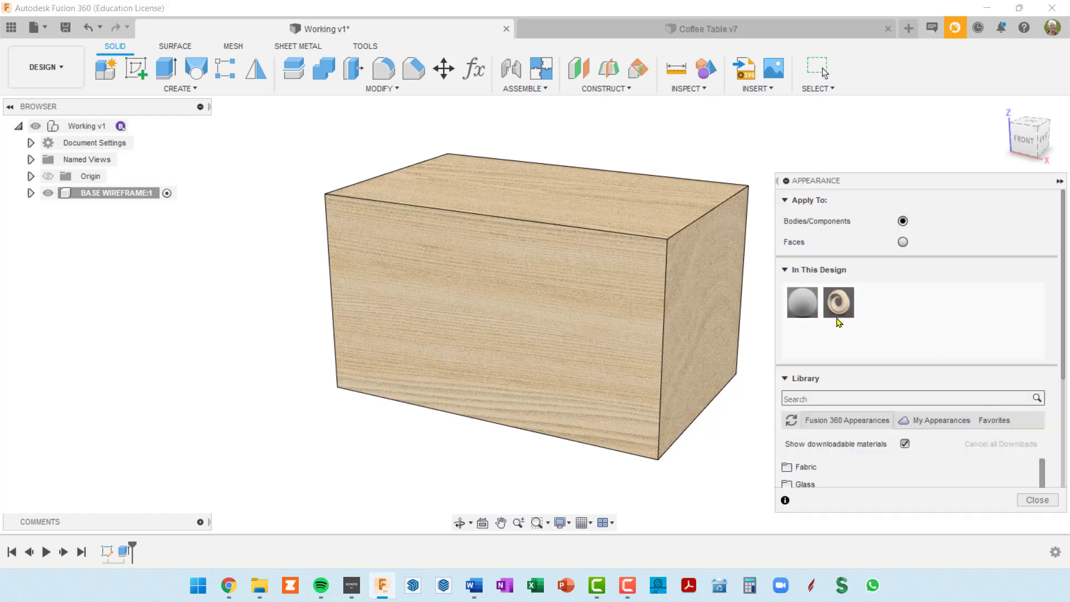
left_click(825, 396)
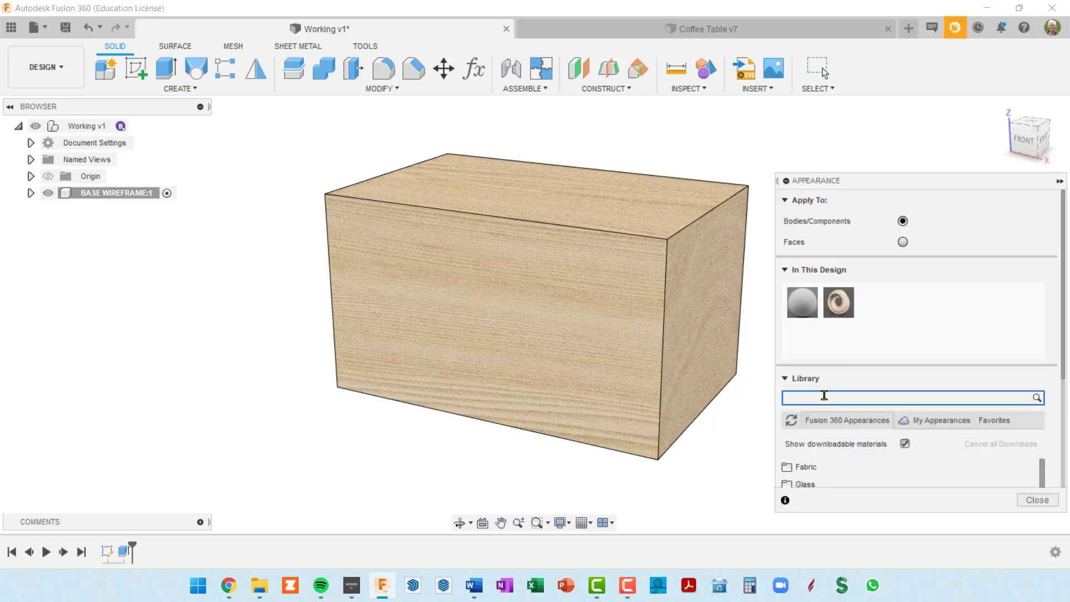
type("air")
key("Return")
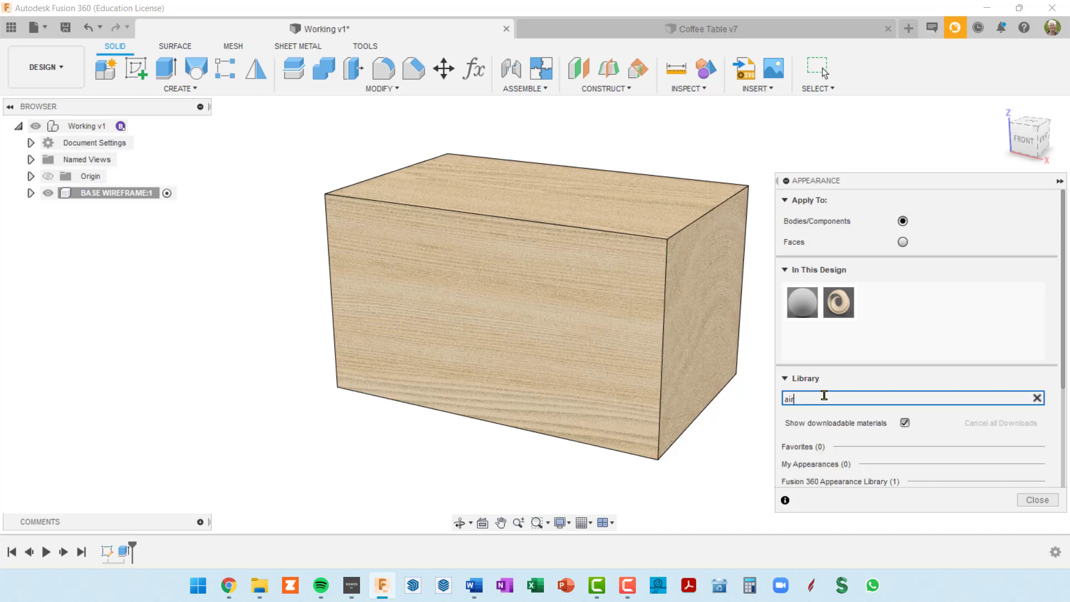
scroll(858, 373, "down", 2)
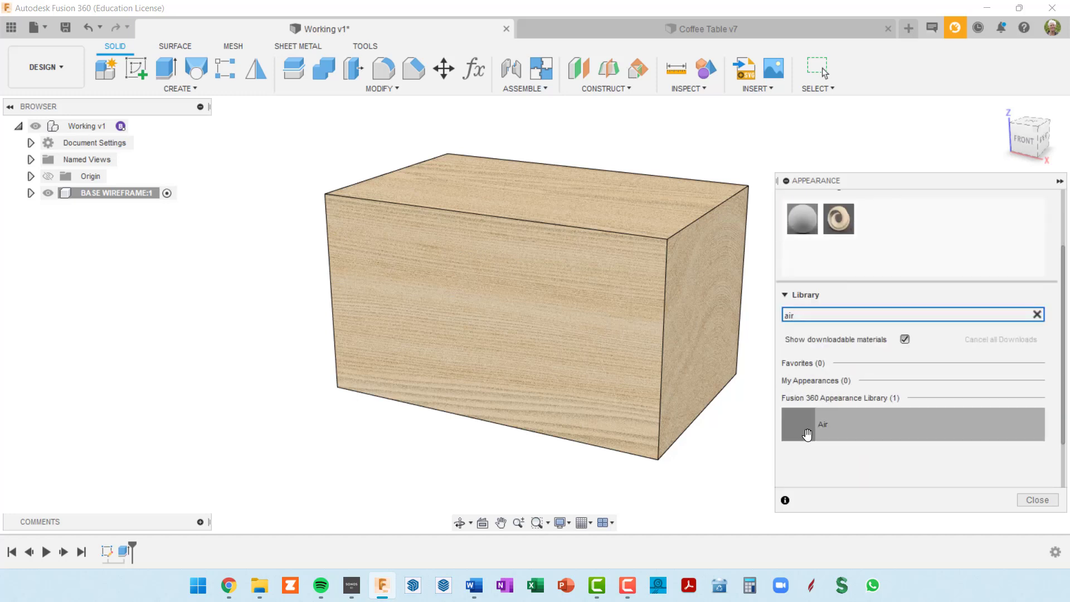
left_click_drag(809, 433, 556, 334)
left_click_drag(327, 272, 123, 193)
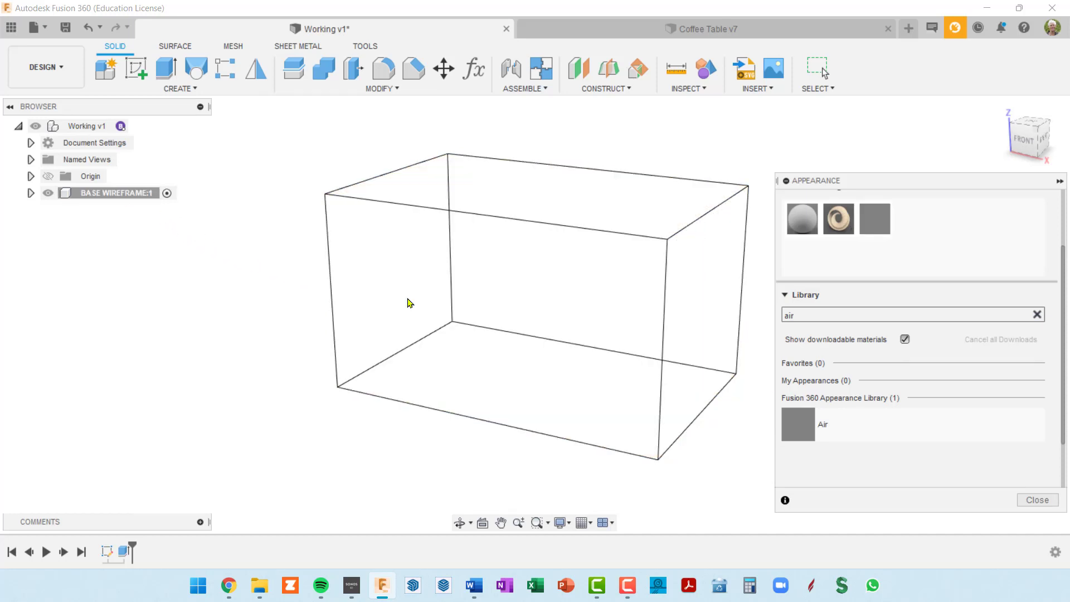
left_click(1036, 500)
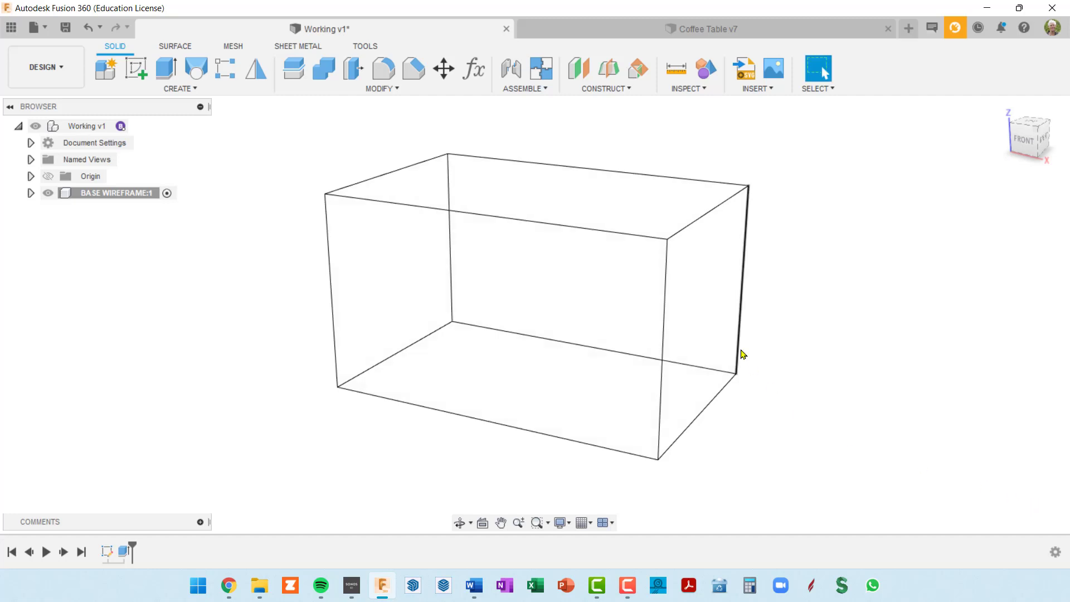
Step: Make the top-level Working v1 component active and create an internal standard component named LEG under it
middle_click_drag(741, 353, 638, 325, "shift")
key("Escape")
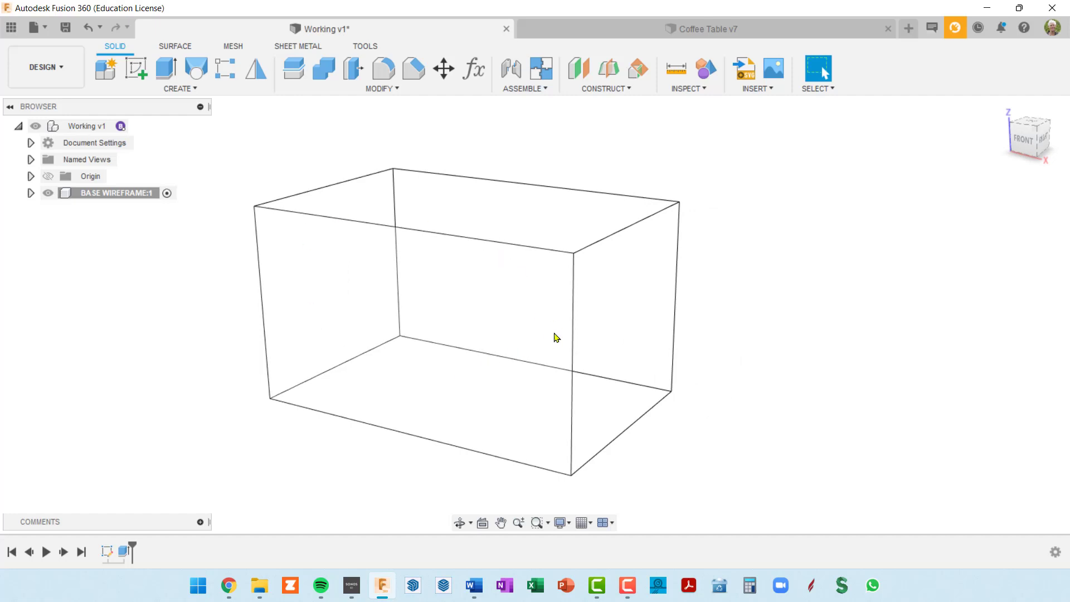
scroll(556, 338, "down", 3)
middle_click_drag(554, 342, 571, 333, "shift")
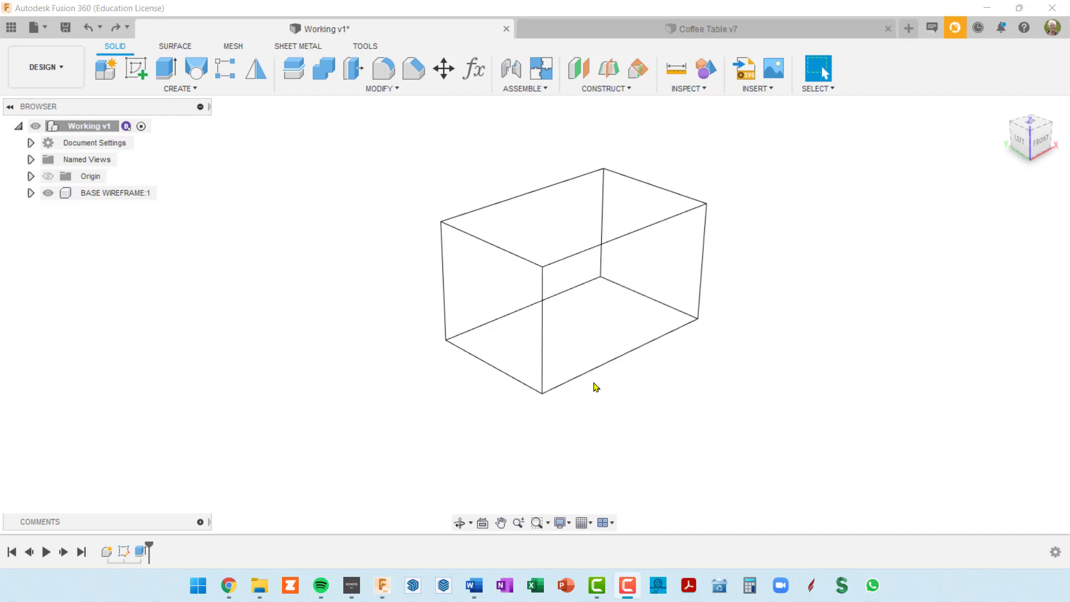
middle_click_drag(596, 386, 560, 384, "shift")
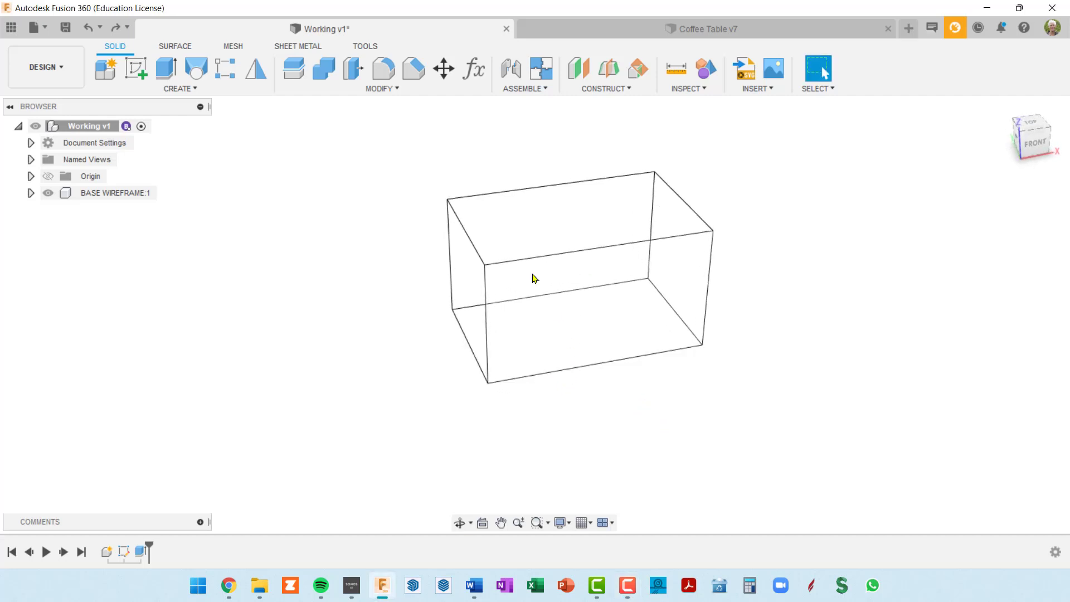
left_click(106, 72)
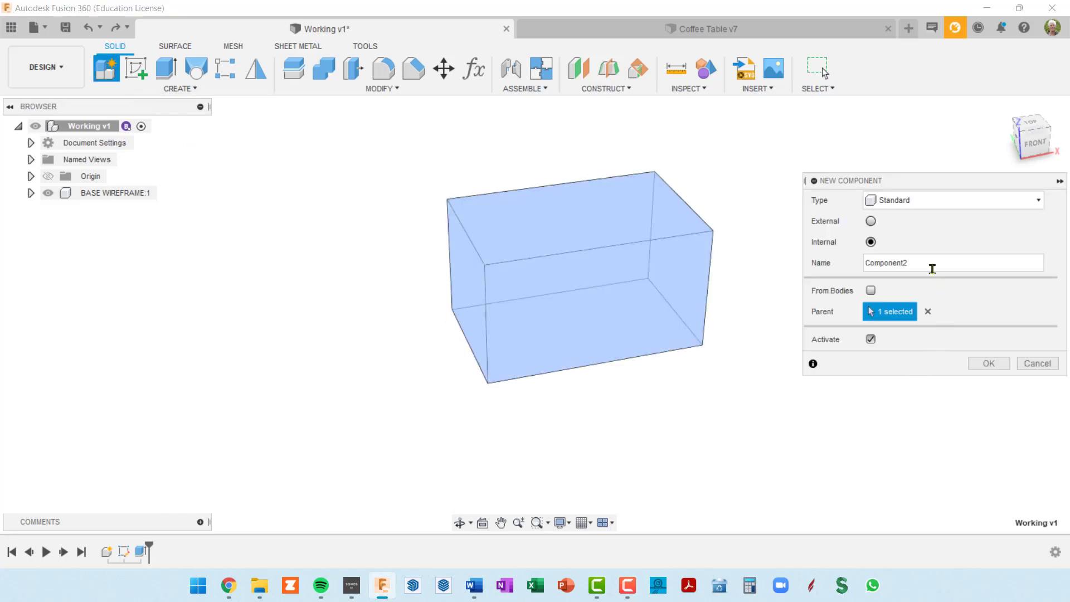
left_click_drag(932, 269, 836, 270)
type("LEG")
key("Return")
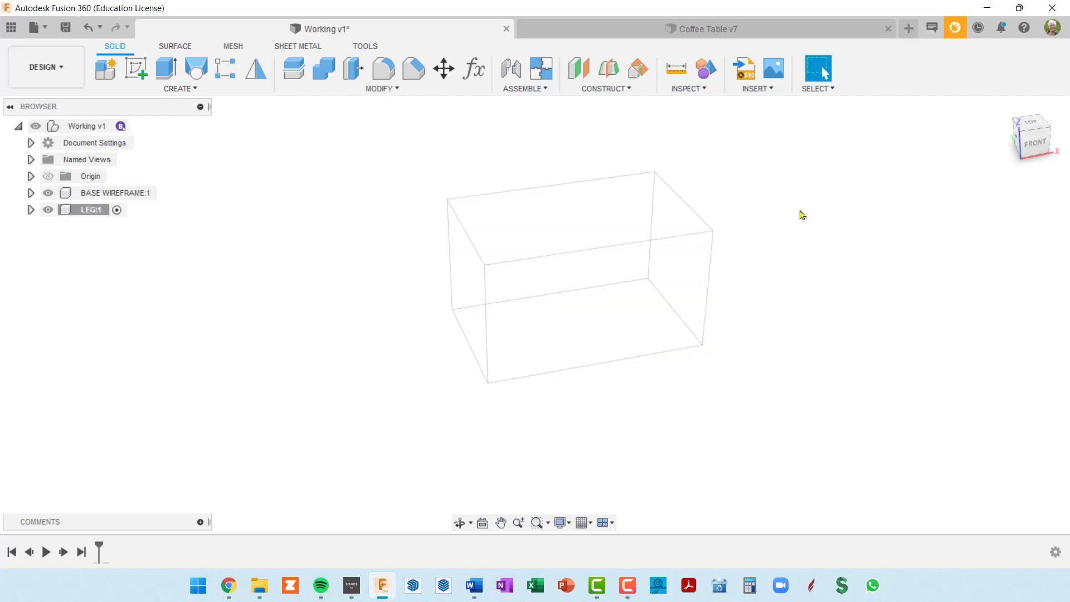
Step: Start a sketch in the LEG component on the bottom face of the base wireframe, viewed from the top
left_click(136, 68)
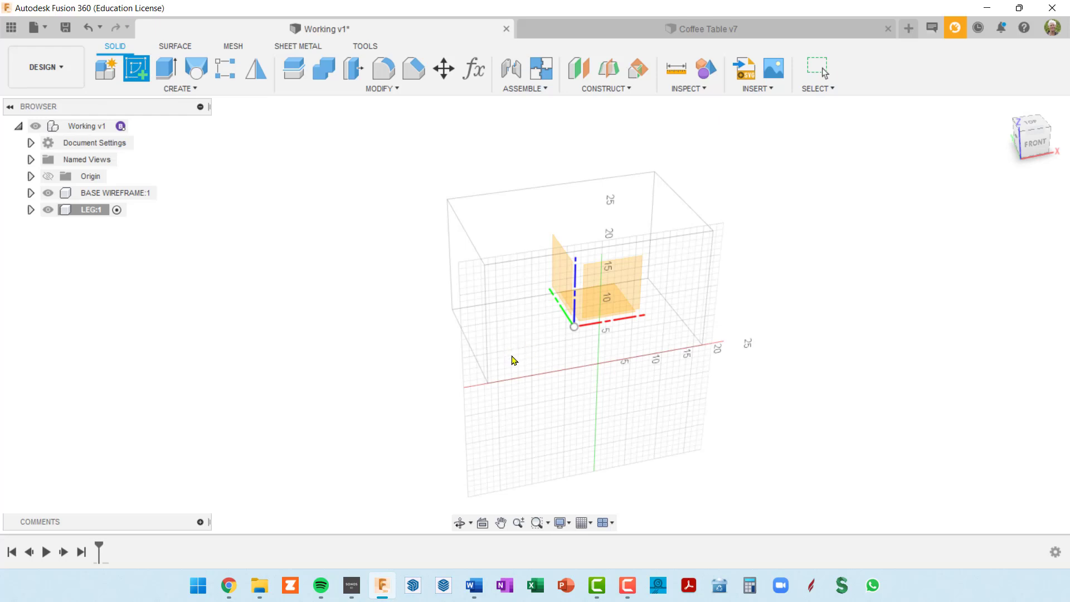
mouse_move(511, 361)
middle_mouse_down("shift")
mouse_move(545, 358)
mouse_move(509, 363)
mouse_move(609, 248)
middle_mouse_up("shift")
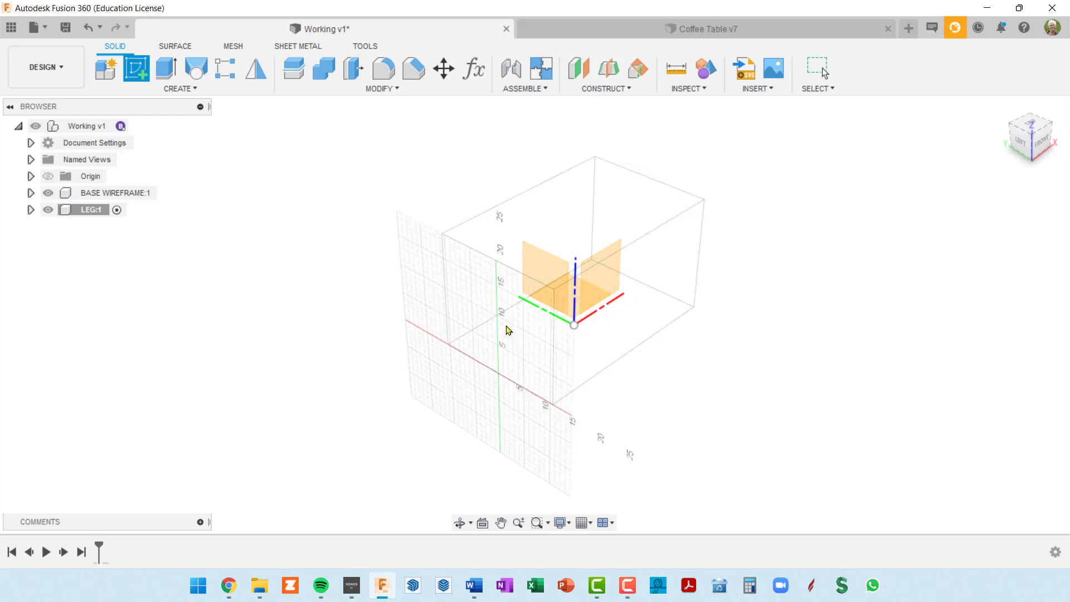
left_click(519, 353)
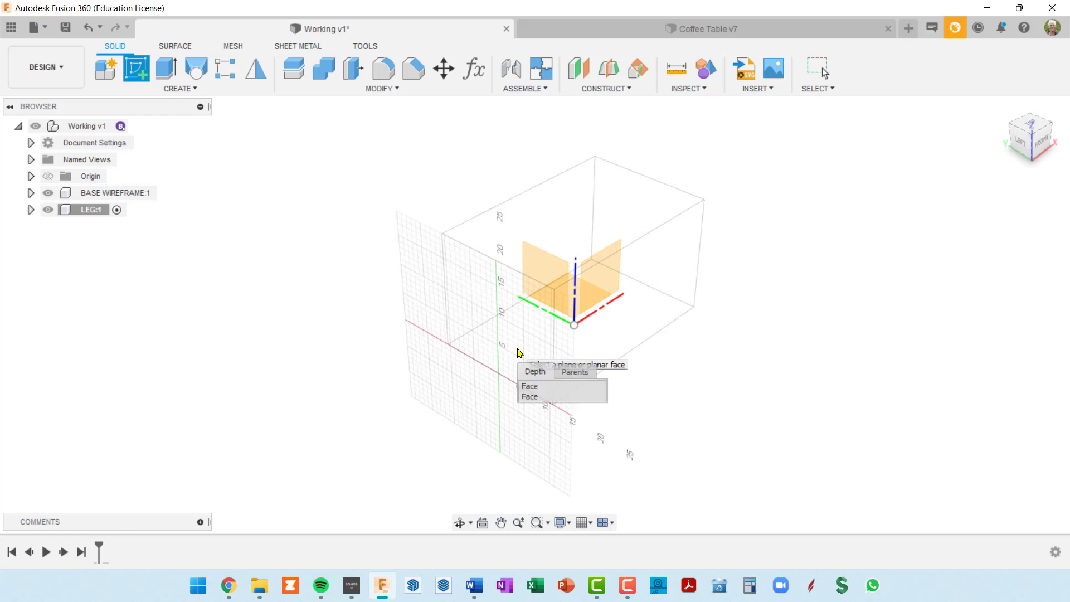
left_click(535, 397)
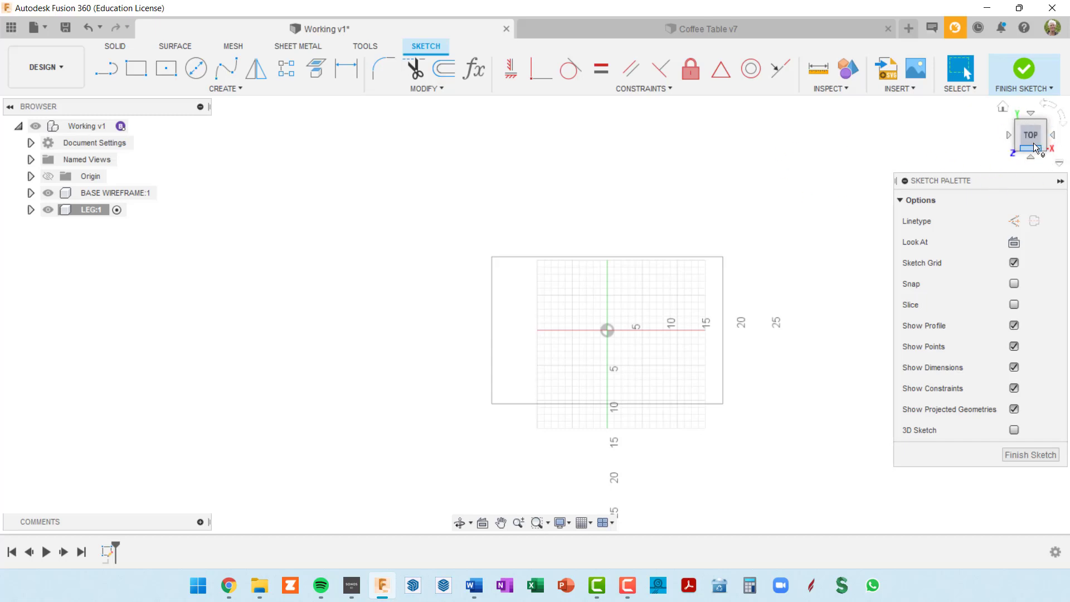
middle_click_drag(592, 355, 530, 309)
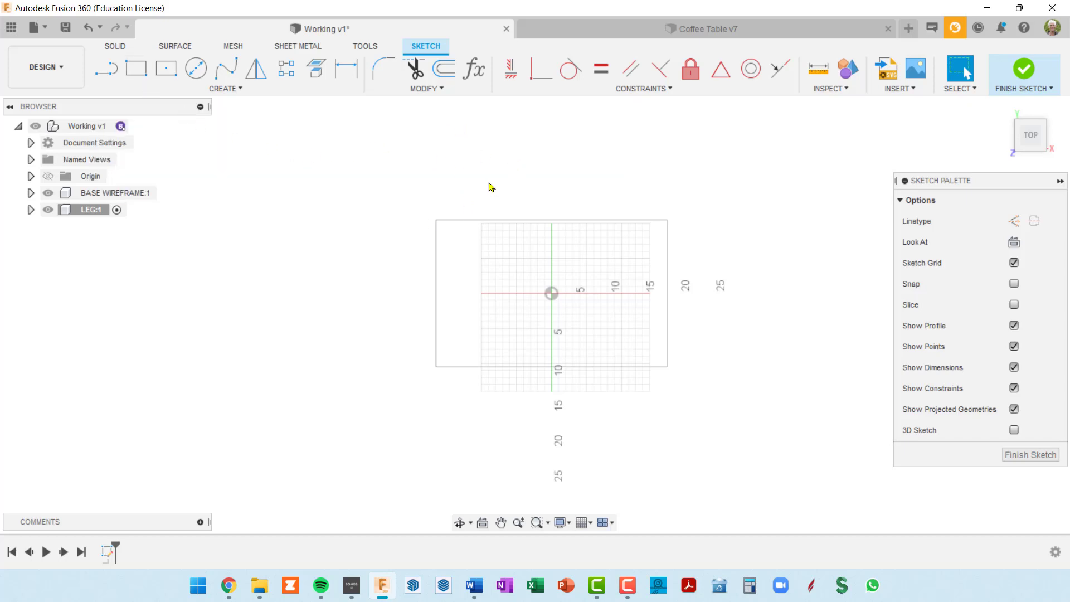
Step: Add a user parameter named legWid with a value of 1 3/4 in and close the parameter list
left_click(475, 73)
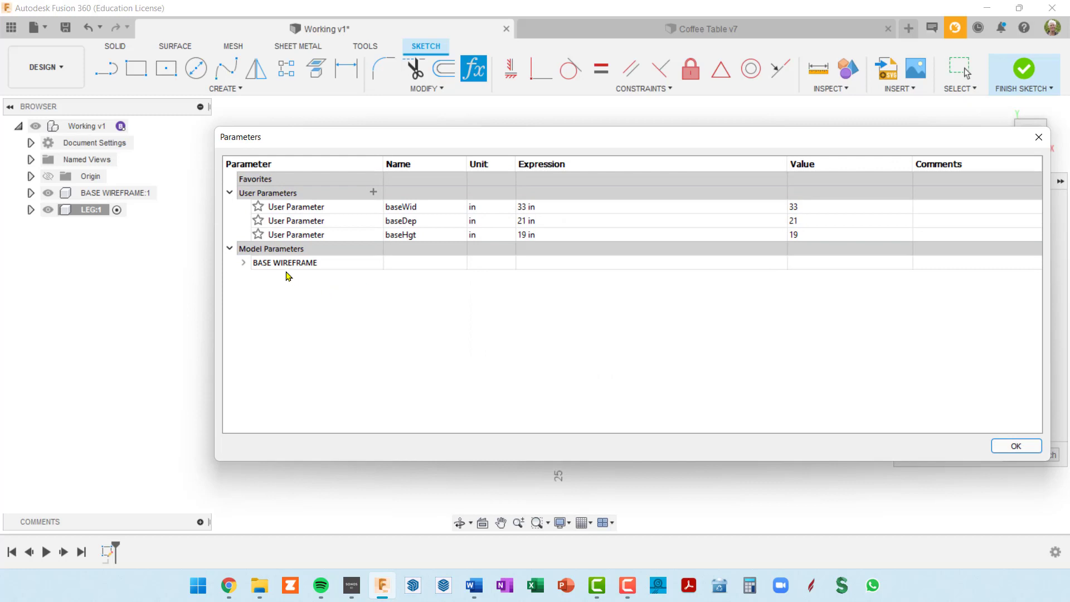
left_click(374, 193)
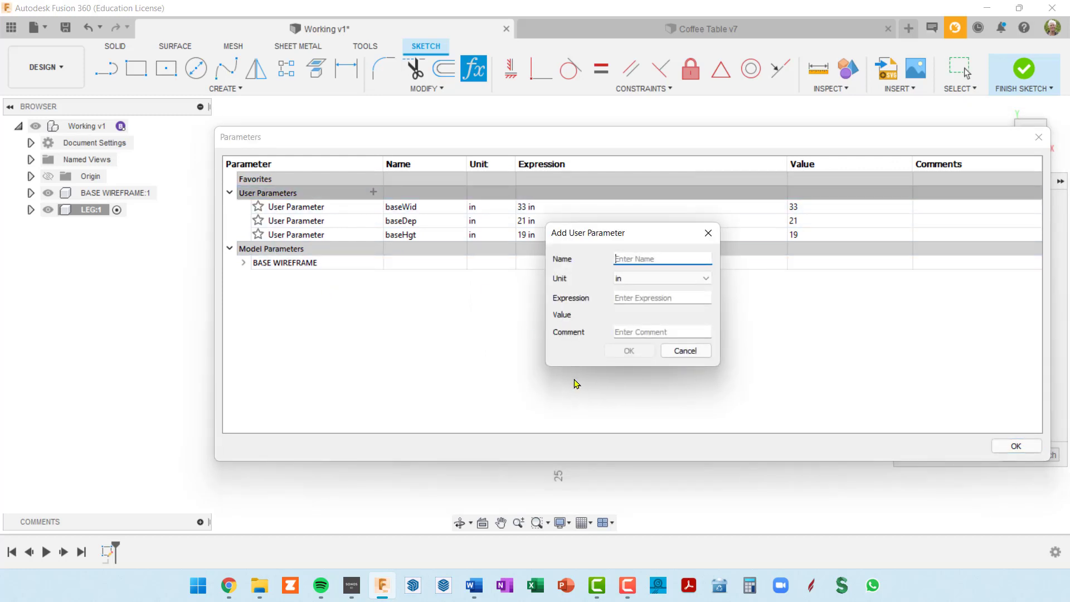
type("le")
key("Tab")
key("Tab")
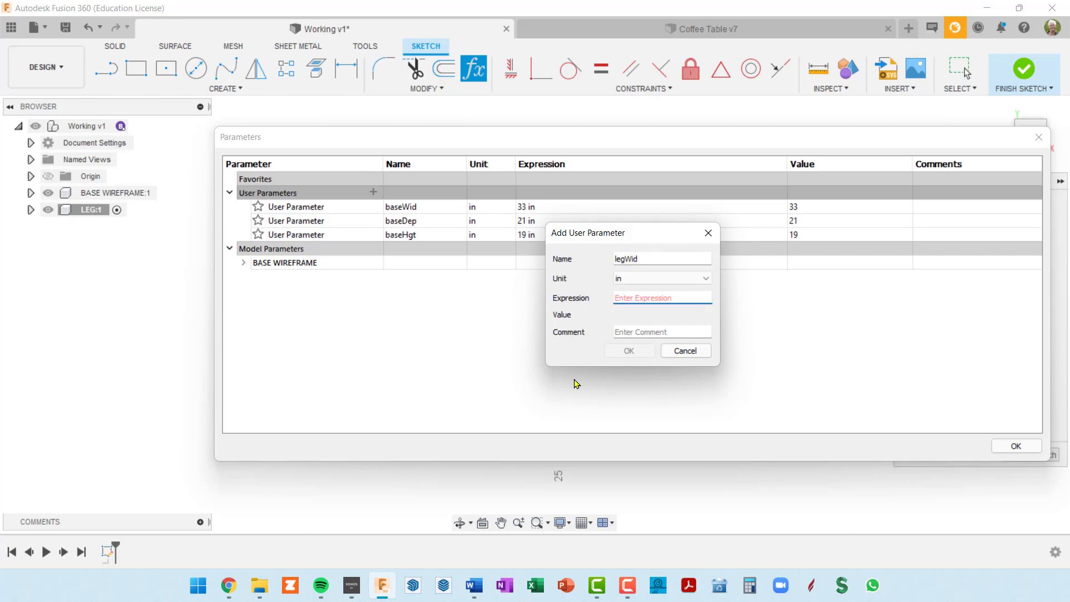
type("1 3/4")
key("Return")
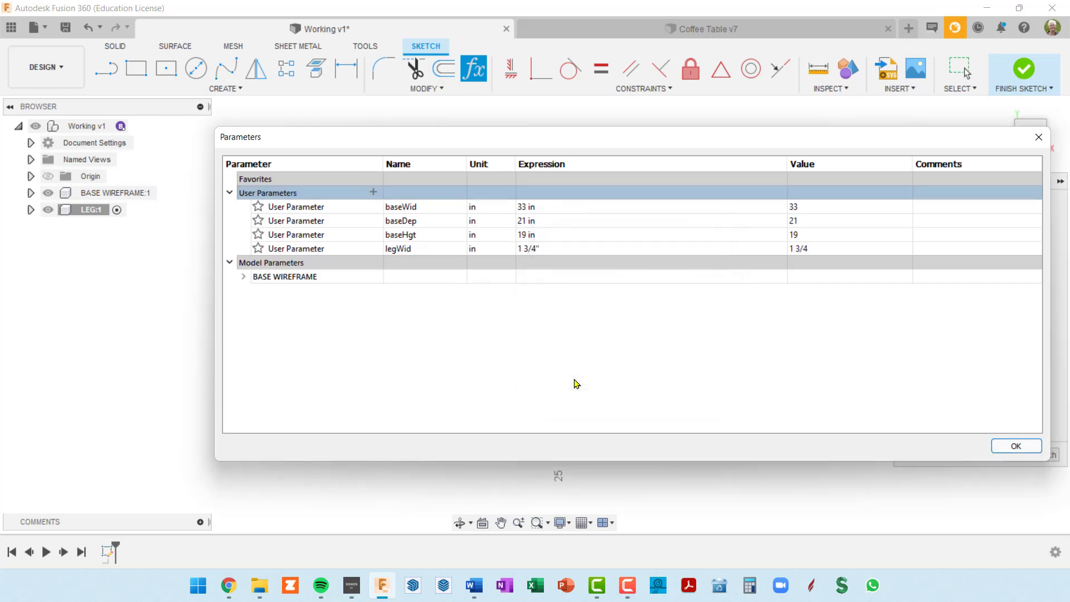
left_click(1016, 446)
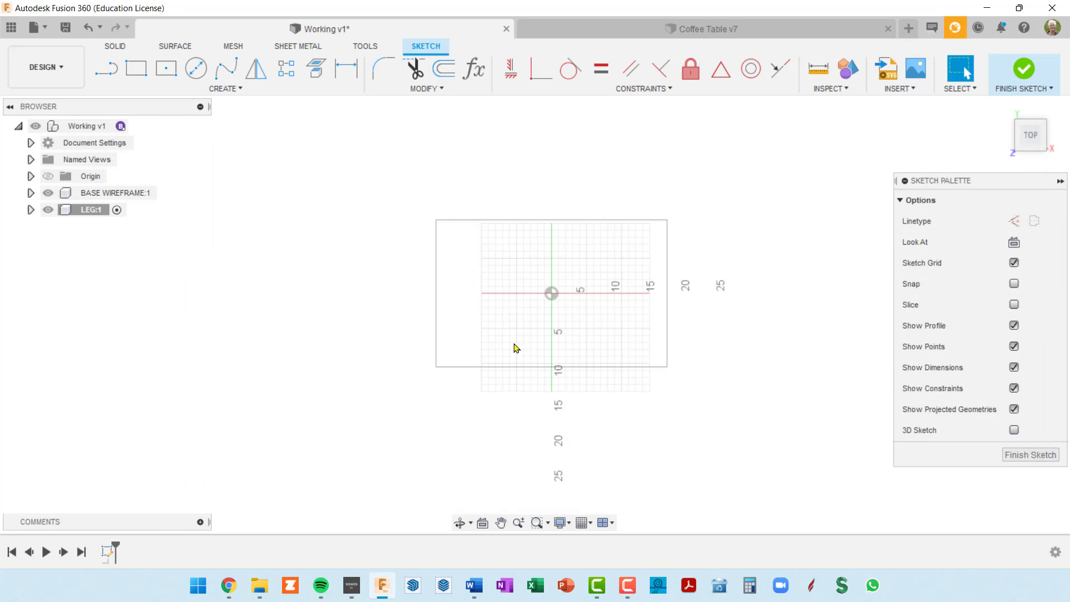
Step: Draw a square from the front-left corner of the base wireframe with both sides set to legWid, and finish the sketch
left_click(136, 68)
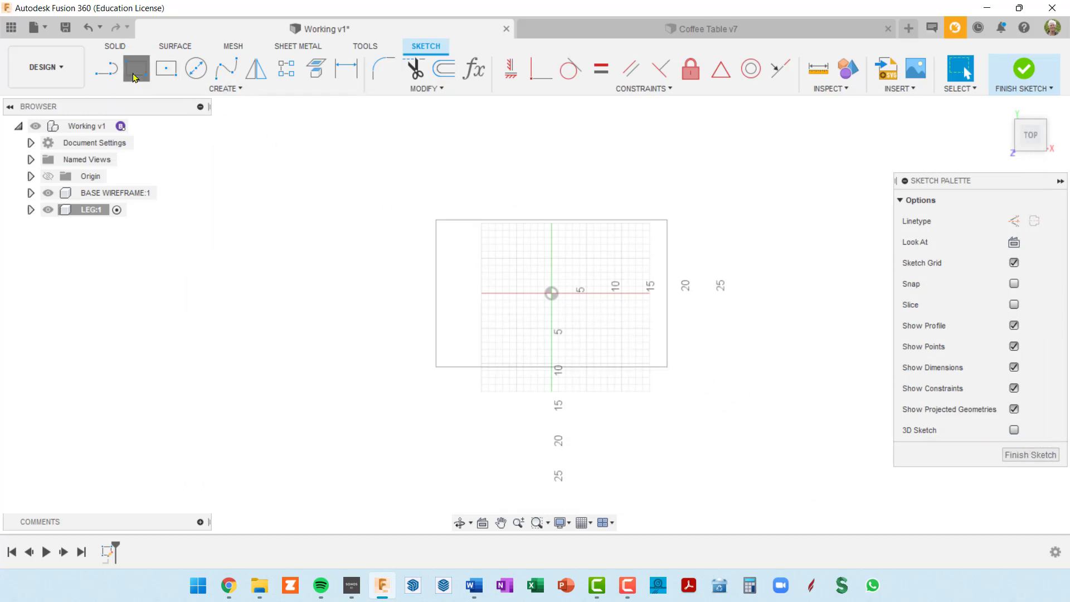
left_click(437, 366)
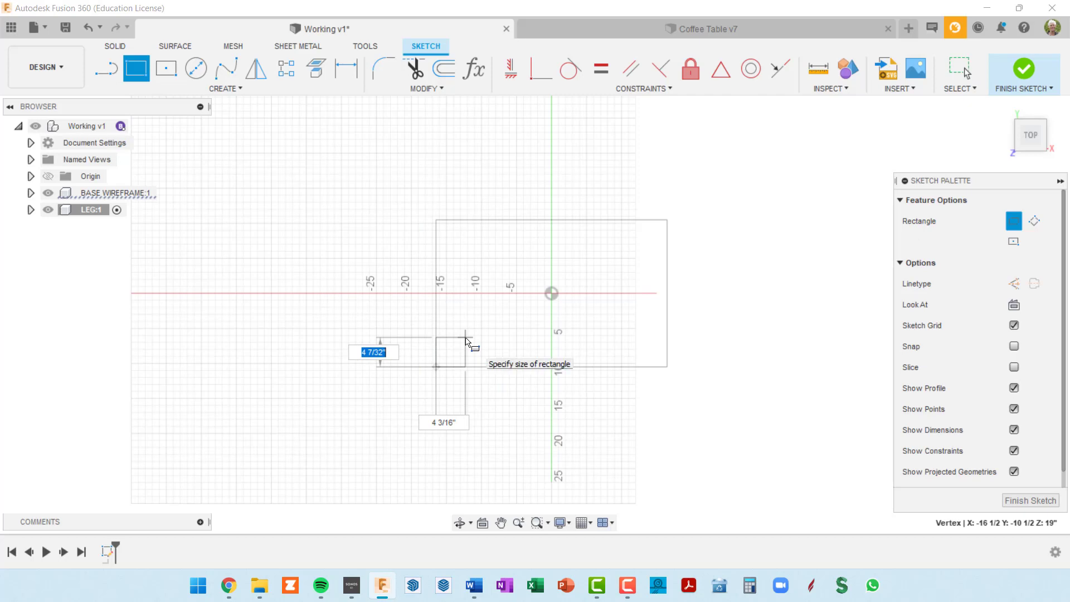
type("leg")
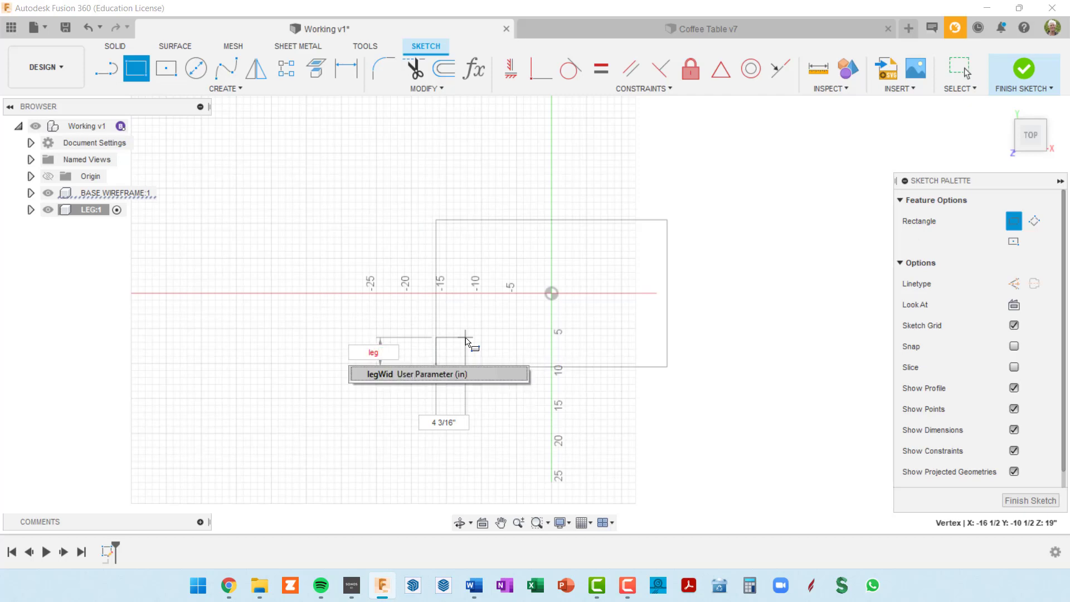
left_click(401, 374)
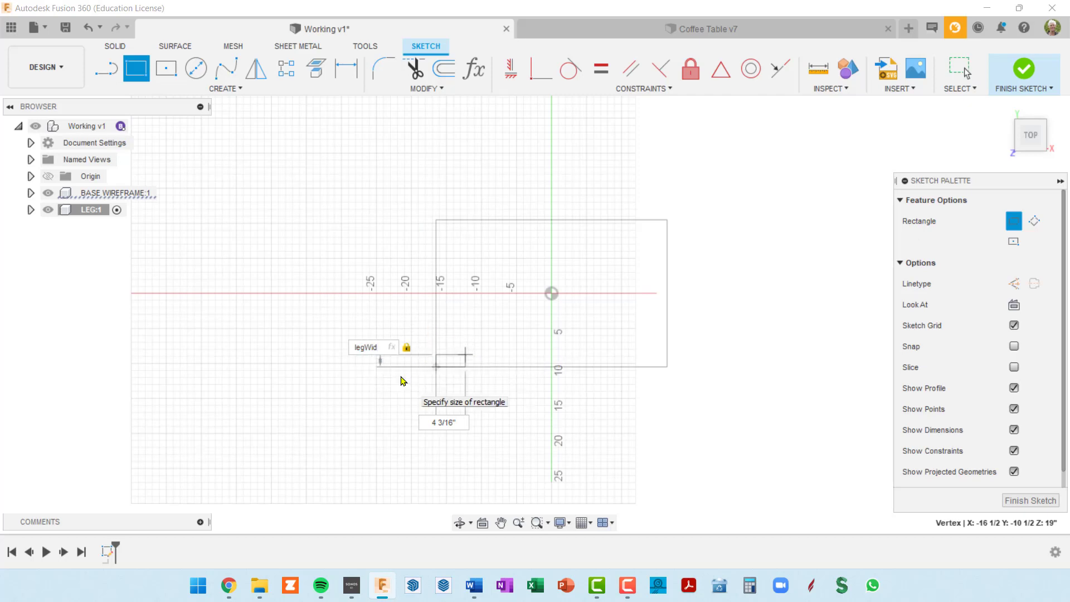
key("Tab")
type("l")
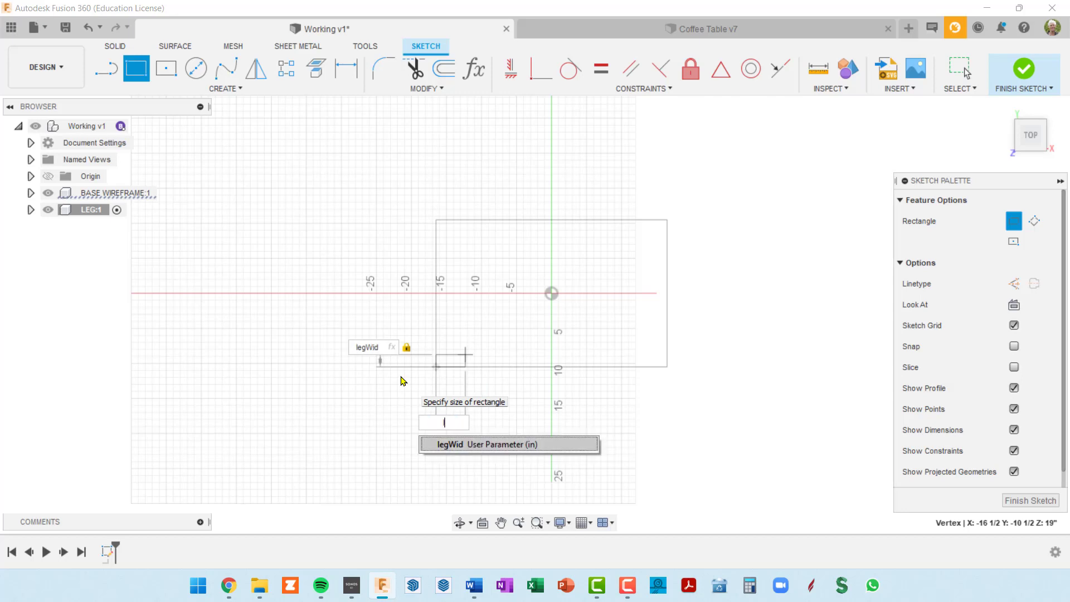
left_click(454, 446)
key("Return")
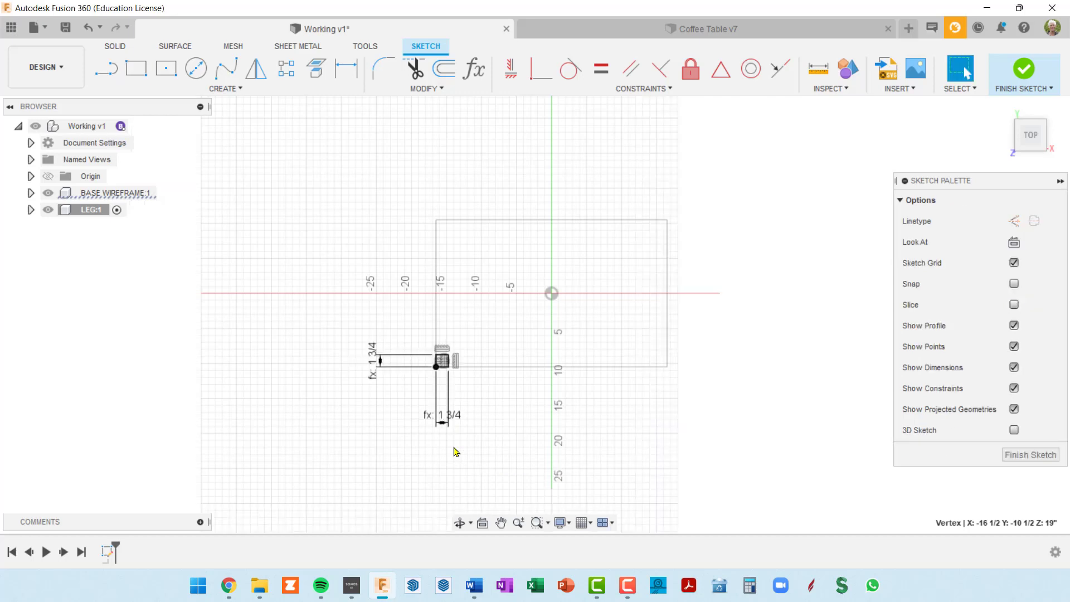
scroll(456, 451, "up", 5)
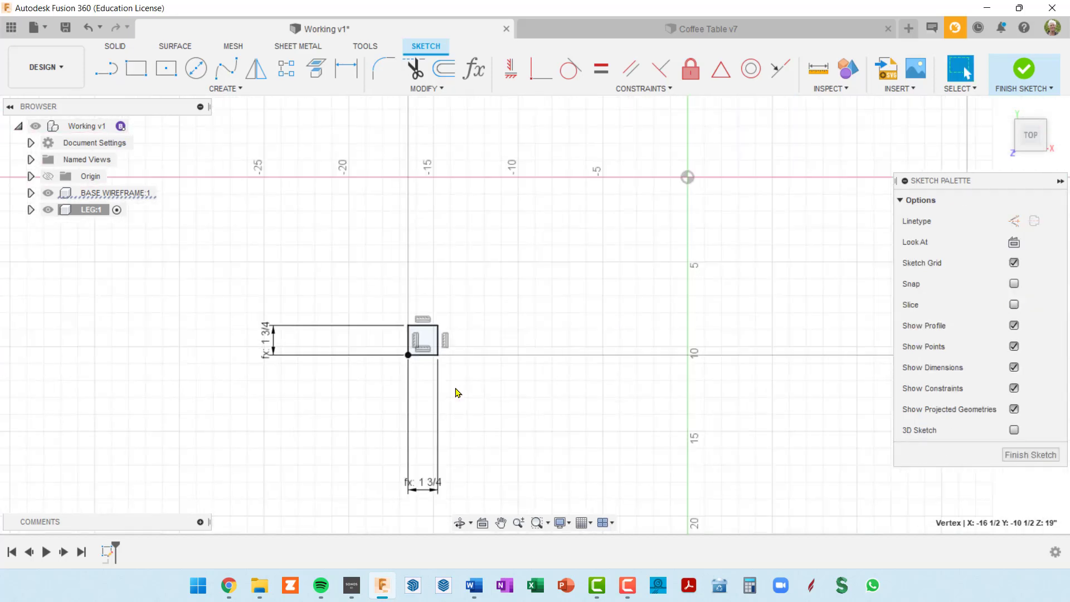
middle_click_drag(454, 389, 480, 316)
scroll(449, 285, "down", 2)
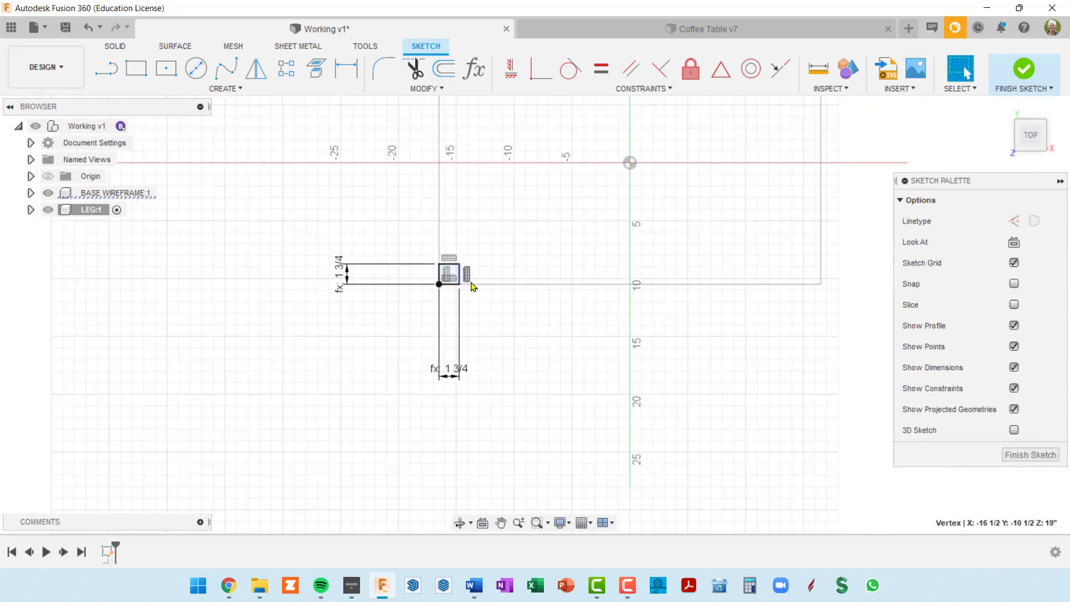
scroll(554, 213, "down", 2)
middle_click_drag(554, 212, 504, 253)
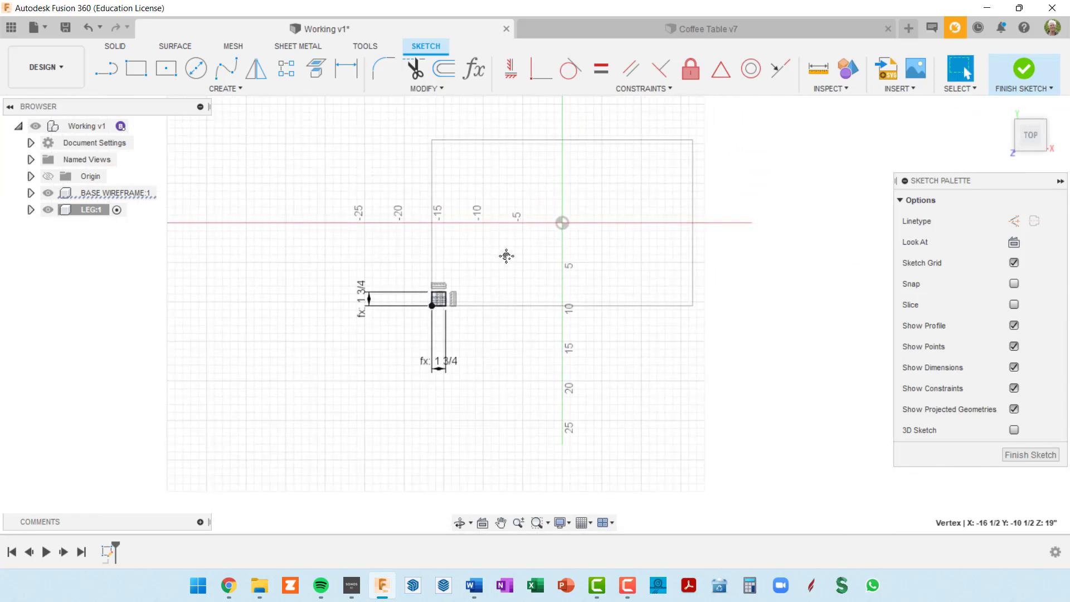
left_click(1023, 70)
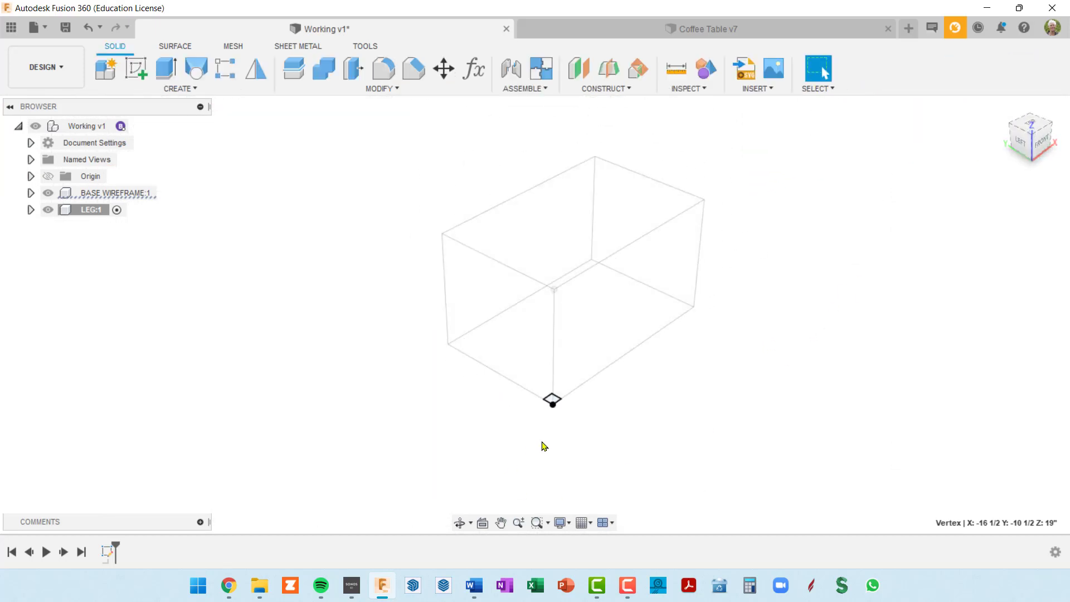
Step: Hide the BASE WIREFRAME component and start extruding the square leg profile upward by about 8 3/8 in
scroll(561, 379, "up", 5)
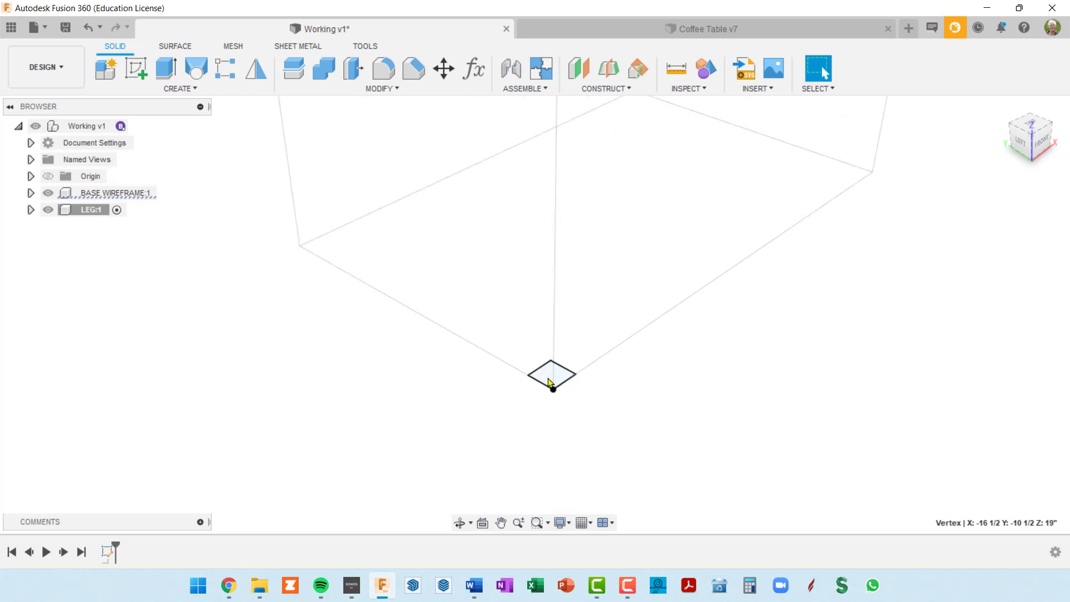
middle_click_drag(549, 383, 580, 377, "shift")
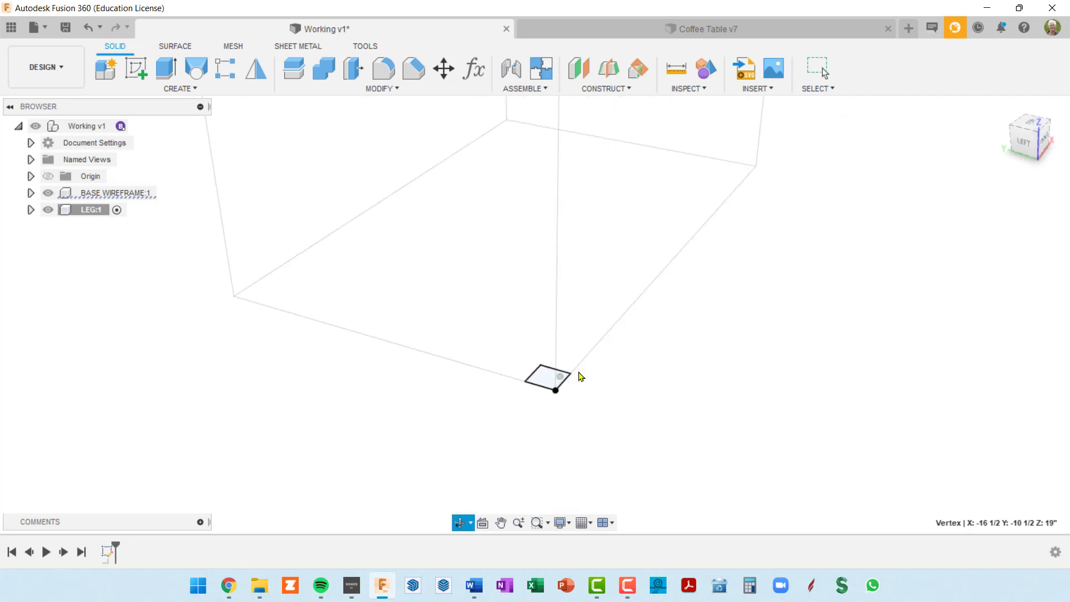
scroll(552, 353, "down", 5)
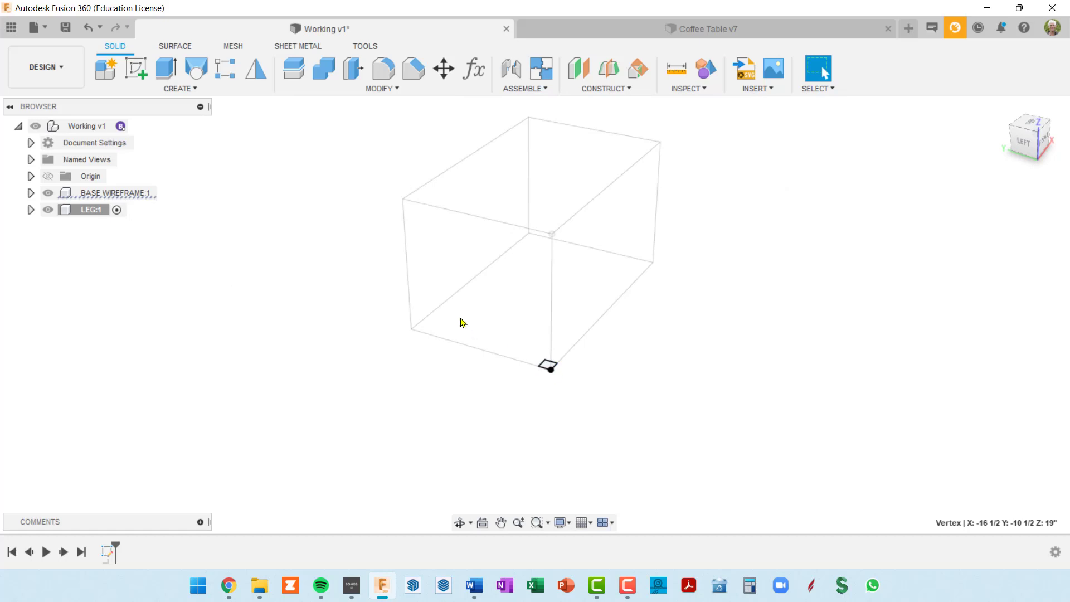
left_click(49, 195)
scroll(502, 389, "up", 3)
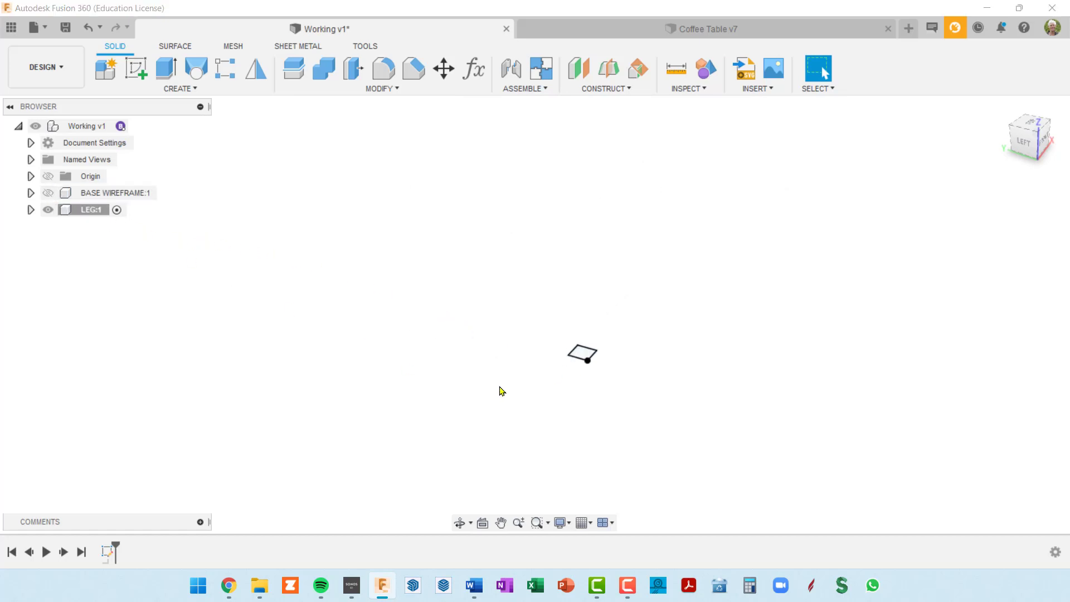
left_click(594, 343)
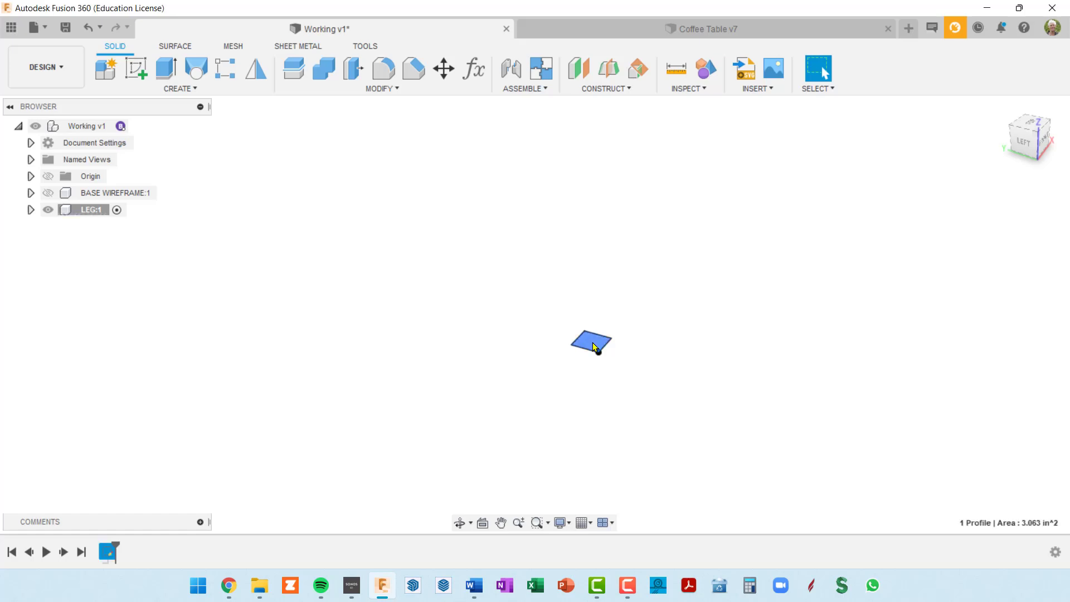
key("e")
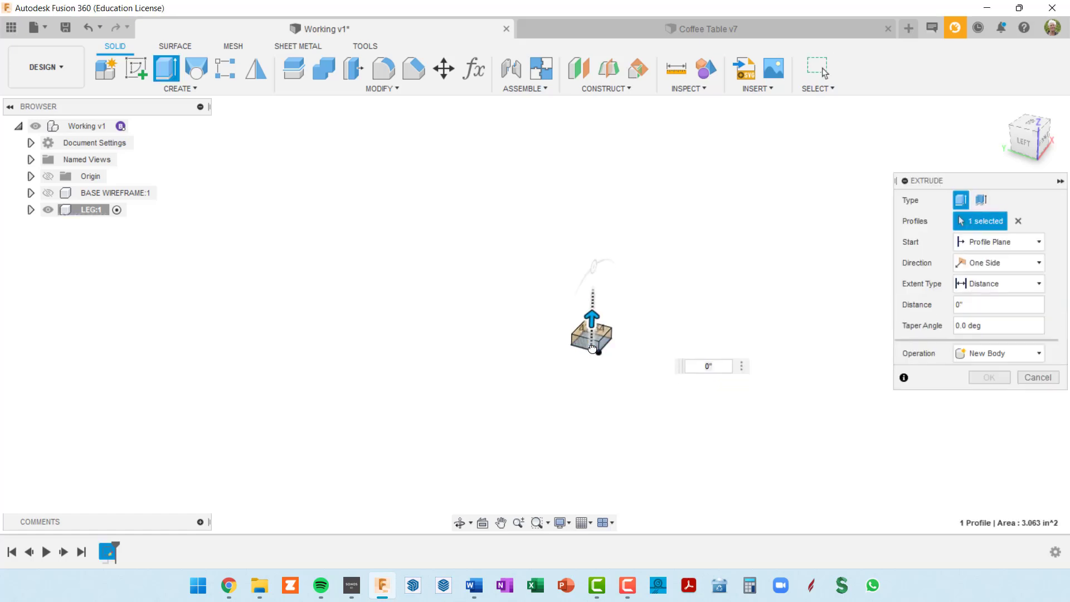
left_click_drag(593, 349, 604, 246)
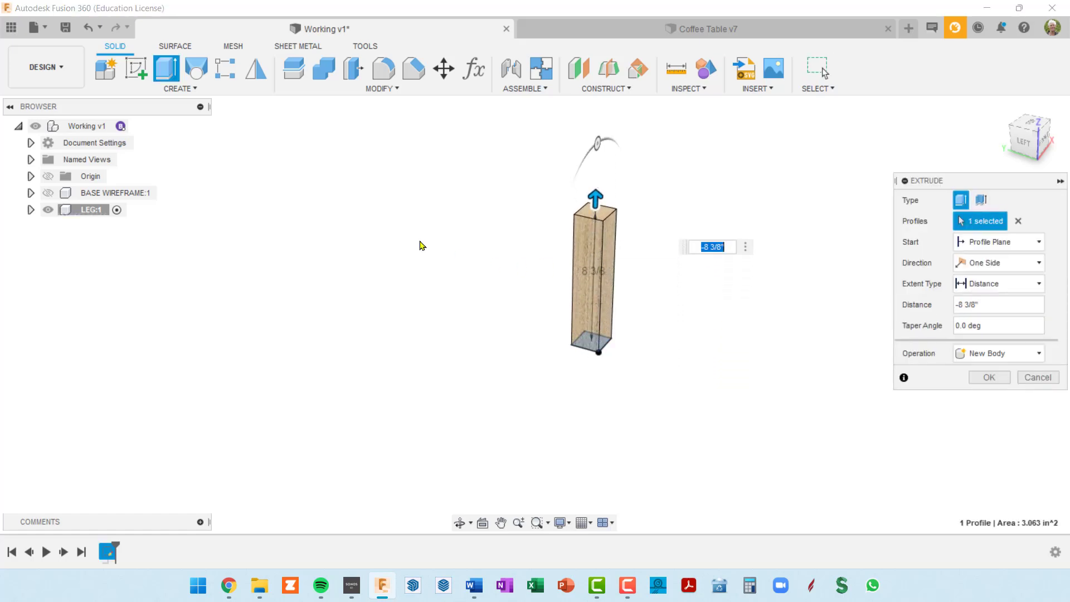
Step: Show the base wireframe and extrude the leg profile to a distance of -baseHgt as a new body
left_click(48, 193)
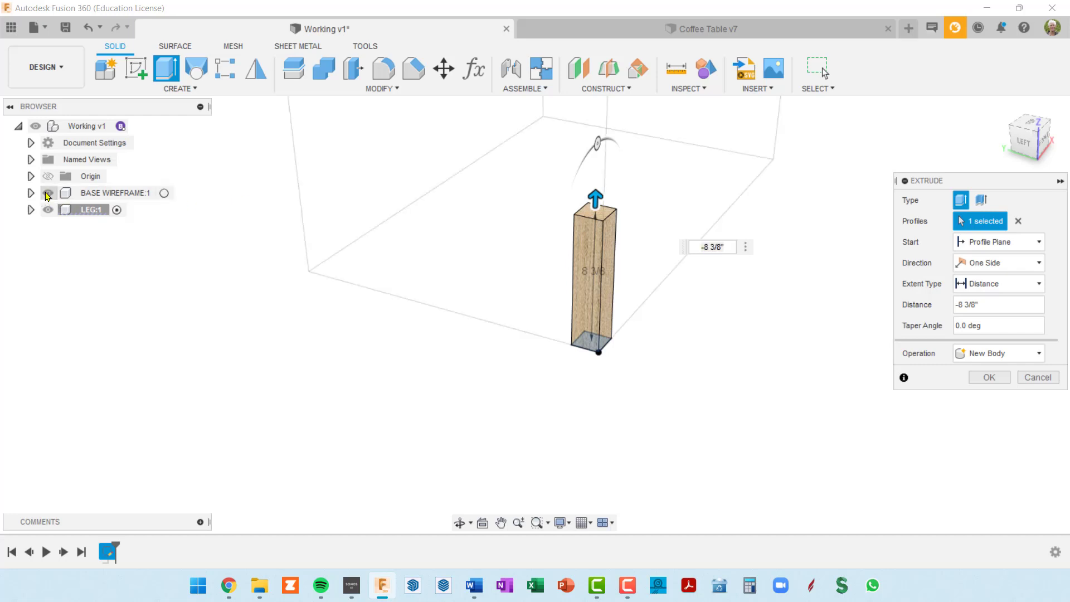
scroll(191, 294, "down", 5)
middle_click_drag(398, 321, 446, 374)
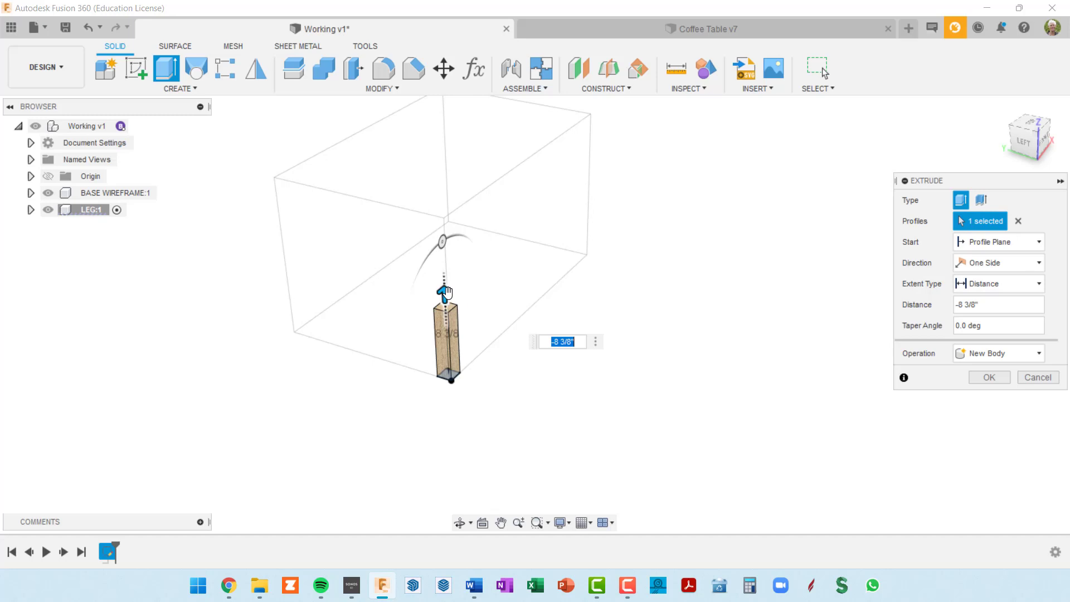
left_click_drag(446, 291, 474, 184)
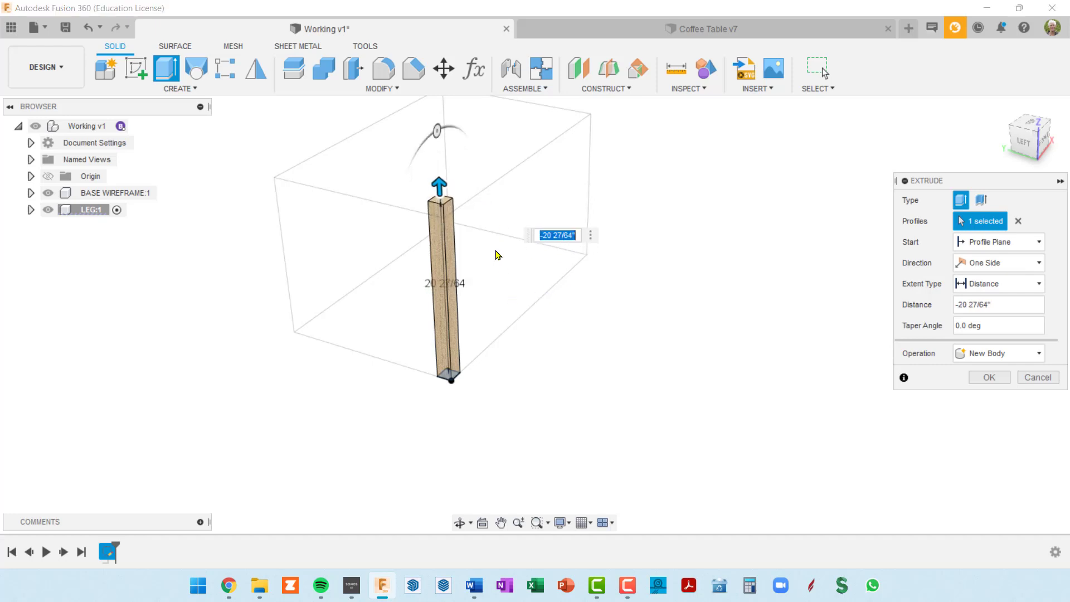
scroll(498, 254, "up", 2)
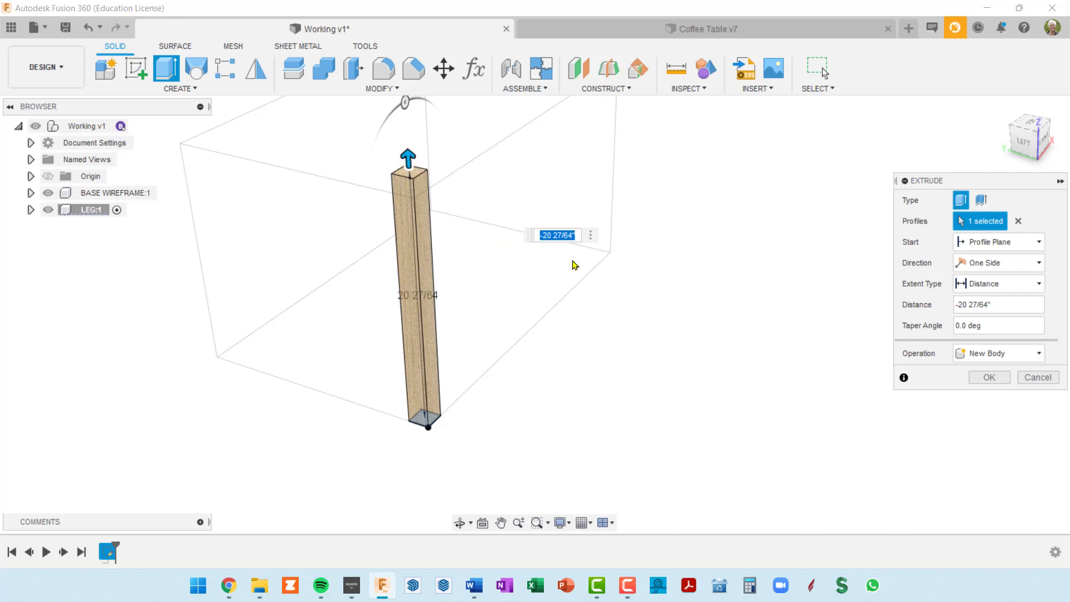
key("BackSpace")
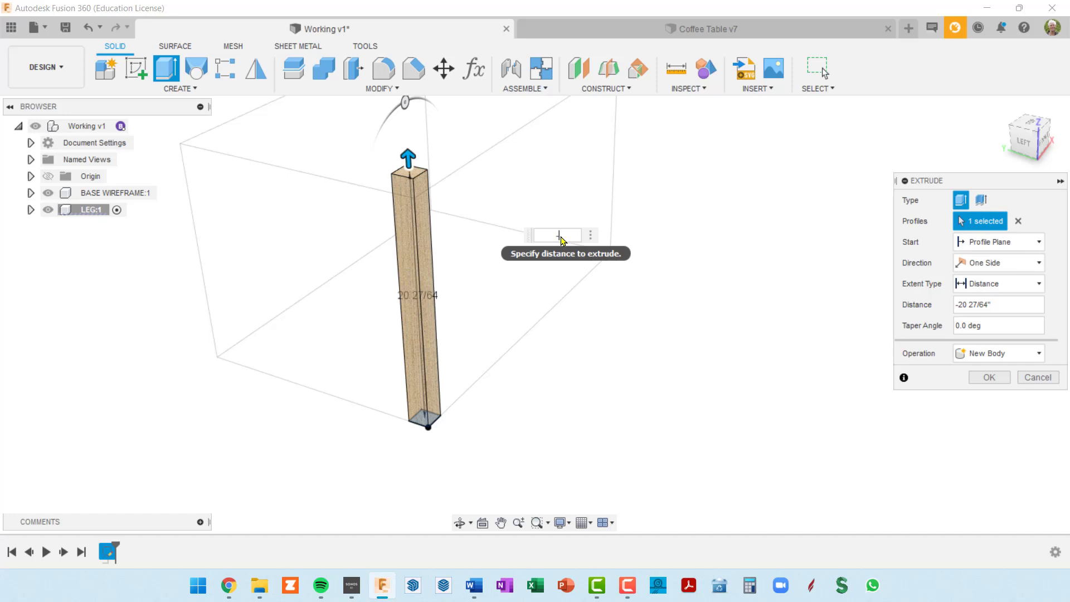
type("-baseHgt")
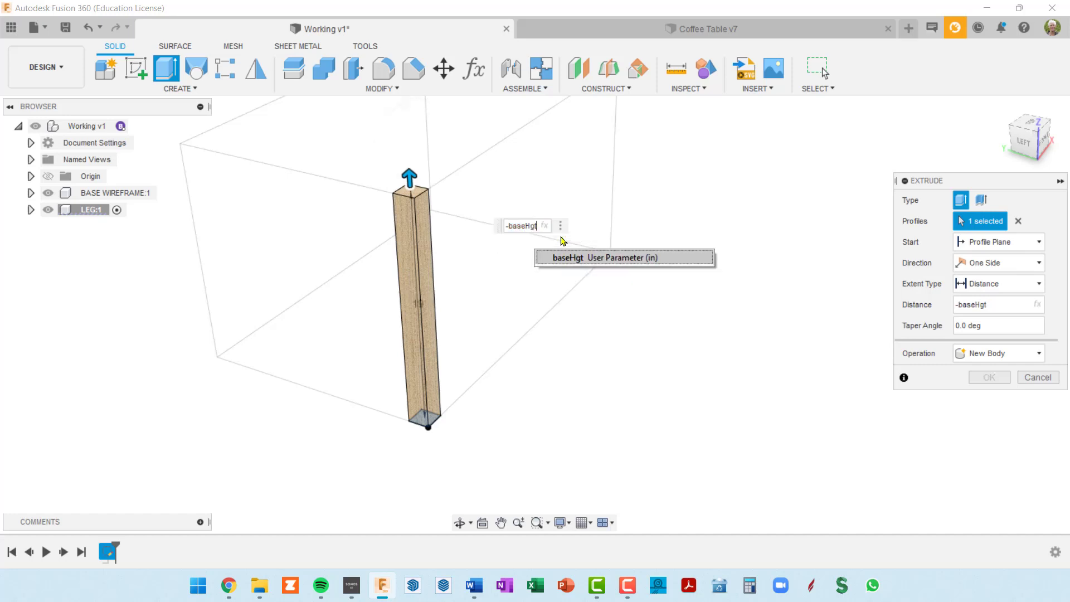
key("Return")
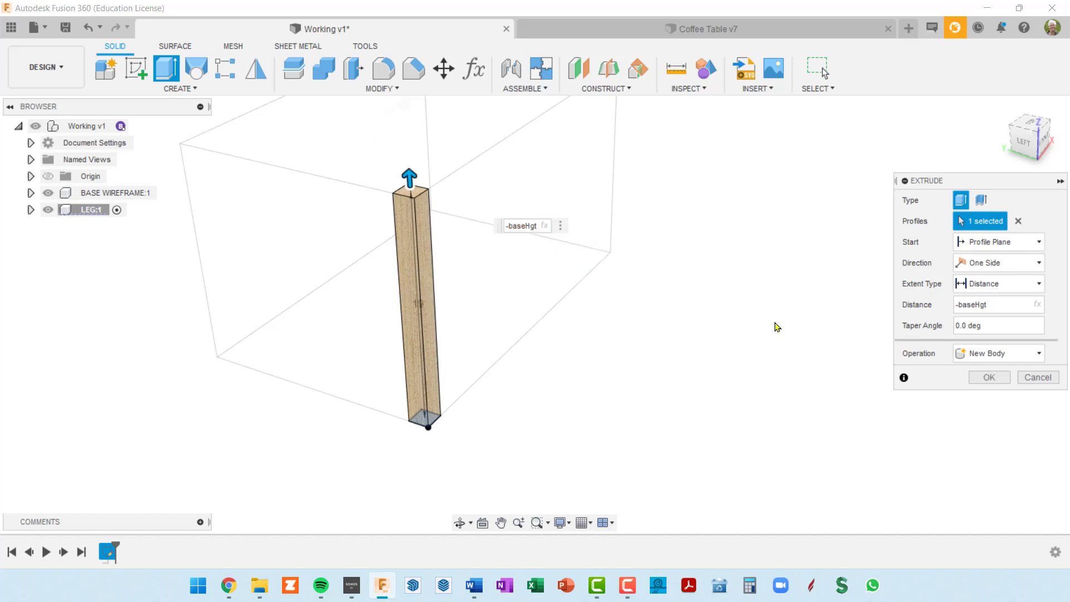
middle_click_drag(390, 318, 353, 286, "shift")
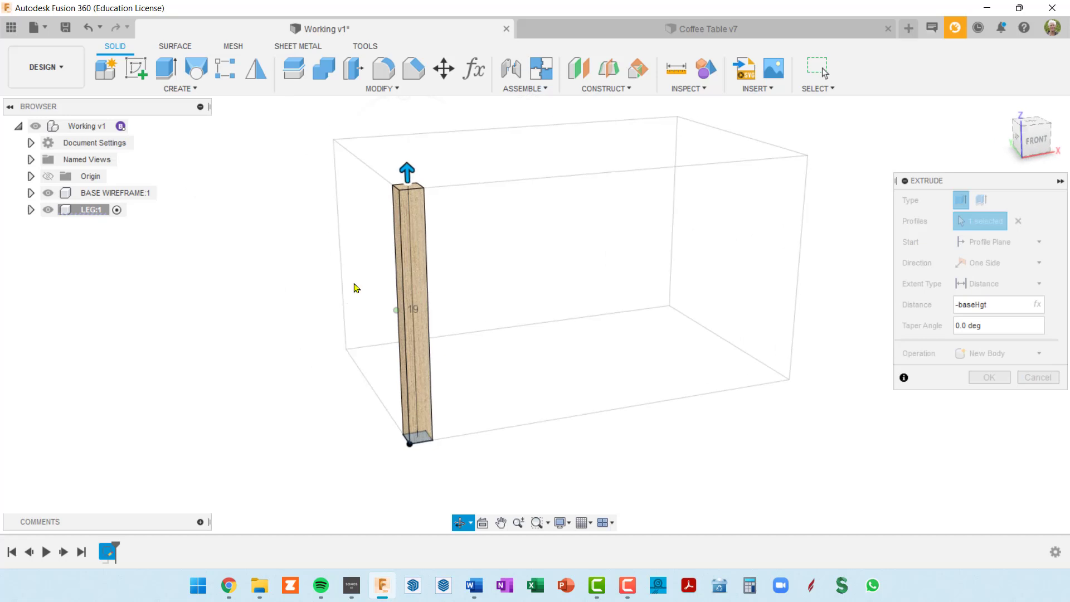
left_click(1037, 141)
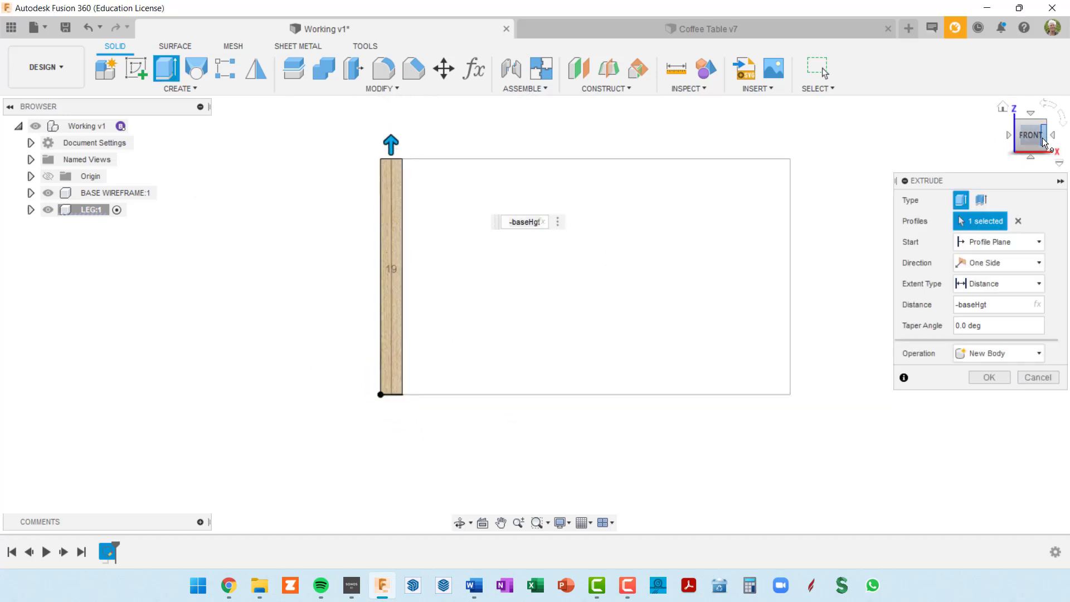
left_click(990, 378)
Step: Show the top-level origin planes and hide the BASE WIREFRAME component, leaving the leg displayed
middle_click_drag(591, 301, 661, 325, "shift")
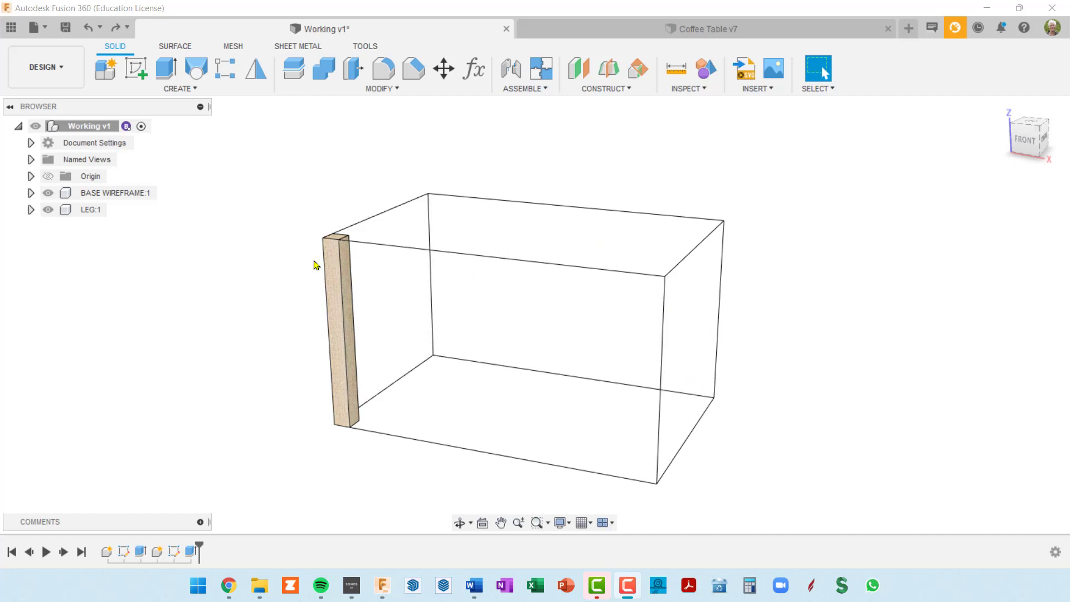
left_click(48, 178)
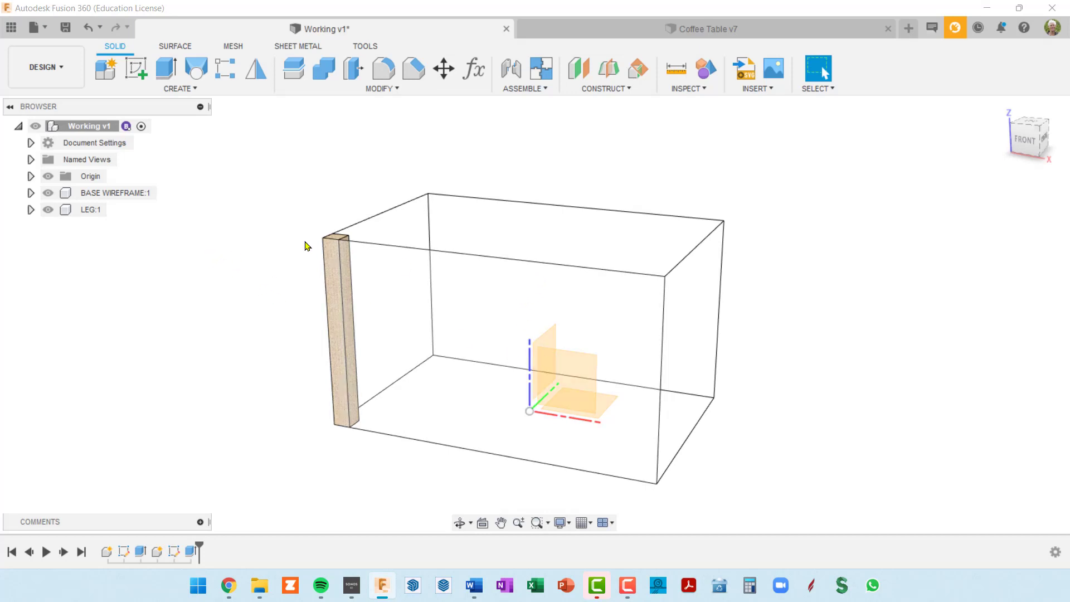
left_click(48, 193)
left_click(48, 193)
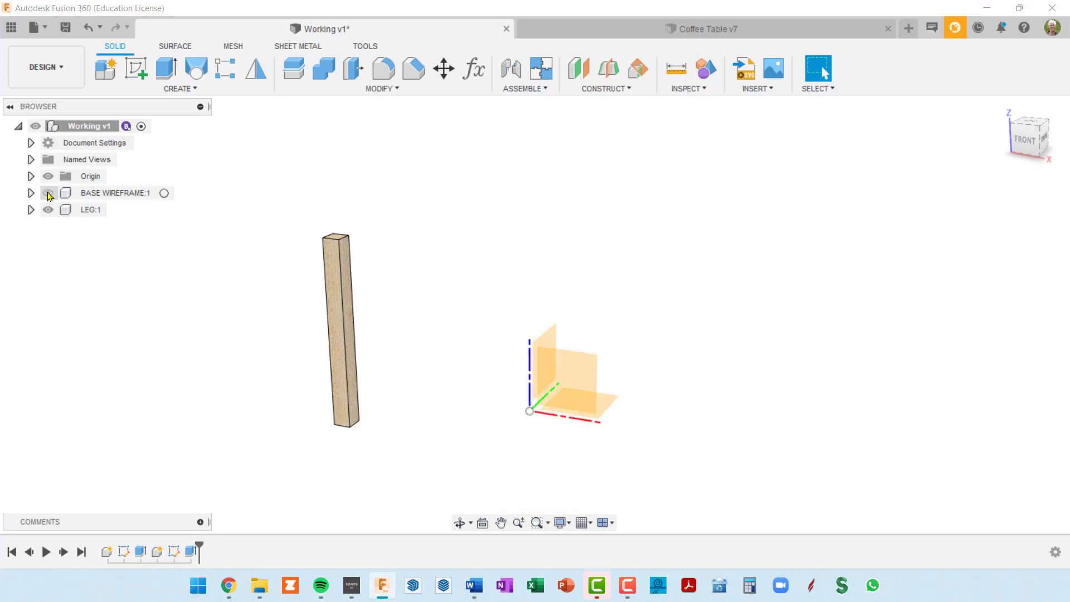
middle_click_drag(454, 412, 451, 418, "shift")
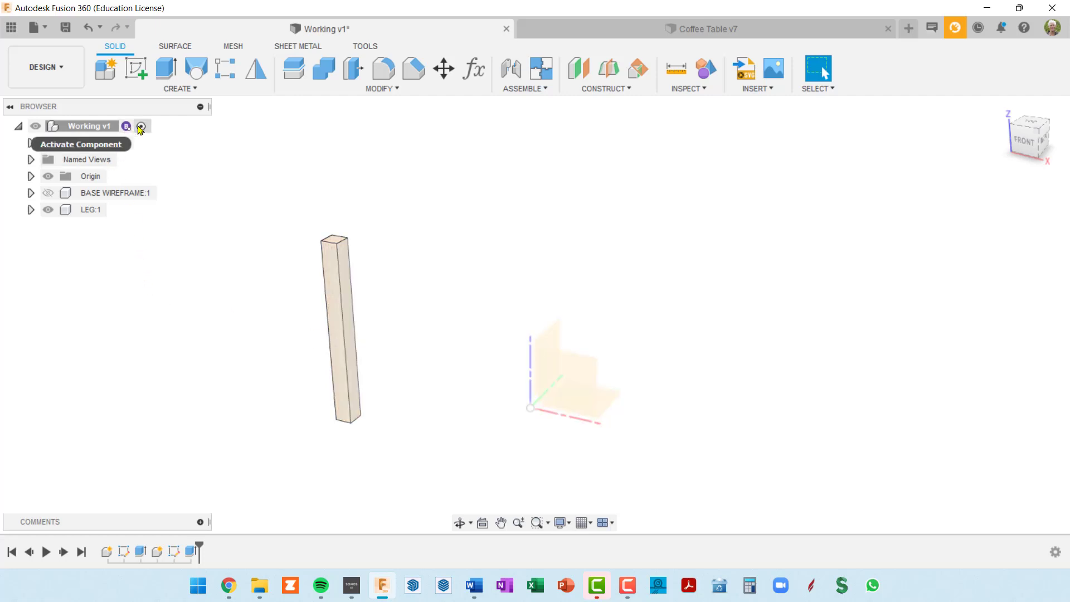
left_click(228, 70)
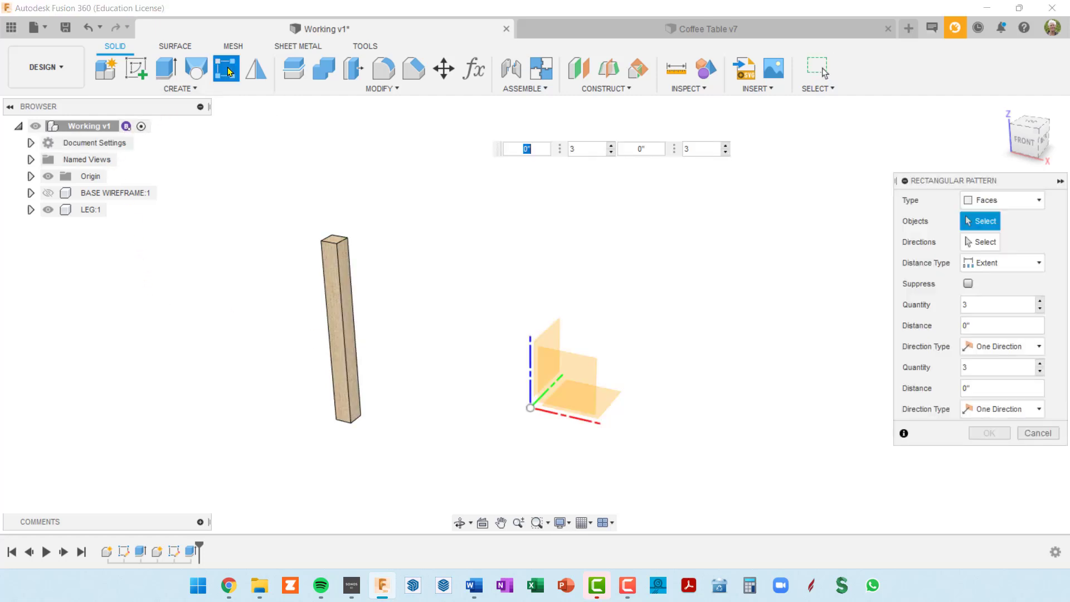
left_click(1040, 200)
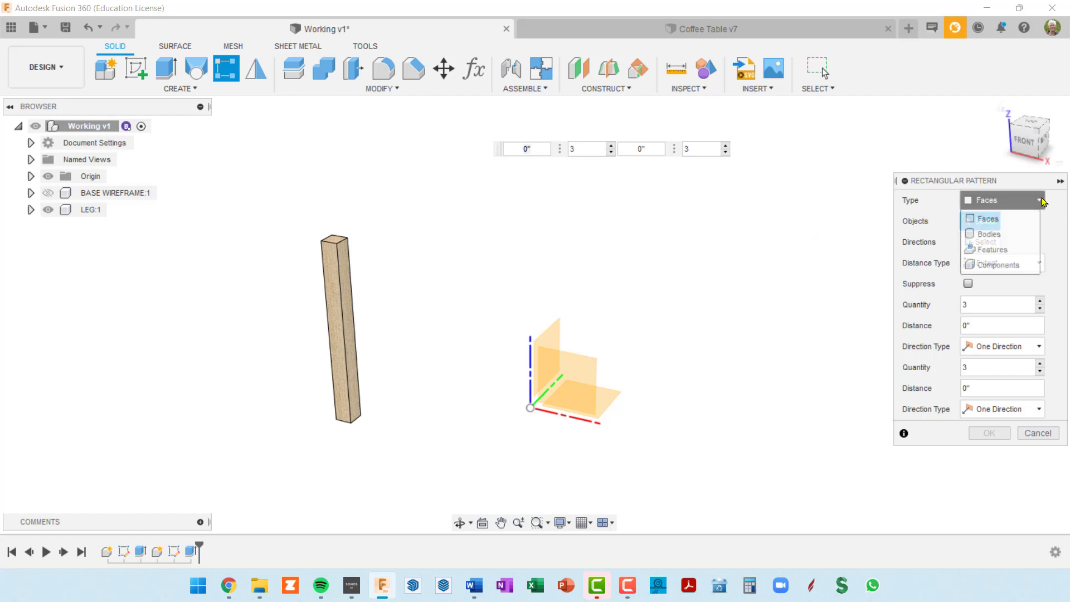
left_click(1043, 434)
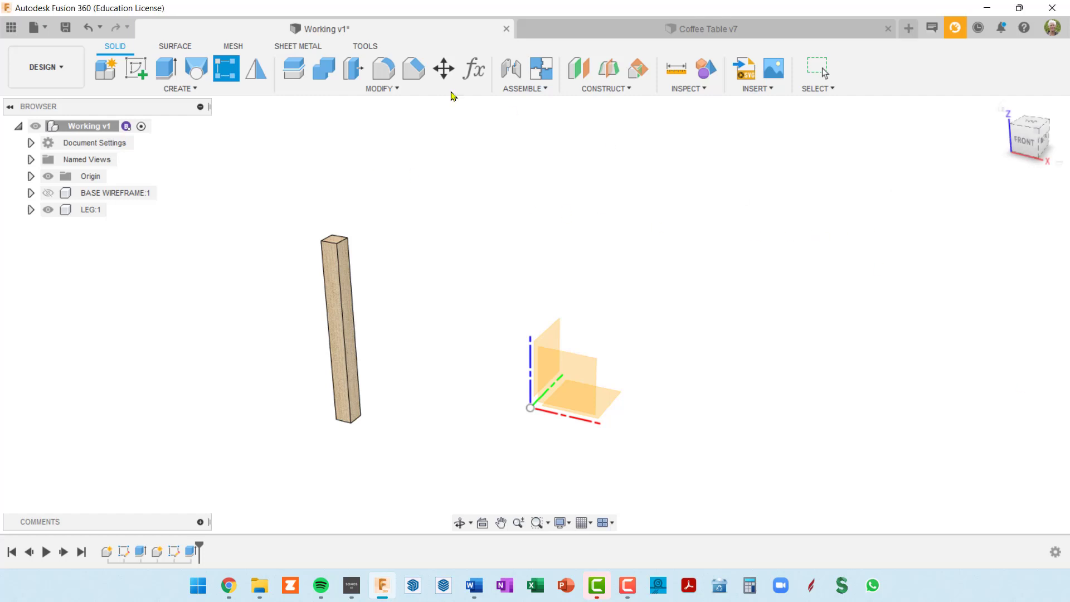
Step: Mirror the LEG component across the vertical XZ origin plane to create the back leg
left_click(257, 78)
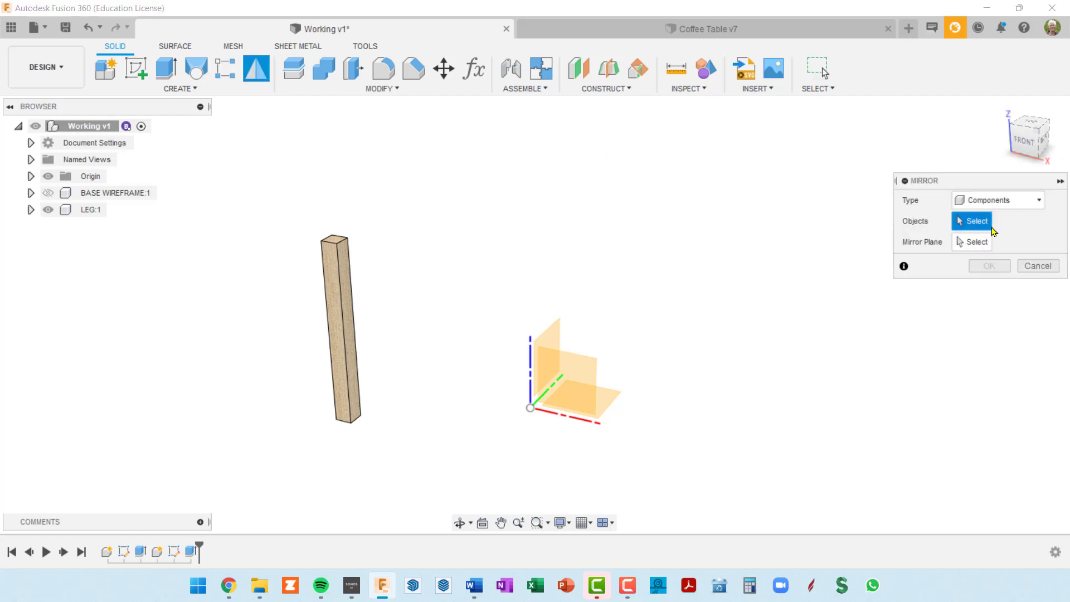
left_click(336, 340)
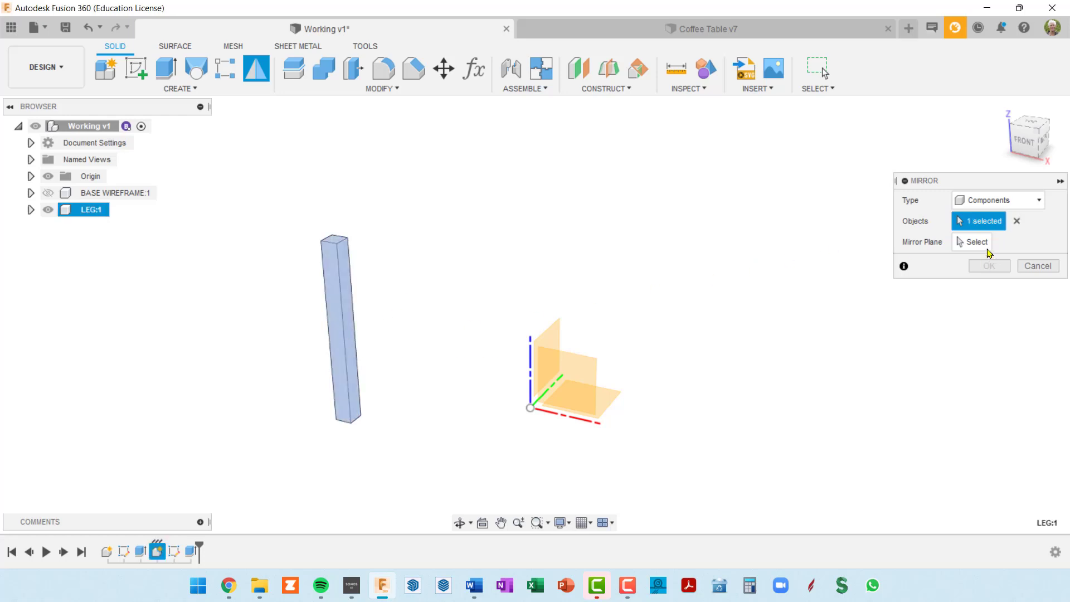
left_click(970, 243)
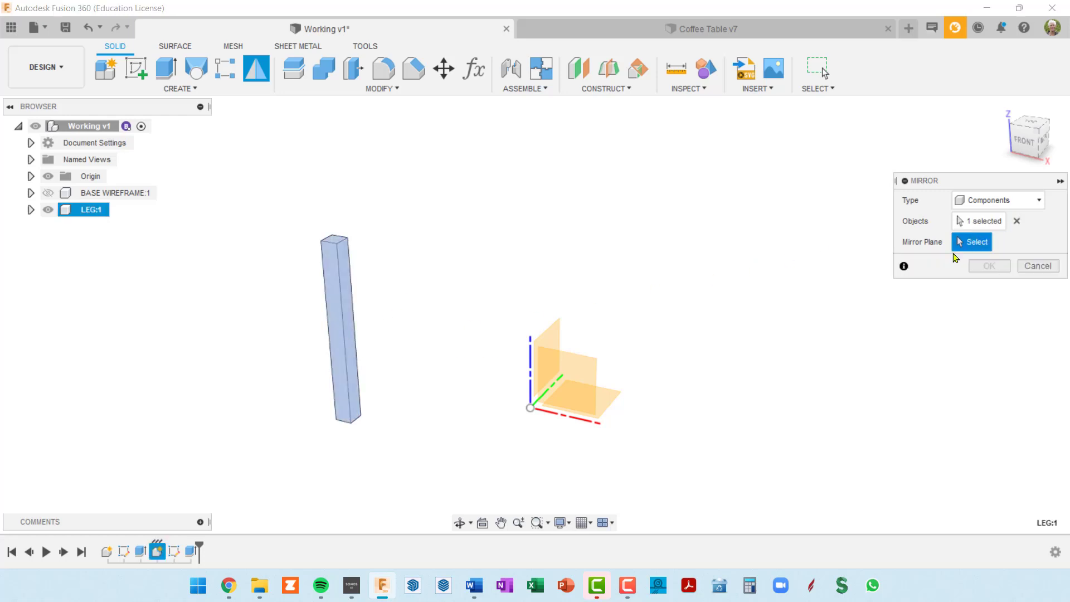
left_click(571, 378)
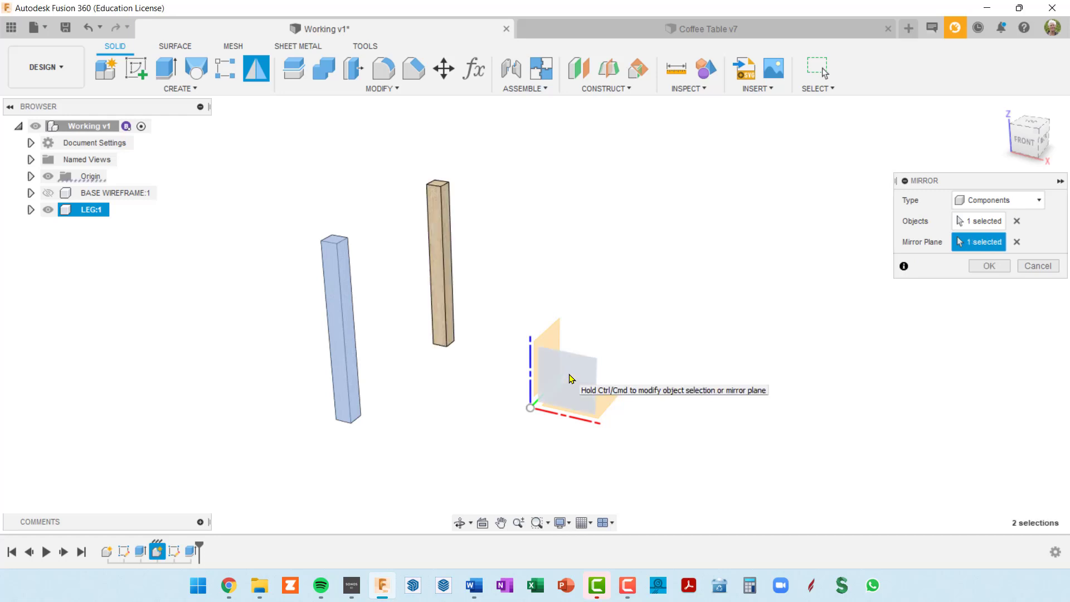
left_click(998, 268)
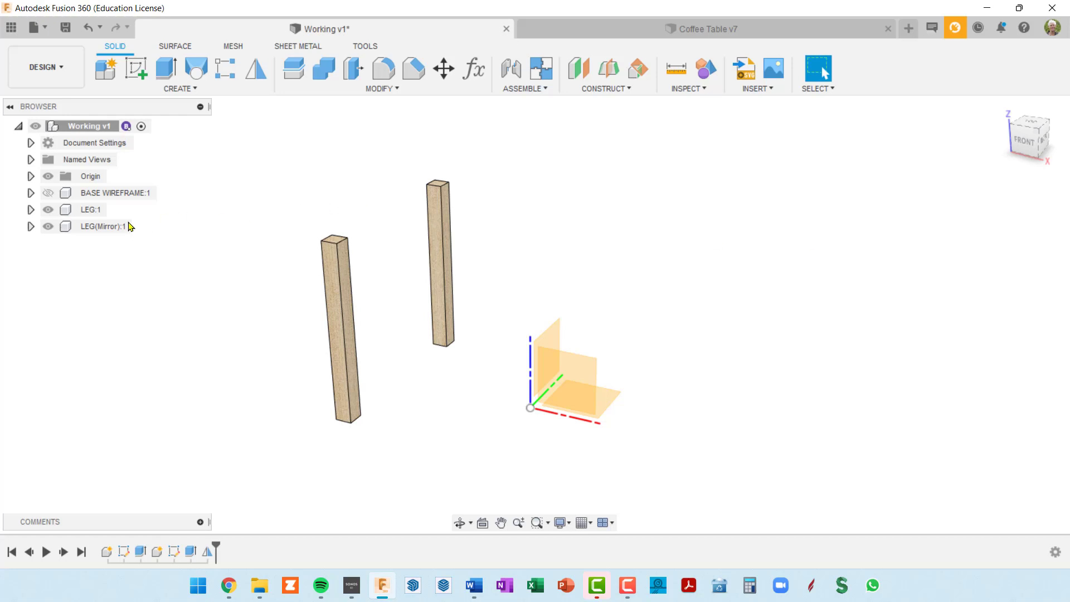
Step: Show the BASE WIREFRAME component to check the mirrored leg against it, and hide it again
left_click(49, 196)
left_click(49, 194)
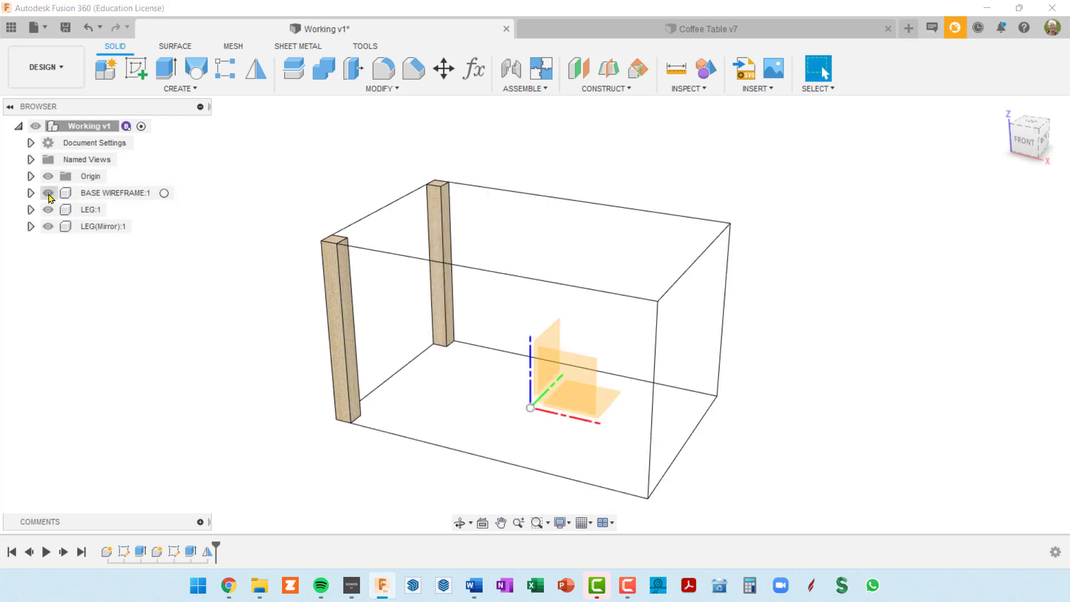
left_click(48, 194)
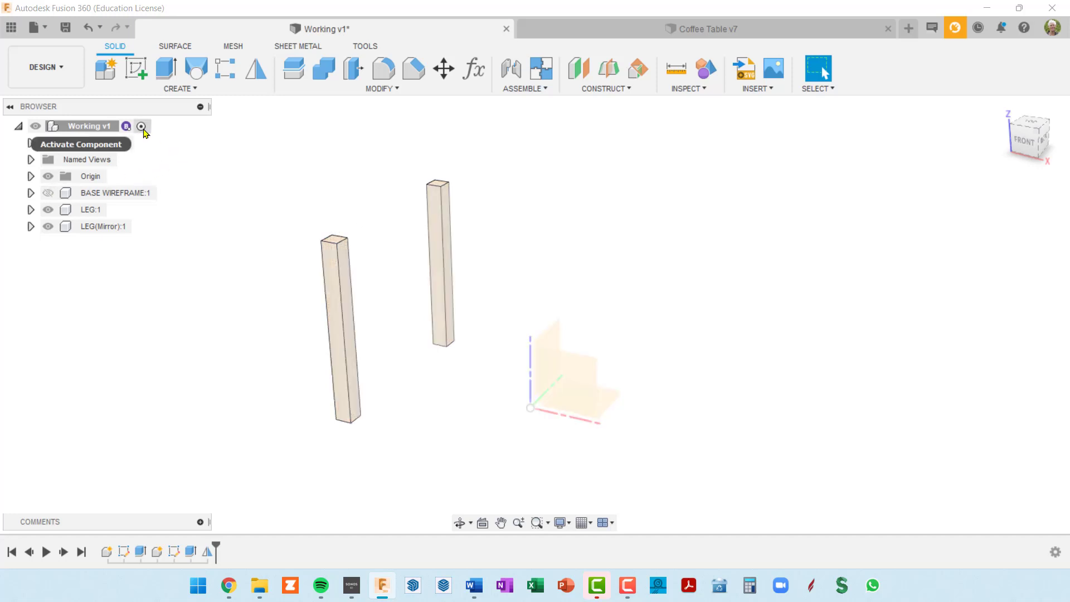
Step: Mirror both leg components across the vertical YZ origin plane to make the opposite pair of legs
left_click(257, 75)
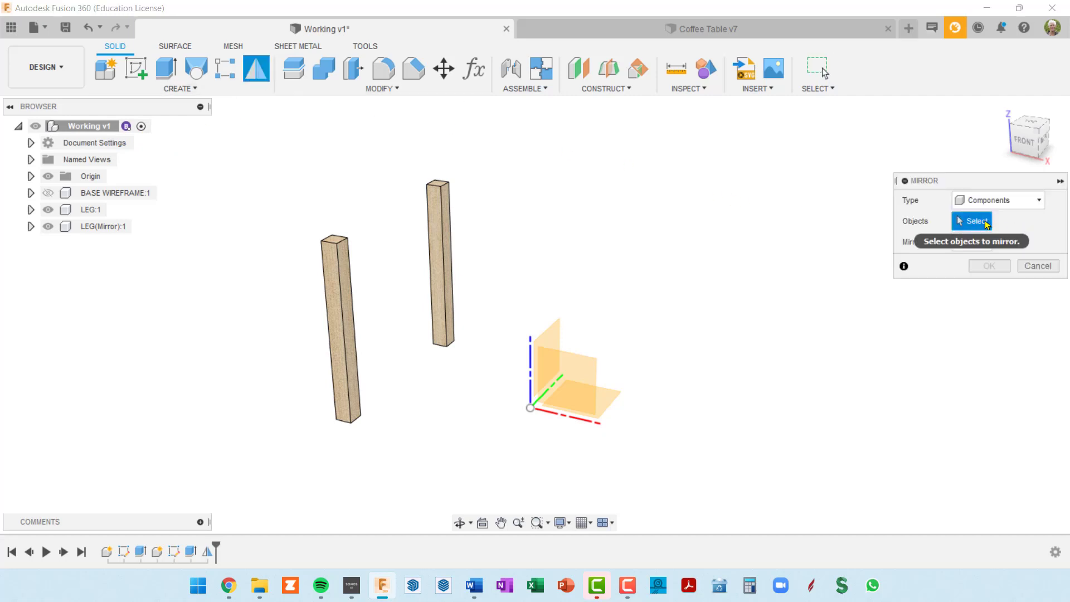
left_click(337, 311)
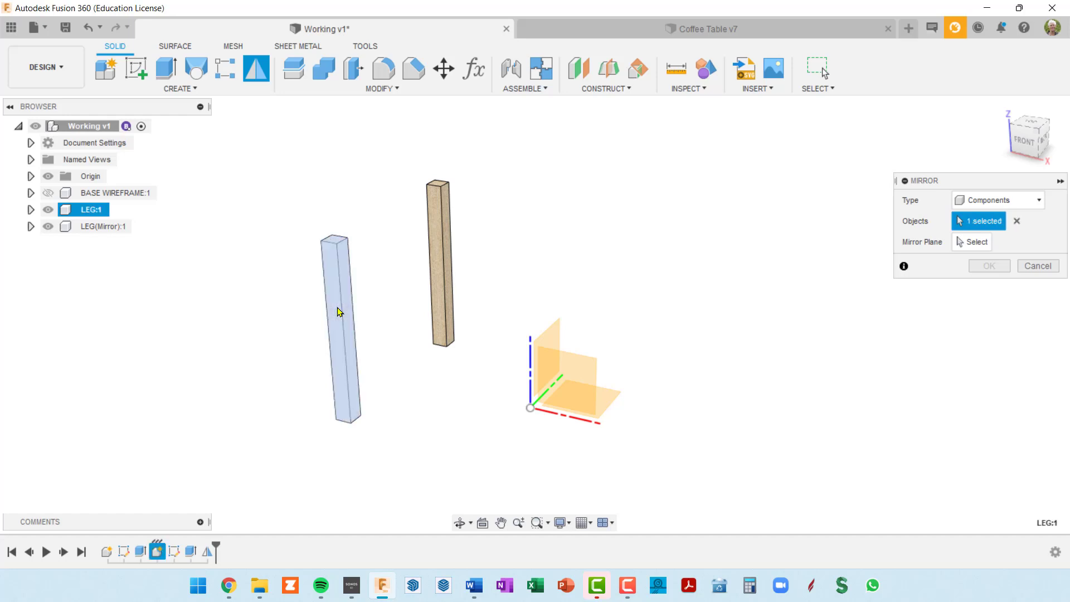
left_click(439, 247)
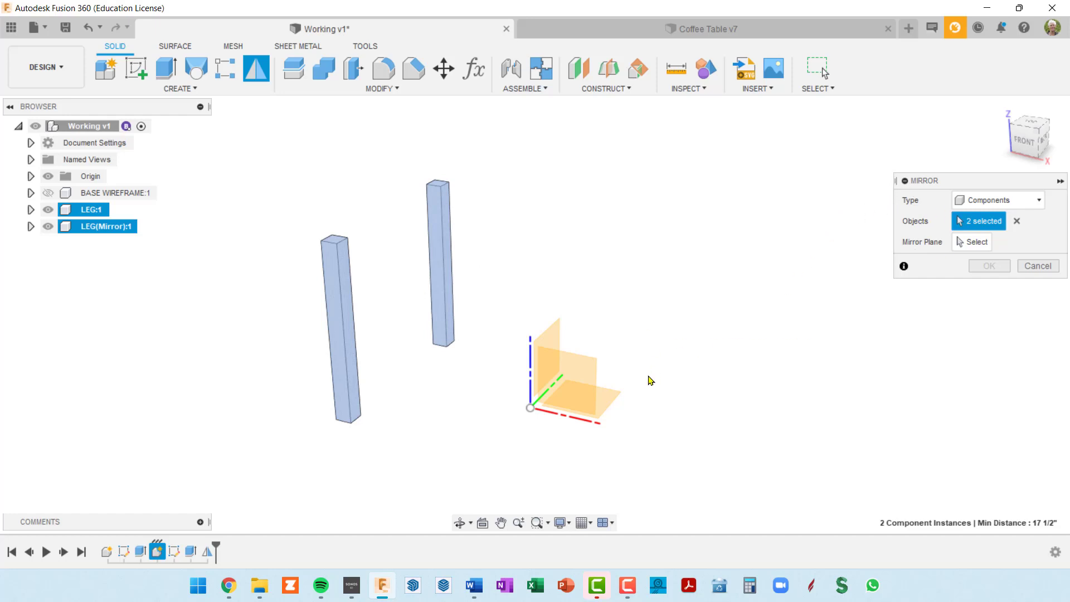
left_click(984, 243)
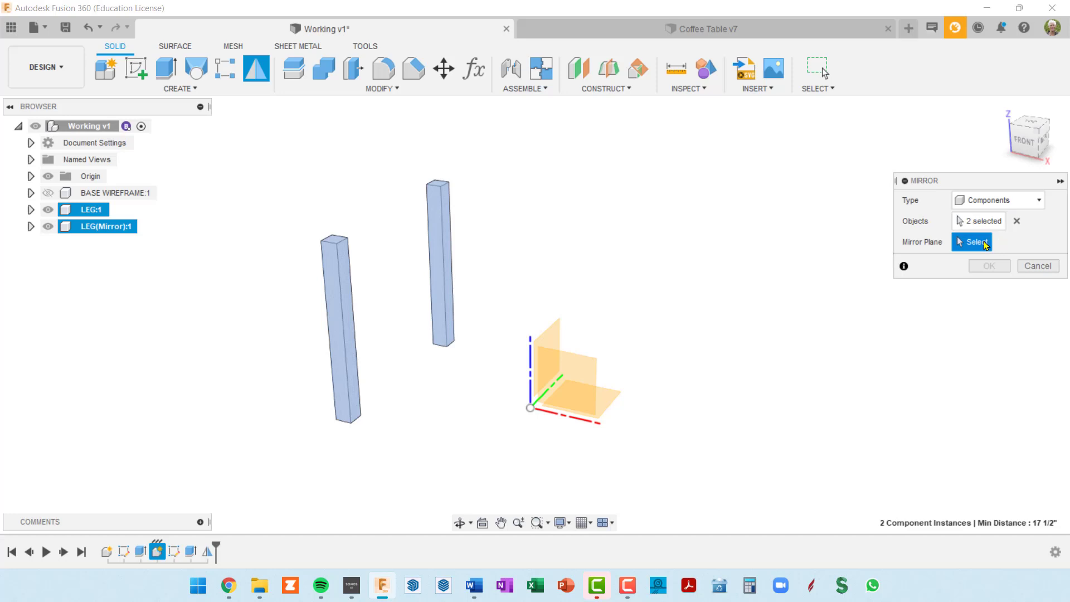
left_click(553, 338)
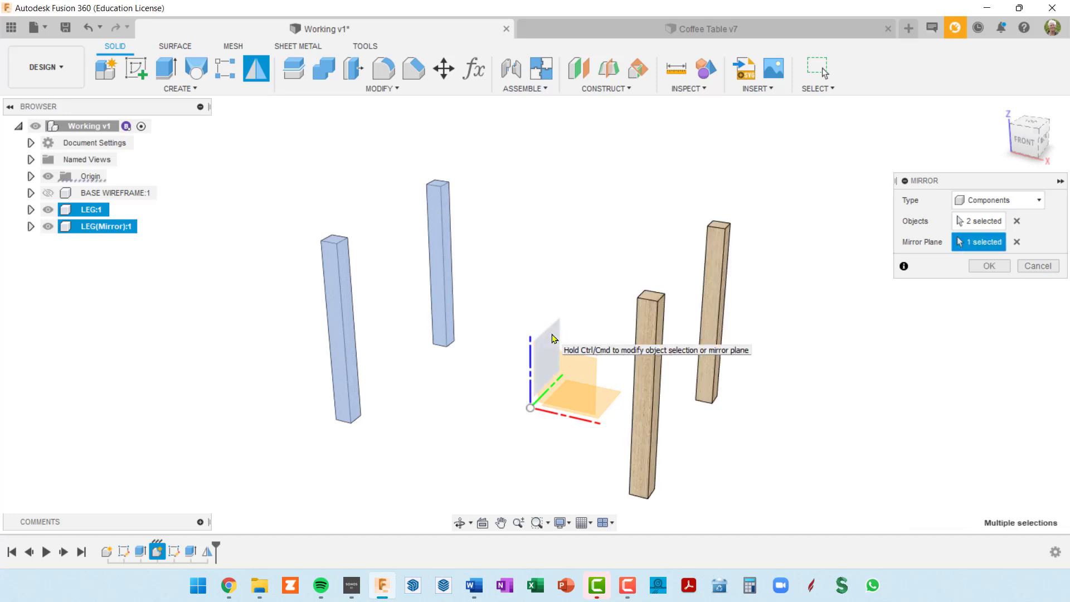
left_click(982, 268)
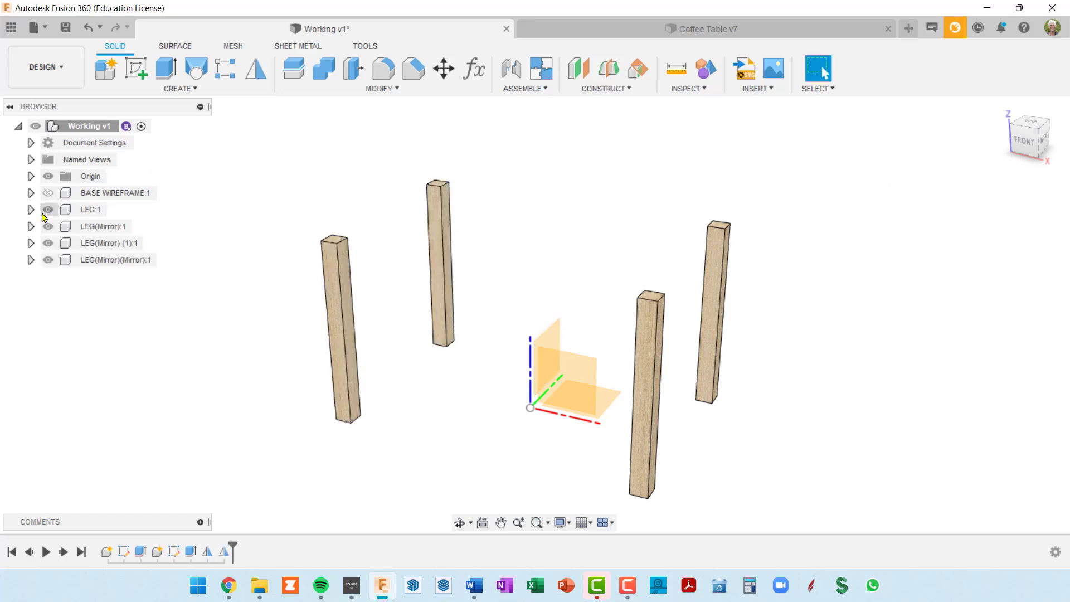
Step: Show the BASE WIREFRAME component, inspect the four legs against it from several sides, and expand its browser contents
left_click(48, 193)
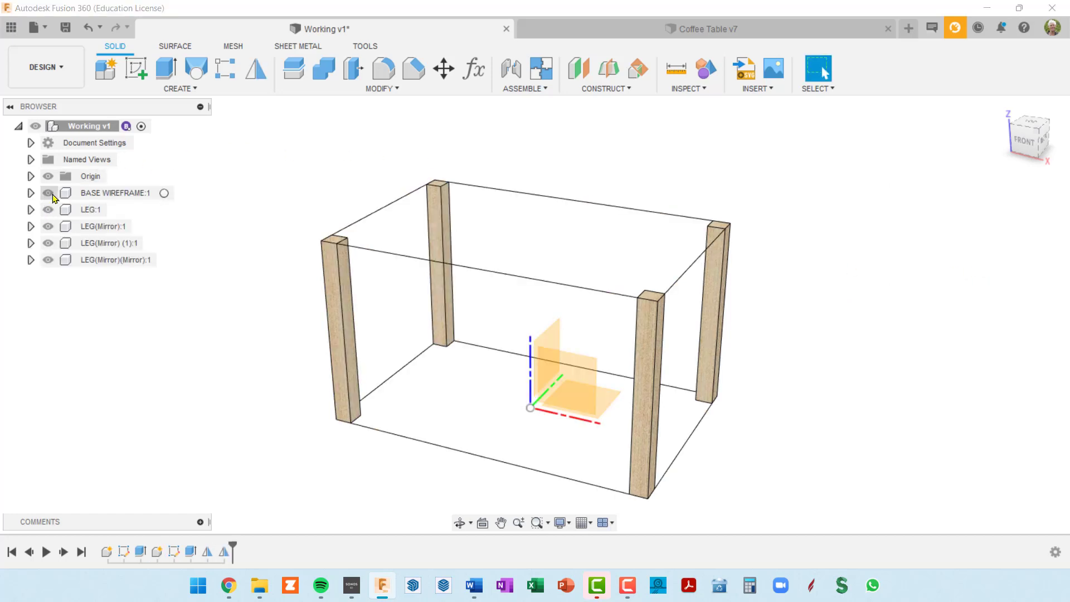
middle_click_drag(691, 430, 706, 394)
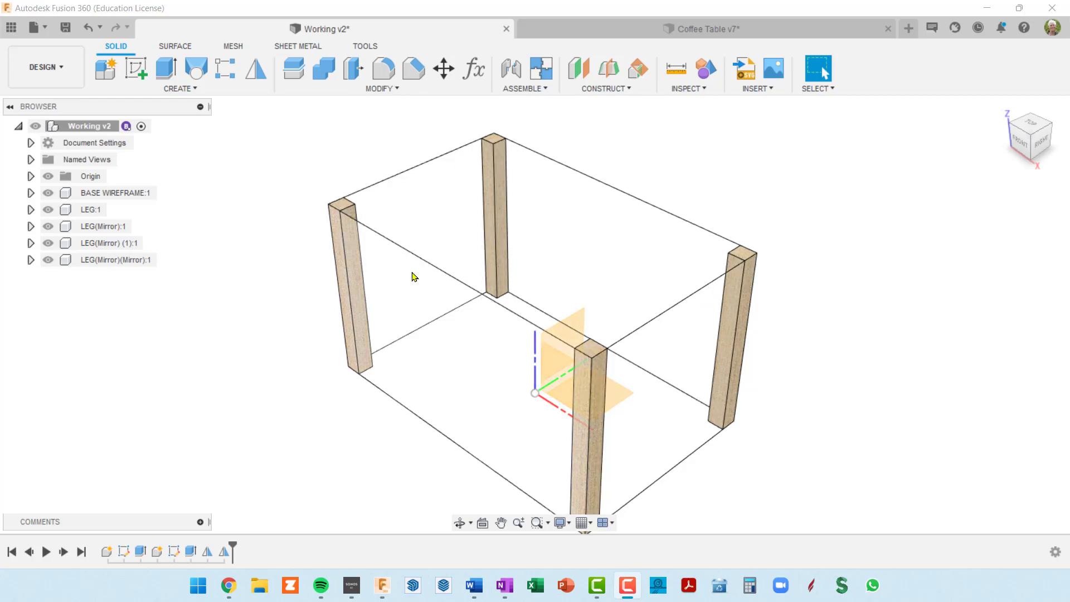
middle_click_drag(574, 262, 567, 379, "shift")
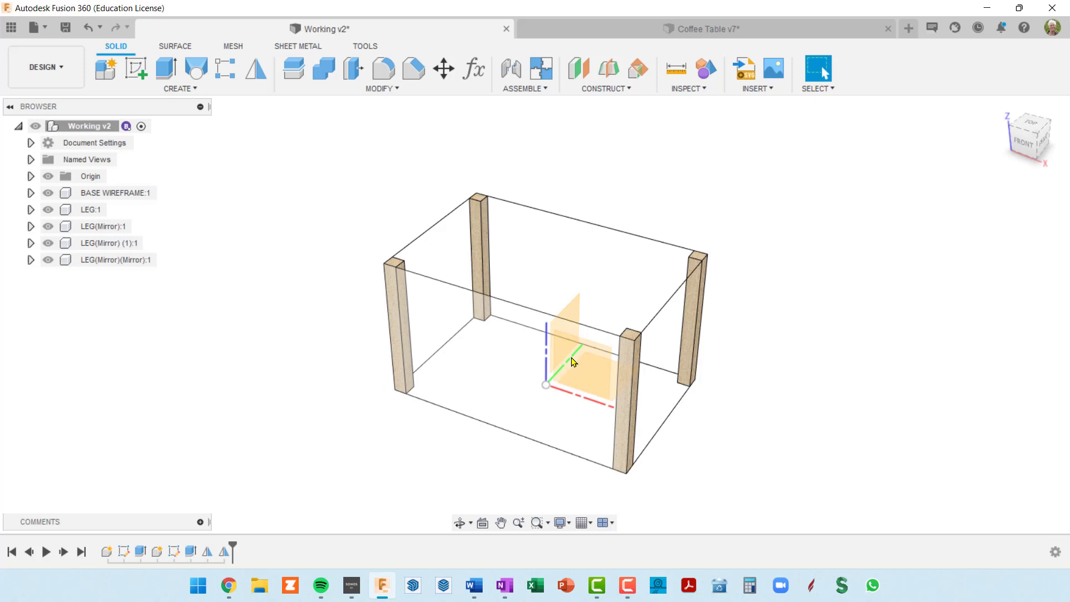
right_click(574, 362)
middle_click_drag(603, 370, 555, 316, "shift")
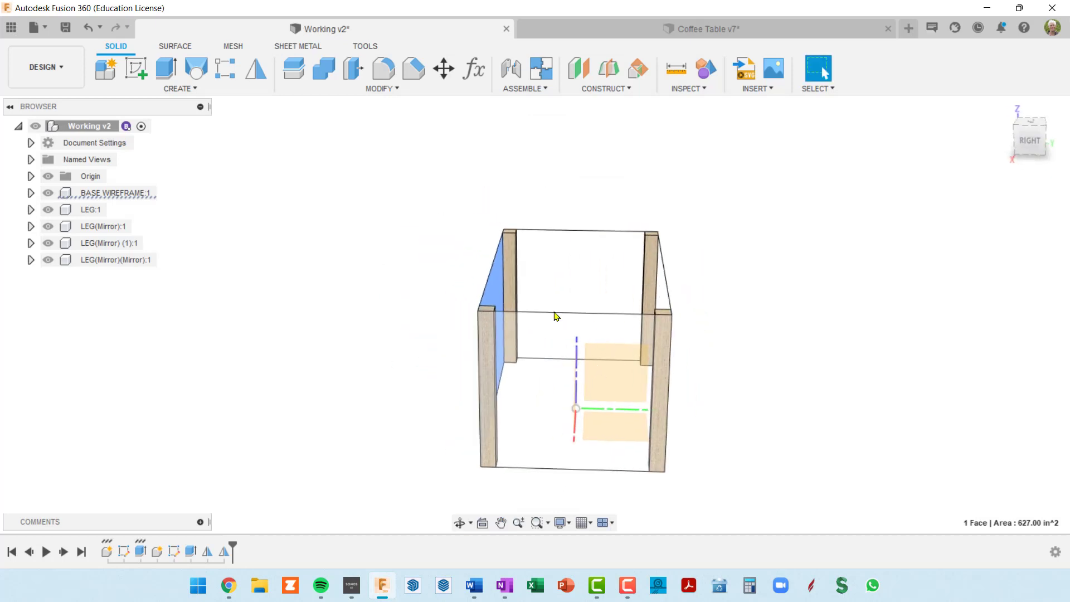
left_click(30, 193)
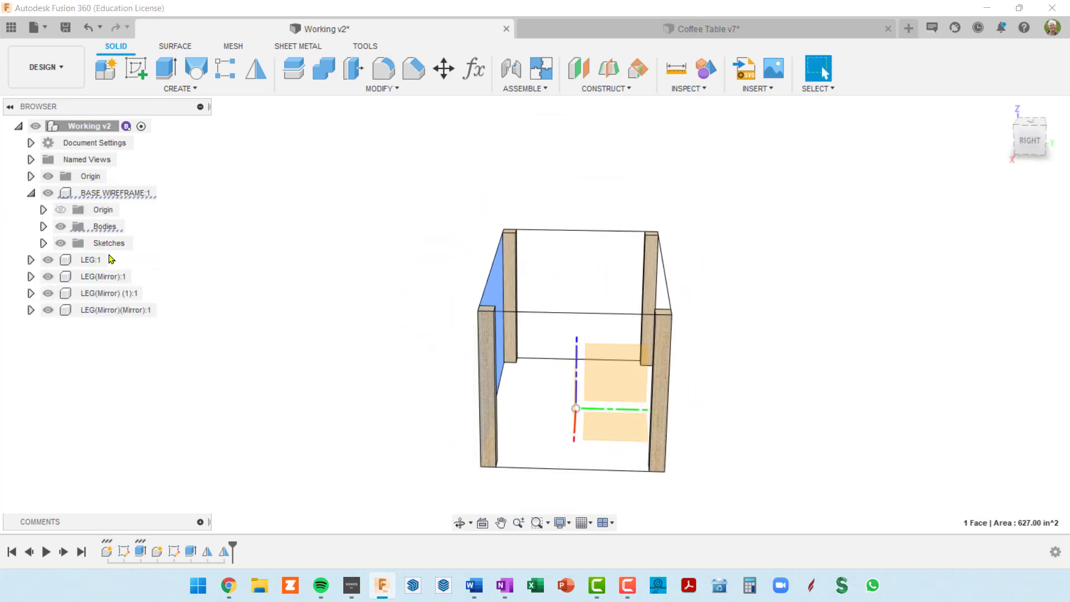
middle_click_drag(580, 420, 618, 422, "shift")
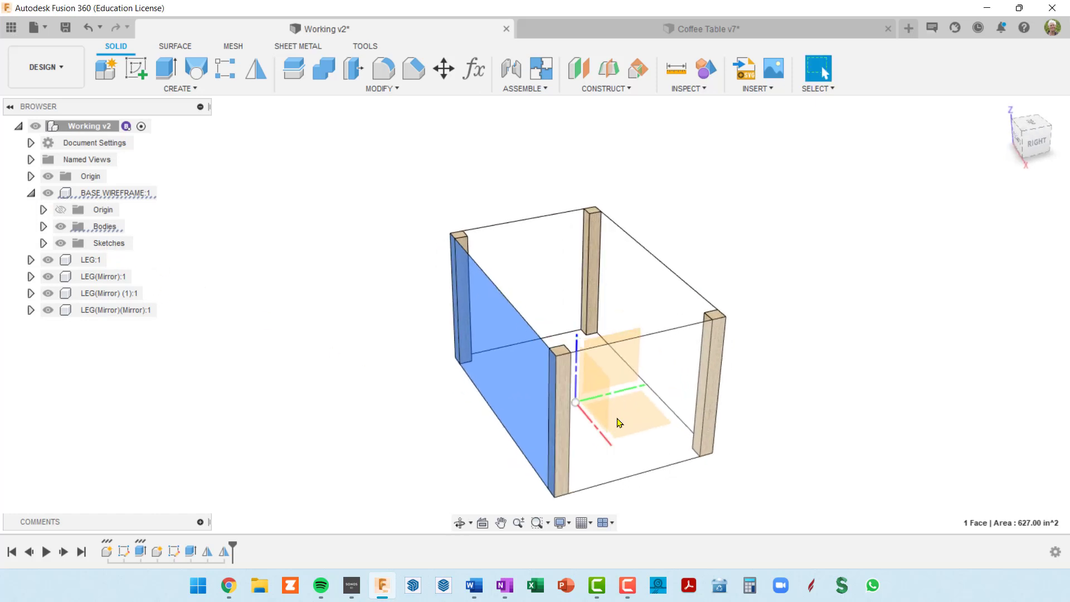
Step: Hide the BASE WIREFRAME component and locate the body of the selected wireframe face in the browser
left_click(48, 193)
left_click(31, 193)
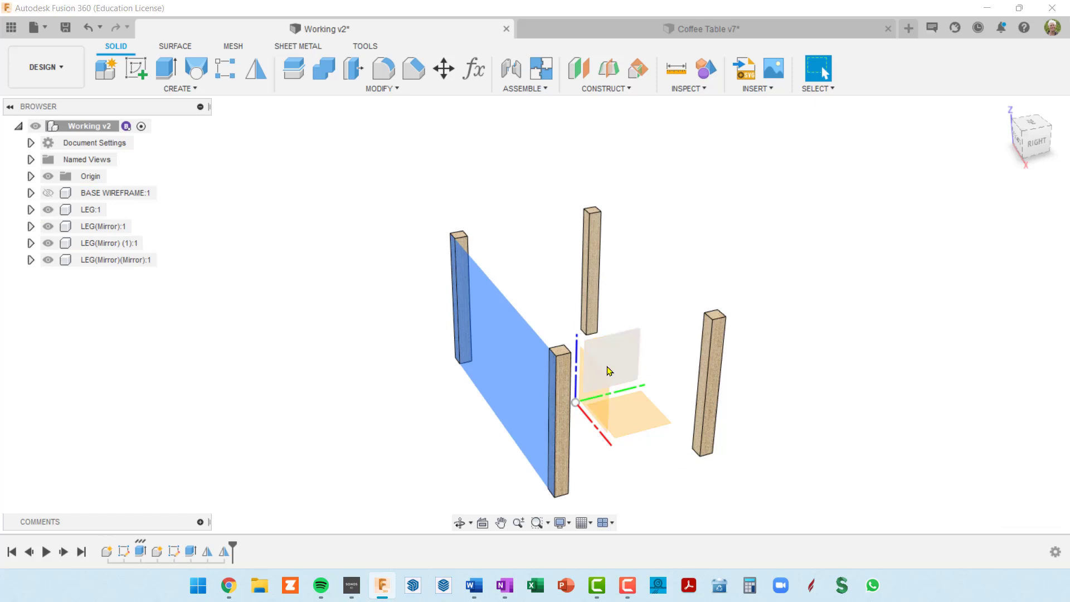
right_click(625, 356)
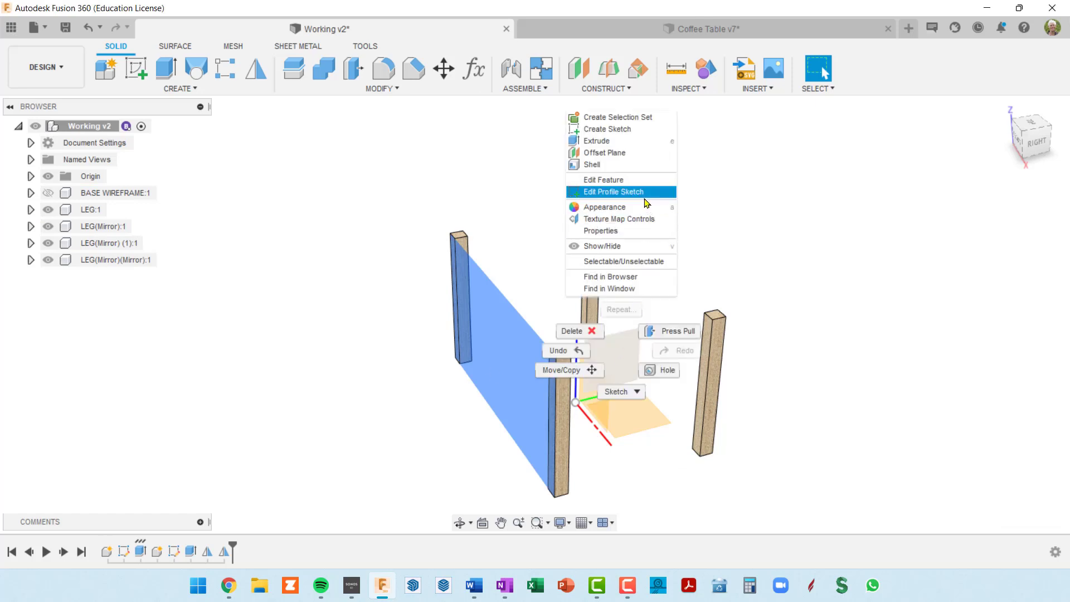
left_click(626, 277)
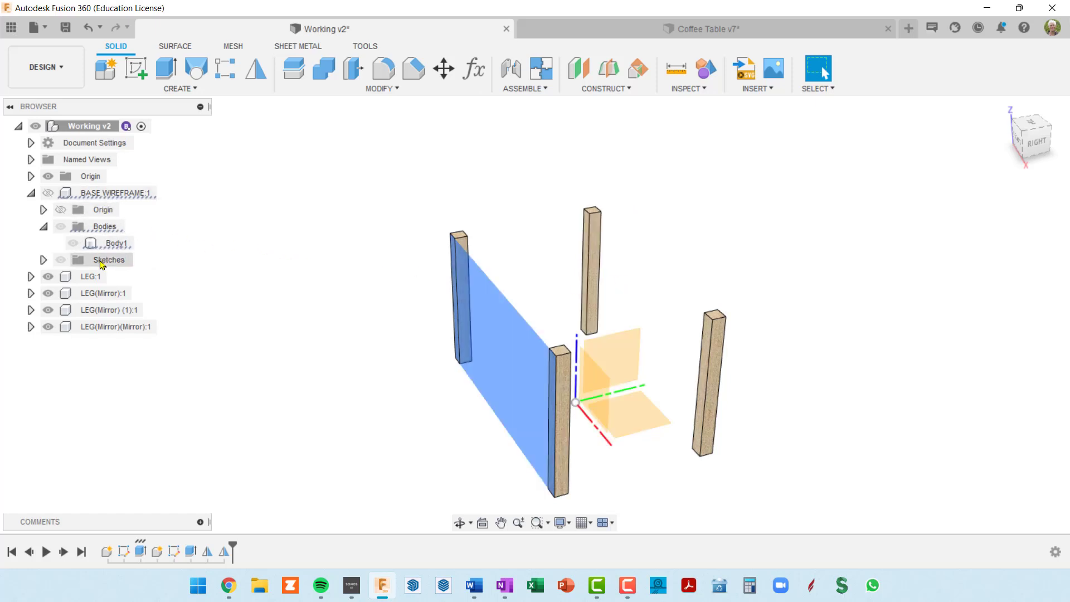
Step: Hide the top-level origin planes and clear the wireframe face selection, leaving only the four legs displayed
left_click(52, 178)
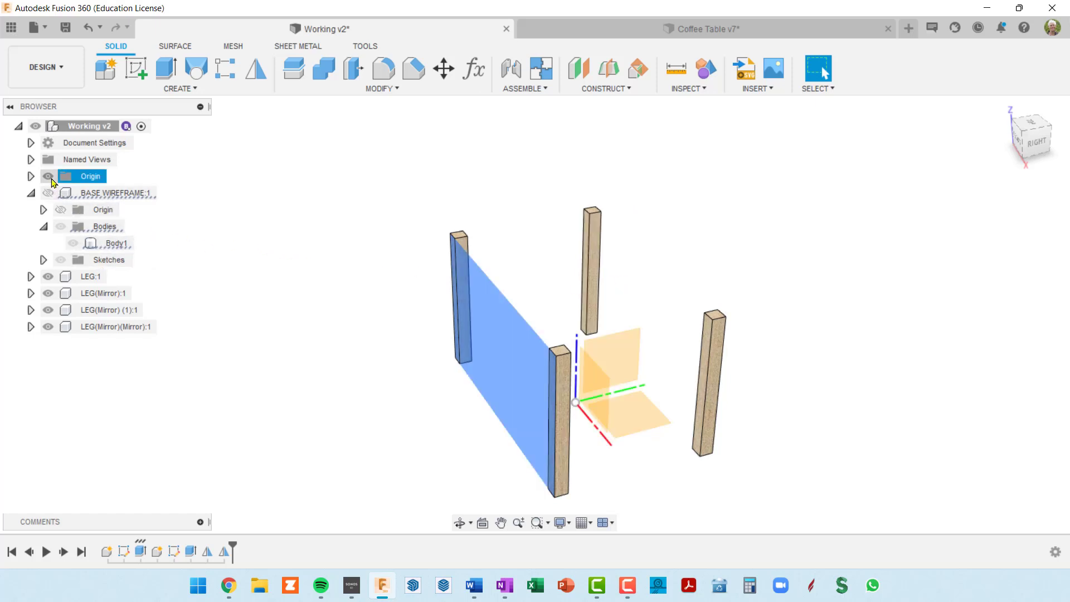
left_click(49, 177)
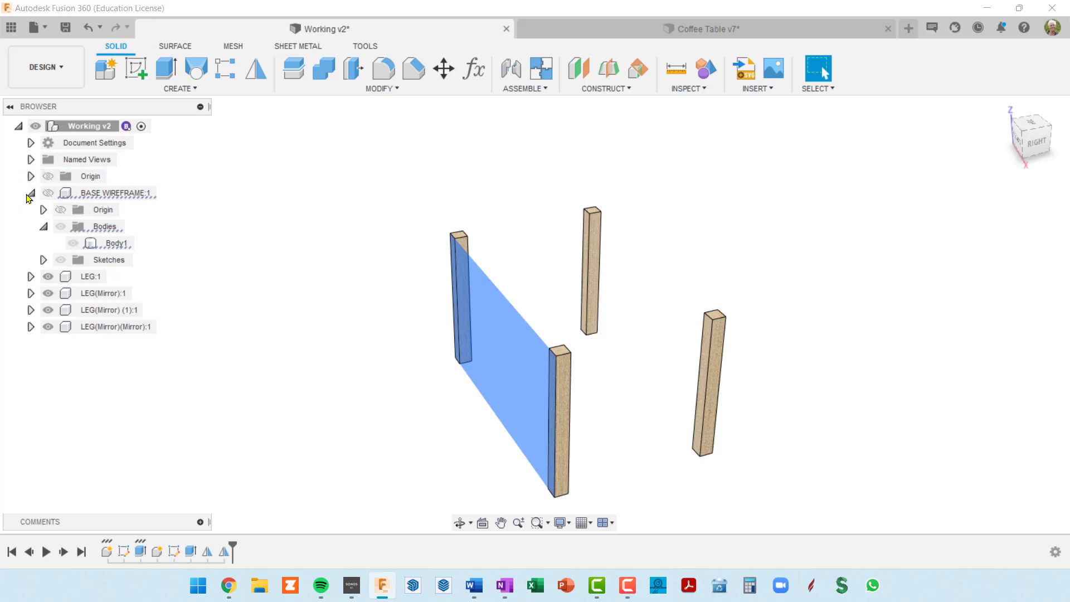
middle_click_drag(780, 292, 974, 162)
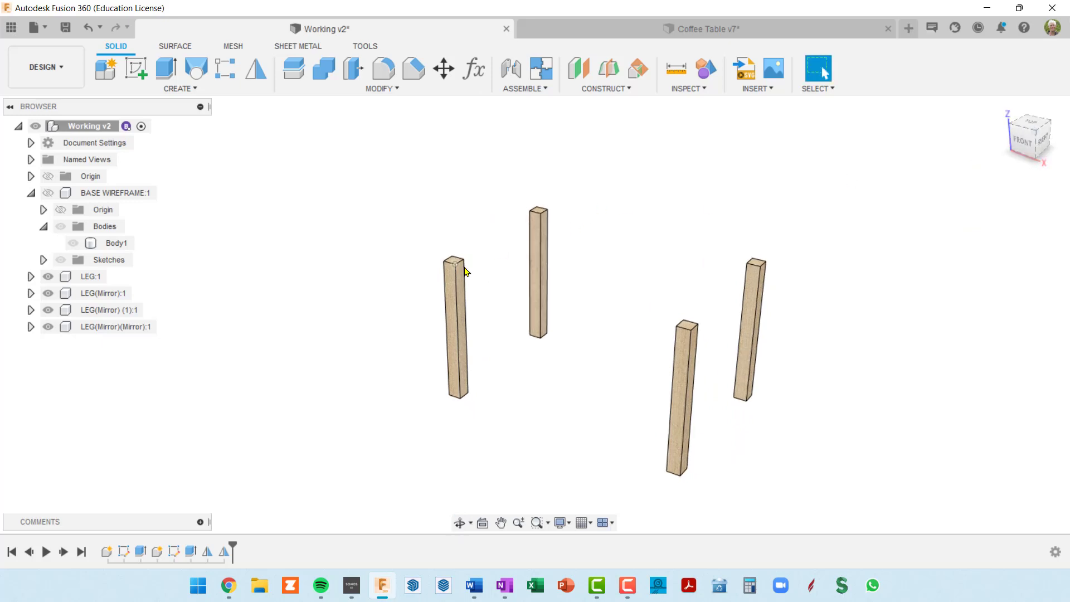
Step: Create an internal, activated component named STRETCHER under the top-level assembly
scroll(469, 276, "up", 3)
middle_click_drag(472, 282, 375, 288, "shift")
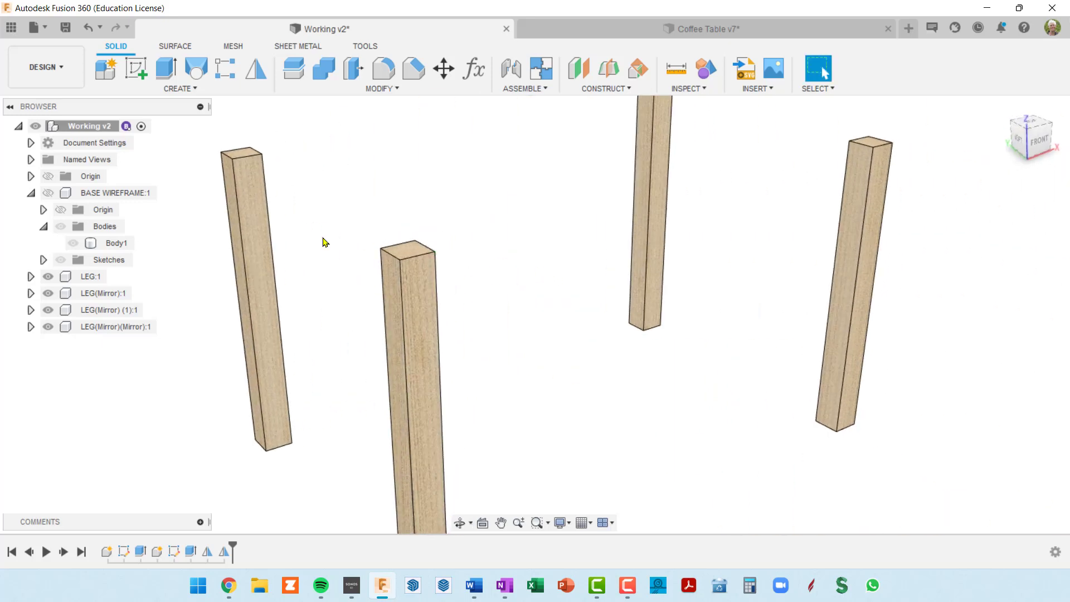
scroll(329, 257, "down", 2)
middle_click_drag(353, 253, 393, 248)
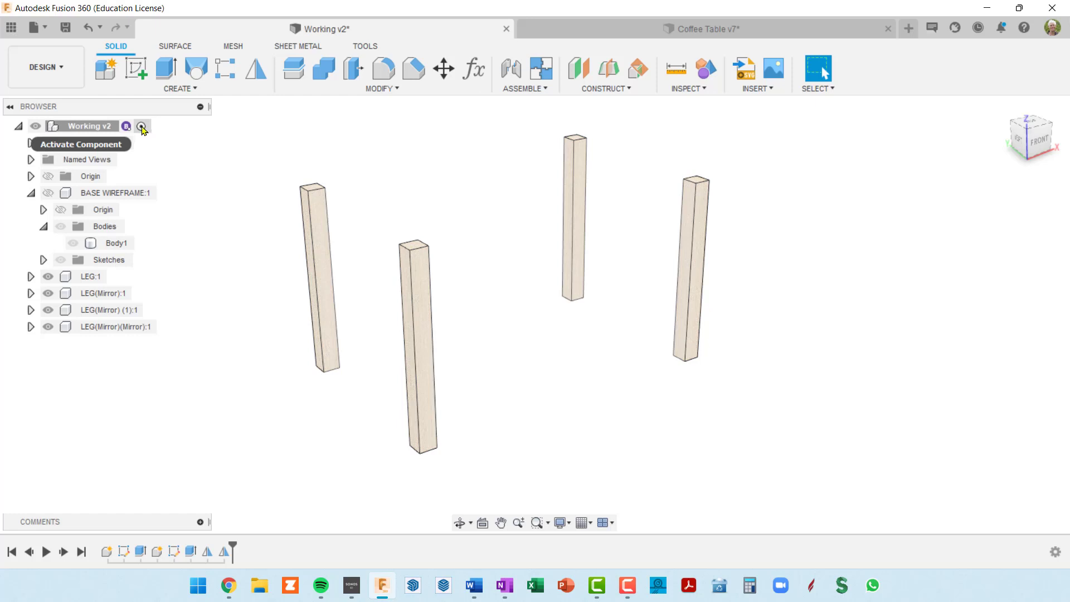
left_click(110, 72)
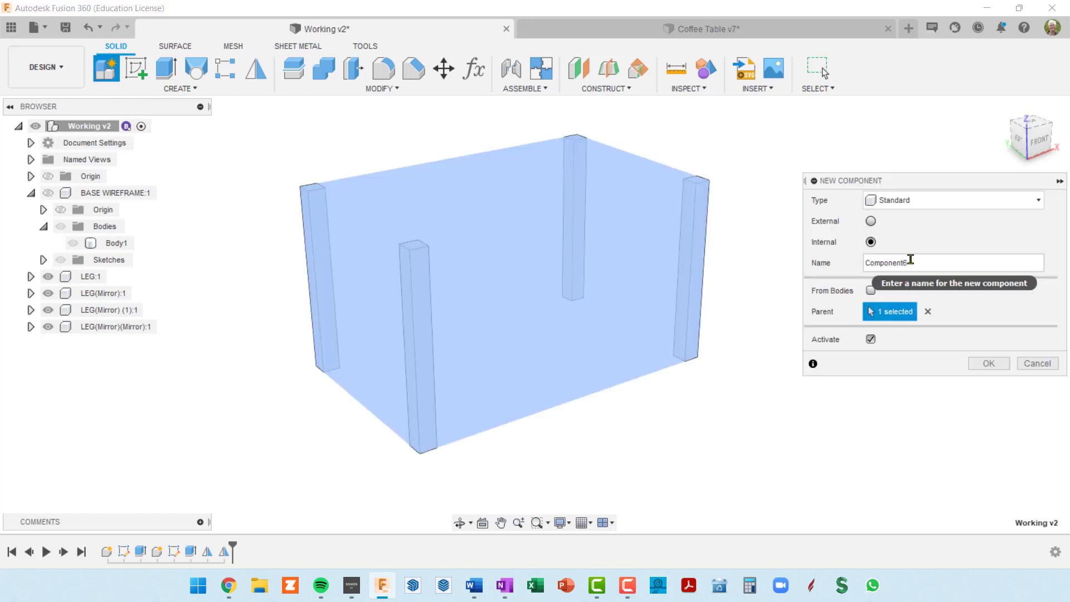
left_click_drag(910, 263, 861, 265)
type("STERTCHER")
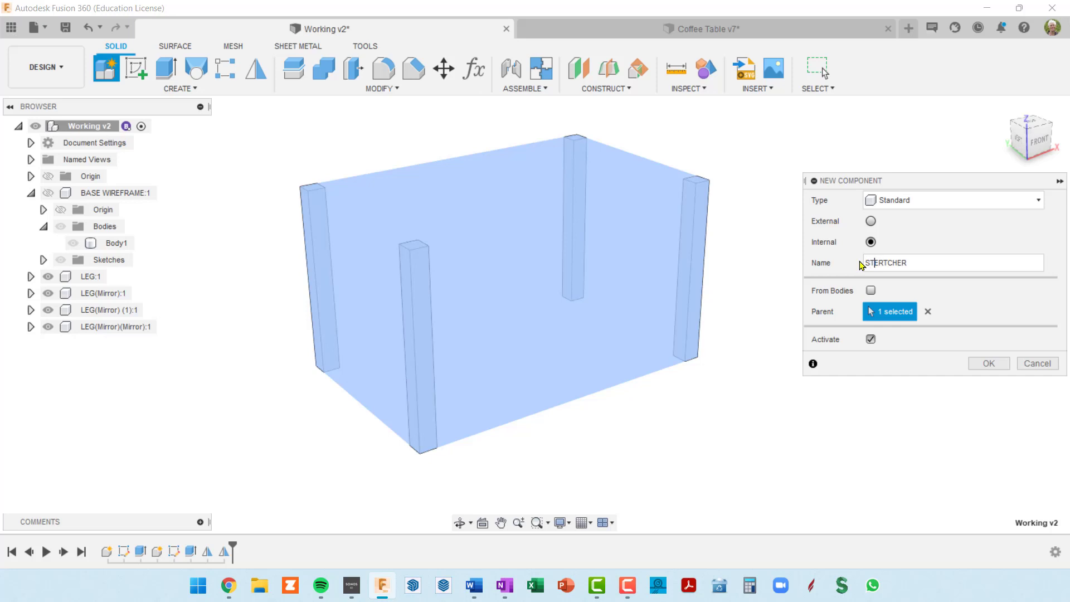
key("Delete")
type("E")
key("Return")
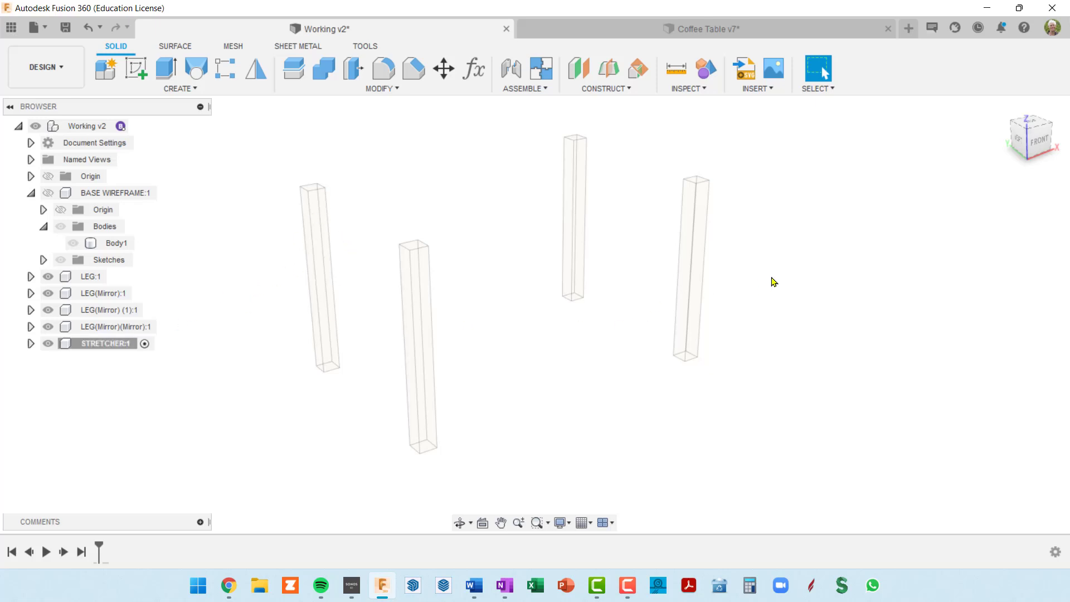
Step: Open the Parameters dialog, bring it fully into view, and narrow the dialog and its Expression and Value columns
key("shift+p")
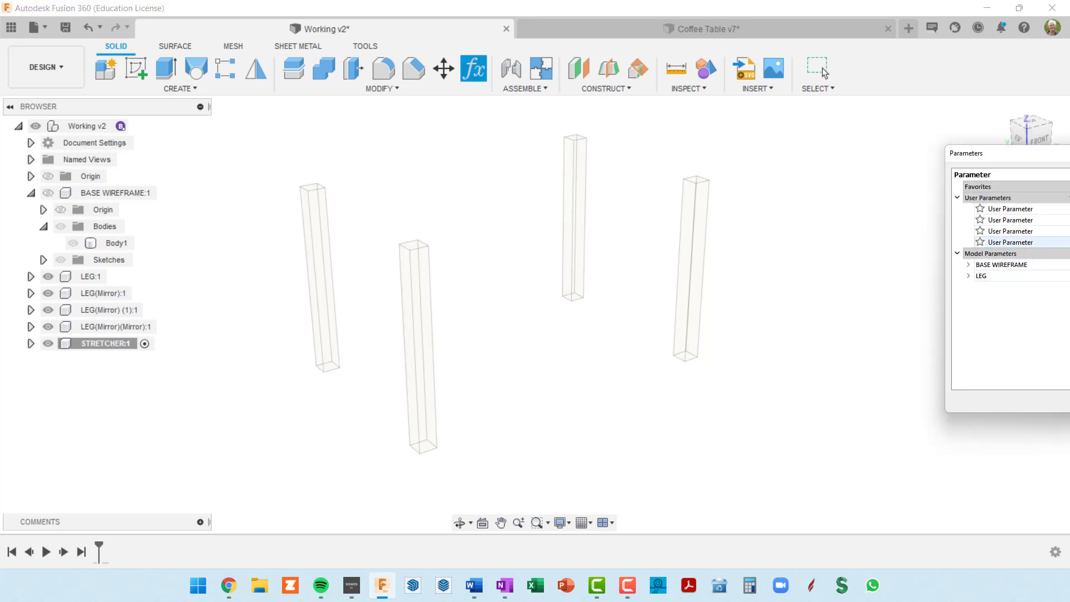
left_click_drag(1025, 156, 315, 138)
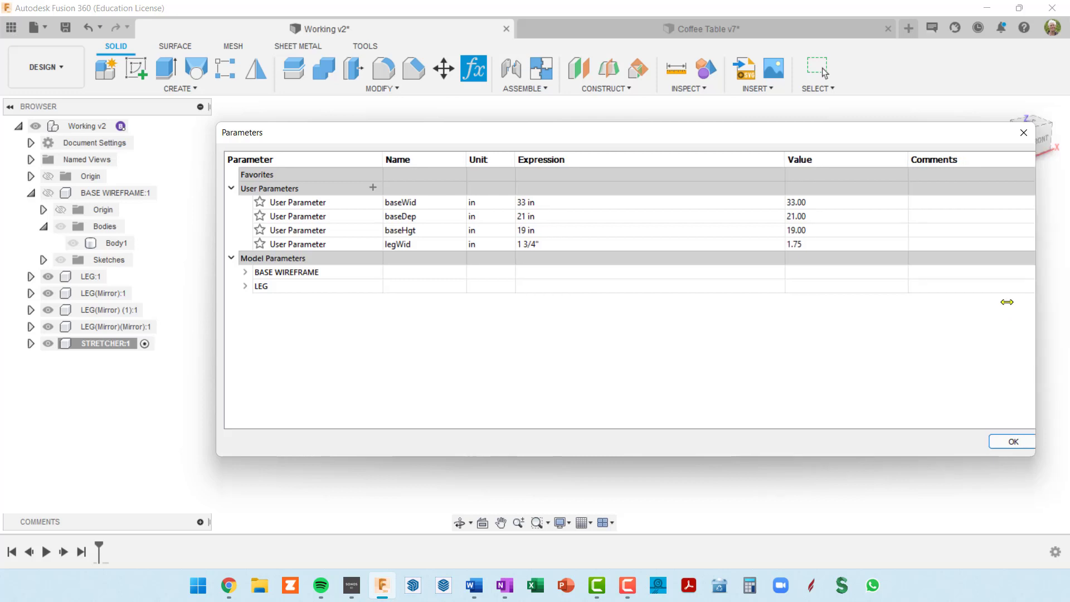
left_click_drag(1054, 301, 746, 306)
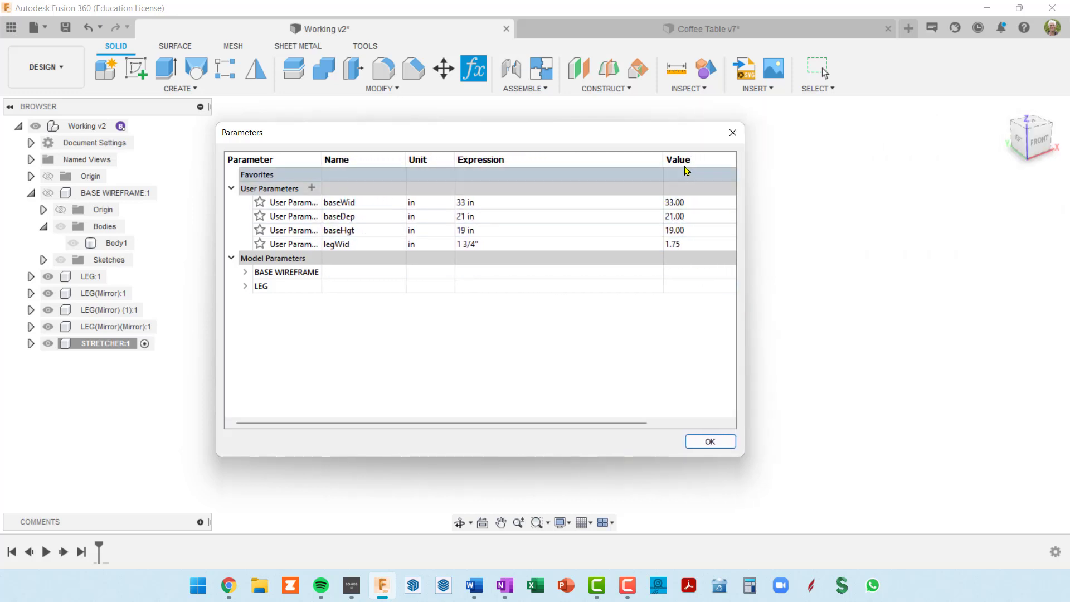
left_click_drag(662, 160, 552, 160)
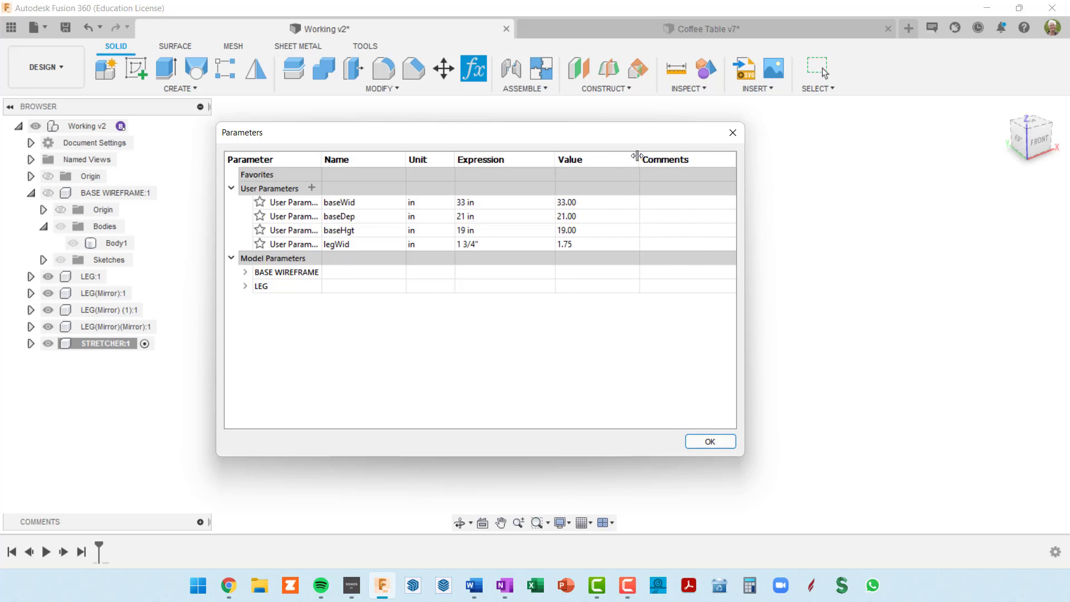
left_click_drag(637, 159, 609, 156)
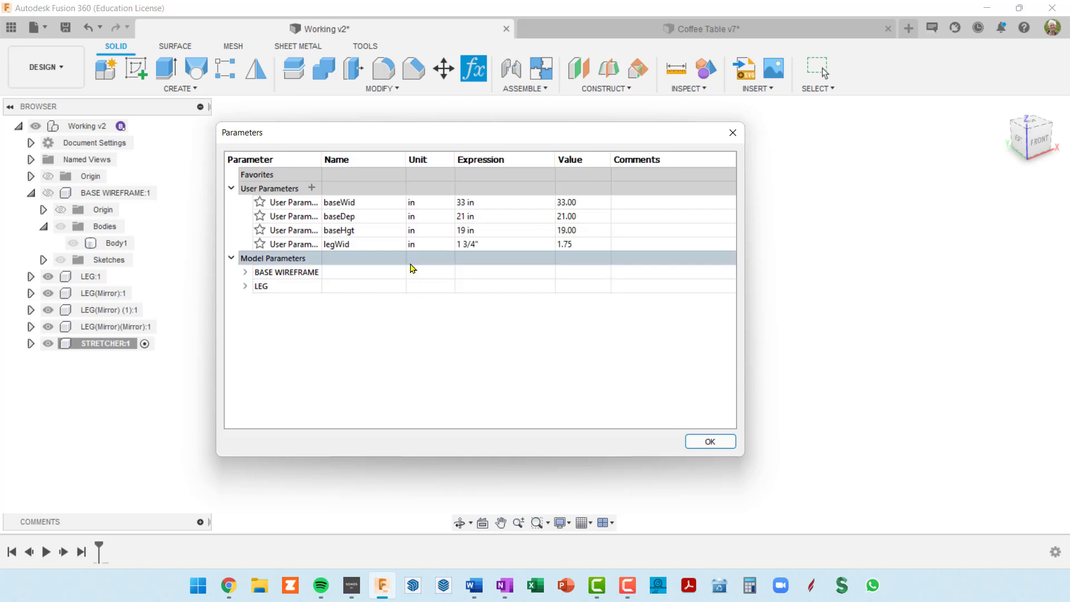
Step: Add a user parameter named apronWid in inches with the expression 2.5
left_click(312, 188)
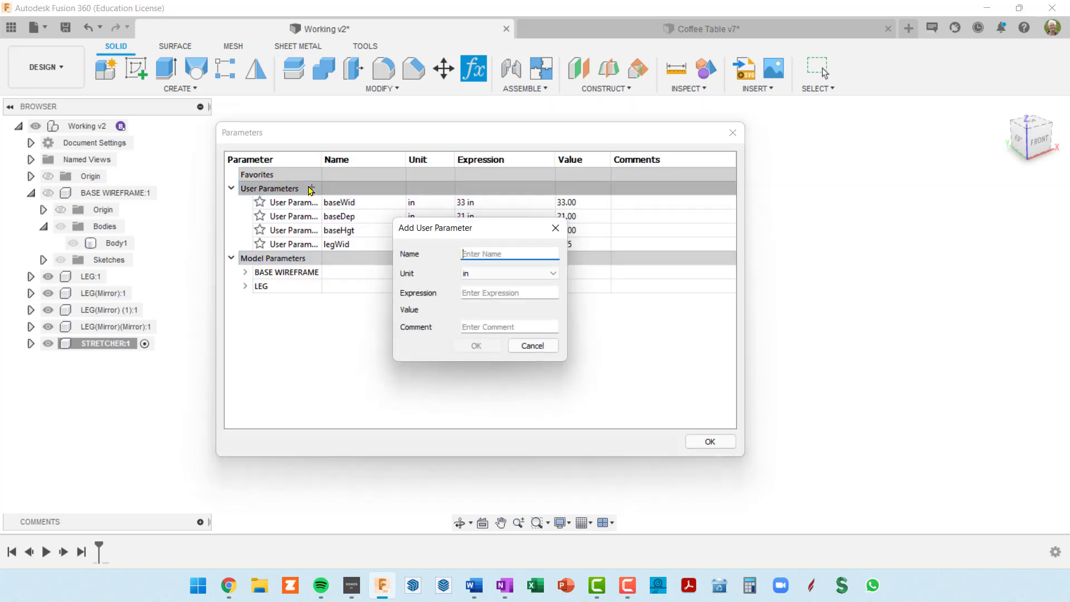
type("apronWid")
key("Tab")
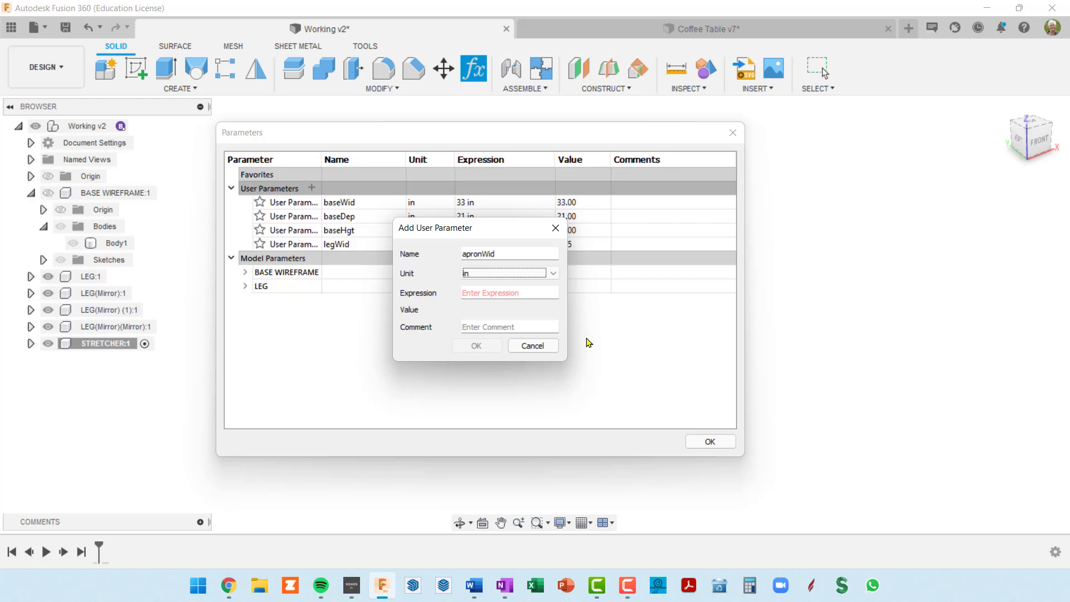
key("Tab")
type("2.")
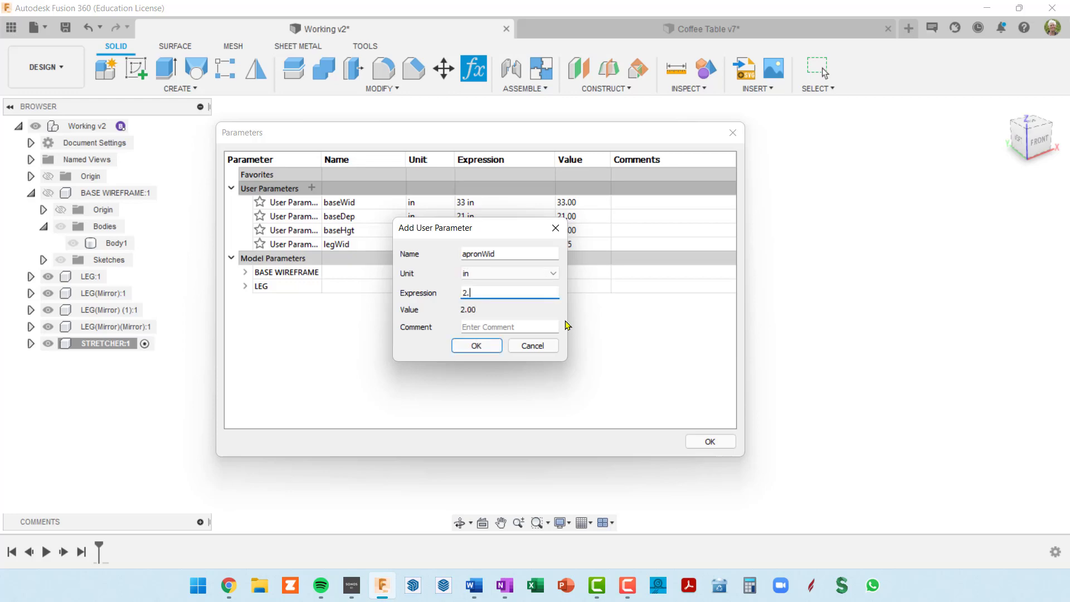
left_click(494, 345)
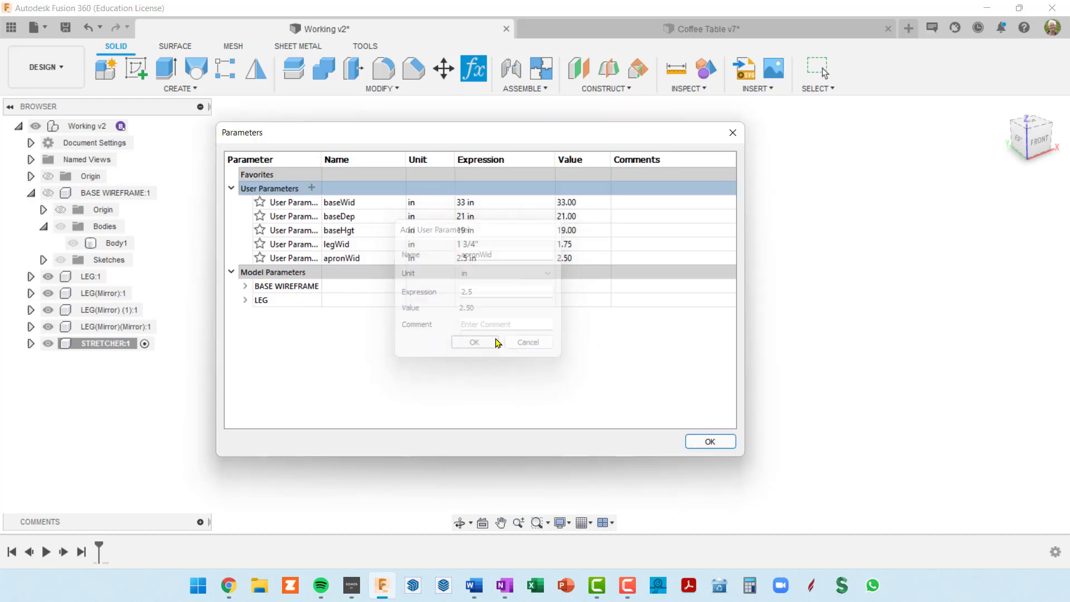
Step: Add a user parameter named apronDep in inches with the expression 1, and close the Parameters dialog
left_click(312, 188)
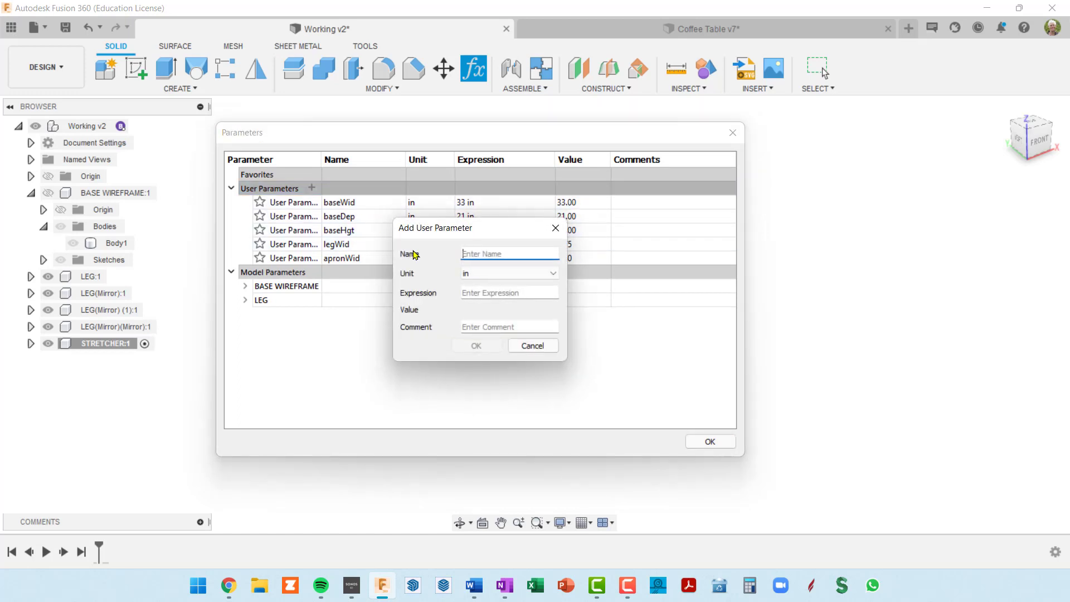
type("apr")
key("Tab")
key("Tab")
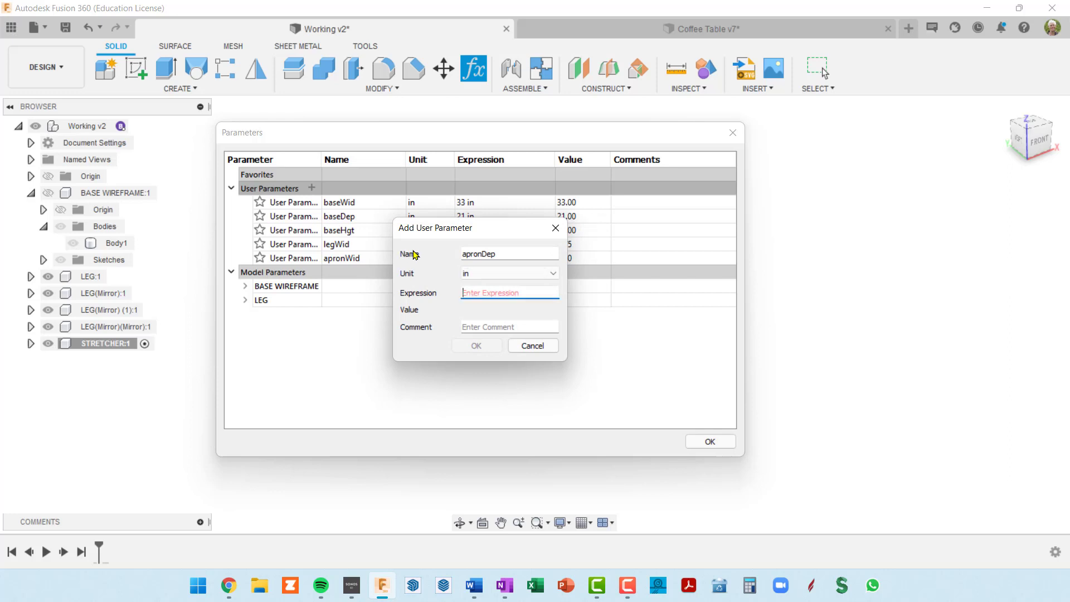
type("1")
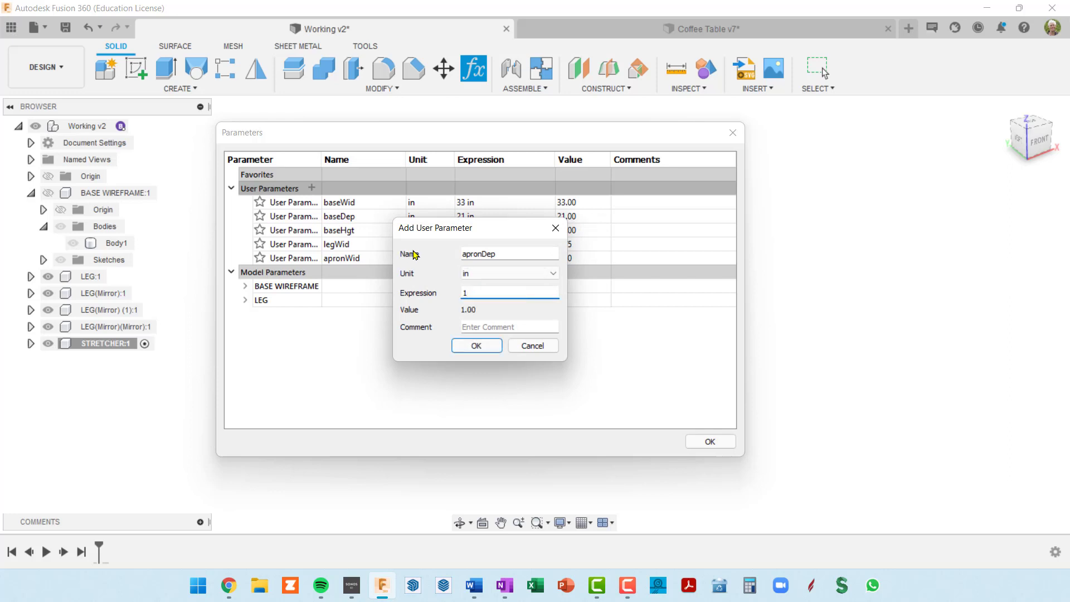
left_click(476, 346)
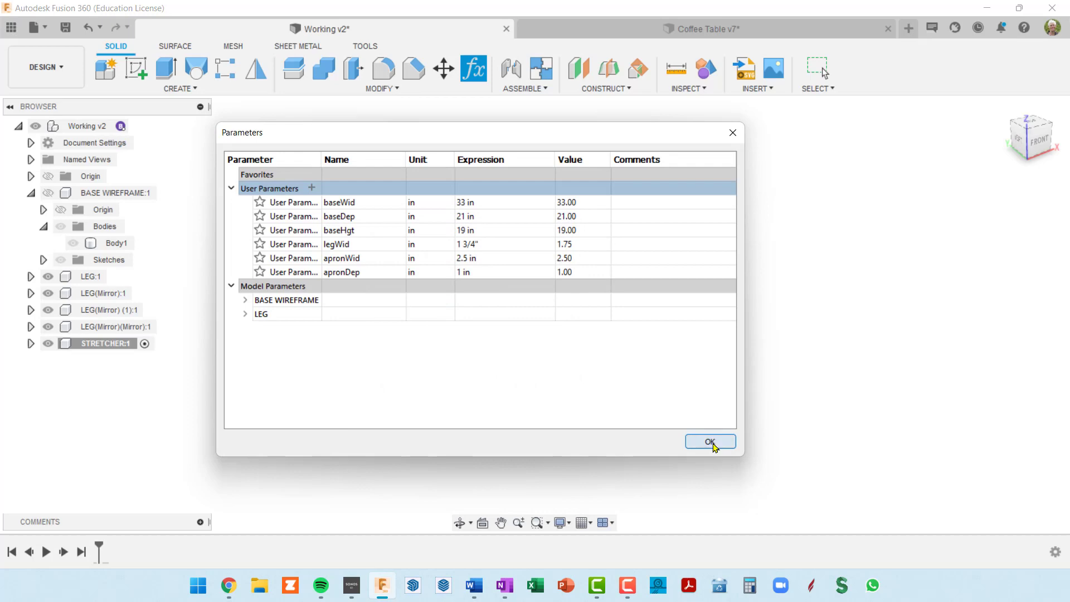
left_click(711, 442)
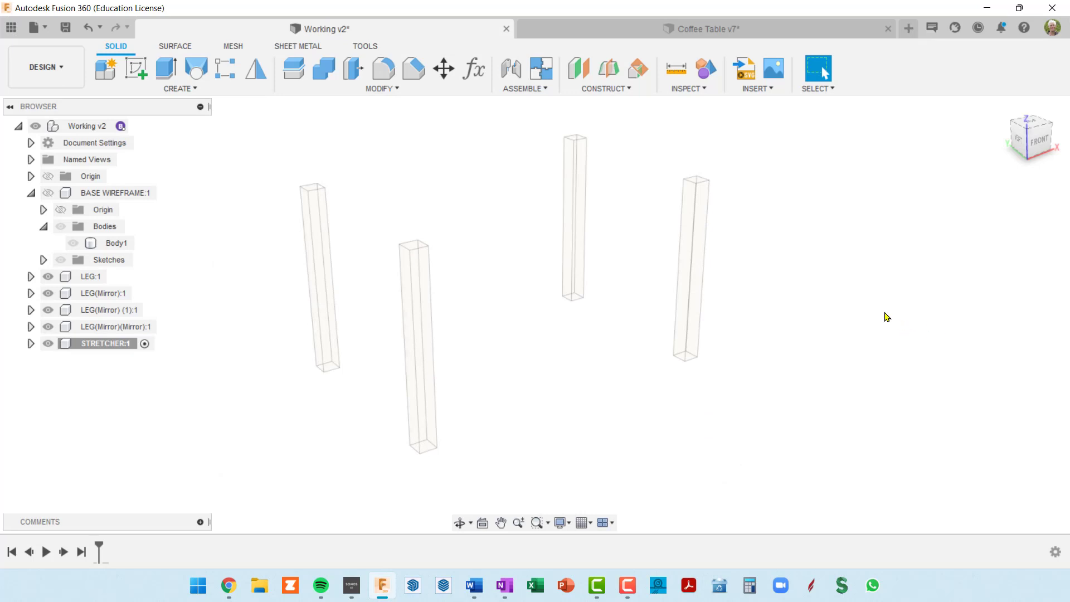
Step: Start a sketch on the inner, back-facing side face of LEG:1 and view the leg's upper end straight on
middle_click_drag(461, 259, 576, 241)
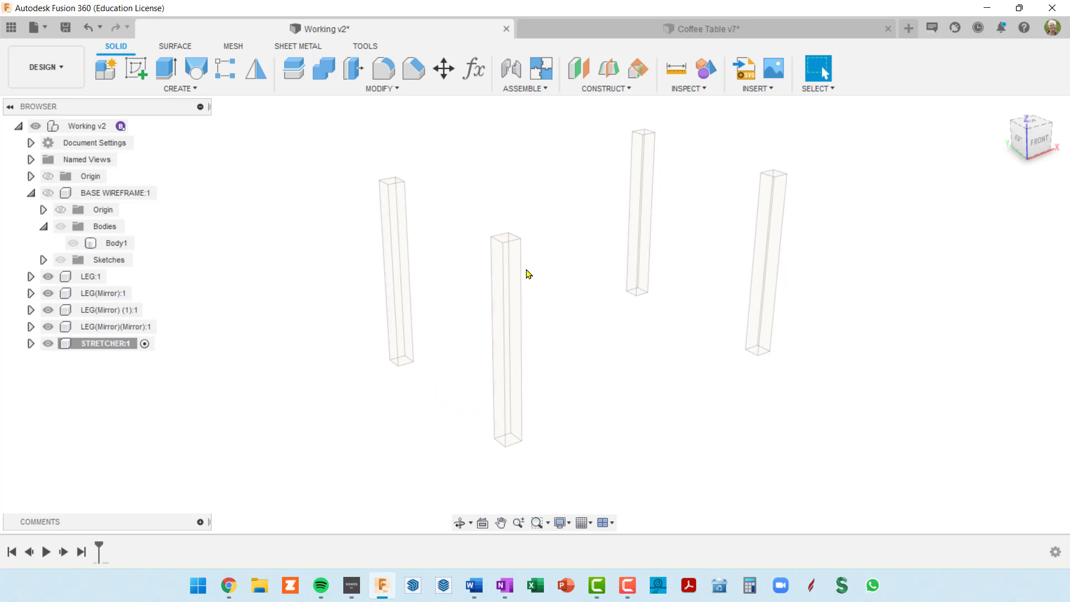
middle_click_drag(528, 272, 672, 280, "shift")
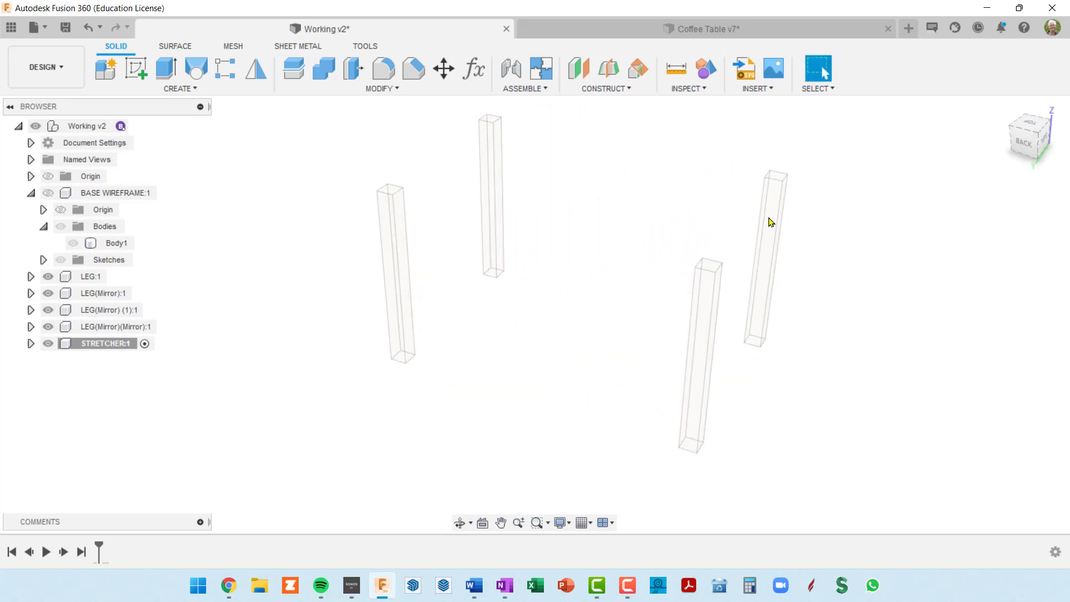
scroll(775, 206, "up", 3)
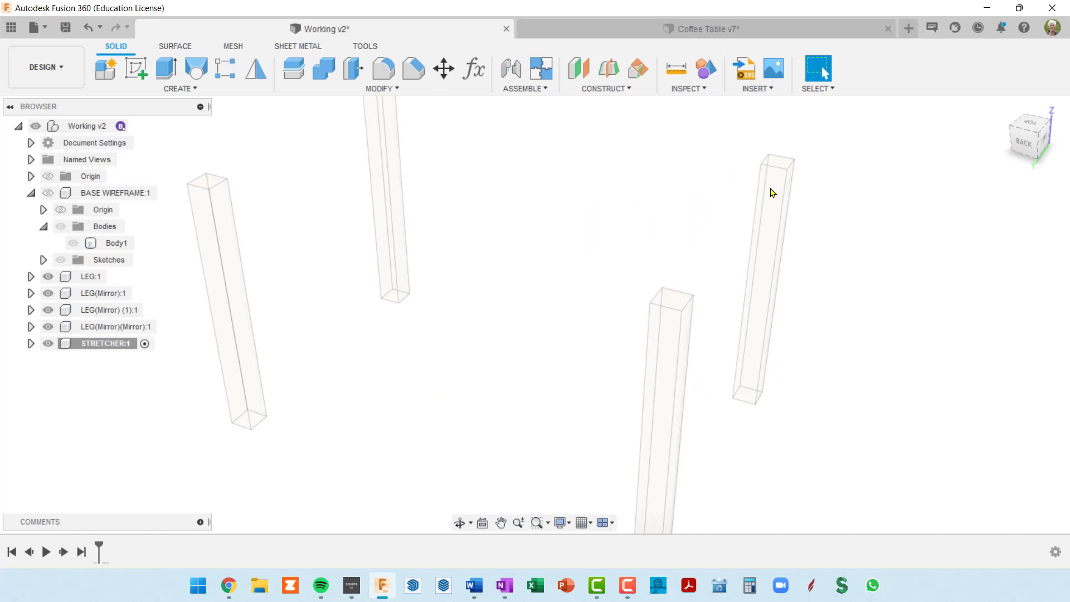
left_click(773, 189)
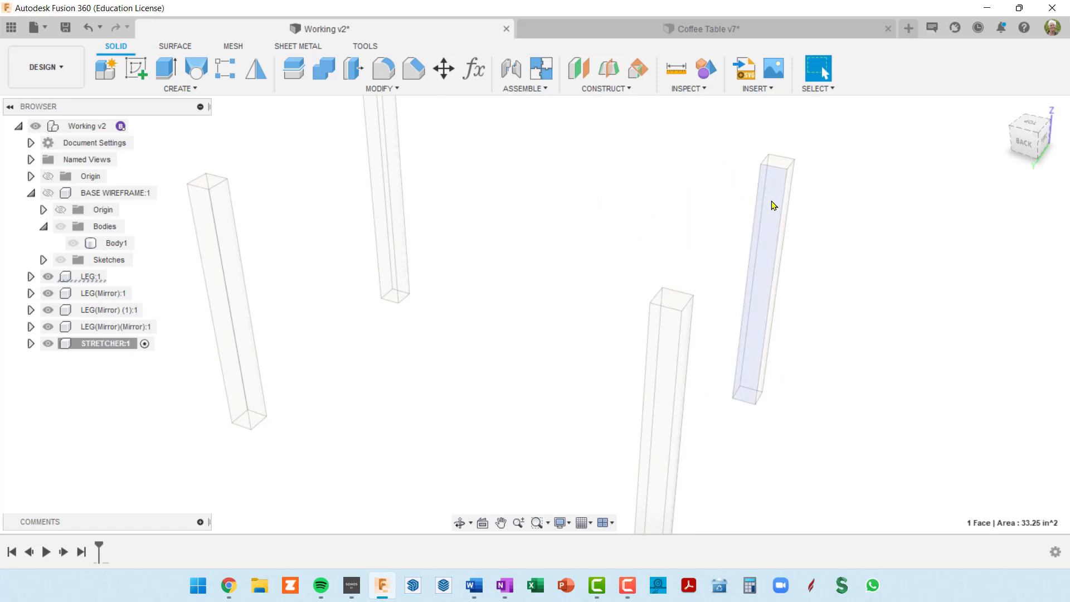
left_click(138, 65)
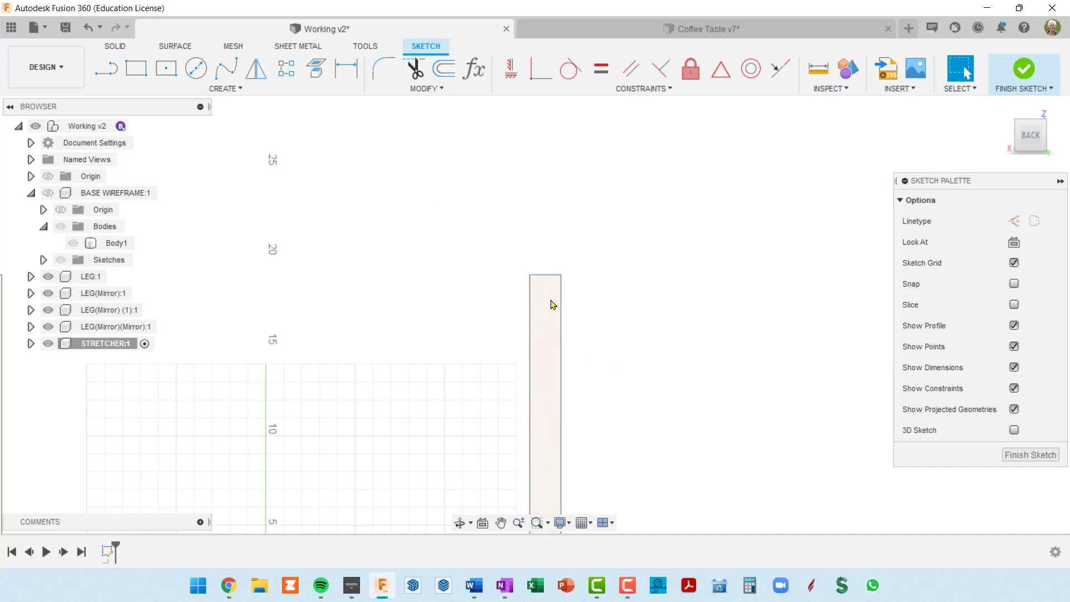
scroll(582, 300, "up", 3)
scroll(582, 297, "up", 3)
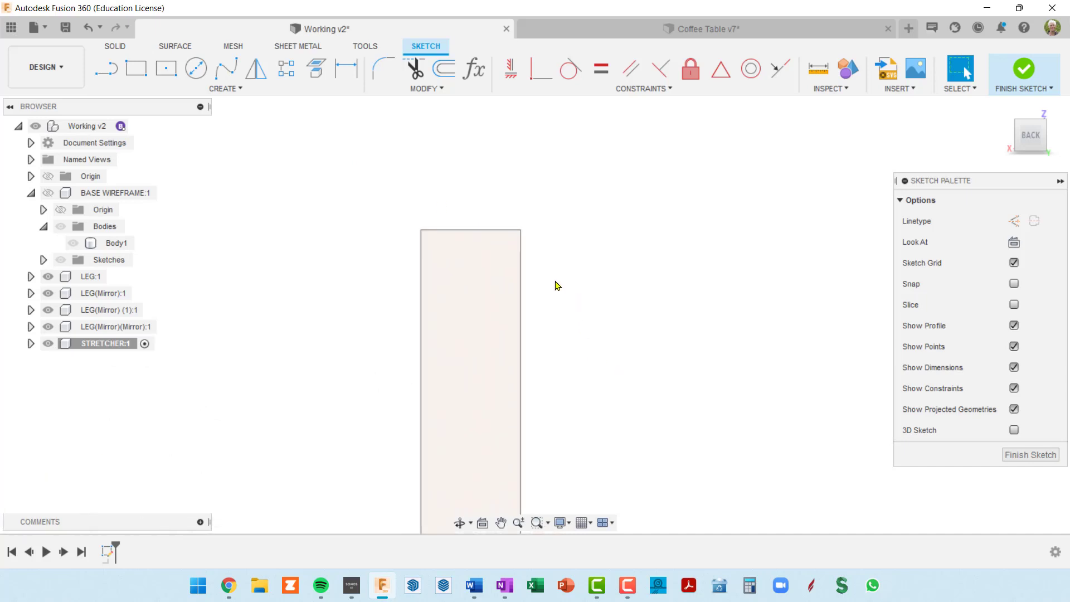
scroll(555, 282, "down", 4)
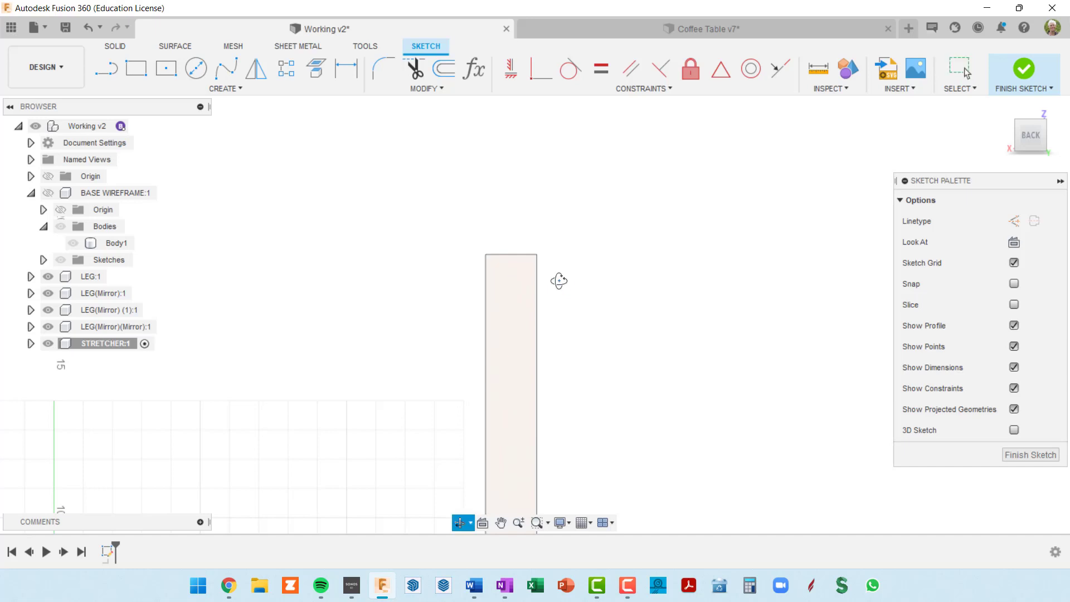
middle_click_drag(559, 279, 547, 282, "shift")
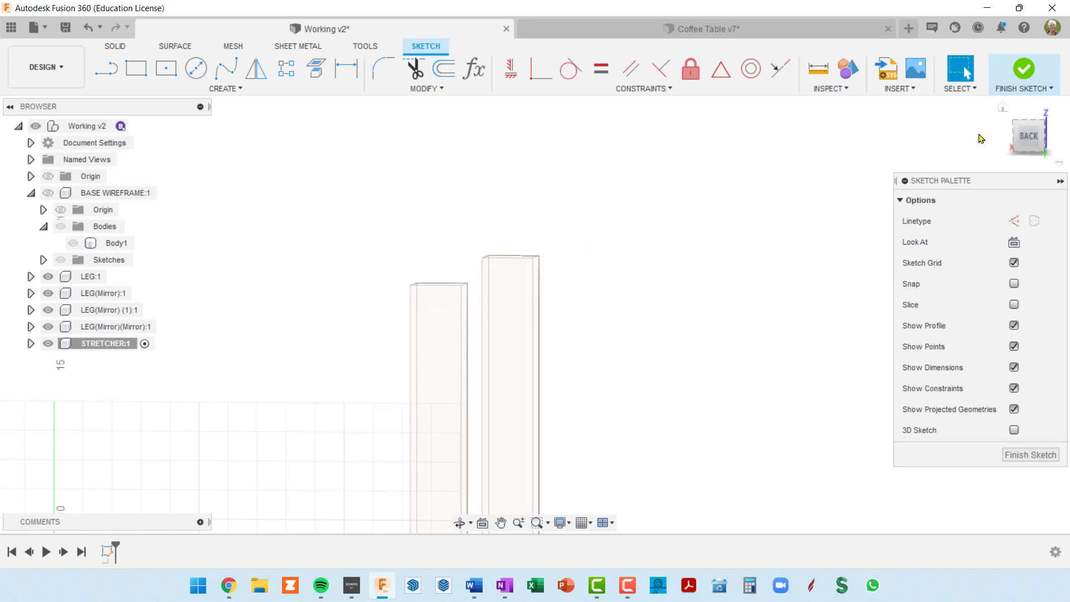
left_click(1028, 136)
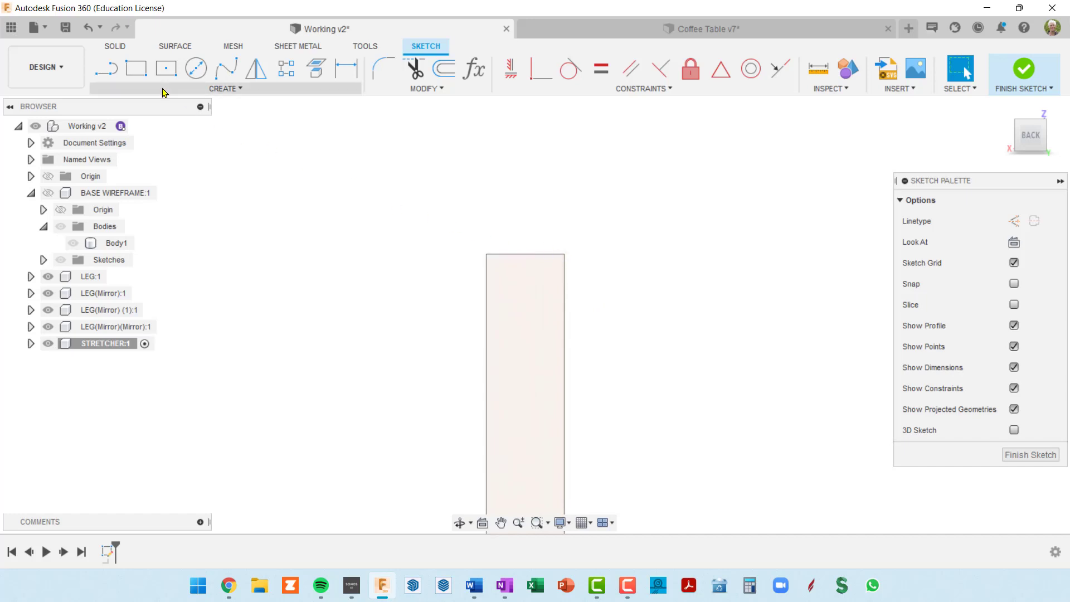
Step: Sketch a two-point rectangle down from the leg's top outer corner, with height apronWid and width apronDep
left_click(136, 68)
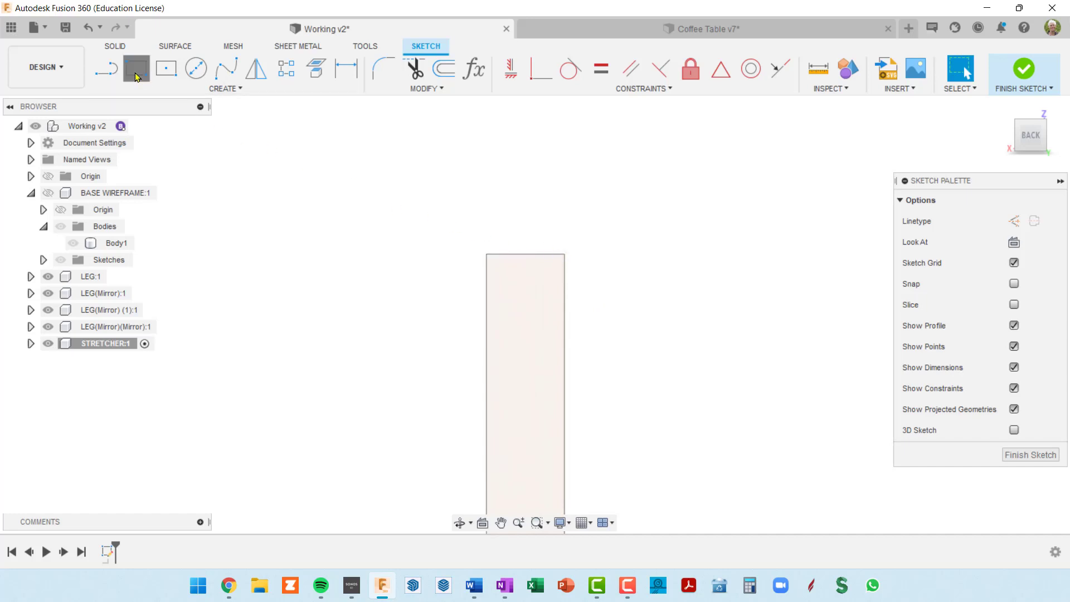
left_click(564, 255)
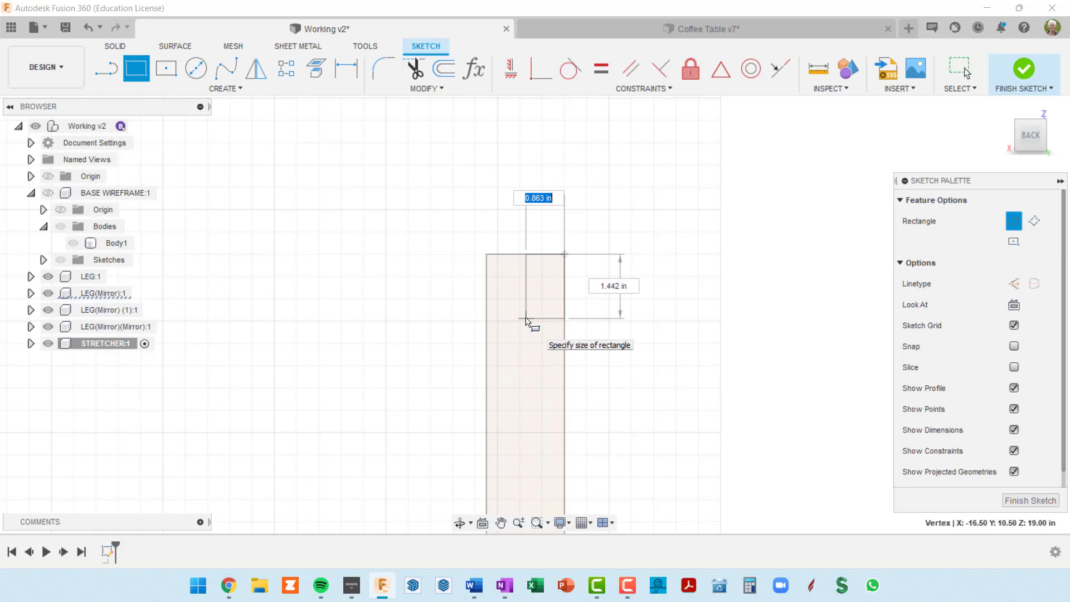
key("Tab")
type("apronWid")
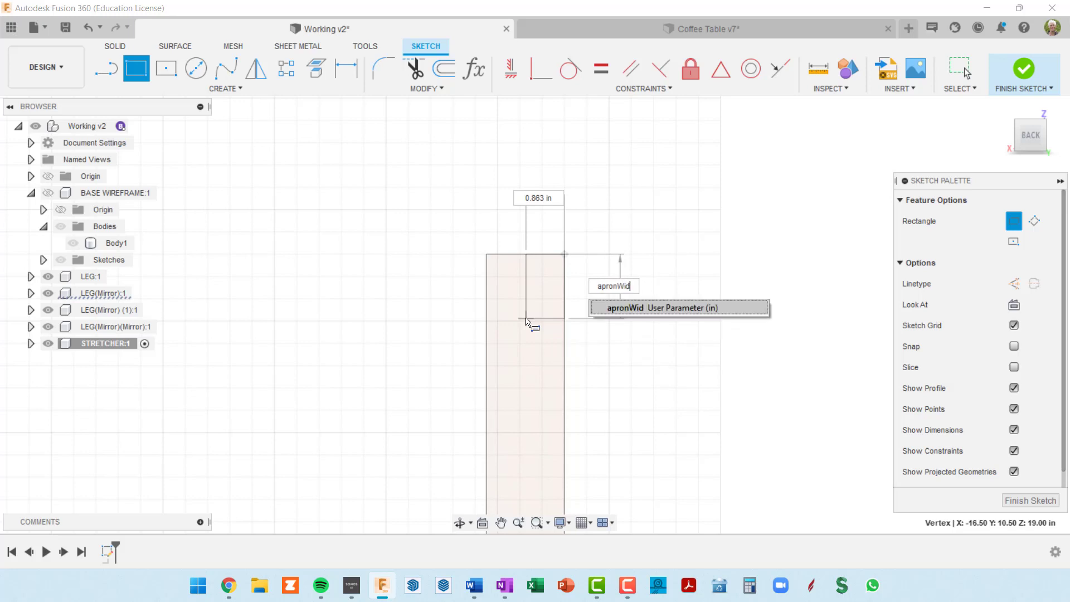
key("Return")
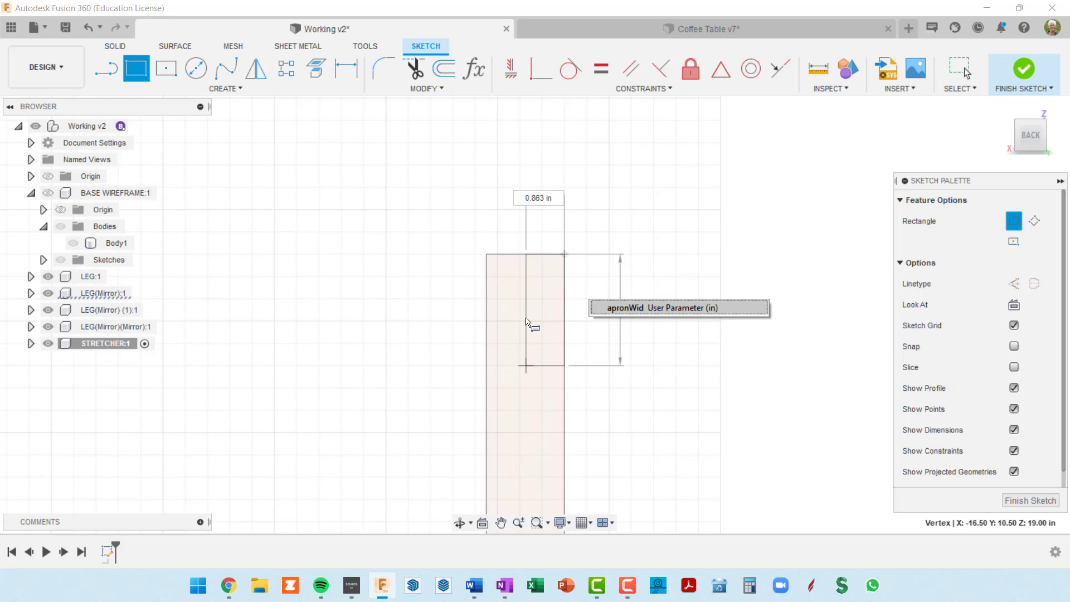
key("Tab")
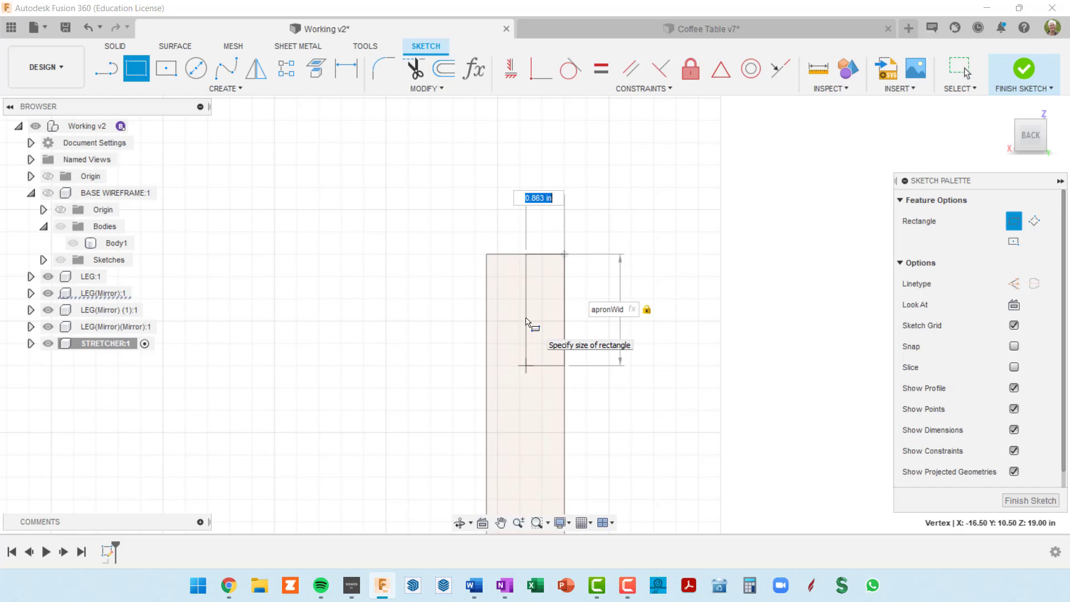
type("apro")
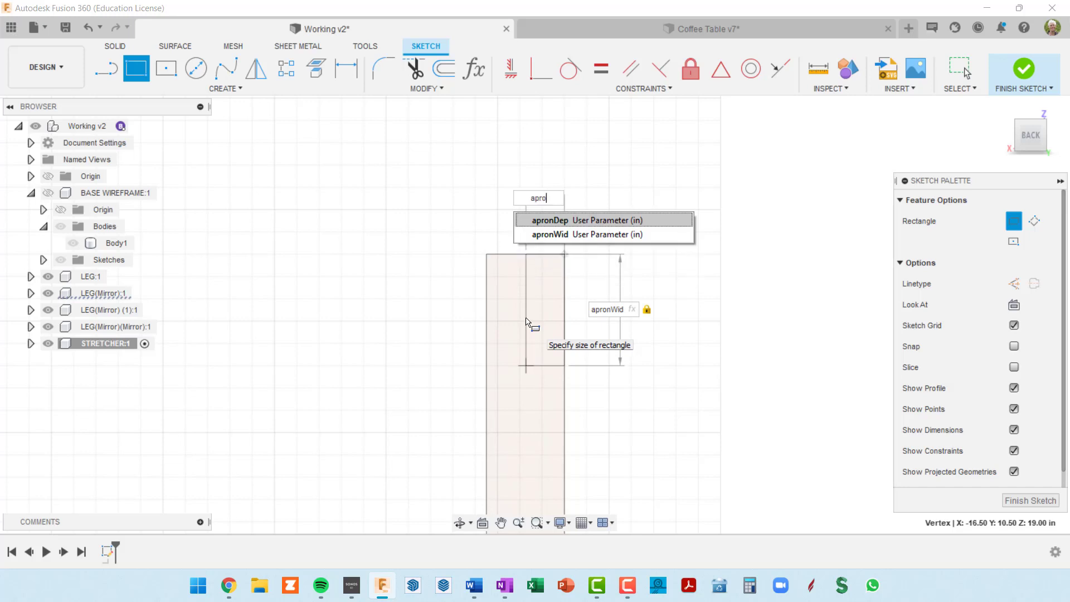
type("nDep")
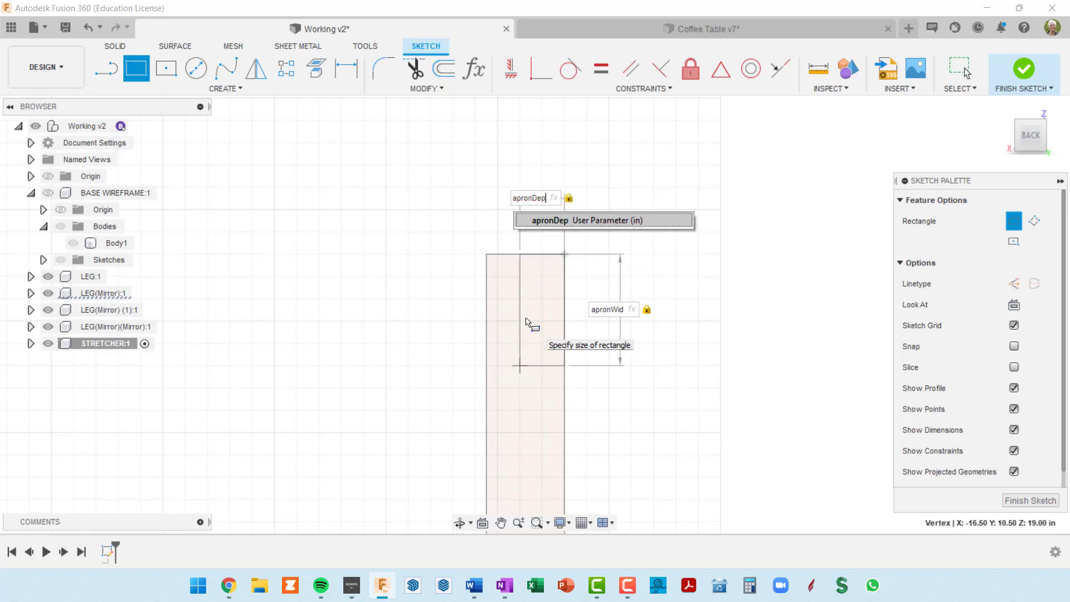
key("Return")
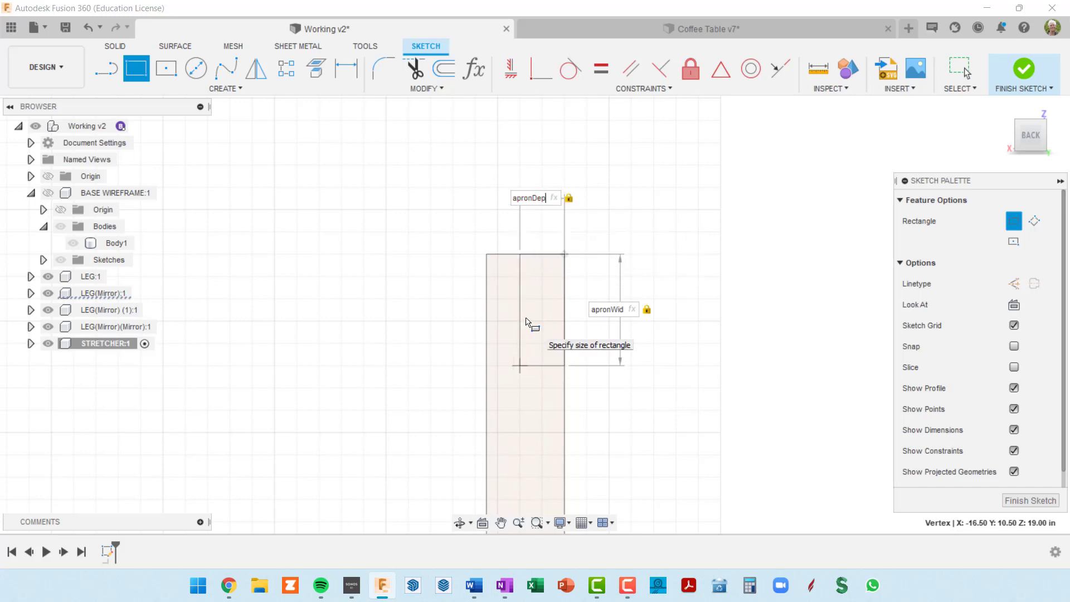
key("Return")
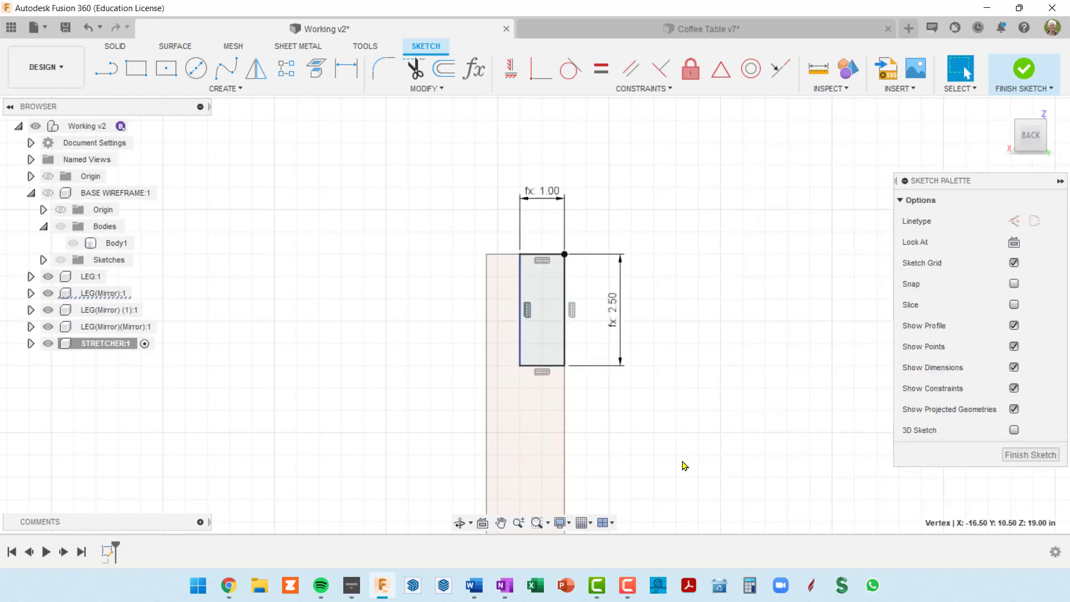
Step: Move the rectangle's width and height dimensions closer to its edges and finish the sketch
scroll(587, 369, "up", 2)
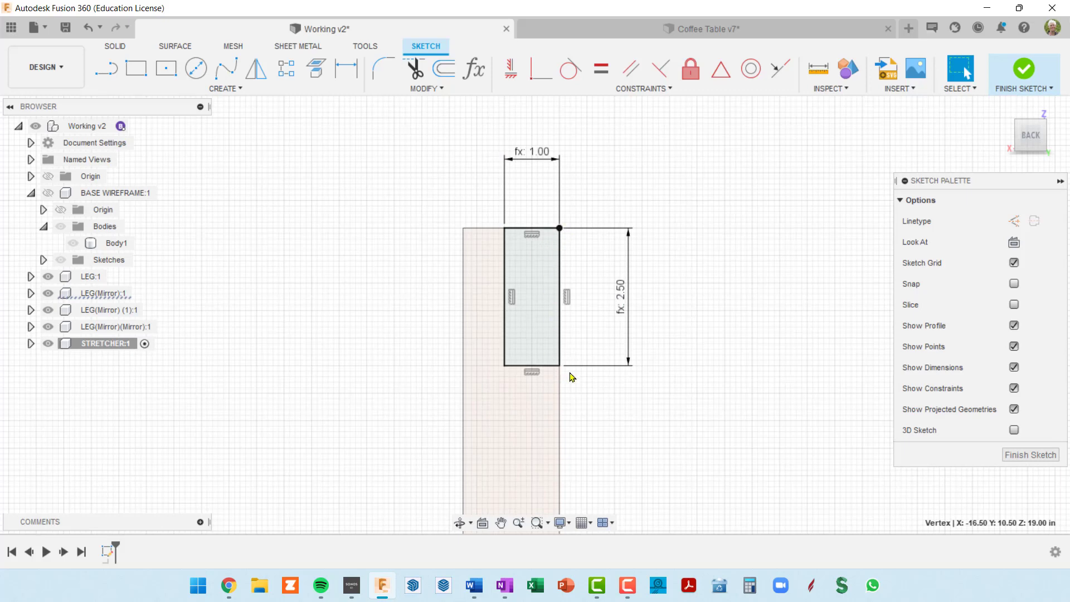
left_click_drag(541, 158, 541, 182)
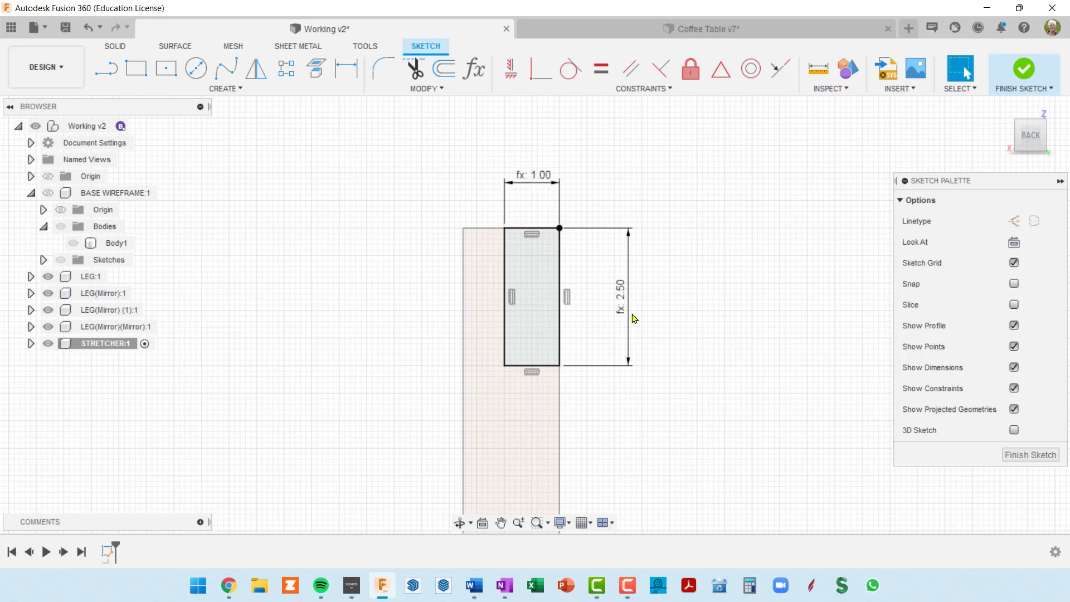
left_click_drag(628, 318, 595, 318)
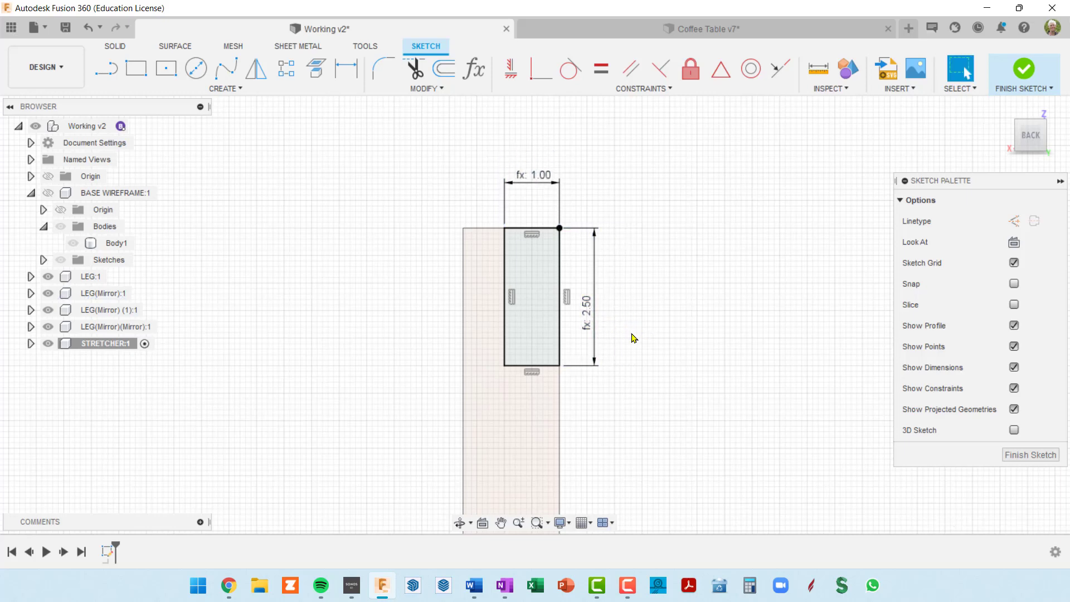
middle_click_drag(631, 334, 695, 265, "shift")
scroll(615, 342, "down", 3)
scroll(693, 266, "down", 3)
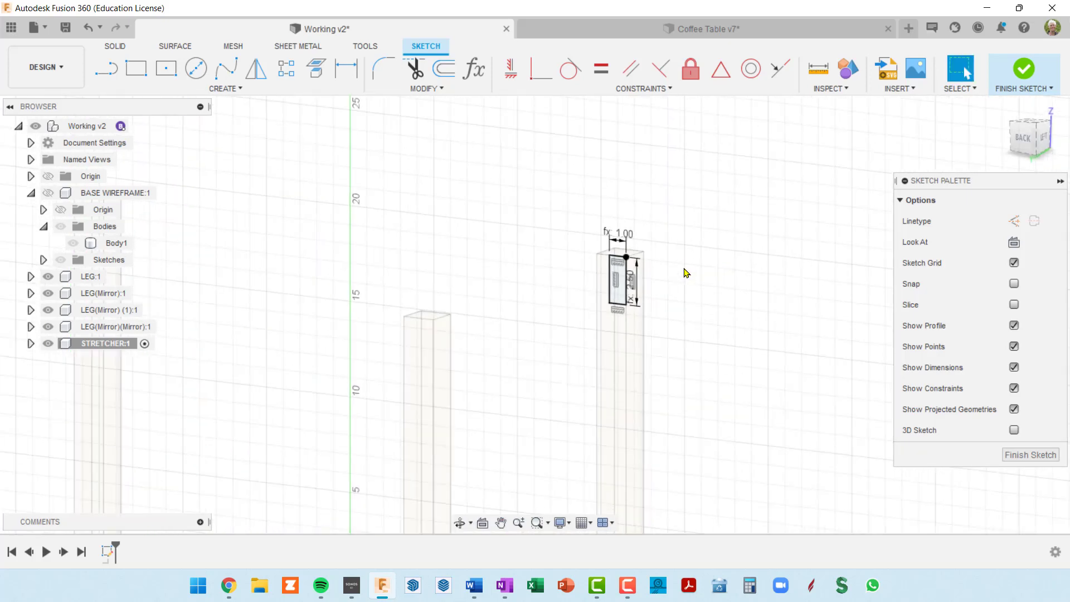
left_click(1024, 69)
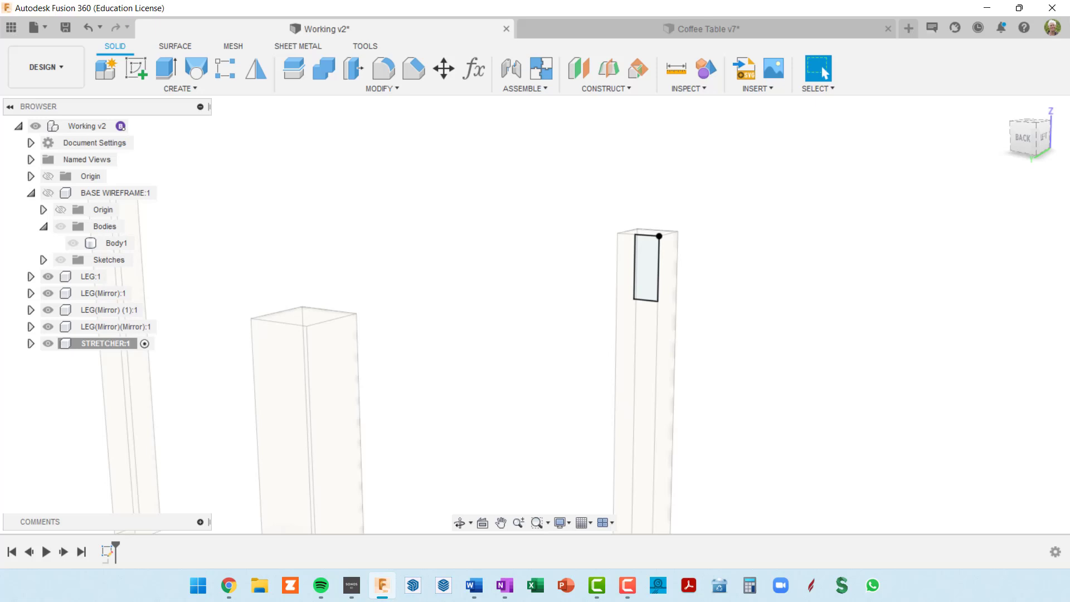
Step: Start a one-sided extrusion of the rectangle profile and extend it to the facing side of the opposite leg
left_click(650, 269)
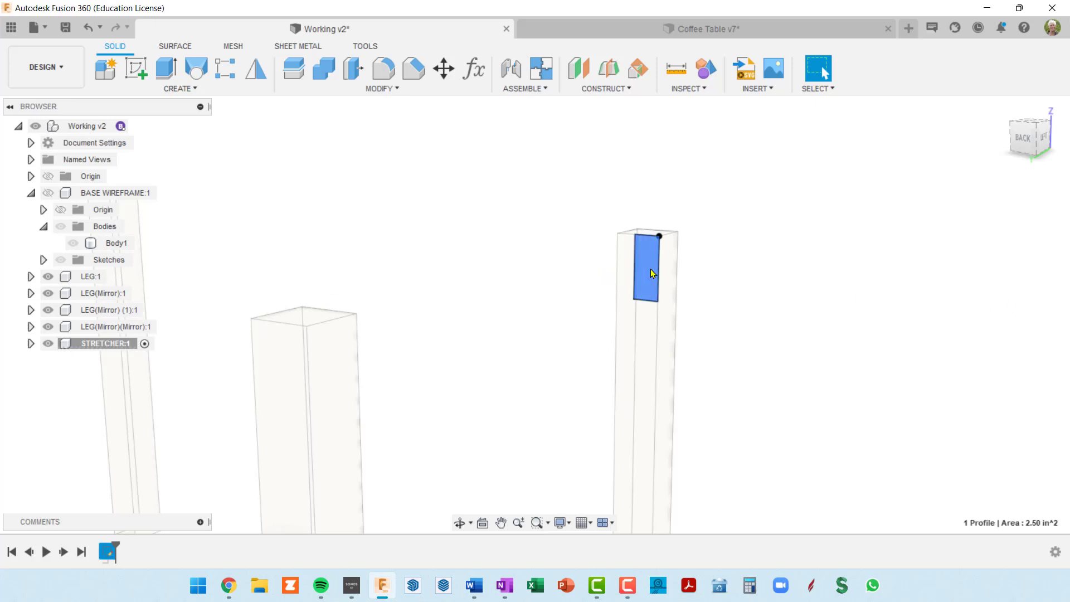
key("e")
left_click_drag(641, 270, 420, 337)
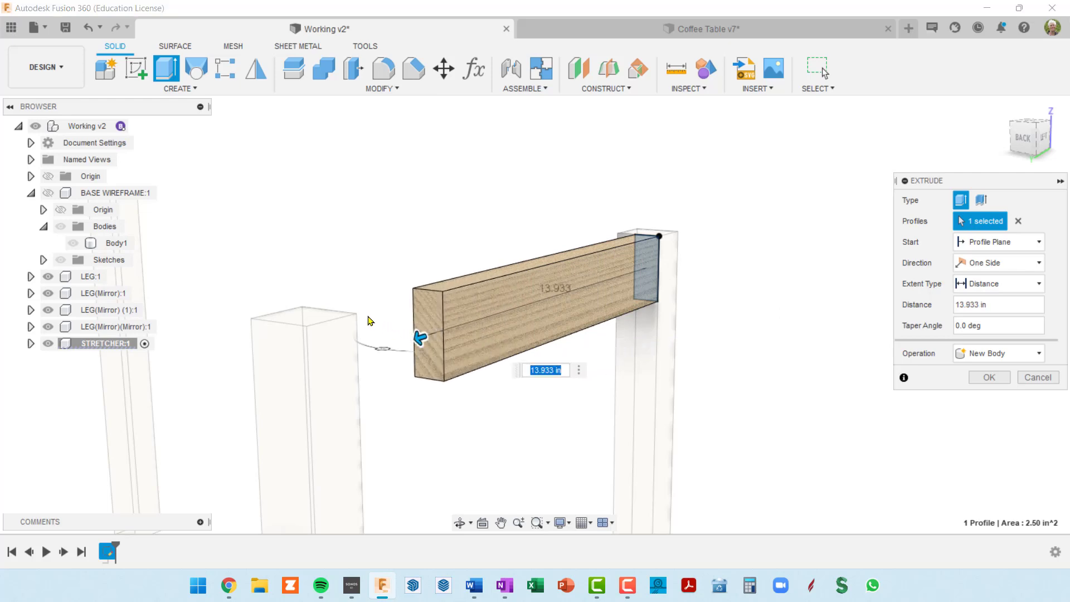
middle_click_drag(383, 334, 299, 353, "shift")
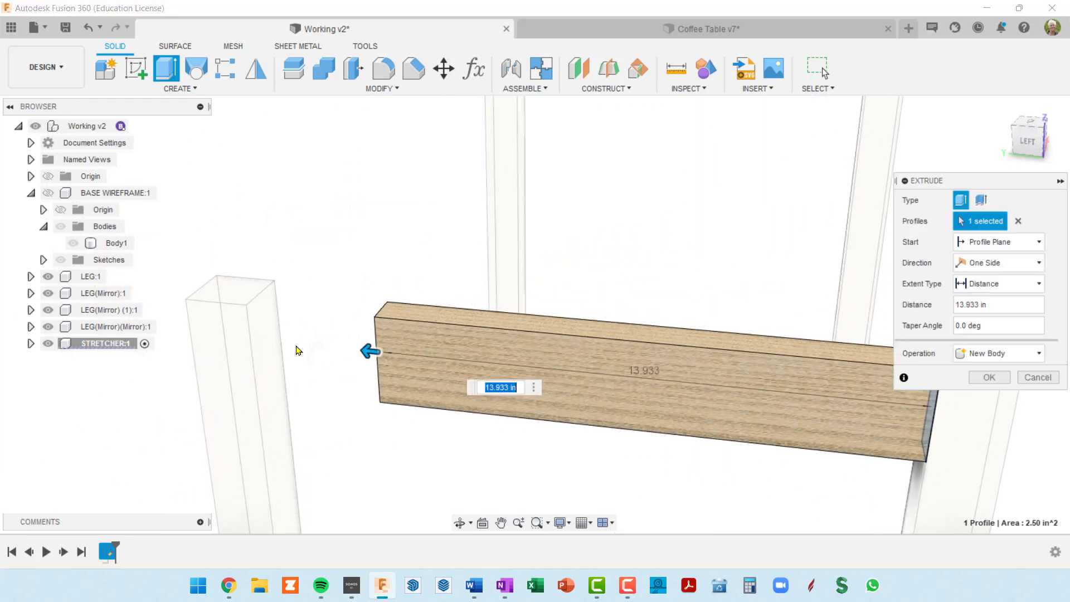
left_click(263, 310)
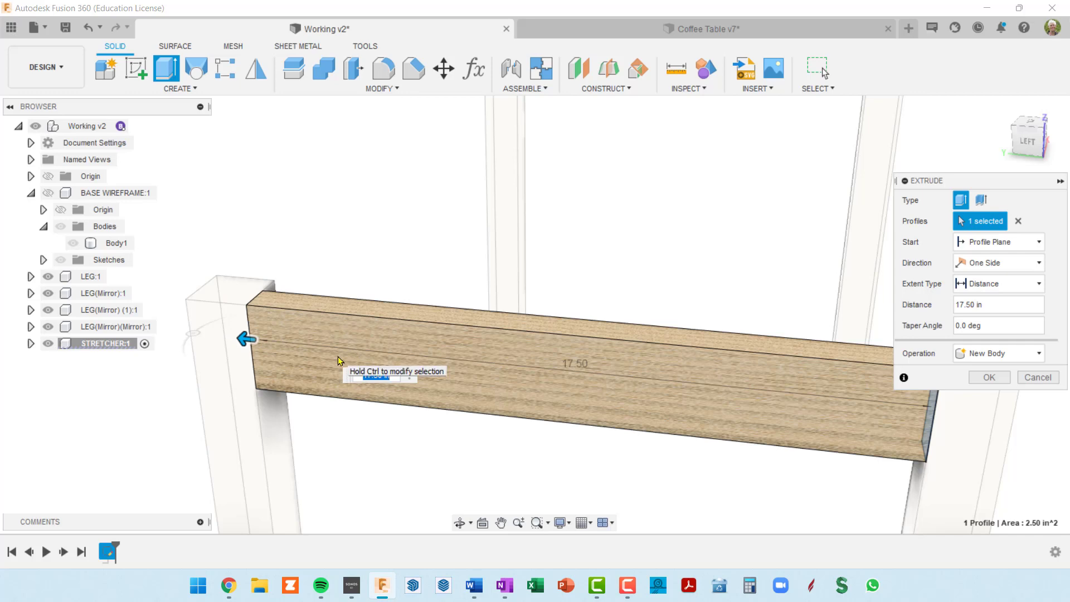
scroll(337, 358, "down", 5)
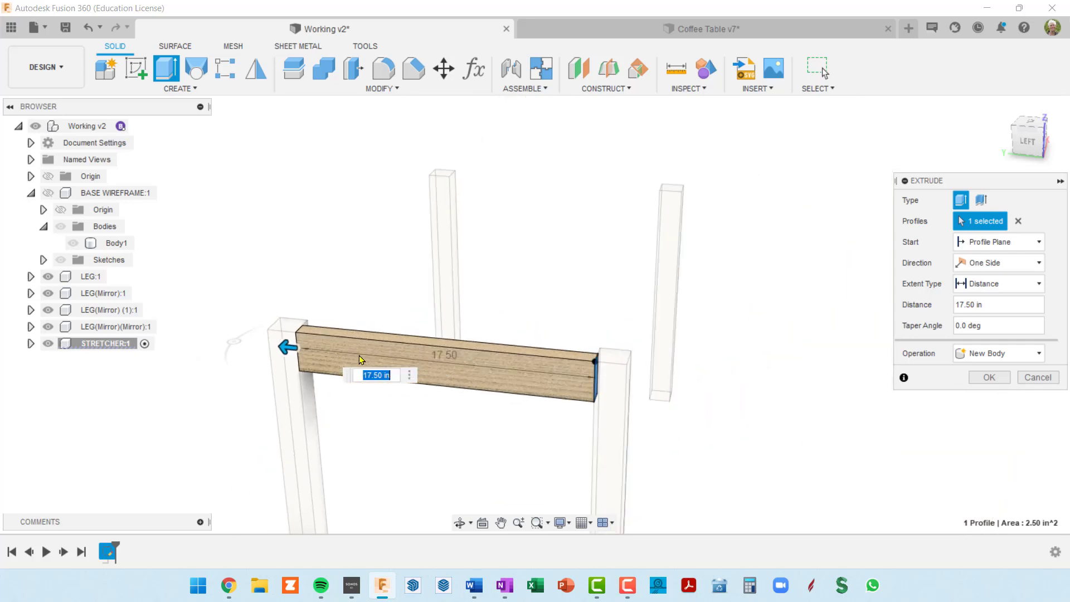
scroll(435, 373, "up", 2)
scroll(435, 372, "up", 2)
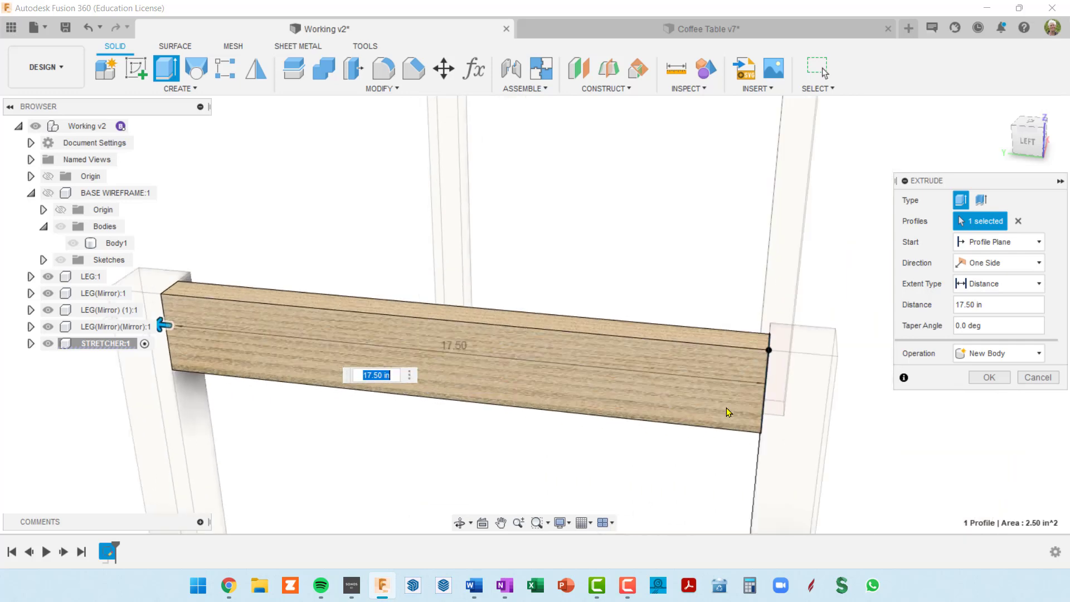
middle_click_drag(731, 400, 767, 406, "shift")
scroll(385, 407, "down", 4)
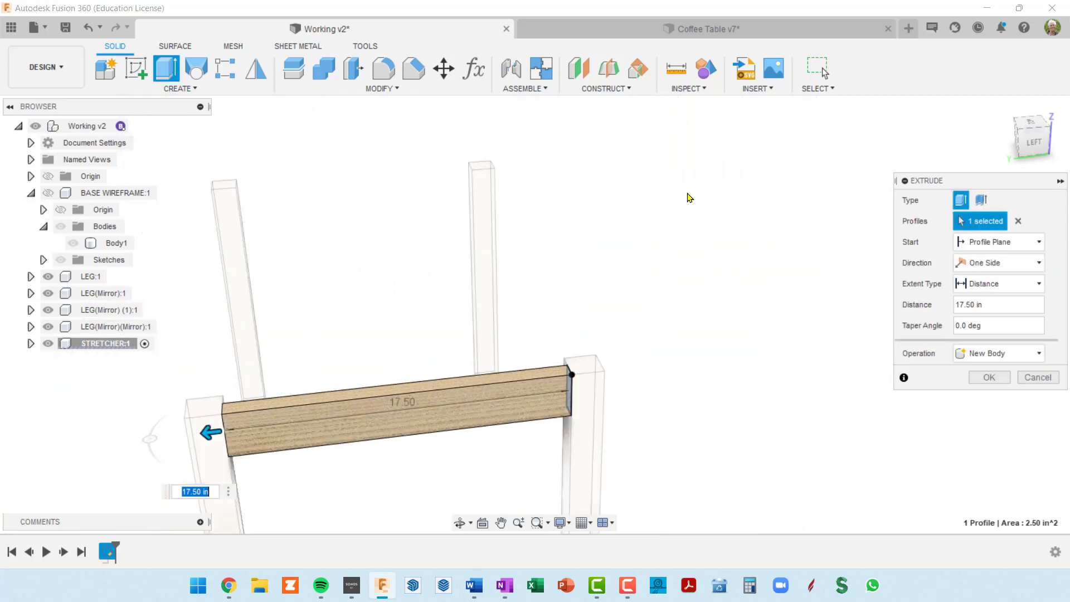
middle_click_drag(430, 294, 490, 236)
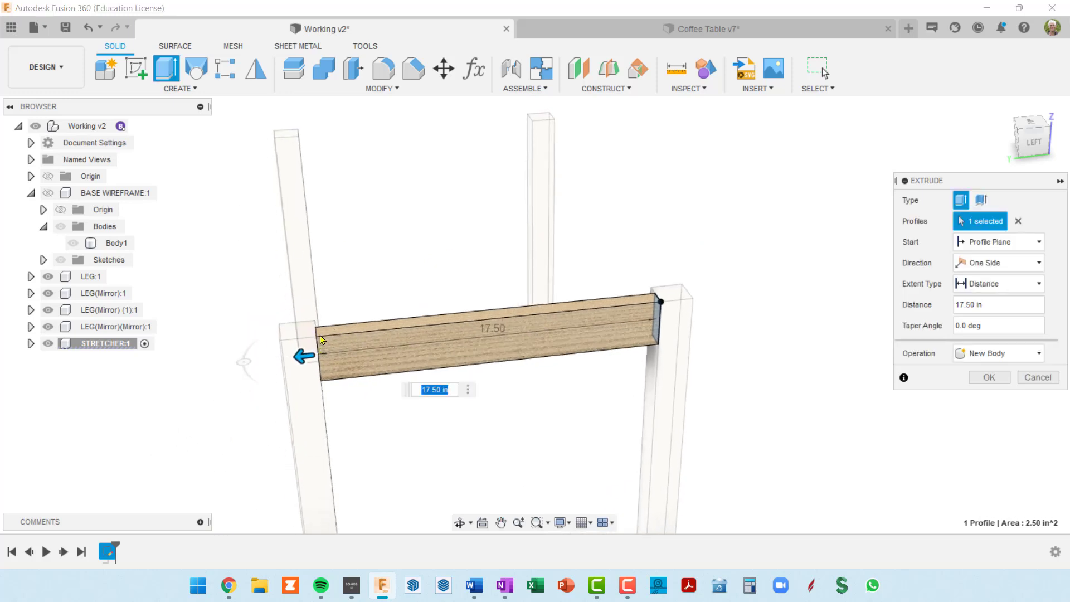
Step: Set the extrusion distance to baseDep - 2 * legWid and create the stretcher as a new body
left_click_drag(304, 356, 384, 338)
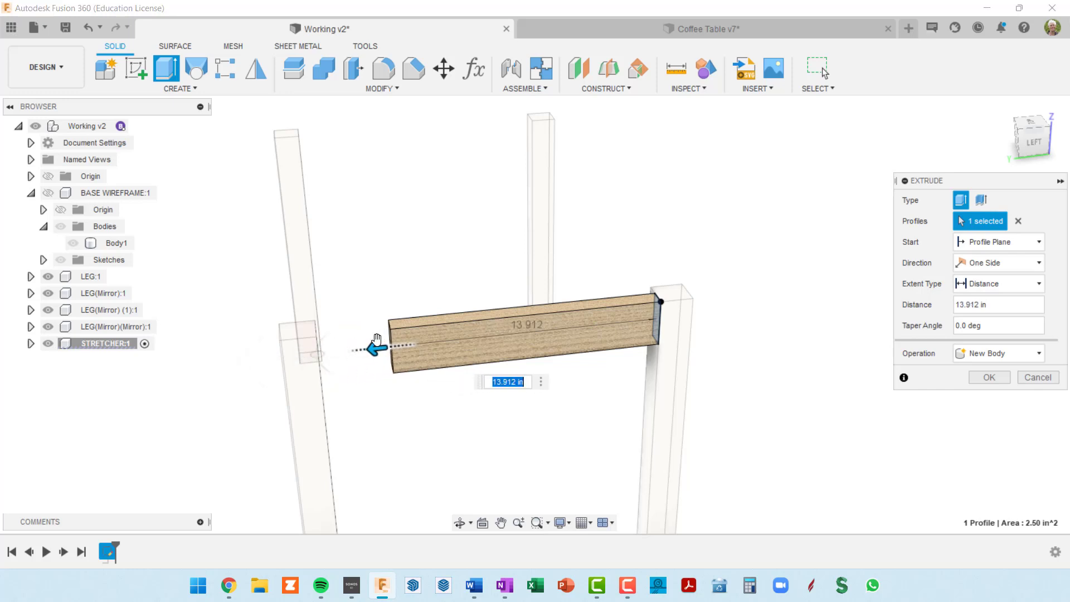
left_click(497, 382)
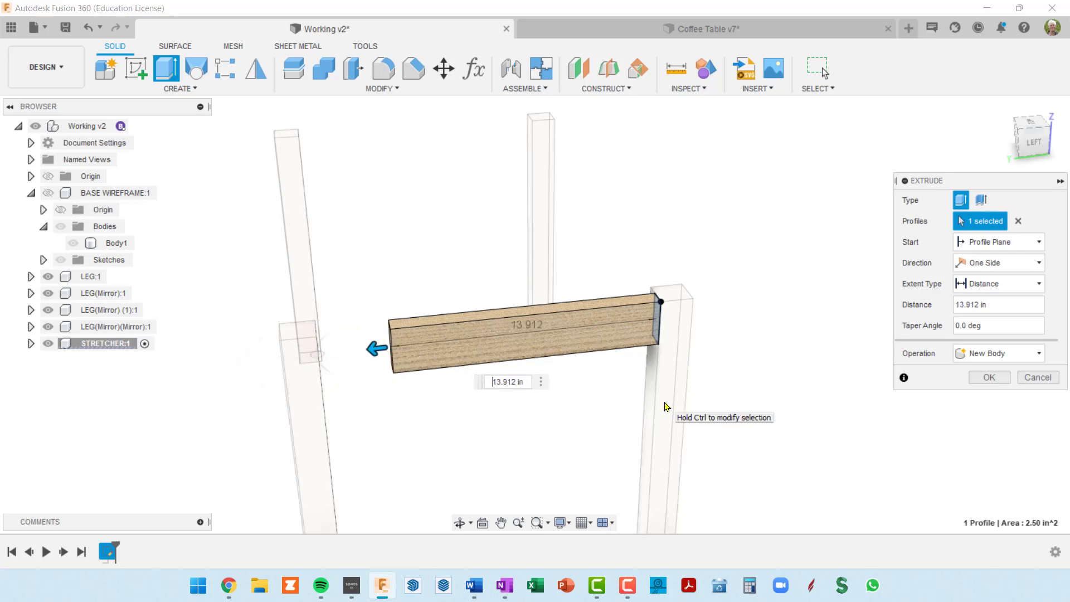
key("shift+End")
key("BackSpace")
type("base")
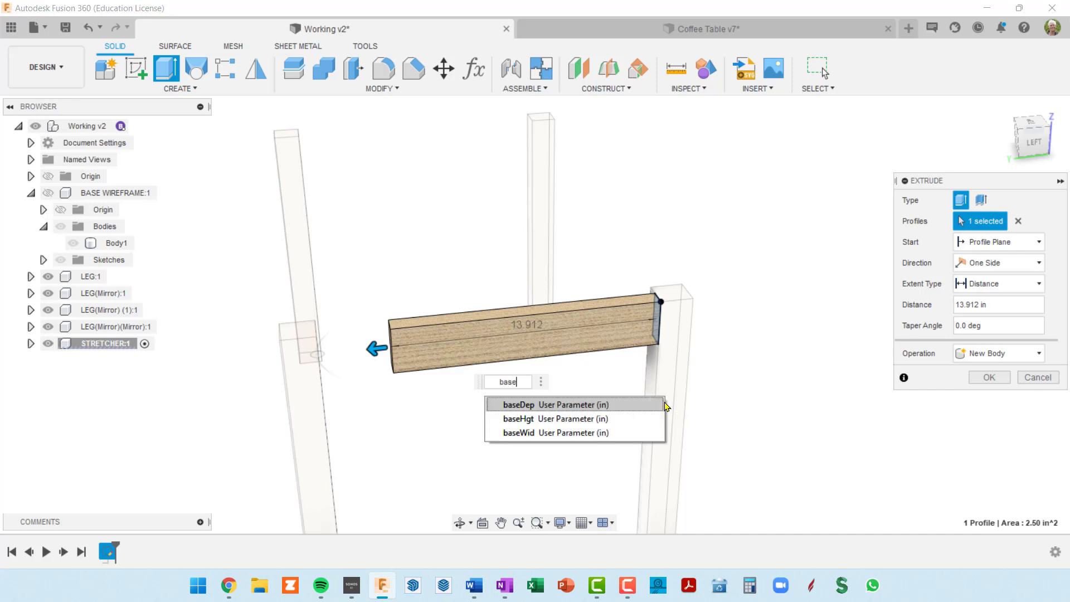
left_click(664, 405)
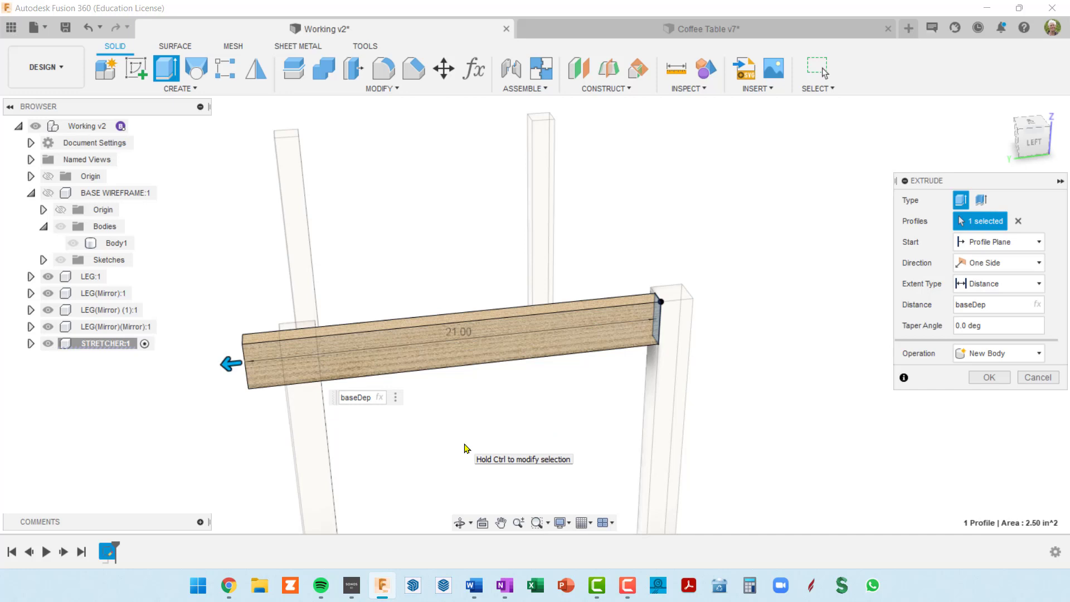
type("-2")
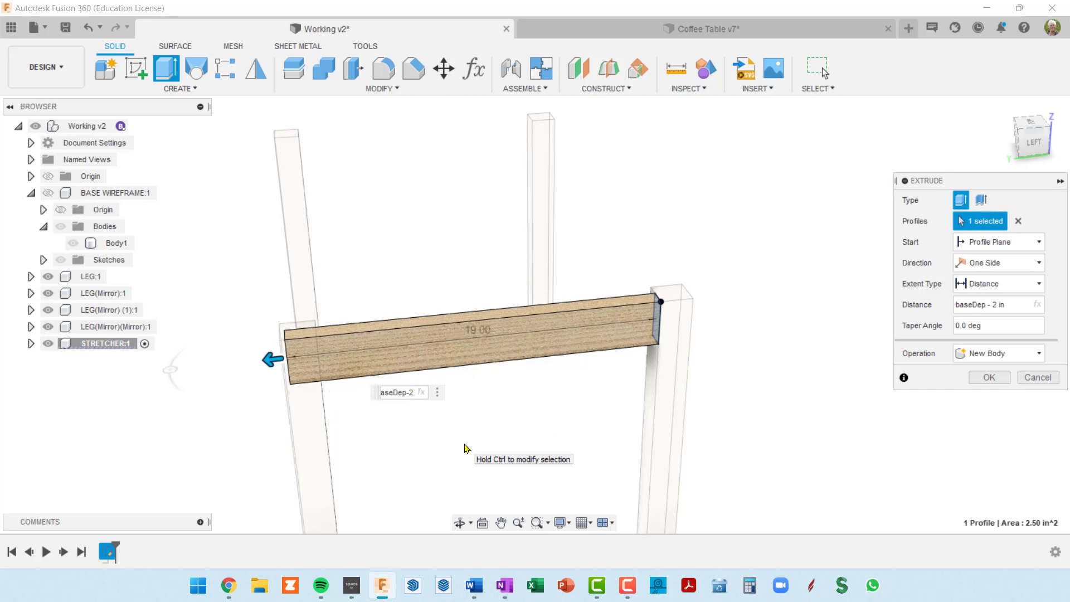
type("*le")
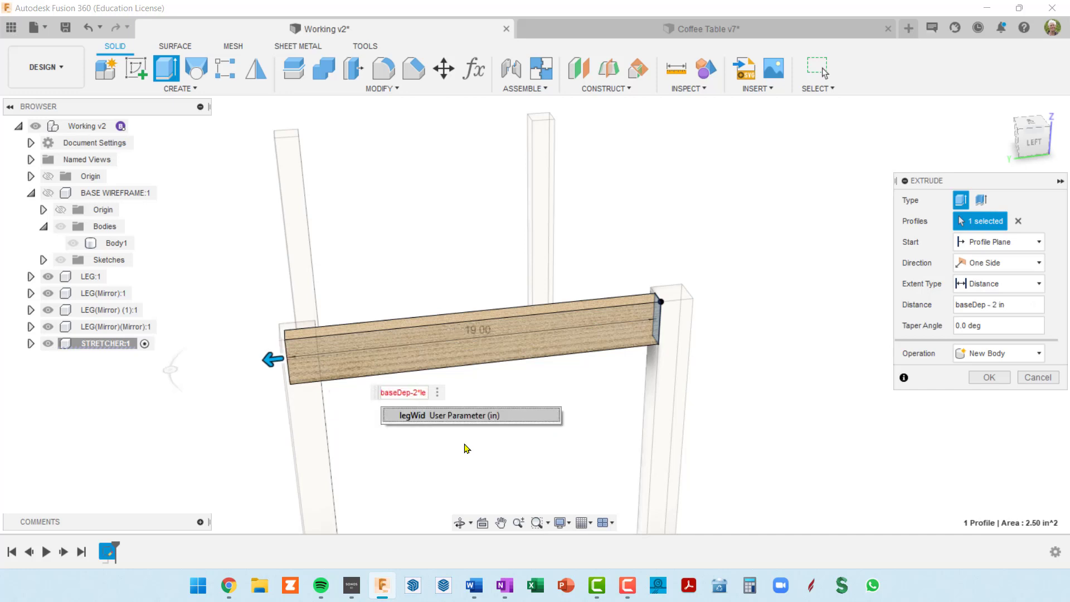
type("g")
left_click(452, 416)
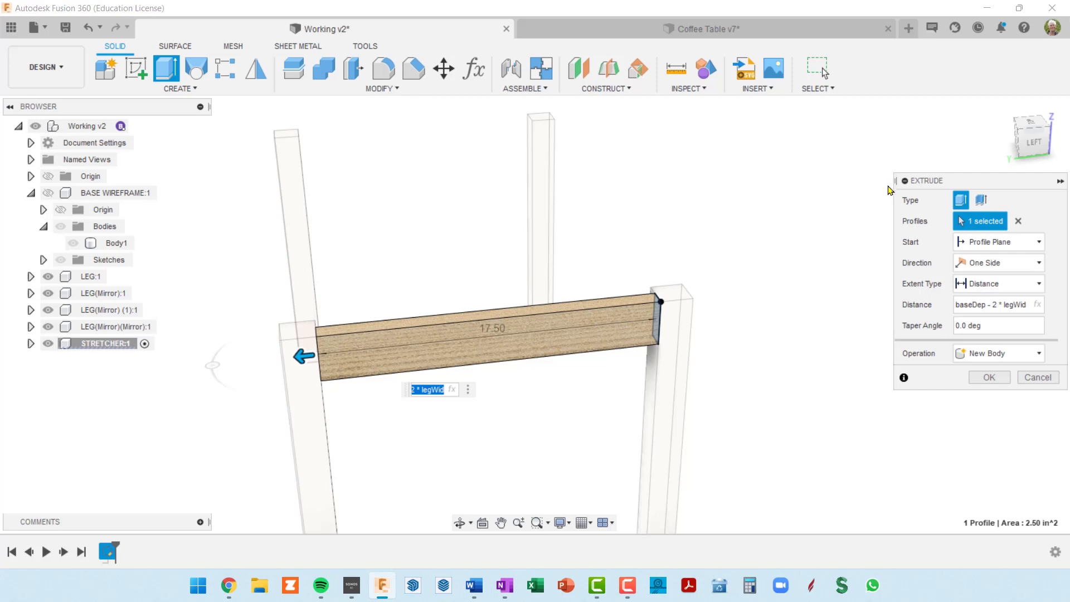
left_click_drag(892, 180, 851, 181)
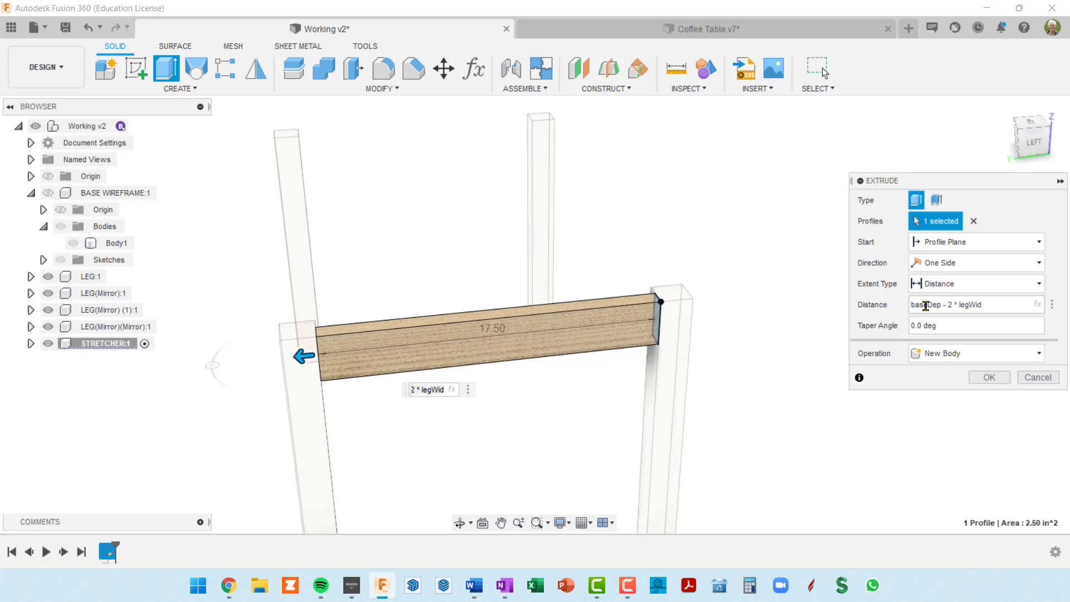
left_click(990, 378)
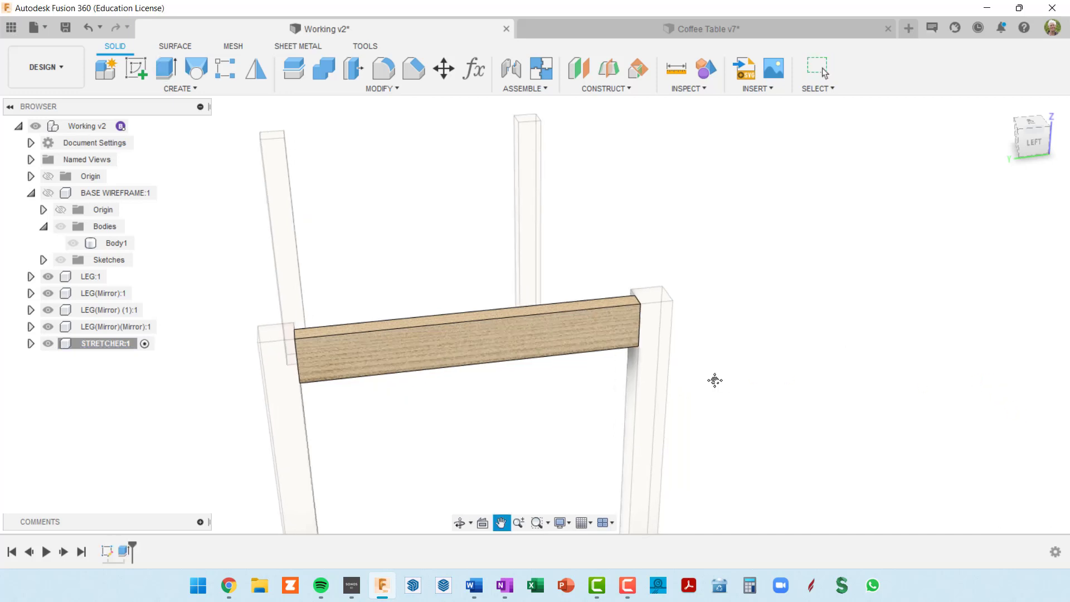
Step: Return to the home view of the whole table base and show the top-level Origin planes and axes
scroll(784, 370, "down", 5)
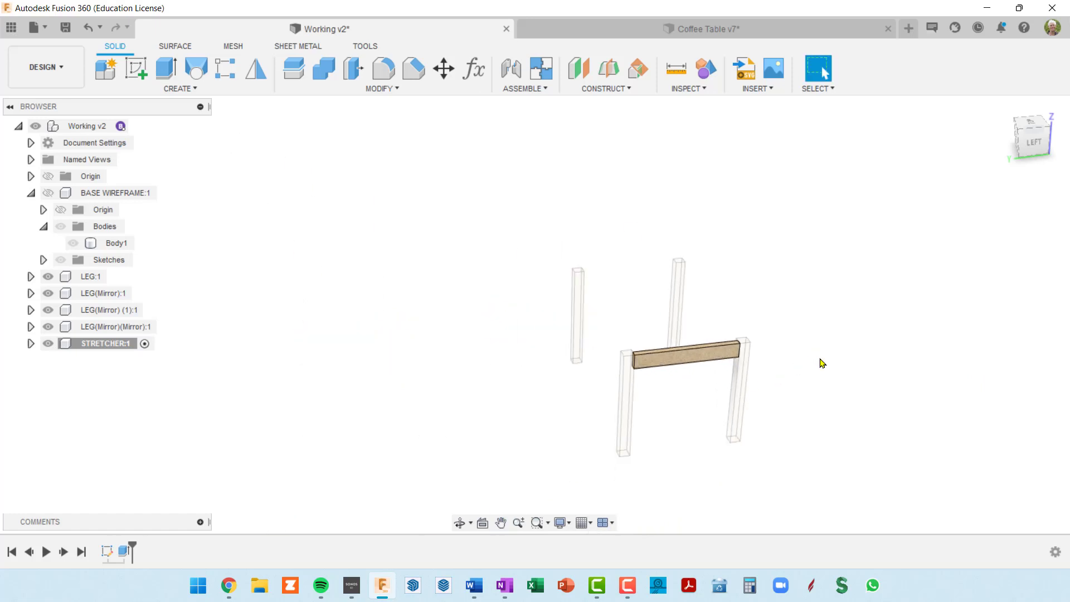
middle_click_drag(820, 363, 906, 237)
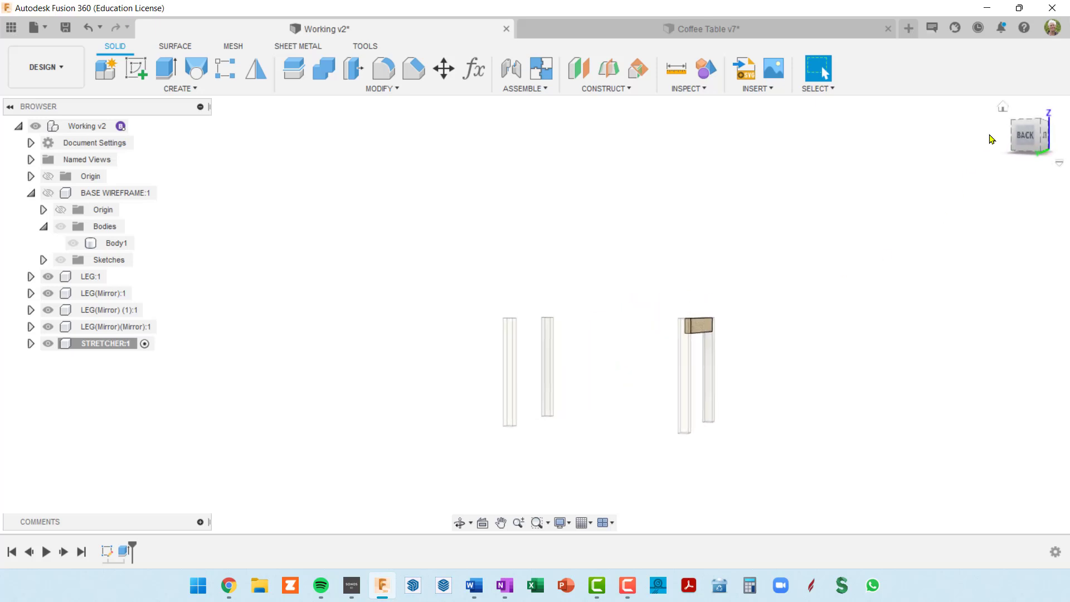
left_click(1004, 109)
scroll(791, 317, "down", 3)
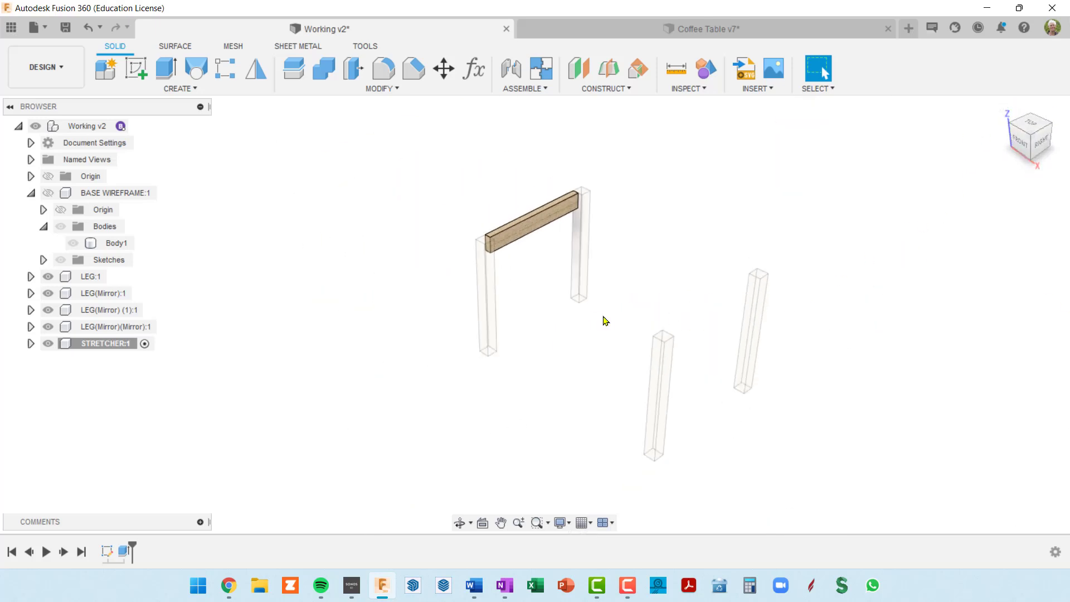
mouse_move(604, 317)
middle_mouse_down("shift")
mouse_move(618, 315)
mouse_move(597, 325)
middle_mouse_up("shift")
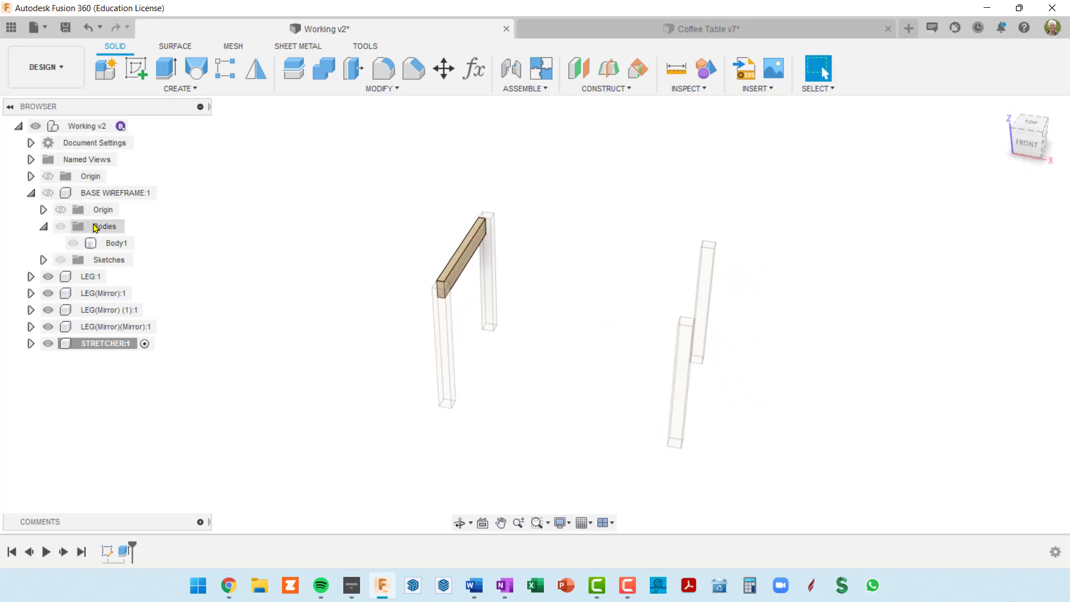
left_click(48, 176)
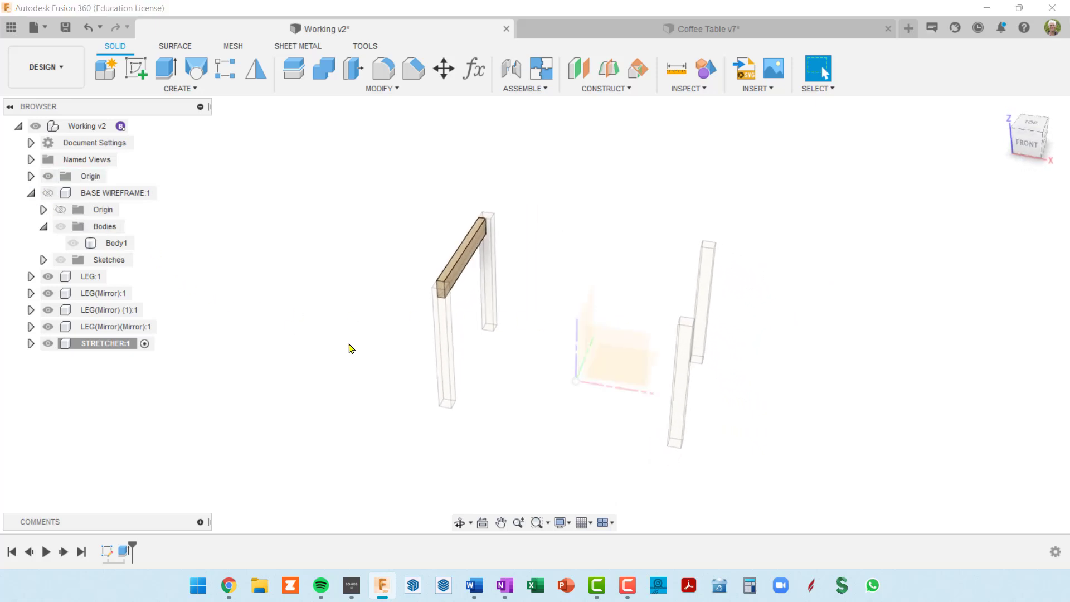
Step: Examine the stretcher and the two pairs of legs in relation to the origin planes from several angles
scroll(599, 400, "up", 3)
scroll(600, 401, "down", 3)
middle_click_drag(592, 389, 590, 368, "shift")
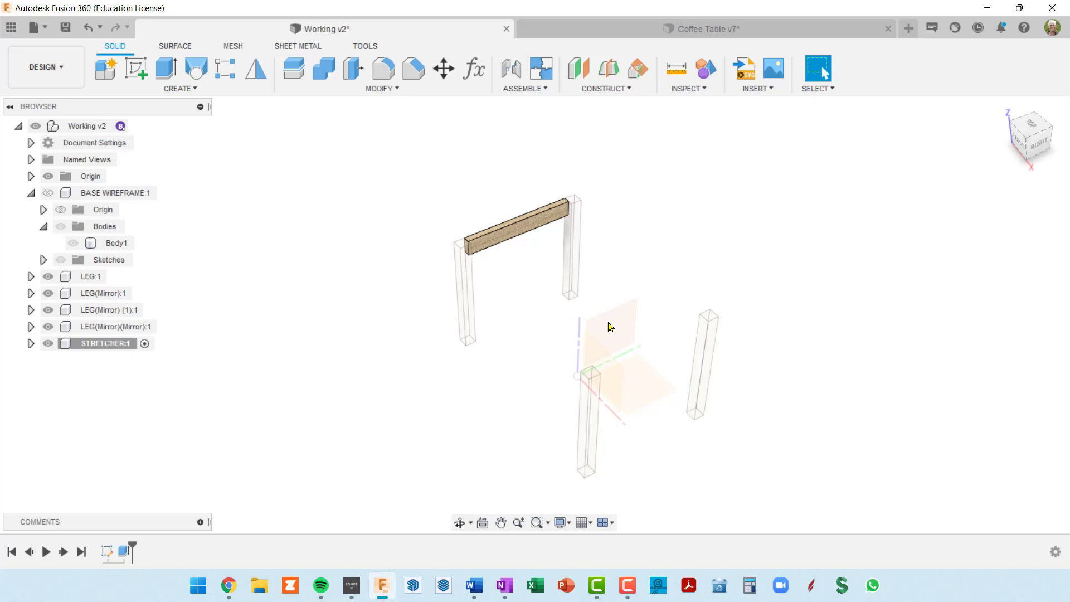
middle_click_drag(611, 327, 677, 318, "shift")
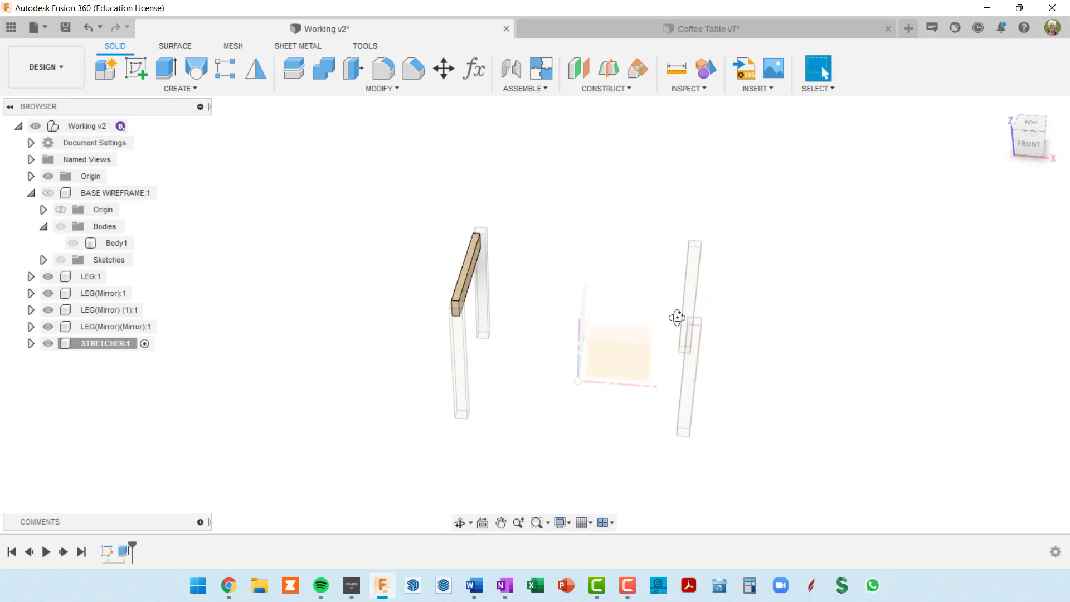
scroll(500, 332, "up", 5)
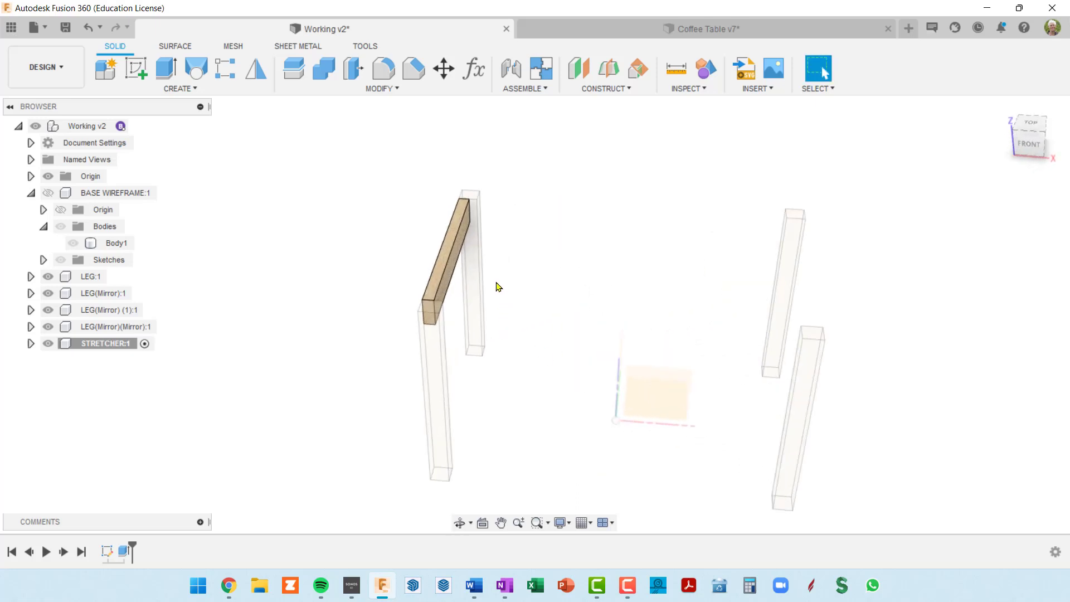
scroll(460, 237, "down", 5)
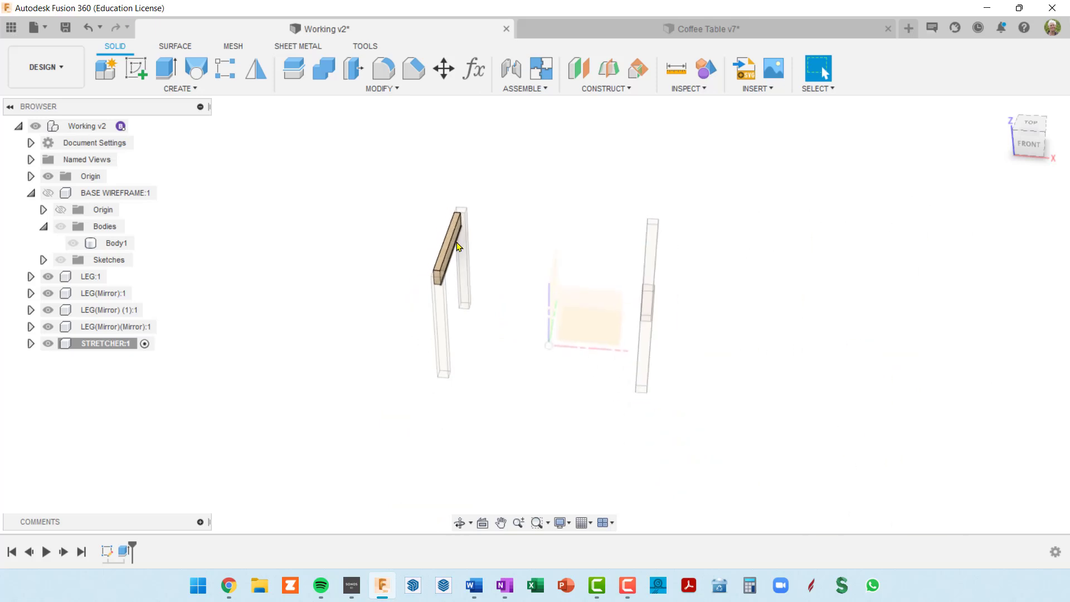
scroll(429, 288, "up", 5)
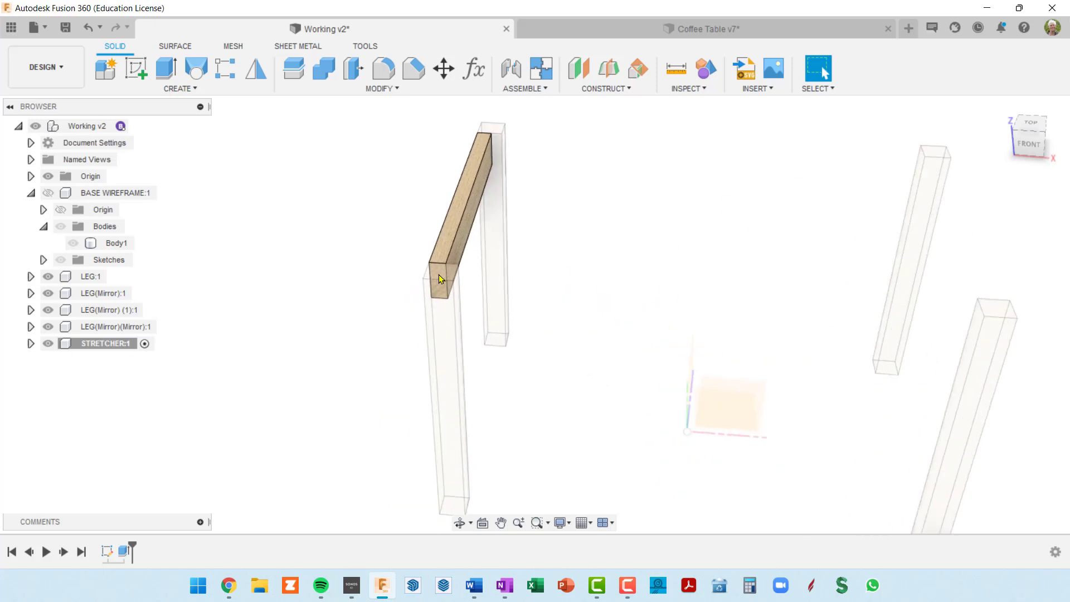
scroll(441, 274, "down", 3)
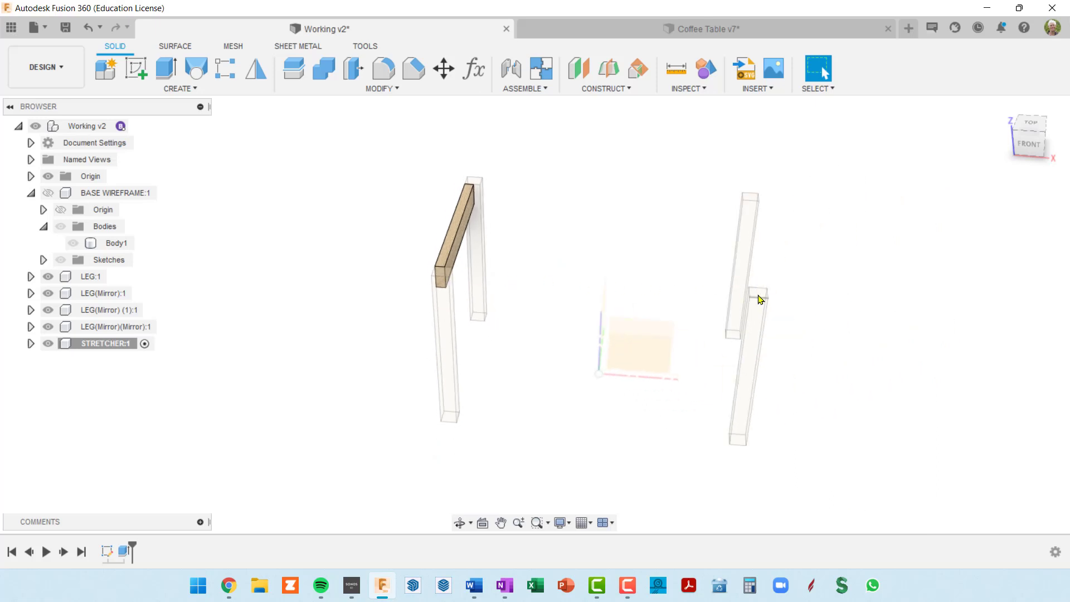
middle_click_drag(746, 339, 673, 336, "shift")
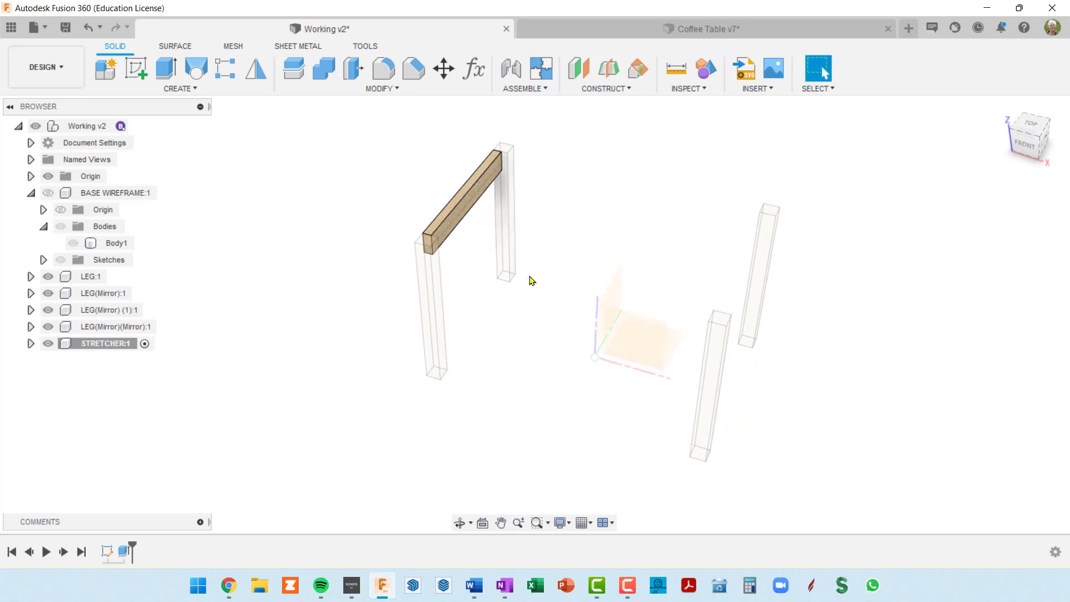
mouse_move(592, 336)
middle_mouse_down("shift")
mouse_move(609, 354)
mouse_move(588, 359)
mouse_move(606, 329)
middle_mouse_up("shift")
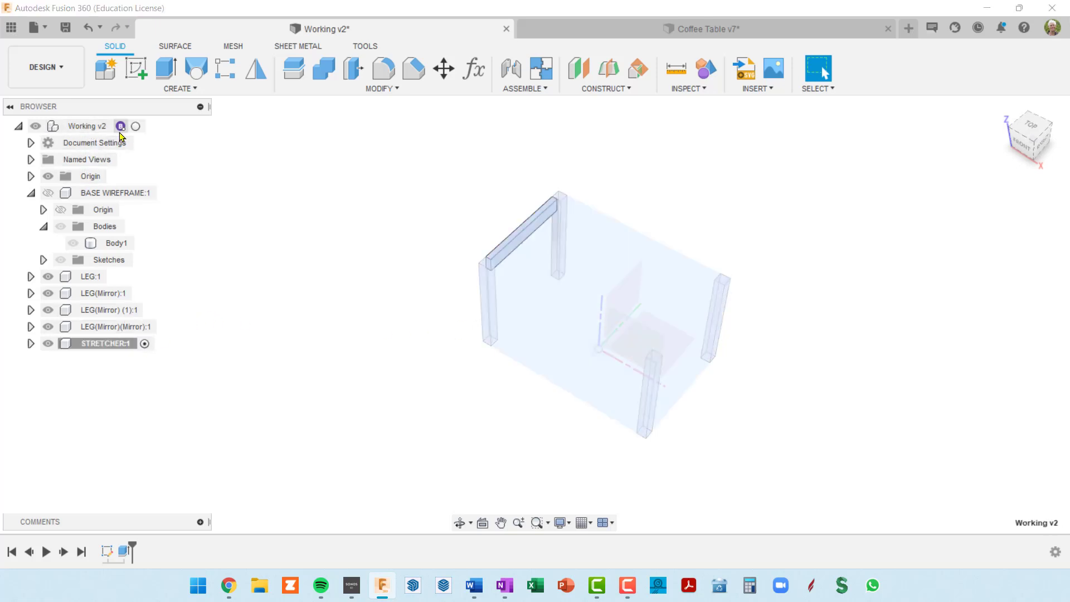
Step: Activate the top-level assembly and mirror the STRETCHER component across the origin YZ plane to the opposite pair of legs
left_click(137, 127)
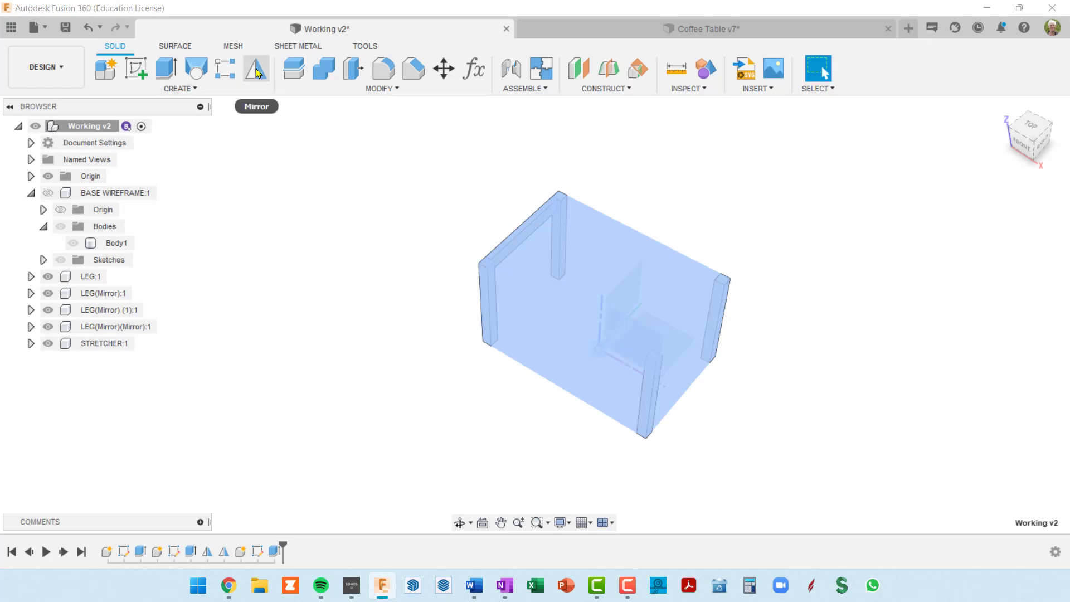
left_click(257, 71)
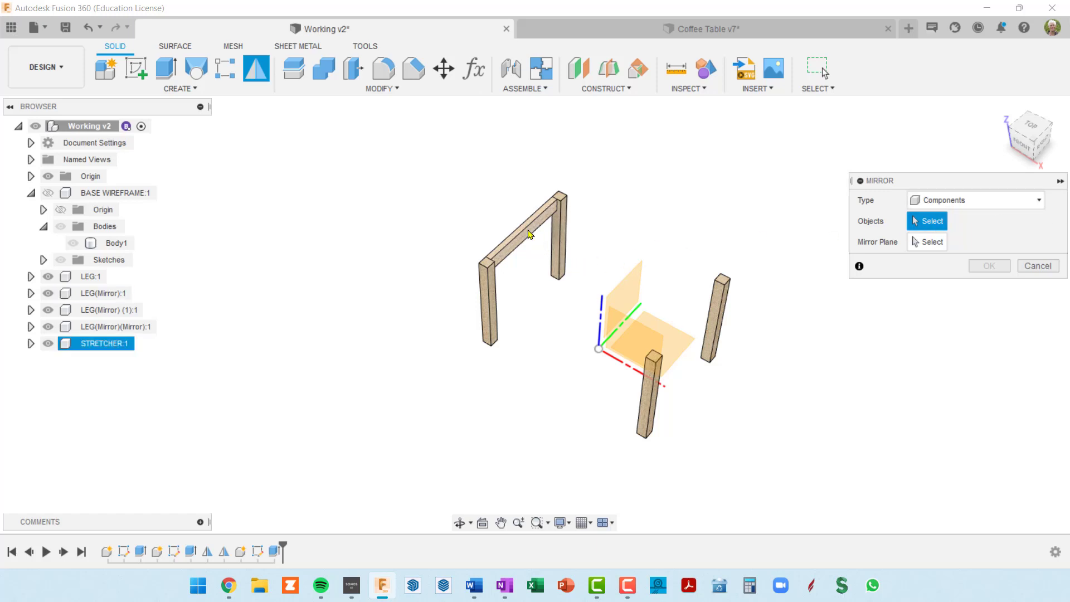
left_click(529, 234)
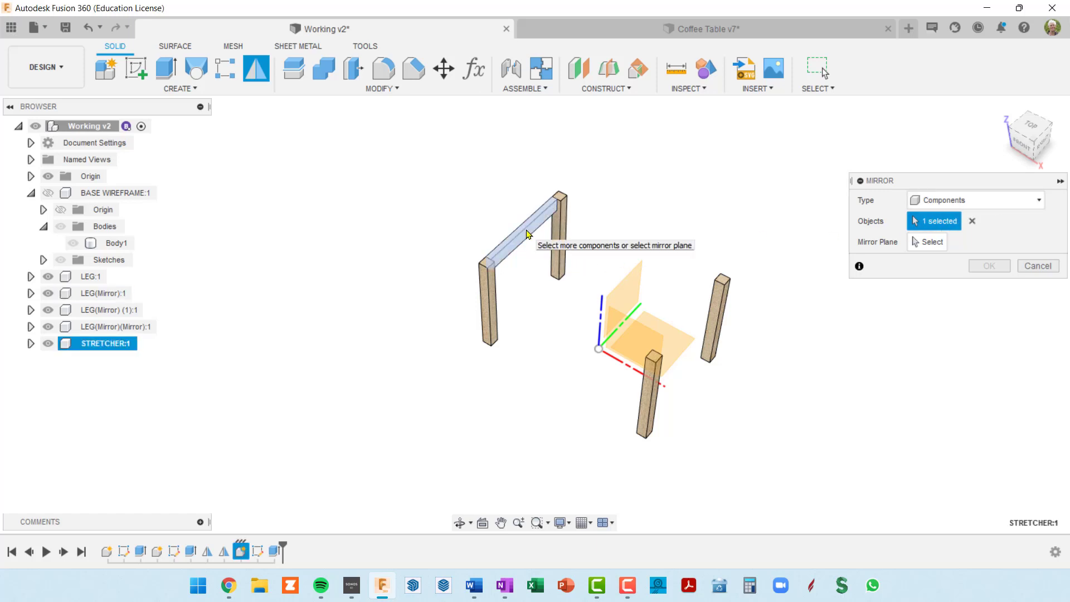
left_click(927, 243)
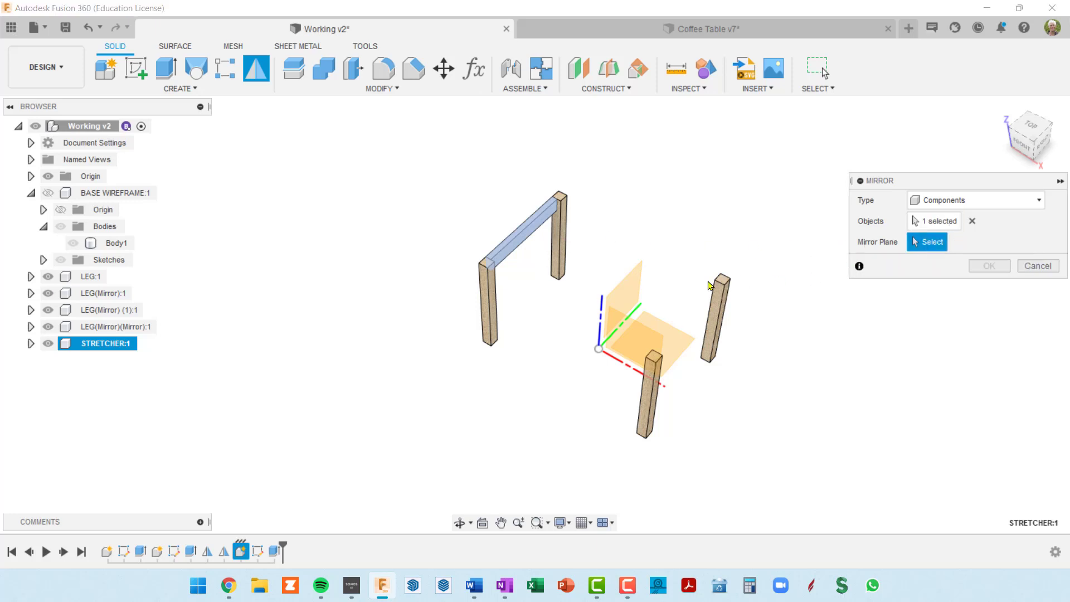
left_click(633, 305)
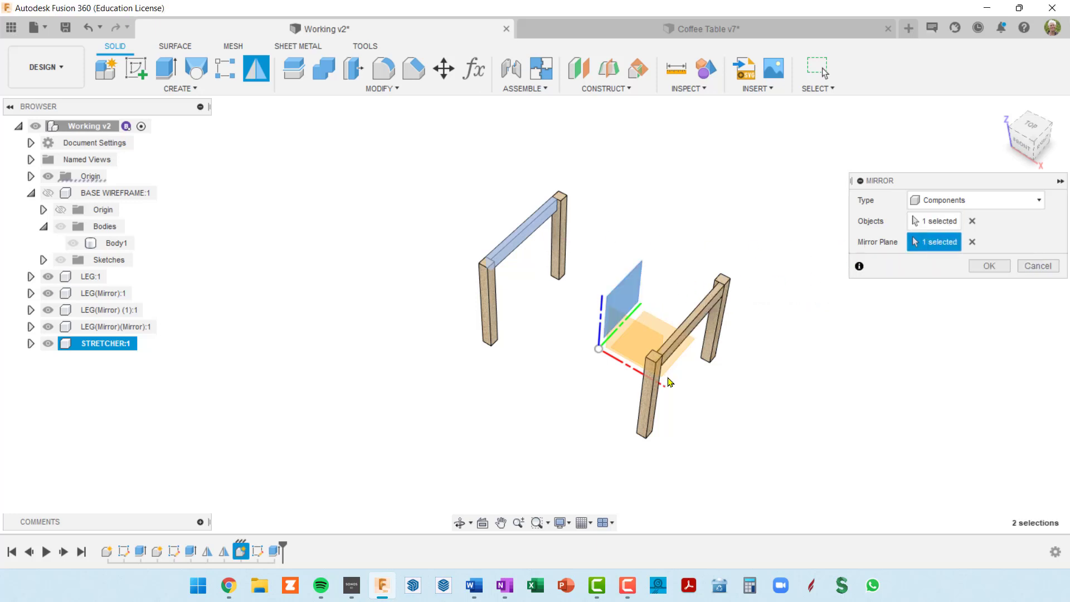
left_click(990, 266)
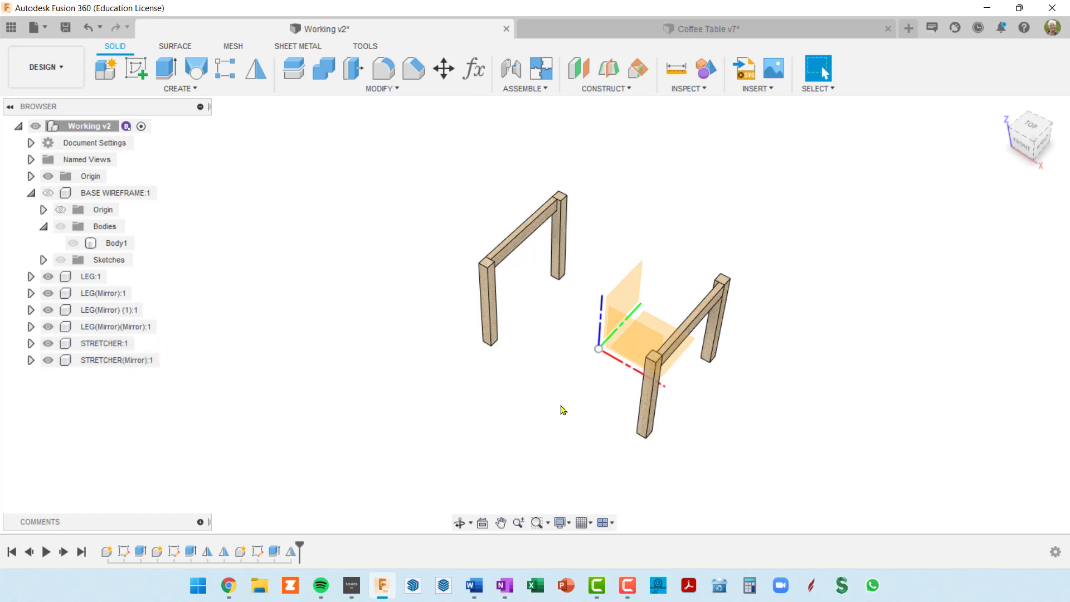
Step: Rename the front left leg component, LEG, as LEG-LF
middle_click_drag(670, 336, 729, 322, "shift")
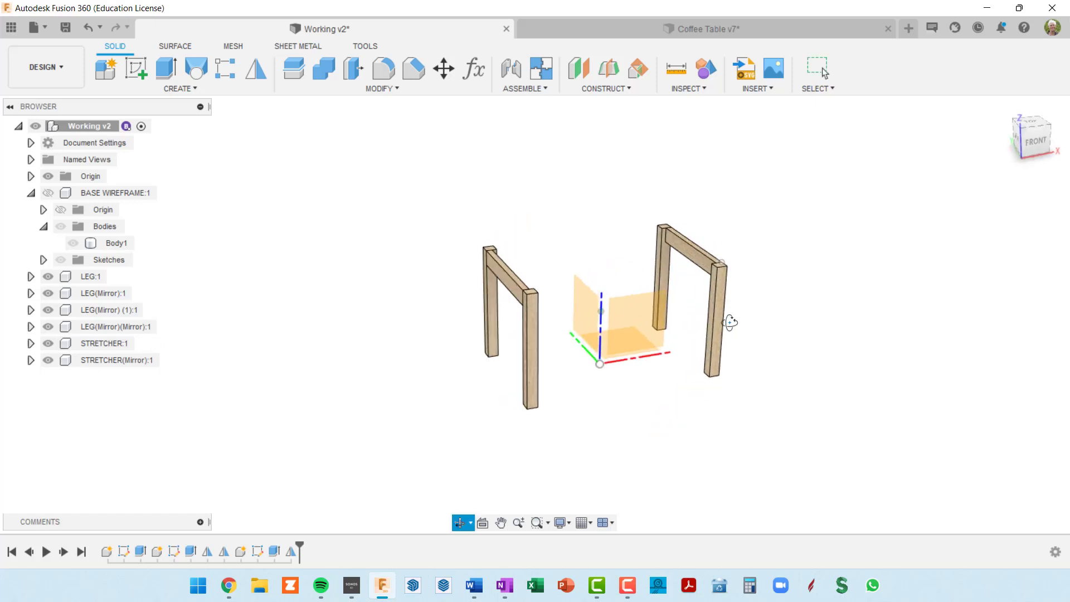
middle_click_drag(587, 377, 584, 362, "shift")
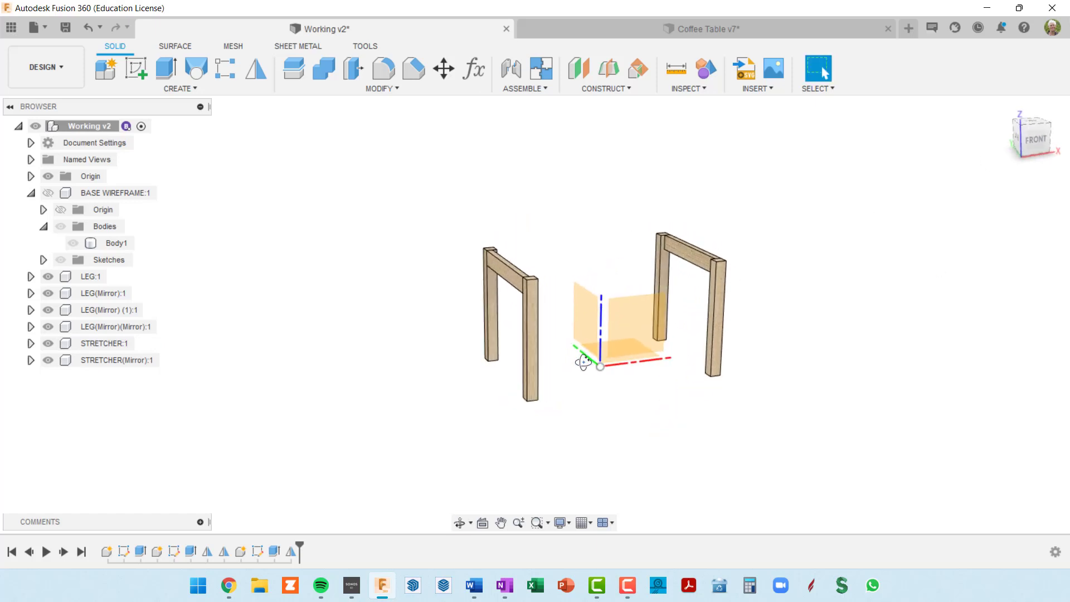
left_click(91, 279)
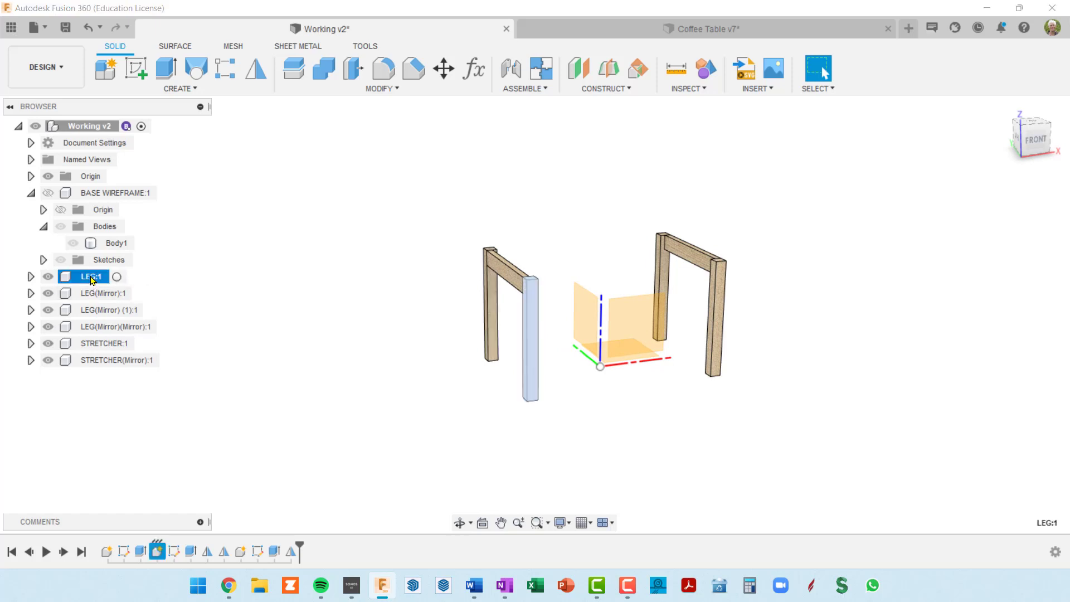
left_click(92, 278)
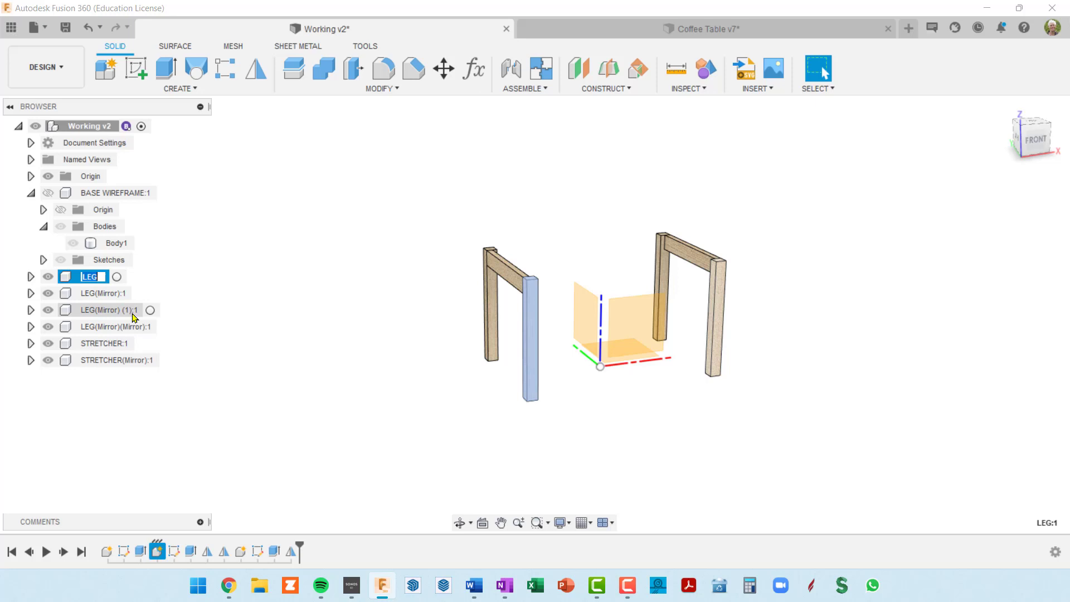
key("Right")
type("-LF")
key("Return")
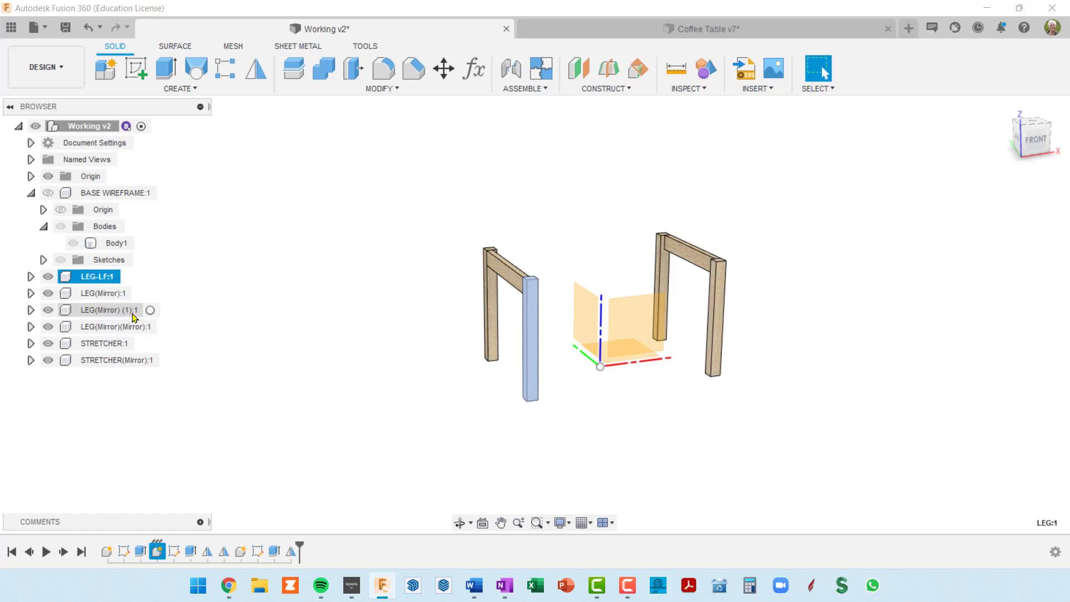
Step: Rename the rear left leg component, LEG(Mirror), as LEG-LR
left_click(96, 294)
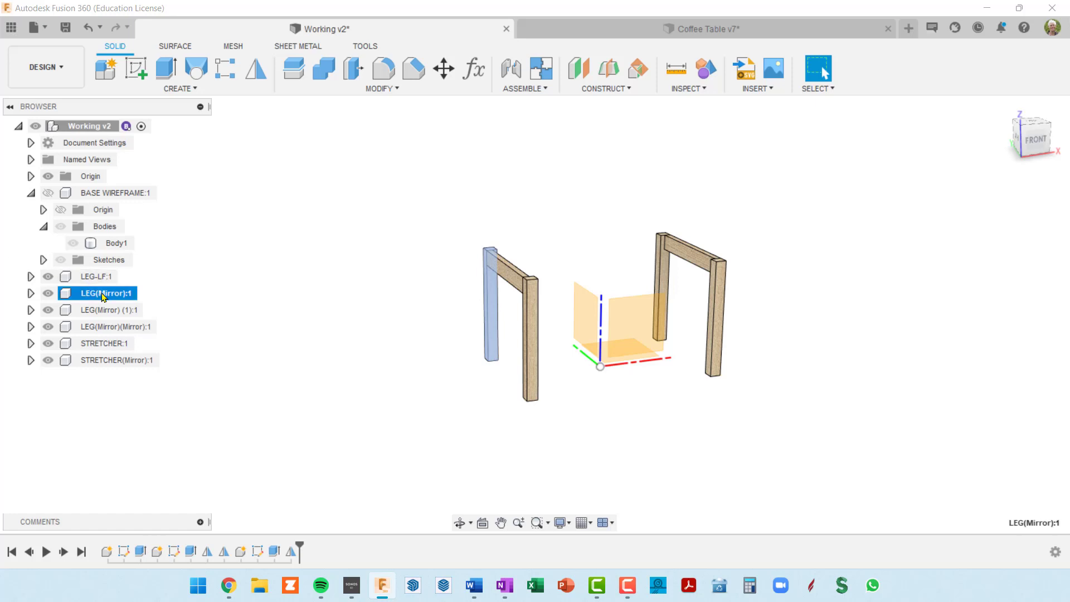
right_click(104, 297)
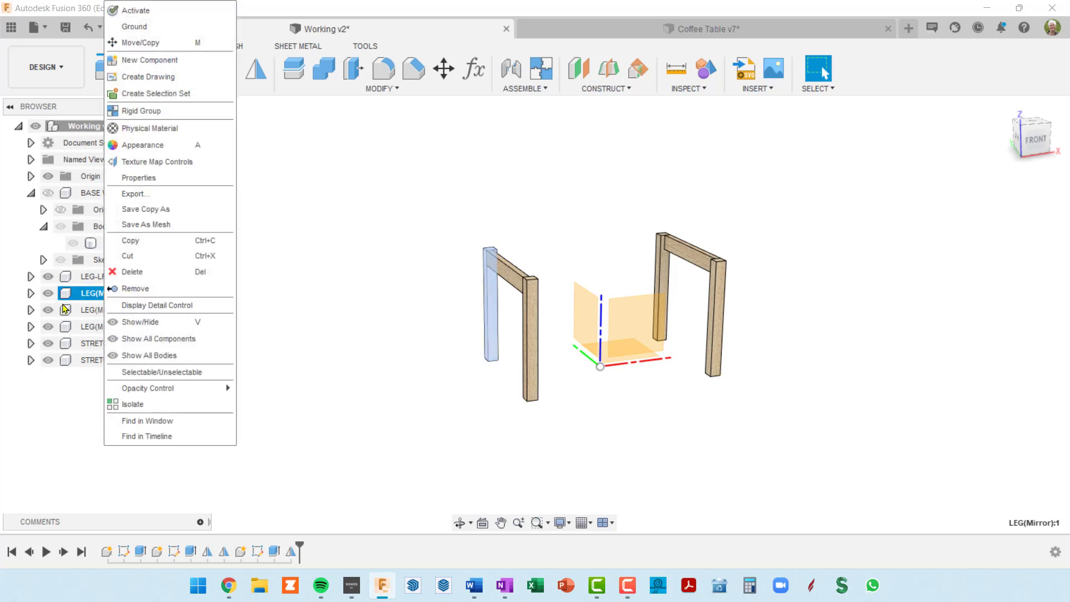
left_click(85, 294)
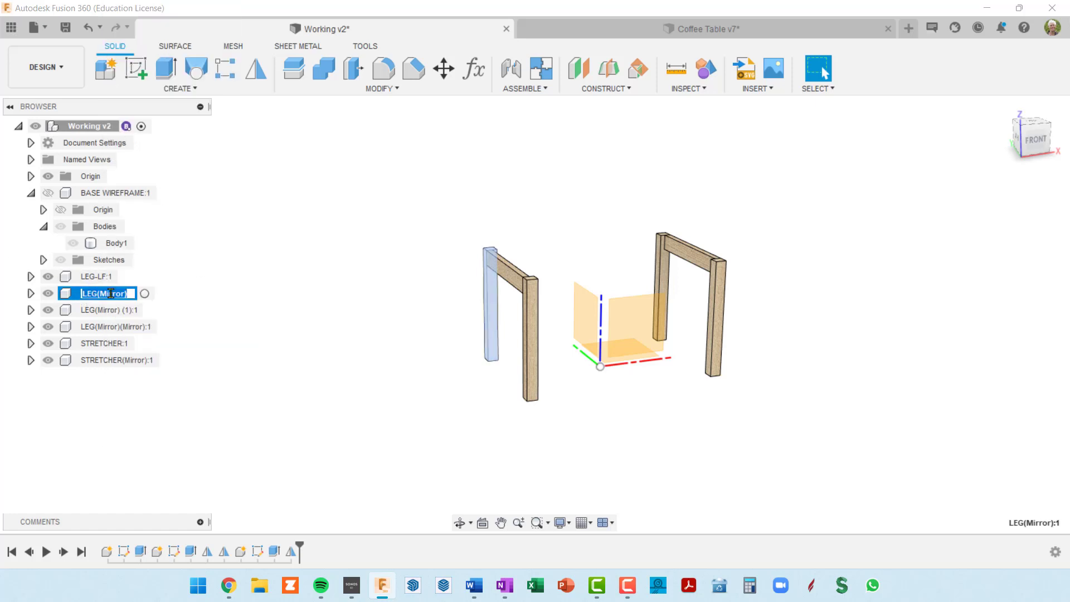
key("Home")
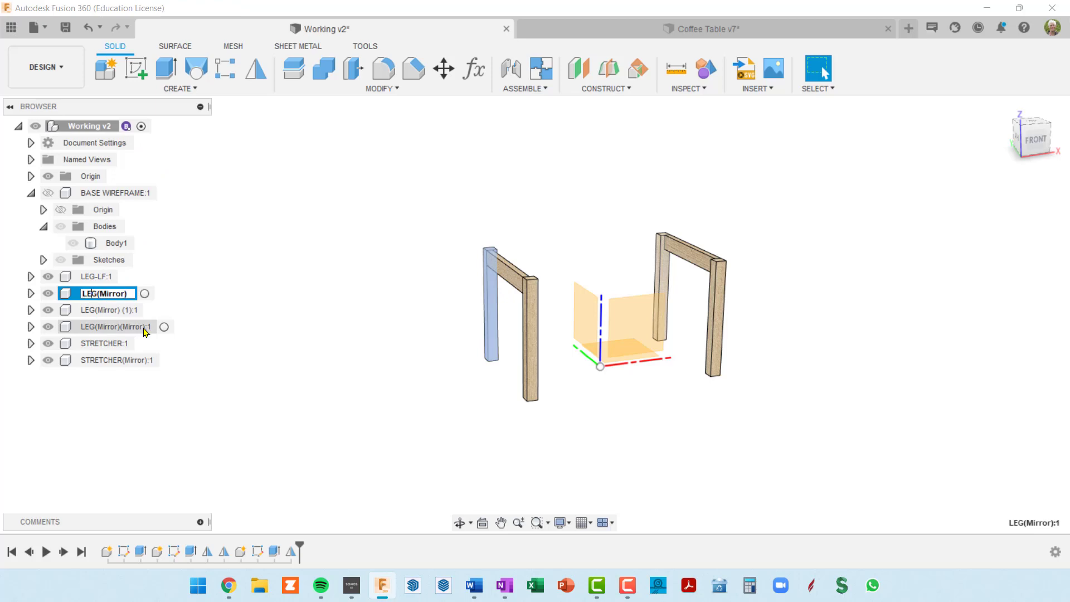
key("Right")
key("Right")
key("Right")
type("-L")
key("BackSpace")
type("LR")
key("Delete")
key("Return")
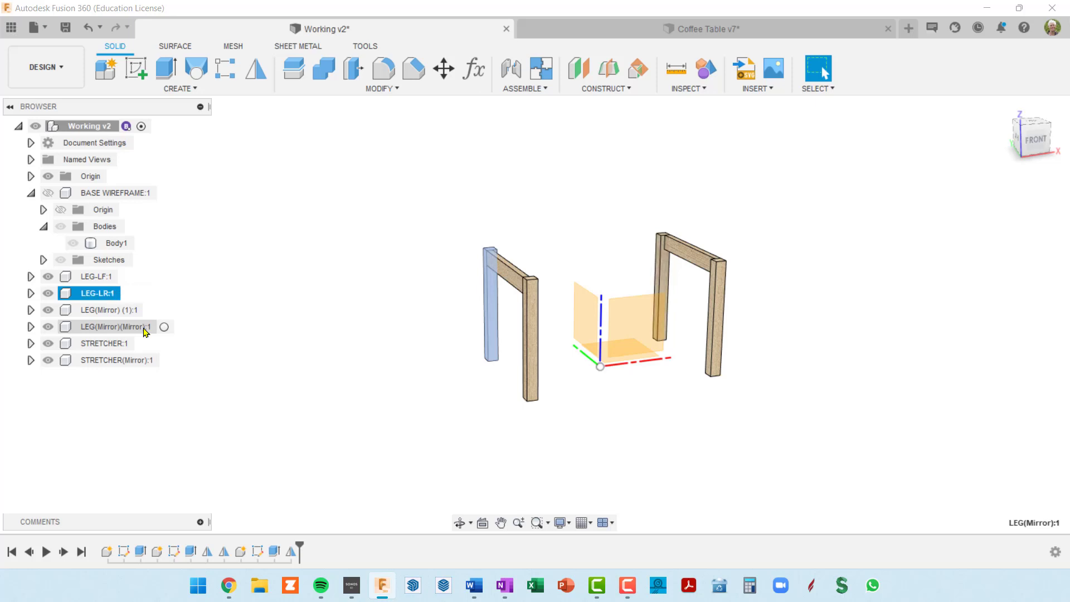
Step: Rename the front right leg component, LEG(Mirror) (1), as LEG-RF
left_click(113, 312)
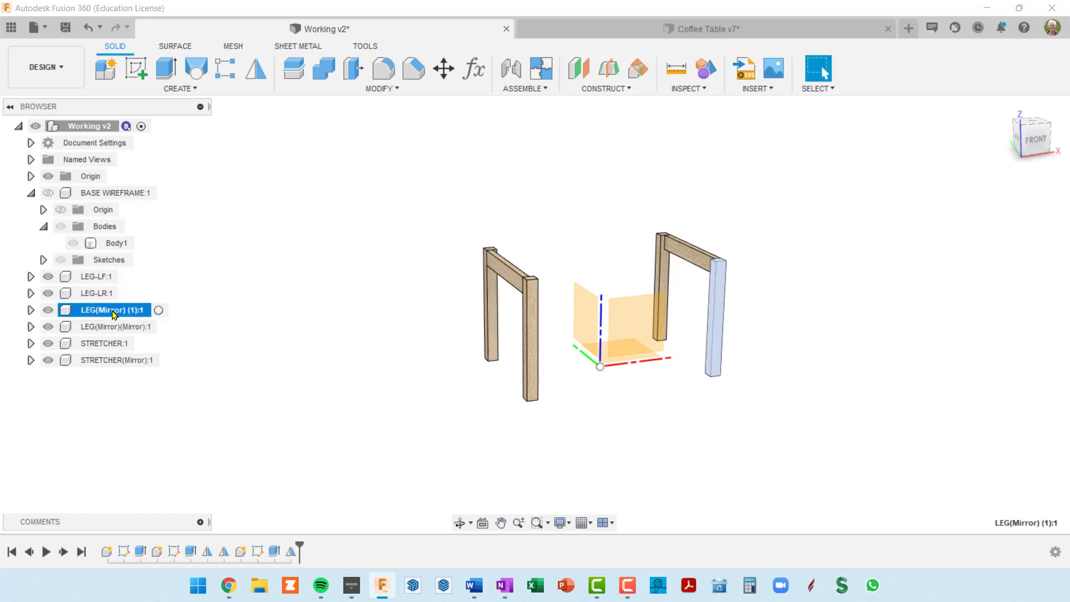
right_click(102, 313)
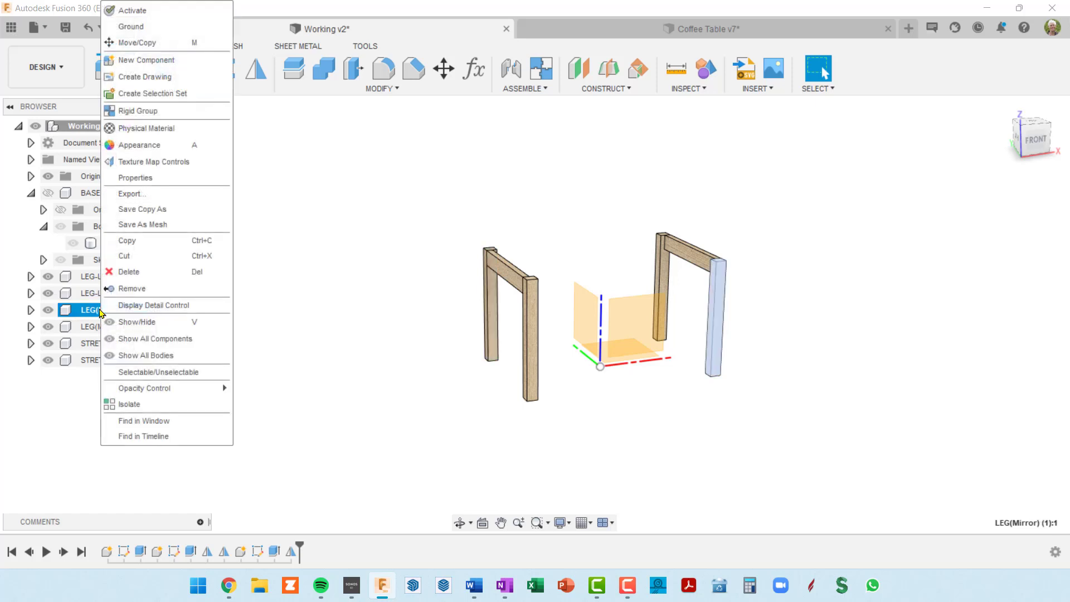
double_click(90, 312)
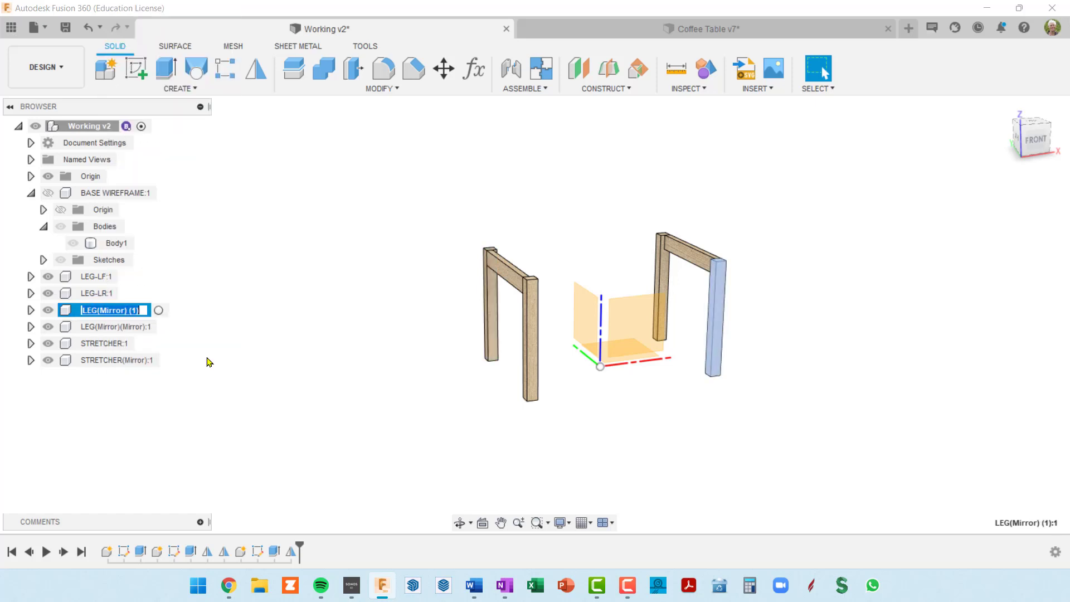
key("Home")
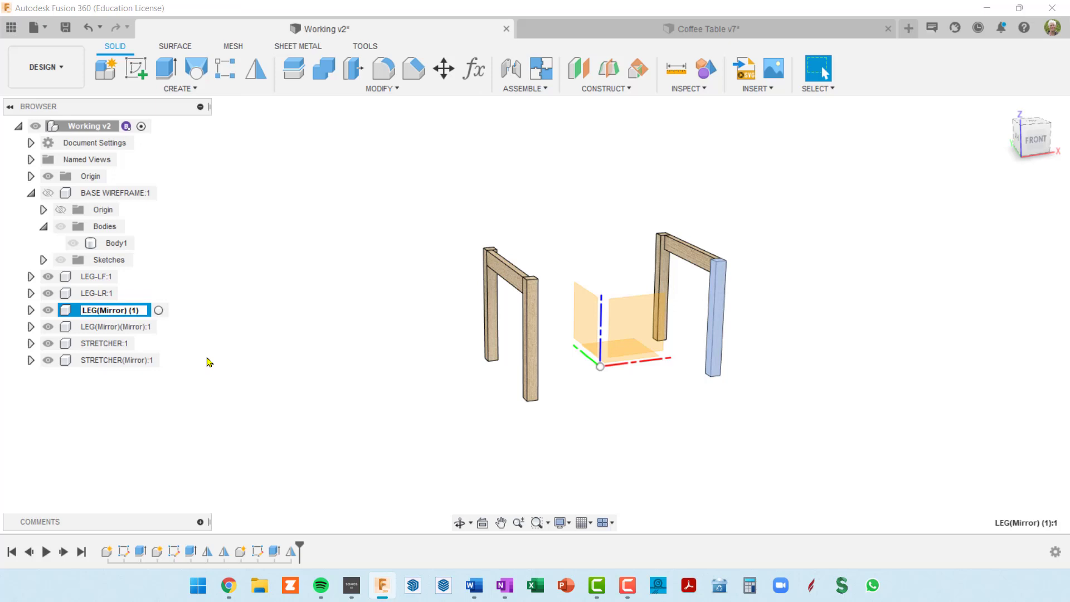
type("-")
key("shift+End")
type("RF")
key("Return")
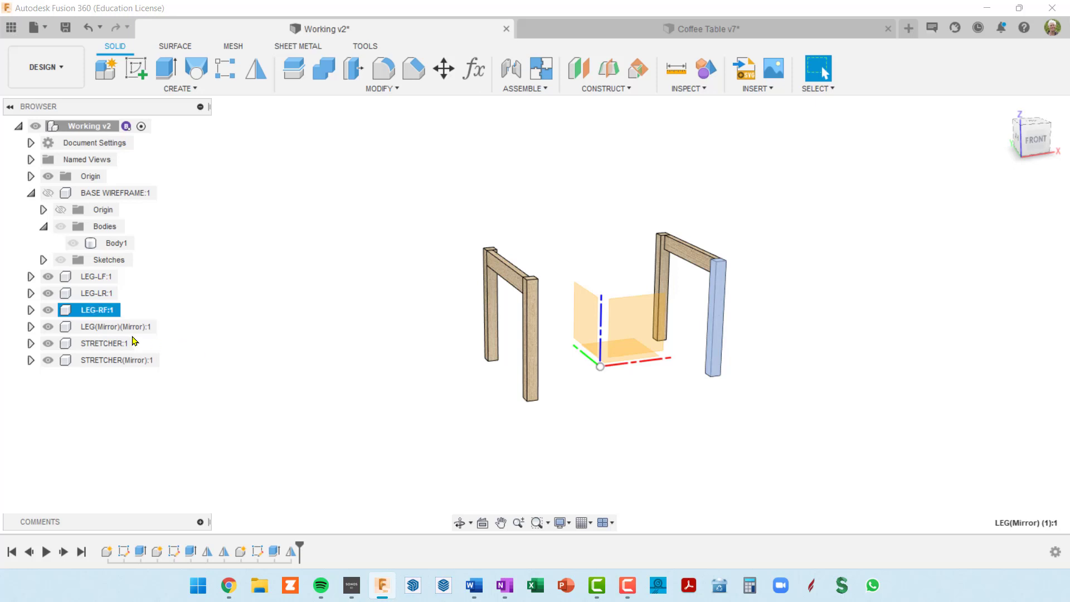
Step: Rename the rear right leg component, LEG(Mirror)(Mirror), as LEG-RB
left_click(109, 329)
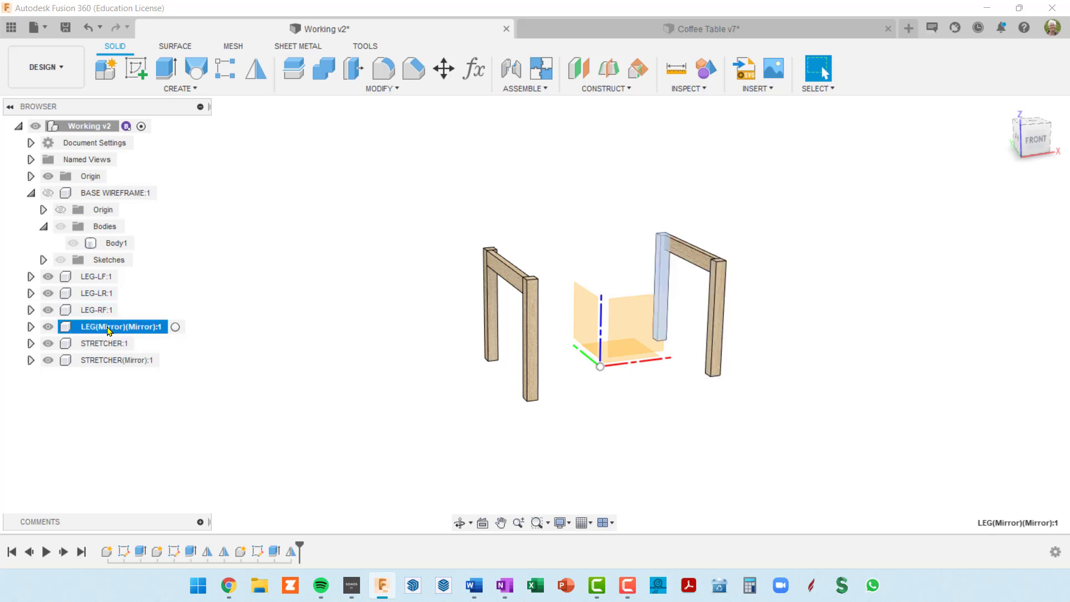
right_click(108, 330)
left_click(105, 330)
left_click(106, 330)
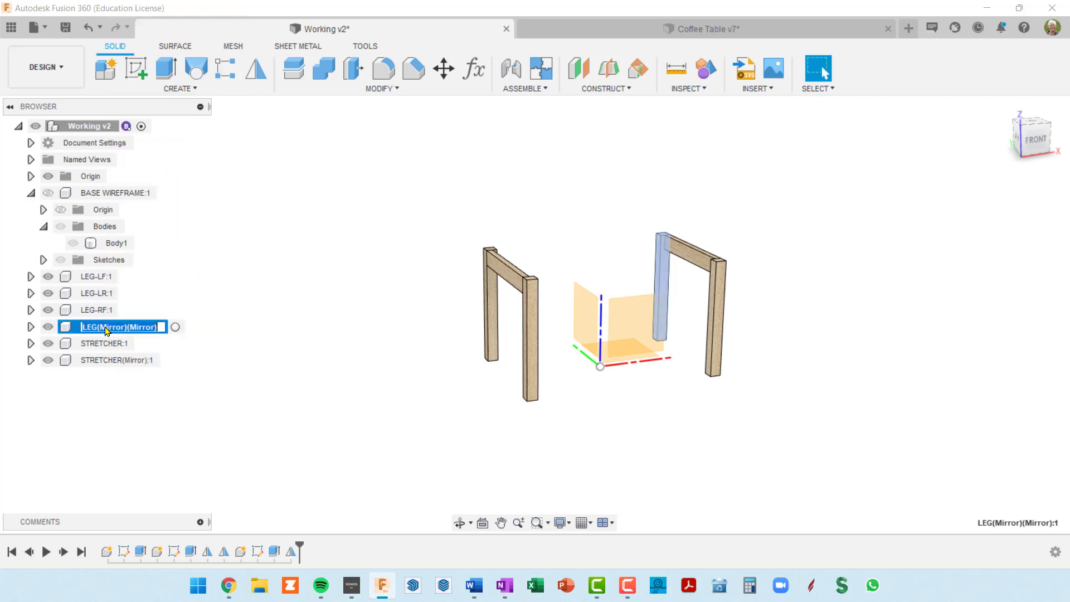
key("Right")
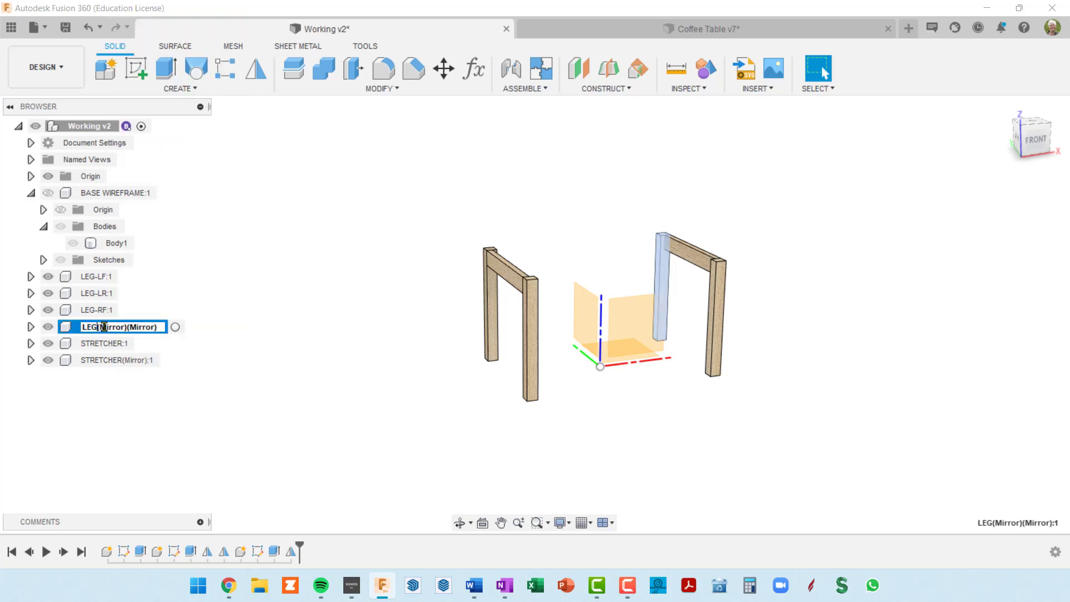
type("-RR")
key("shift+End")
key("Delete")
key("Return")
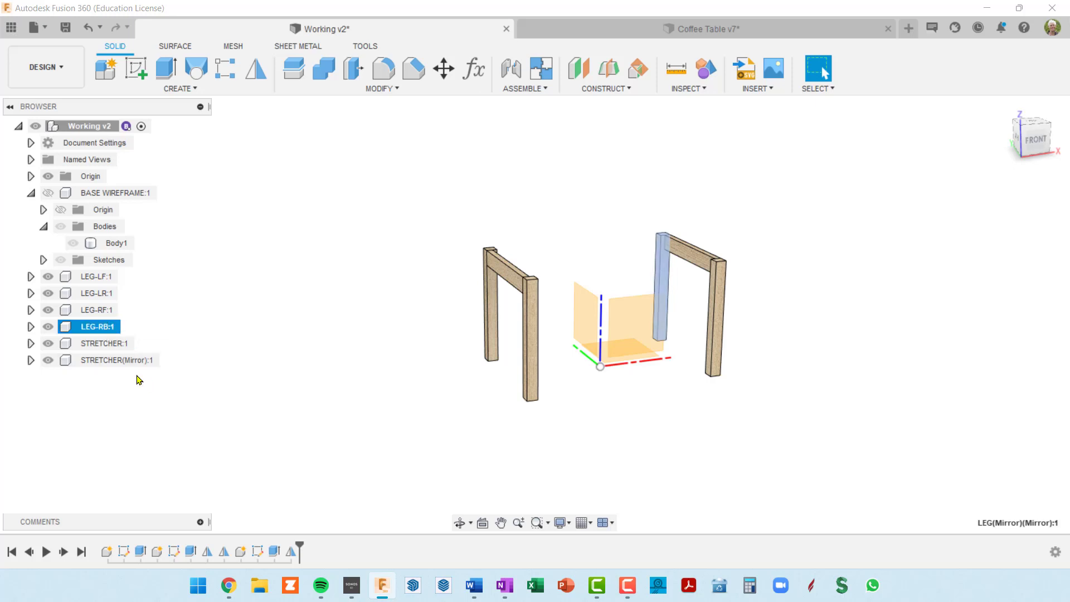
Step: Rename the original stretcher component between the left legs as STRETCHER-L
left_click(100, 345)
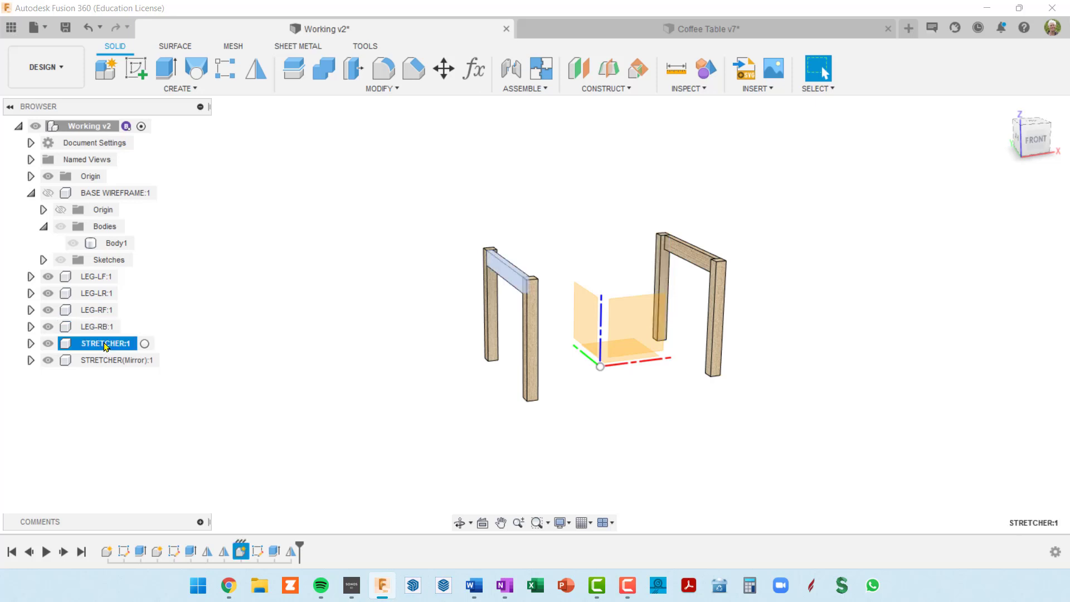
double_click(105, 345)
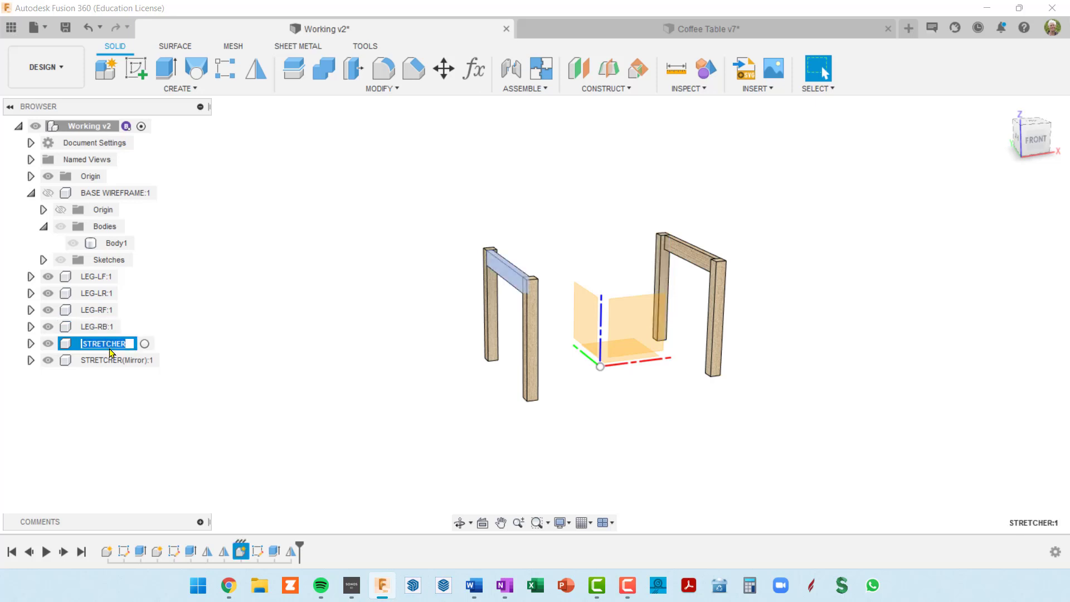
key("Right")
key("Return")
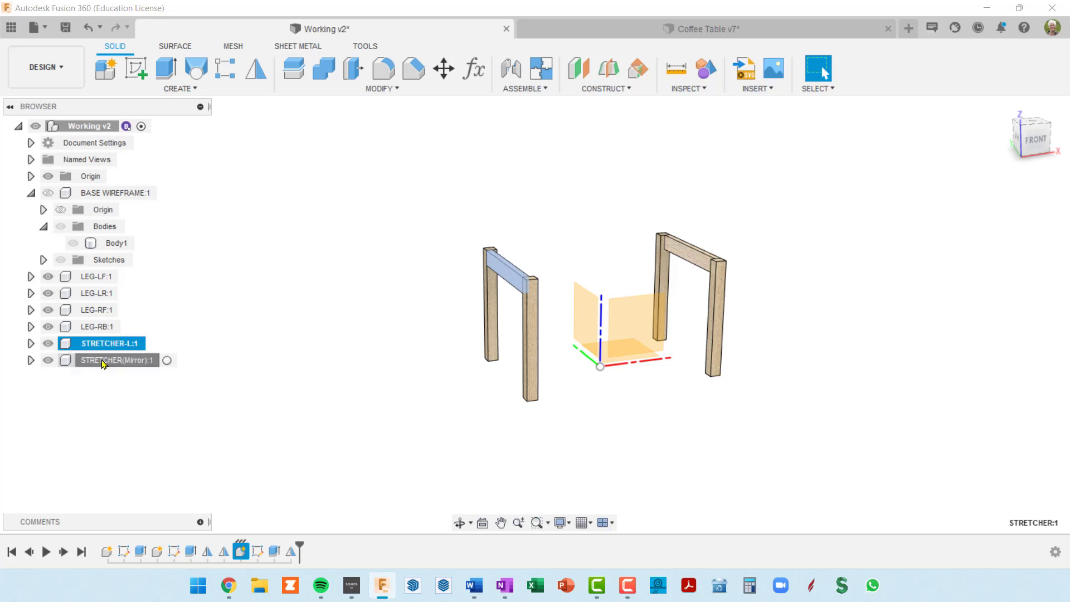
Step: Rename the mirrored stretcher component between the right legs as STRETCHER-R and clear the selection
double_click(105, 360)
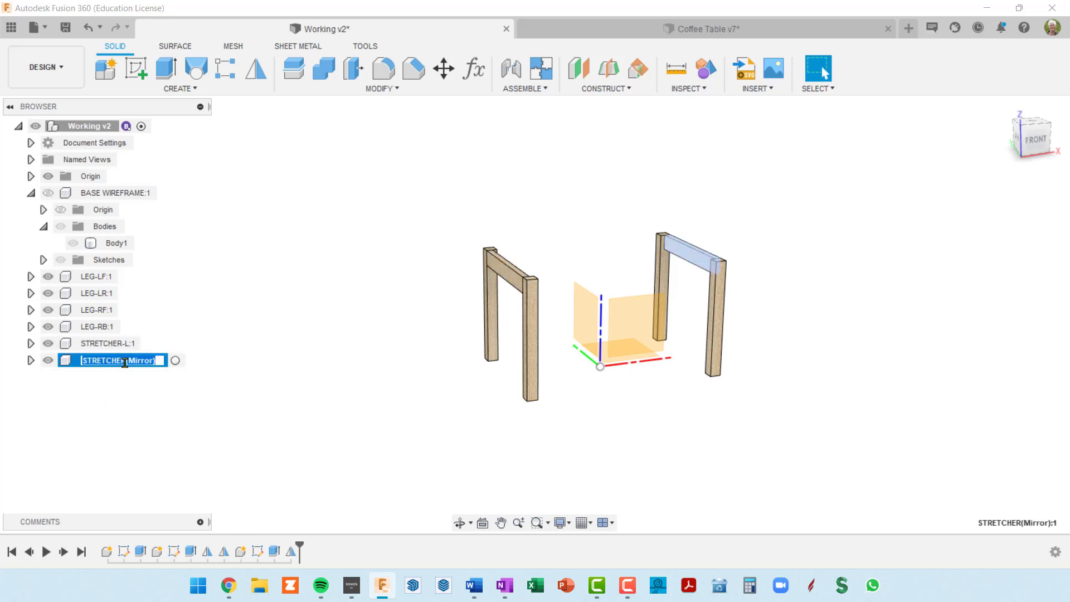
left_click_drag(129, 360, 135, 358)
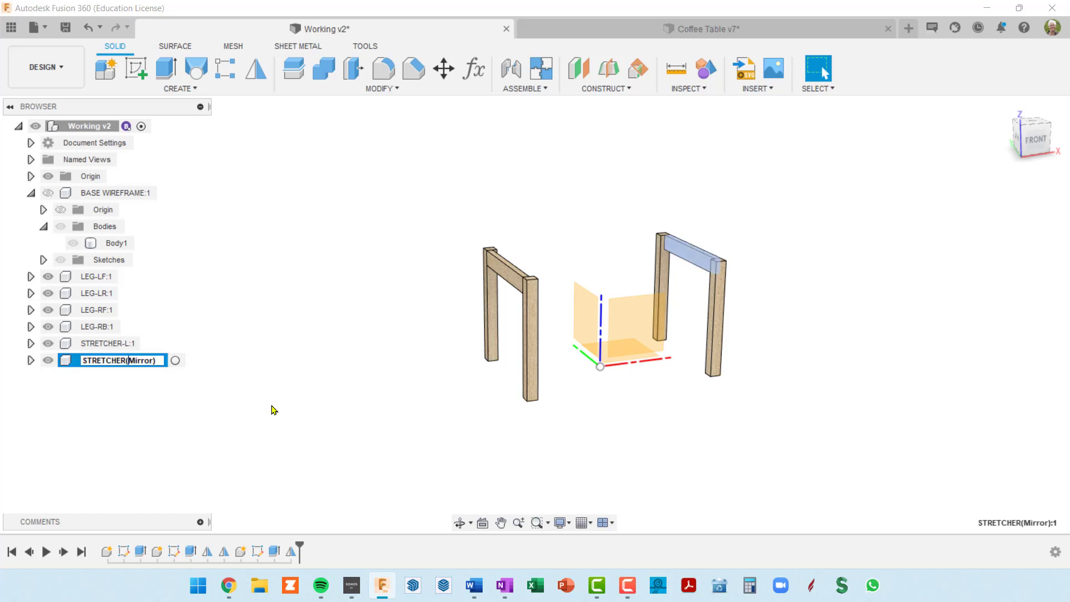
key("shift+End")
type("-")
key("Return")
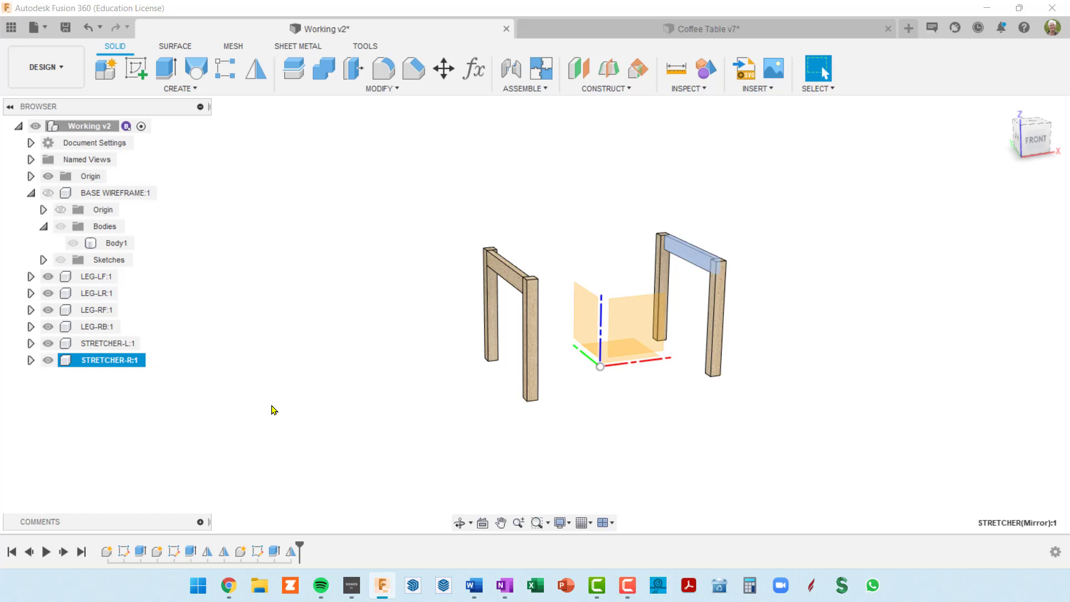
middle_click_drag(644, 353, 558, 357, "shift")
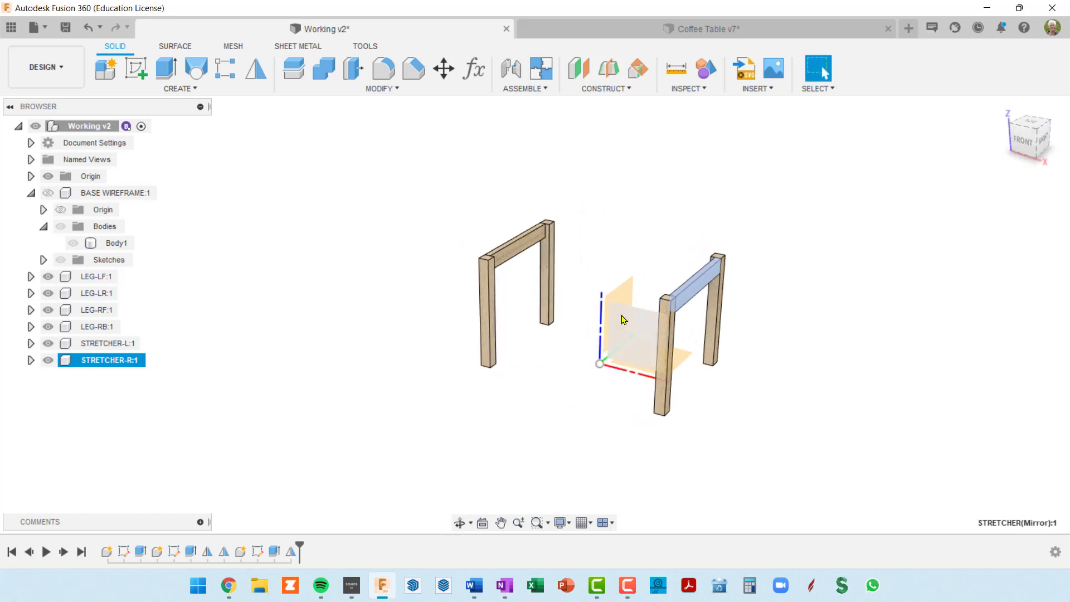
left_click(668, 210)
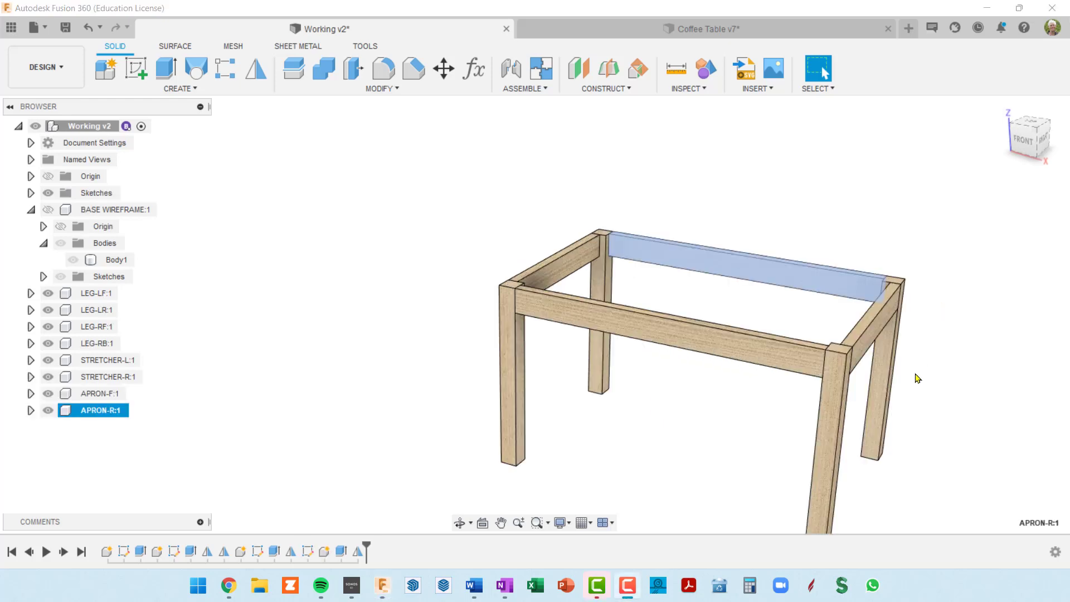
Step: Create and activate a new standard internal component named ARCH
middle_click_drag(916, 373, 777, 283, "shift")
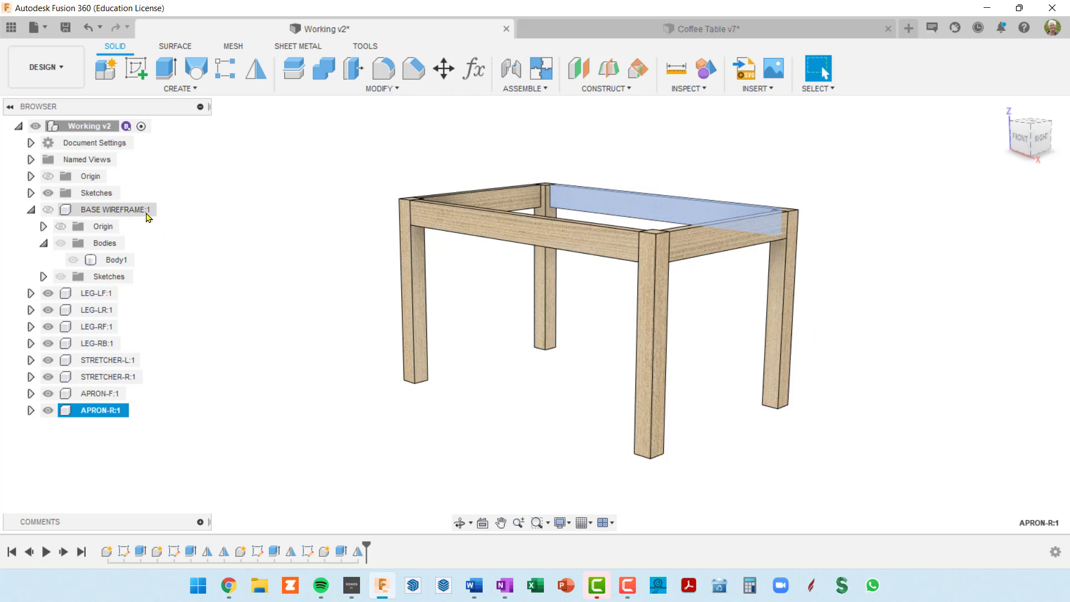
left_click(100, 71)
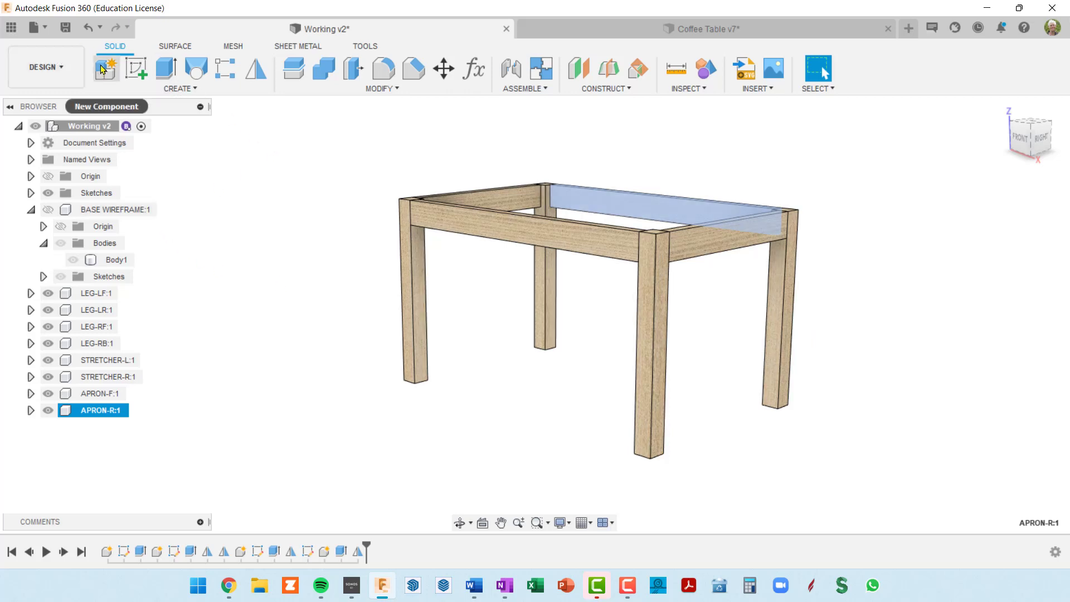
left_click(101, 68)
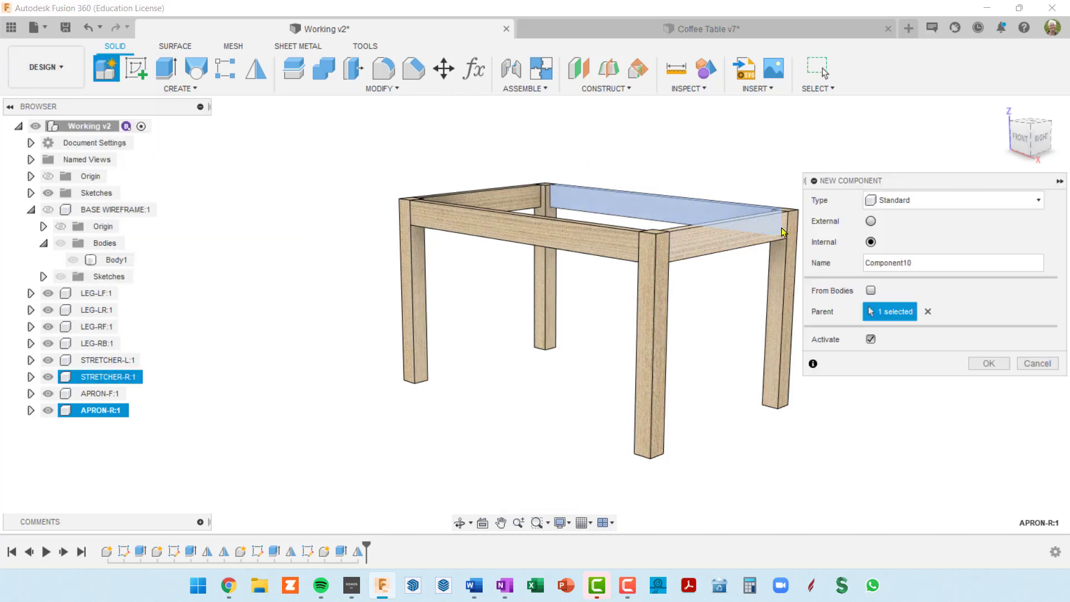
left_click_drag(926, 267, 828, 275)
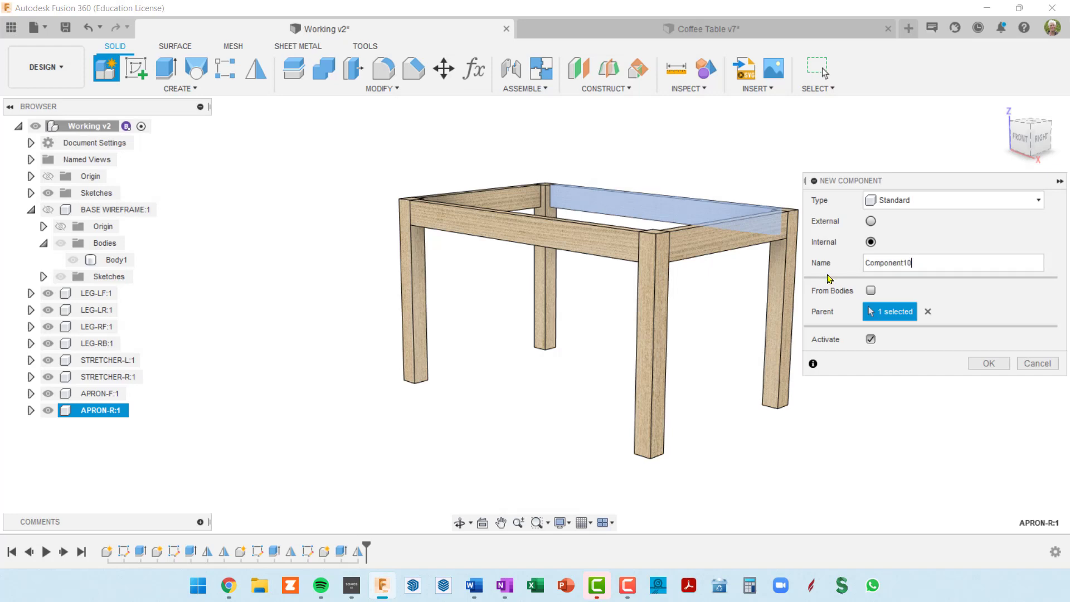
type("ARCH")
key("Return")
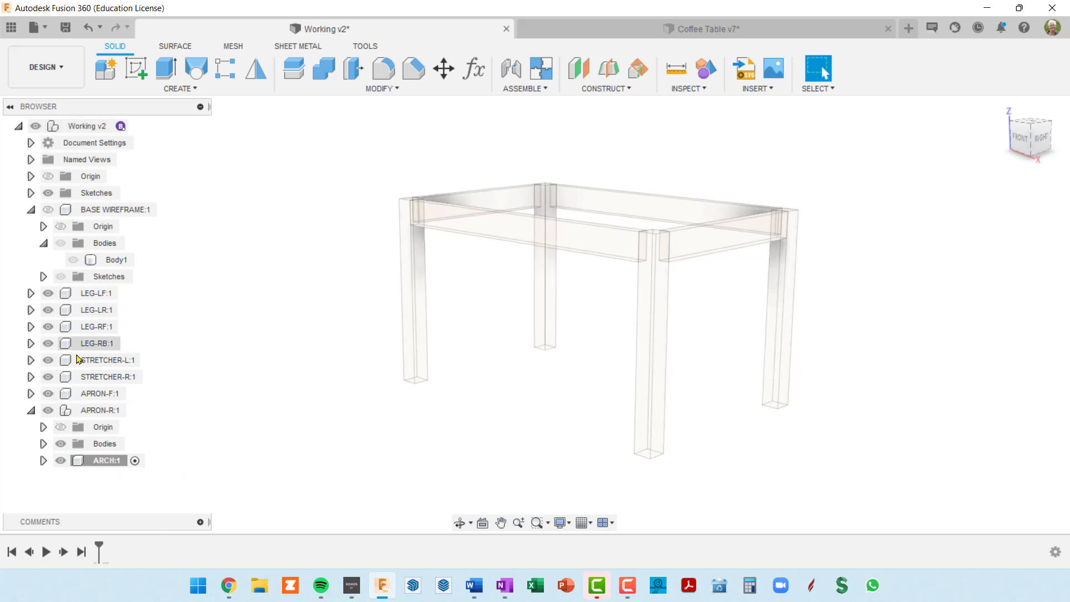
Step: Move the ARCH component out of APRON-R to the top level of the assembly and collapse APRON-R
left_click(103, 465)
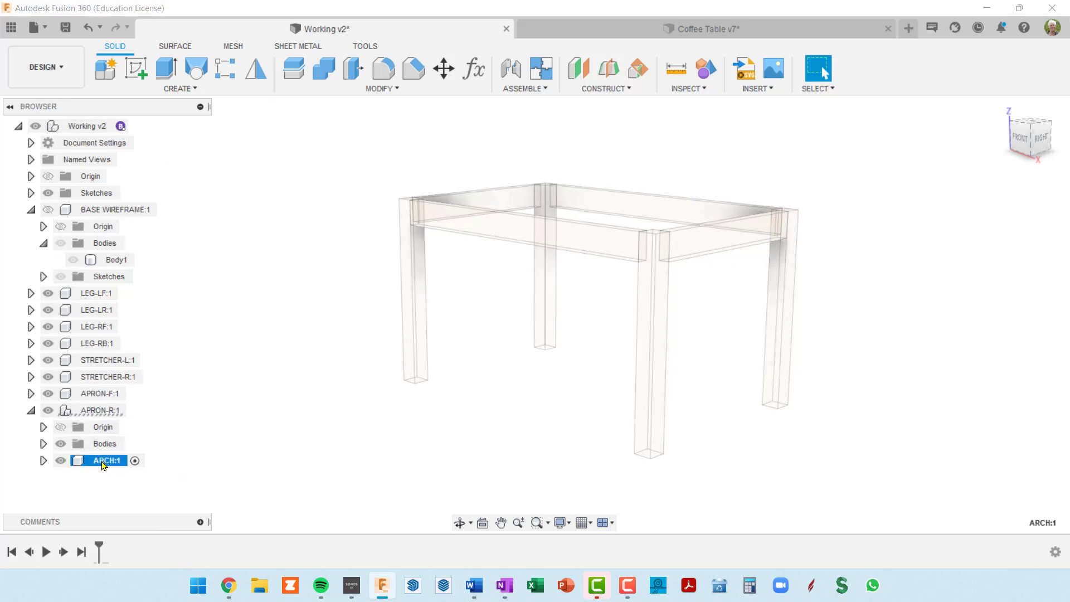
left_click_drag(103, 465, 93, 127)
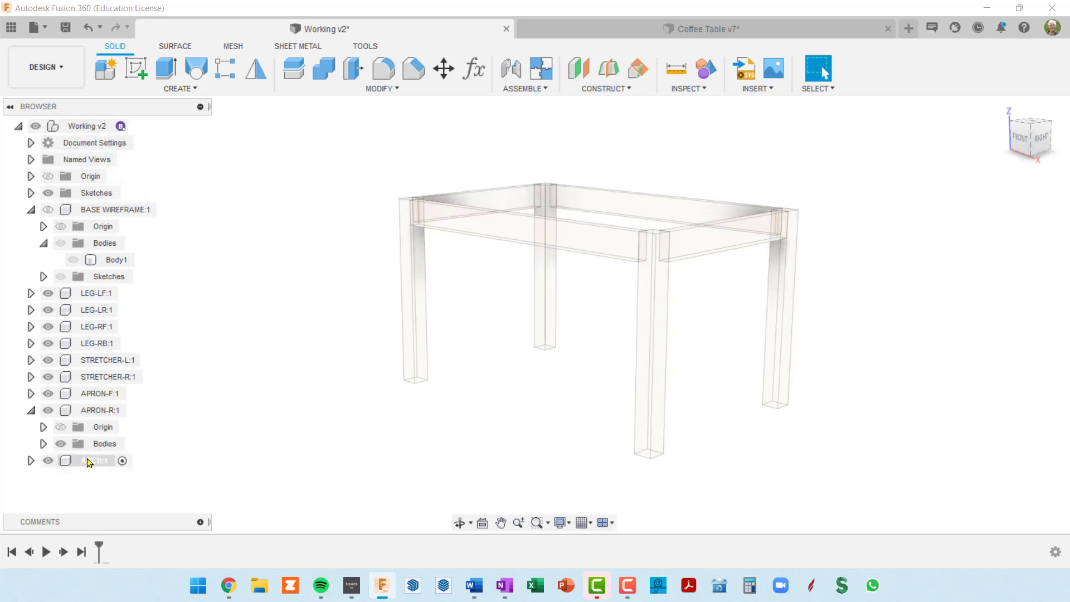
left_click(31, 410)
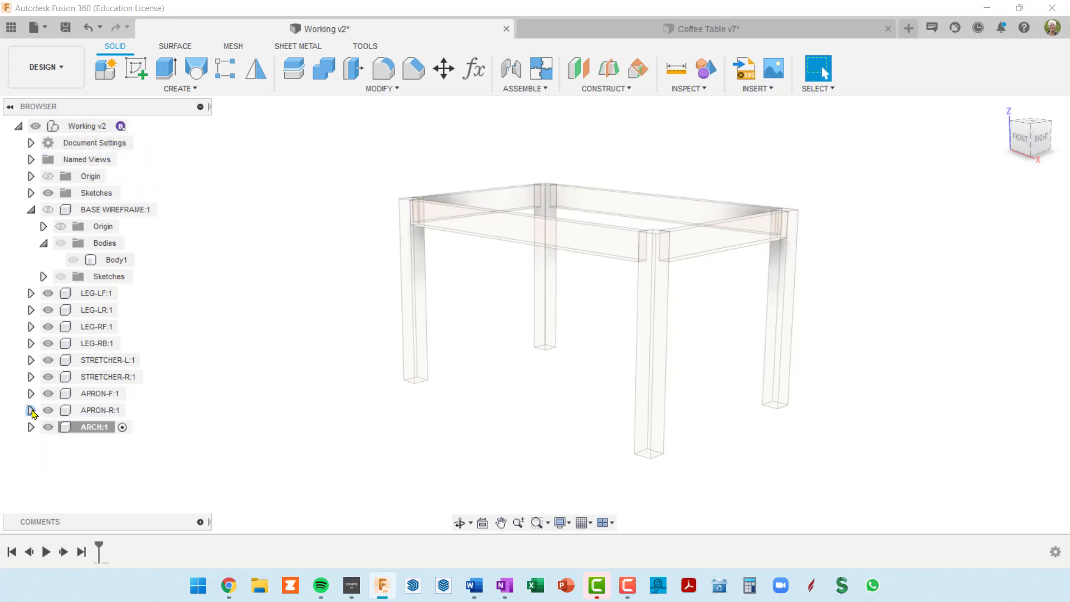
Step: Start a sketch in the ARCH component on the outer left face of the rear left leg
scroll(190, 410, "down", 2)
middle_click_drag(214, 402, 461, 370, "shift")
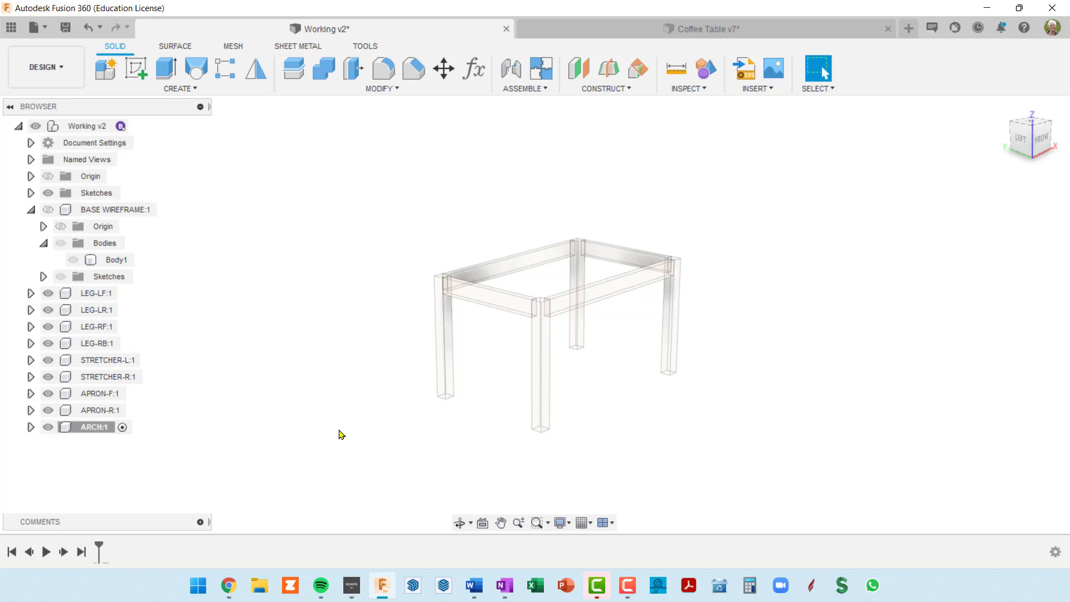
middle_click_drag(450, 392, 456, 399, "shift")
key("Escape")
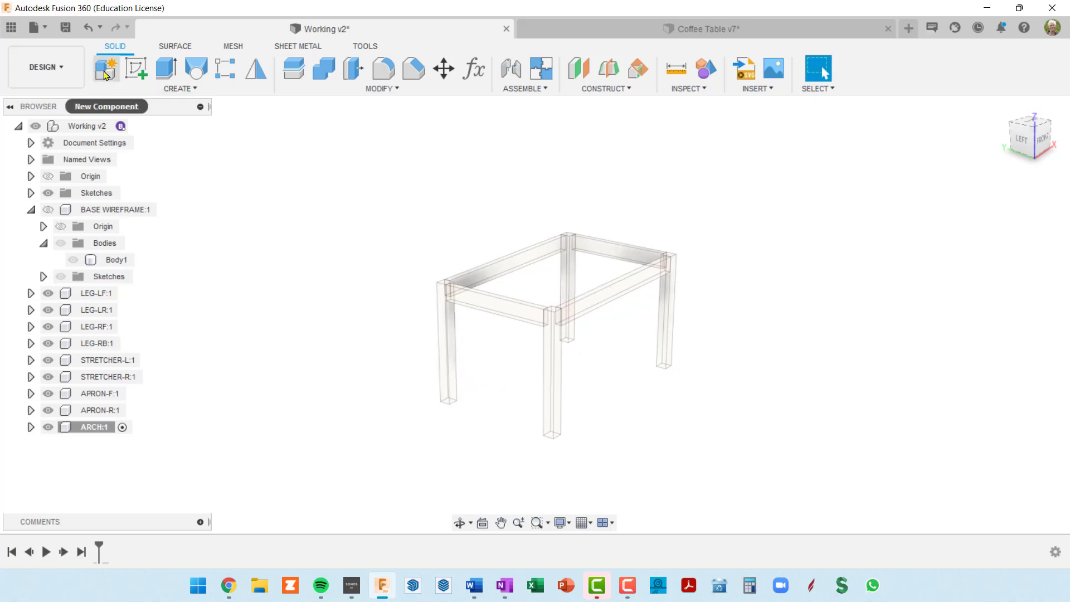
left_click(136, 69)
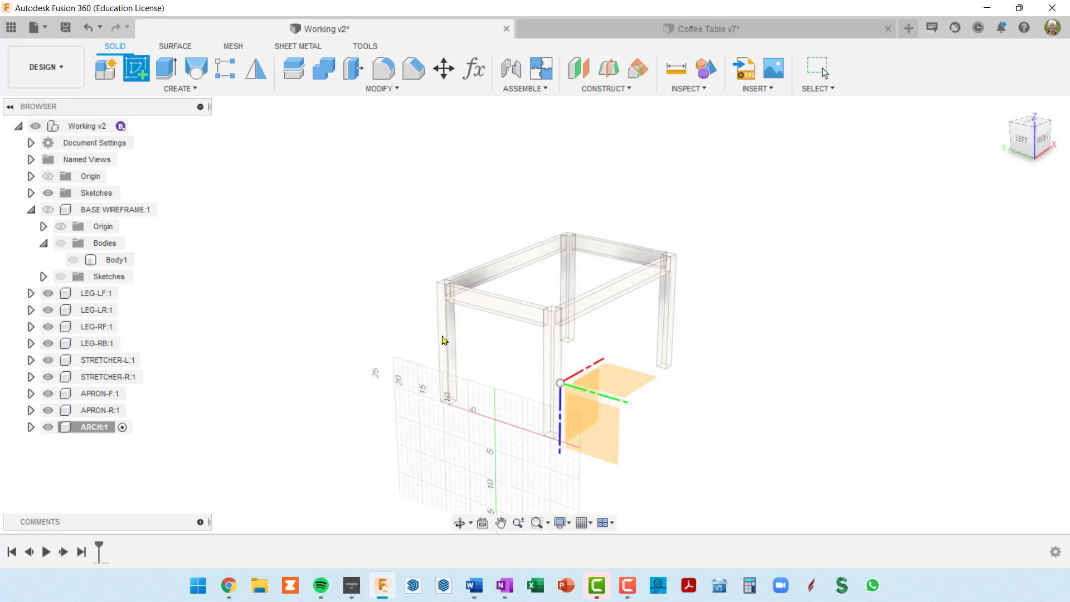
left_click(444, 340)
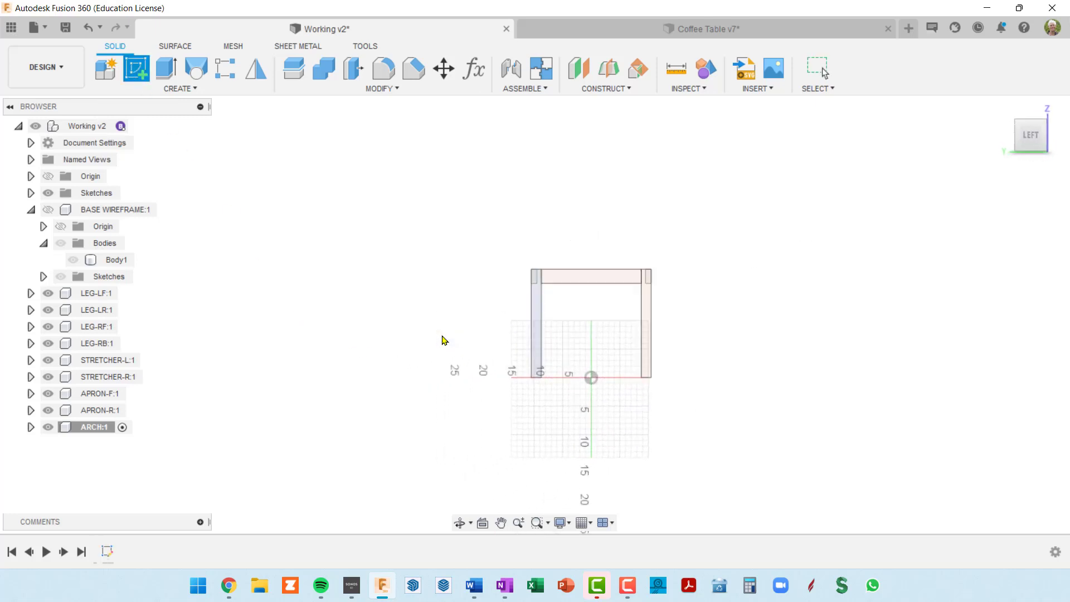
scroll(587, 384, "up", 3)
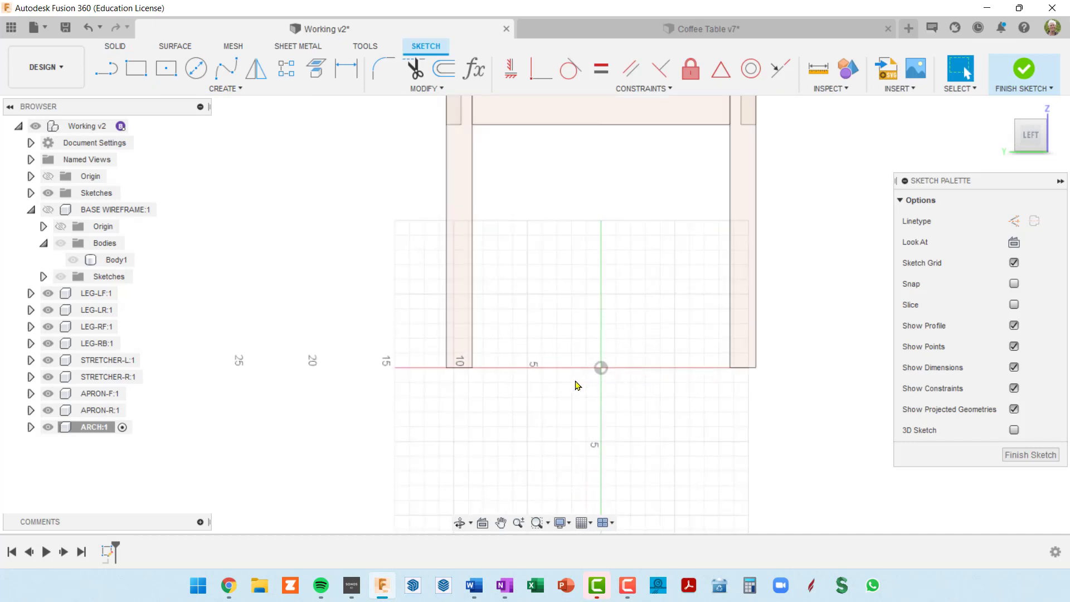
middle_click_drag(570, 381, 505, 422)
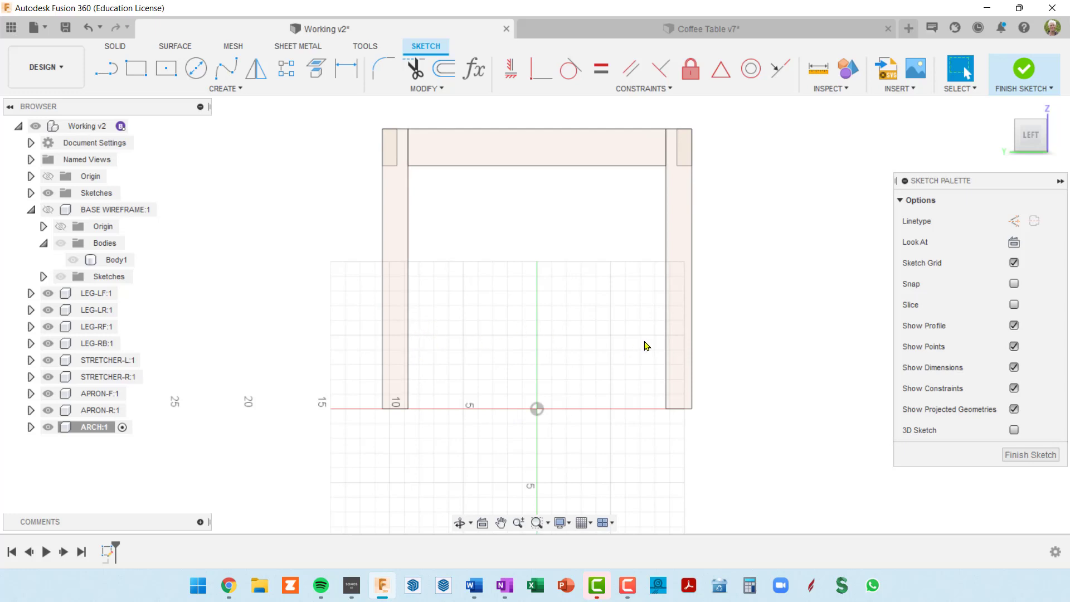
middle_click_drag(641, 347, 574, 341)
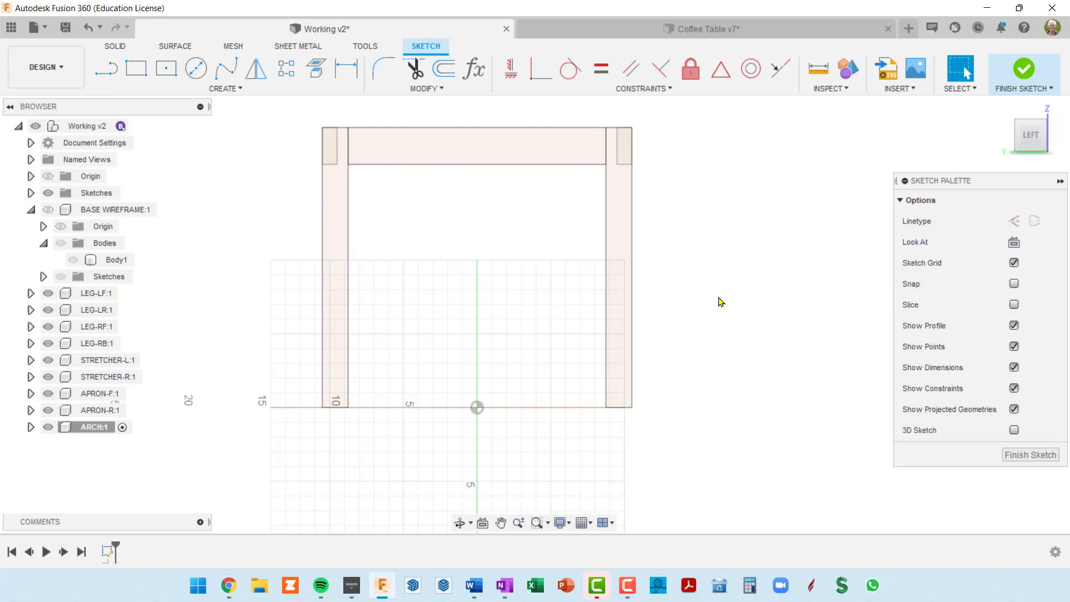
Step: Add a user parameter named archWid in inches with the expression 3 3/4"
key("shift+p")
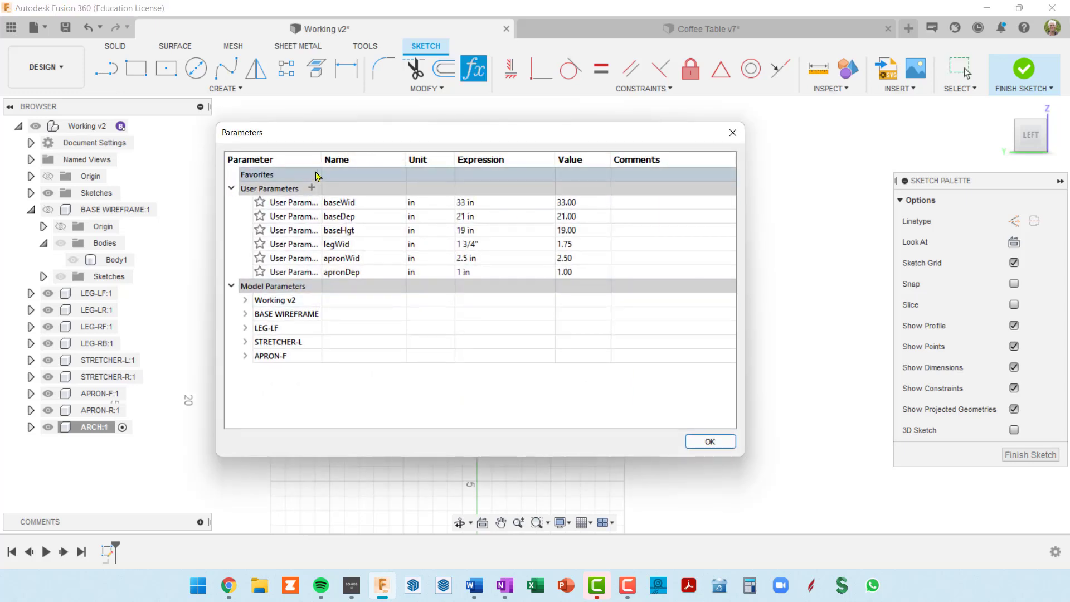
left_click(311, 188)
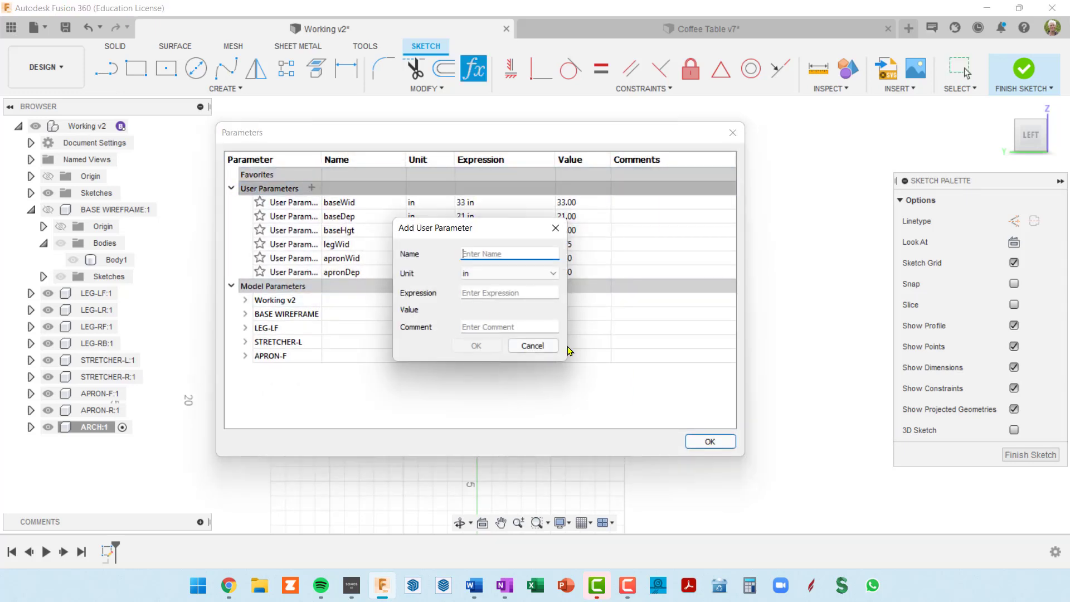
type("archW")
key("Tab")
key("Tab")
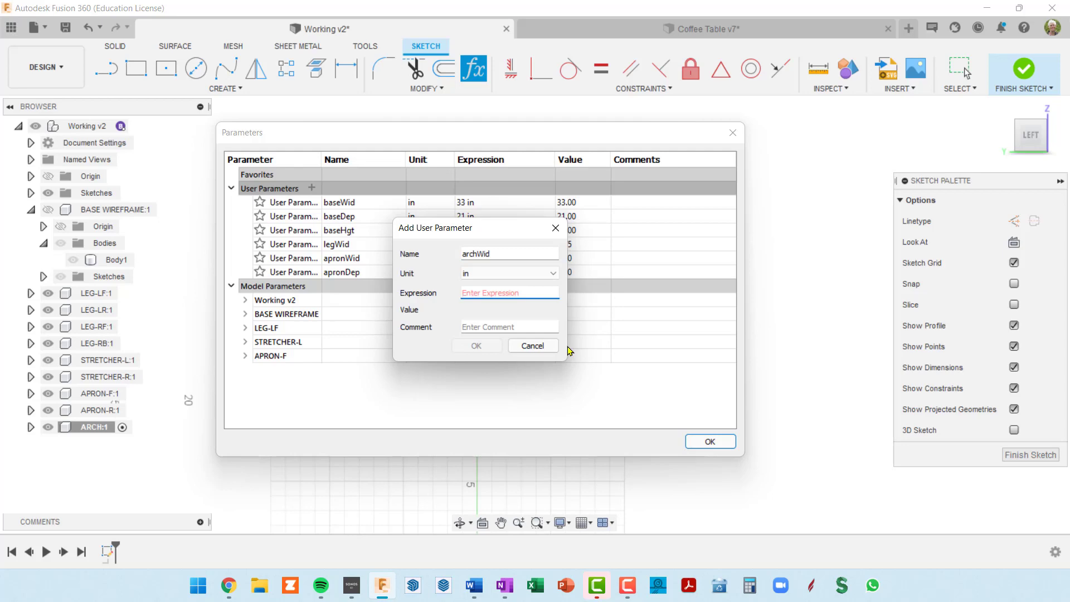
type("3 3/4")
key("Return")
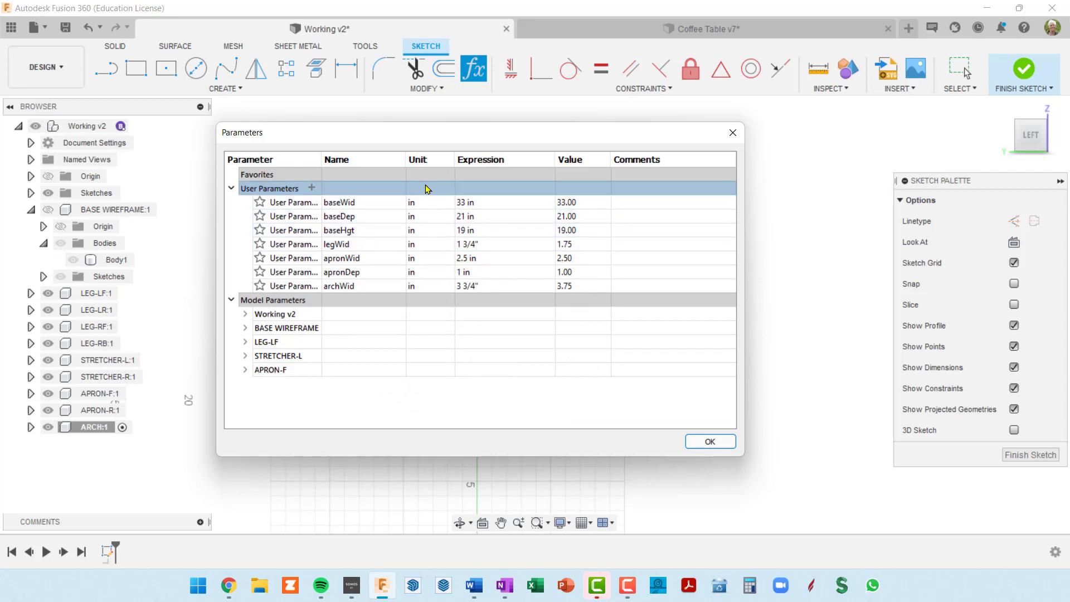
Step: Add a user parameter named archDep with a value of 1 in
left_click(312, 188)
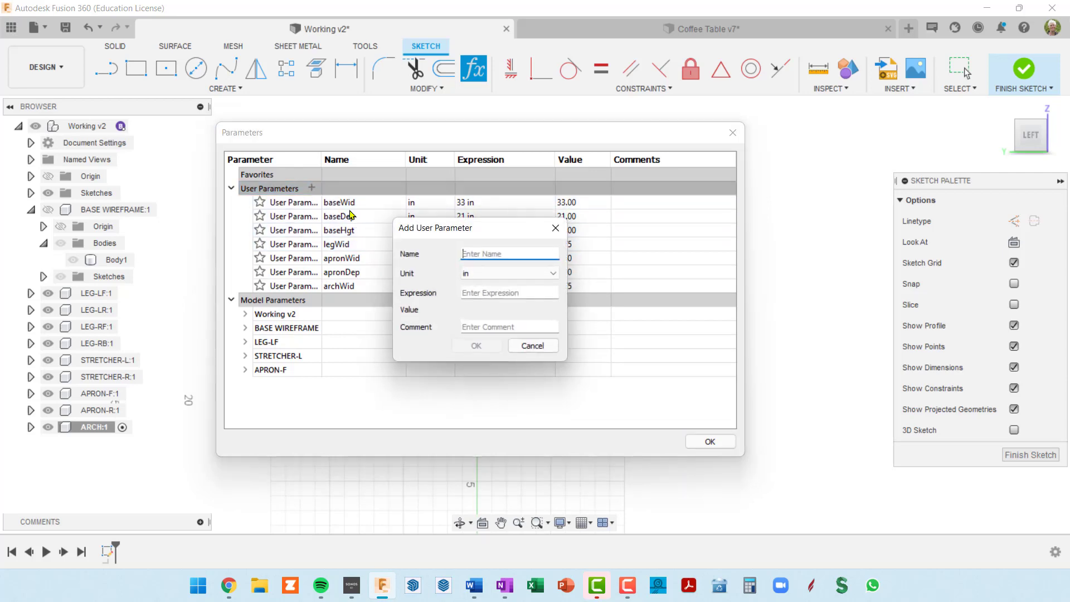
type("ar")
key("Tab")
key("Tab")
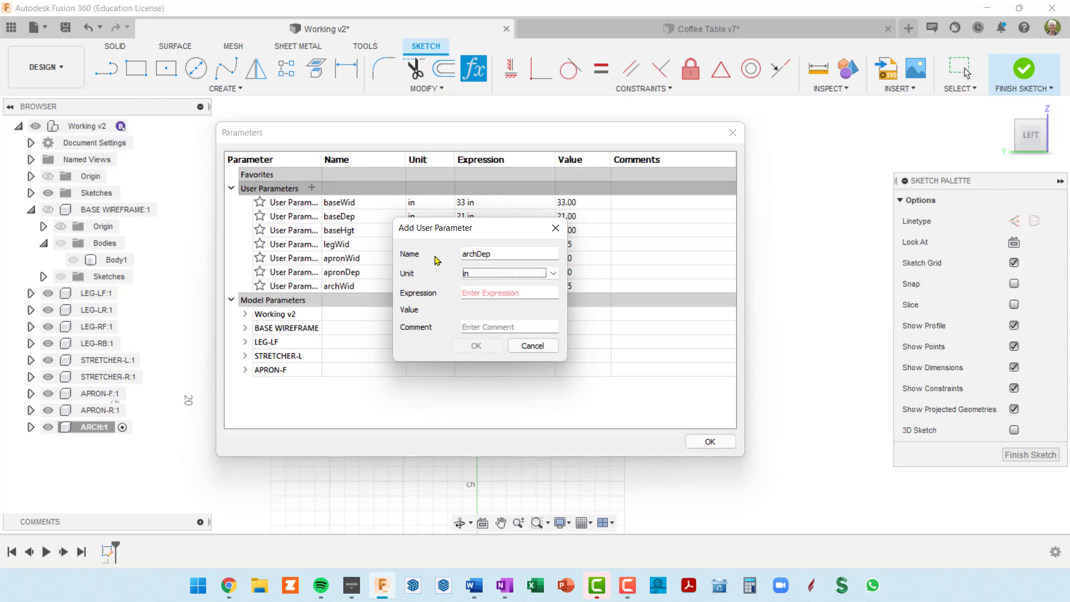
type("1")
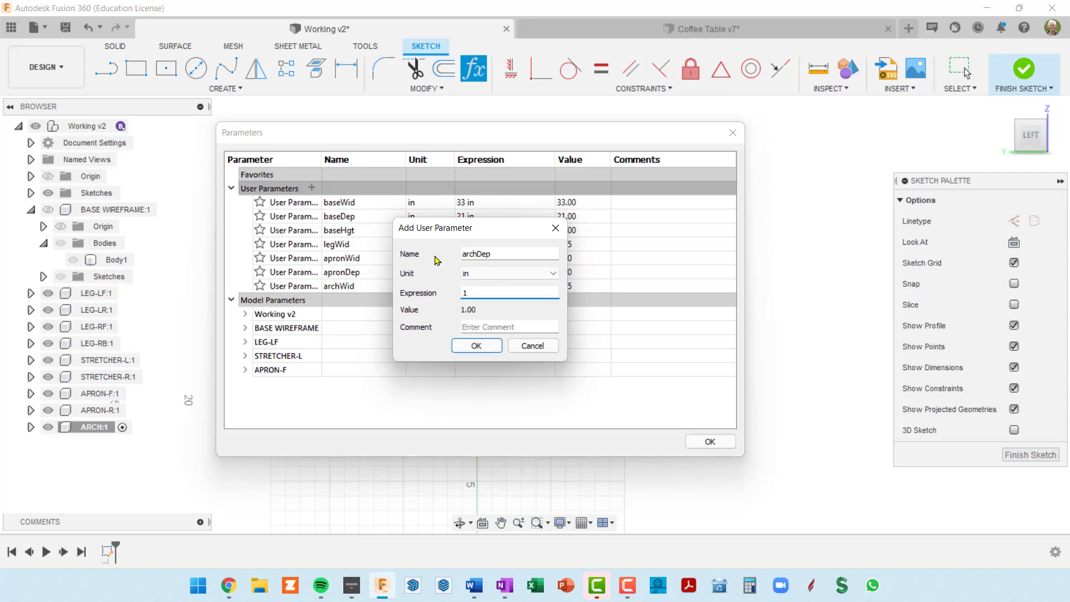
left_click(471, 346)
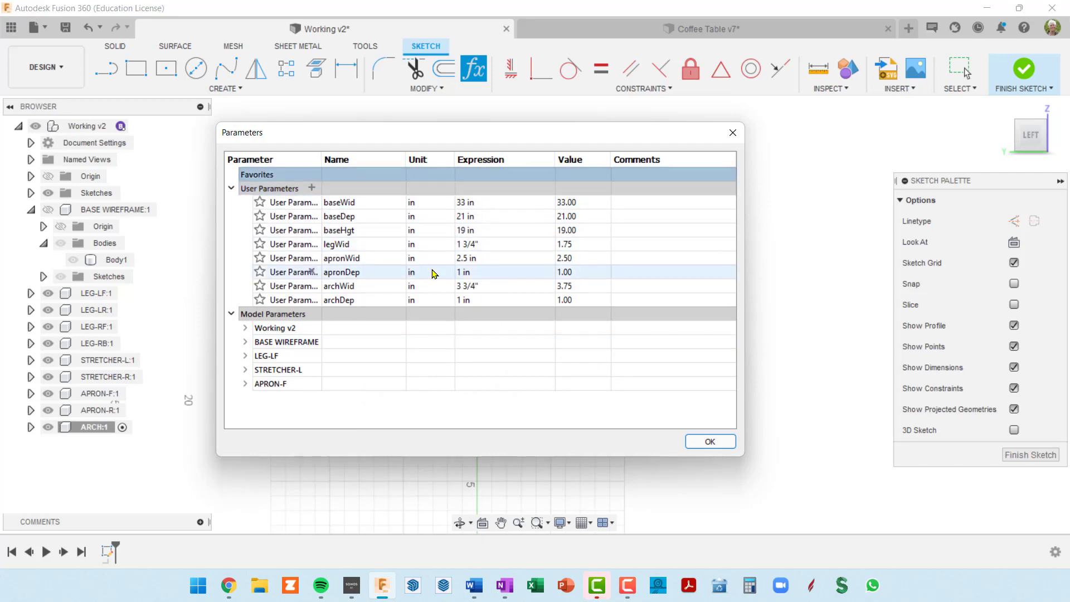
Step: Add a user parameter named archOffs with a value of 2 in
left_click(312, 188)
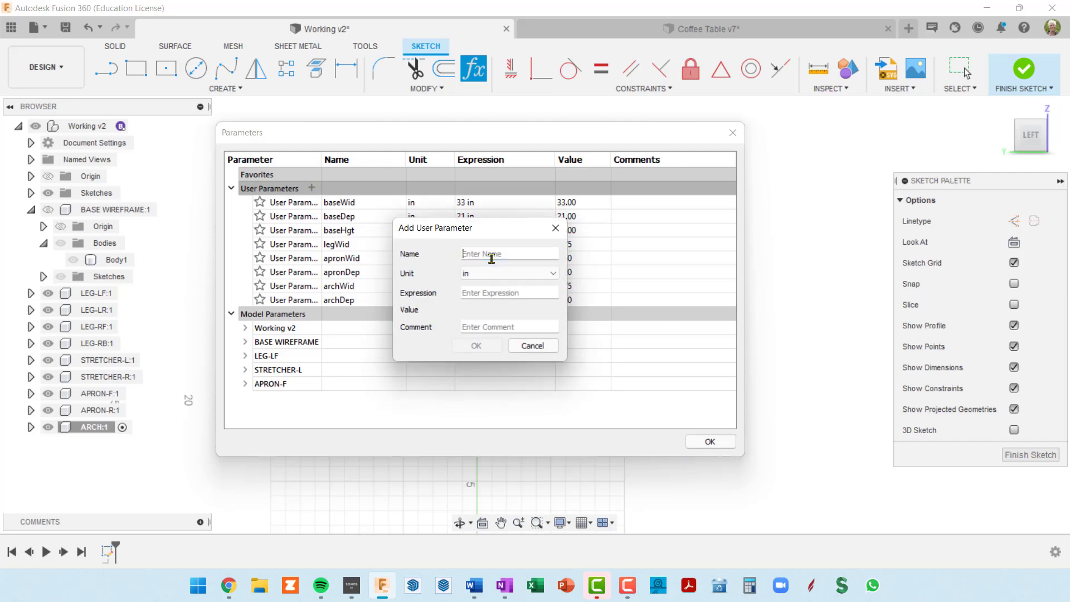
type("ar")
type("chOffse")
key("Tab")
key("Tab")
type("2")
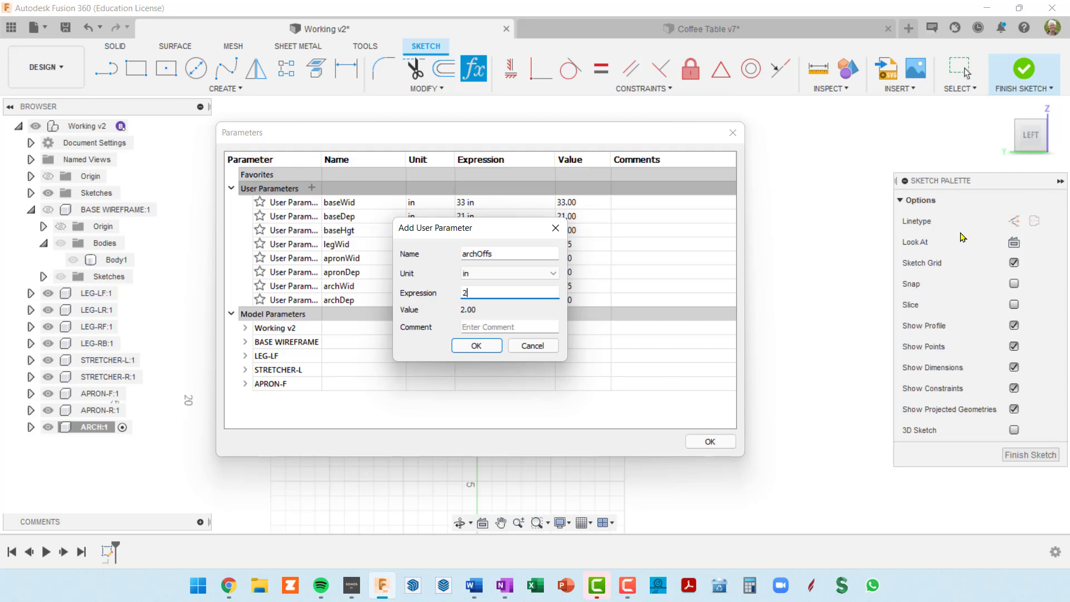
left_click(477, 346)
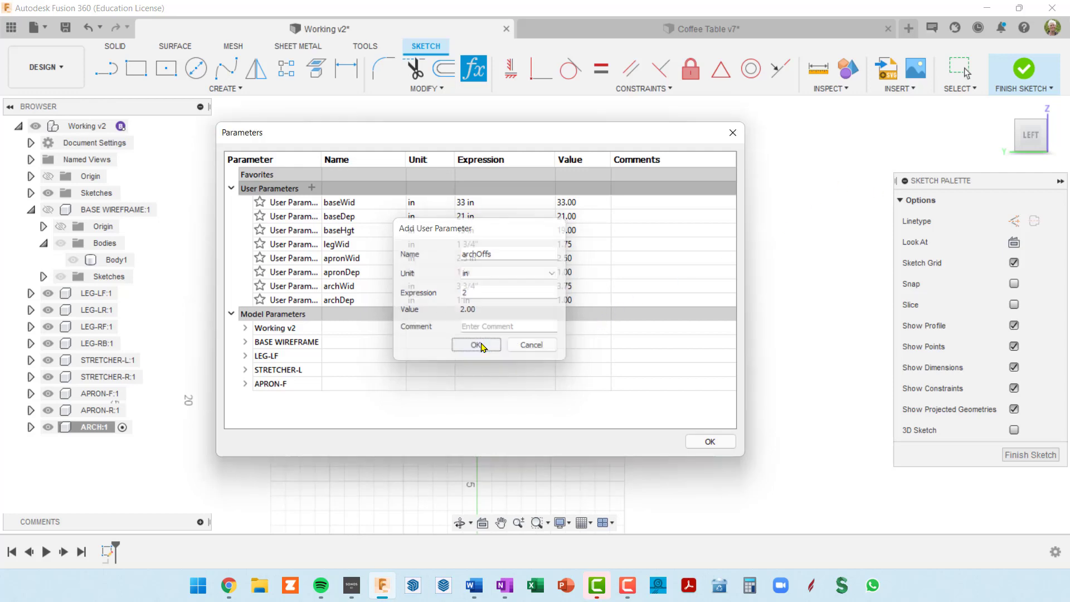
Step: Add a user parameter named archWidAtArc with a value of 2 in and close the parameter list
left_click(312, 188)
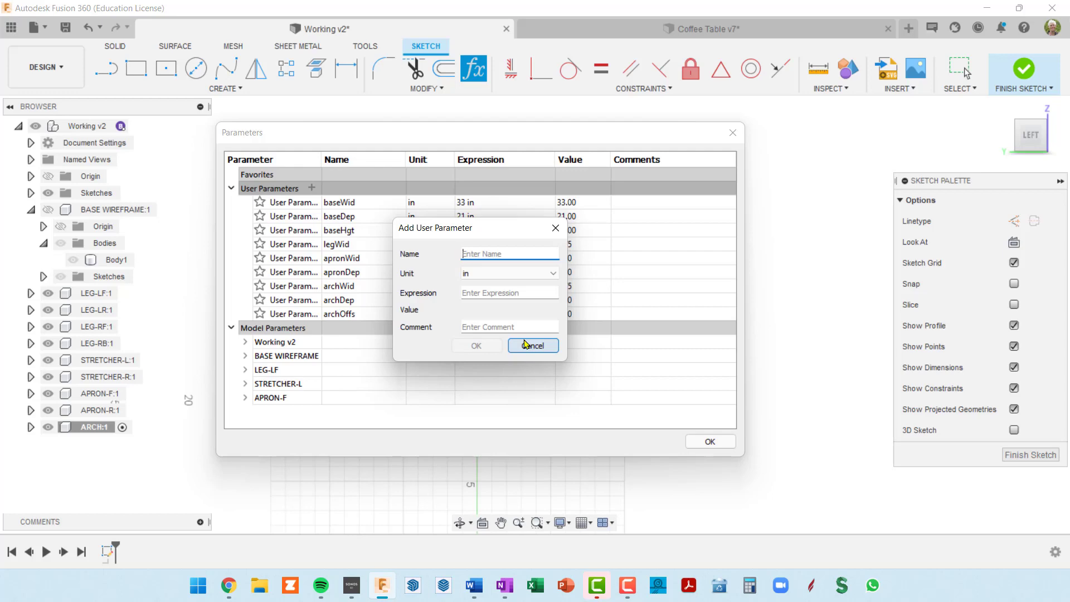
type("archWidA")
key("Tab")
key("Tab")
key("Tab")
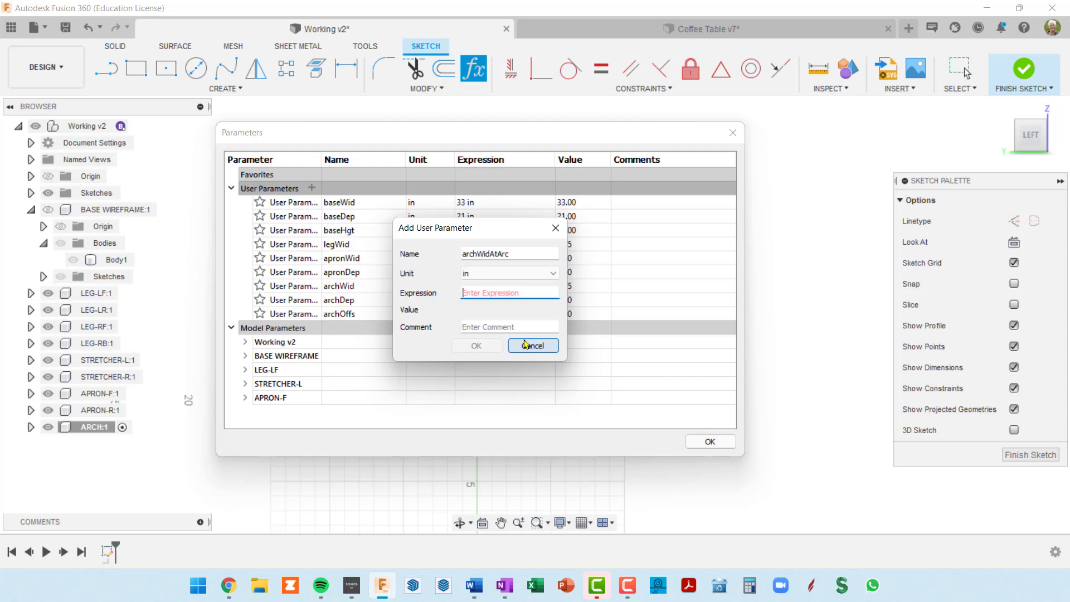
key("shift+Tab")
type("2")
key("Return")
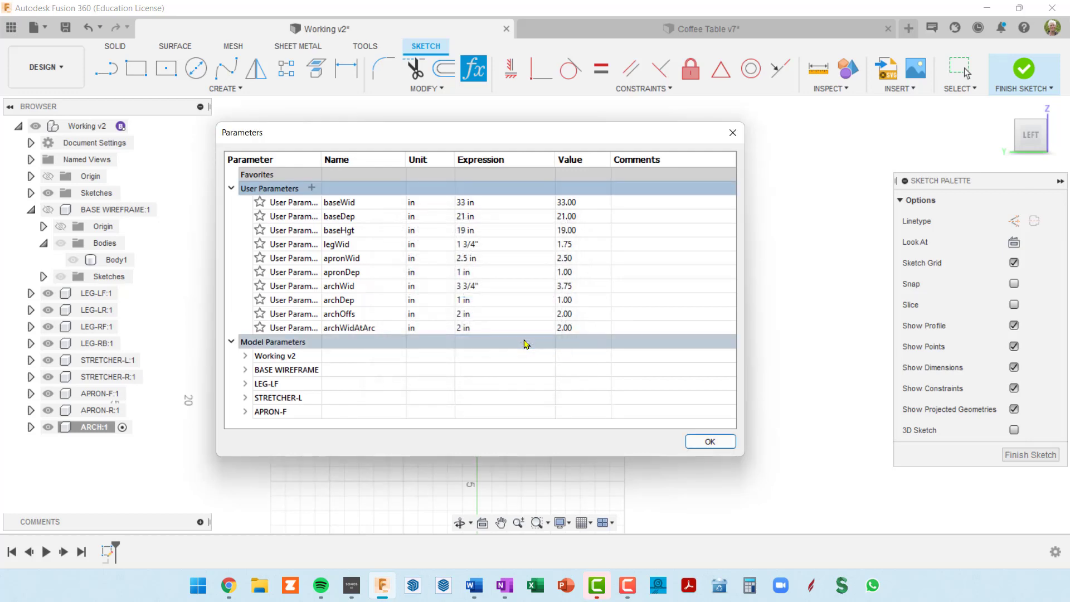
left_click(719, 443)
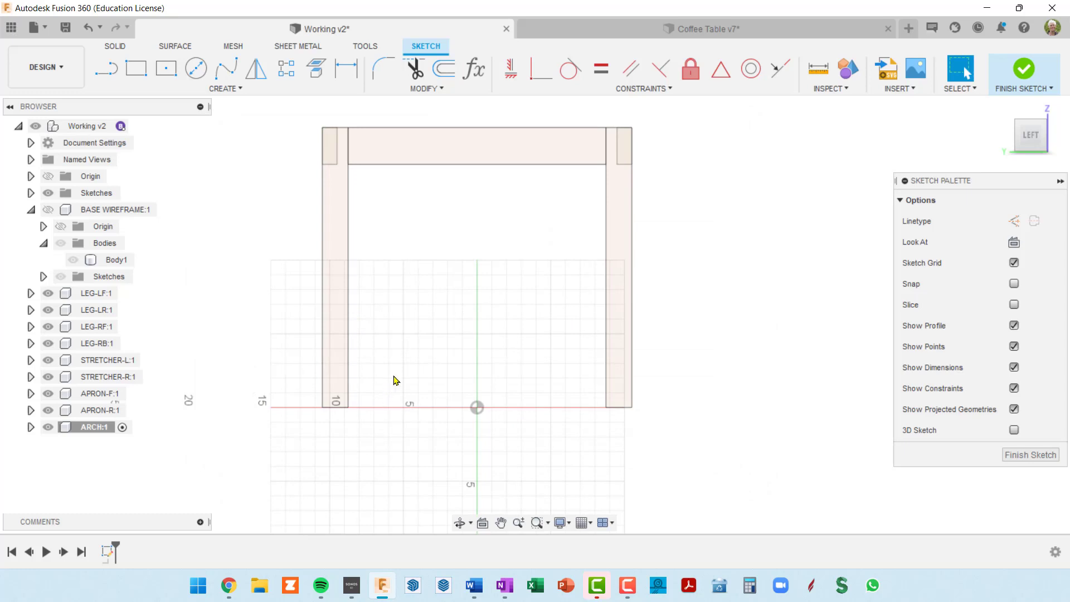
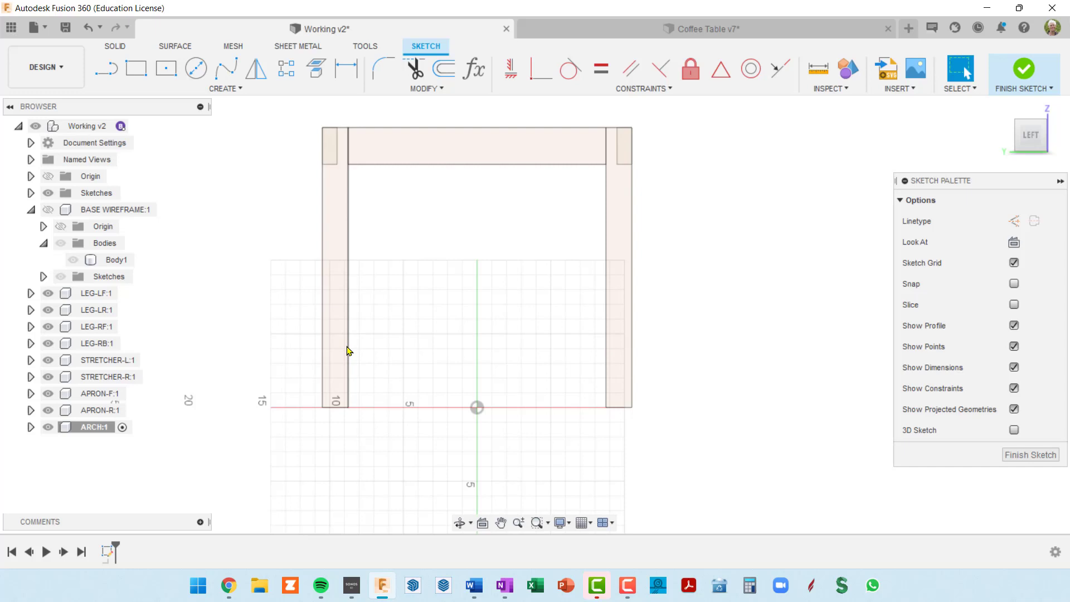
Step: Start a two-point rectangle below the legs, with its width set to baseDep - 2 * legWid
middle_click_drag(452, 461, 449, 378)
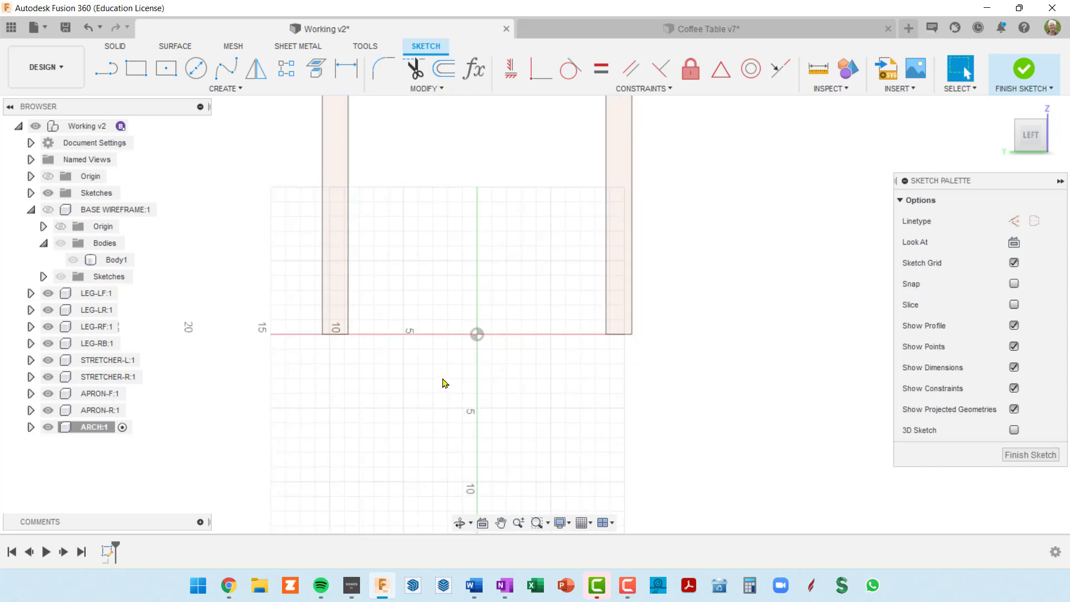
key("r")
left_click(380, 369)
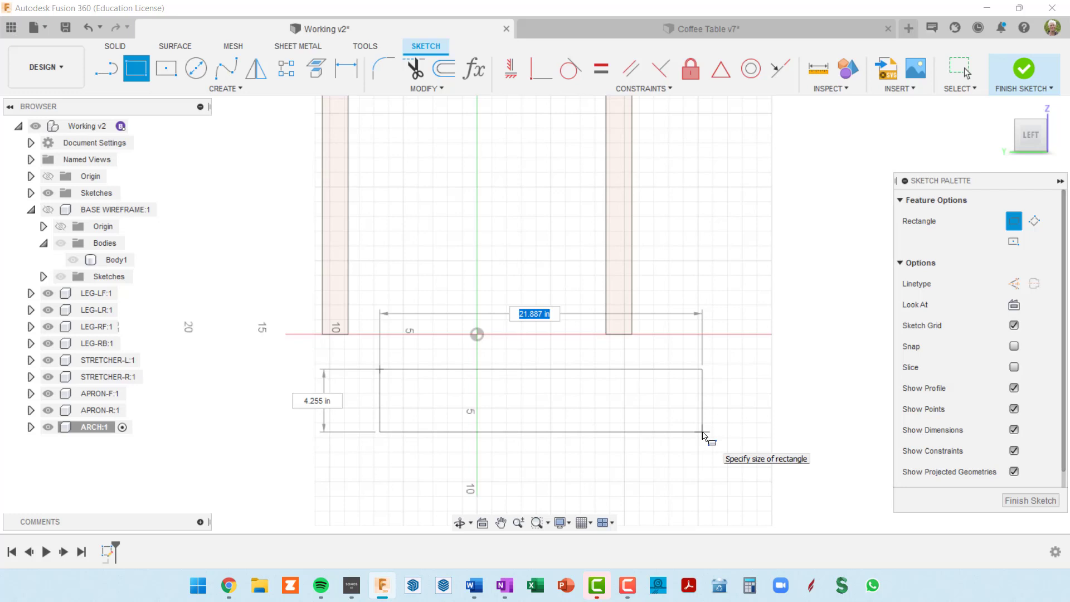
type("base")
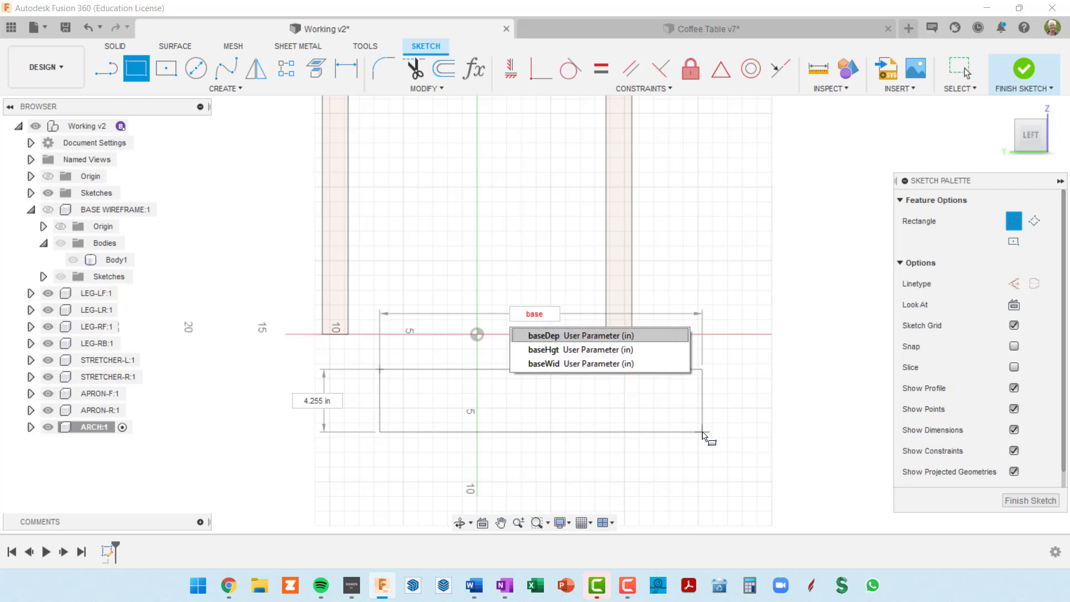
left_click(580, 336)
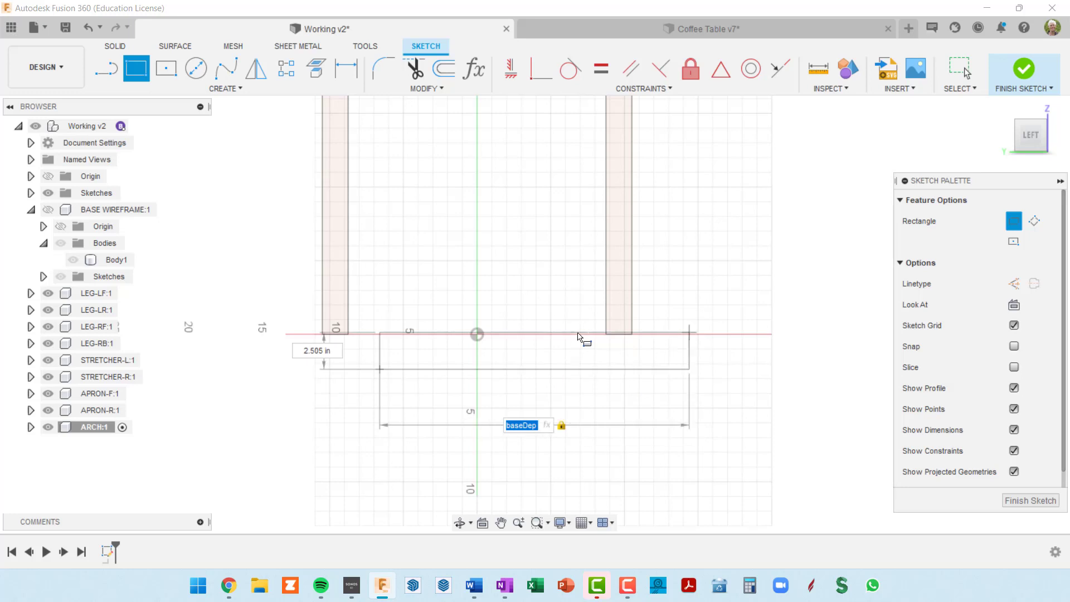
key("Right")
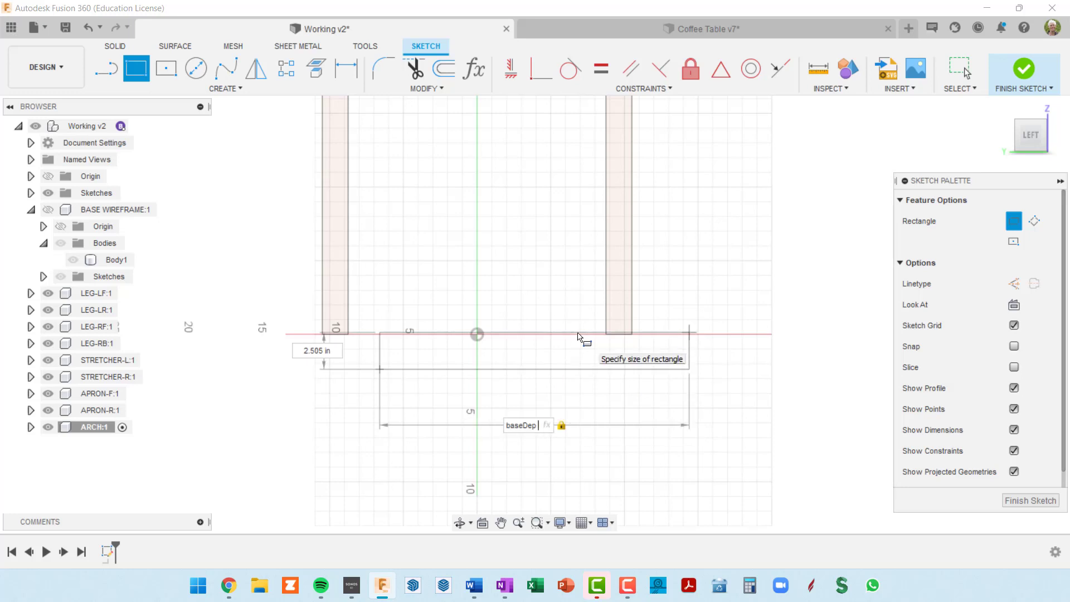
type("- 2")
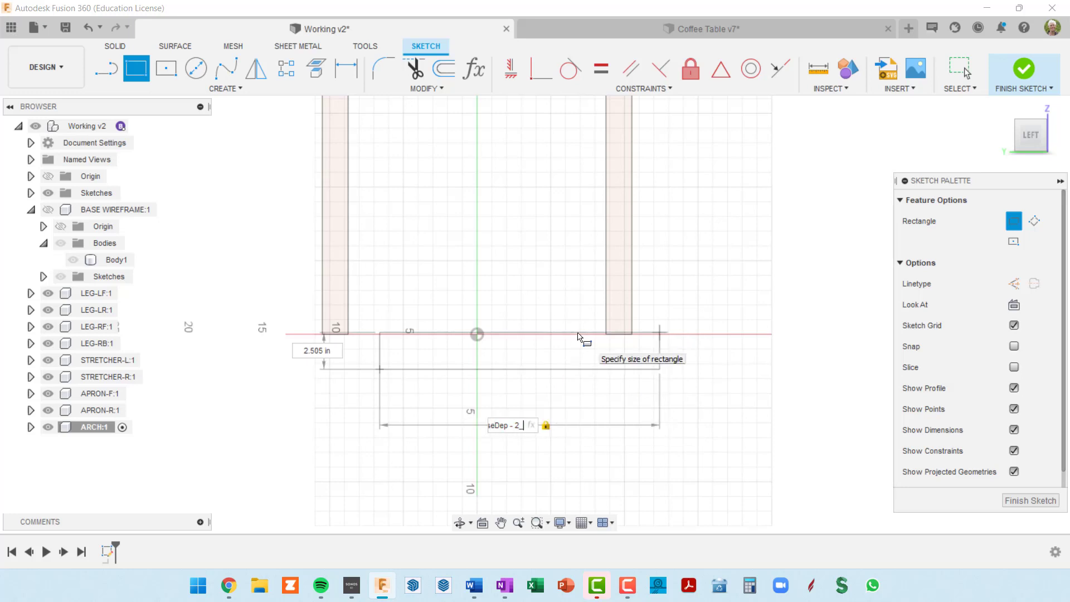
type("_legWid")
key("Delete")
type("*")
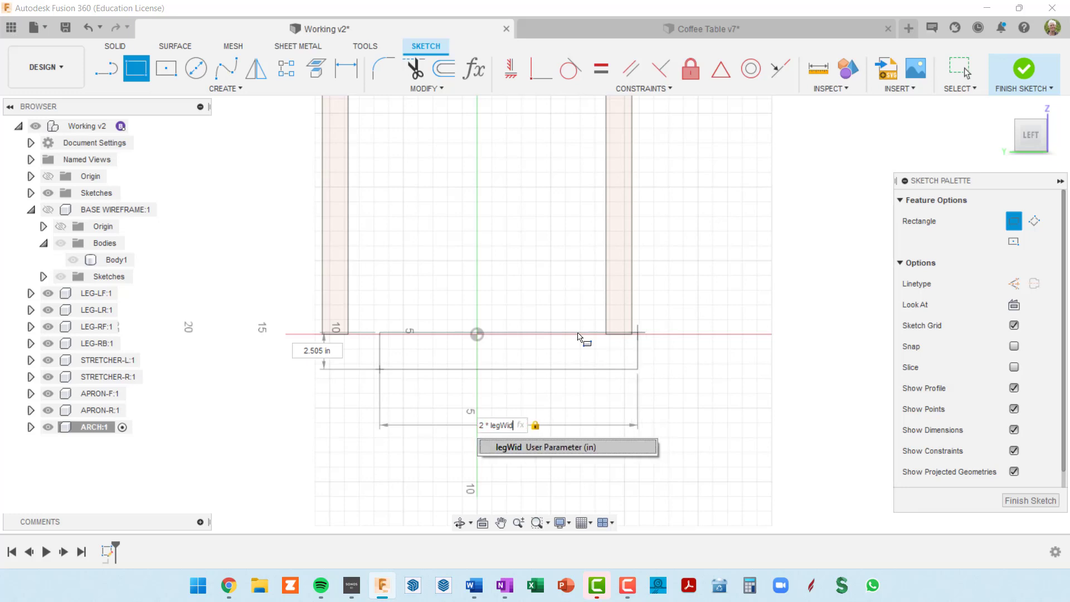
key("Home")
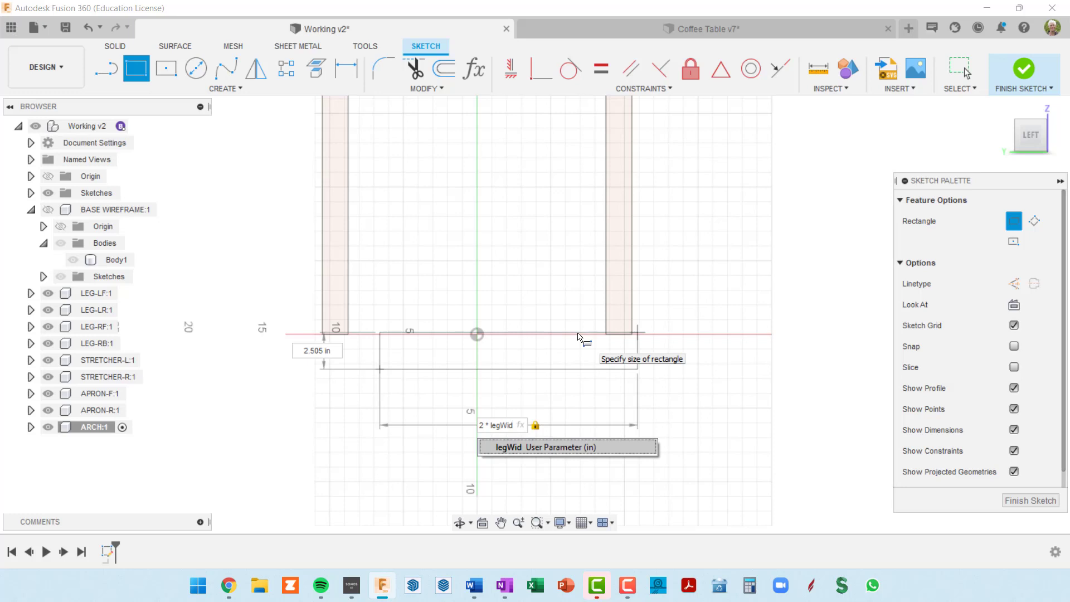
key("Return")
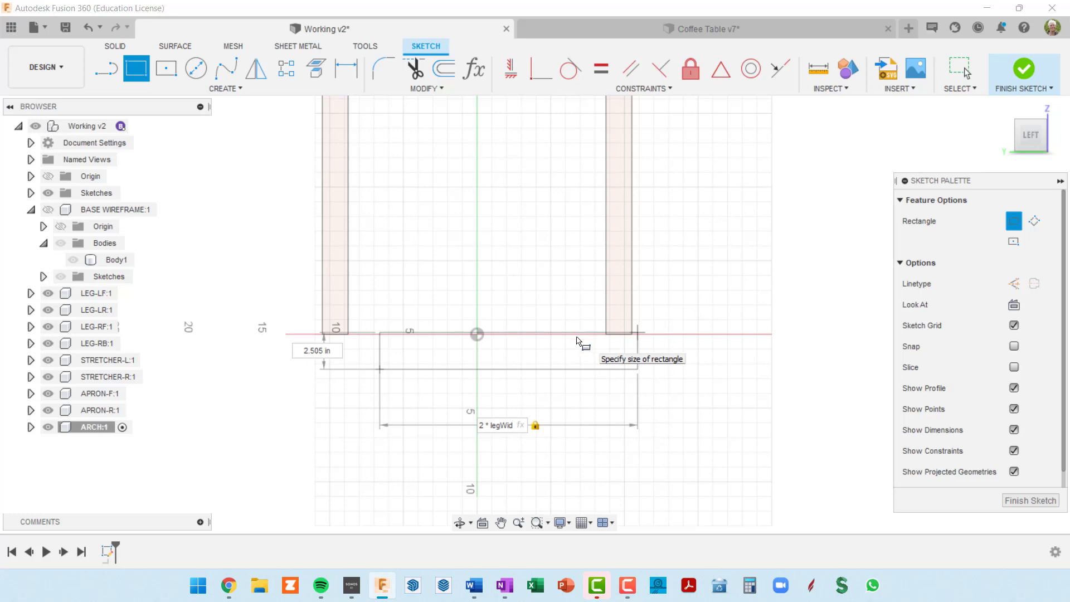
Step: Set the rectangle's height to archWid and complete the rectangle below the legs
scroll(579, 340, "up", 2)
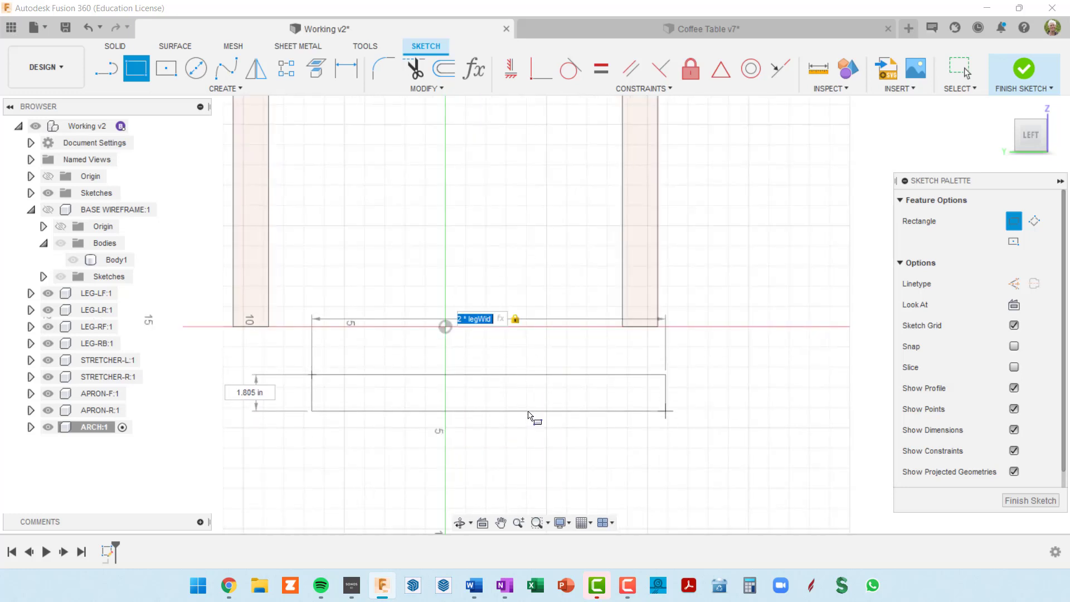
key("Tab")
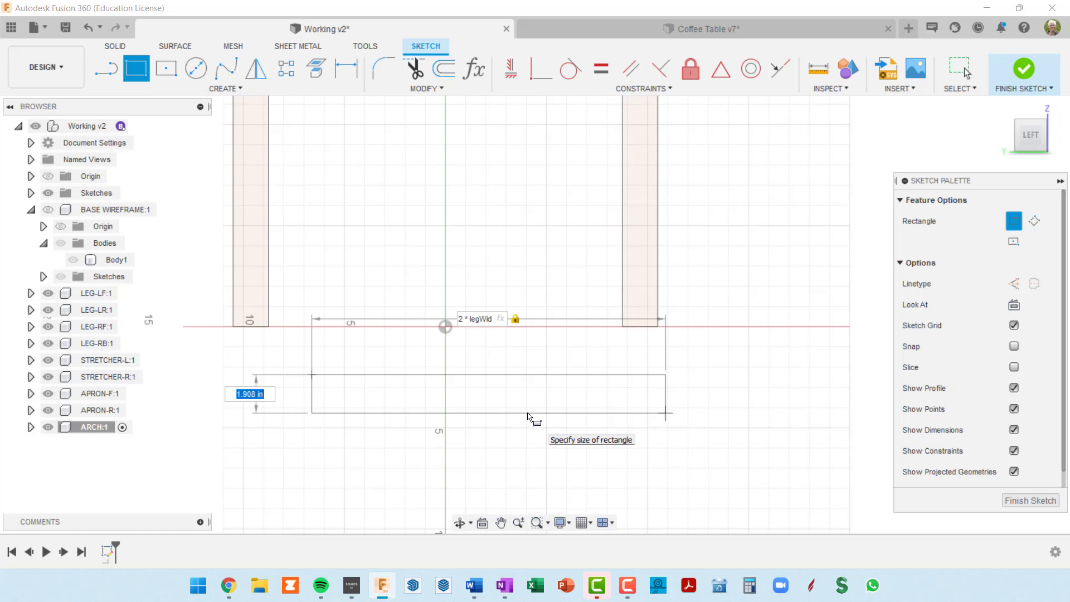
type("arch")
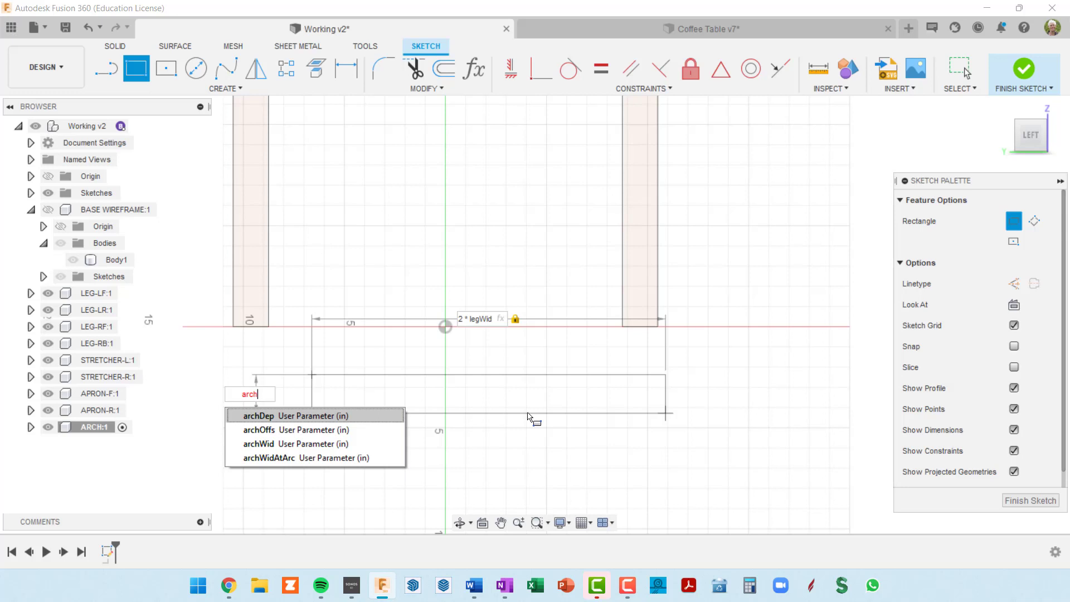
type("W")
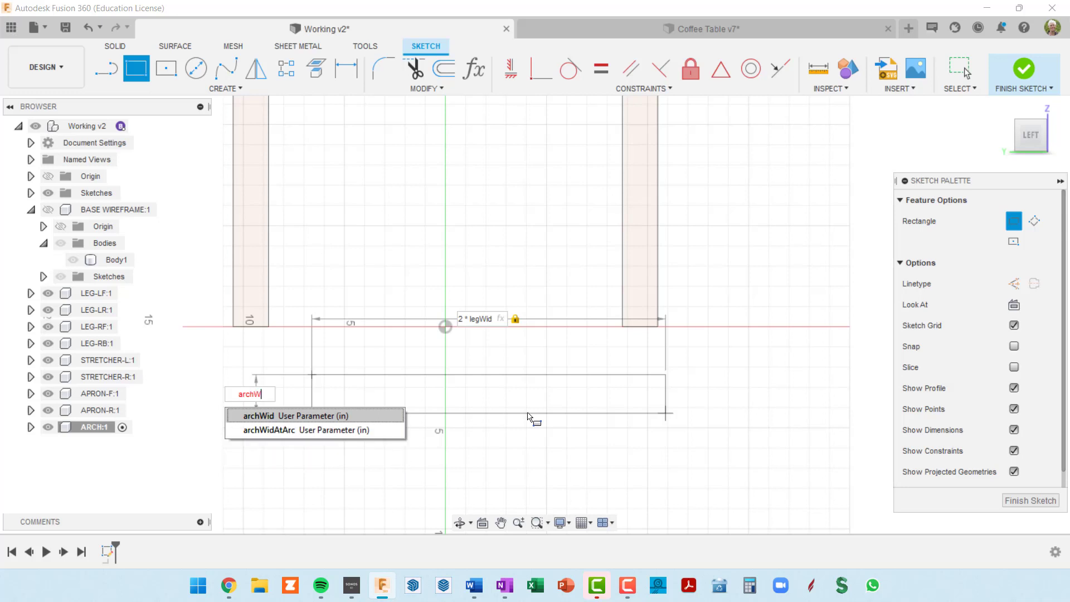
type("id")
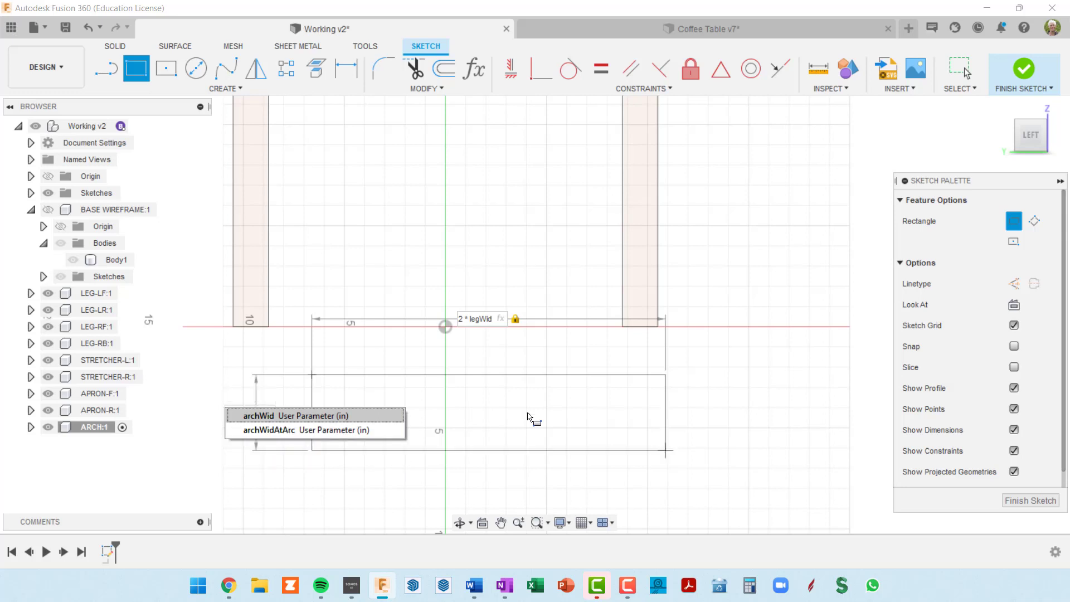
key("Return")
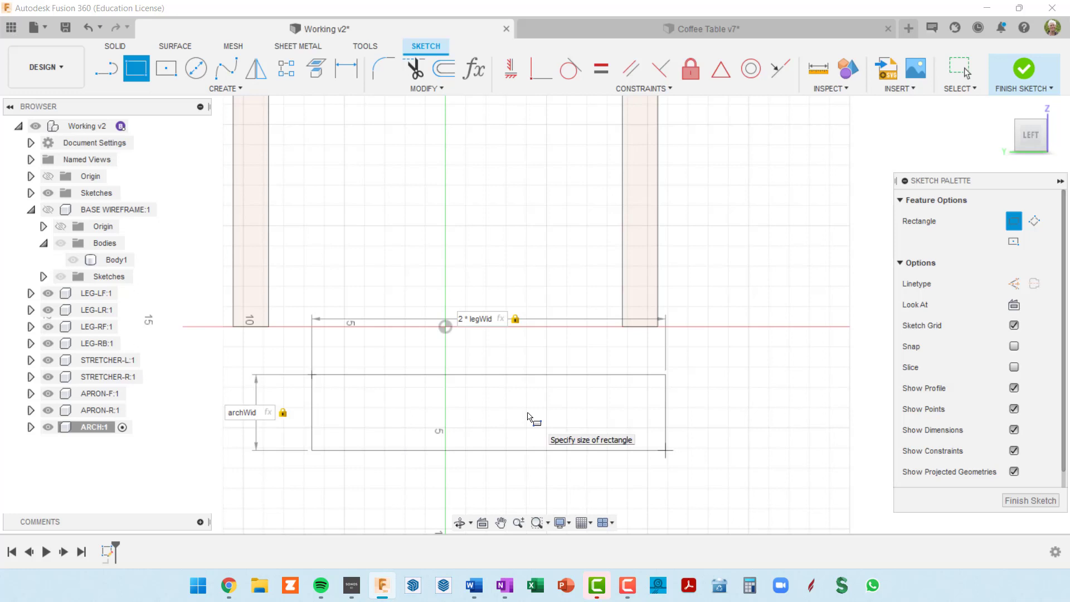
key("Return")
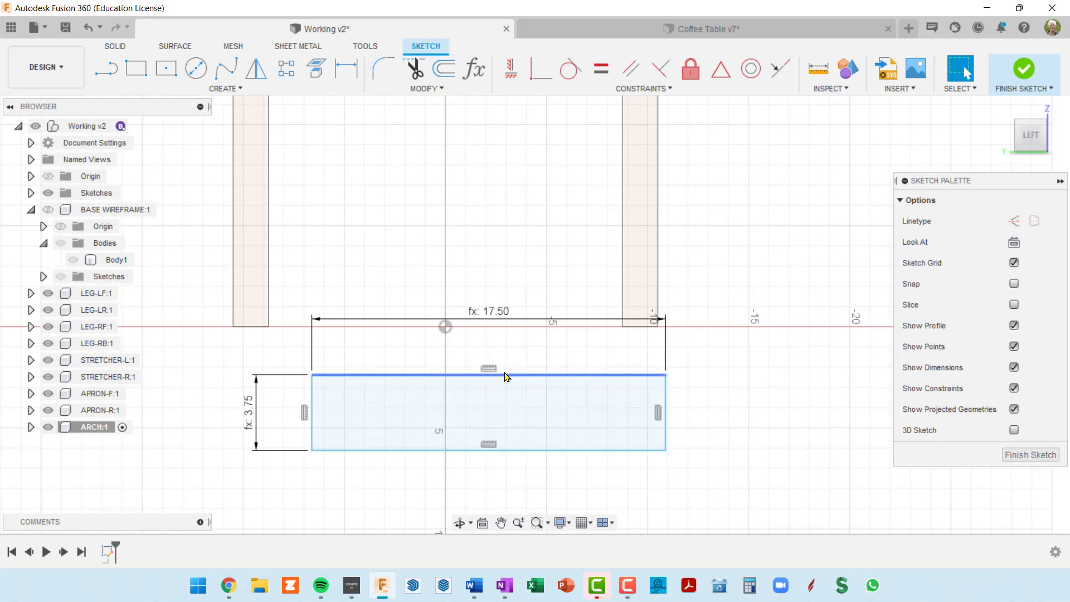
Step: Move the rectangle slightly further below the legs and bring its width and height dimensions closer to it
mouse_move(504, 377)
left_mouse_down()
mouse_move(503, 304)
mouse_move(466, 233)
mouse_move(511, 407)
left_mouse_up()
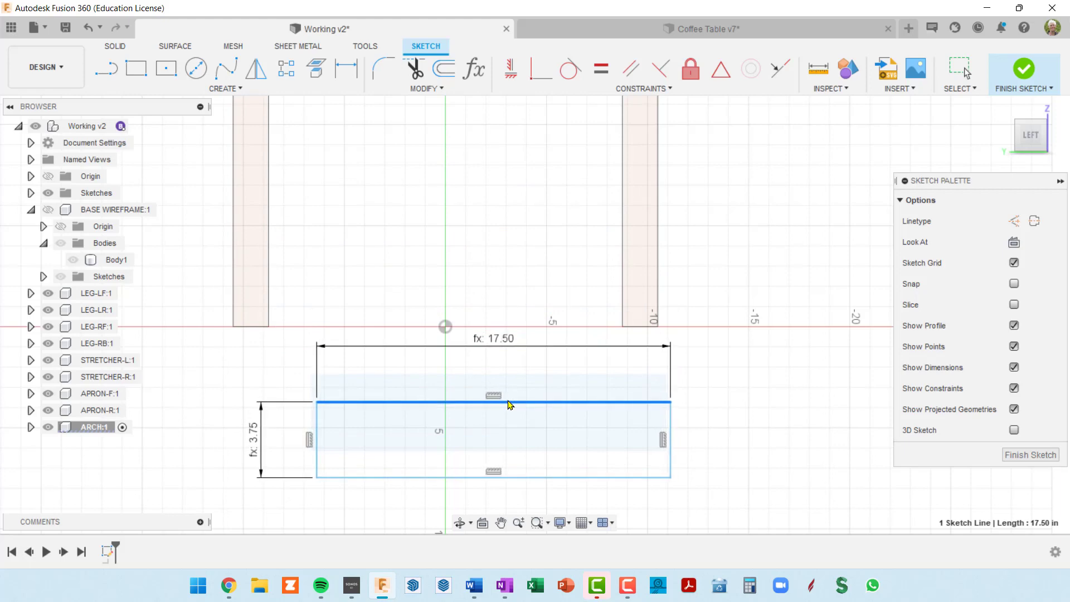
left_click_drag(508, 369, 508, 380)
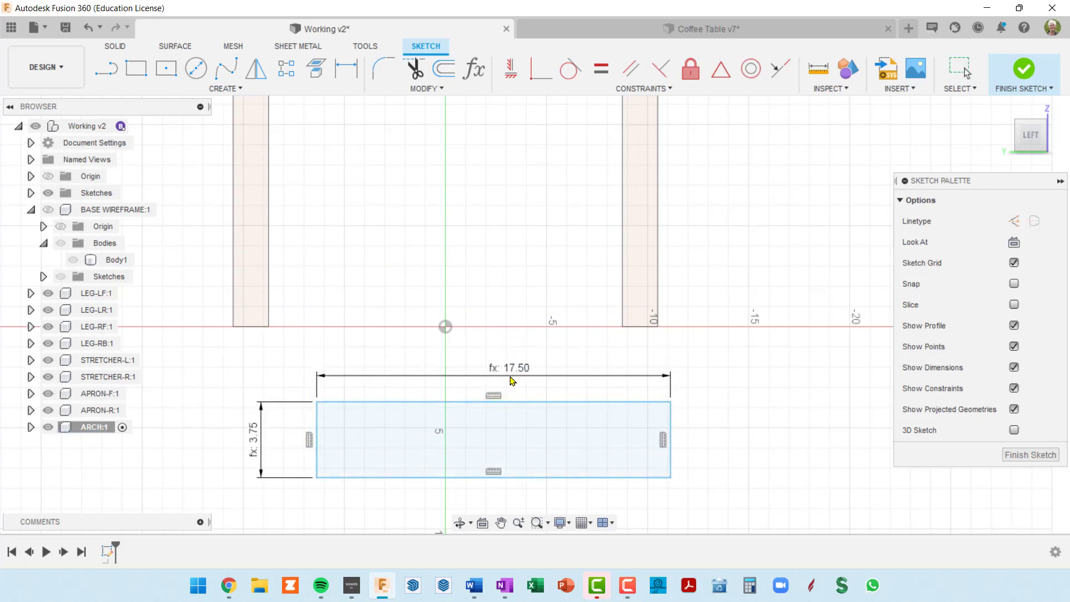
left_click_drag(259, 441, 293, 439)
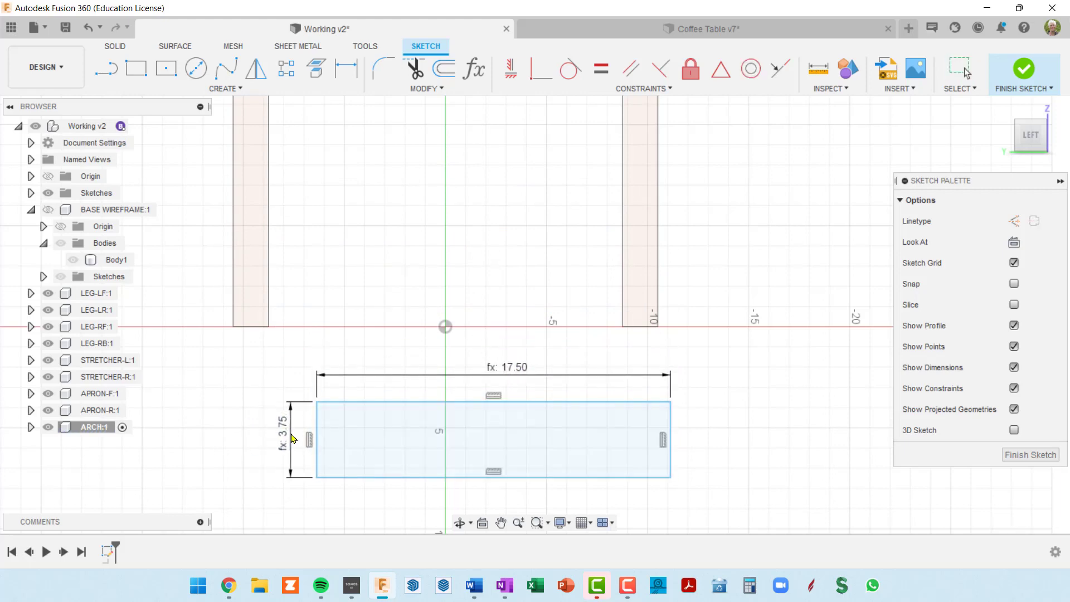
key("Escape")
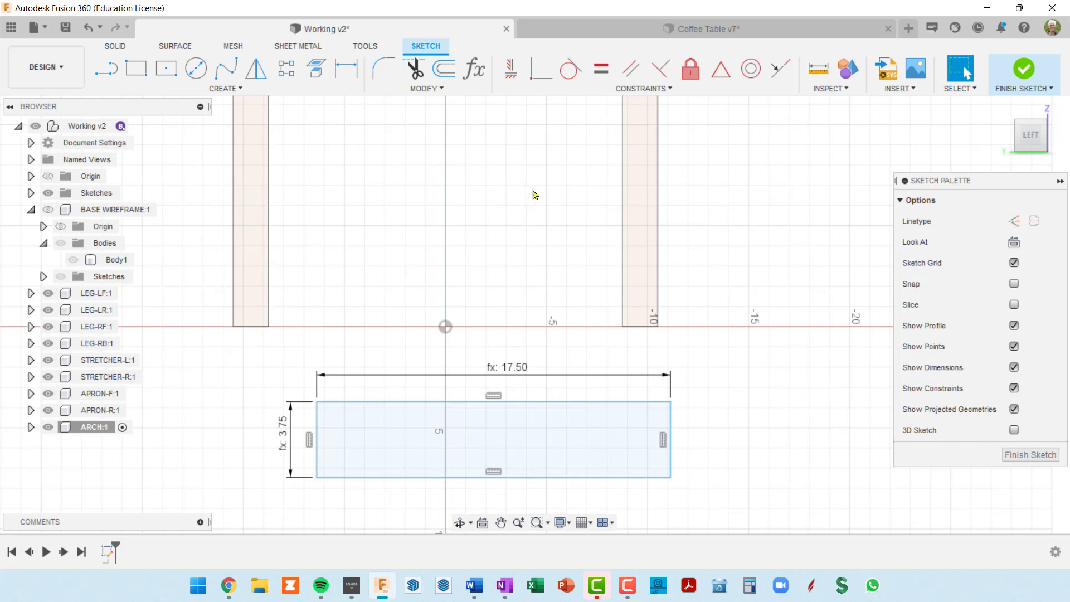
Step: Make the rectangle's left side collinear with the left leg's inner edge and move the rectangle up between the legs
left_click(781, 70)
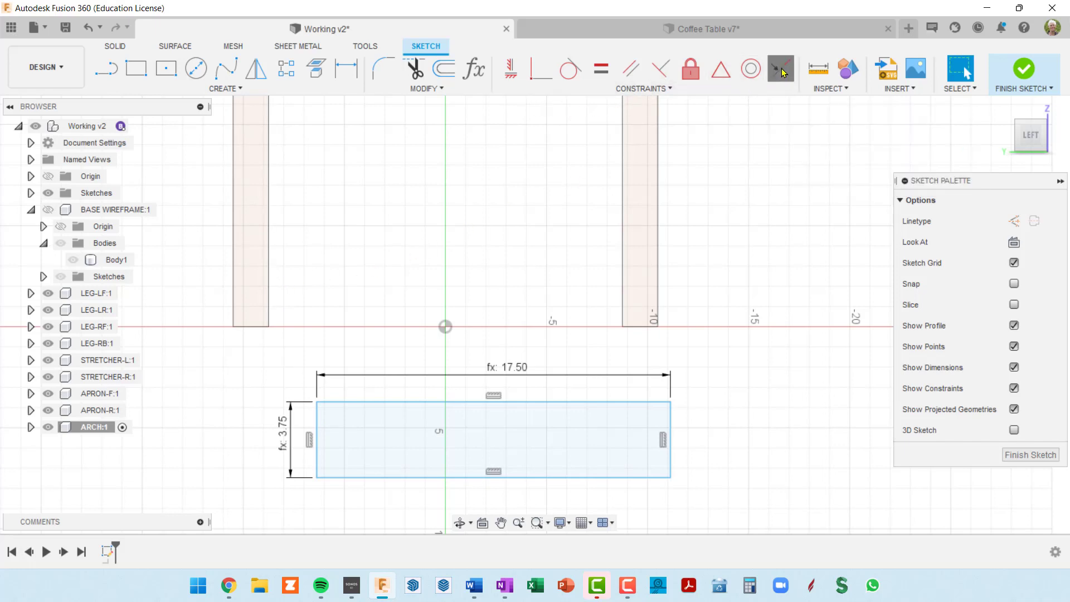
left_click(268, 245)
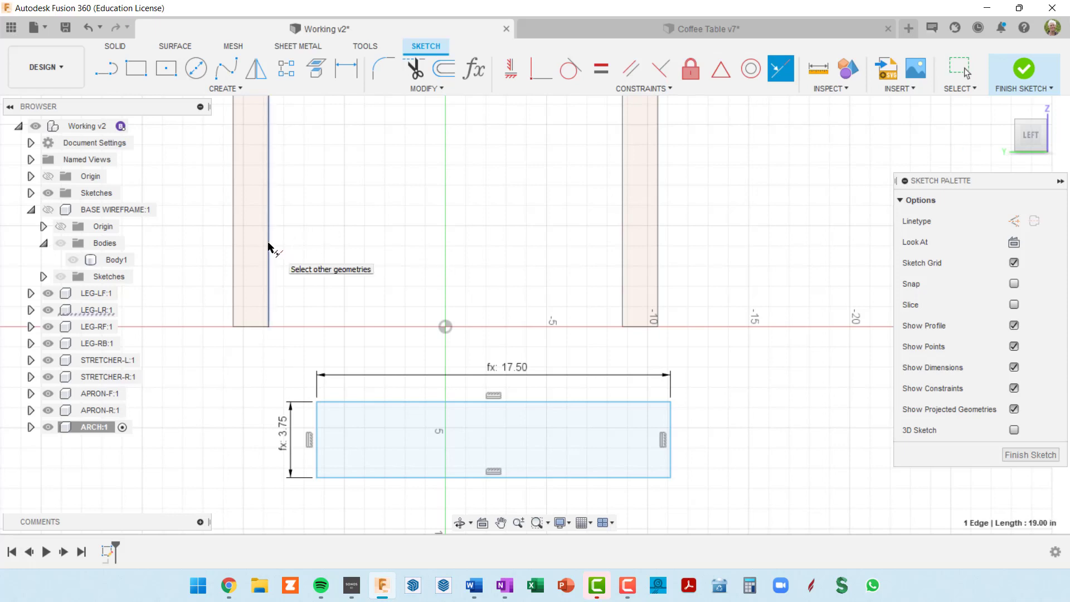
left_click(318, 426)
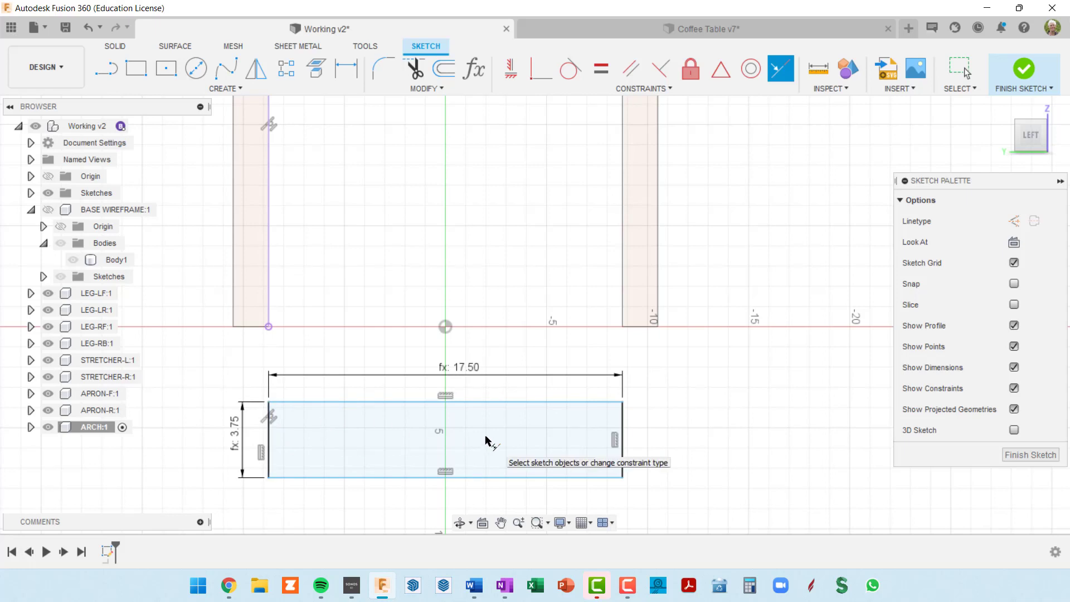
key("Escape")
mouse_move(474, 402)
left_mouse_down()
mouse_move(528, 215)
mouse_move(526, 368)
mouse_move(530, 188)
mouse_move(530, 413)
mouse_move(530, 177)
mouse_move(538, 384)
mouse_move(554, 227)
mouse_move(567, 375)
mouse_move(581, 185)
left_mouse_up()
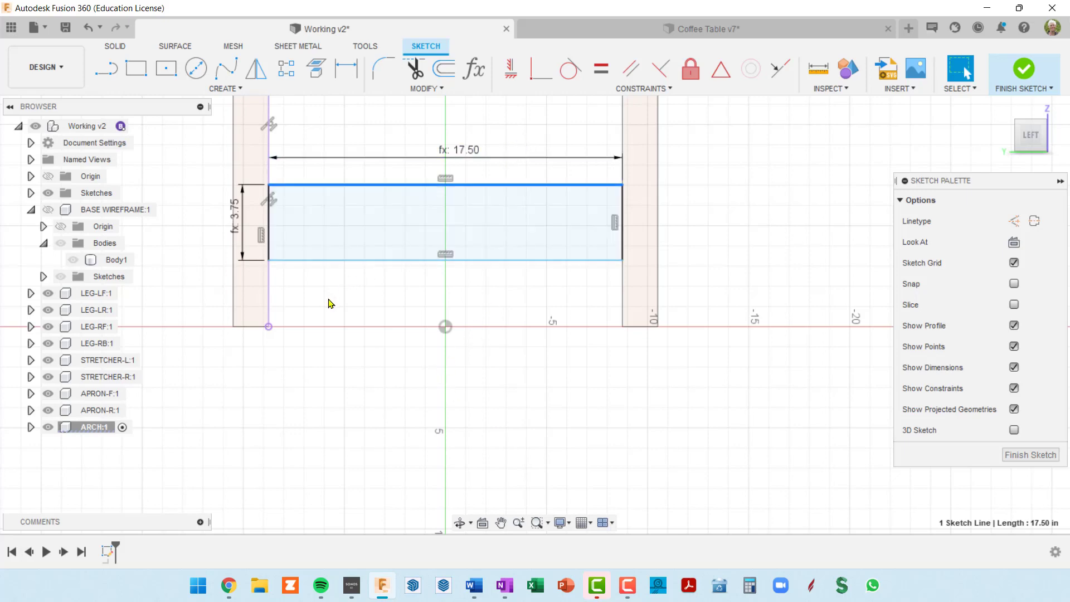
Step: Dimension the rectangle's bottom edge from the left leg's bottom inner corner with the value archOffs
key("d")
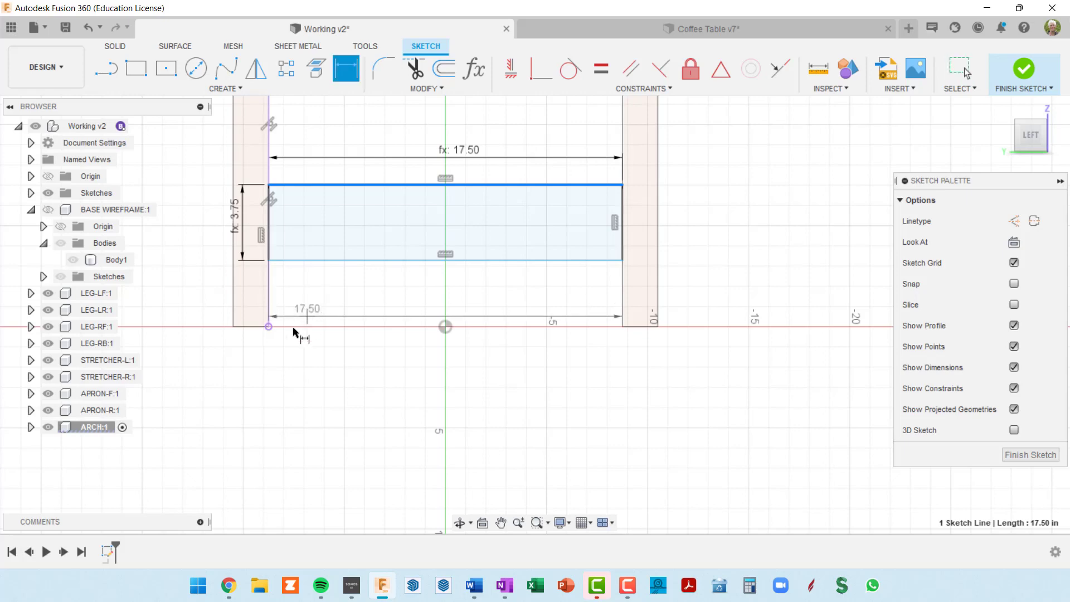
left_click(268, 327)
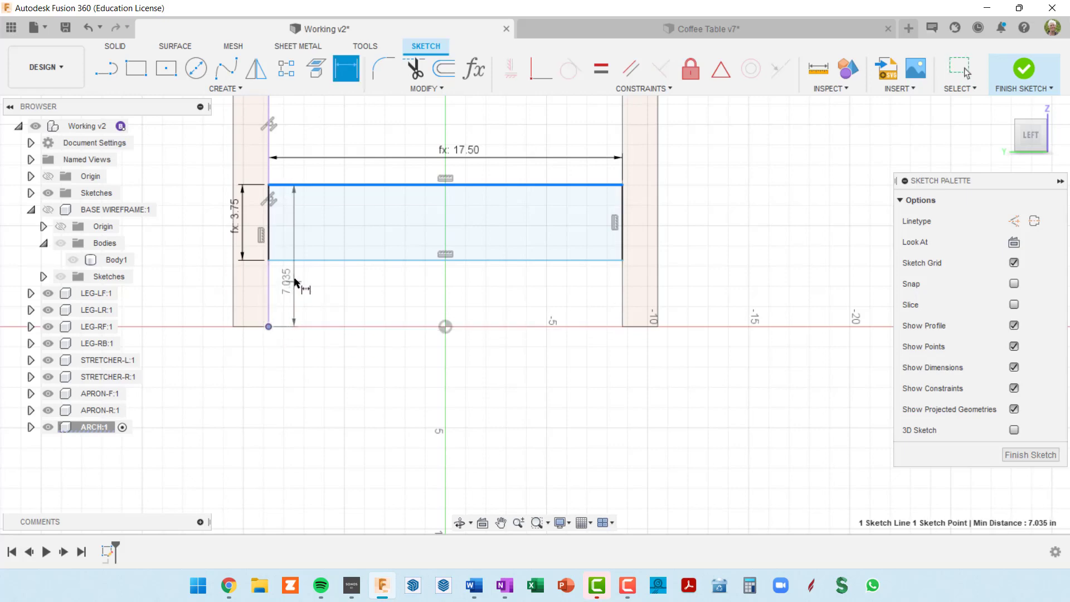
left_click(294, 261)
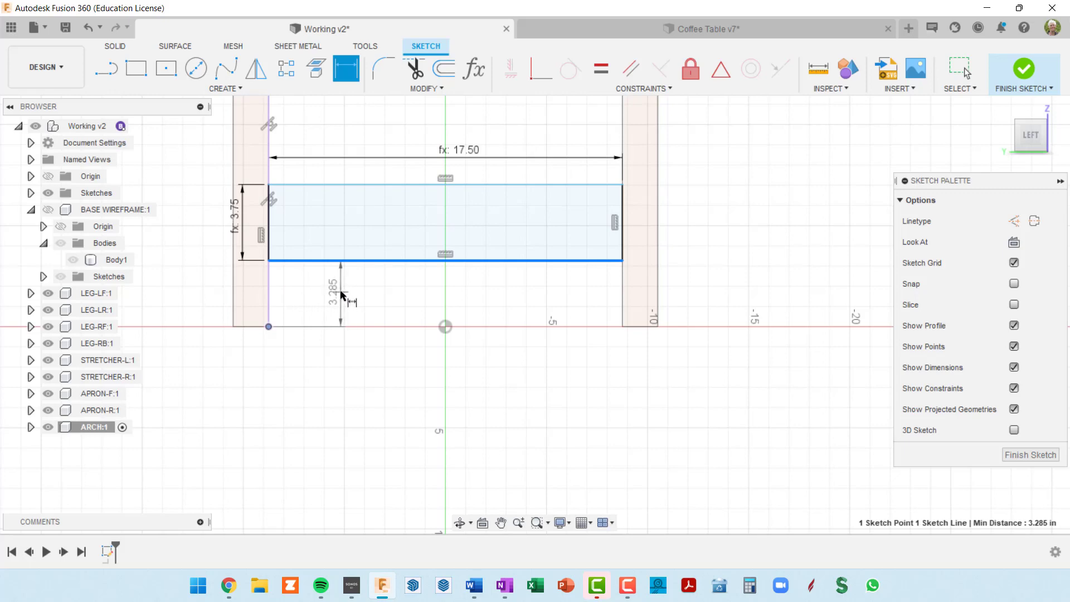
left_click(341, 295)
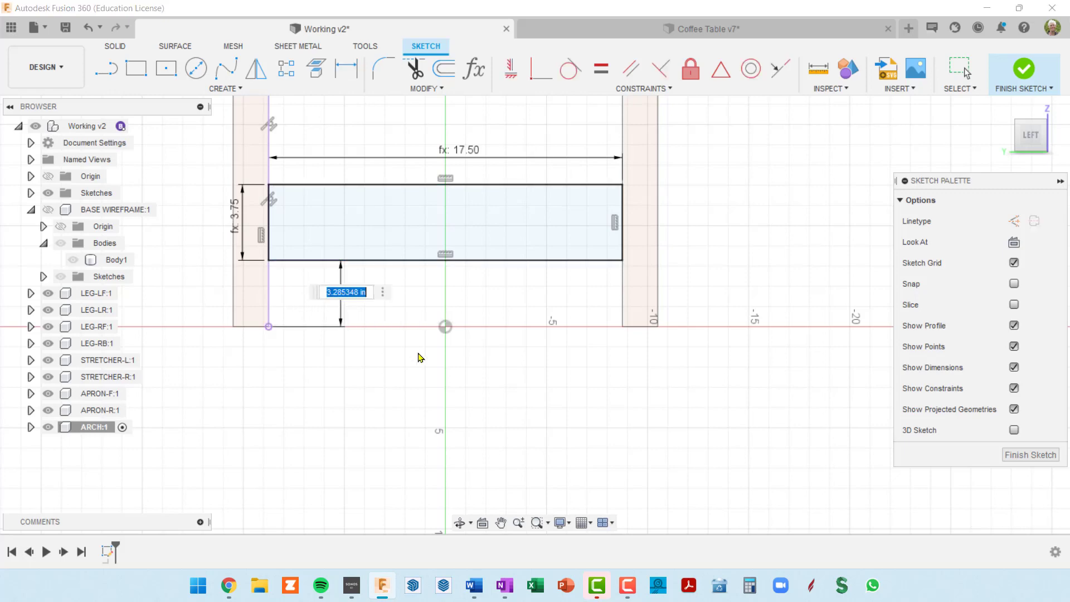
key("Home")
type("archOffs")
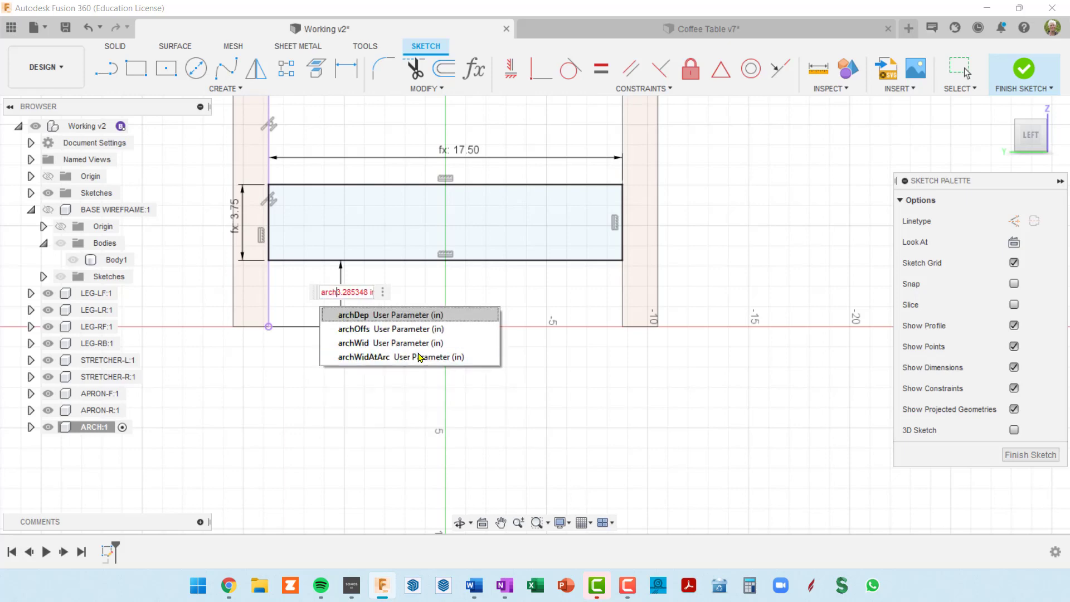
key("shift+End")
key("Delete")
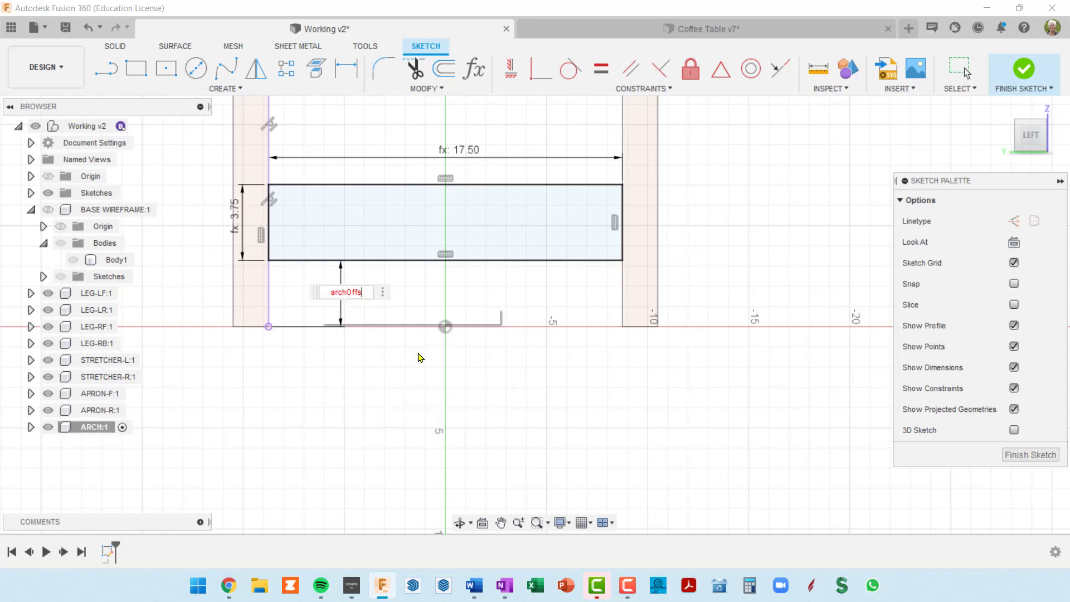
key("Return")
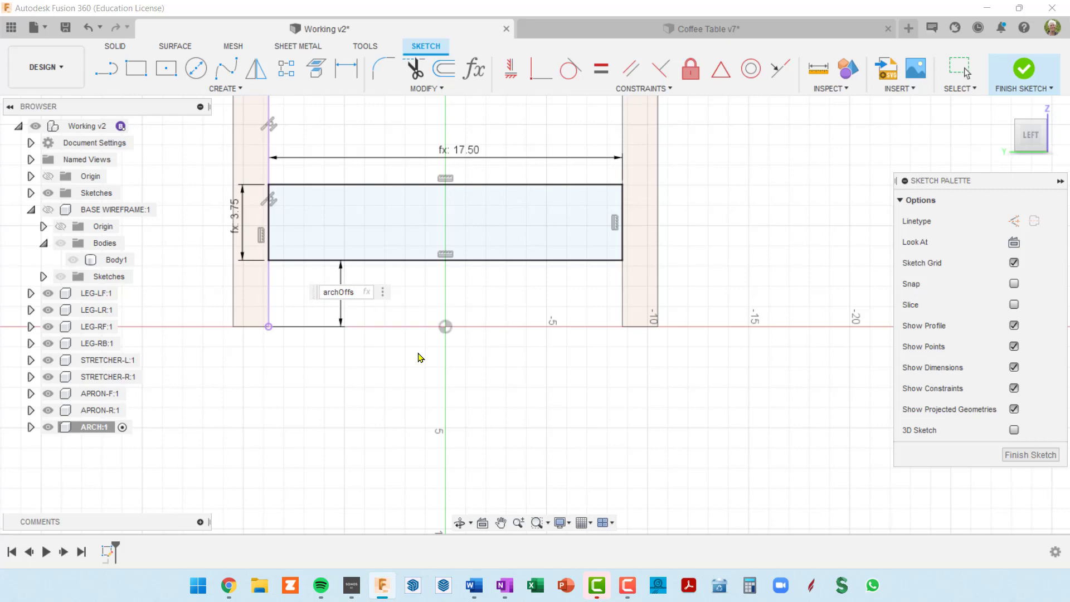
key("Return")
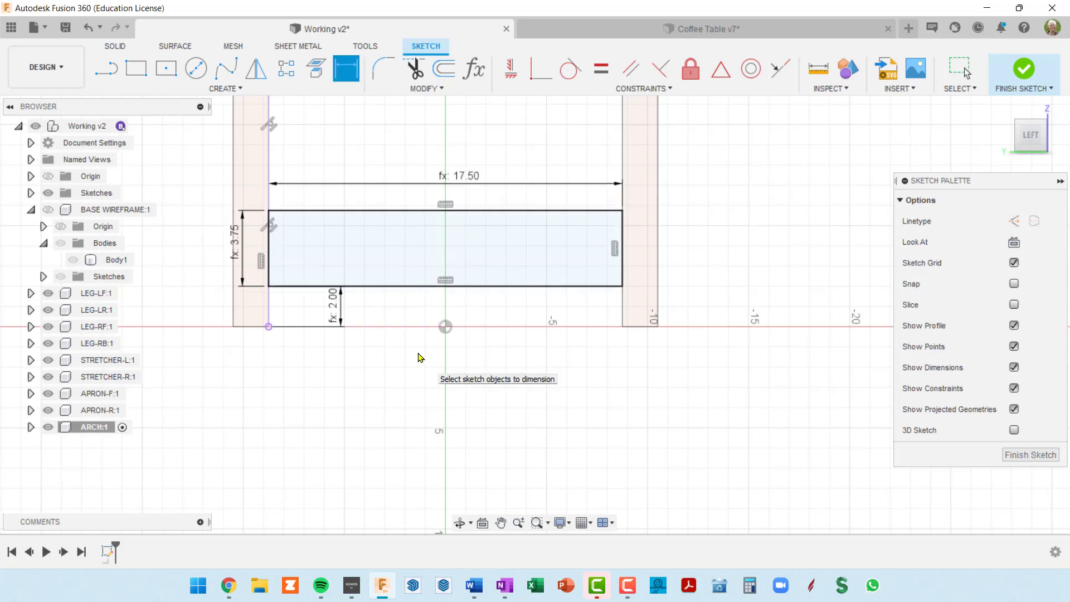
Step: Switch to the Coffee Table v7 design to view the arches on the finished table
scroll(393, 282, "down", 2)
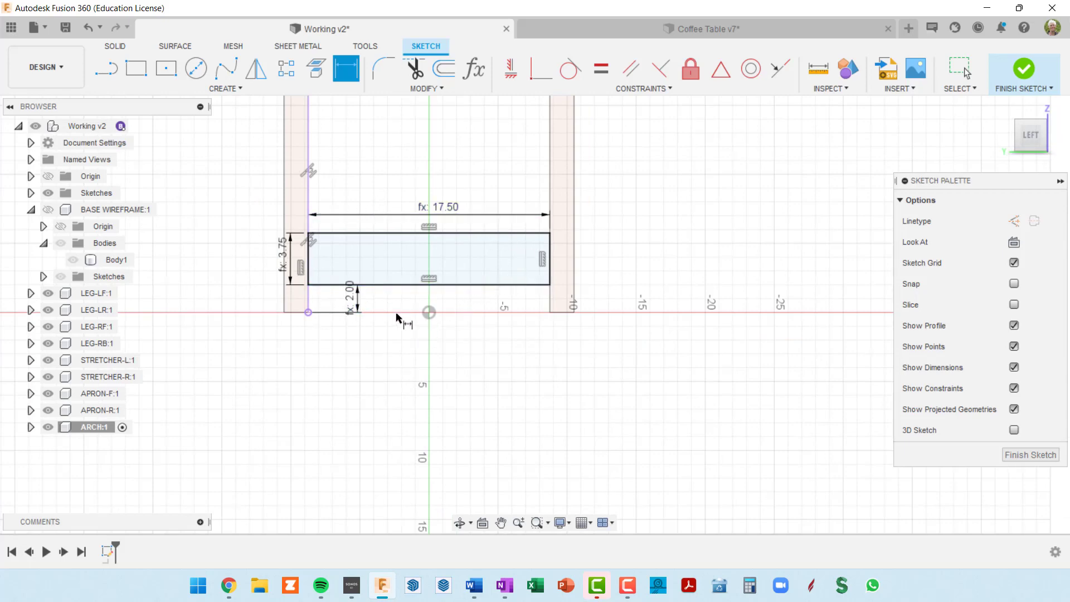
scroll(420, 306, "up", 3)
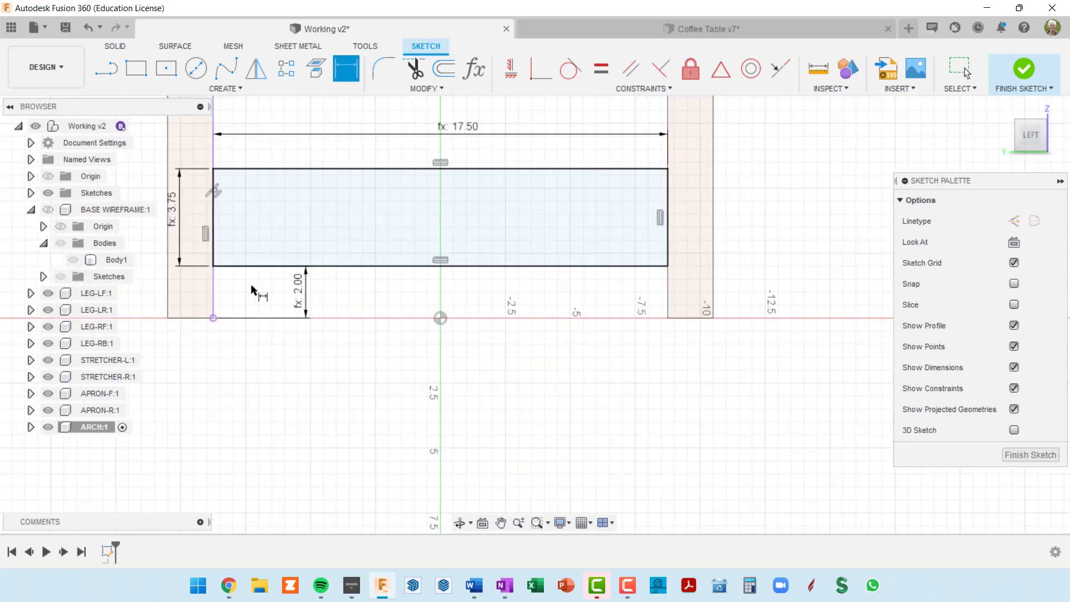
left_click(644, 33)
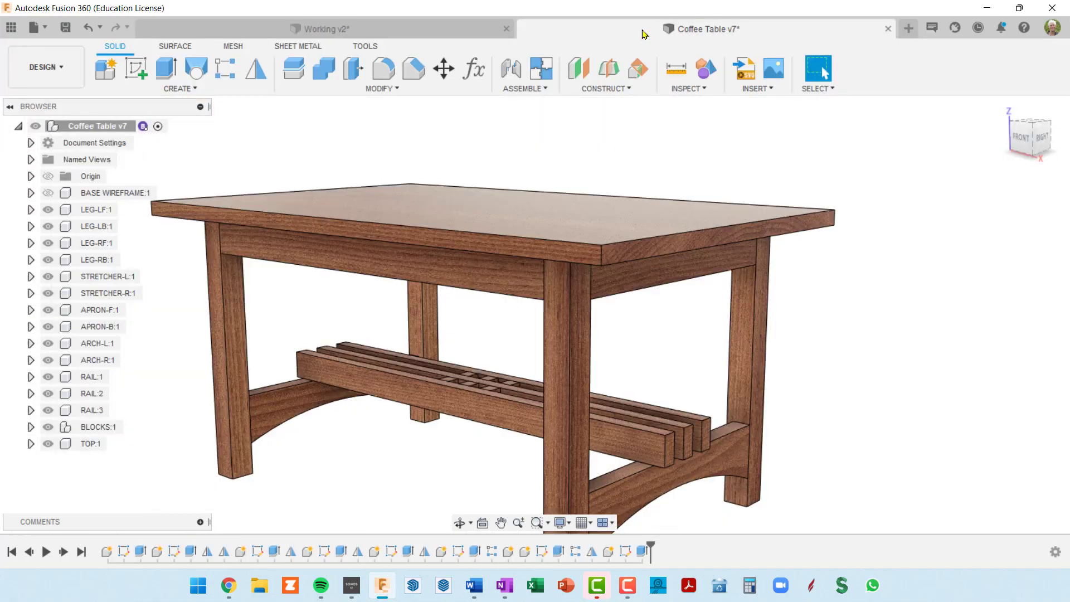
Step: Examine the curved arch between the legs of the finished table and return to the Working v2 design
middle_click_drag(696, 450, 658, 287, "shift")
scroll(657, 288, "up", 4)
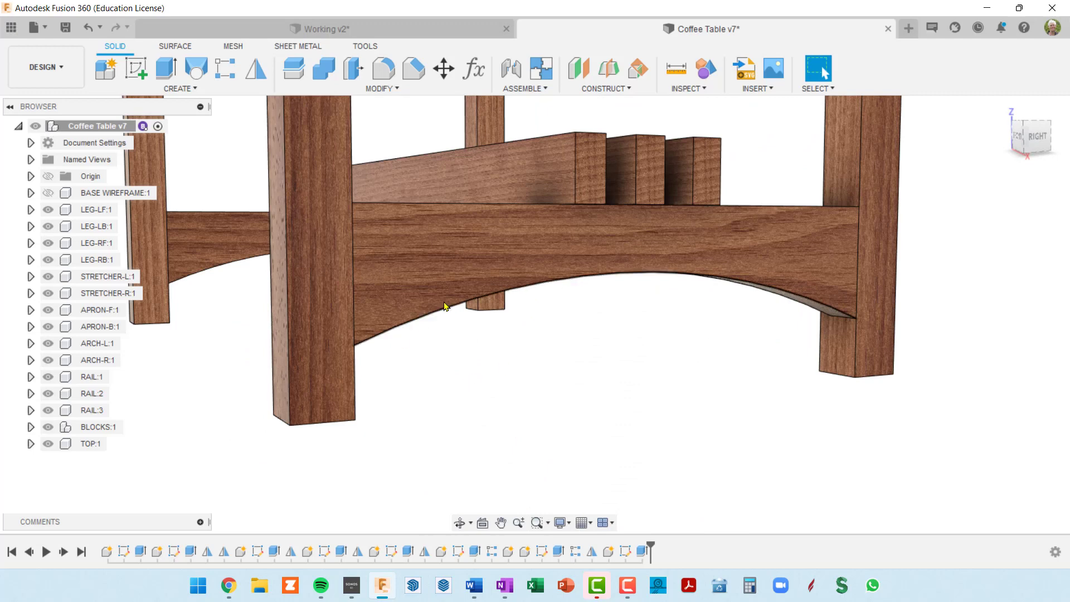
scroll(545, 371, "down", 4)
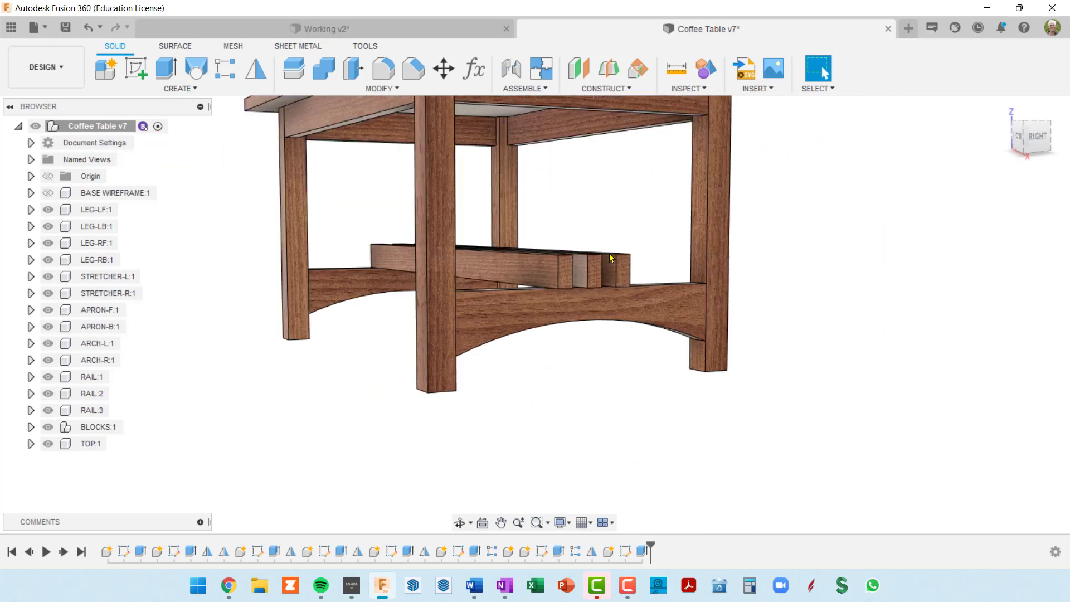
left_click(422, 26)
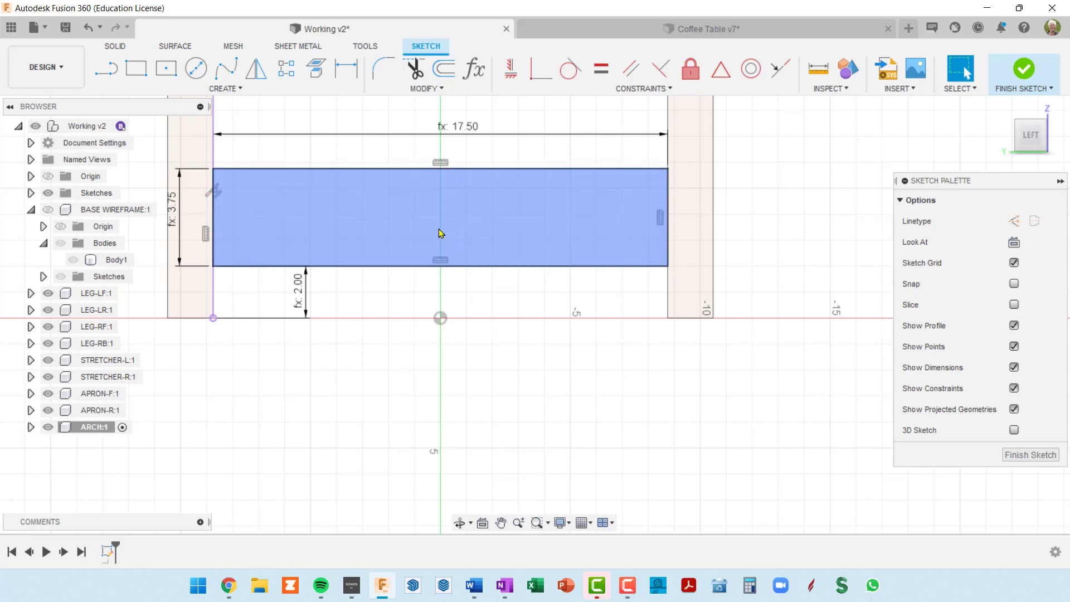
Step: Draw a vertical construction line down from the midpoint of the rectangle's upper edge with the length archWidAtArc
left_click(106, 75)
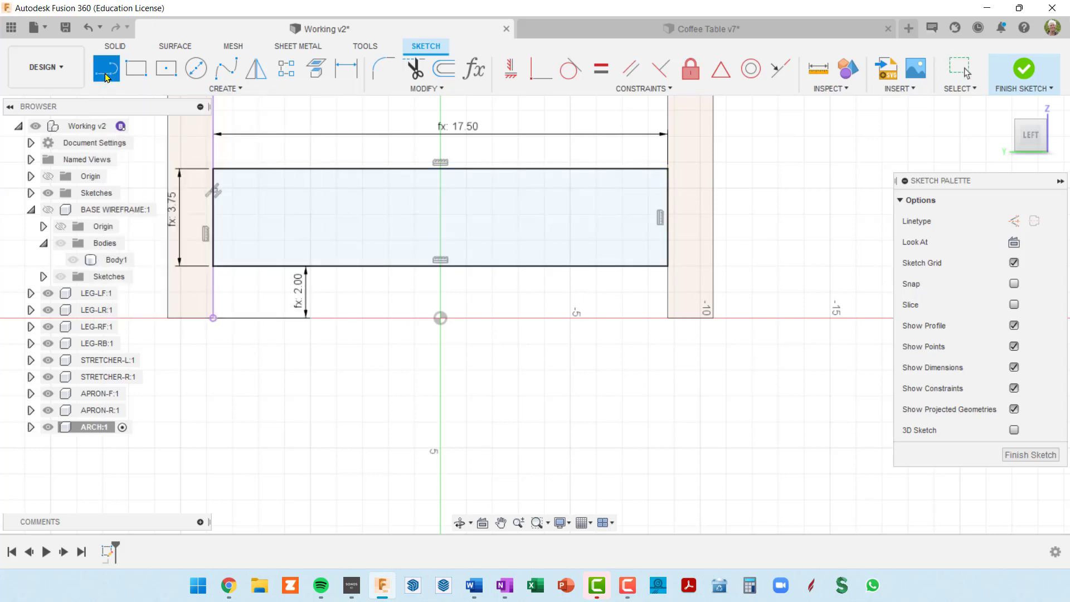
left_click(1014, 220)
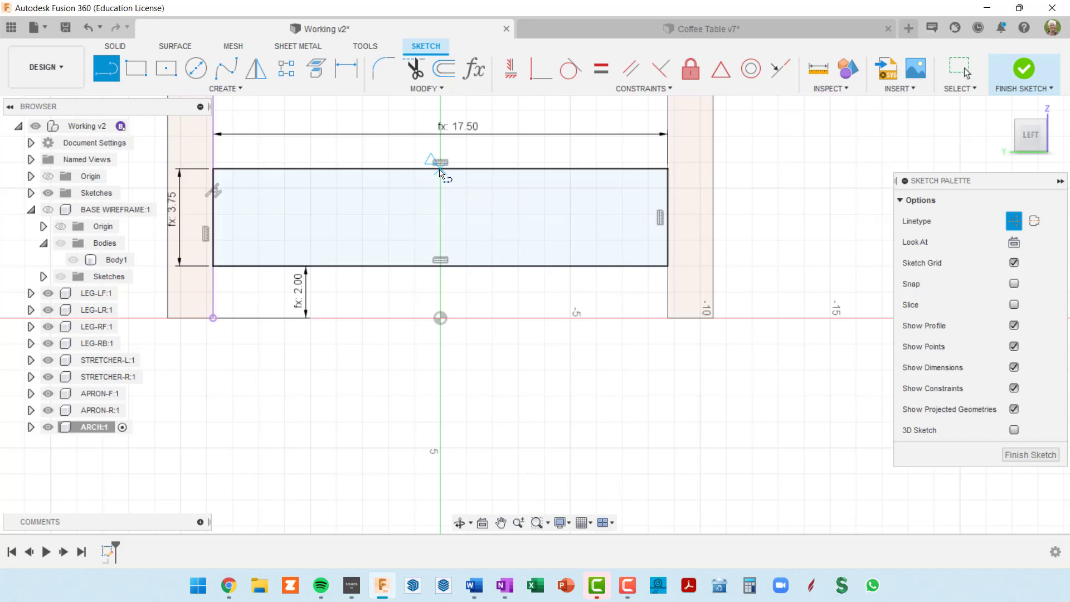
left_click(441, 169)
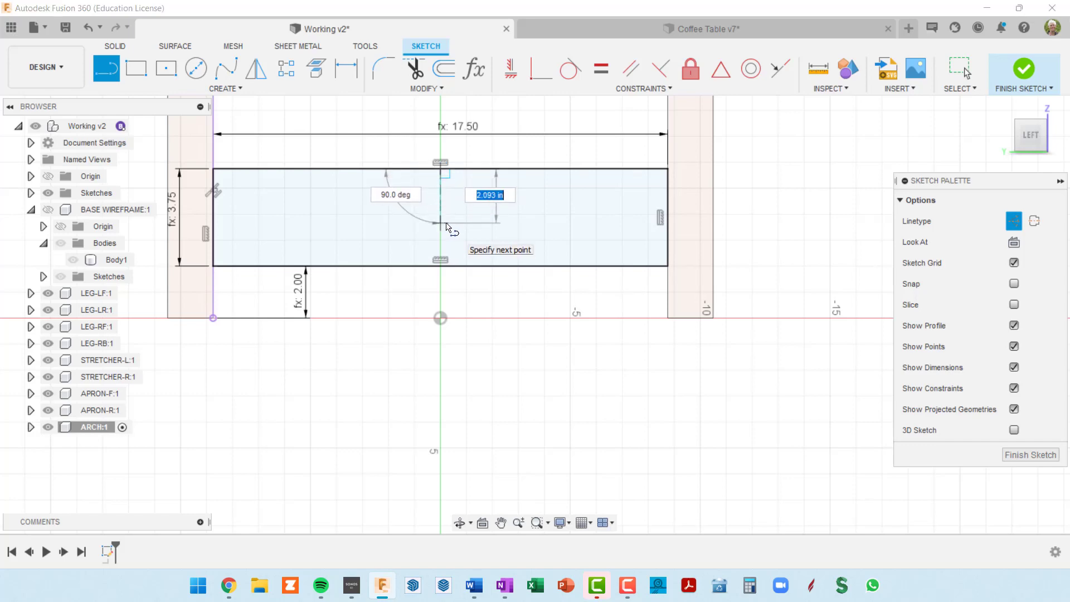
type("arch")
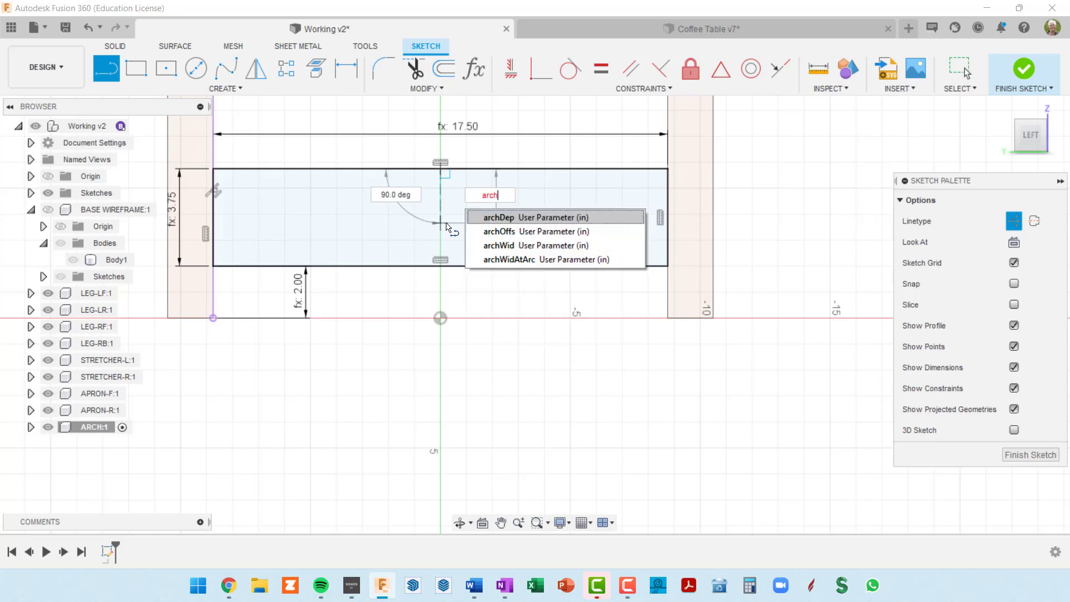
left_click(514, 259)
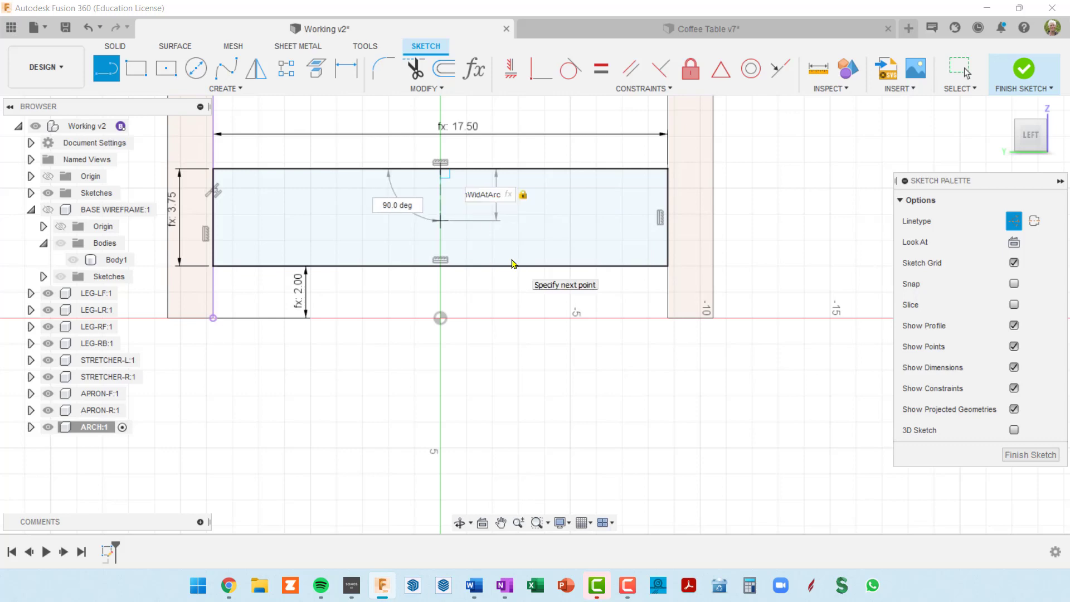
key("Return")
key("Escape")
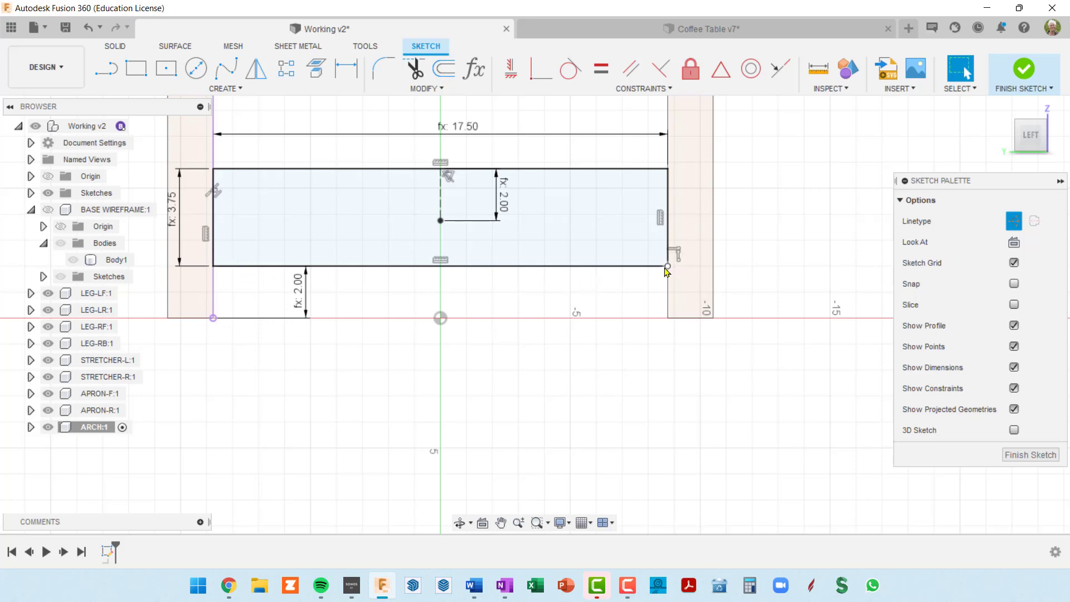
Step: Draw a 3-point arc between the rectangle's two bottom corners, passing through the lower end of the vertical construction line
left_click(223, 90)
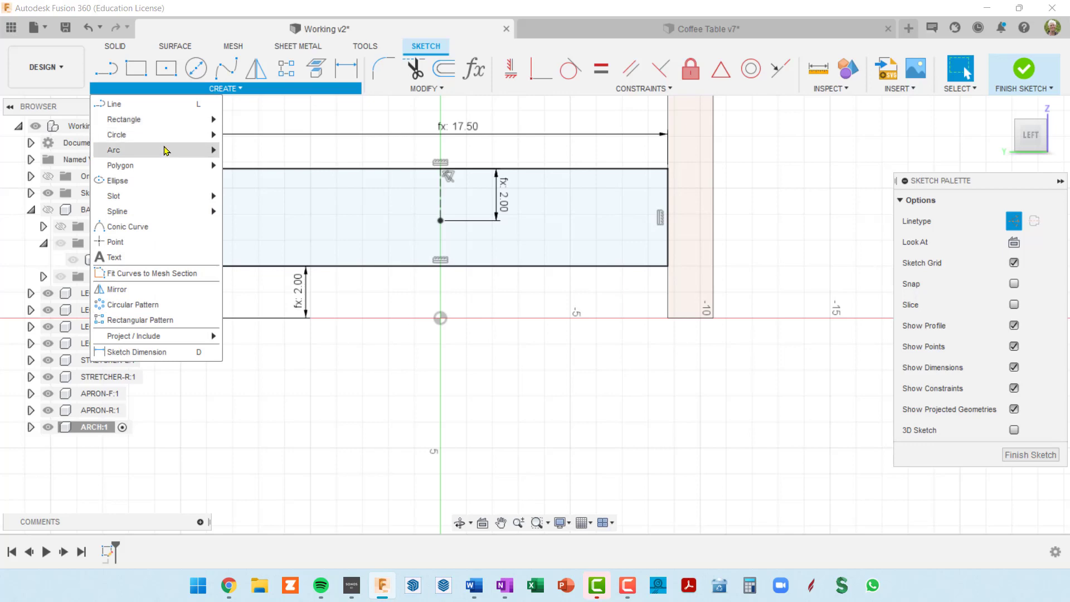
mouse_move(165, 151)
left_click(251, 154)
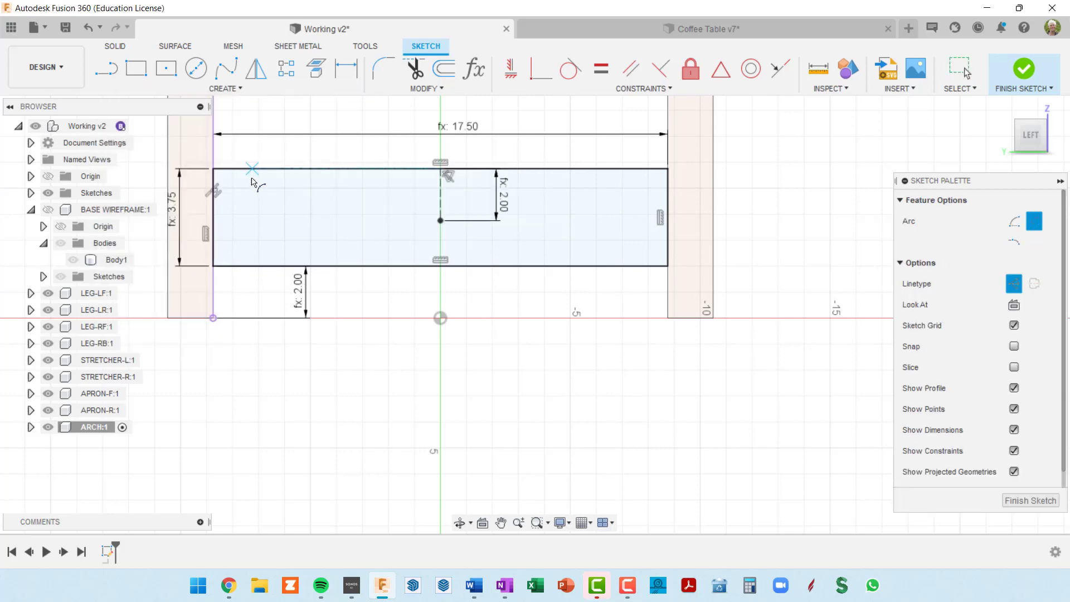
left_click(214, 267)
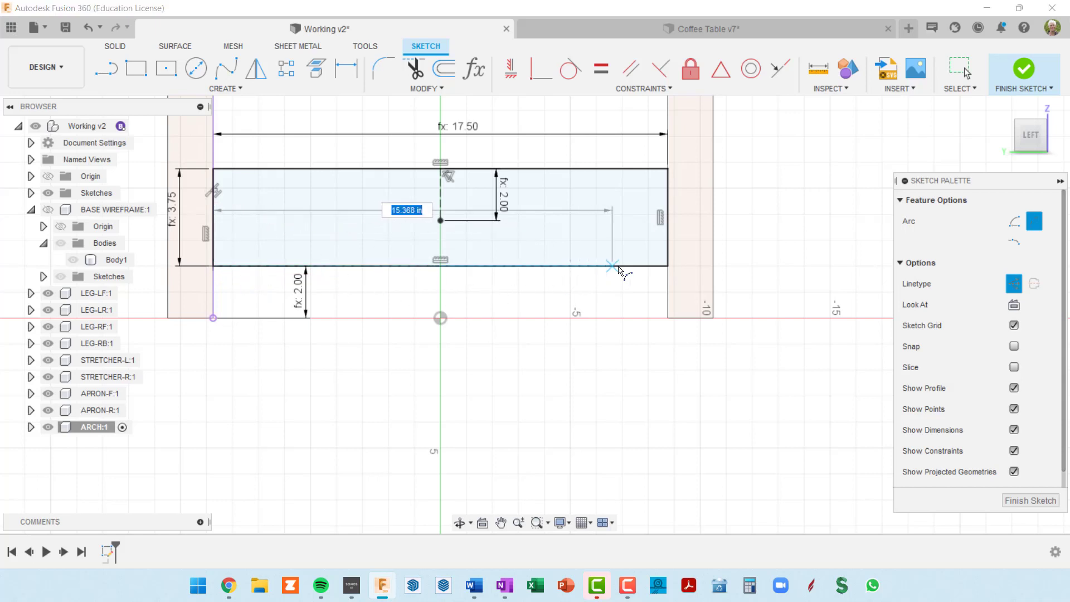
left_click(668, 267)
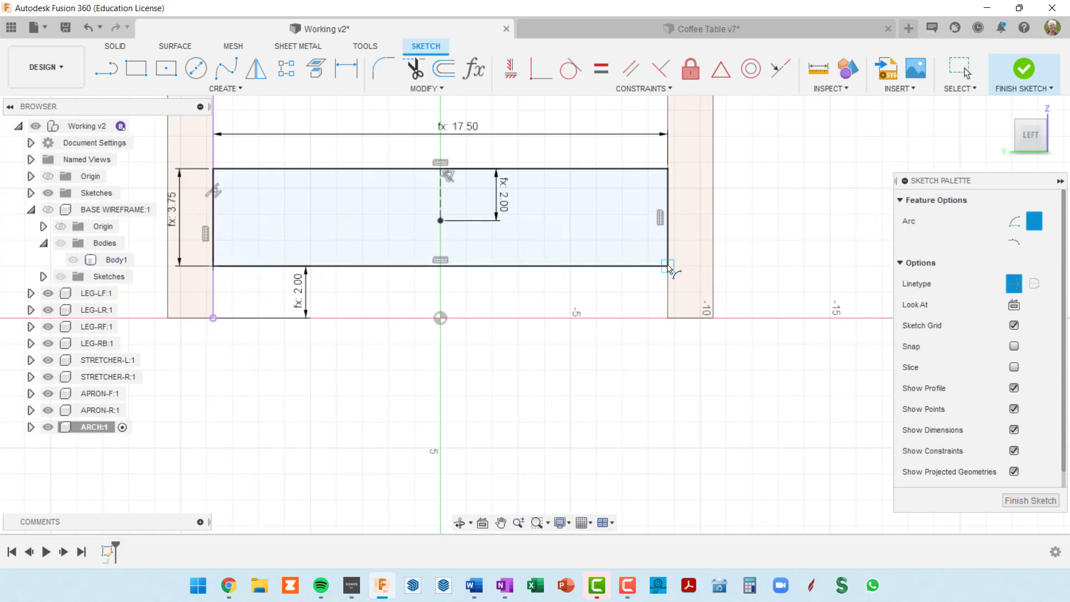
left_click(441, 222)
scroll(511, 329, "up", 1)
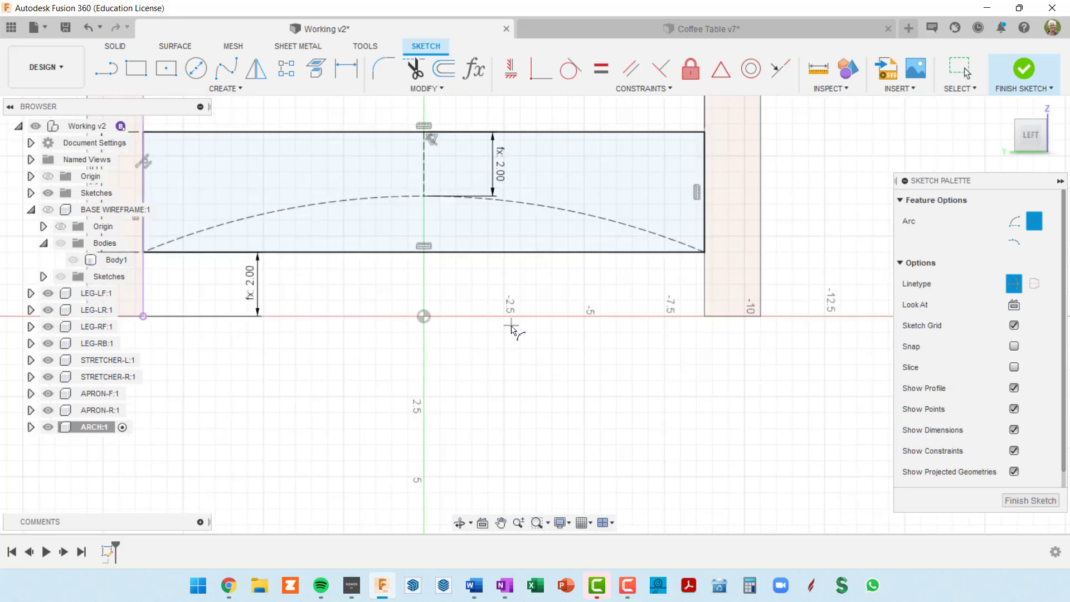
scroll(511, 329, "down", 1)
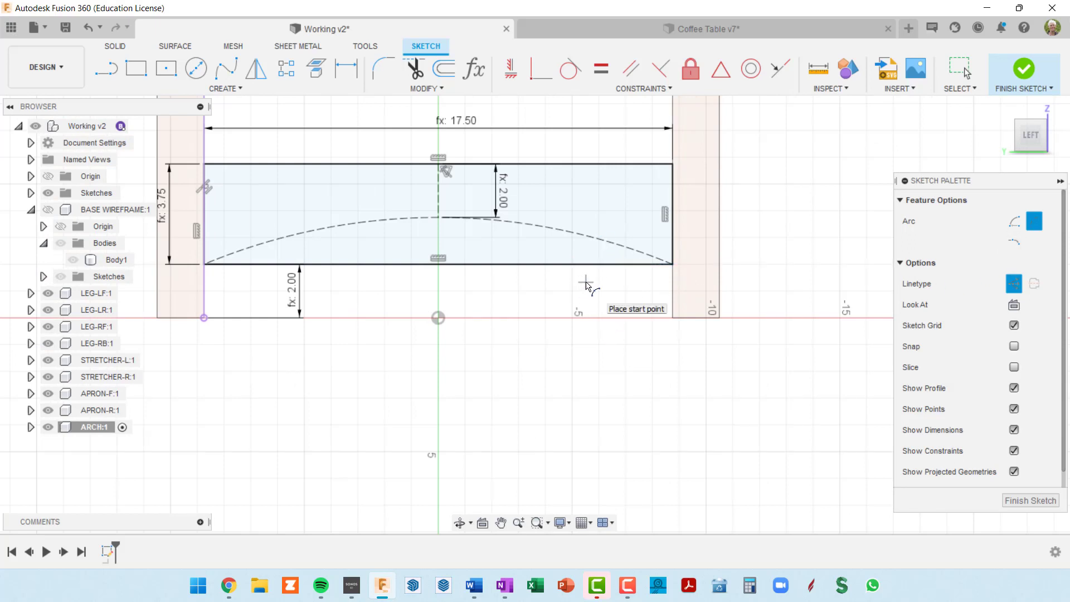
key("Escape")
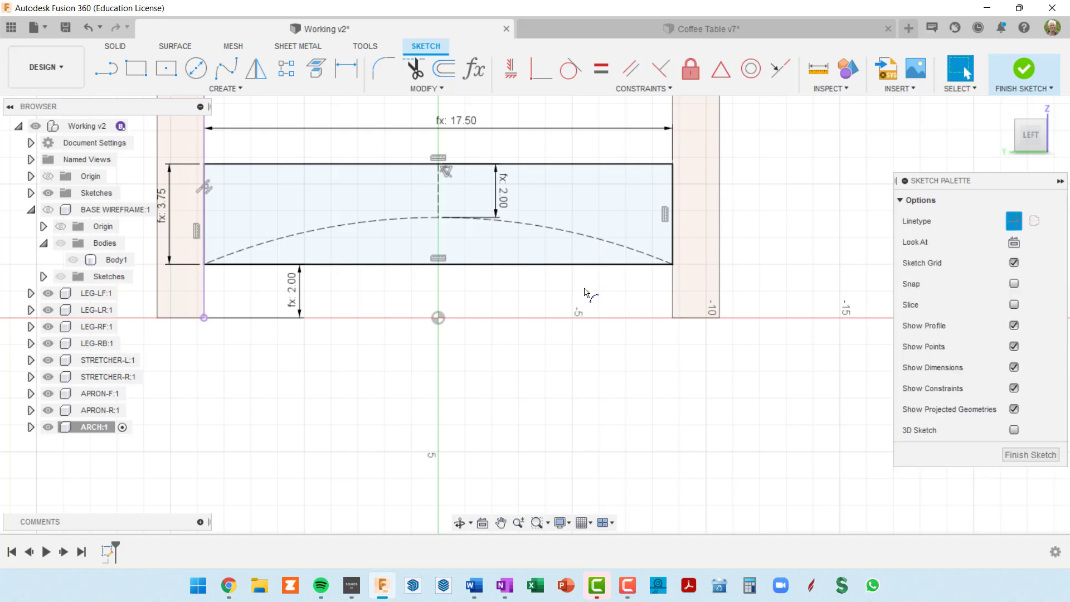
Step: Change the arc from construction to a normal line and make the rectangle's bottom edge a construction line
left_click(595, 242)
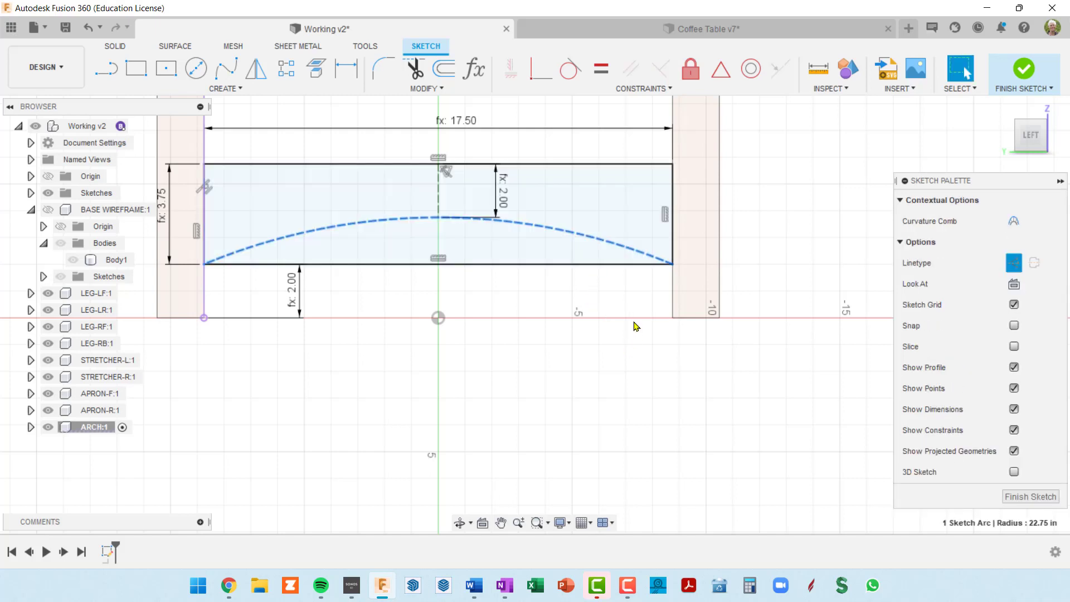
key("x")
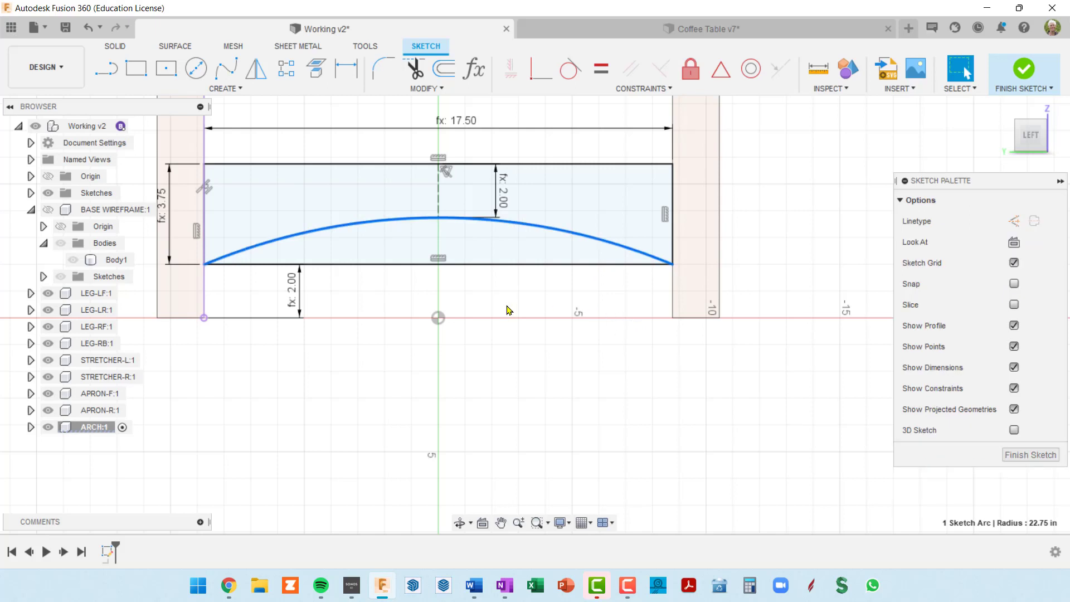
scroll(512, 310, "up", 1)
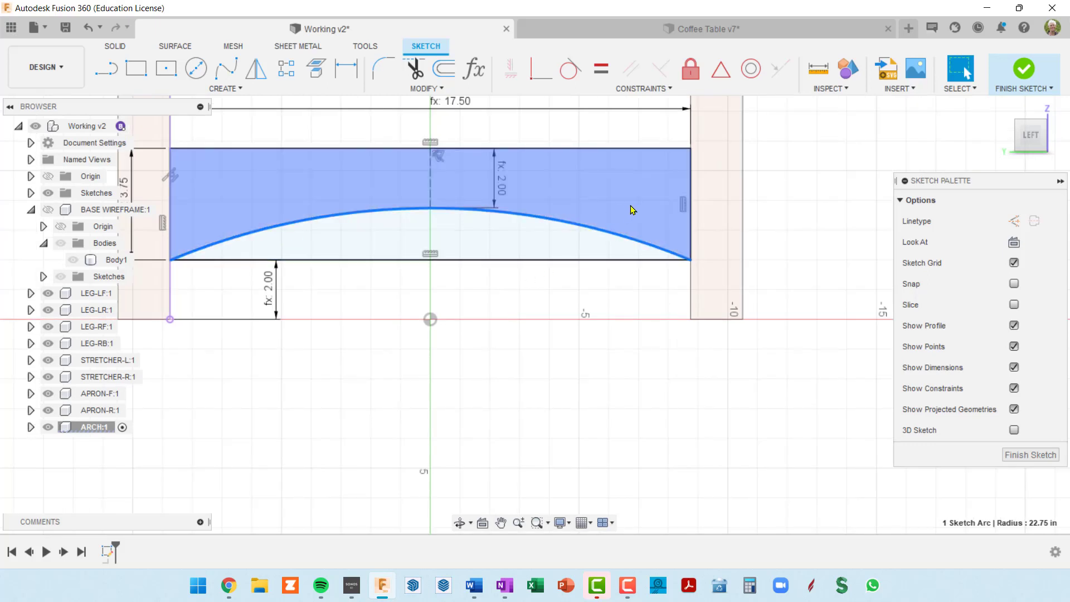
left_click(544, 262)
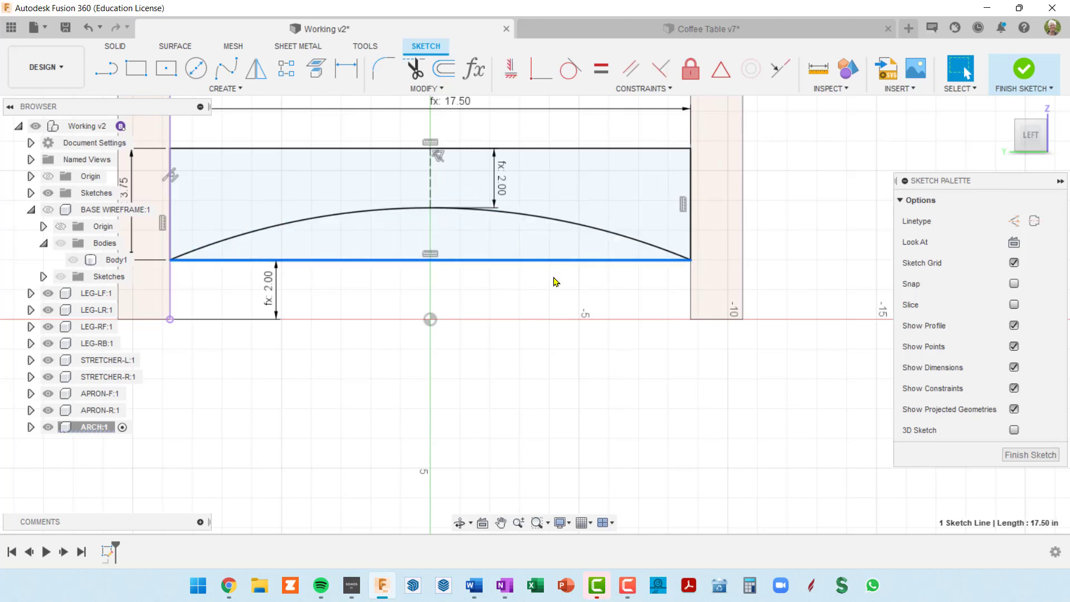
key("x")
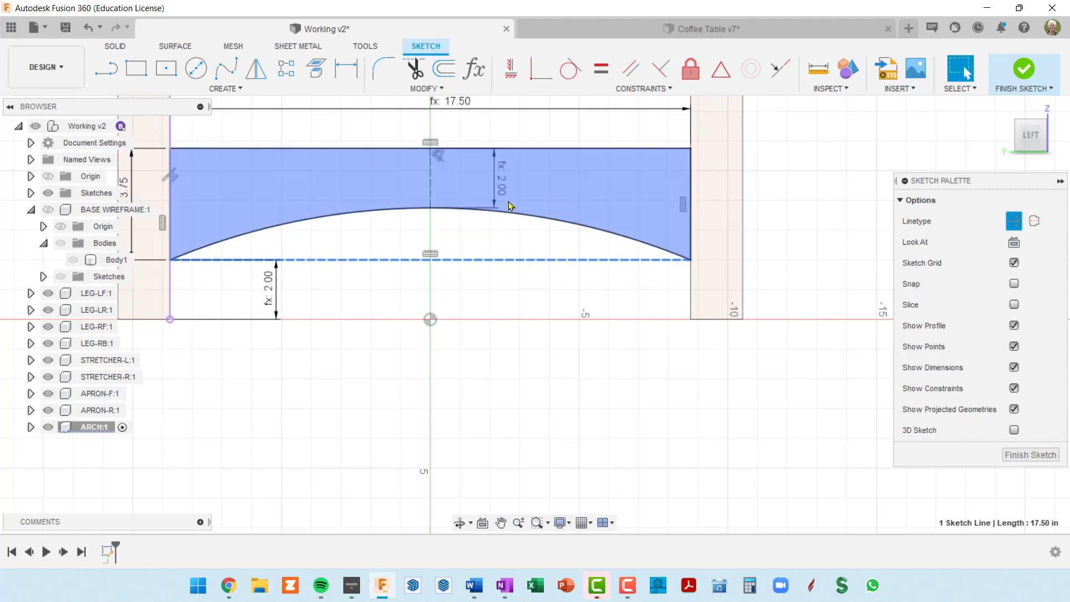
scroll(560, 260, "down", 2)
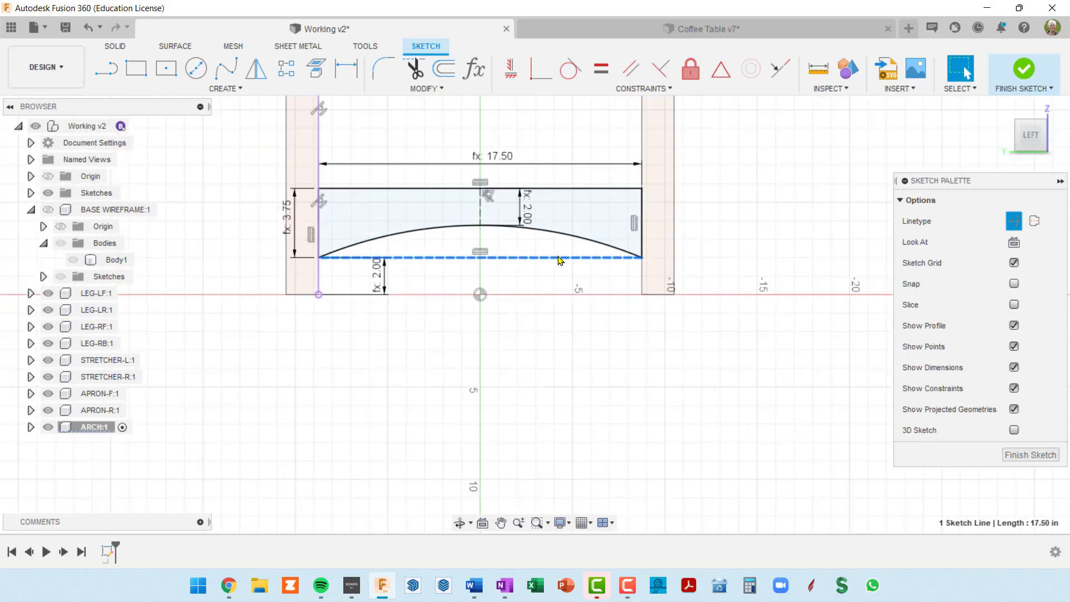
Step: Check the arched profile between the legs from an angle and finish the ARCH sketch
middle_click_drag(563, 264, 574, 291, "shift")
scroll(571, 301, "up", 4)
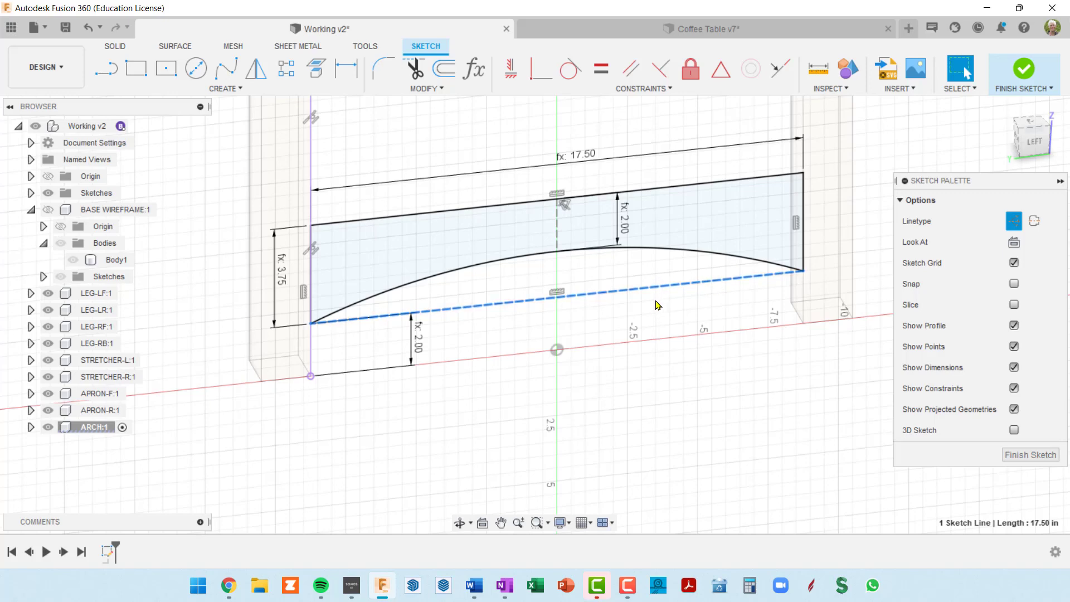
scroll(432, 282, "up", 3)
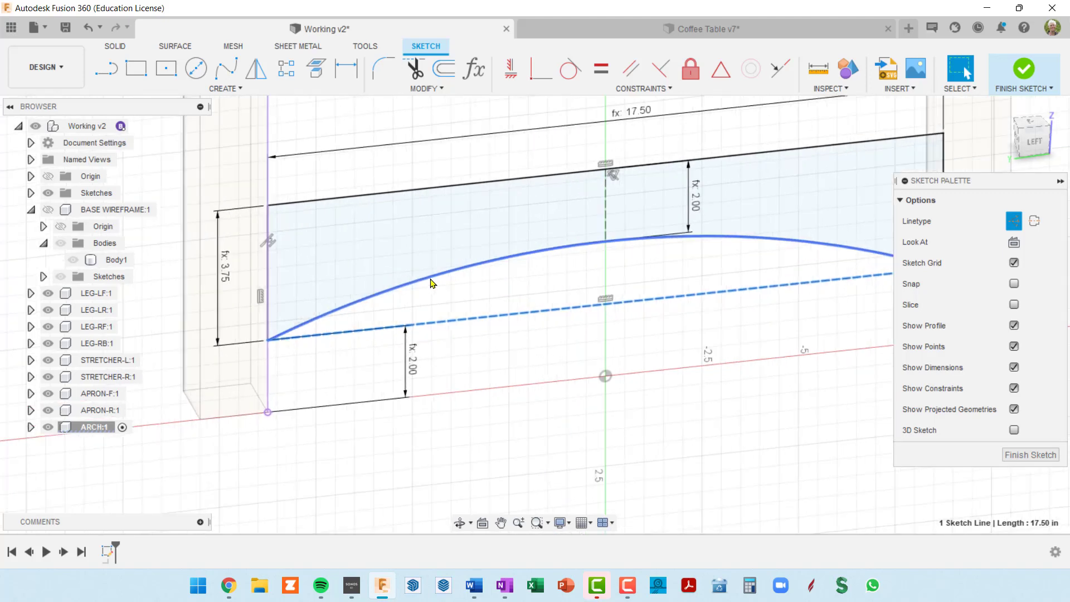
scroll(432, 282, "down", 4)
middle_click_drag(580, 283, 620, 301)
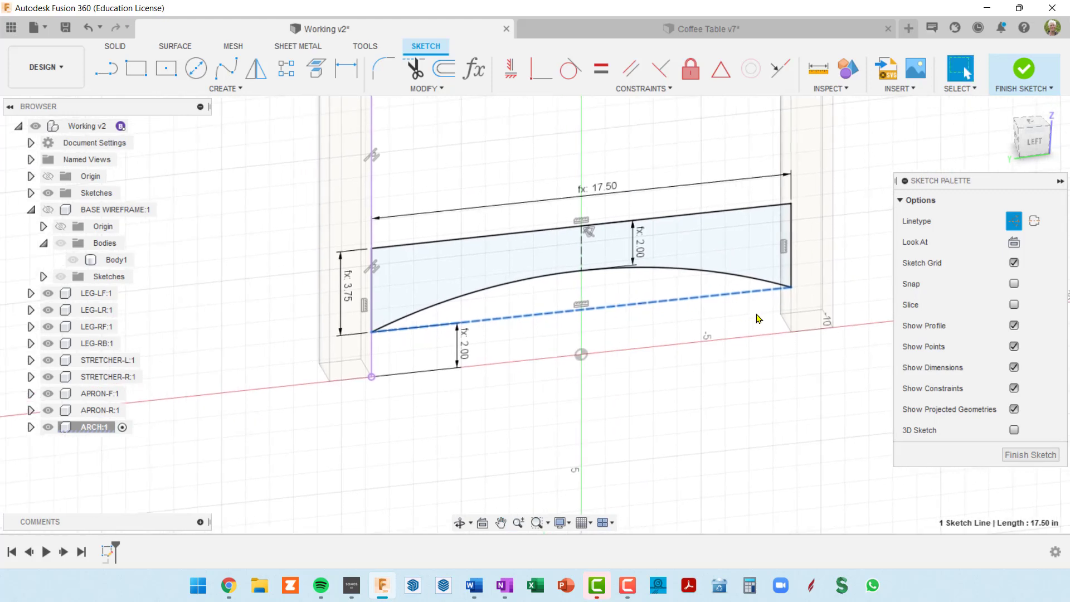
left_click(1029, 78)
scroll(815, 268, "down", 5)
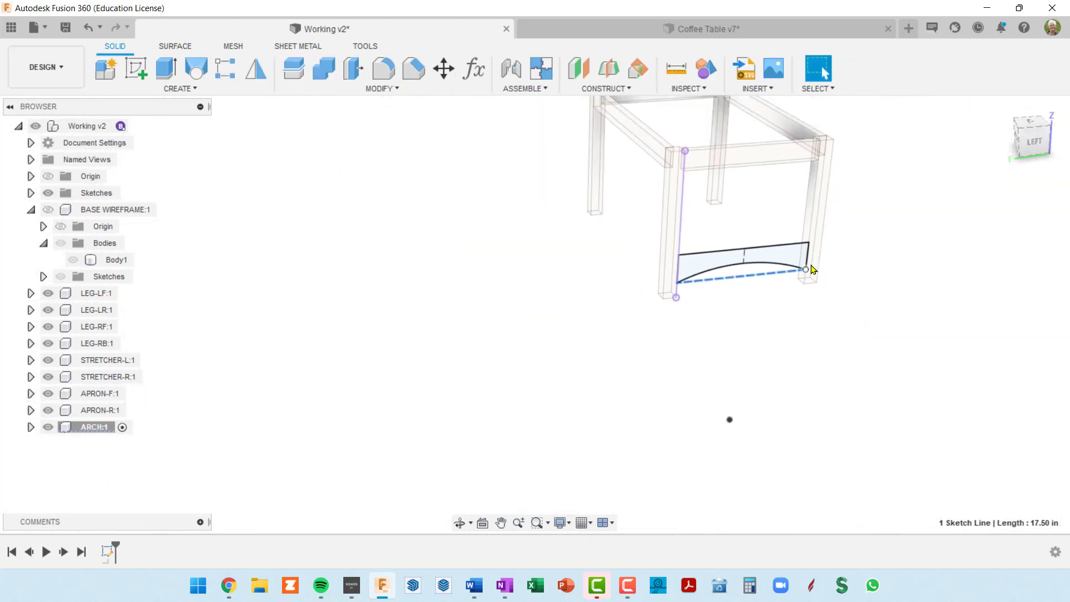
scroll(798, 265, "up", 5)
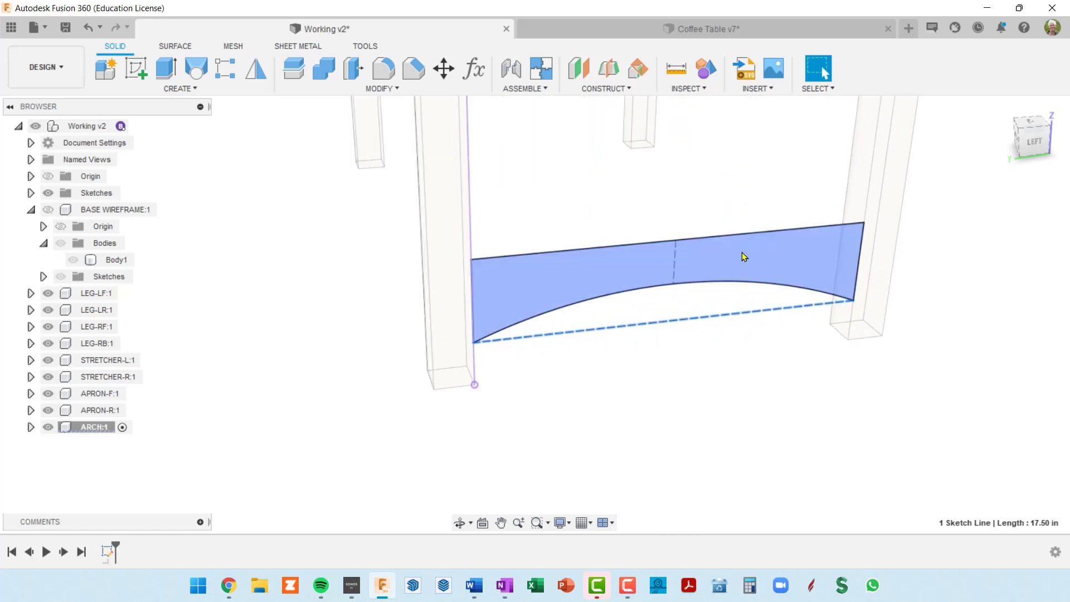
Step: Extrude the arched profile inward as a new body with the distance -archDep
key("e")
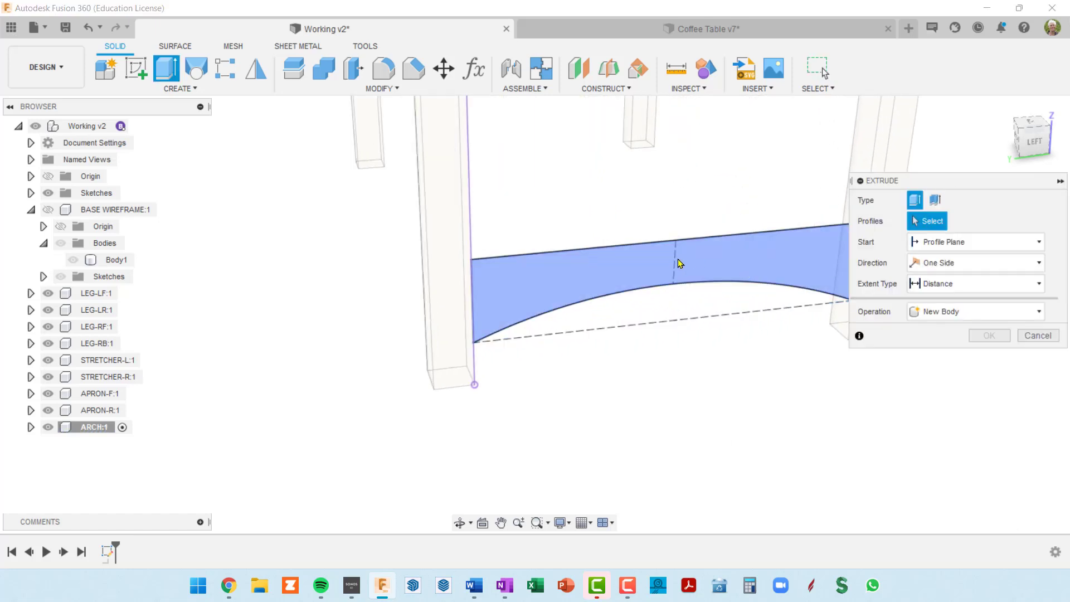
middle_click_drag(681, 262, 626, 322)
left_click(627, 321)
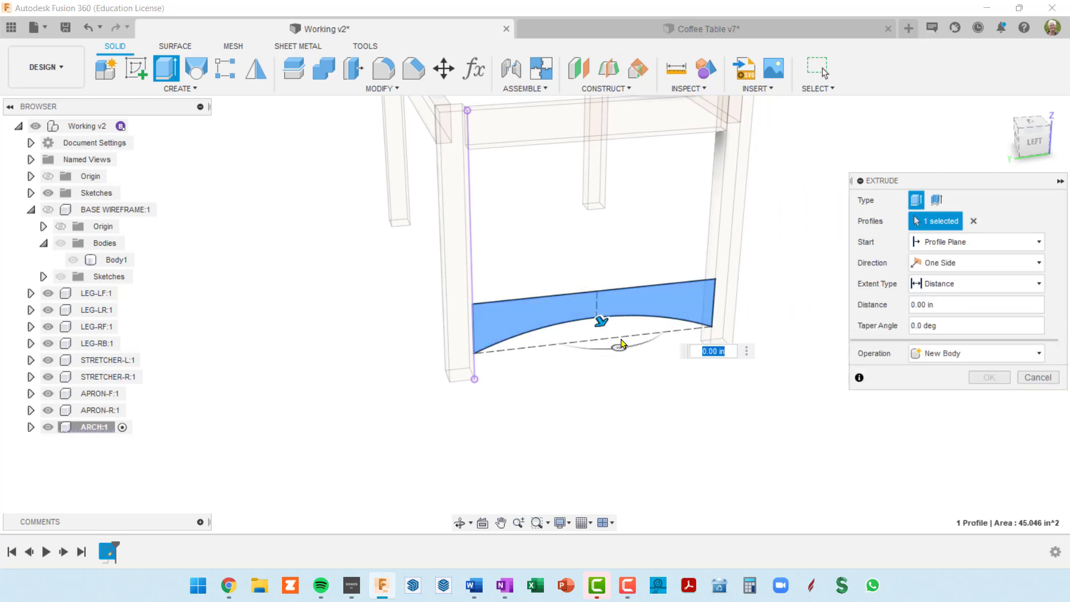
left_click_drag(601, 321, 617, 347)
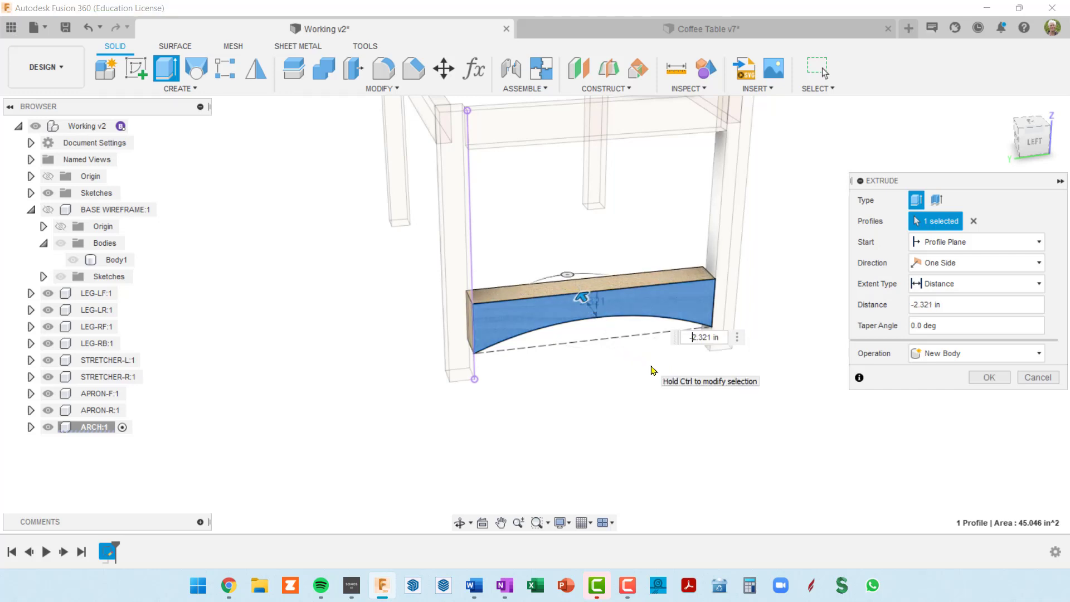
key("BackSpace")
type("-arc")
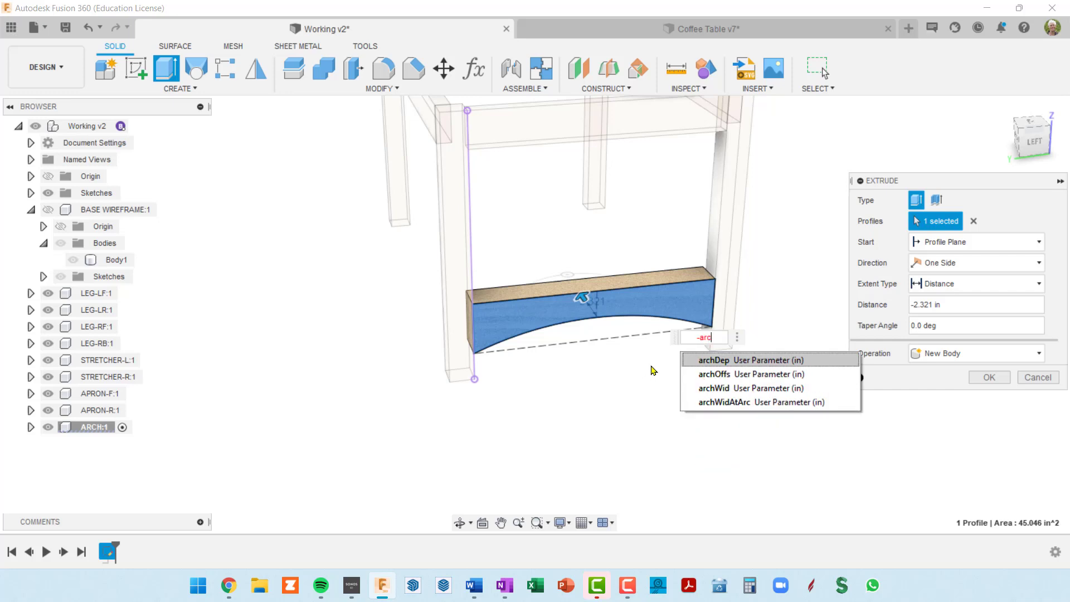
left_click(720, 360)
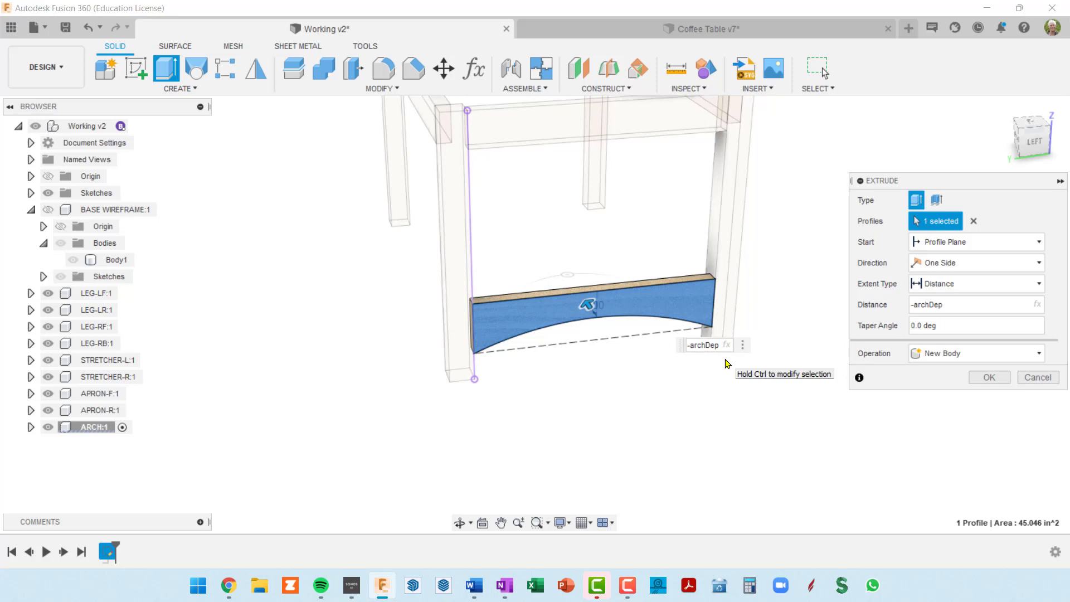
key("Return")
Step: Show the top-level origin planes of the Working v2 design
middle_click_drag(690, 313, 543, 305, "shift")
scroll(578, 334, "down", 5)
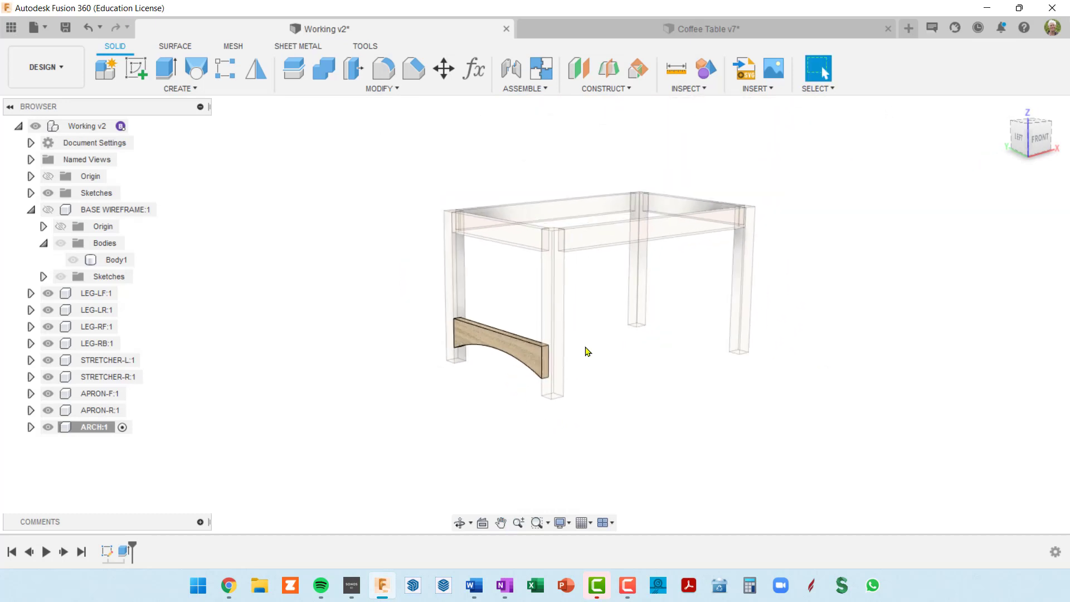
middle_click_drag(588, 351, 617, 360, "shift")
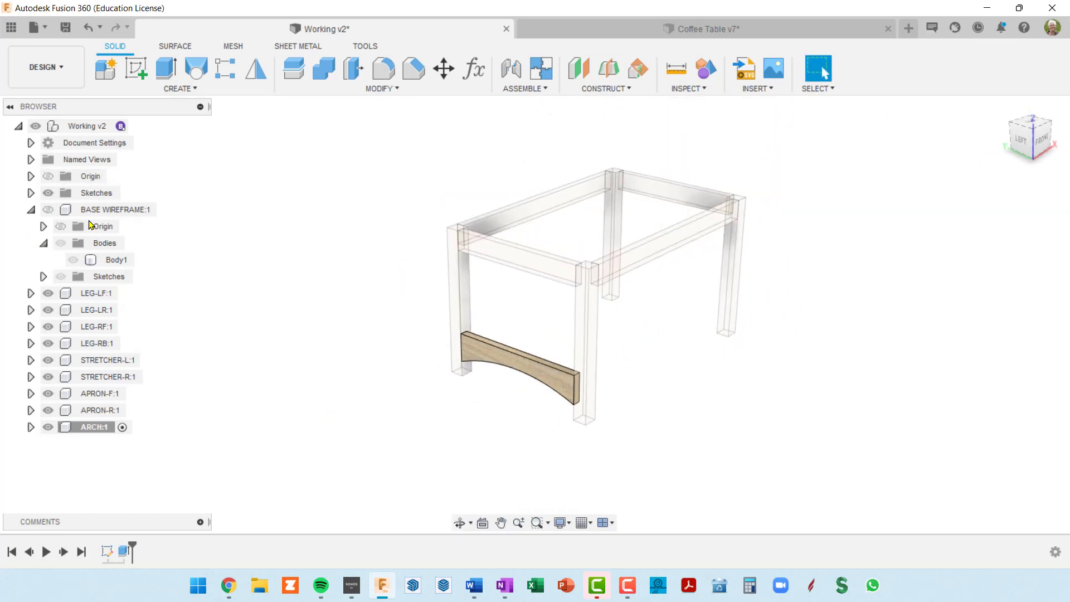
left_click(49, 177)
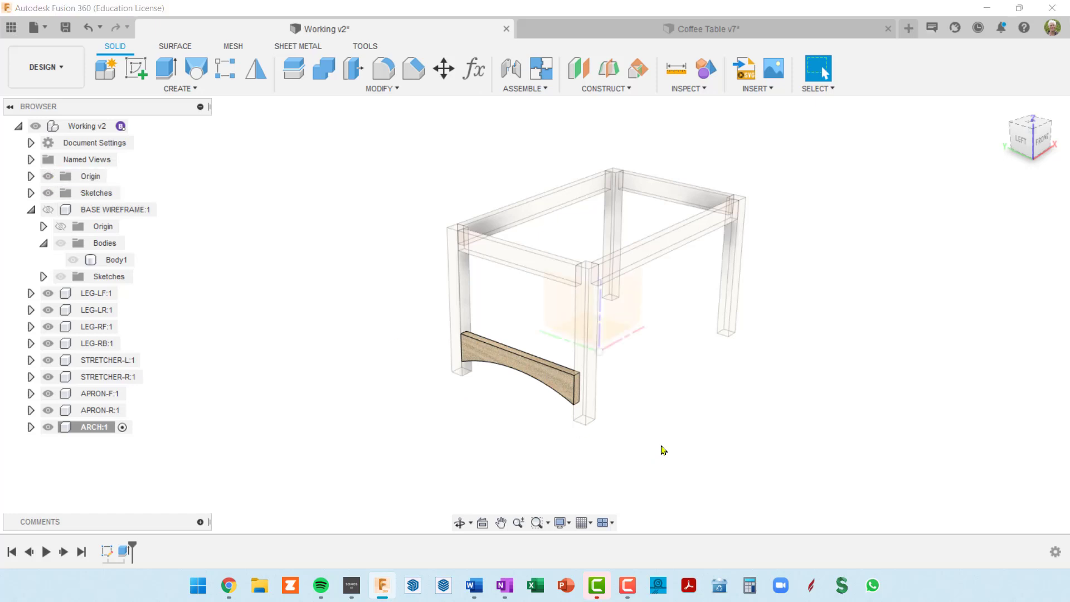
Step: Activate the top-level Working v2 component and mirror the ARCH component across the vertical origin plane midway between the table's two ends
middle_click_drag(661, 450, 686, 343, "shift")
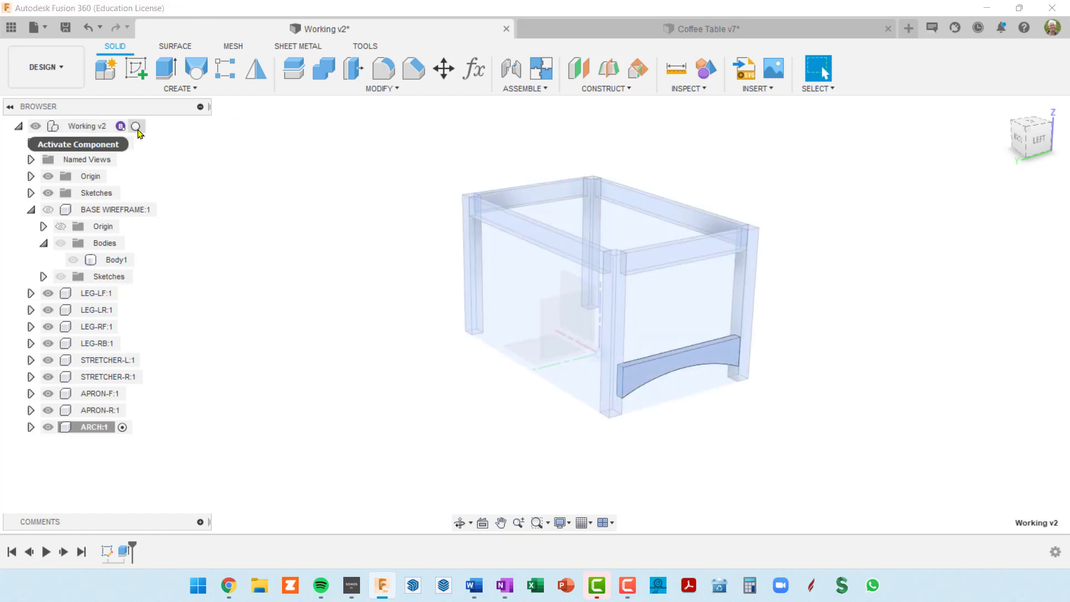
left_click(141, 126)
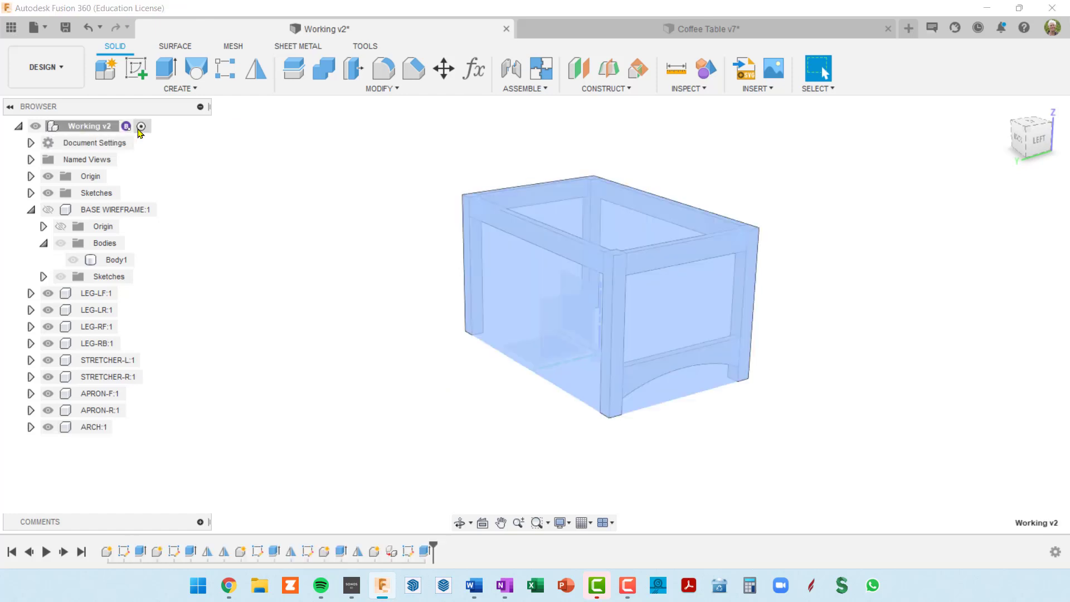
left_click(260, 68)
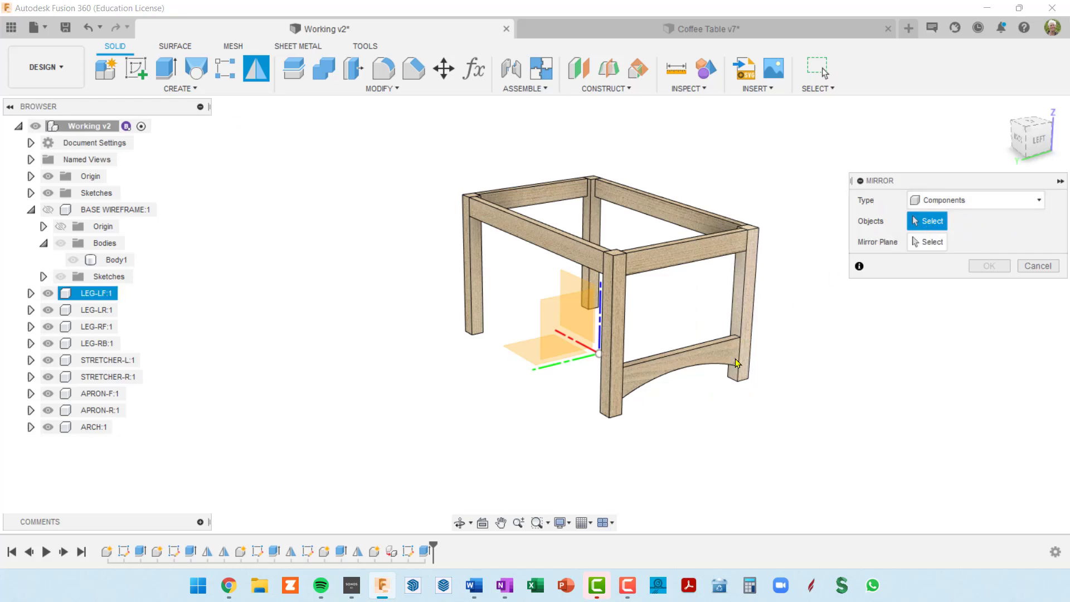
left_click(712, 361)
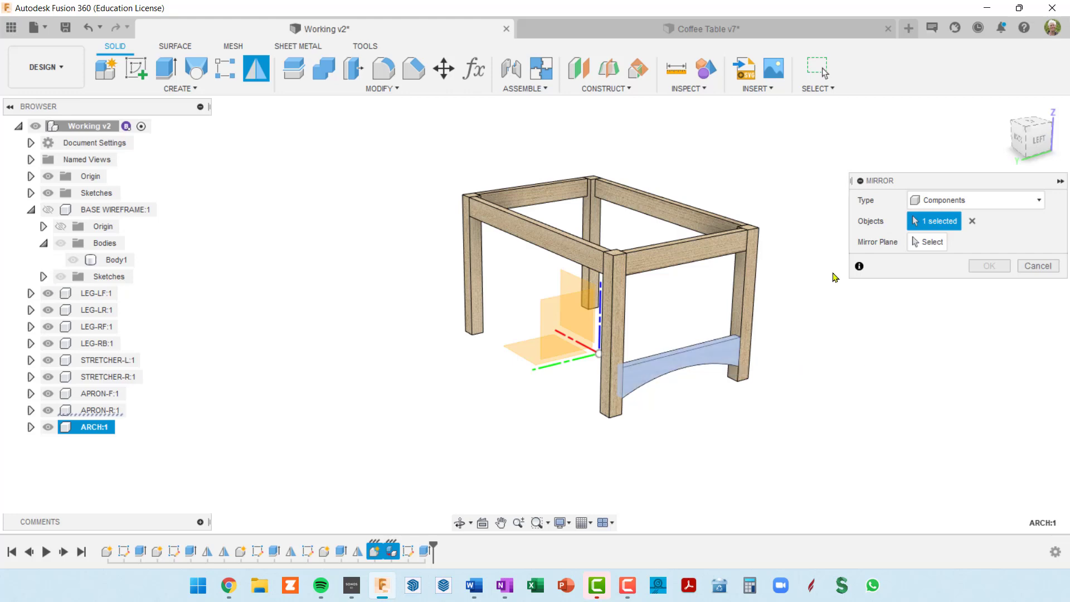
left_click(926, 242)
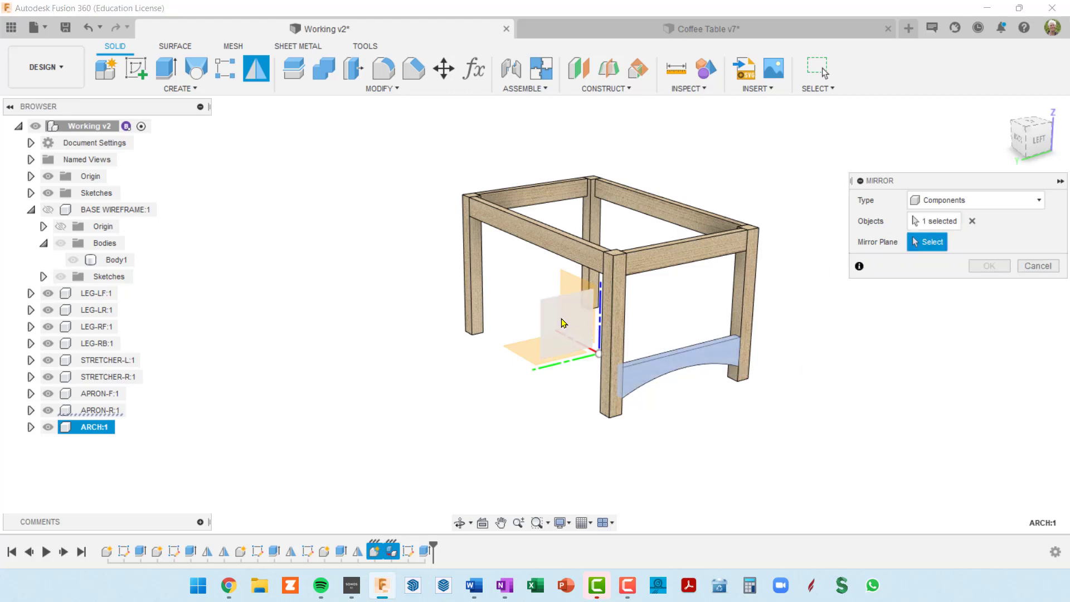
left_click(559, 339)
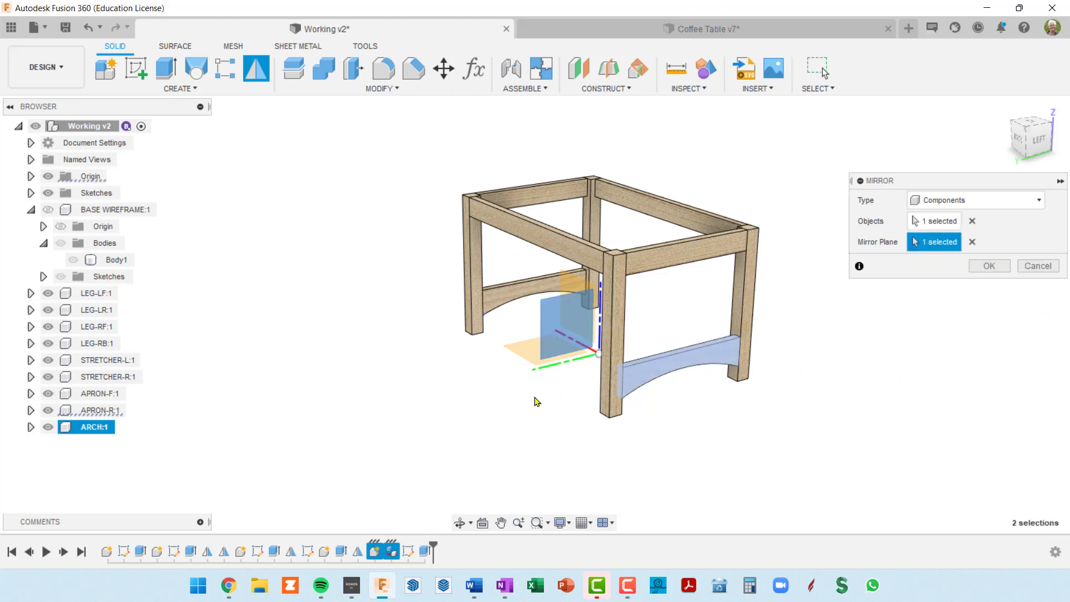
middle_click_drag(535, 399, 709, 375, "shift")
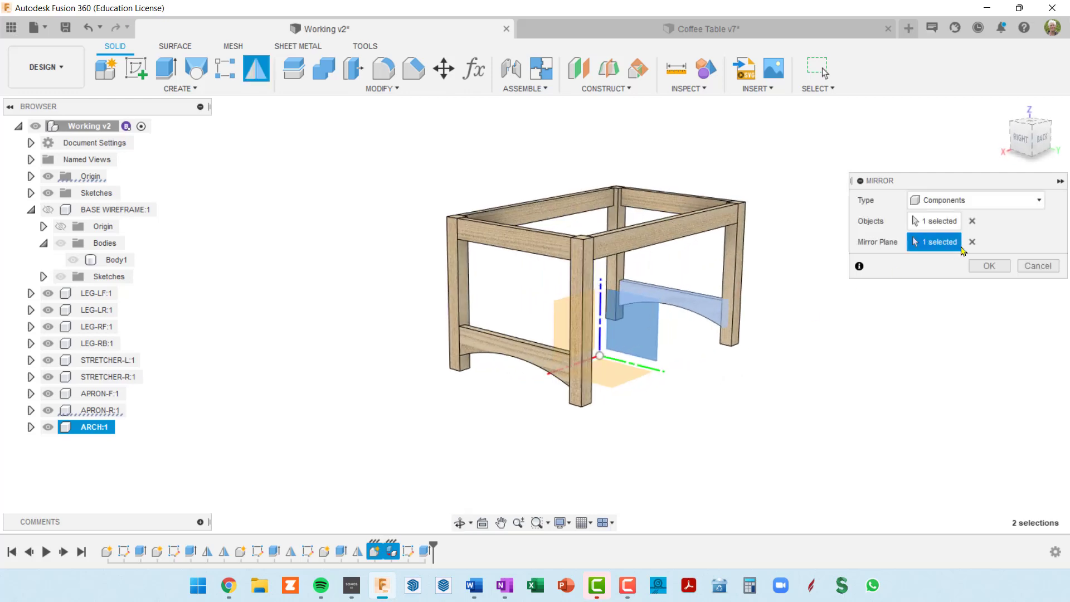
left_click(987, 265)
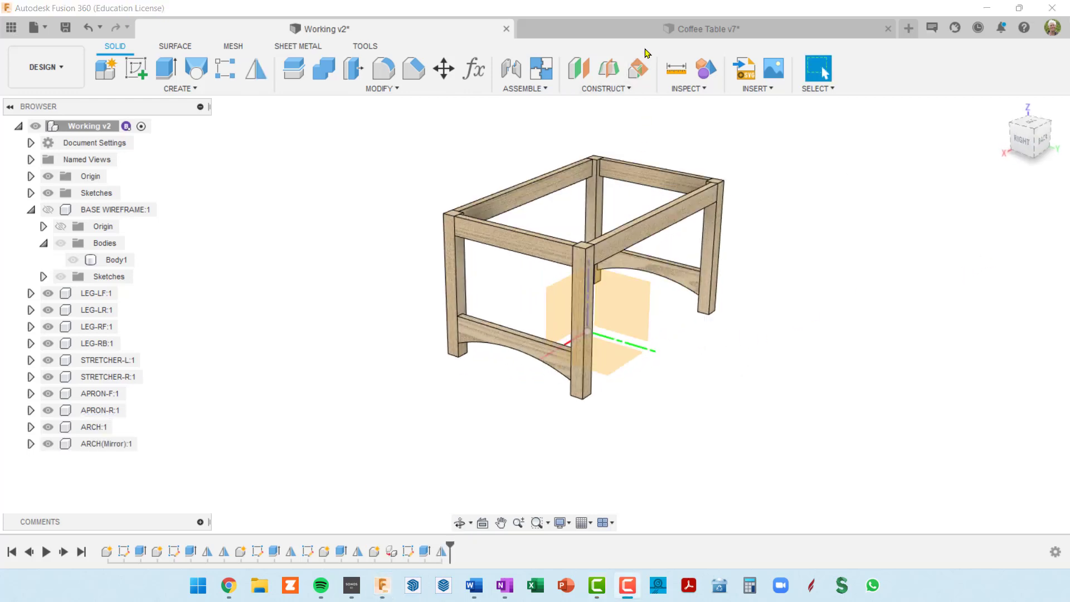
Step: Switch to the Coffee Table v7 design and examine the rails and blocks between the two arches from the table's end
left_click(646, 36)
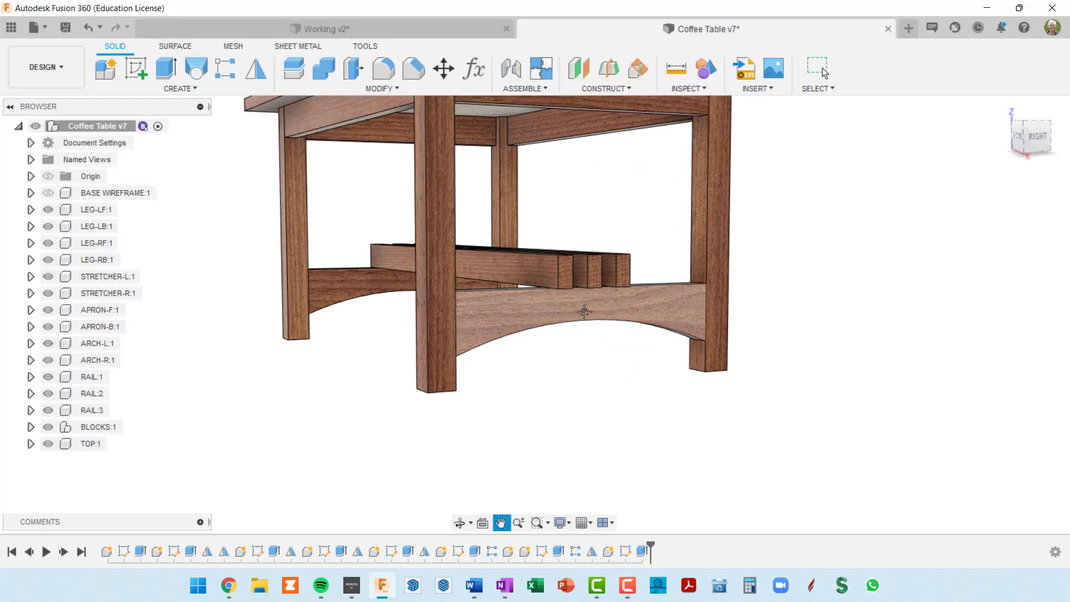
middle_click_drag(581, 324, 512, 345, "shift")
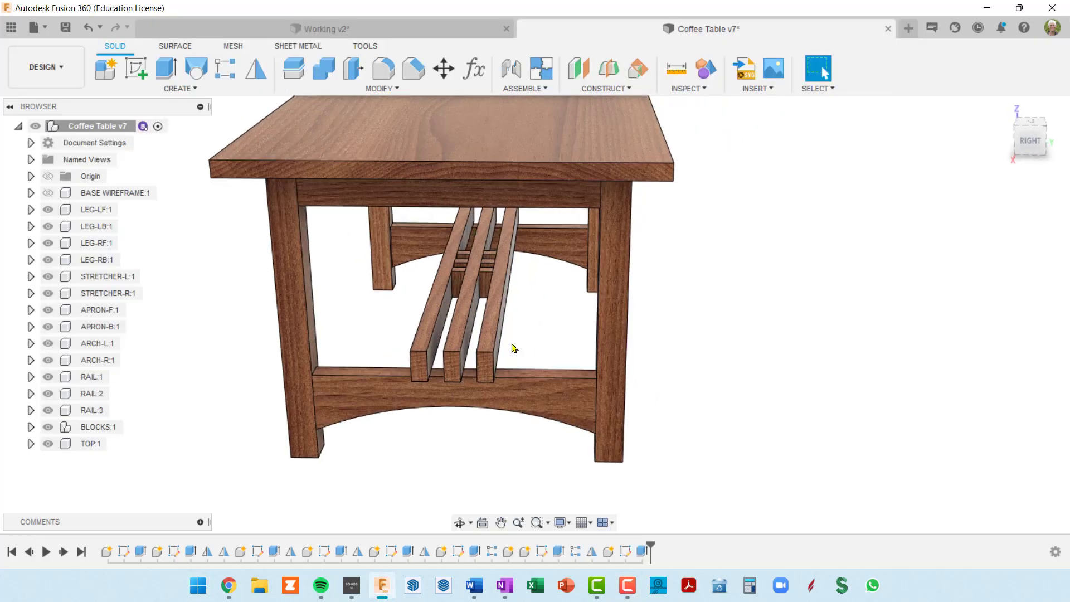
scroll(424, 351, "up", 4)
scroll(424, 355, "down", 3)
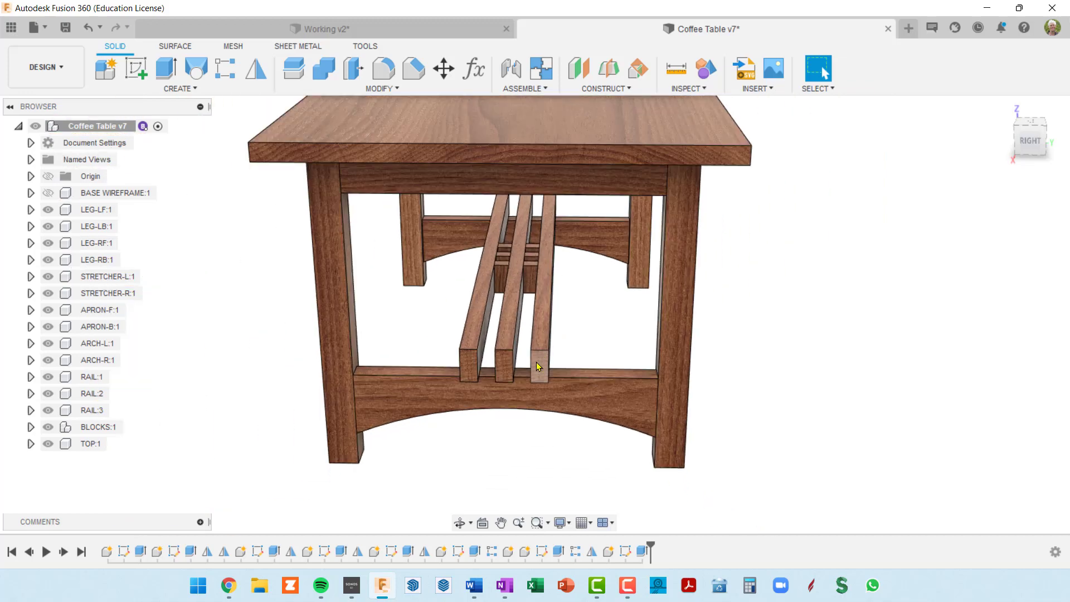
Step: Examine the rails over the arch in the finished coffee table, and switch to the Working v2 design
middle_click_drag(538, 367, 522, 262, "shift")
scroll(551, 352, "down", 3)
left_click(437, 33)
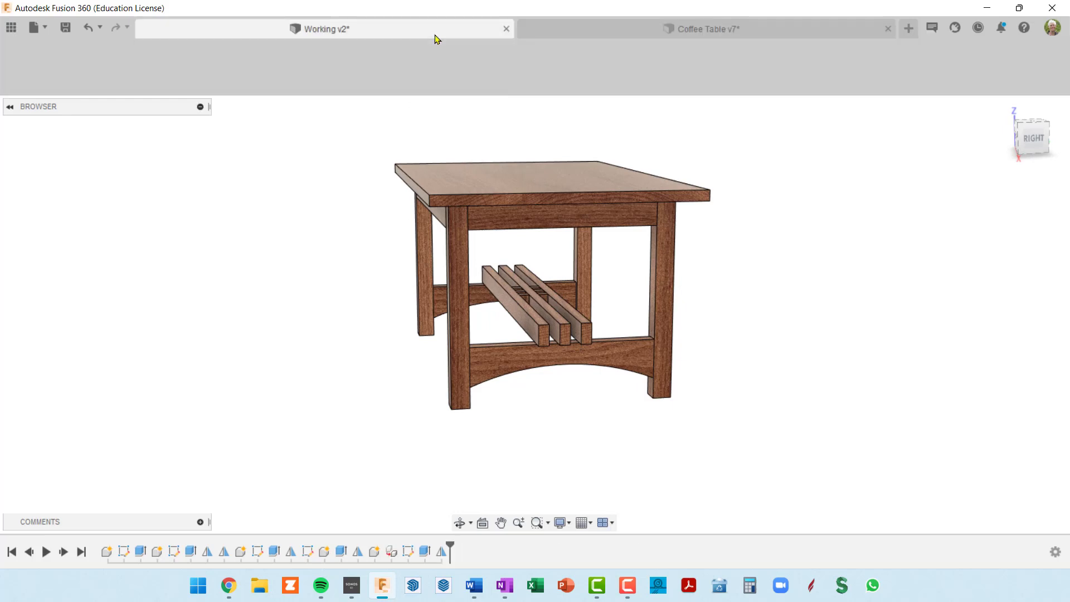
Step: Start a new sketch on the top face of the arch at the right end of the table base
scroll(575, 361, "up", 3)
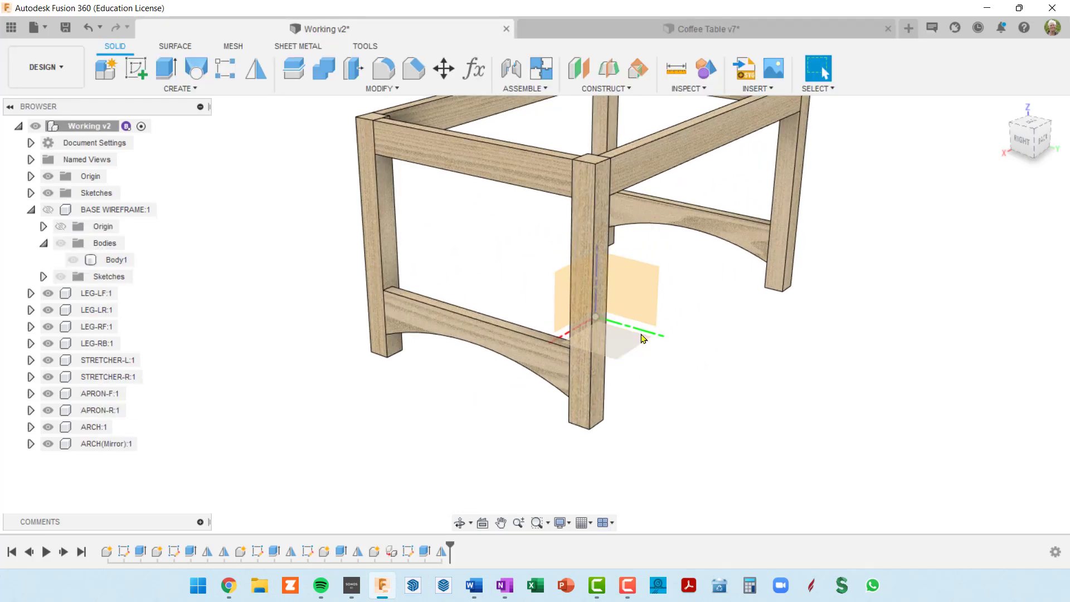
middle_click_drag(645, 336, 677, 327, "shift")
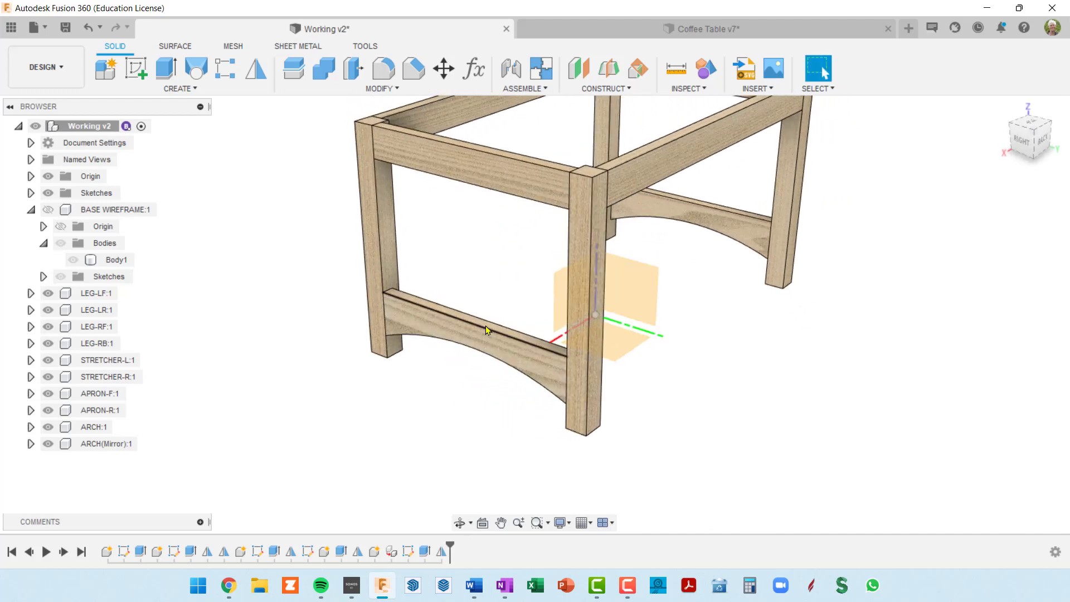
scroll(487, 326, "up", 2)
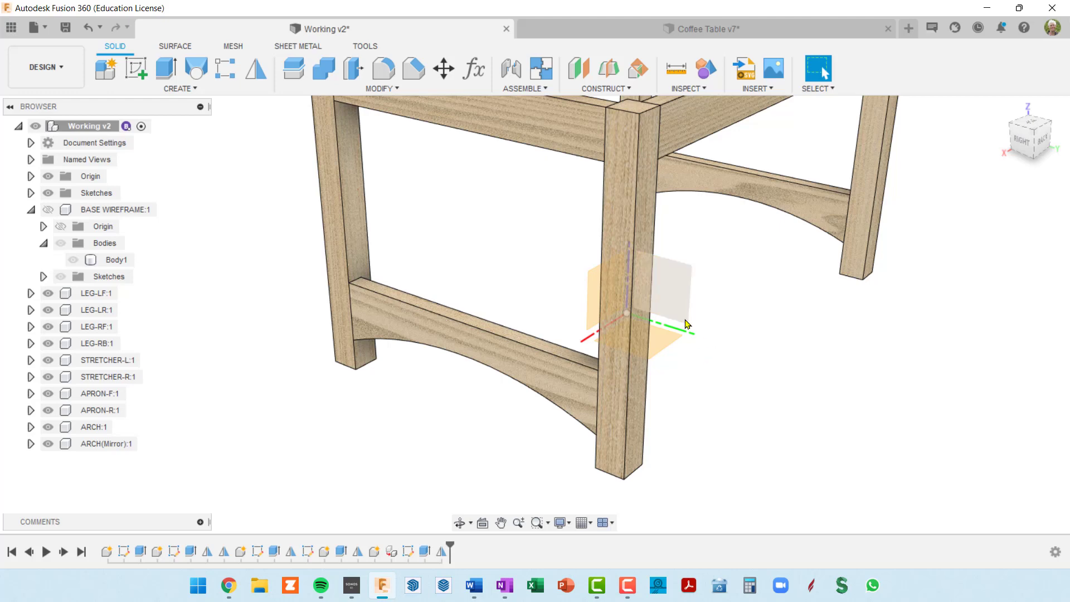
scroll(687, 321, "down", 3)
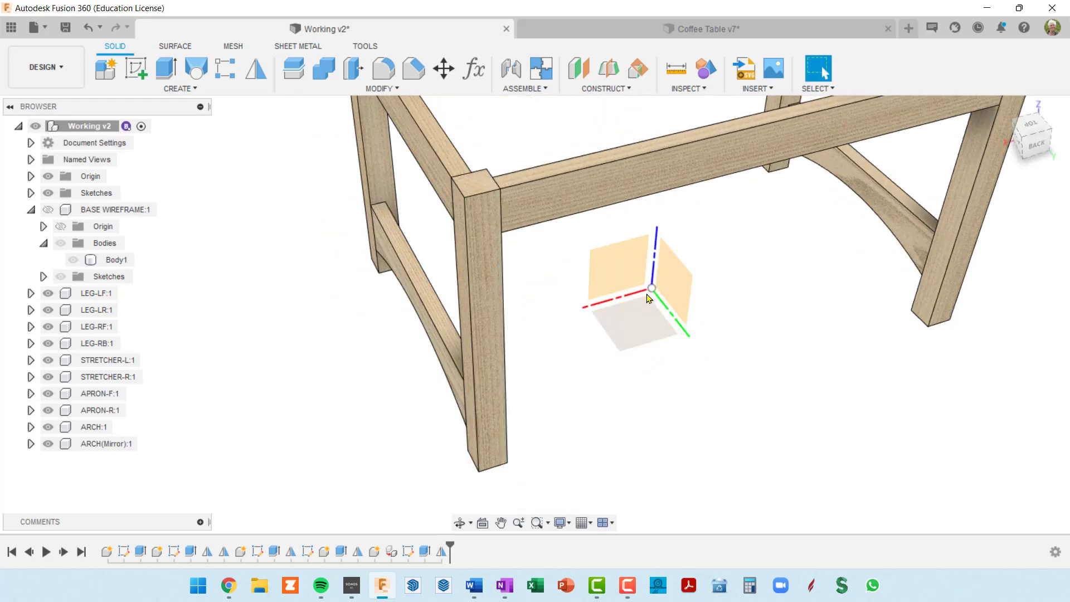
middle_click_drag(649, 299, 696, 276, "shift")
scroll(541, 312, "up", 3)
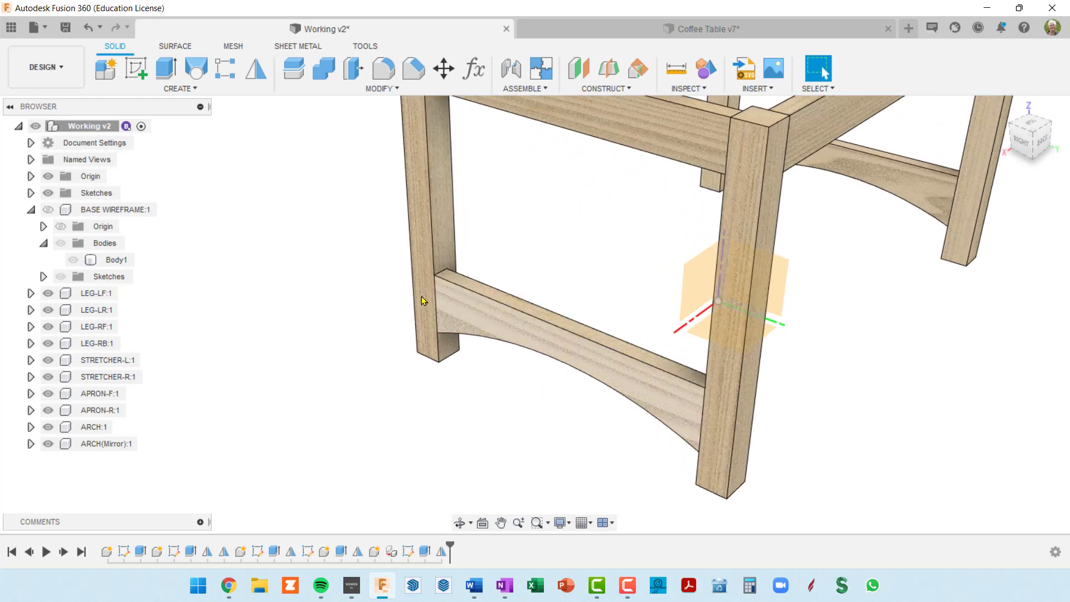
left_click(136, 72)
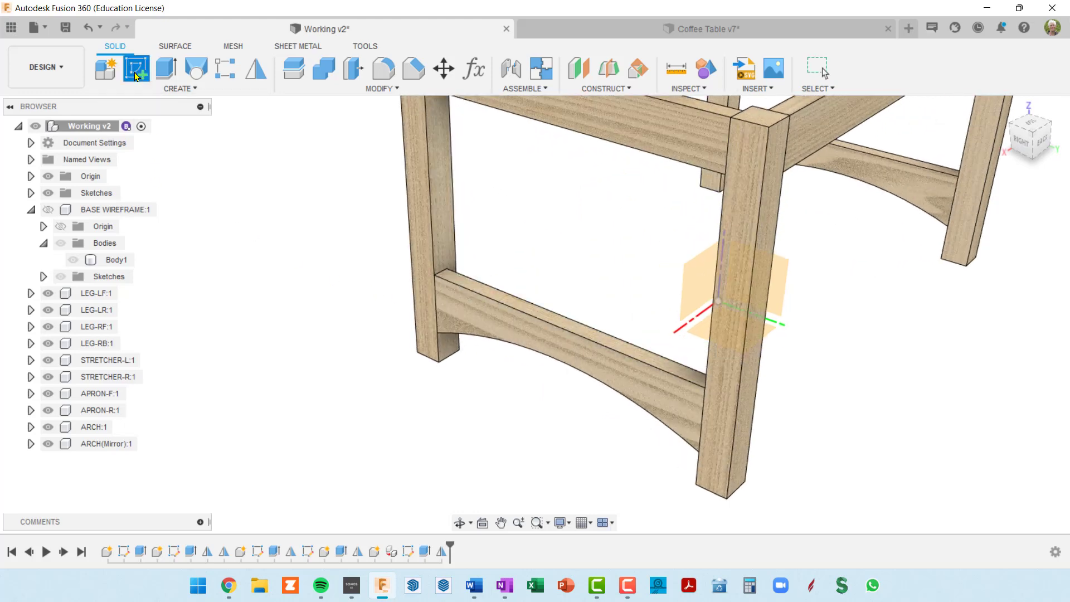
left_click(559, 323)
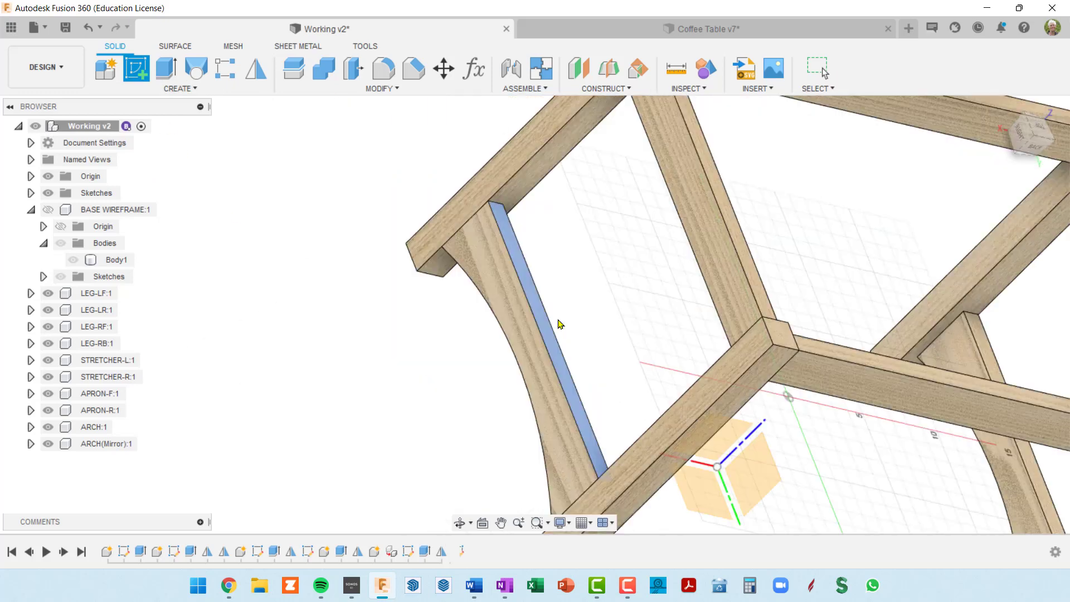
Step: Sketch a center rectangle about 37.55 by 2.9 in, centred on the origin and extending past both ends of the base
scroll(613, 301, "up", 4)
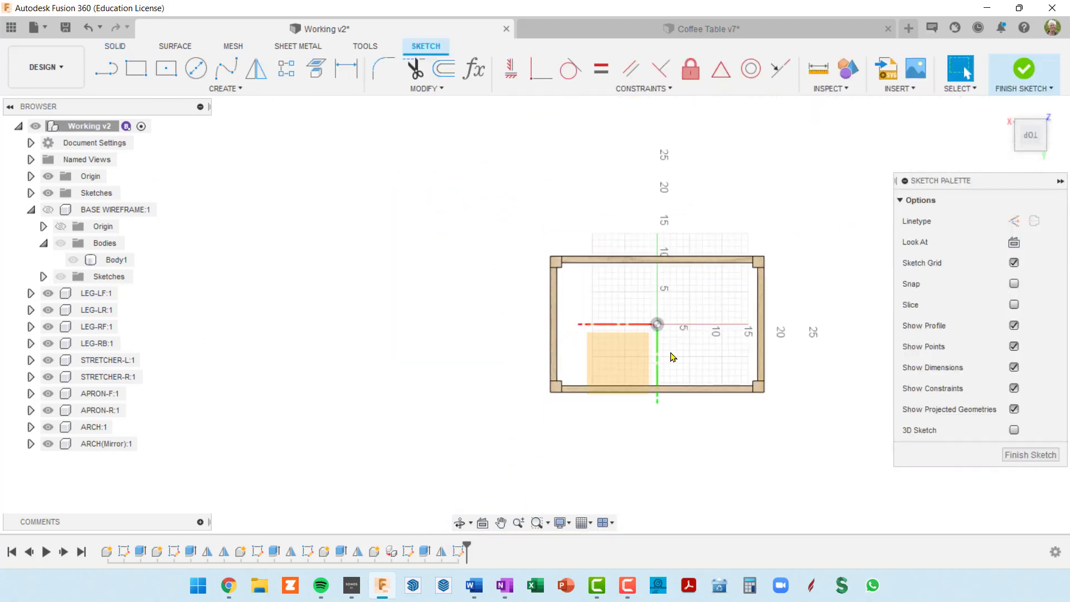
scroll(624, 308, "up", 1)
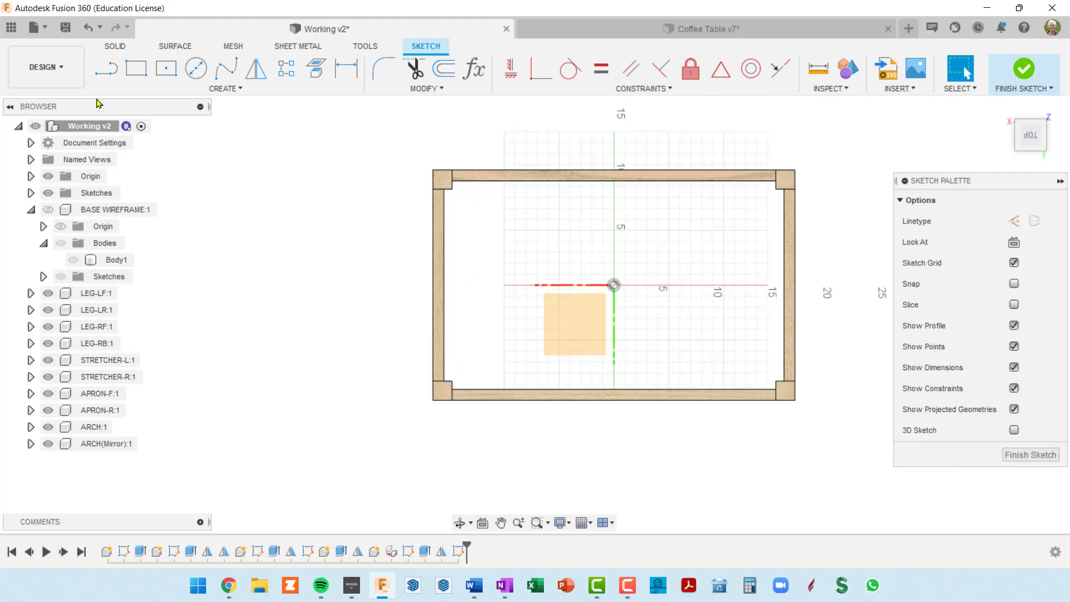
left_click(166, 69)
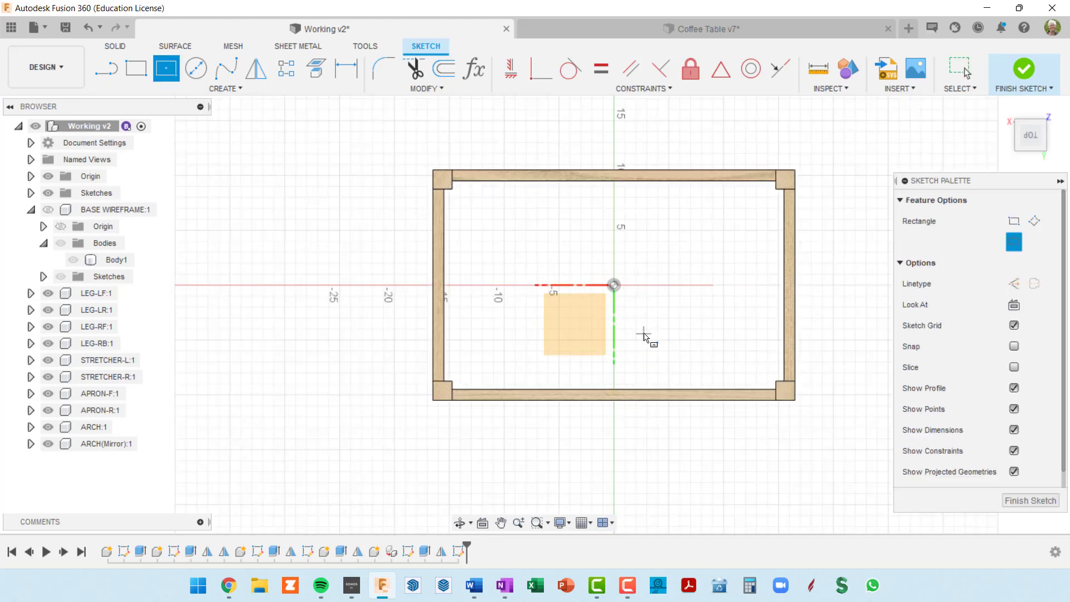
left_click(615, 286)
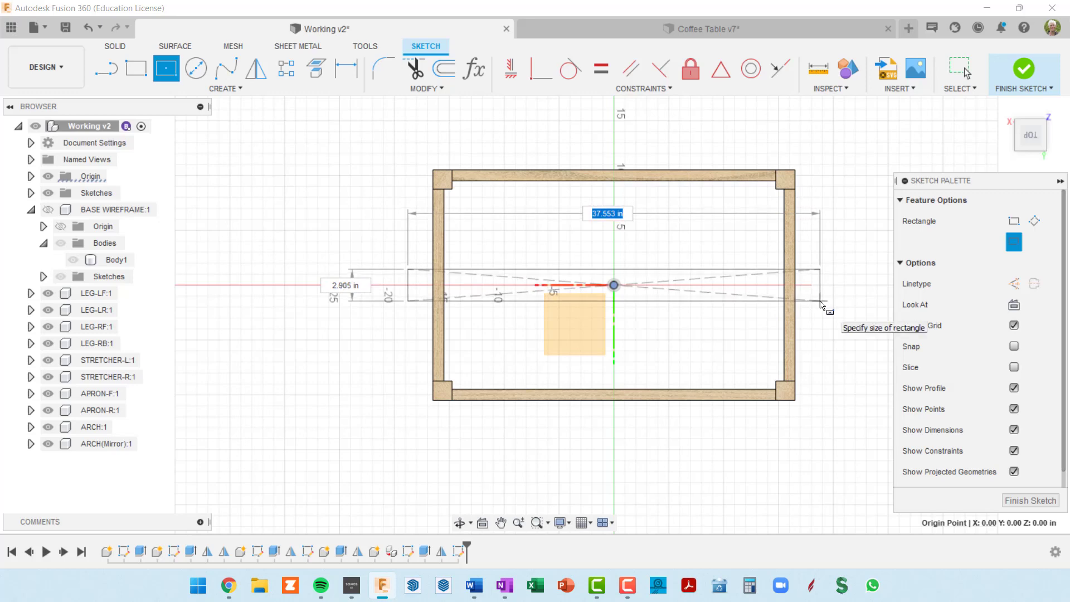
left_click(820, 304)
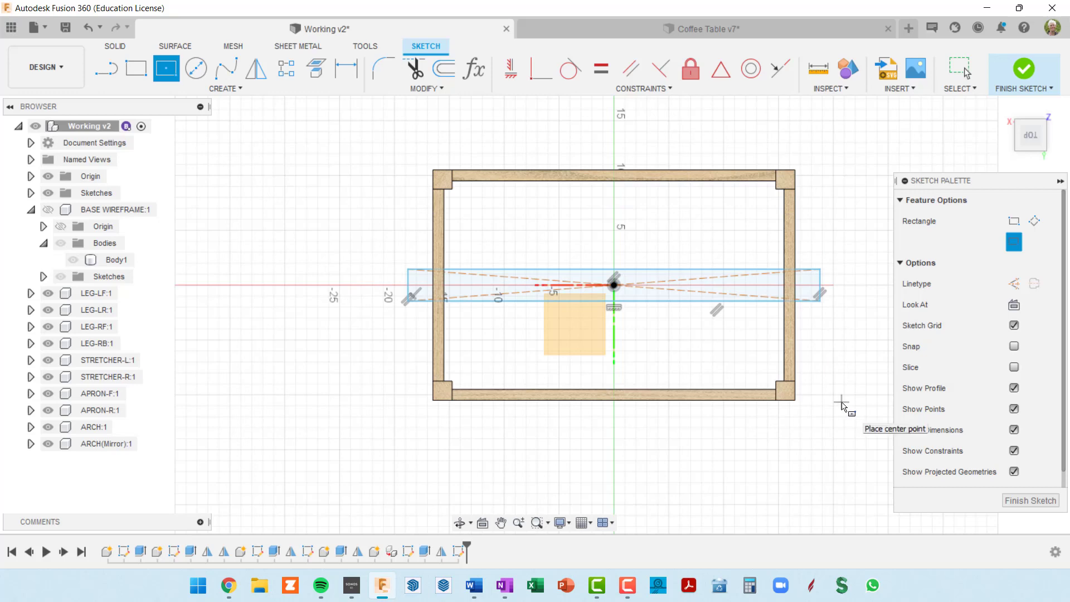
Step: Hide the STRETCHER-L and STRETCHER-R components so the arches beneath them can be seen from above
middle_click_drag(834, 372, 741, 363)
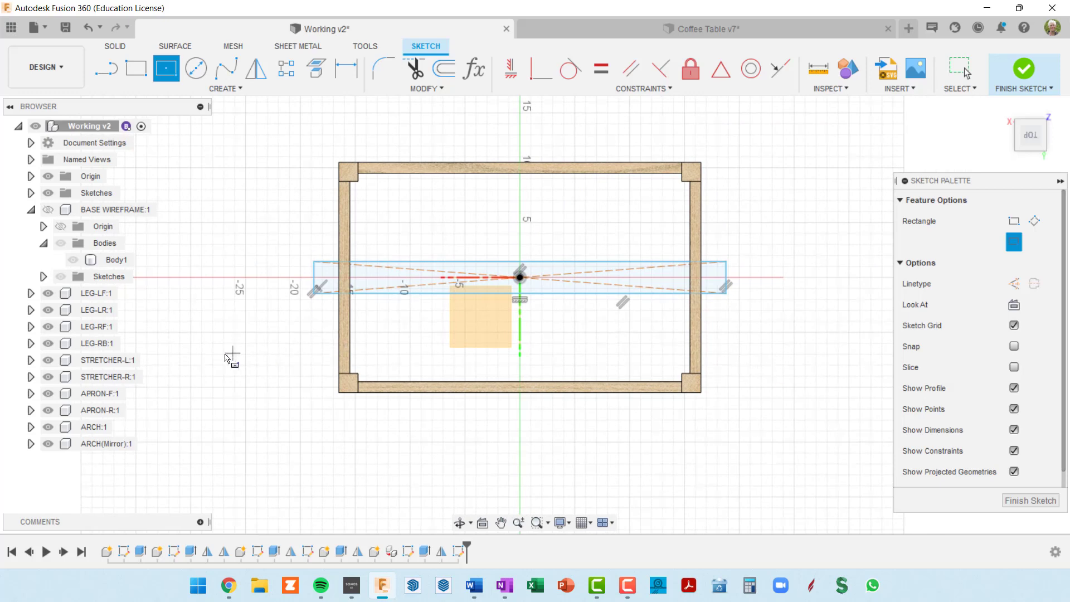
left_click(49, 360)
left_click(48, 378)
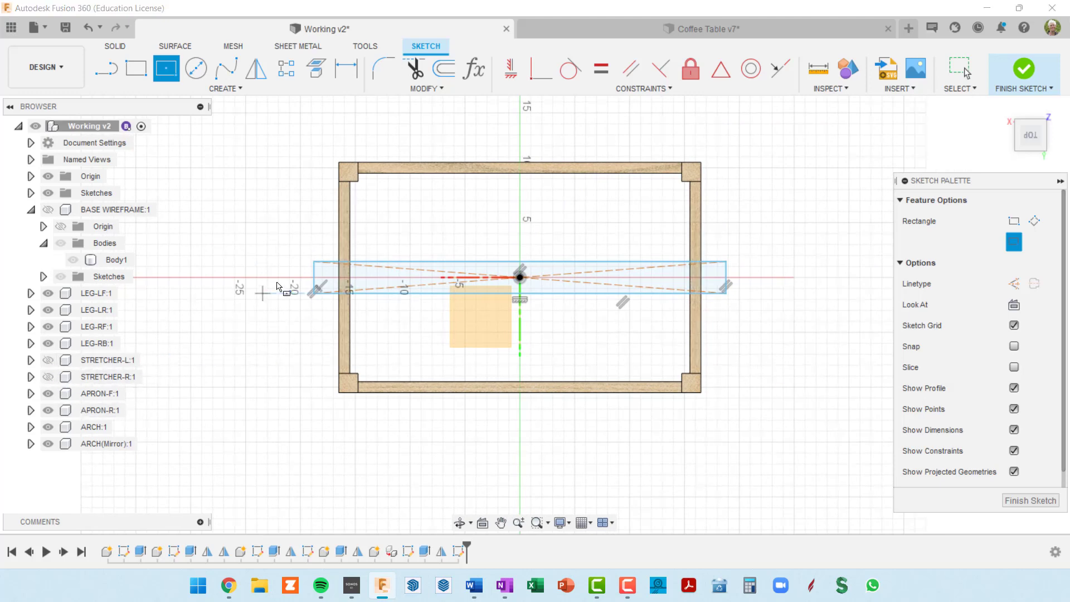
scroll(367, 267, "up", 5)
scroll(327, 304, "down", 4)
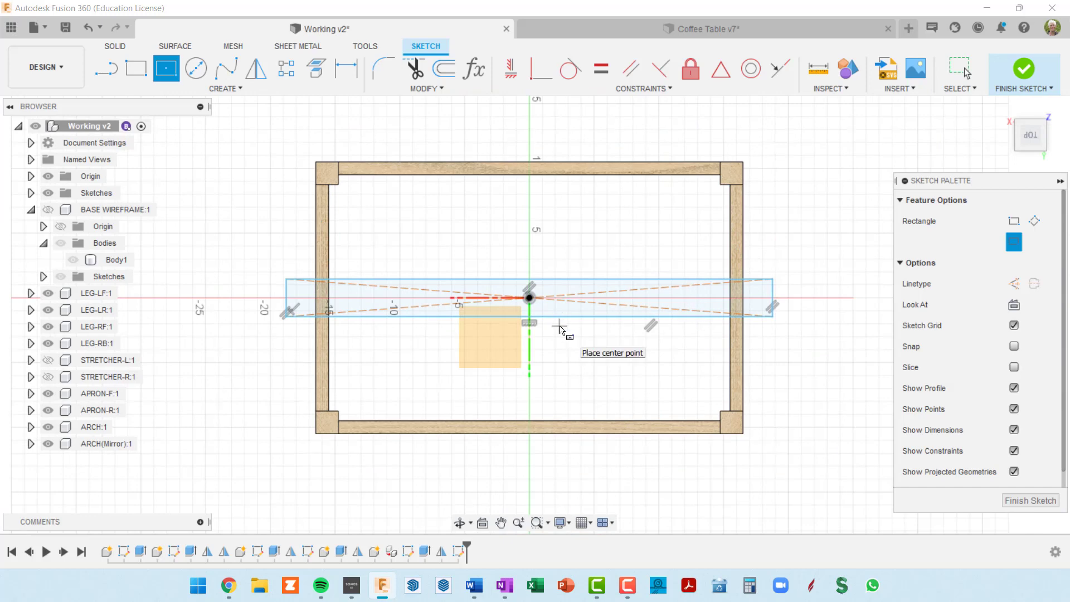
middle_click_drag(769, 328, 737, 313)
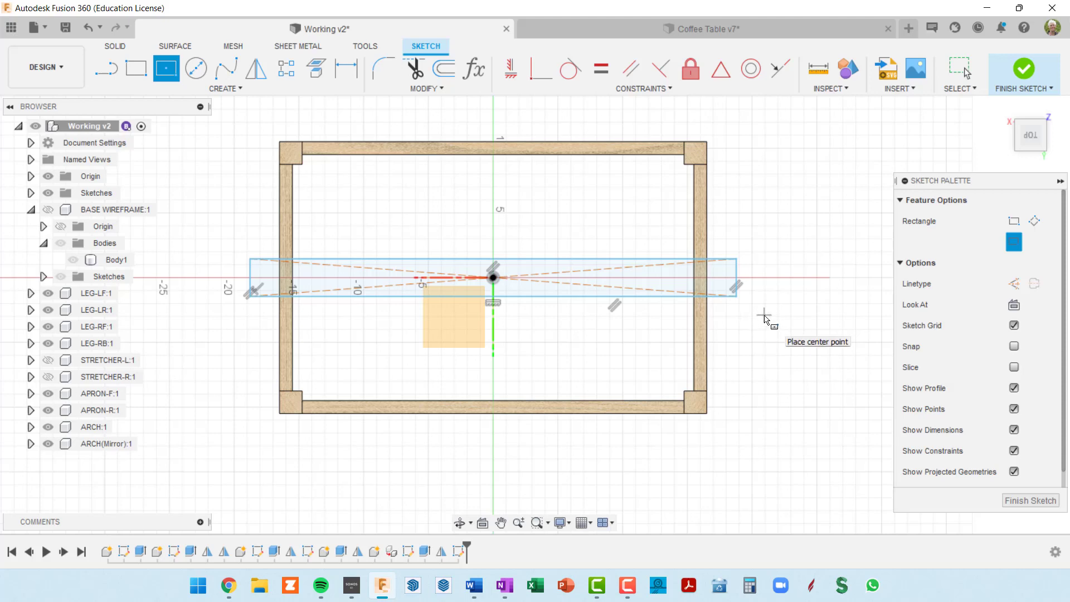
Step: Add a user parameter named railWid in inches with the expression 2
key("shift+p")
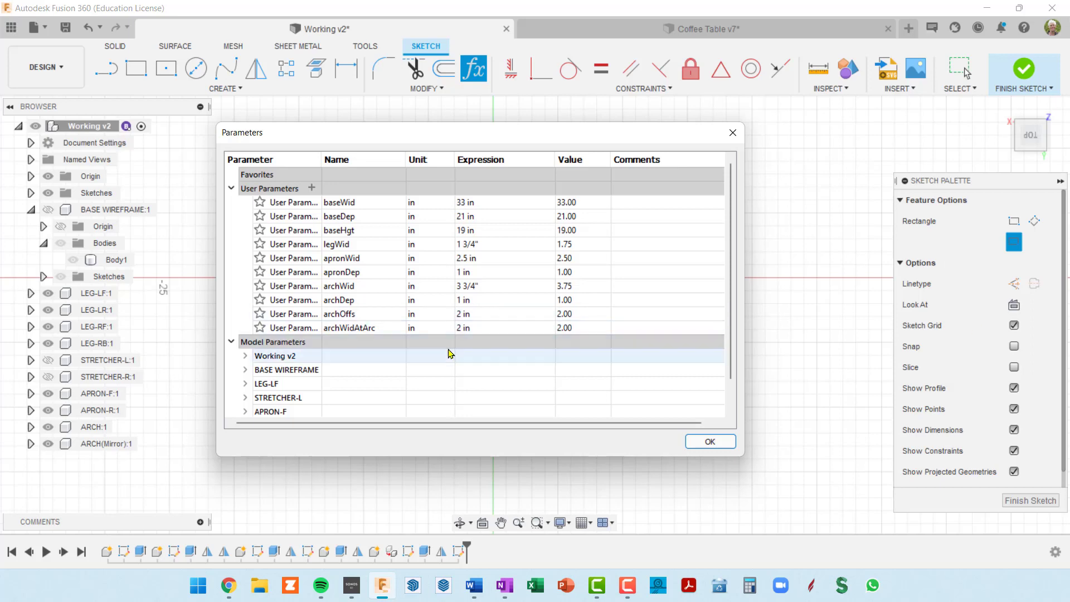
left_click(311, 188)
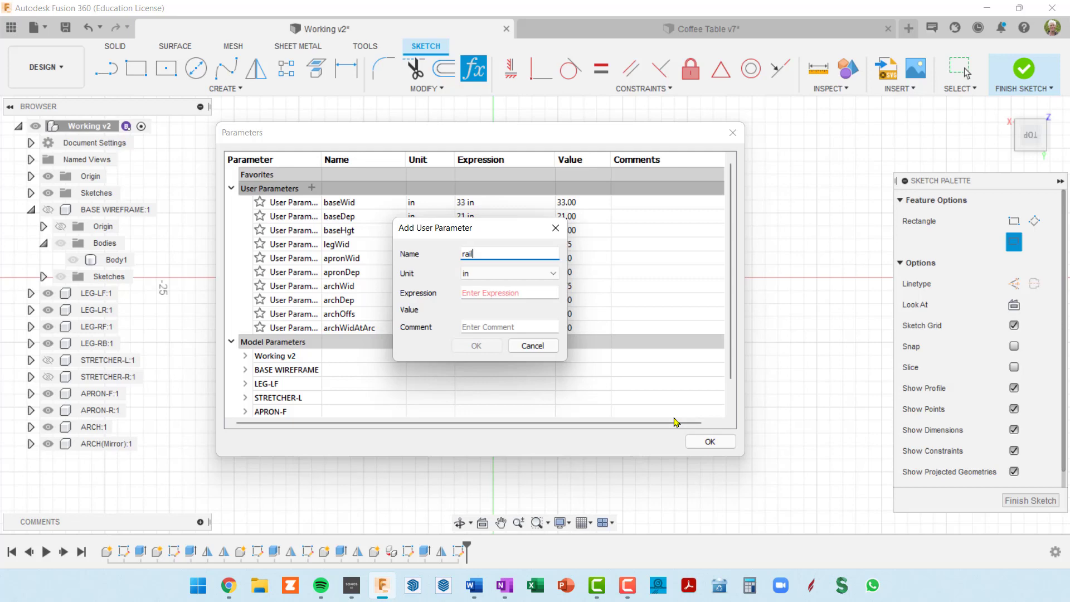
key("Tab")
key("Tab")
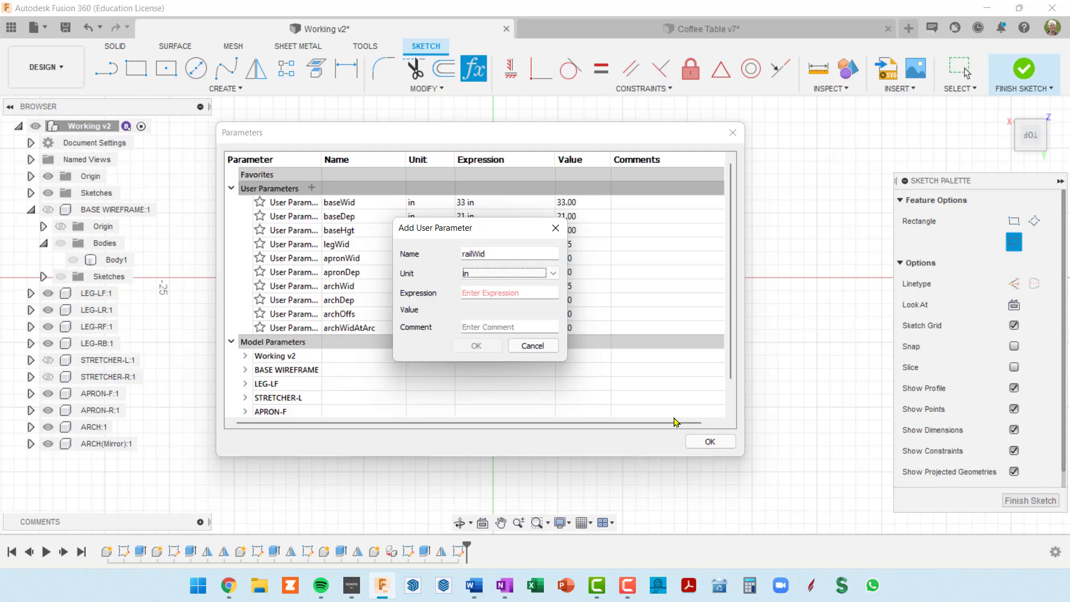
type("2")
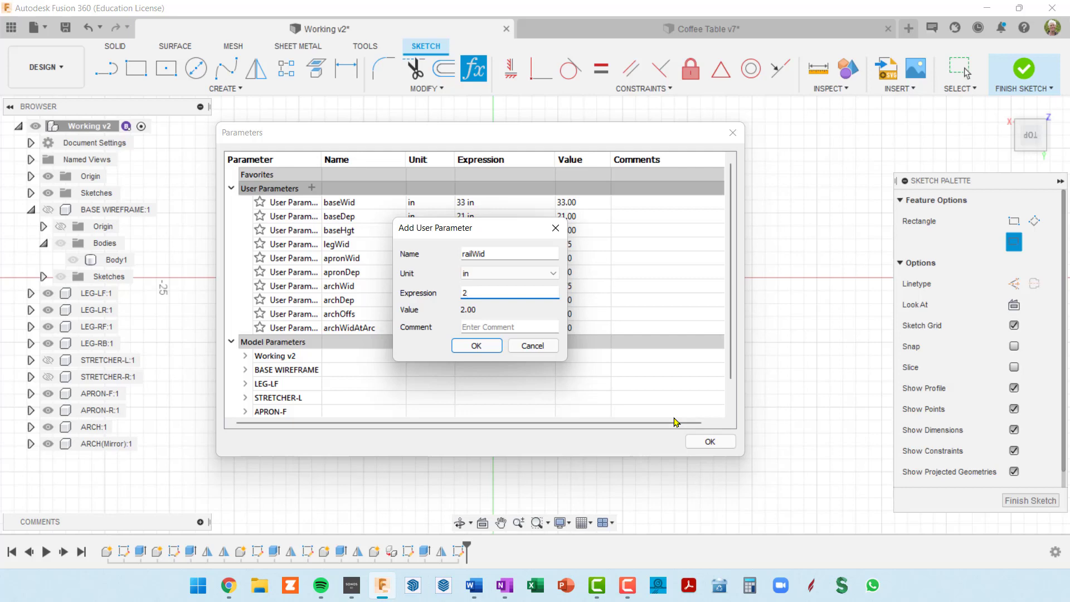
key("Tab")
key("Tab")
left_click(477, 346)
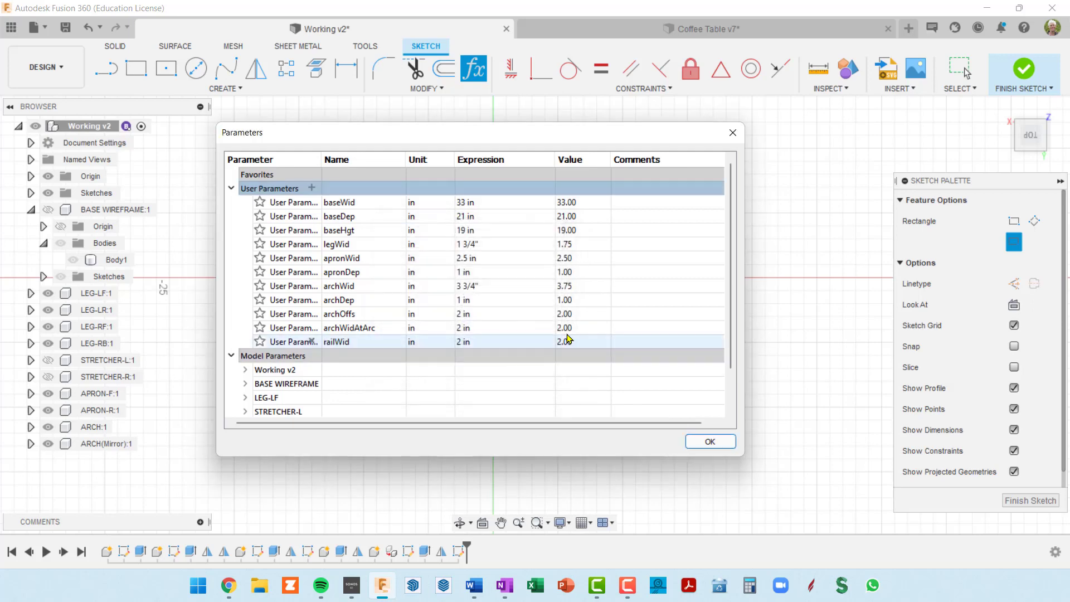
Step: Add a user parameter named railDep in inches with the expression 1
left_click(313, 189)
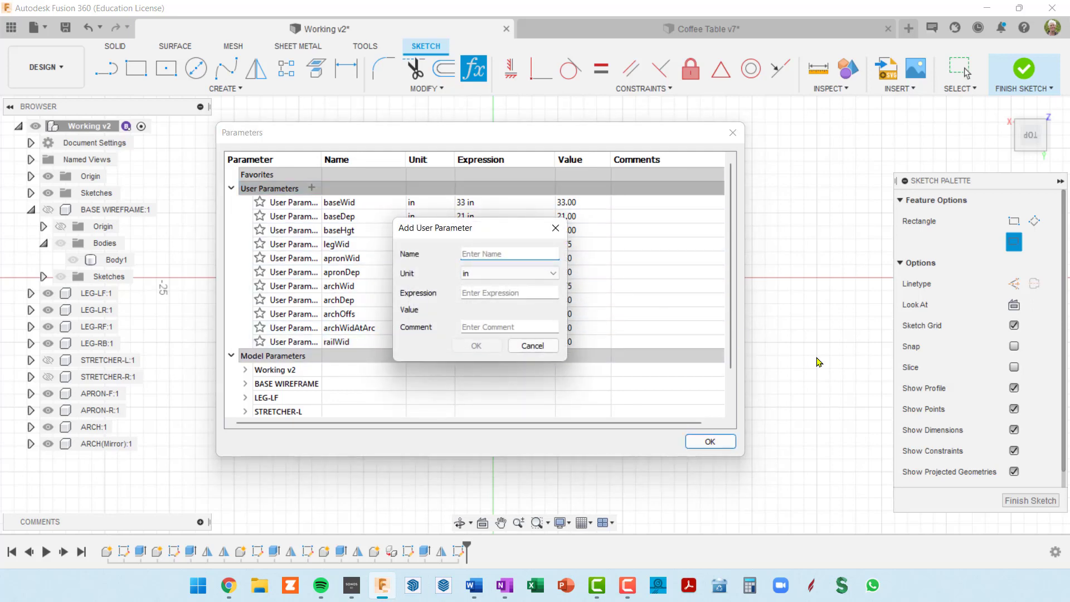
type("rail")
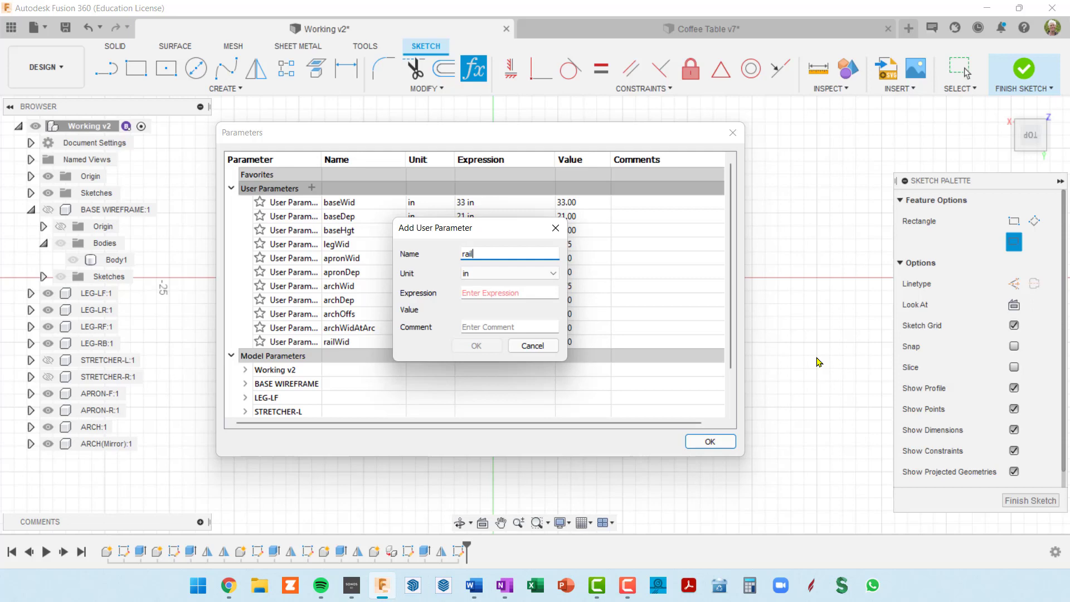
key("Tab")
key("Tab")
type("1")
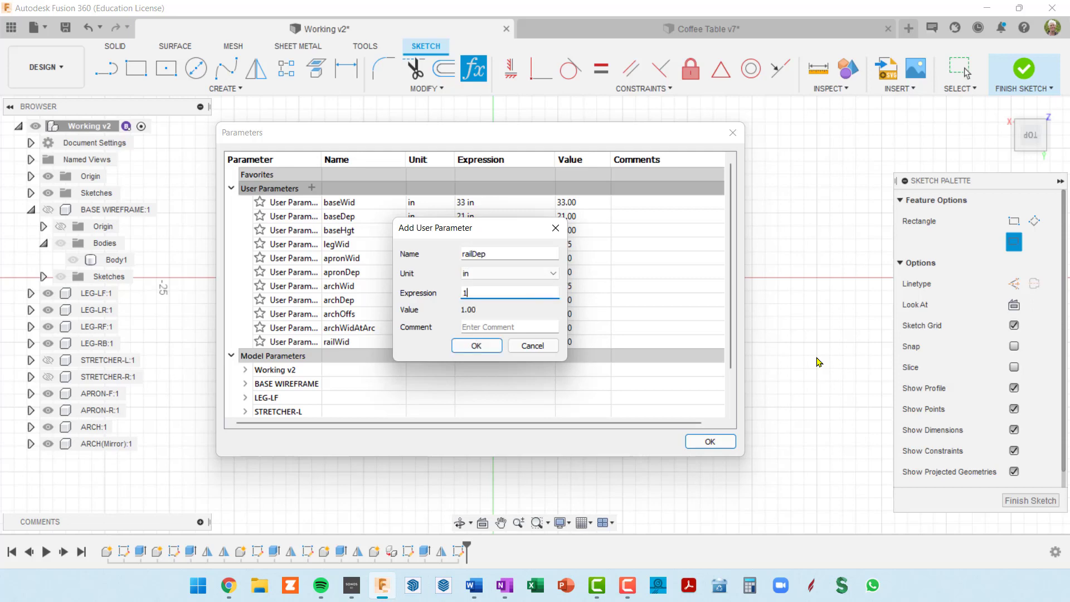
left_click(477, 346)
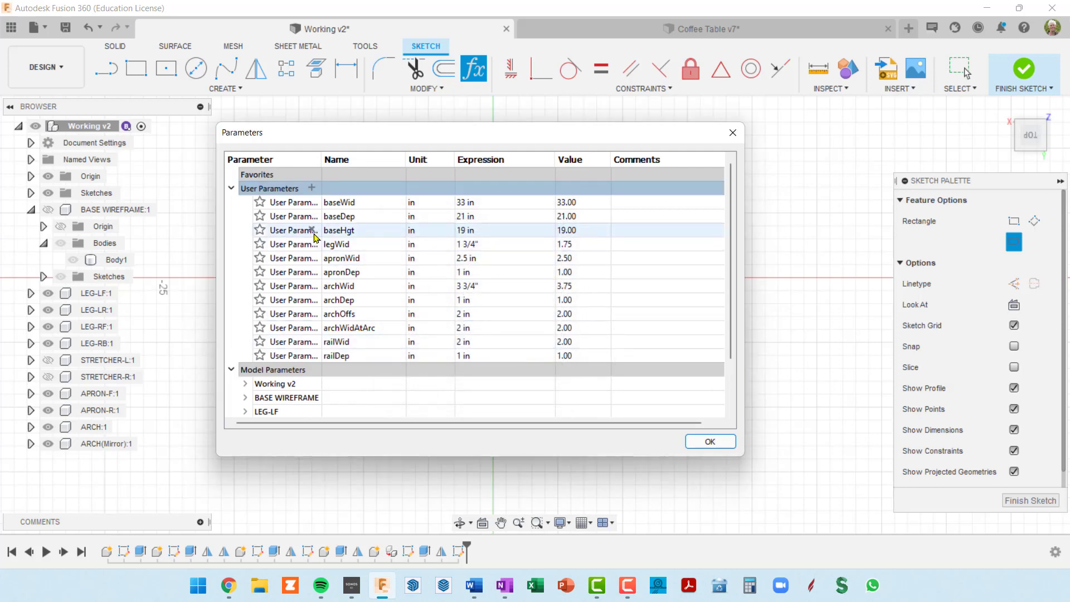
Step: Add a user parameter named railOH in inches with the expression 3/4
left_click(312, 189)
type("railOH")
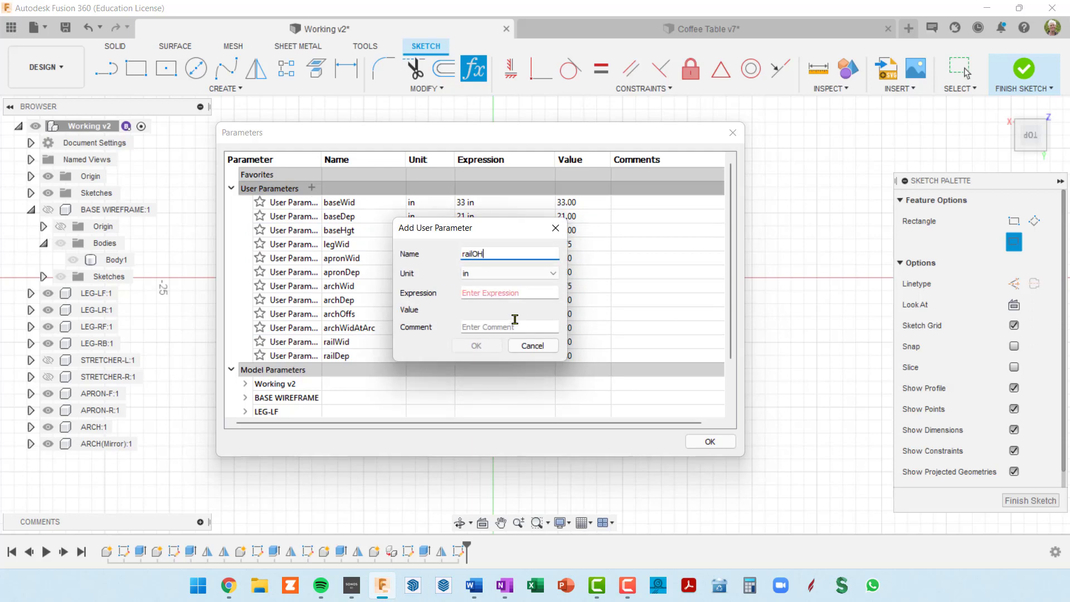
key("Tab")
key("Tab")
type("3/4")
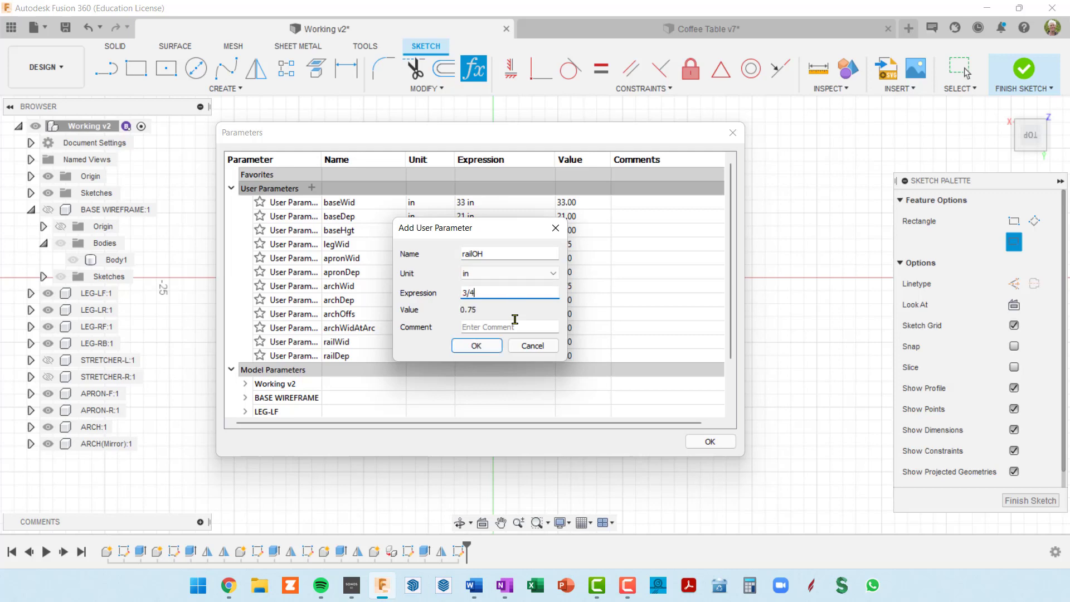
left_click(476, 346)
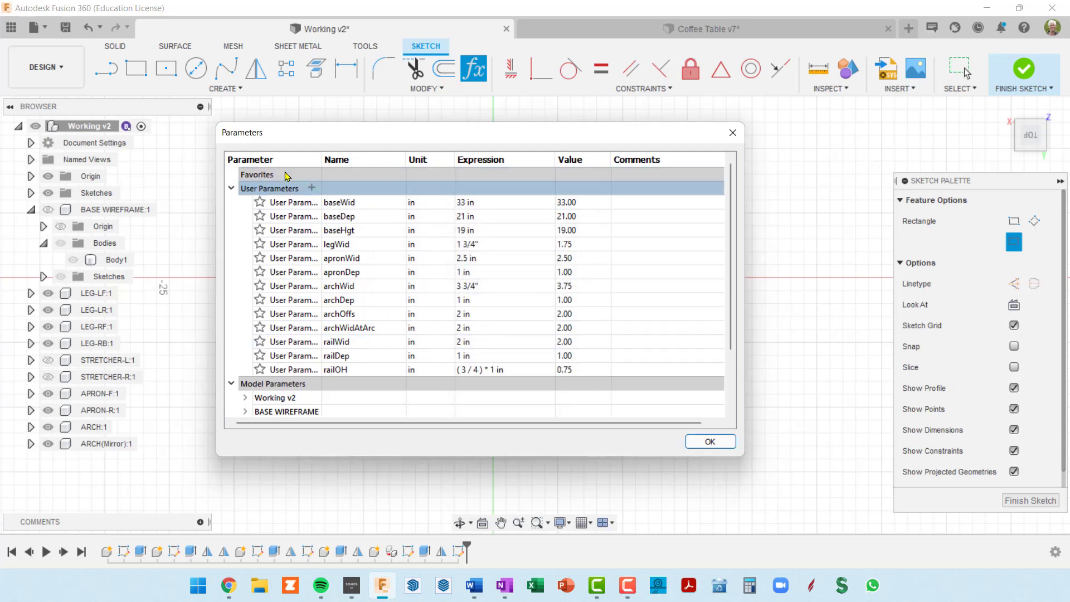
Step: Add a user parameter named numRail with the expression 3 and the unit set to No Units
left_click(312, 188)
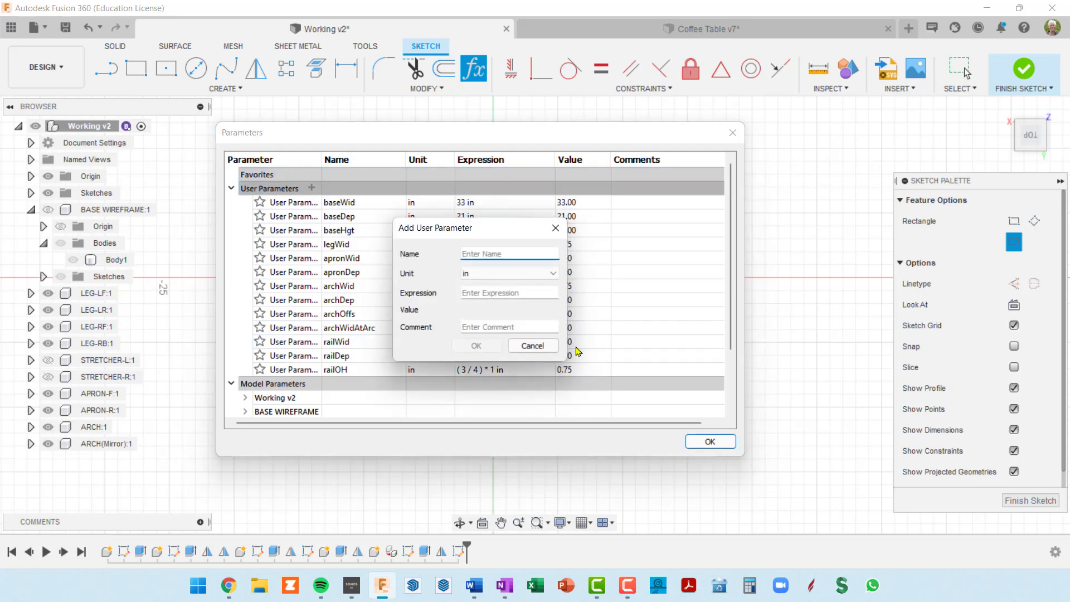
type("numRail")
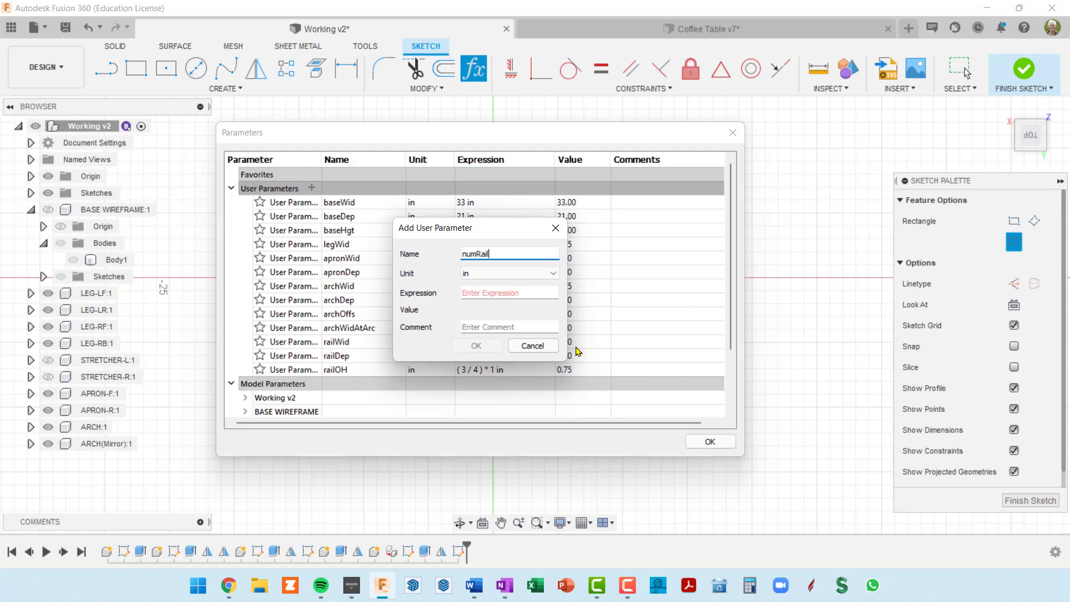
key("Tab")
key("Tab")
type("3")
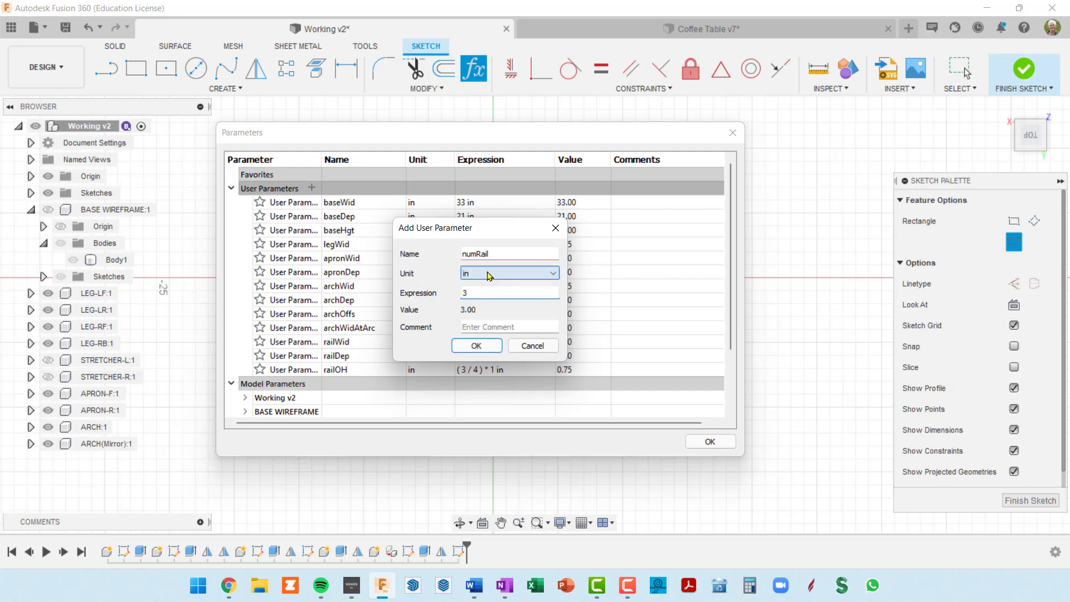
left_click(553, 274)
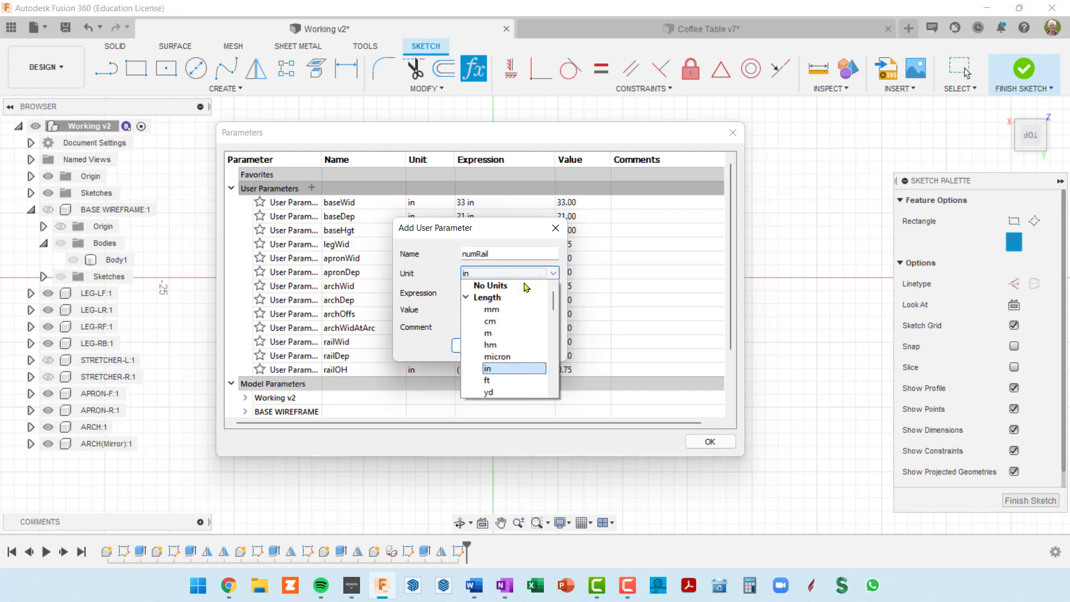
left_click(511, 286)
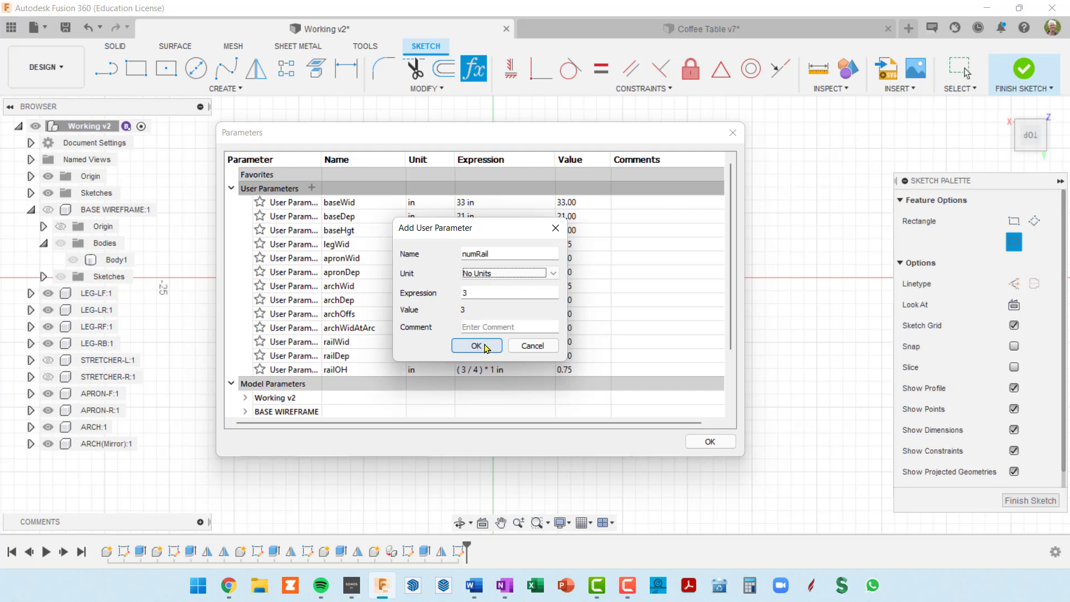
left_click(485, 346)
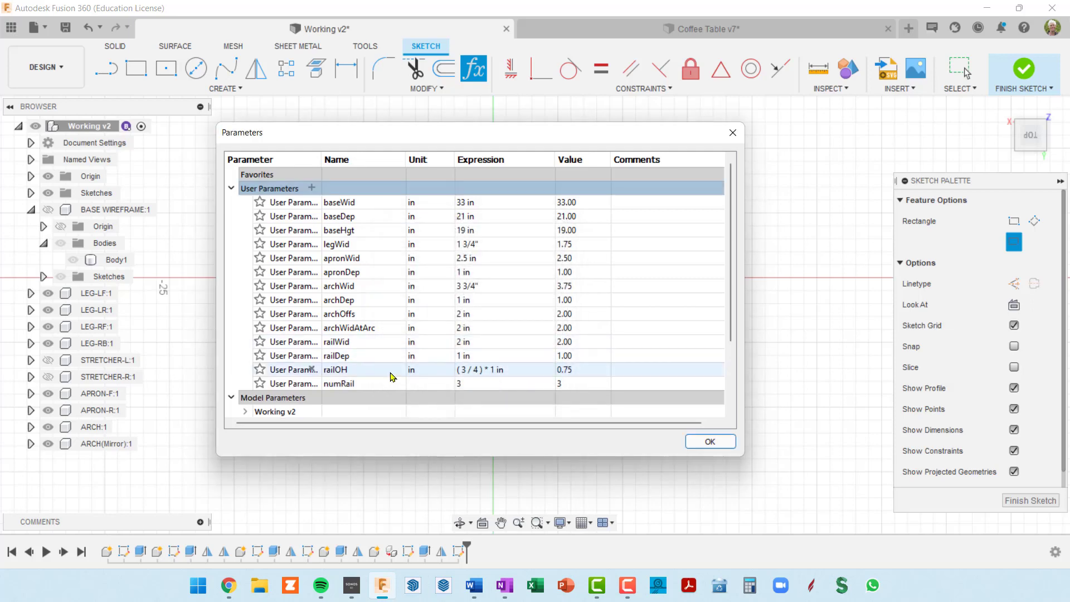
Step: Rename the user parameter numRail to numRails and close the parameters list
double_click(344, 385)
left_click(378, 386)
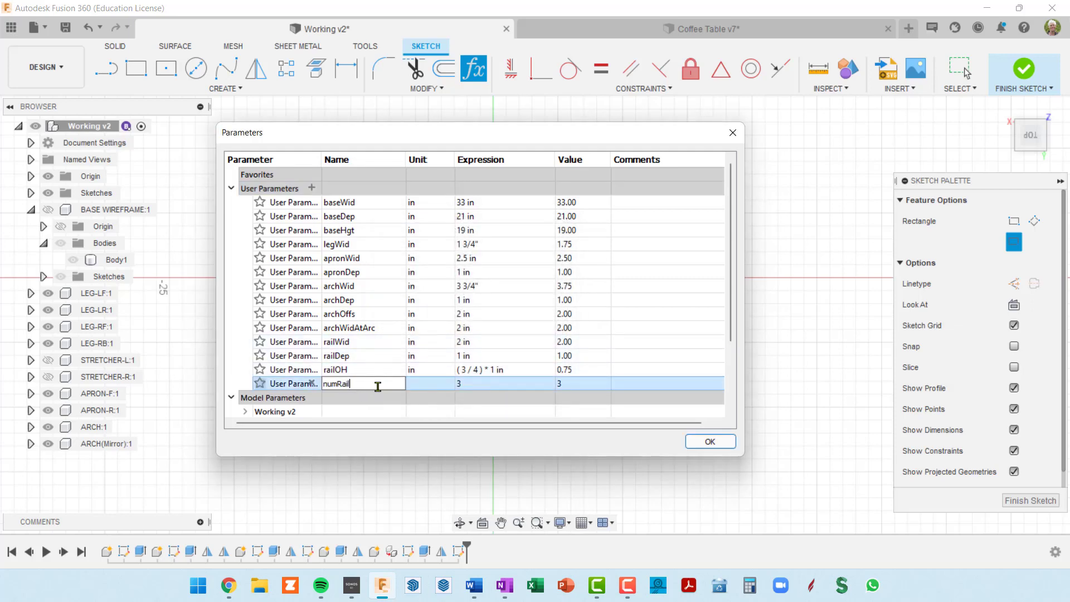
key("Return")
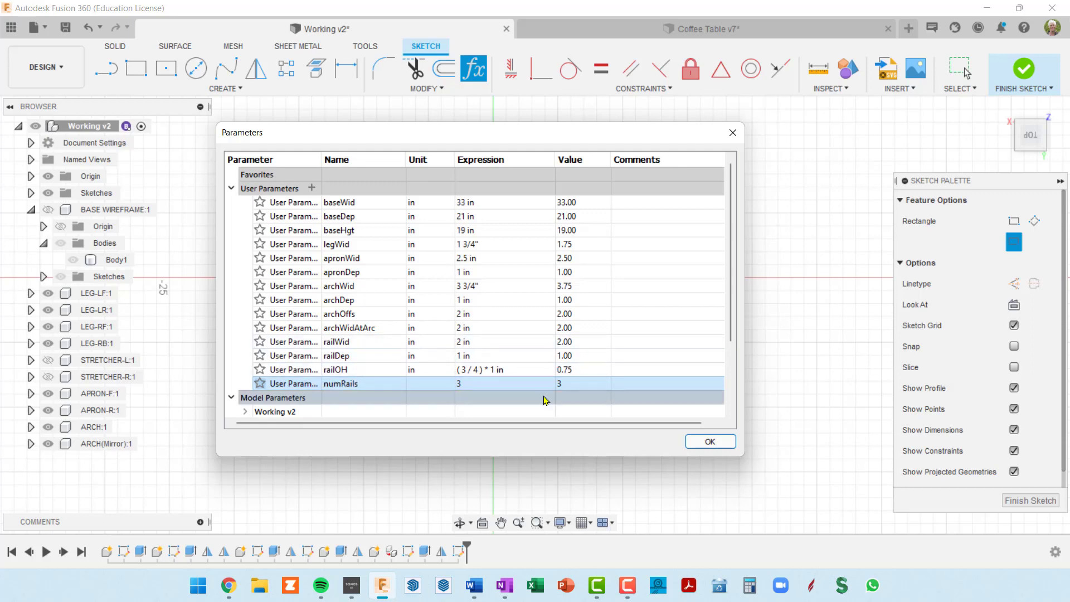
left_click(719, 444)
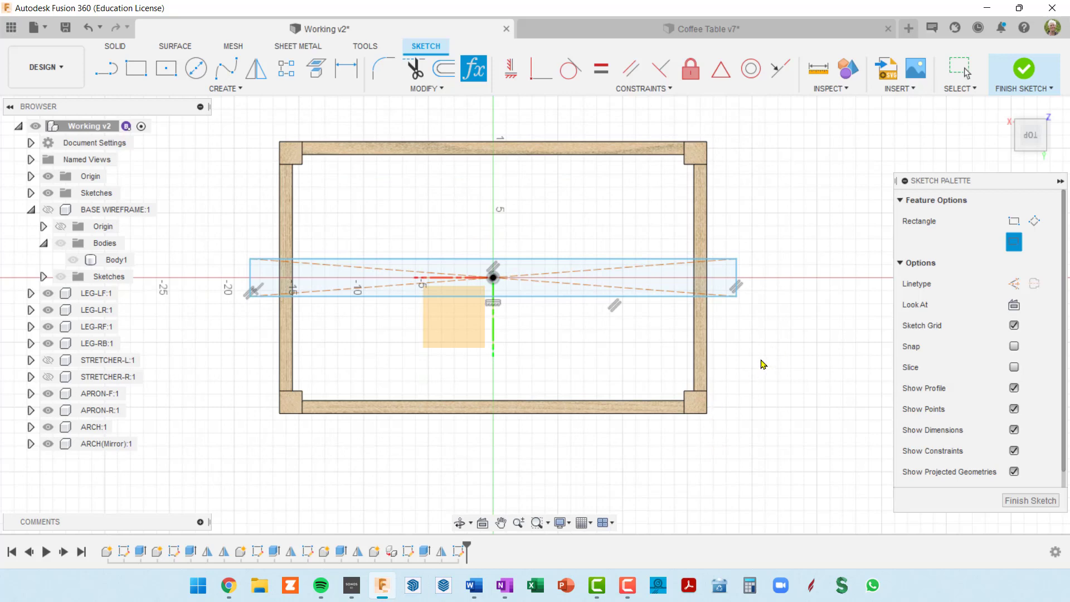
key("Escape")
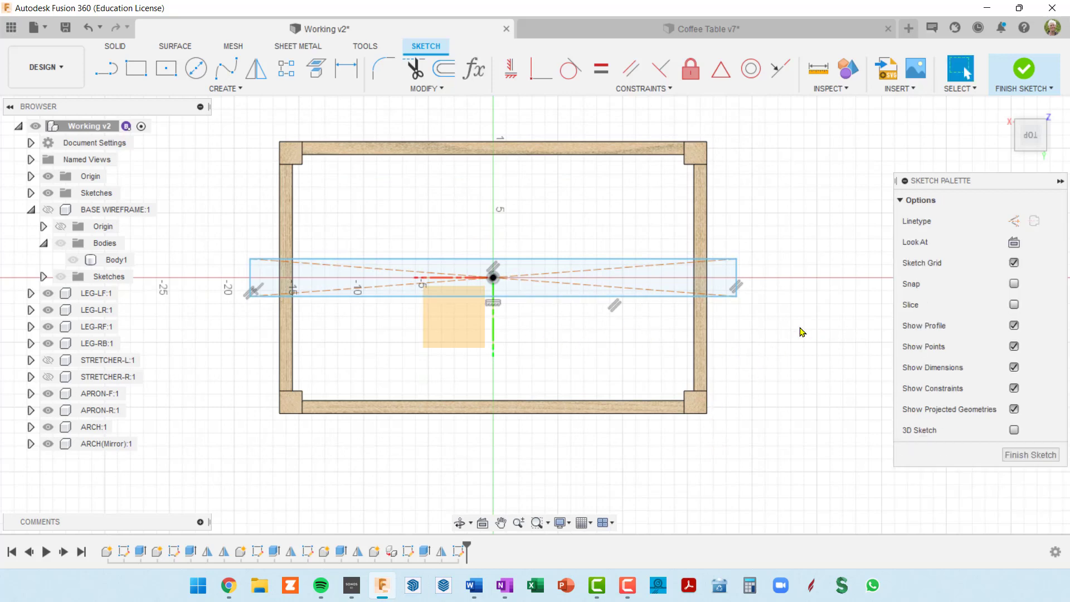
Step: Dimension the short side of the centred rail rectangle with the parameter railDep
key("d")
left_click(737, 286)
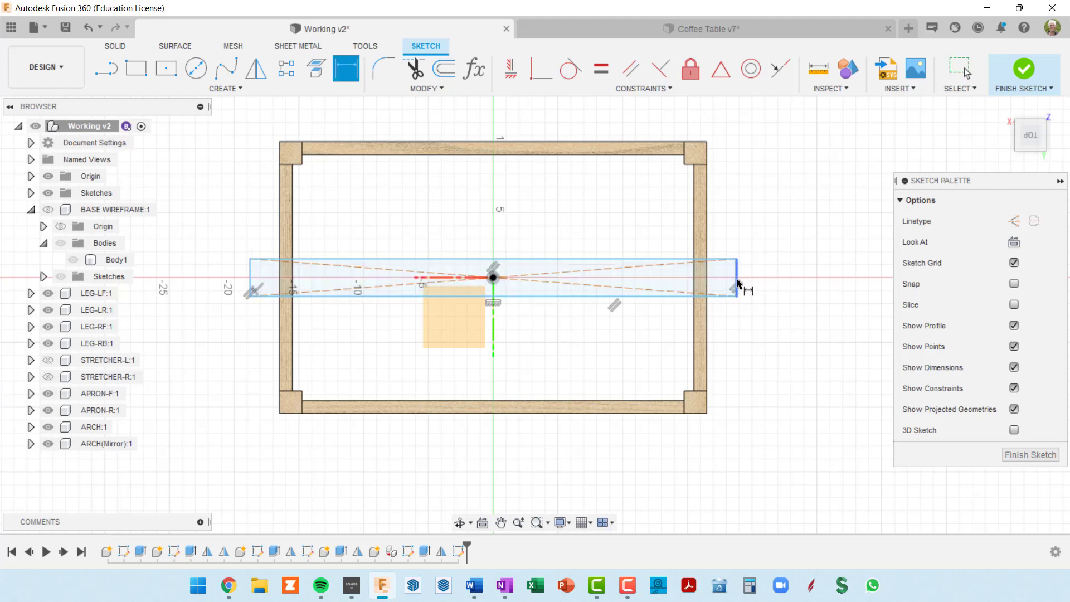
left_click(789, 284)
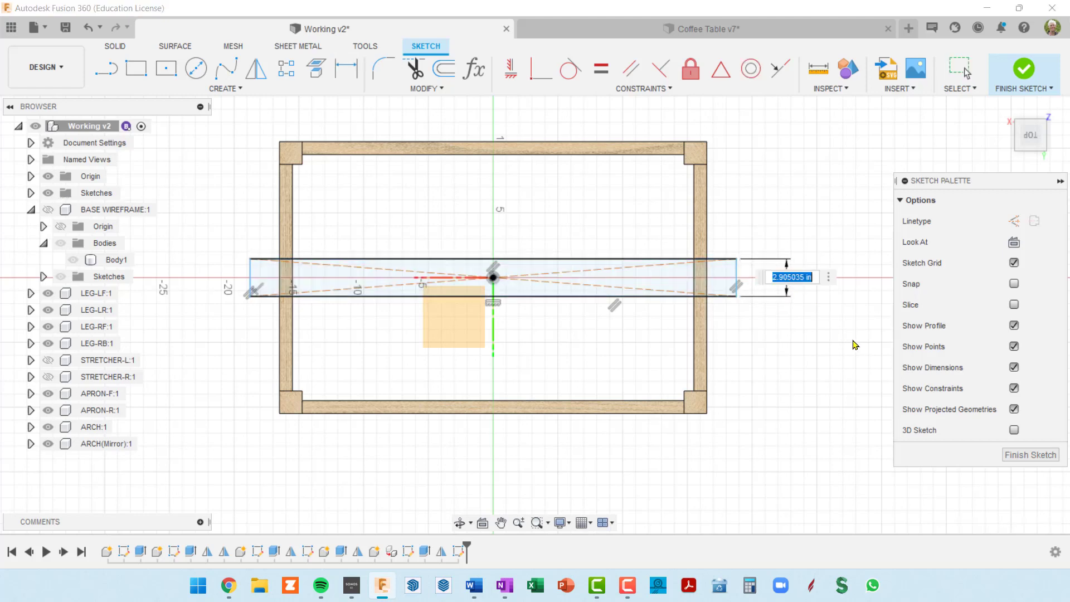
type("rai")
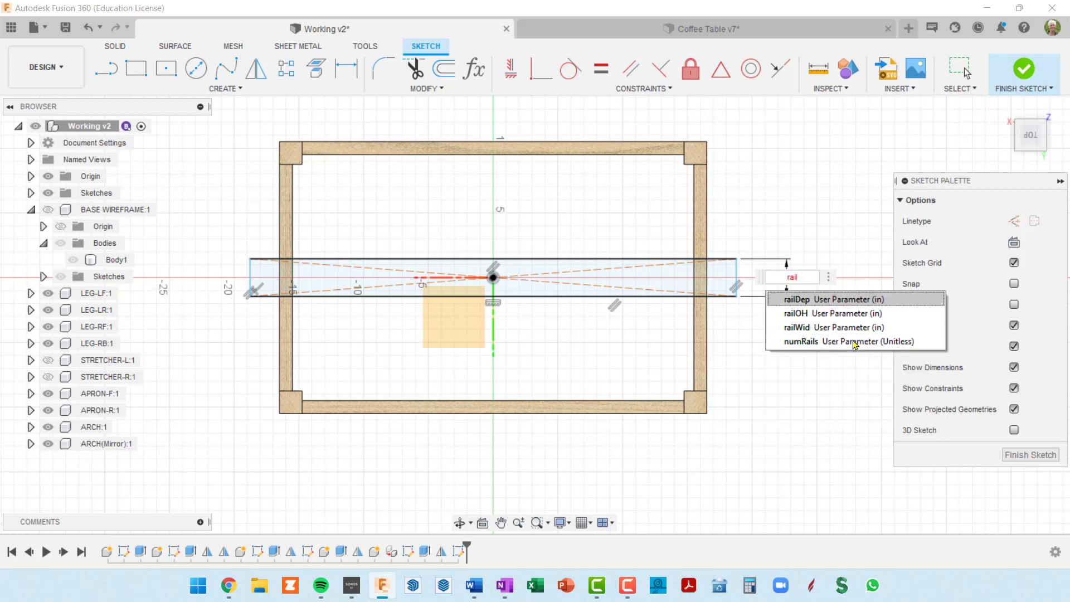
type("l")
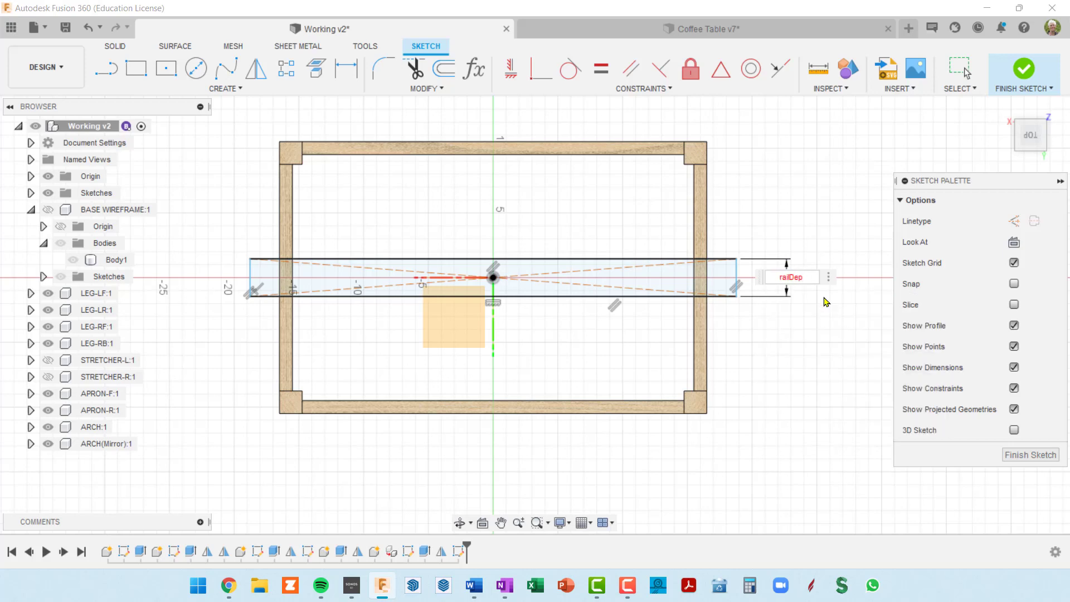
left_click(826, 302)
key("Return")
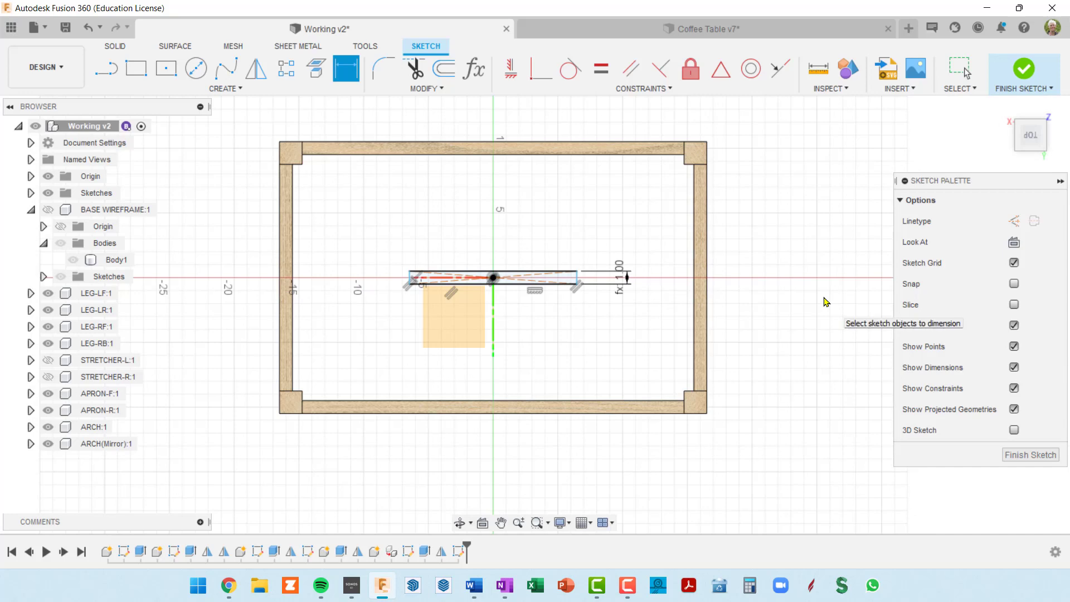
Step: Dimension the long side of the rail rectangle as baseWid+2*railOH and finish the sketch
scroll(540, 269, "up", 2)
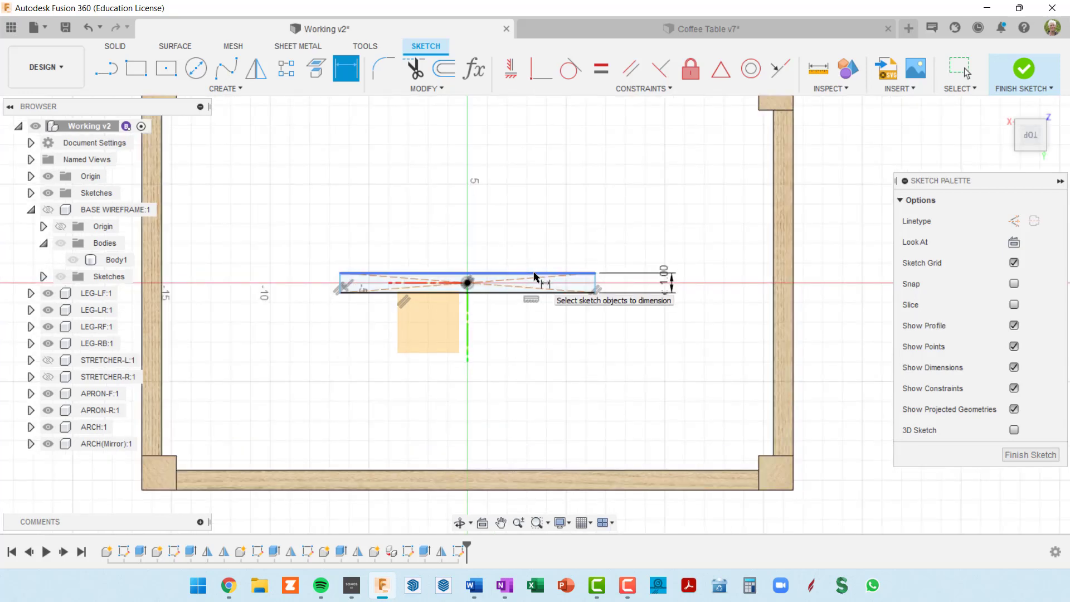
left_click(533, 273)
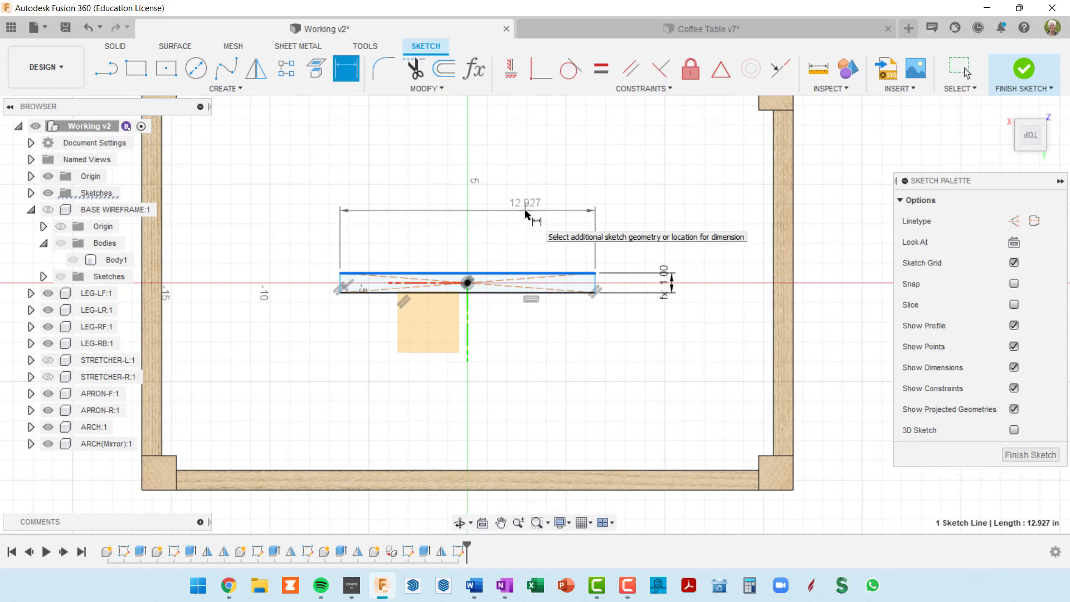
left_click(527, 211)
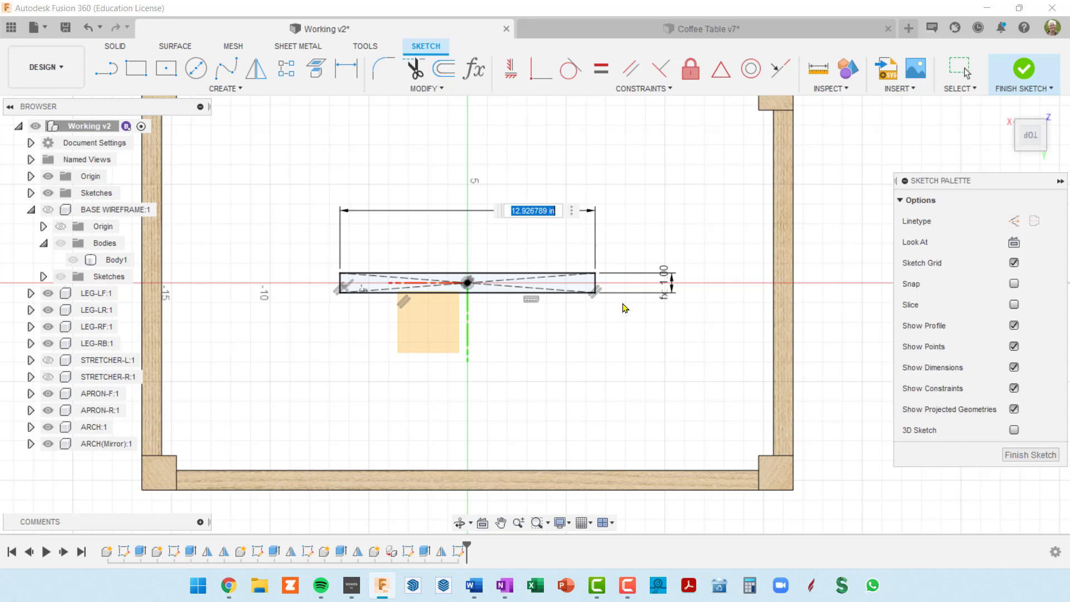
type("baseWid")
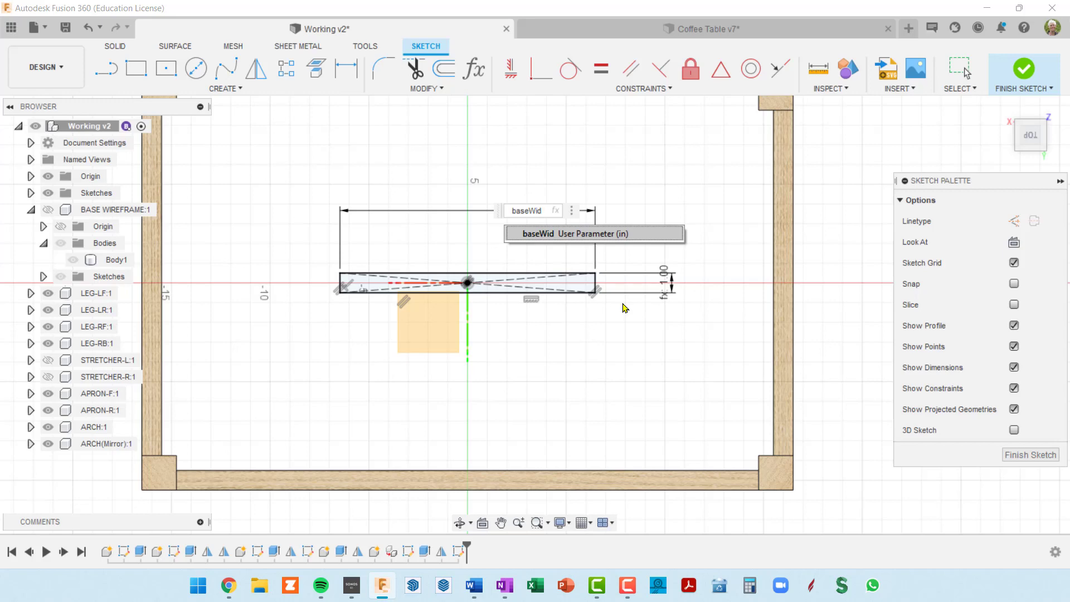
type("+")
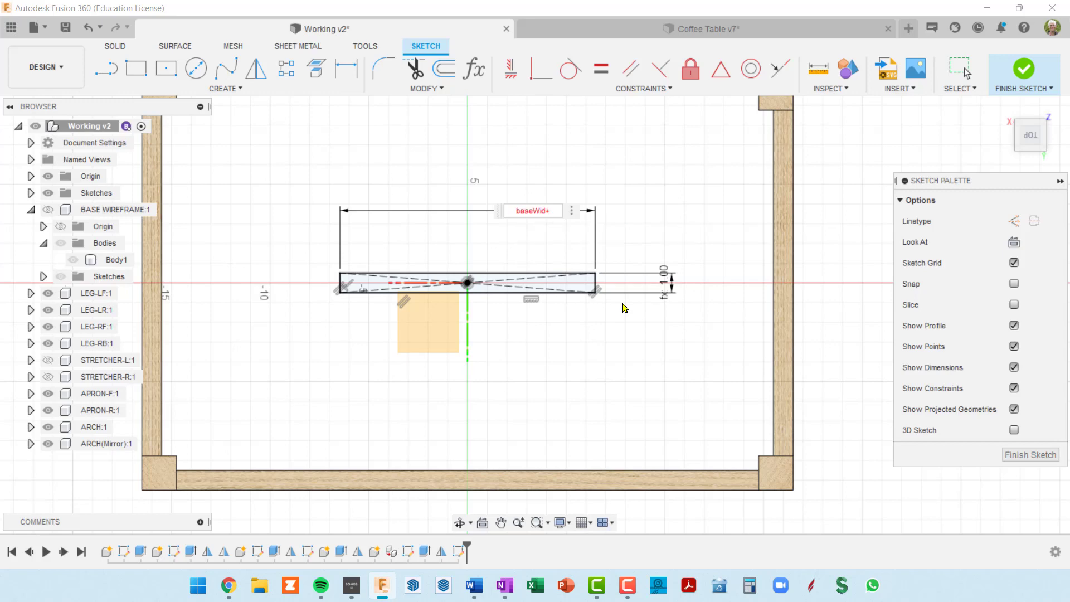
type("2\"")
type("rail")
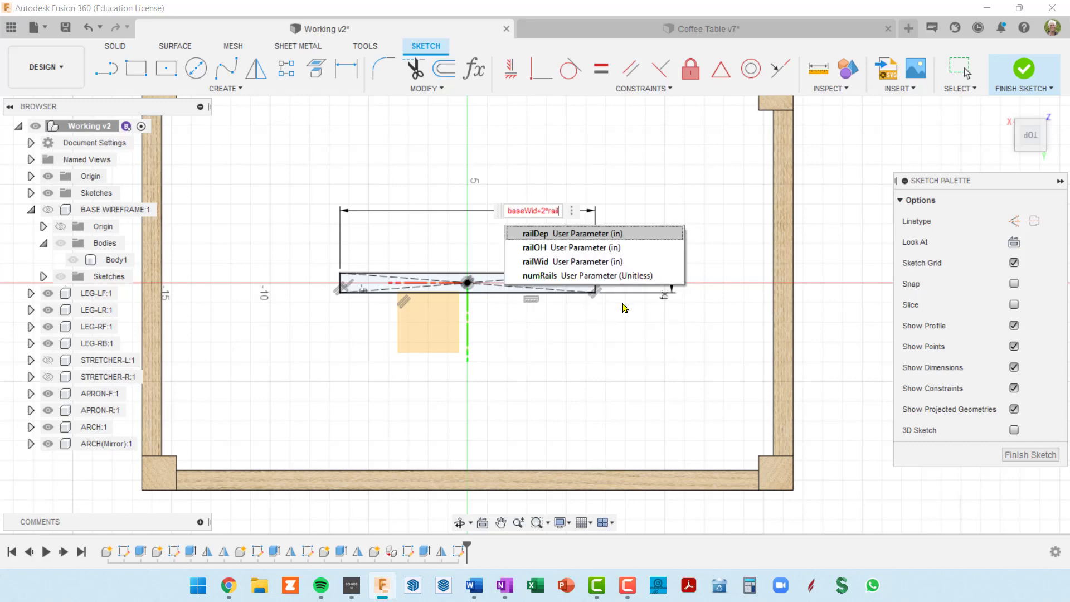
left_click(580, 250)
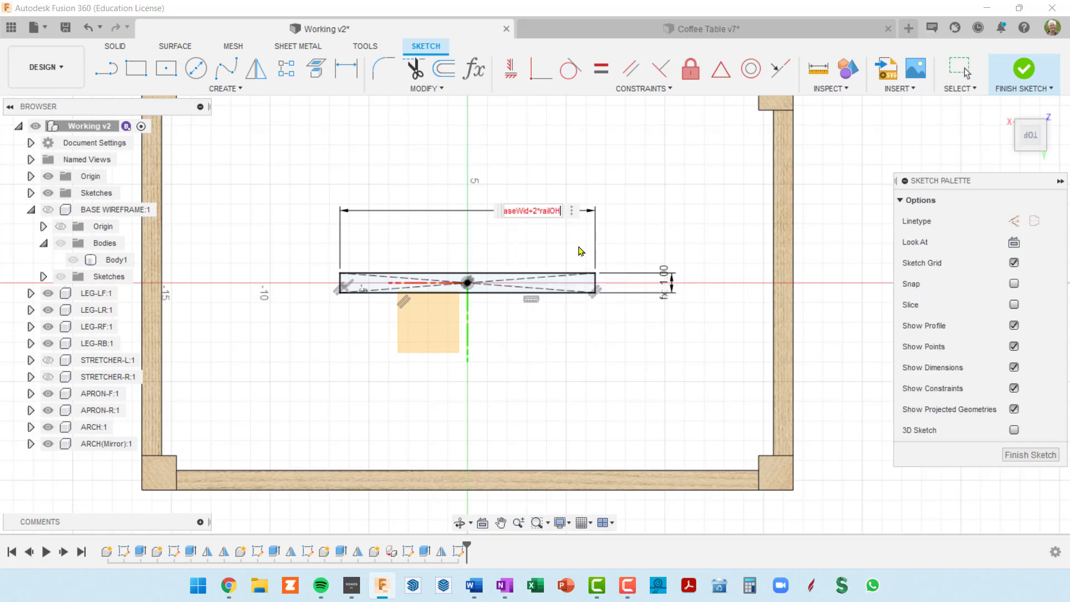
key("Return")
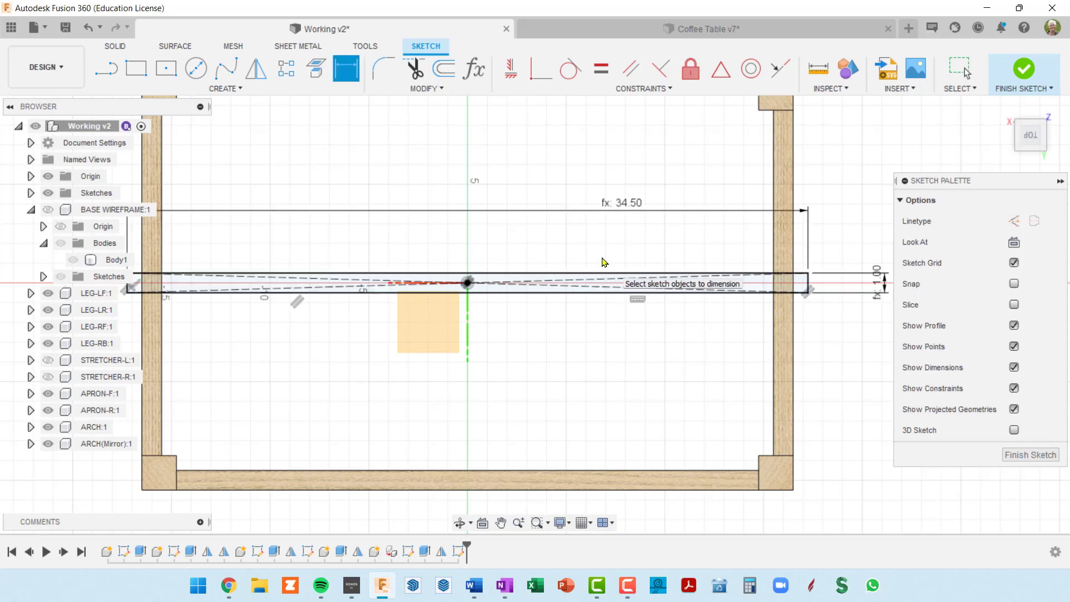
scroll(616, 317, "down", 3)
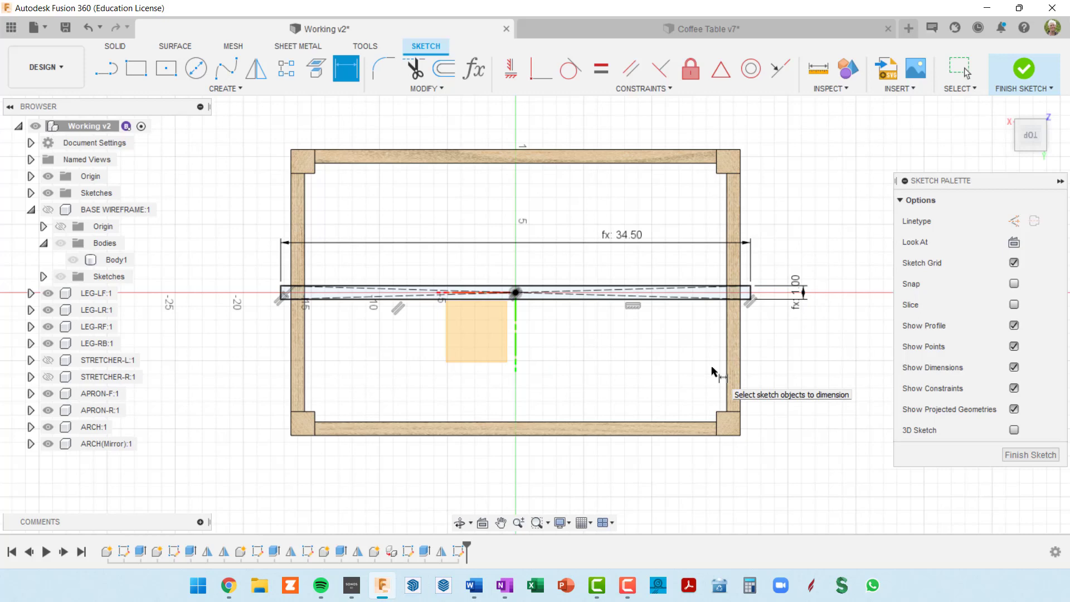
scroll(516, 291, "up", 4)
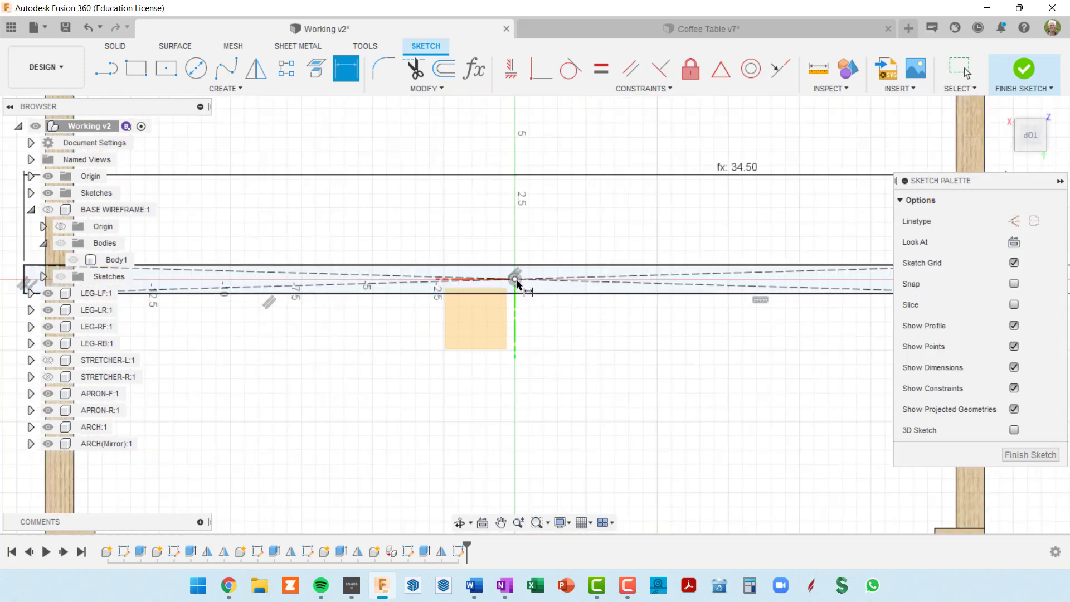
scroll(514, 282, "down", 4)
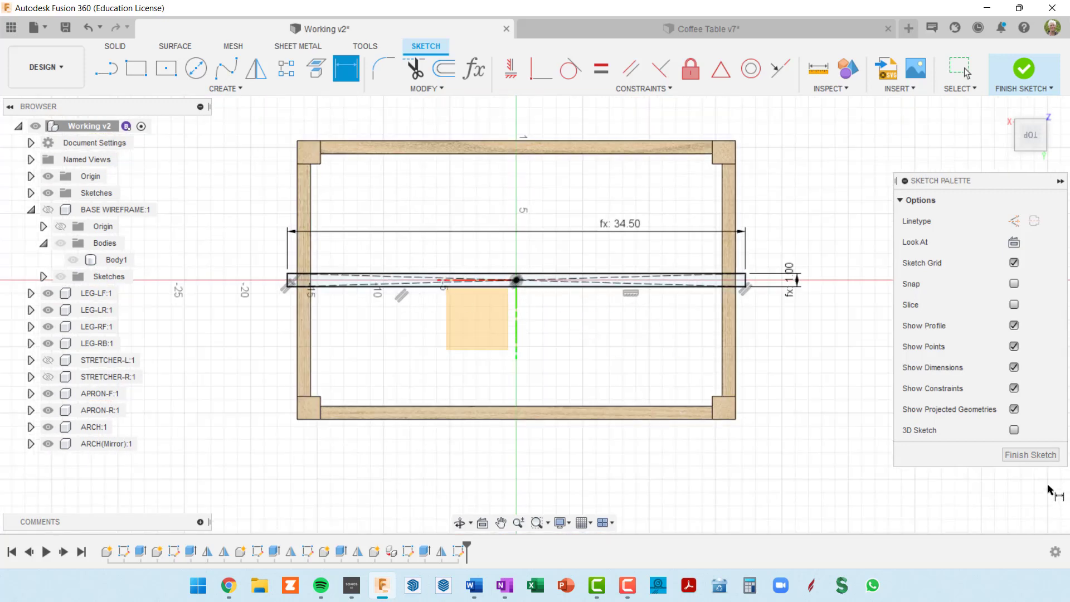
left_click(1031, 456)
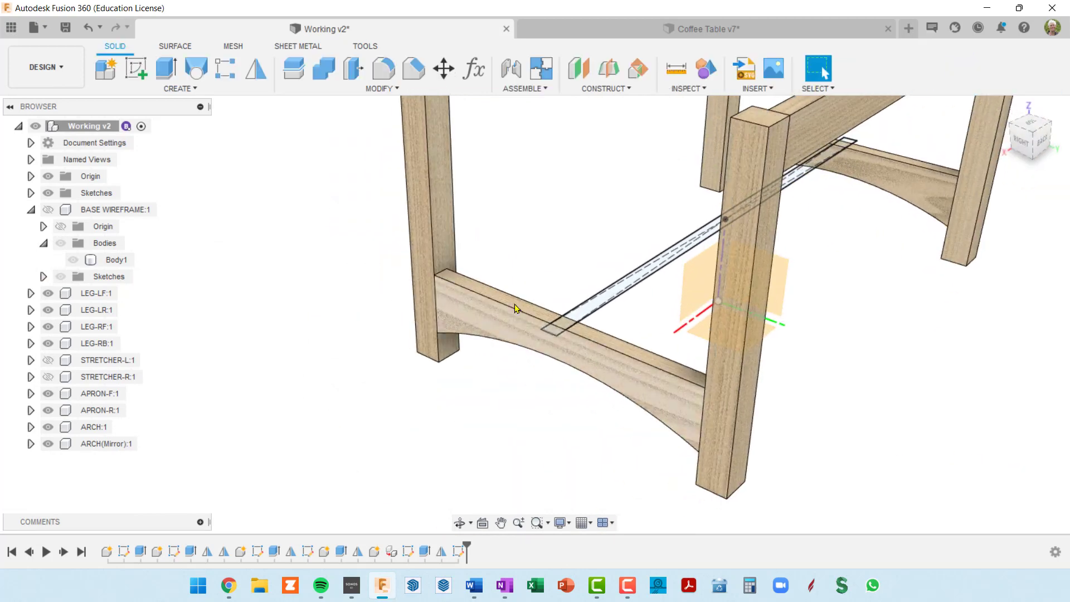
Step: Extrude the rail profile upward from the arches by about 1.65 in, with the operation set to New Component
middle_click_drag(616, 305, 616, 347)
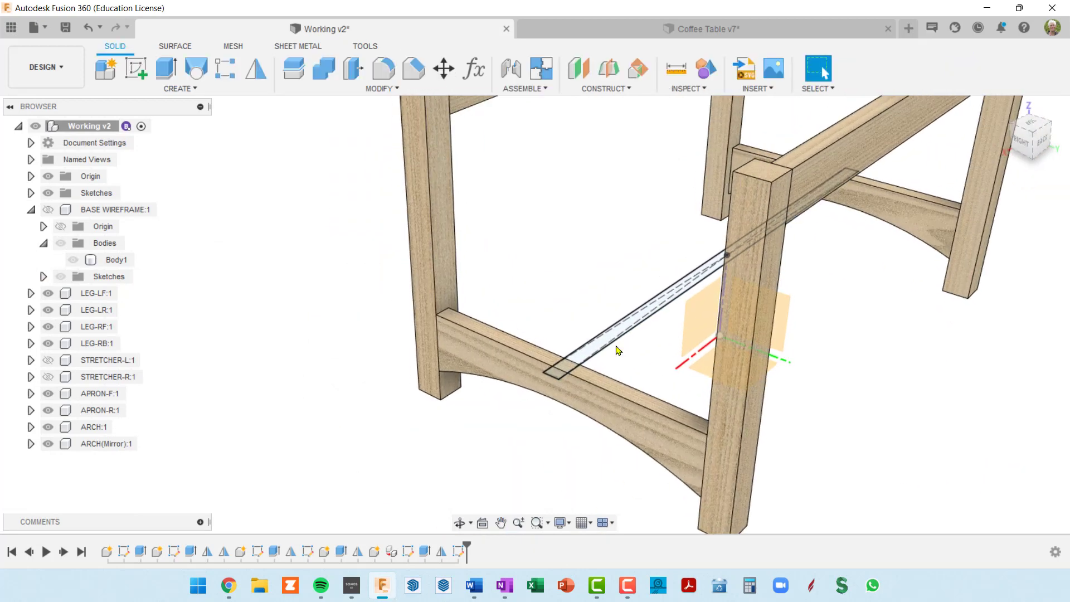
left_click(590, 356)
left_click(590, 356)
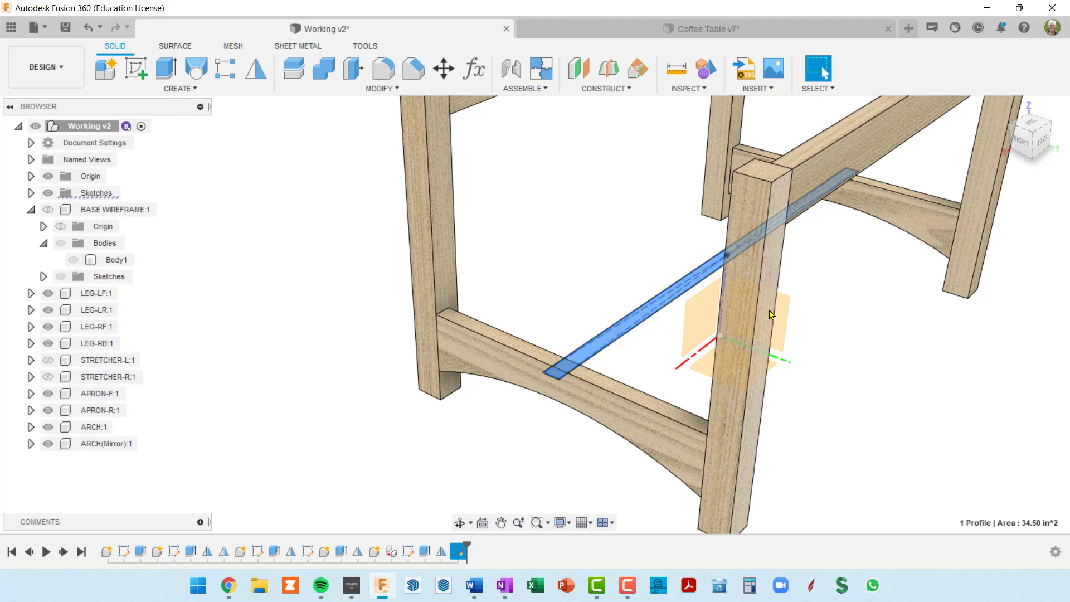
middle_click_drag(773, 315, 851, 313, "shift")
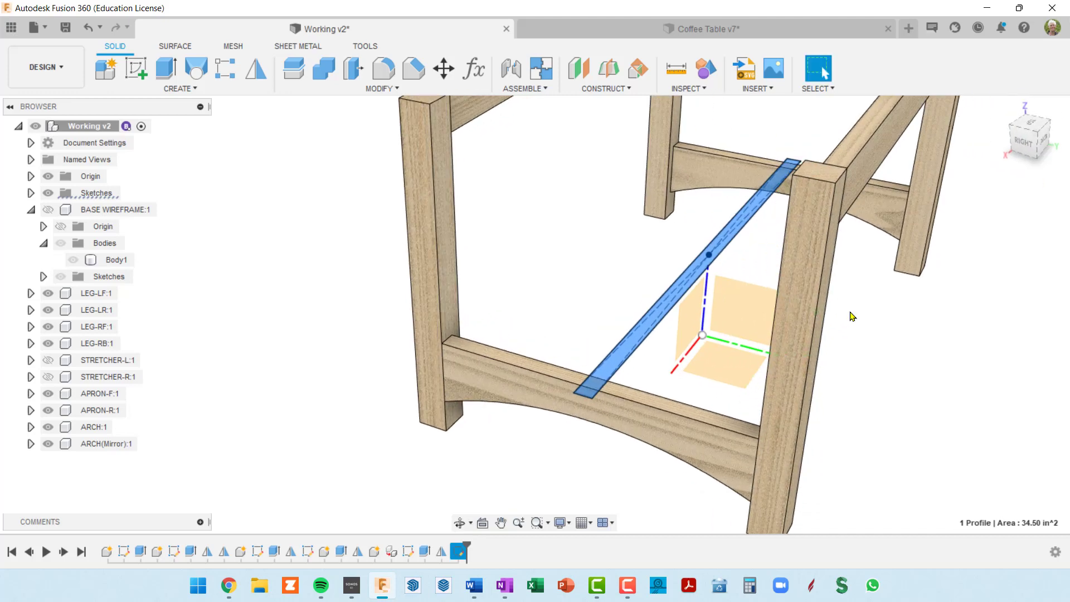
key("e")
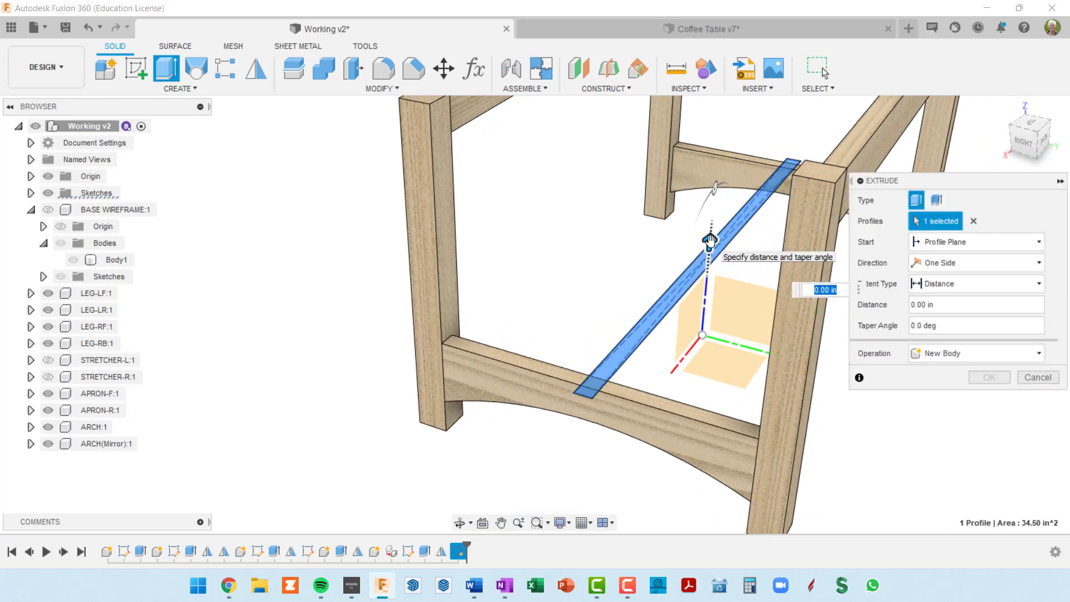
left_click_drag(710, 239, 717, 218)
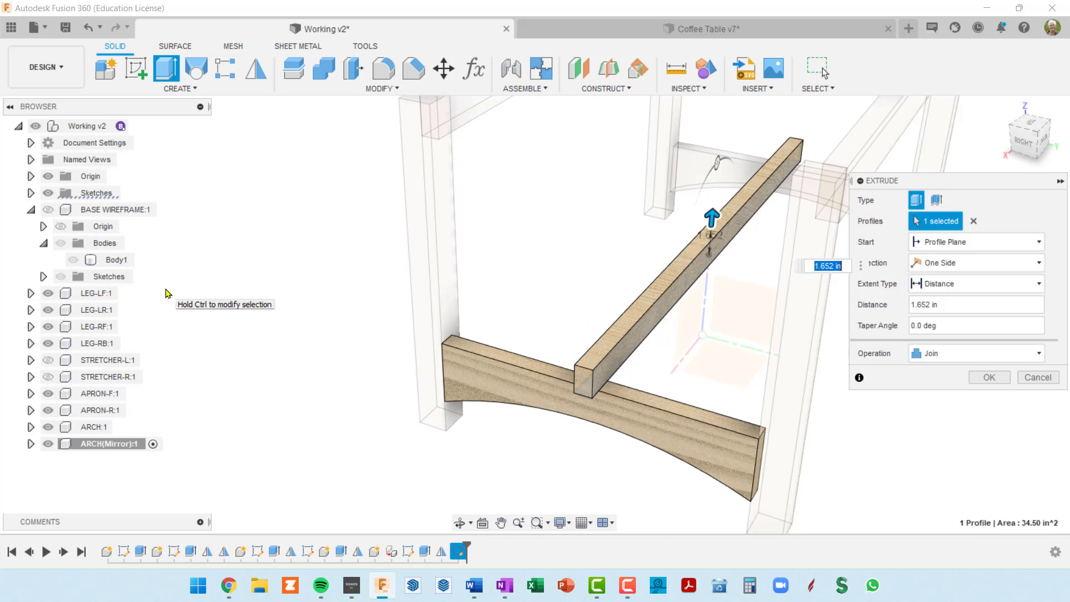
left_click(1027, 361)
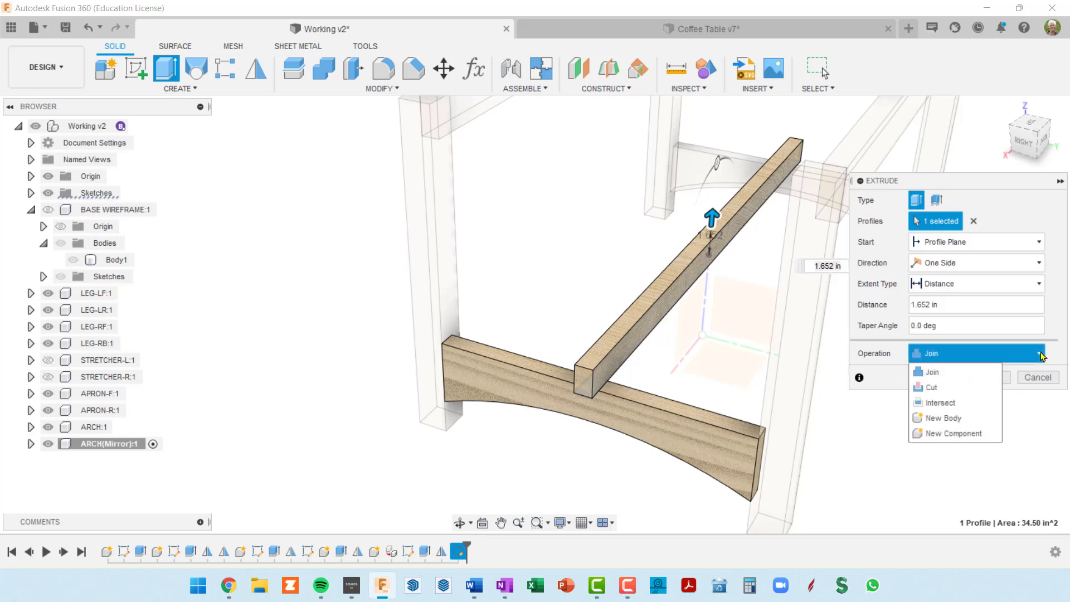
left_click(953, 433)
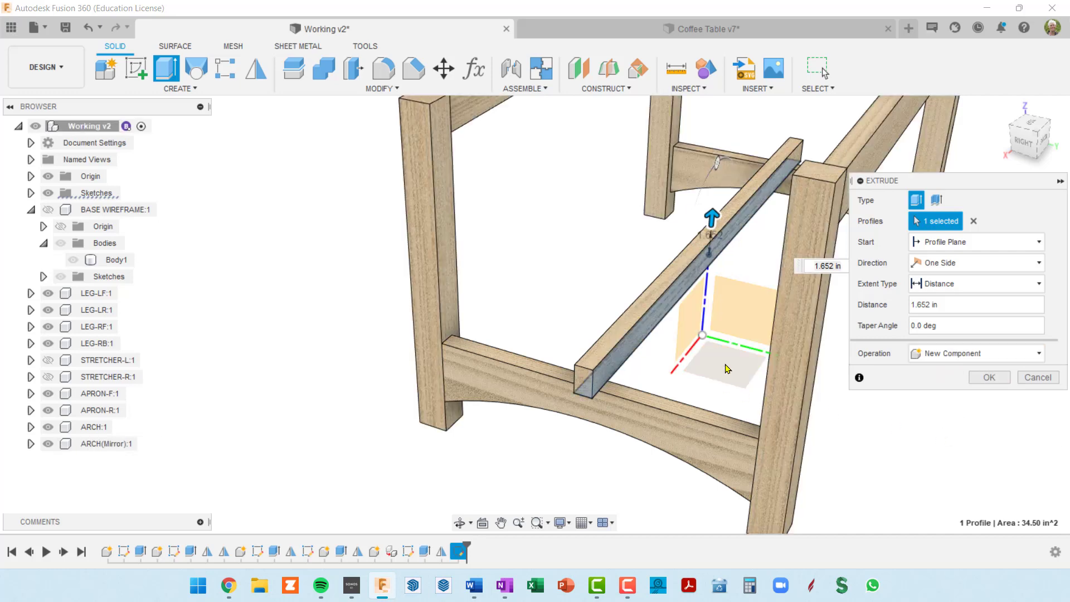
middle_click_drag(745, 361, 726, 365)
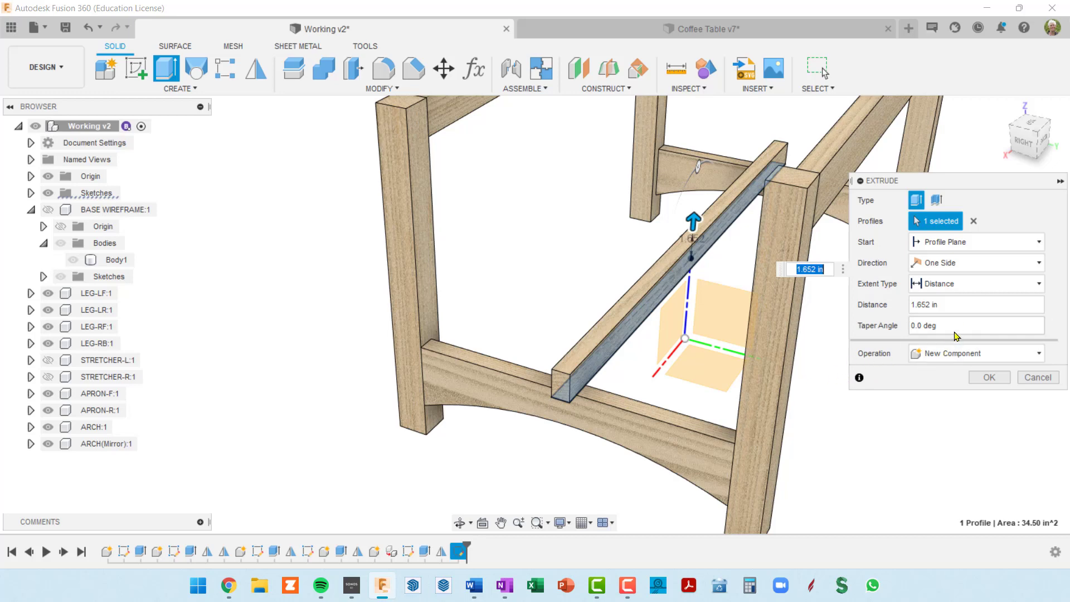
Step: Set the rail's extrusion distance to the parameter railWid and complete the extrusion
left_click_drag(959, 307, 886, 314)
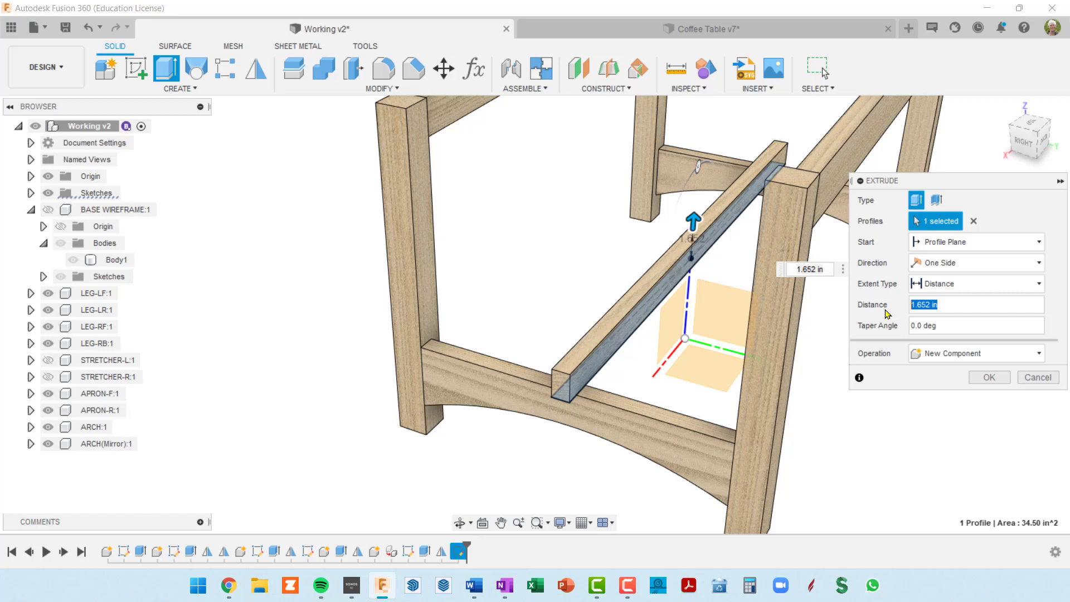
type("ra")
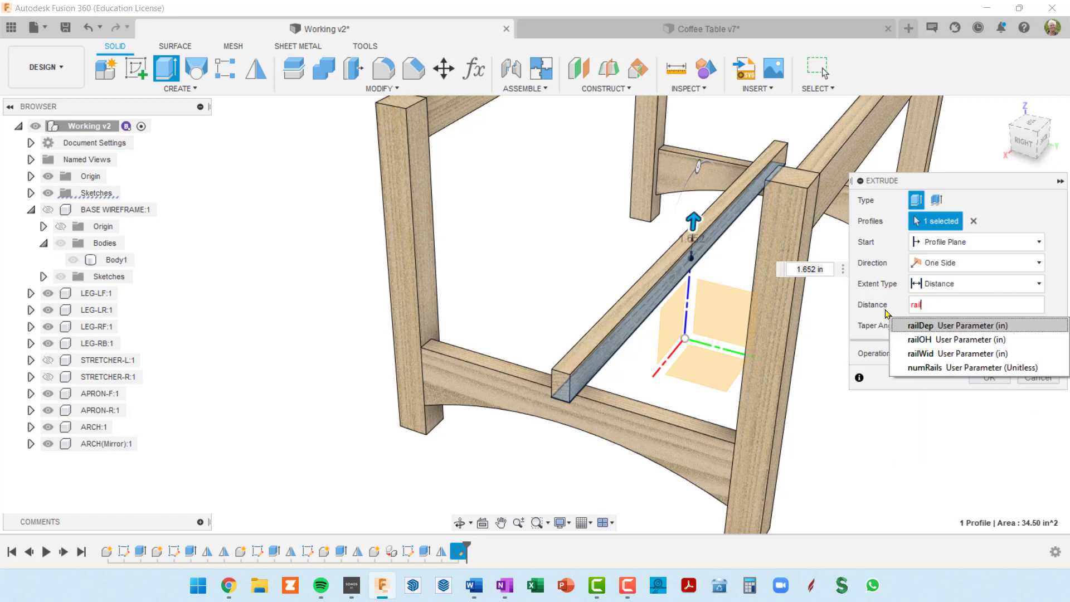
type("il")
left_click(926, 354)
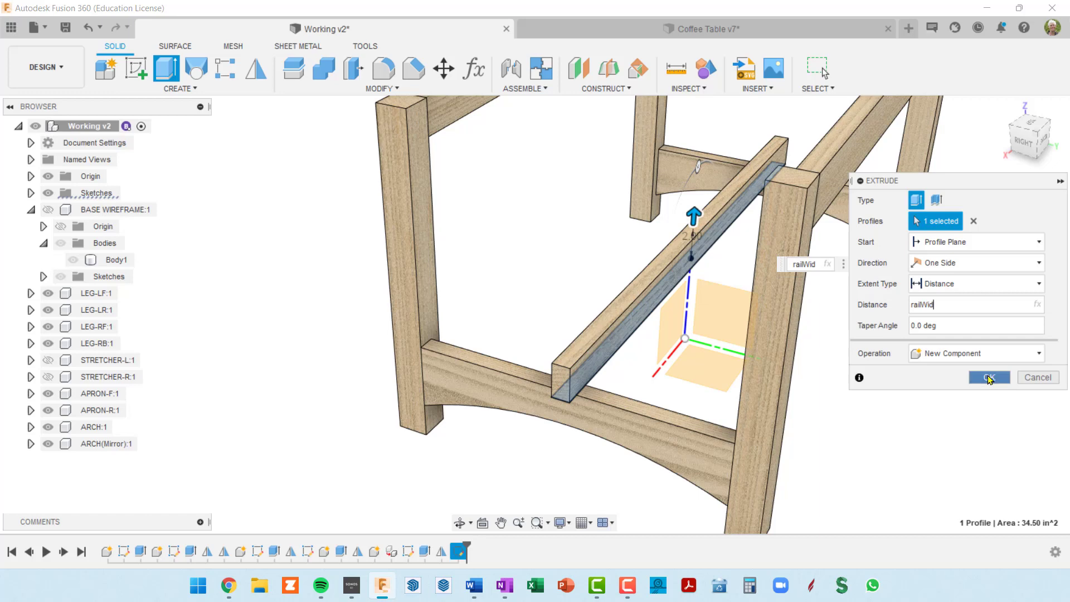
left_click(989, 378)
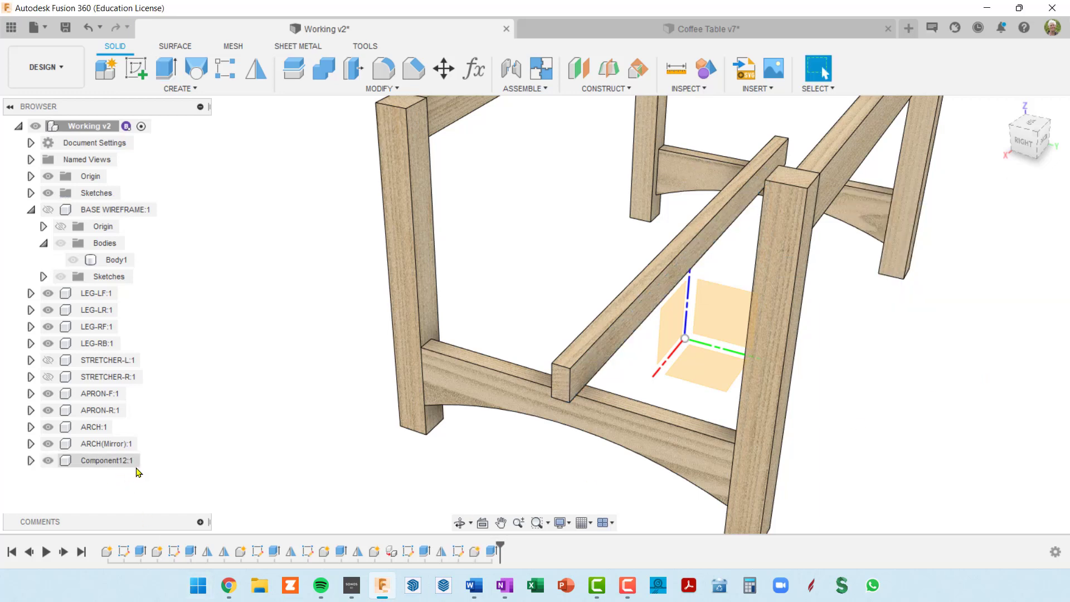
Step: Rename the newly extruded rail component as RAIL
left_click(101, 461)
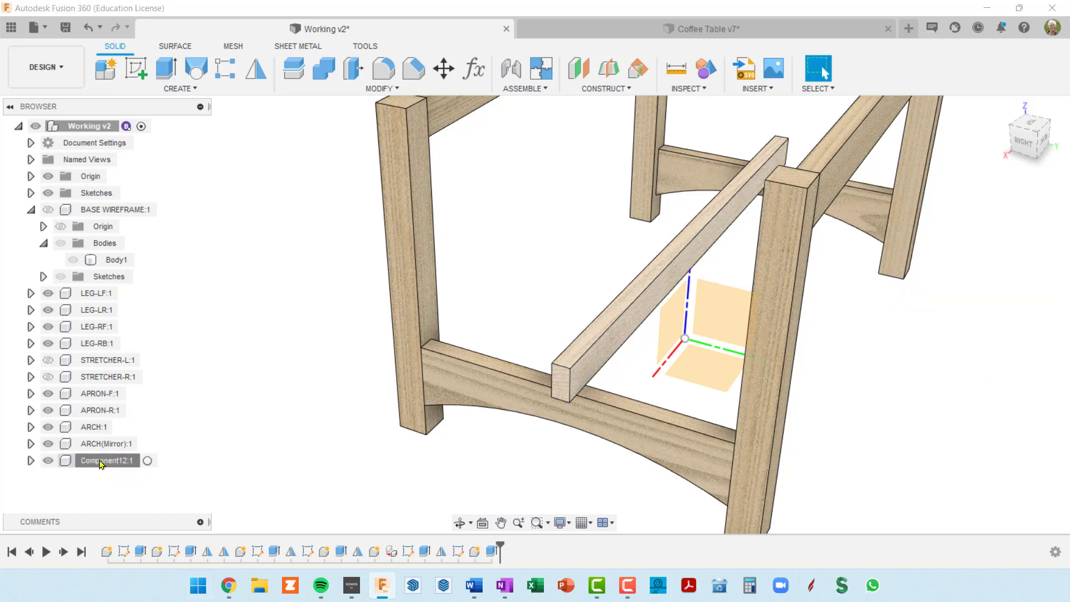
left_click(103, 462)
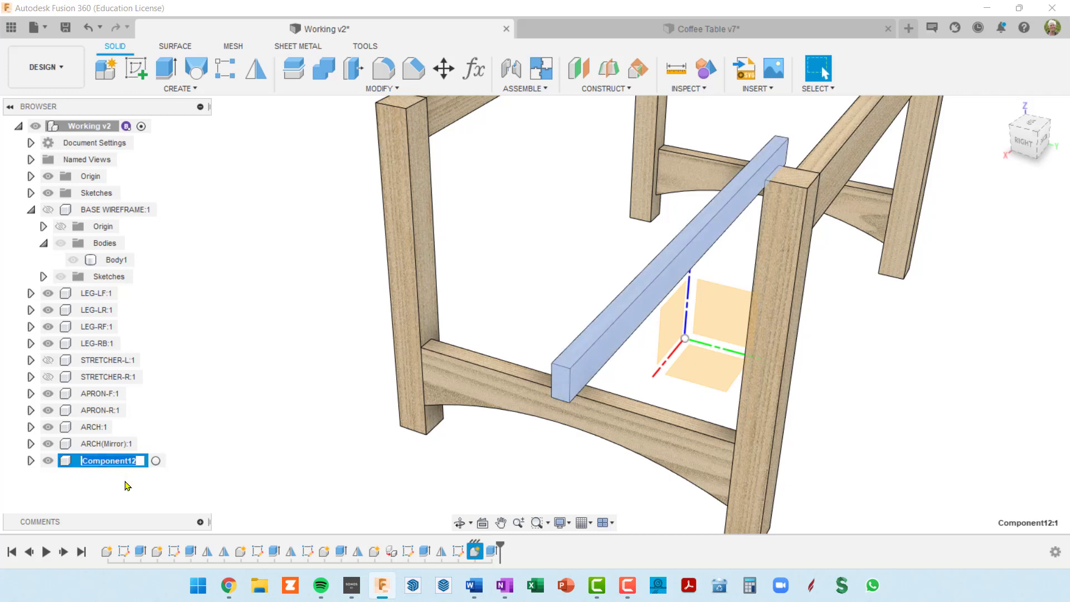
type("RAIL")
key("Return")
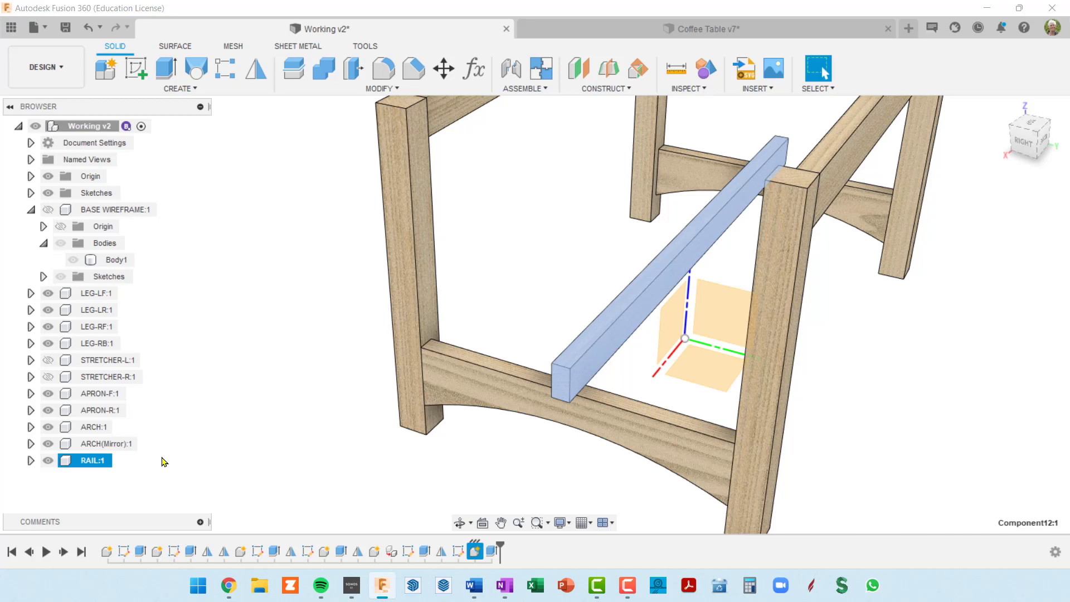
scroll(158, 459, "down", 1)
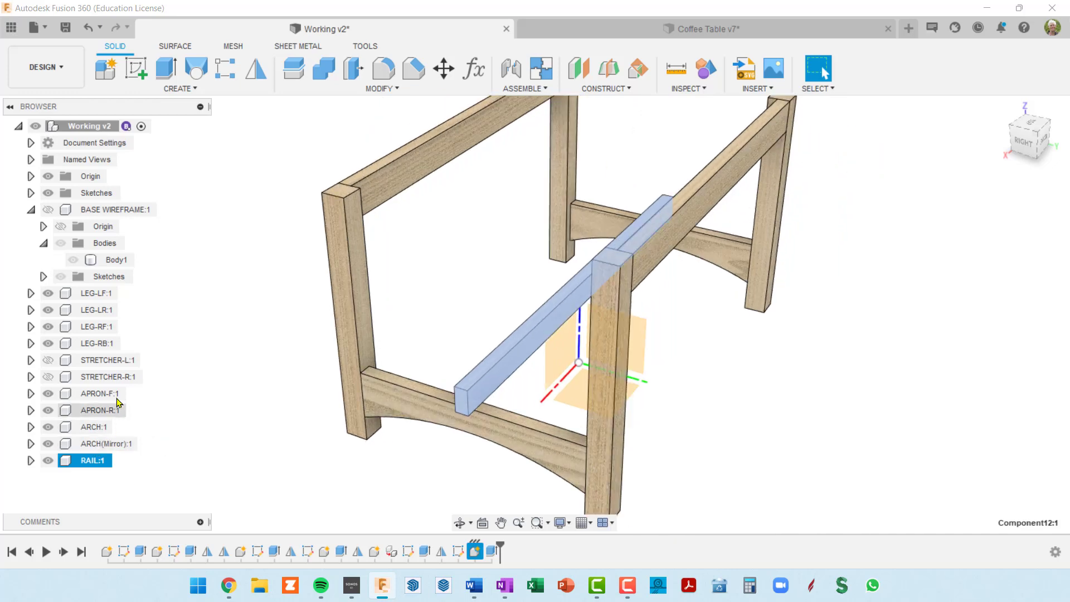
Step: Try to move the top-level rail sketch, Sketch2, into the RAIL component and review the resulting warning's details
left_click(31, 194)
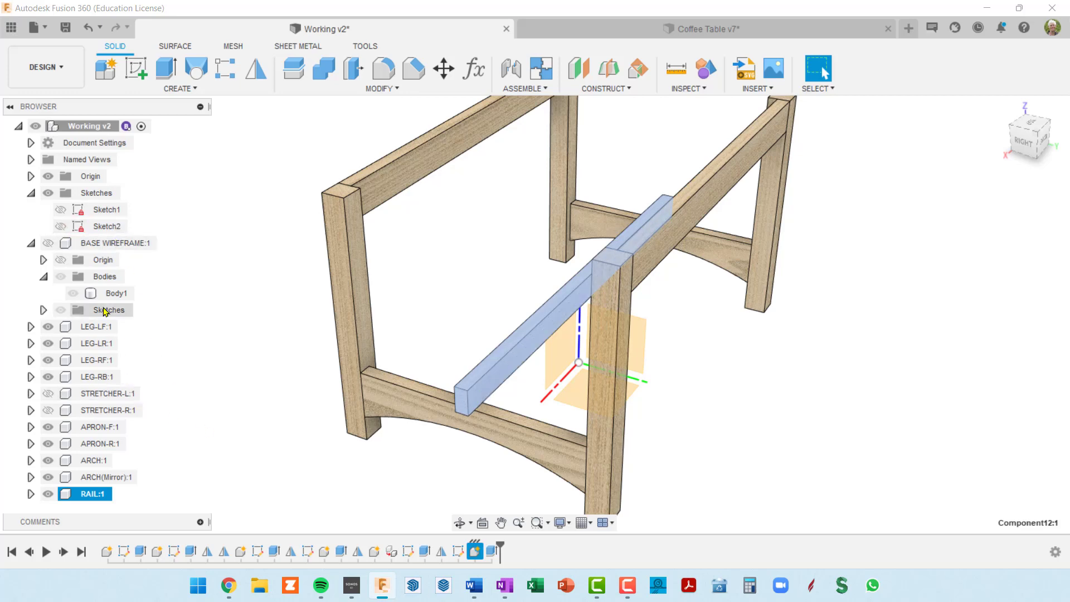
left_click(106, 231)
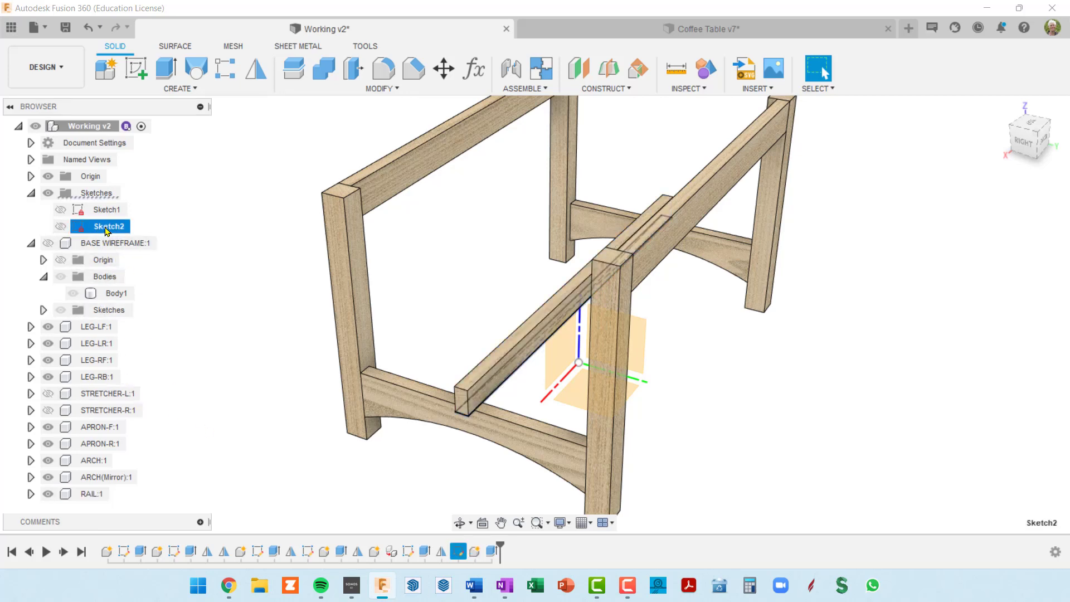
mouse_move(106, 231)
left_mouse_down()
mouse_move(114, 347)
mouse_move(96, 498)
left_mouse_up()
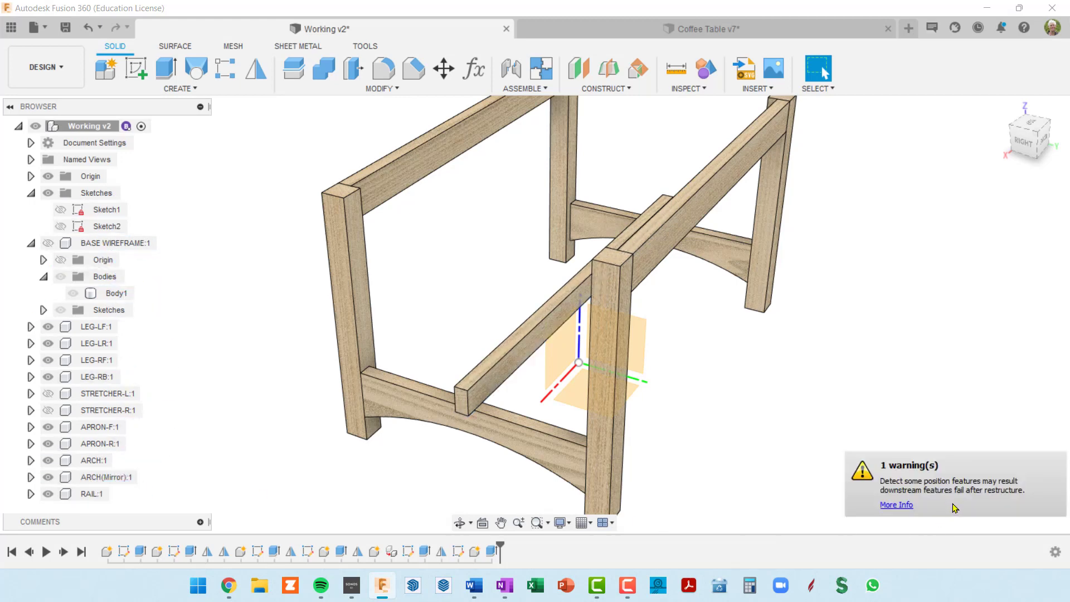
left_click(900, 505)
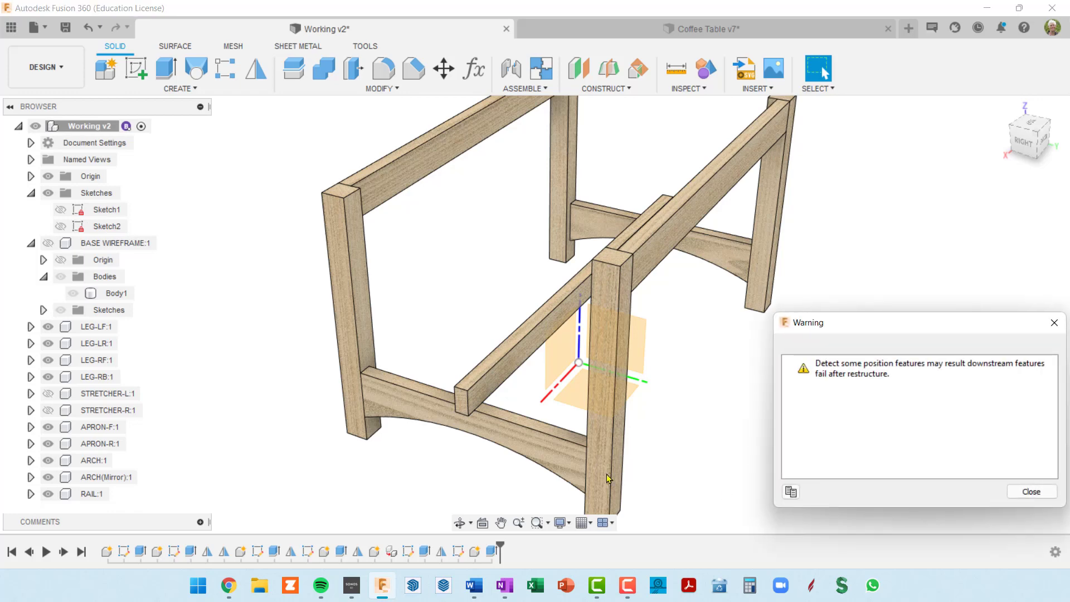
left_click(1030, 491)
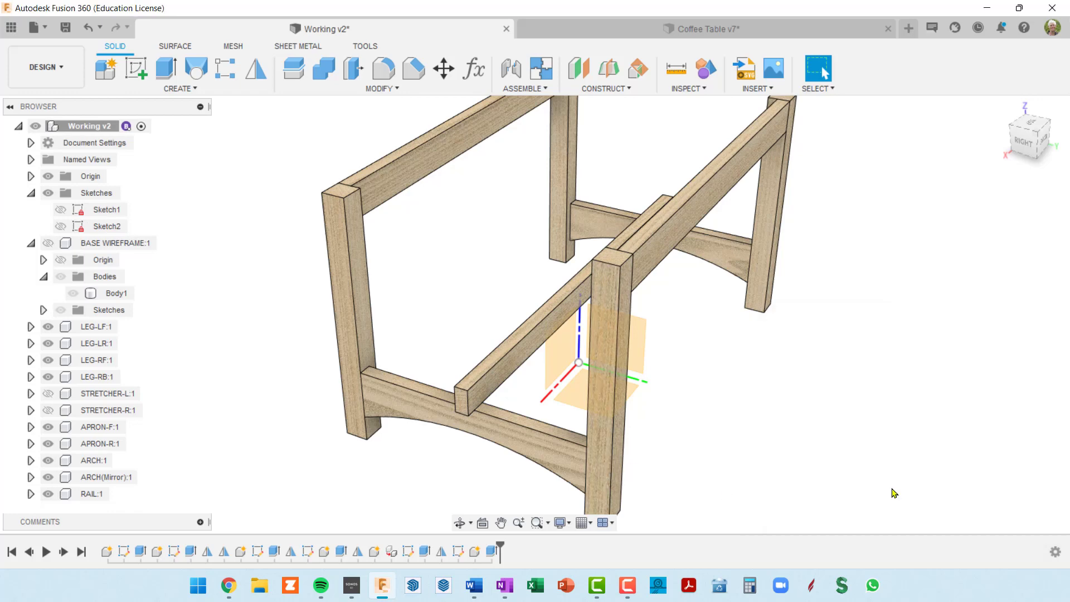
Step: Expand the RAIL component and try again to move Sketch2 into it
left_click(103, 211)
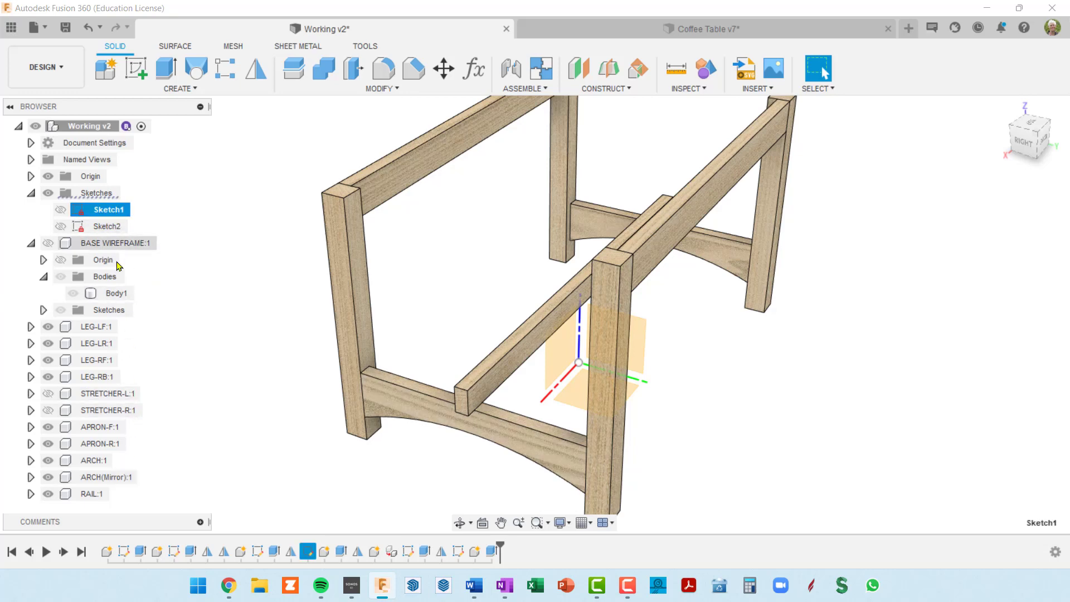
scroll(149, 421, "down", 1)
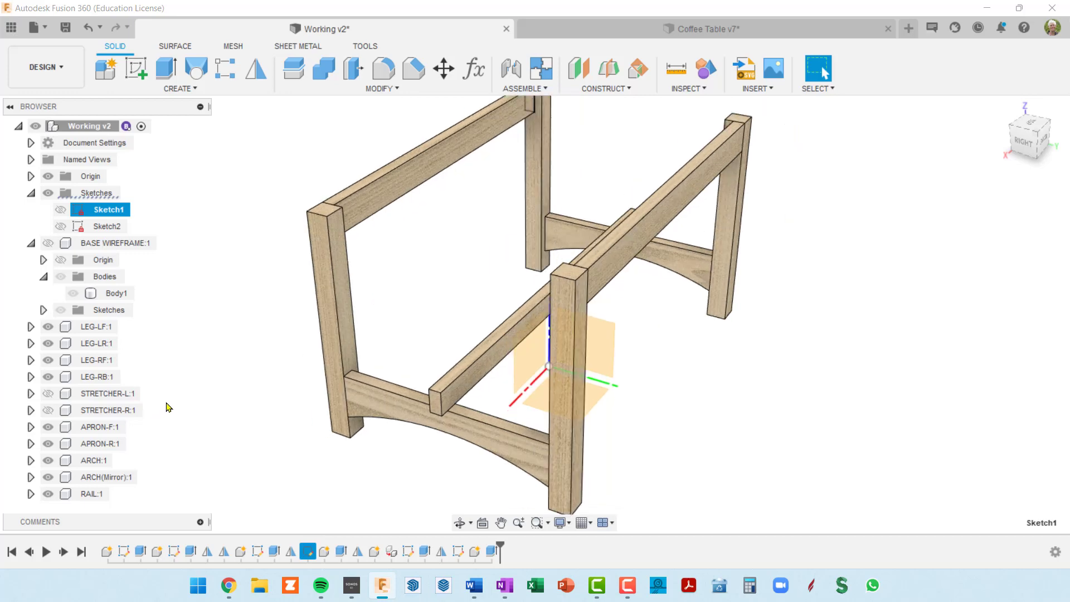
scroll(190, 349, "up", 2)
left_click(31, 494)
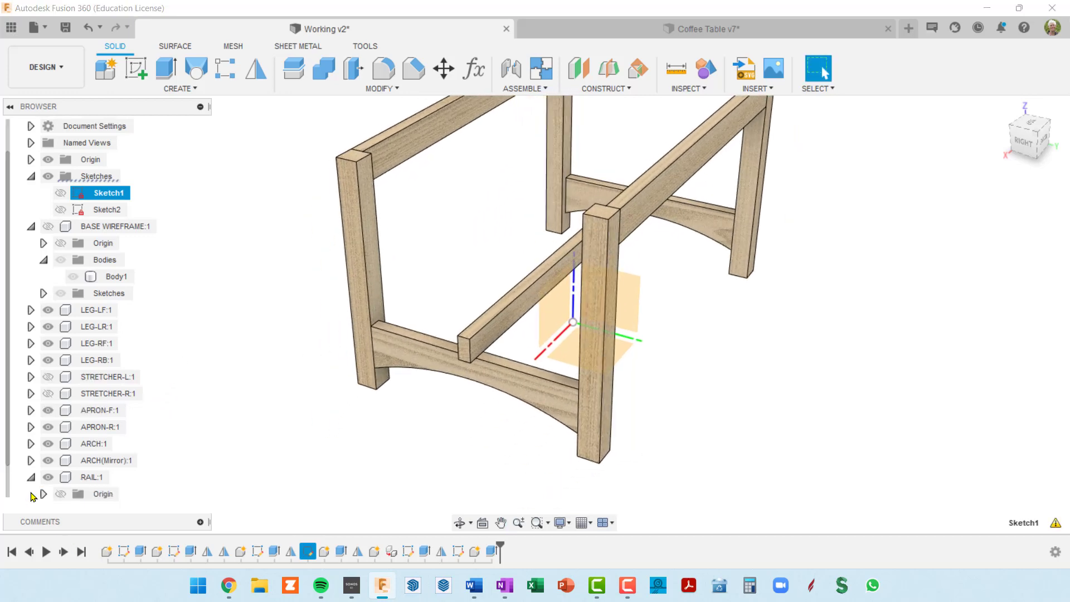
scroll(96, 508, "down", 1)
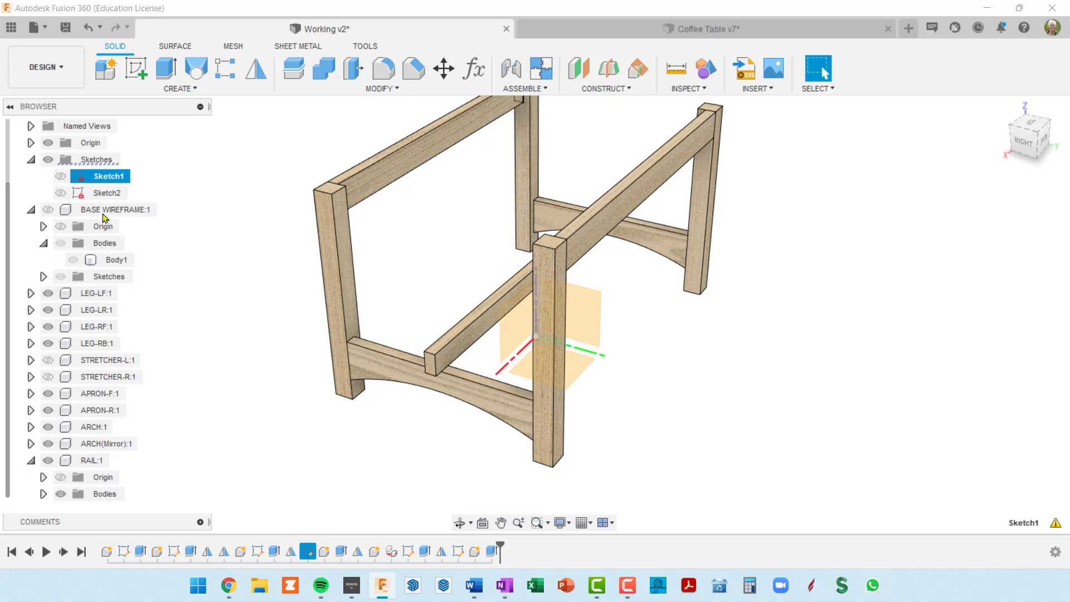
left_click(103, 193)
left_click_drag(110, 198, 92, 462)
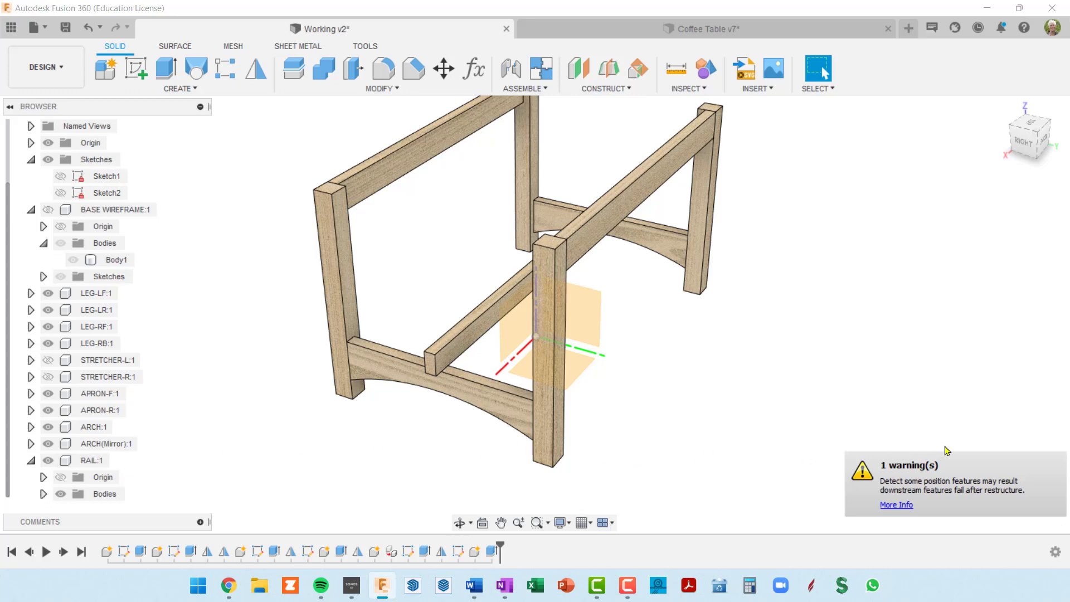
scroll(191, 332, "down", 3)
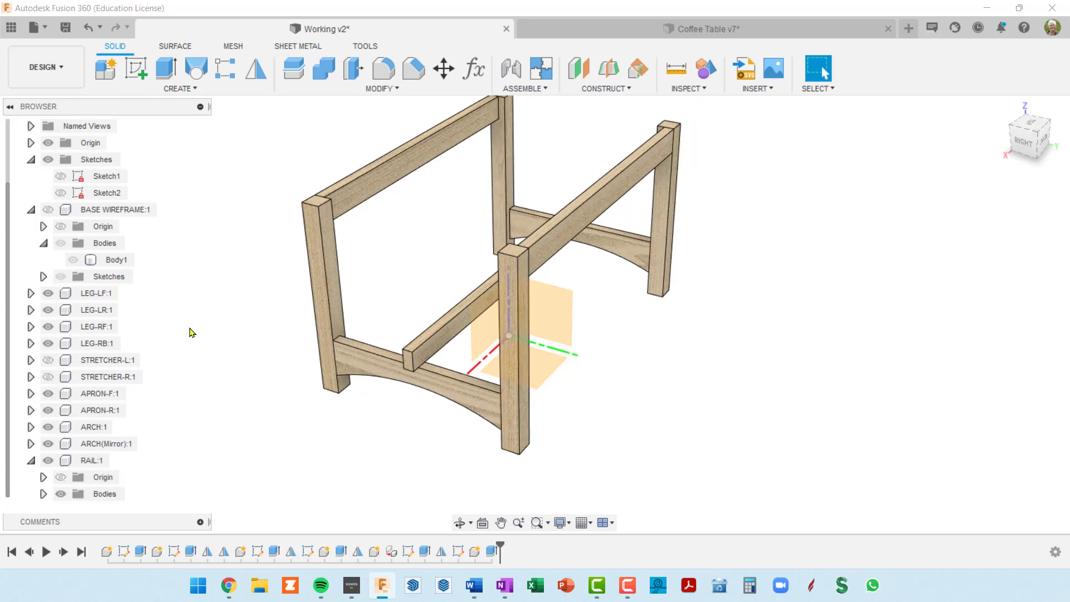
Step: Toggle the visibility of the top-level sketches to check them, leaving them hidden
middle_click_drag(210, 336, 199, 324, "shift")
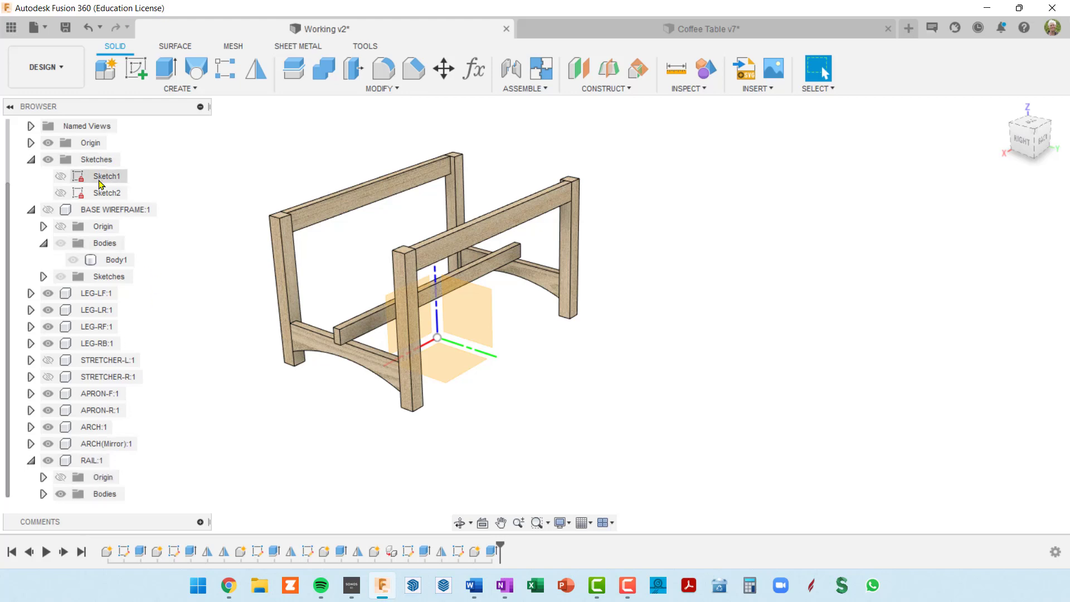
left_click(68, 180)
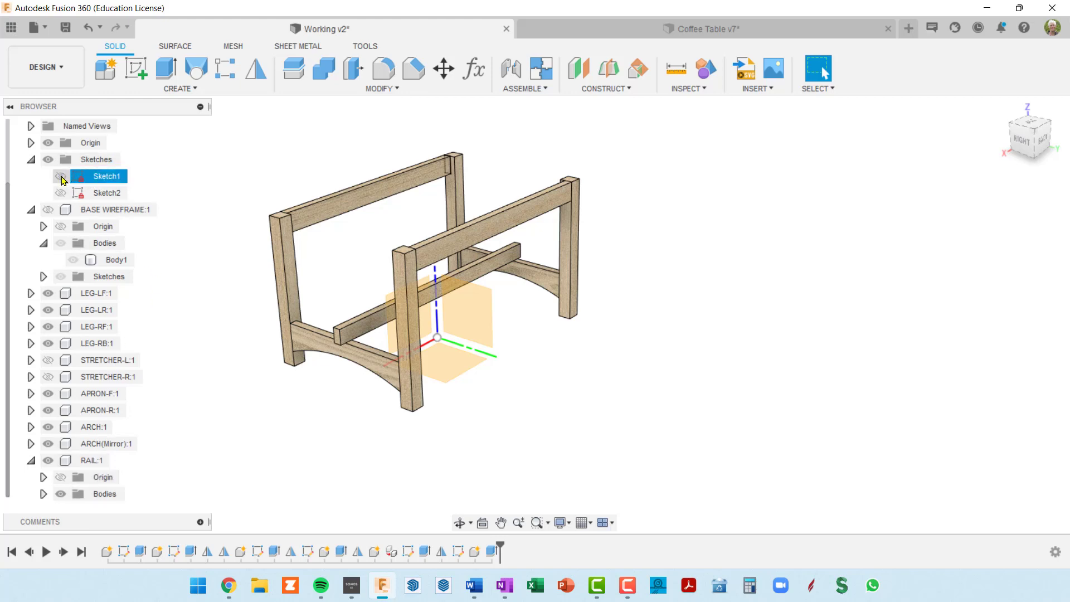
left_click(68, 179)
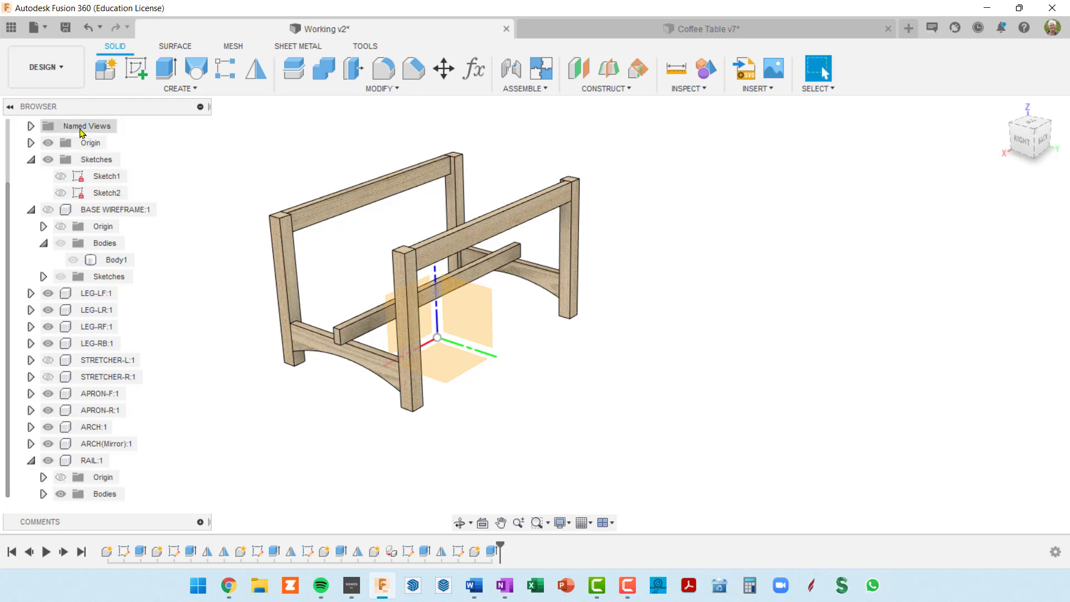
left_click(67, 180)
left_click(65, 179)
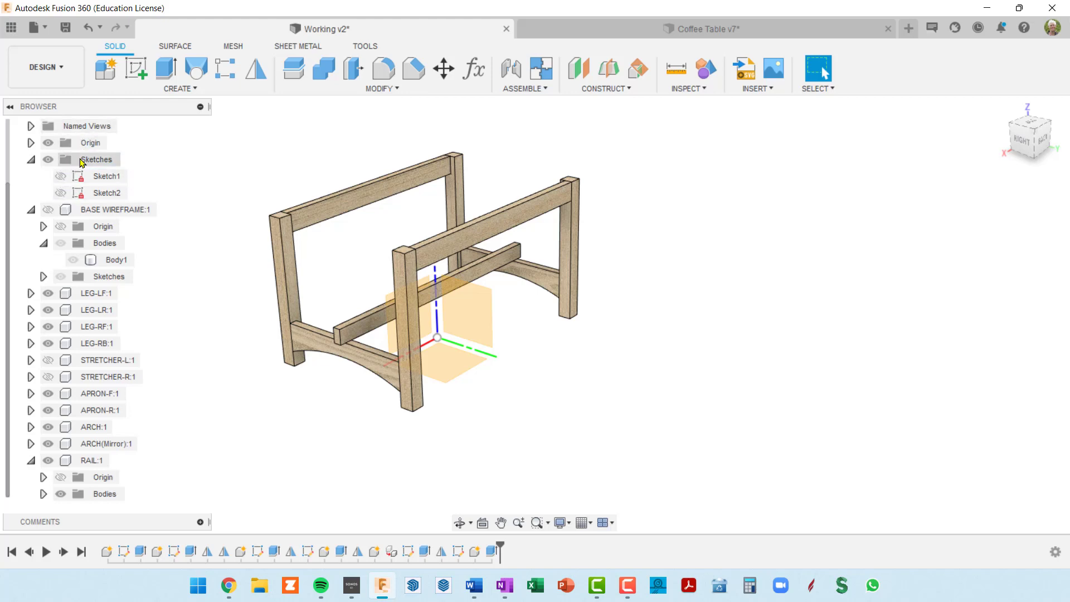
scroll(89, 128, "up", 1)
left_click(62, 227)
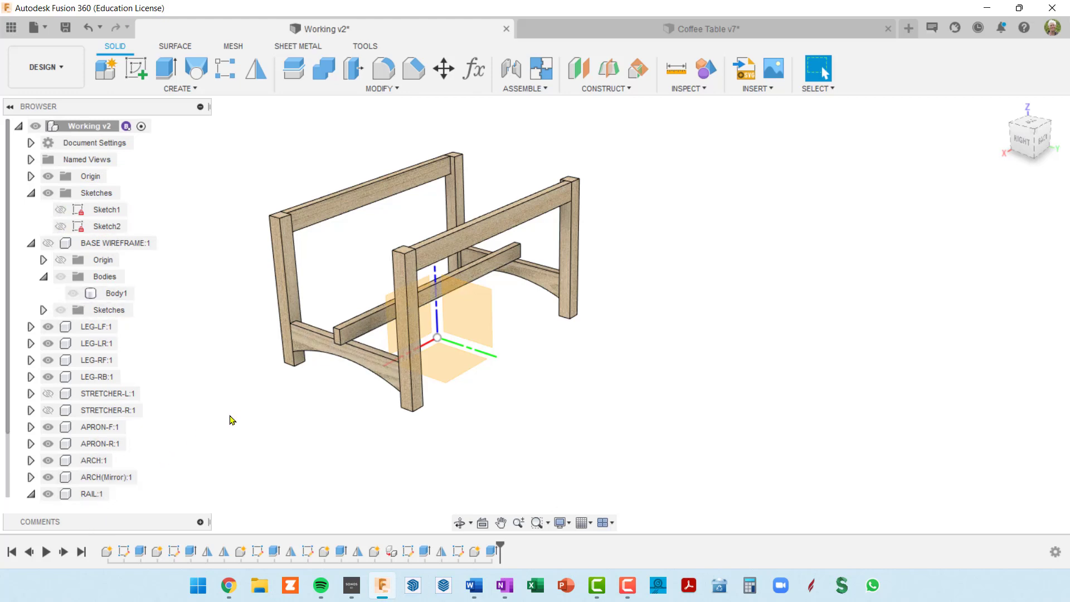
Step: Collapse the Sketches folder and the BASE WIREFRAME and RAIL components in the browser tree
middle_click_drag(229, 420, 335, 401)
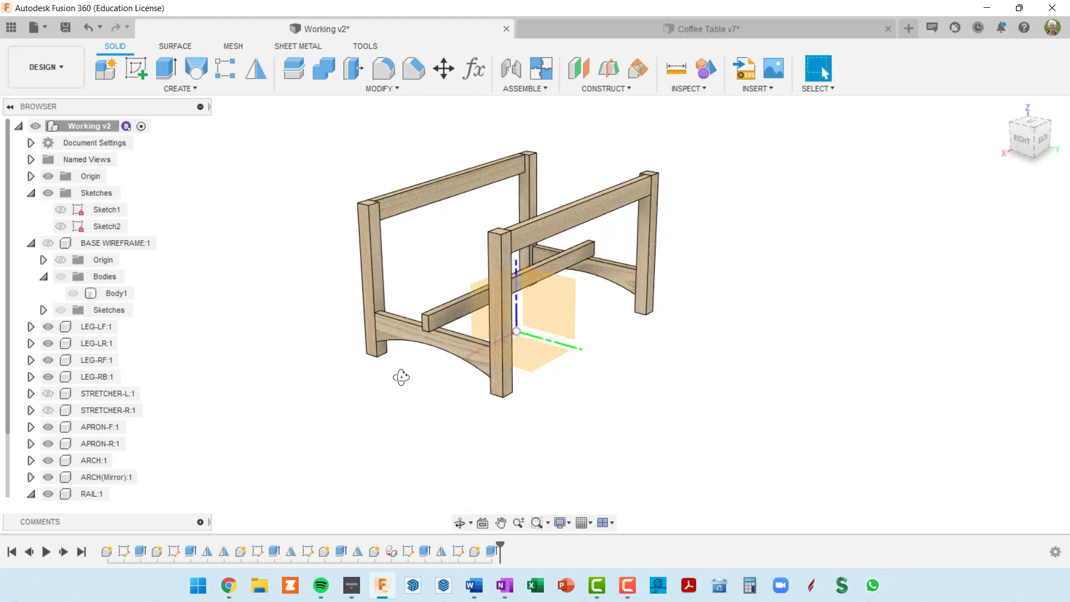
scroll(426, 353, "up", 3)
scroll(425, 353, "down", 3)
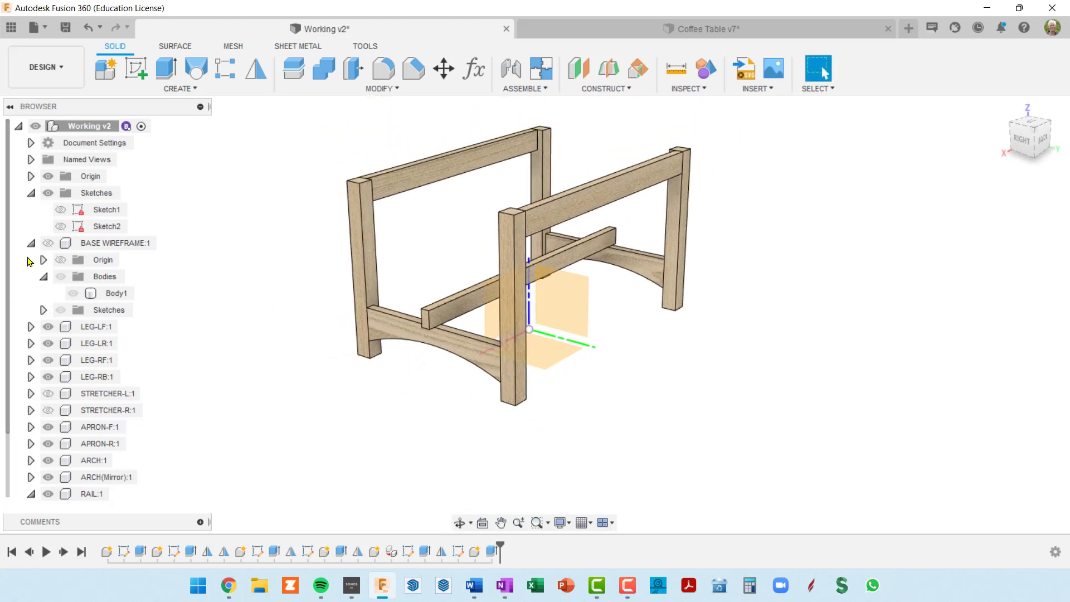
left_click(30, 193)
left_click(31, 210)
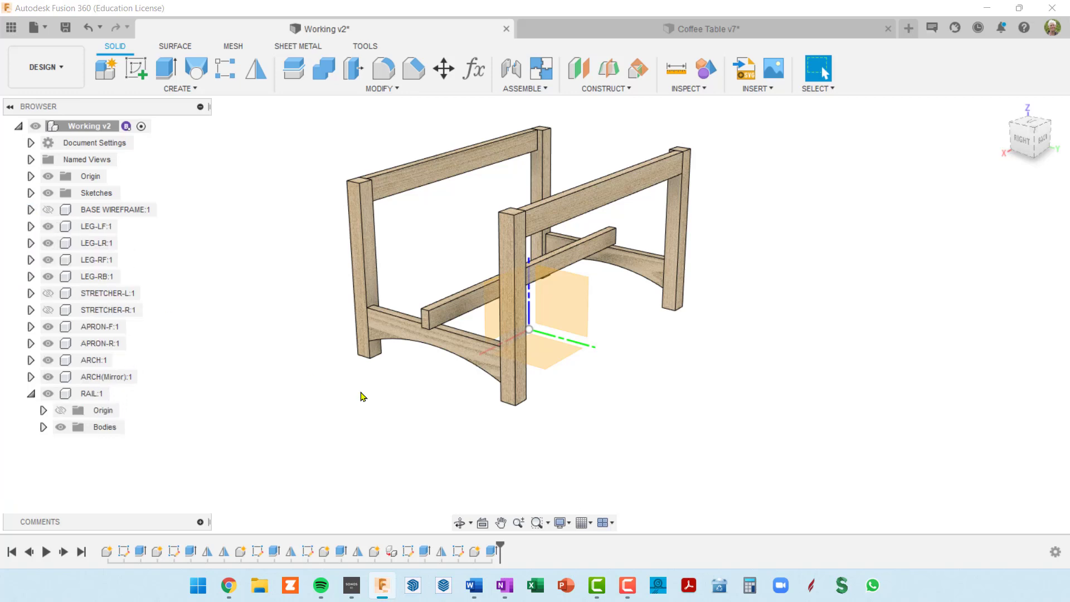
middle_click_drag(363, 395, 393, 403, "shift")
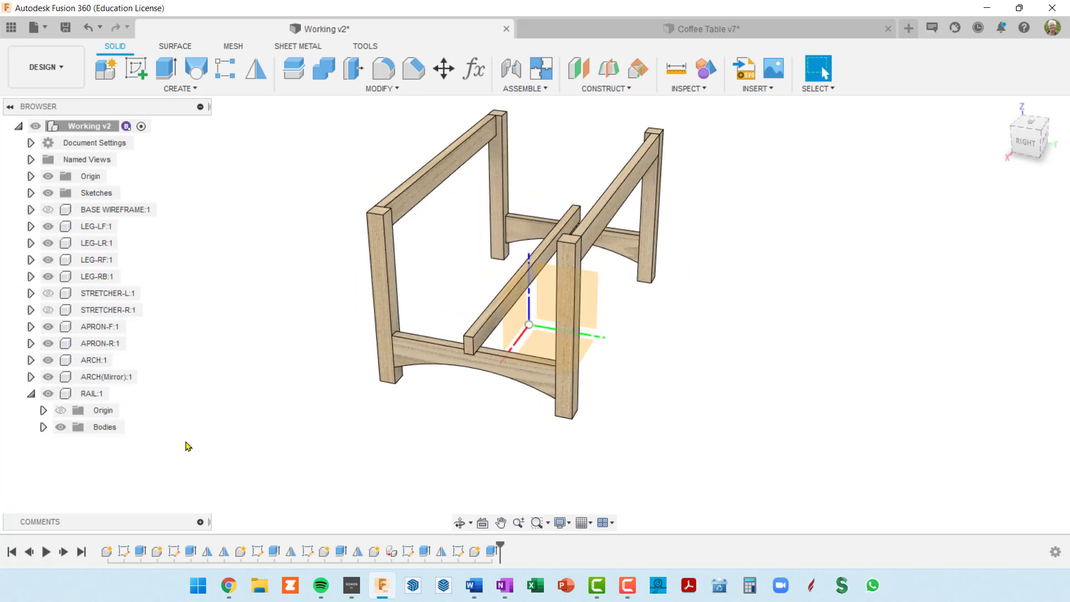
left_click(31, 394)
Step: Start a Rectangular Pattern with the type set to Components and the RAIL component as the object
scroll(440, 388, "up", 1)
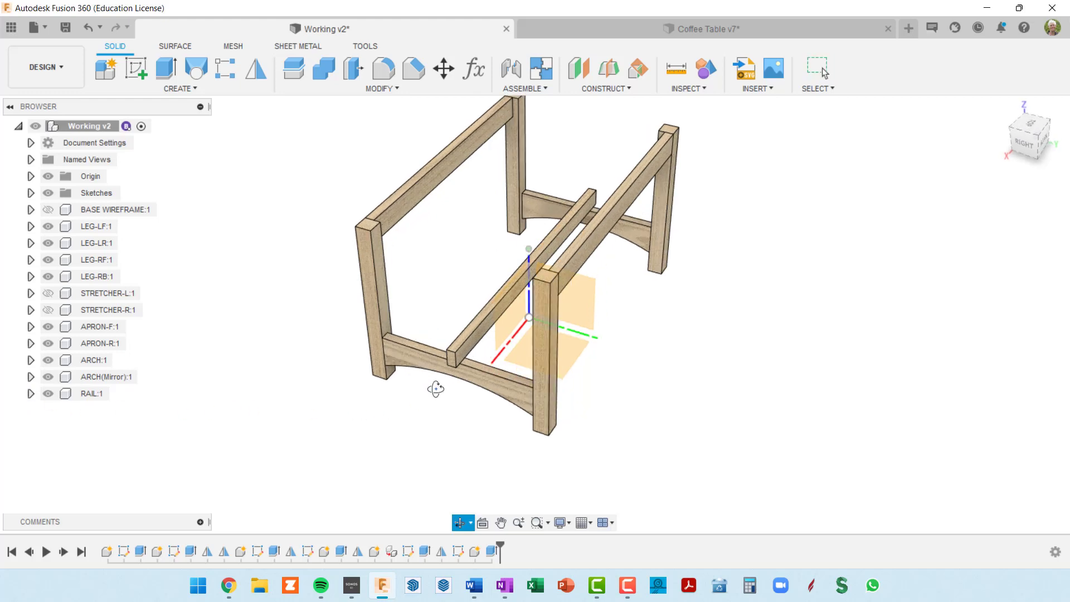
scroll(463, 365, "up", 4)
scroll(462, 365, "down", 3)
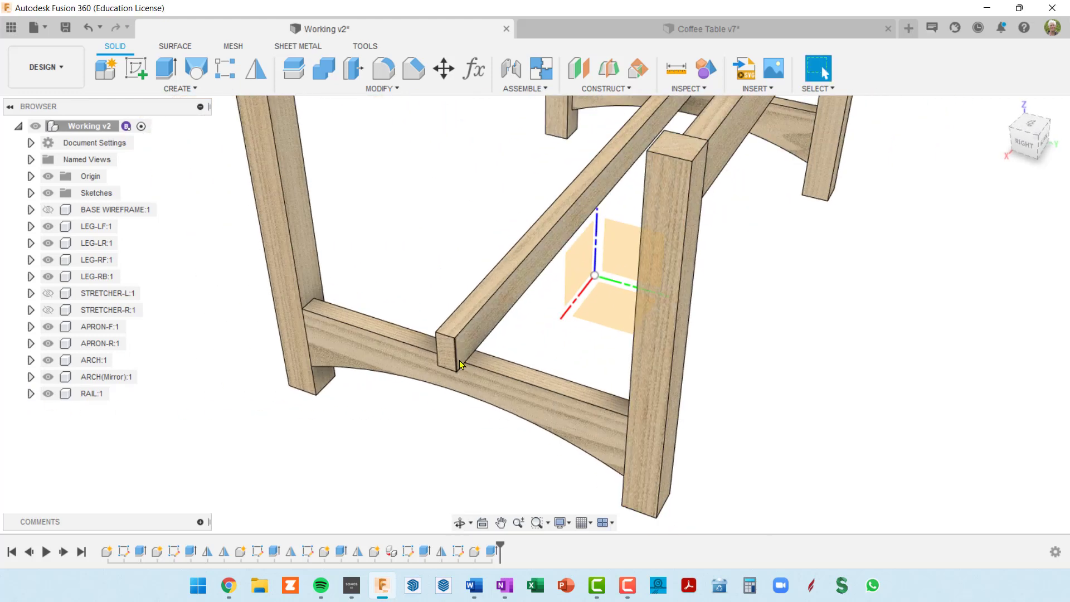
scroll(488, 358, "up", 1)
mouse_move(487, 356)
middle_mouse_down("shift")
mouse_move(481, 350)
mouse_move(489, 352)
middle_mouse_up("shift")
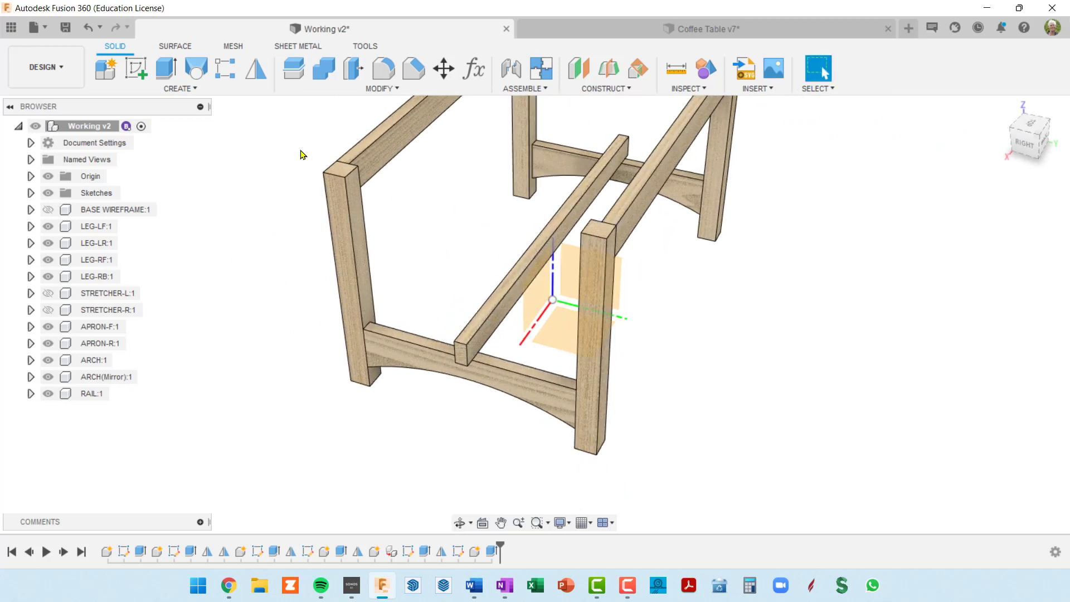
left_click(223, 71)
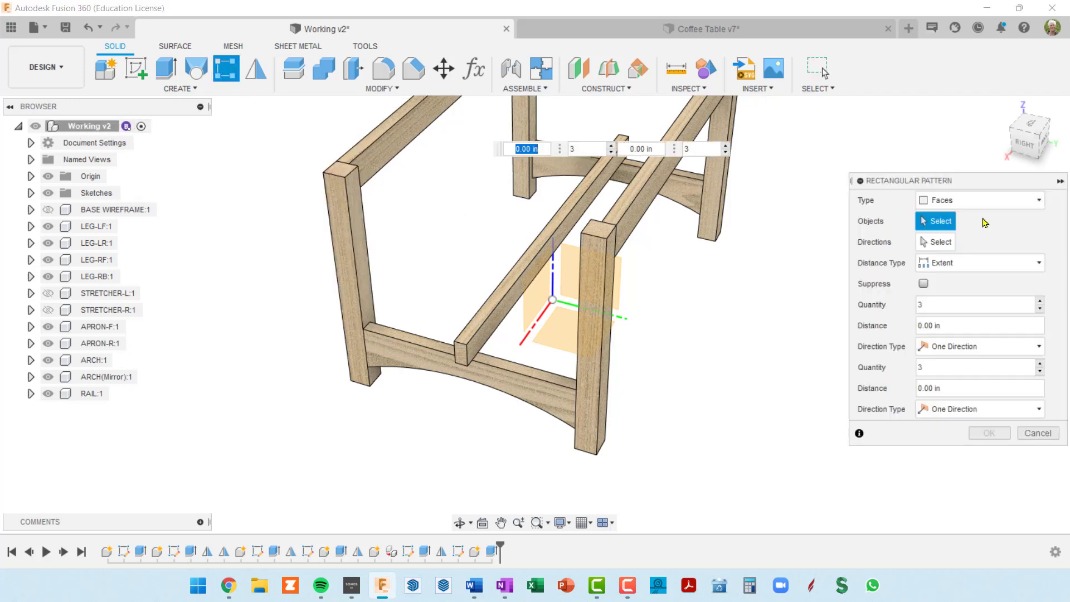
left_click(1040, 202)
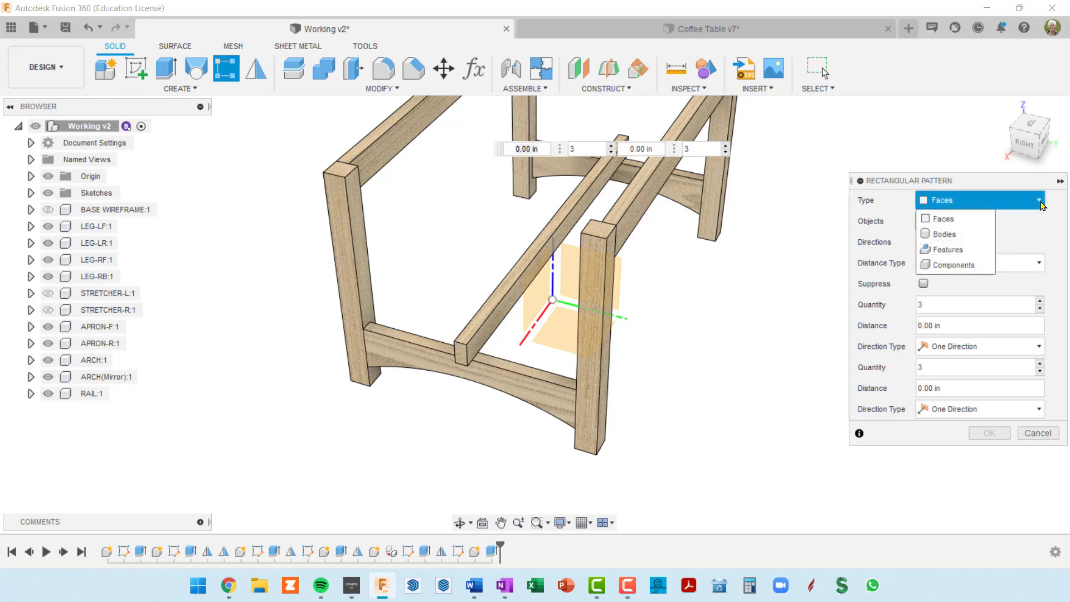
left_click(964, 266)
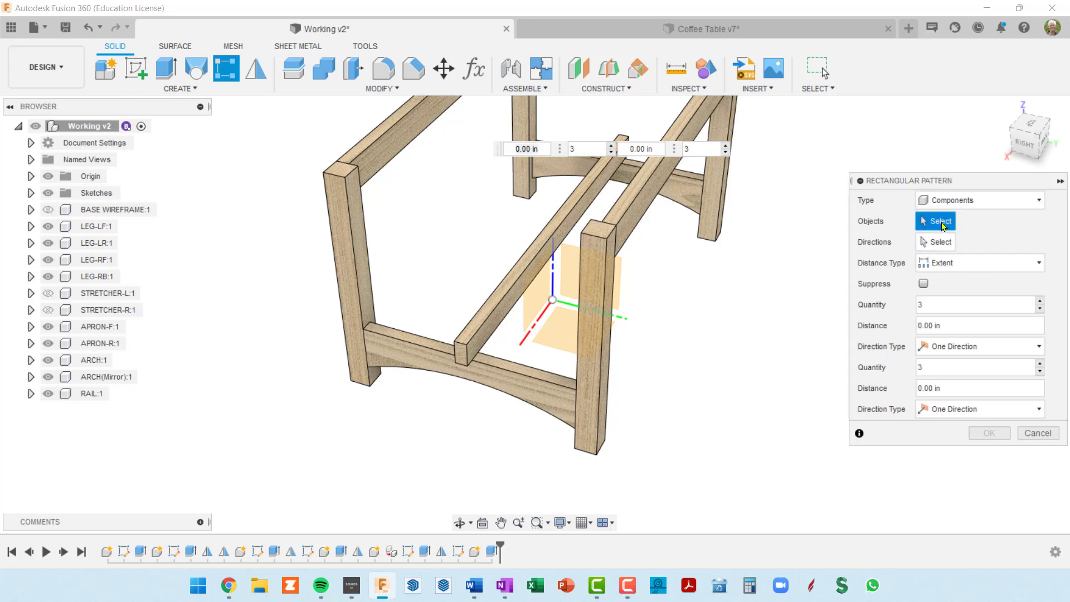
left_click(513, 290)
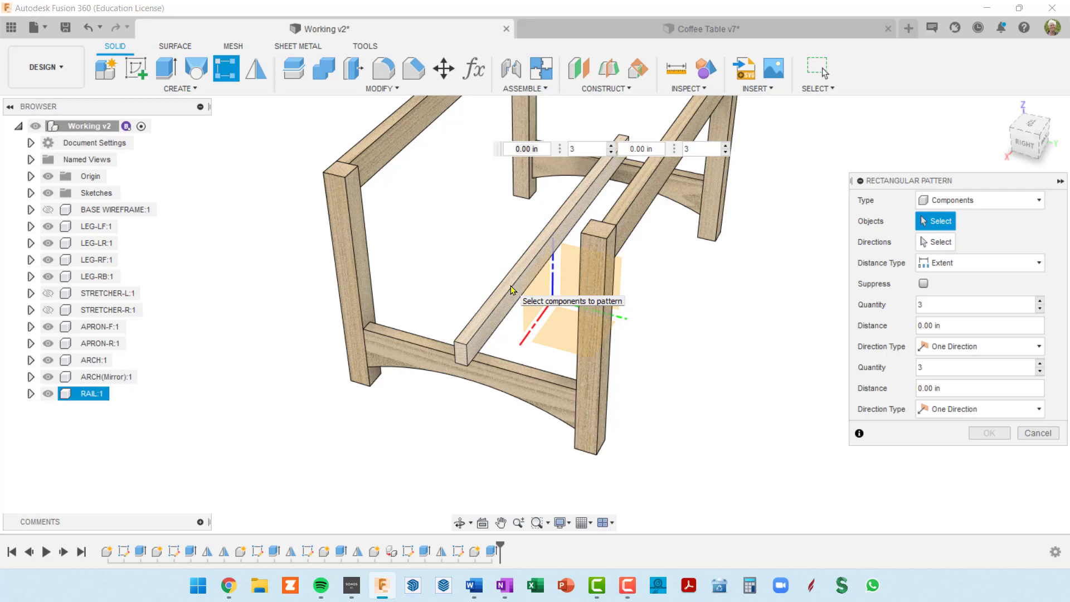
left_click(513, 290)
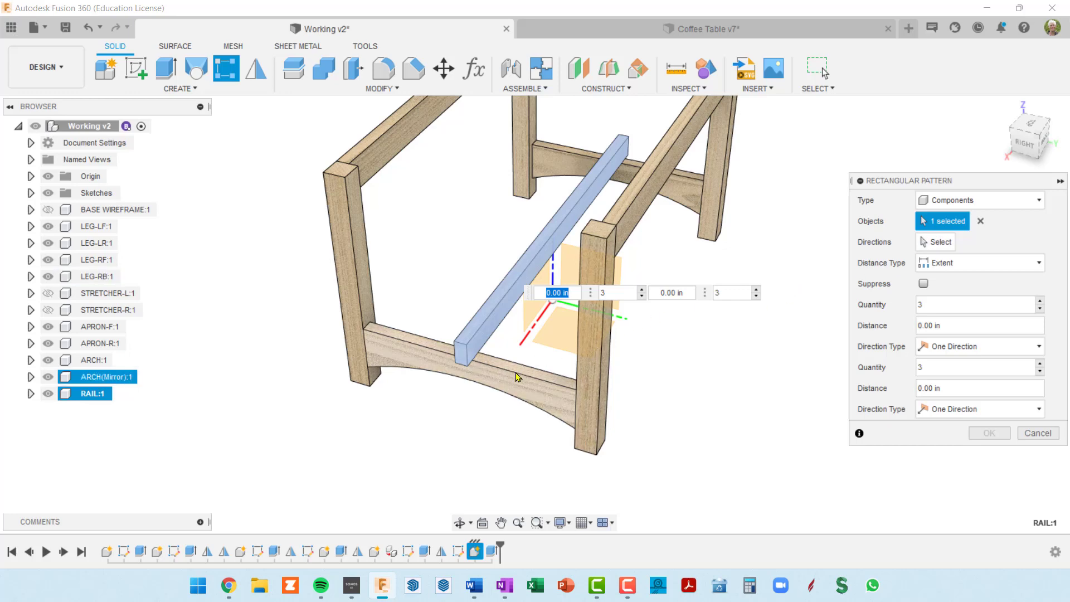
Step: Set the pattern direction along the mirrored arch's top edge and the distance type to Spacing
left_click(940, 243)
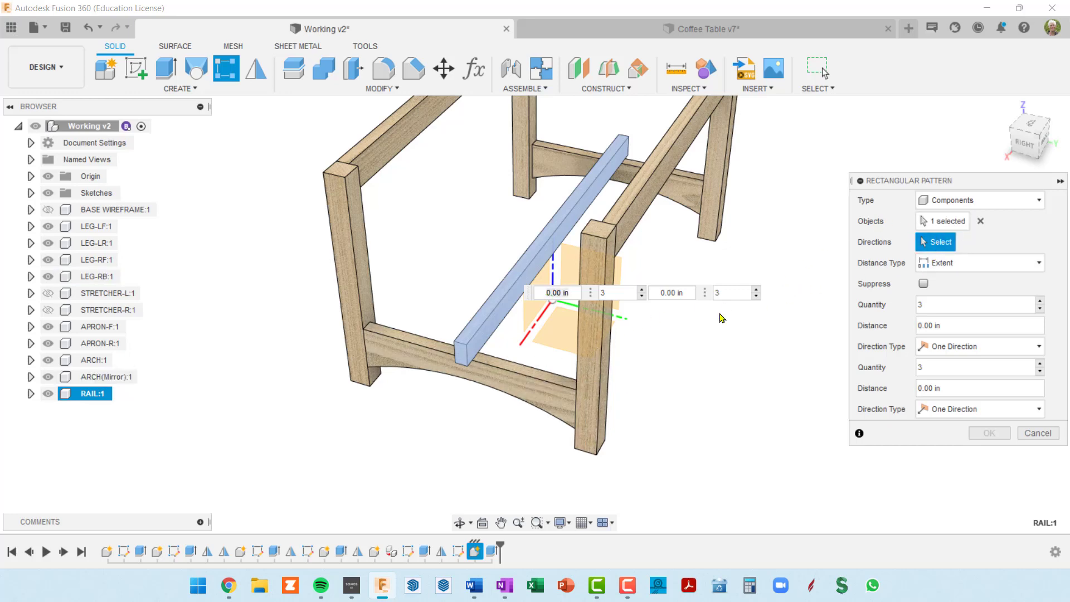
left_click(555, 387)
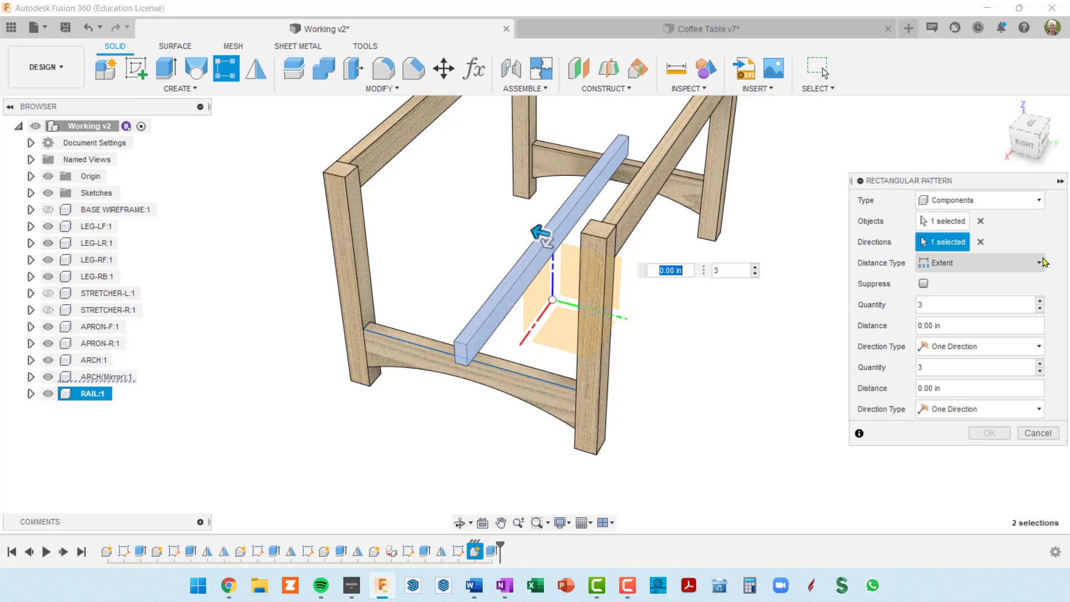
left_click(1041, 263)
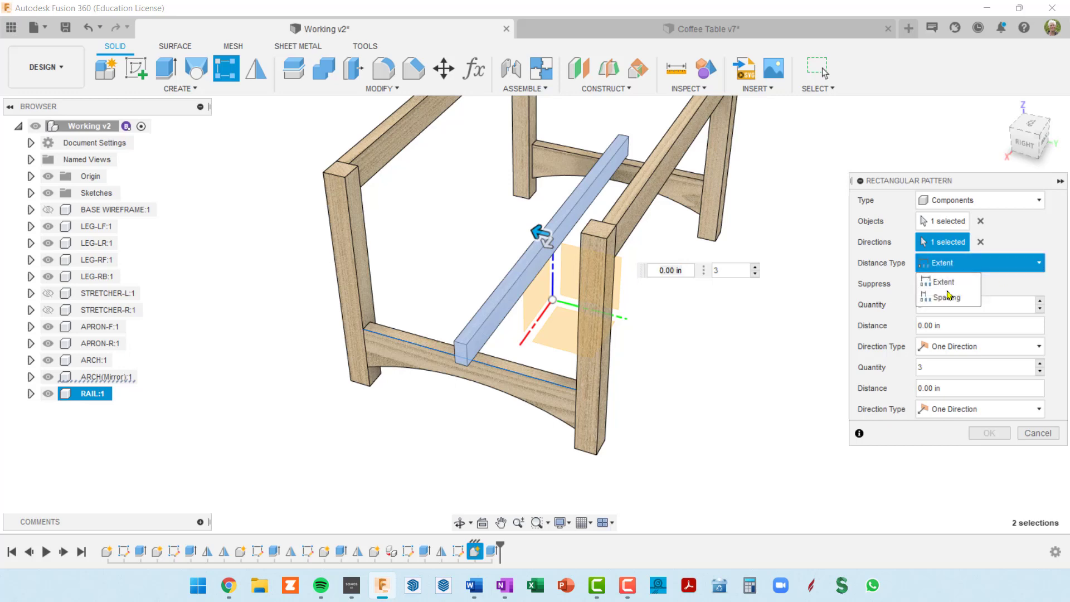
left_click(948, 300)
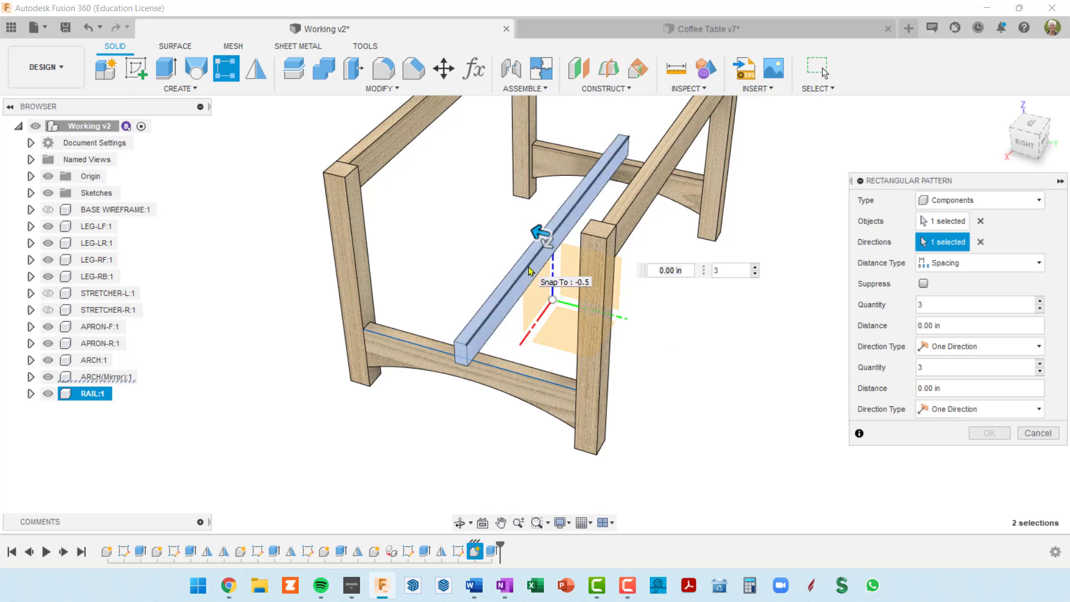
Step: Examine the arrangement and spacing of the lower rails in the Coffee Table v7 reference design
left_click(706, 29)
scroll(546, 301, "up", 5)
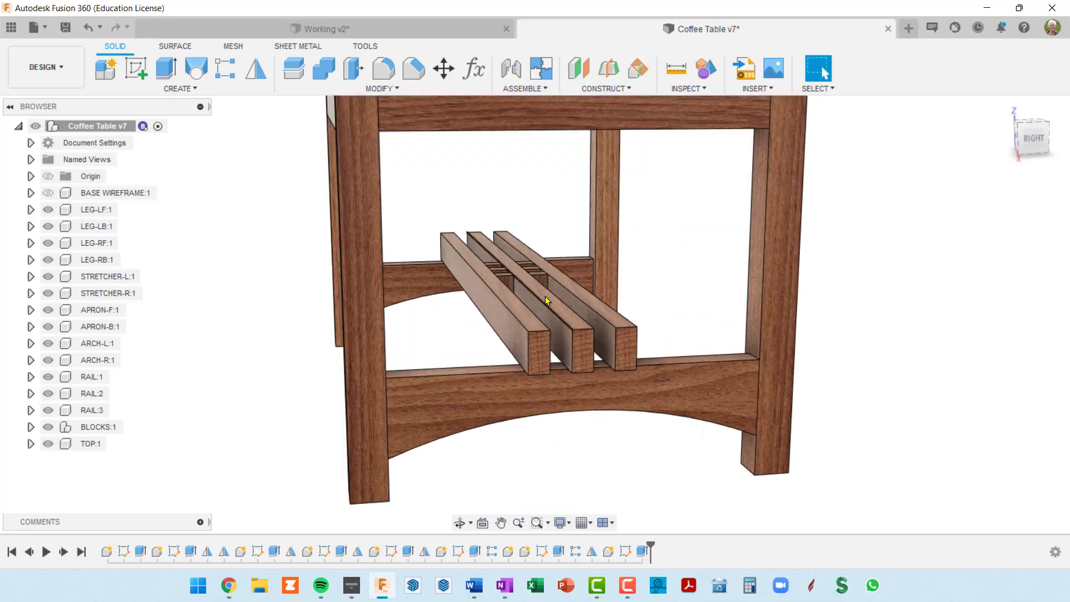
middle_click_drag(546, 301, 535, 263, "shift")
scroll(530, 258, "up", 2)
scroll(529, 264, "down", 2)
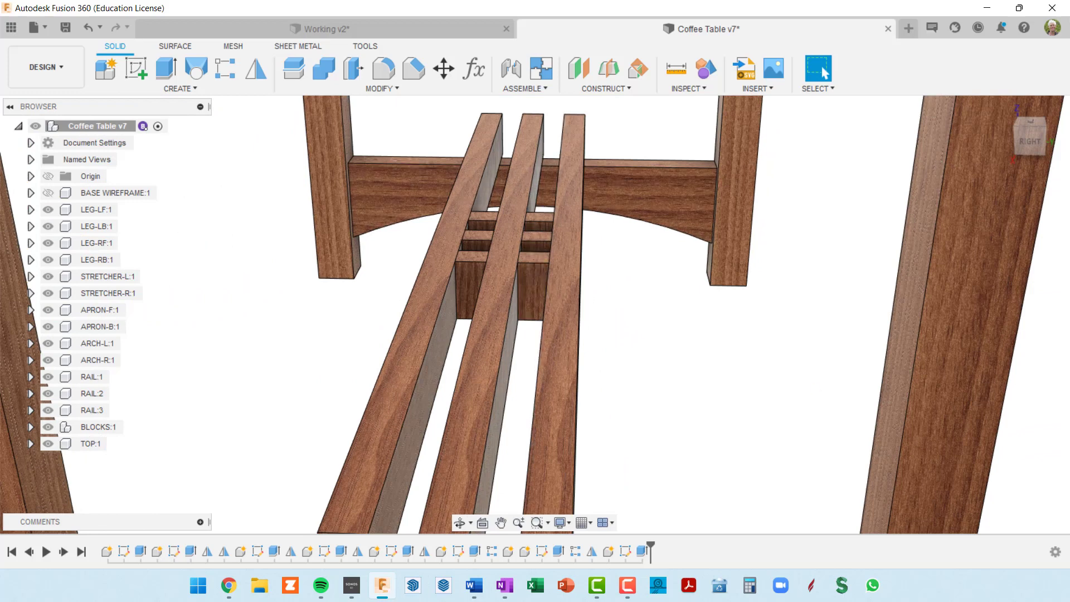
key("alt+Tab")
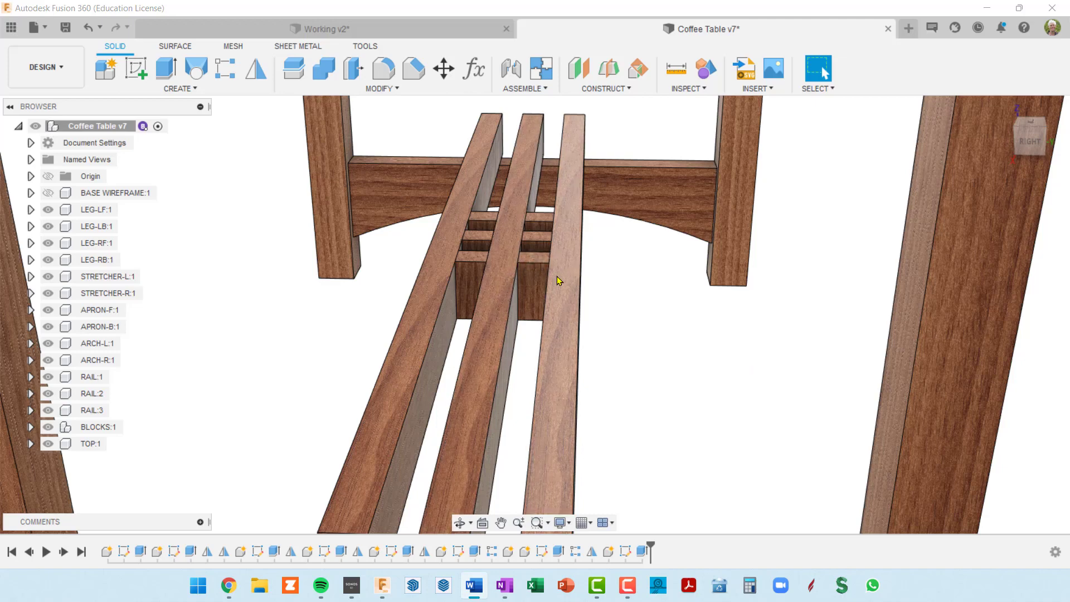
scroll(571, 272, "down", 5)
middle_click_drag(571, 272, 539, 275, "shift")
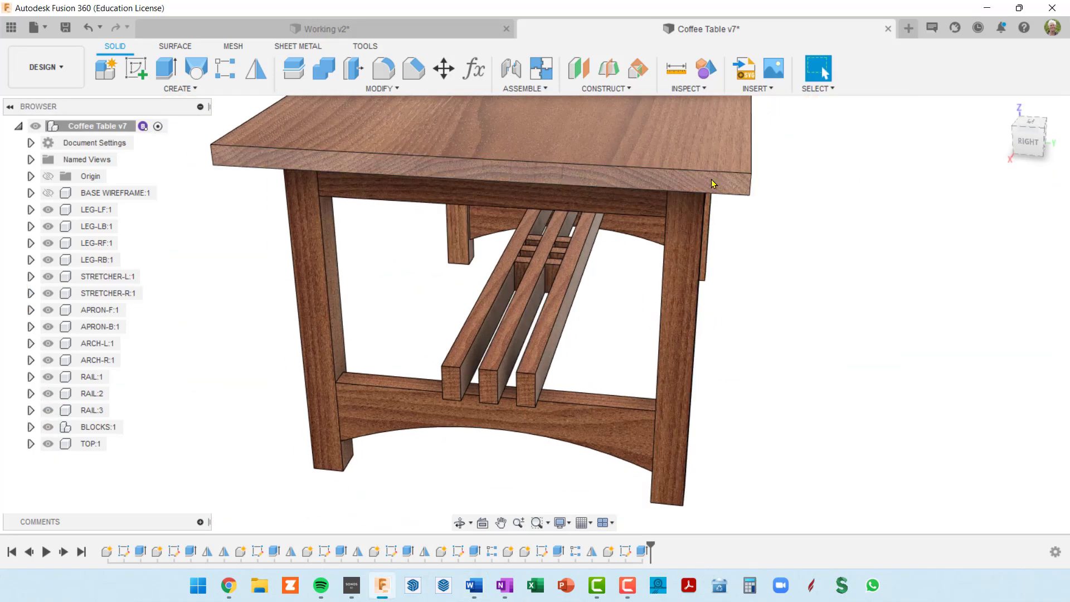
Step: Return to the Working v2 design and start a Rectangular Pattern of the RAIL component along the mirrored arch's top edge
left_click(422, 36)
scroll(534, 307, "up", 4)
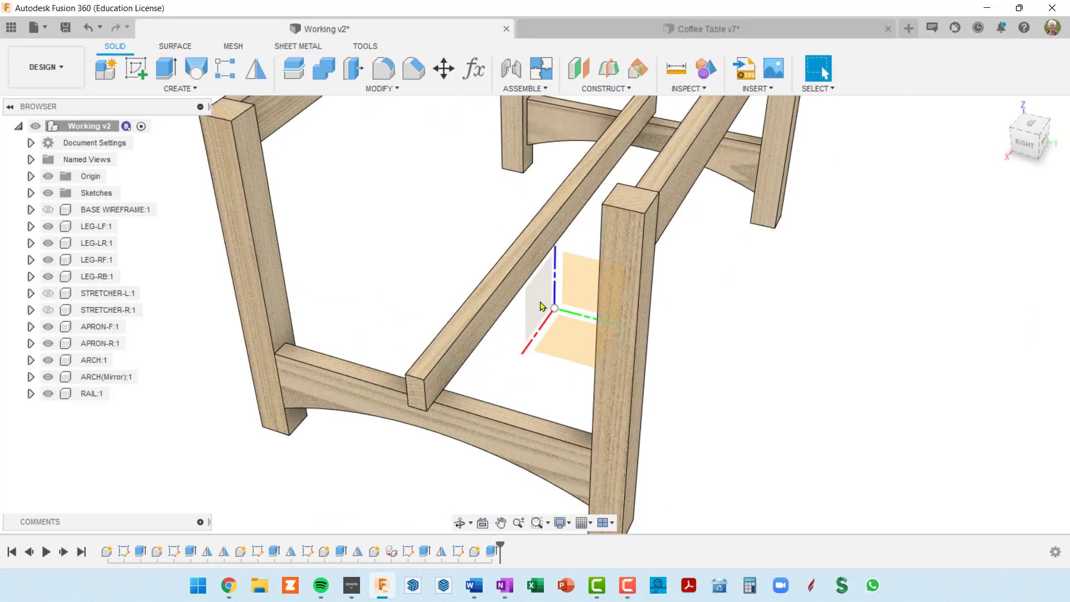
mouse_move(528, 368)
middle_mouse_down("shift")
mouse_move(540, 351)
mouse_move(530, 354)
middle_mouse_up("shift")
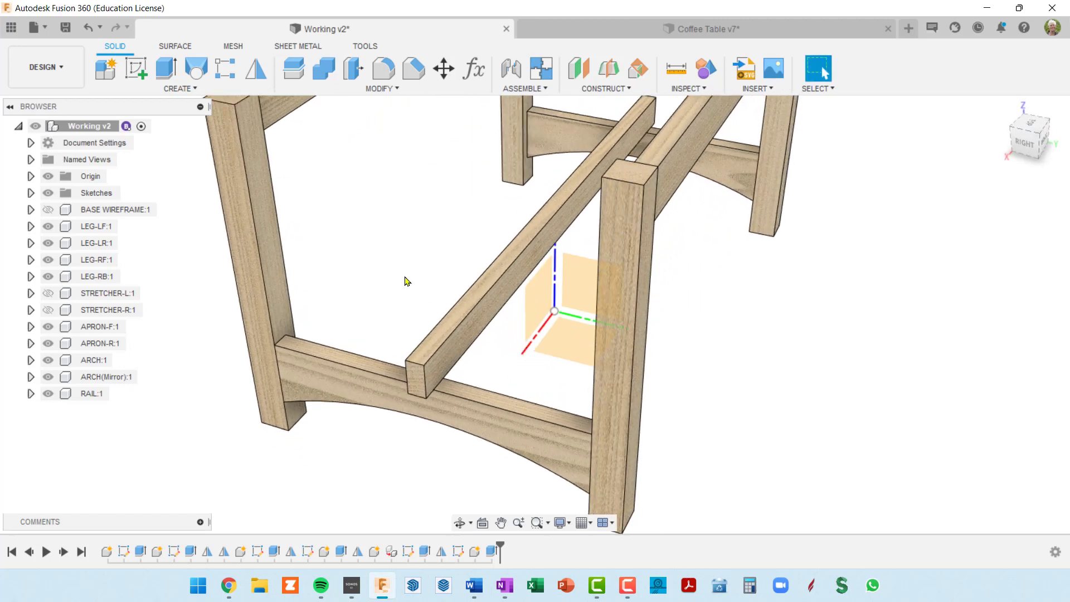
left_click(223, 69)
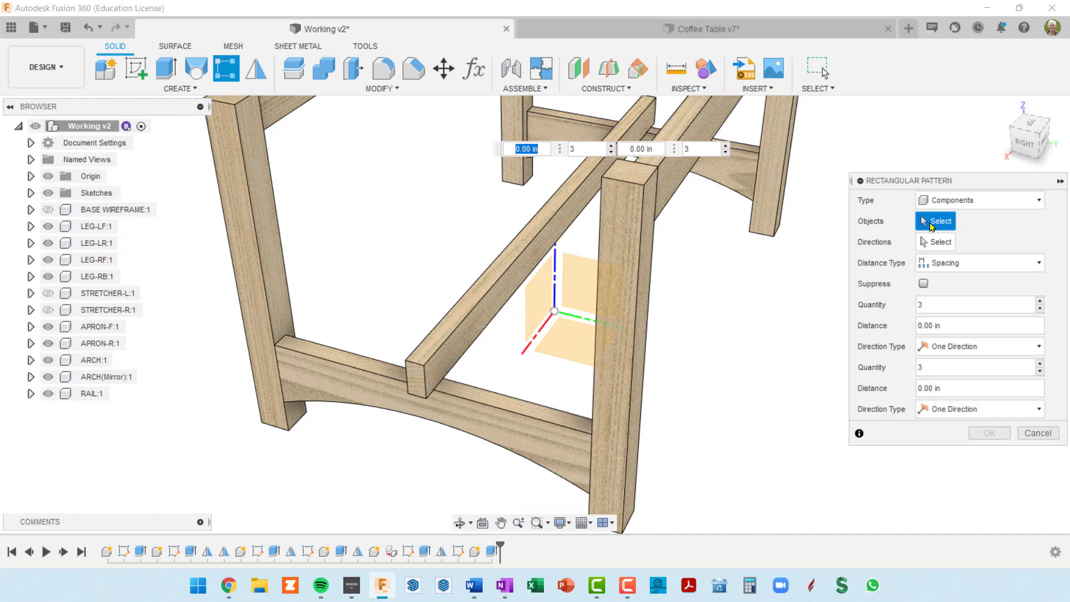
left_click(446, 334)
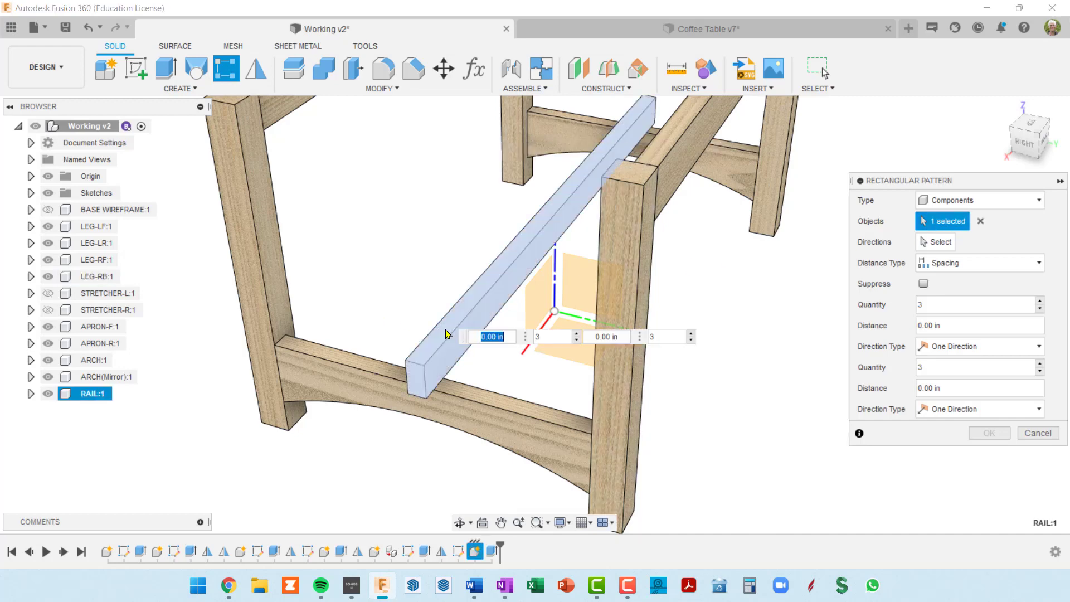
left_click(941, 244)
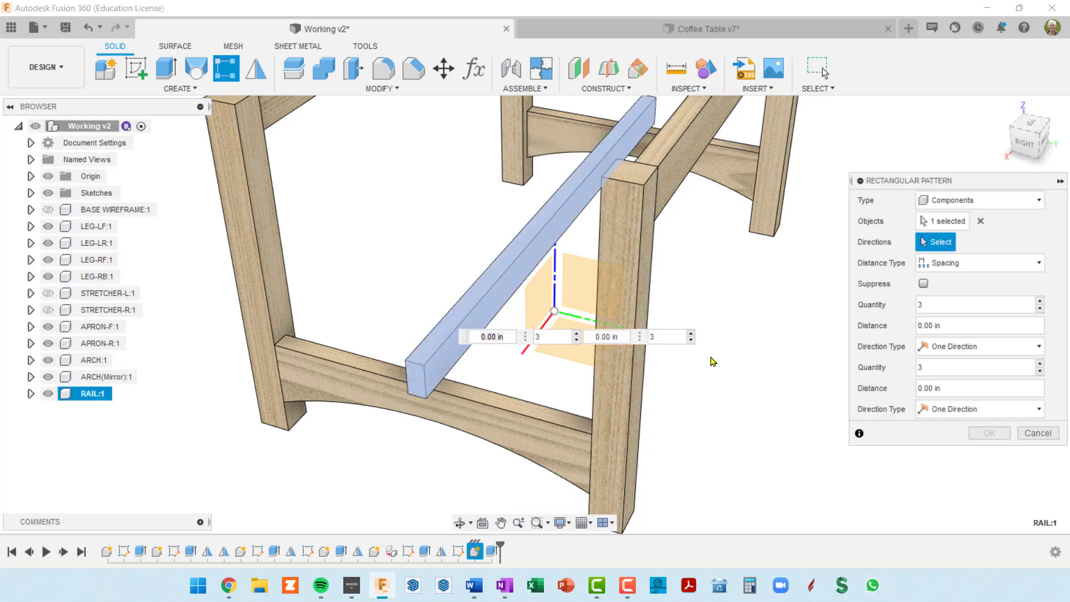
left_click(562, 429)
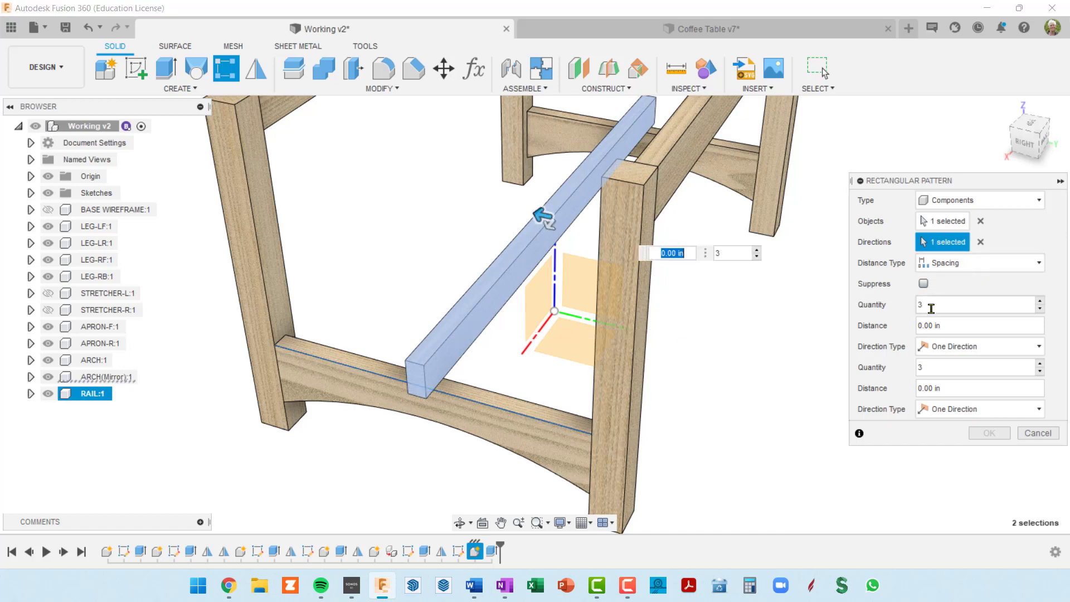
Step: Set the rail pattern's quantity to numRails and its spacing distance to railDep * 2
double_click(936, 306)
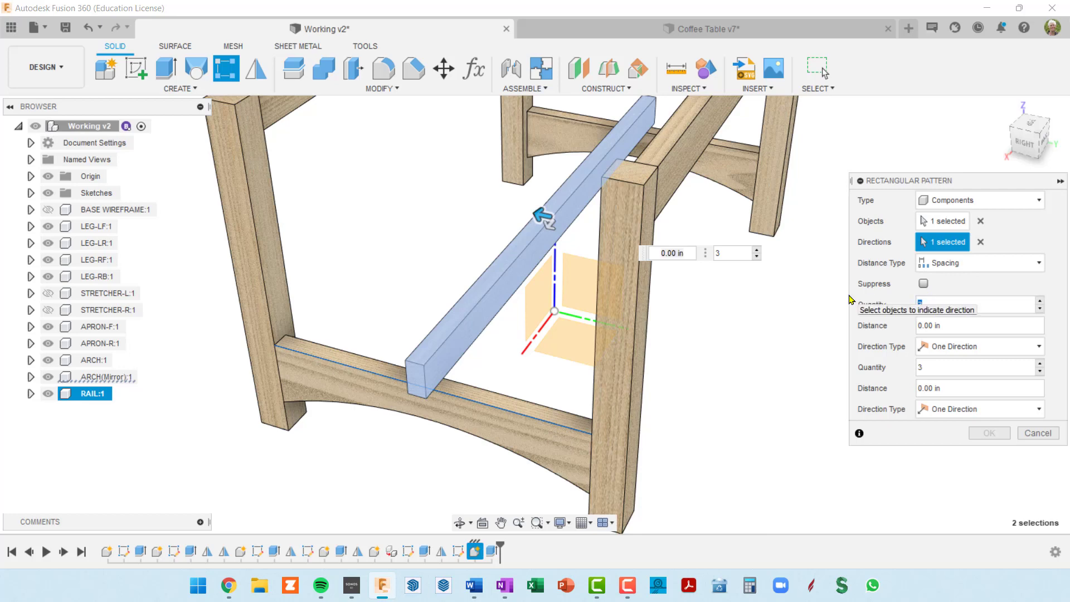
type("num")
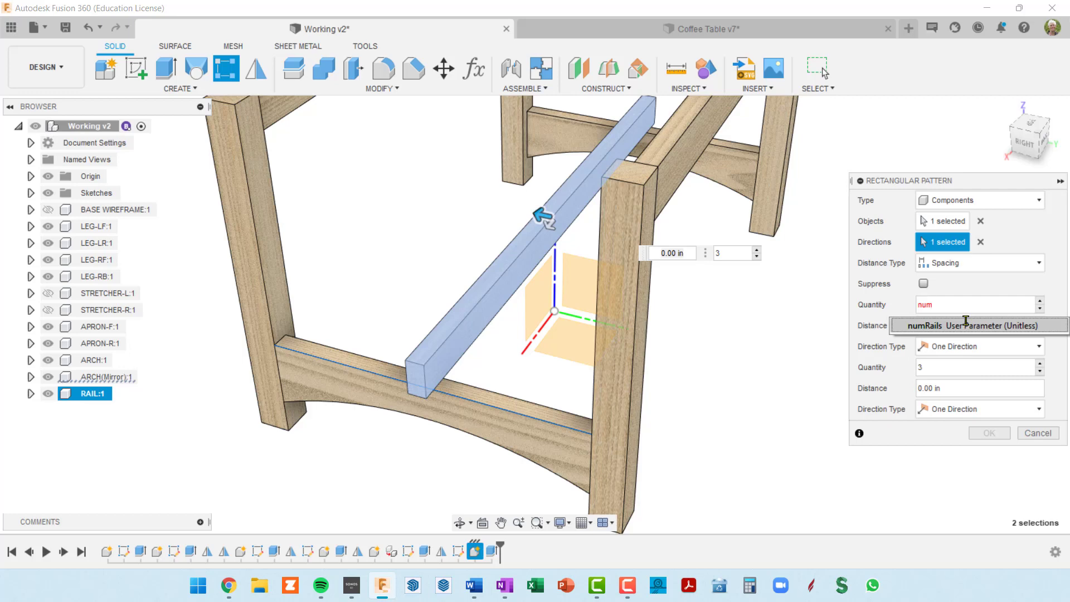
left_click(968, 326)
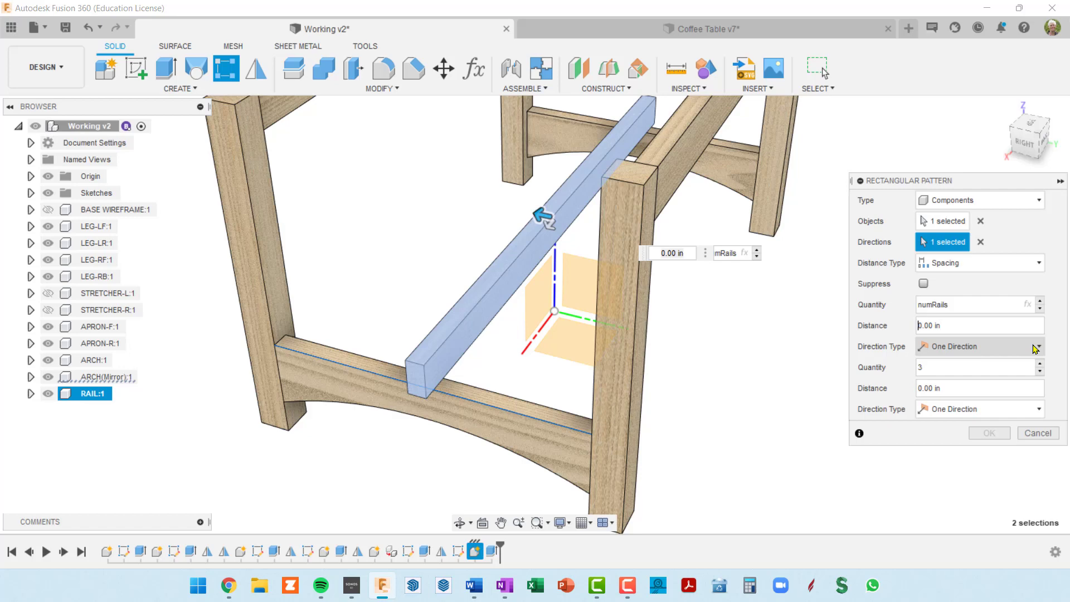
type("rail")
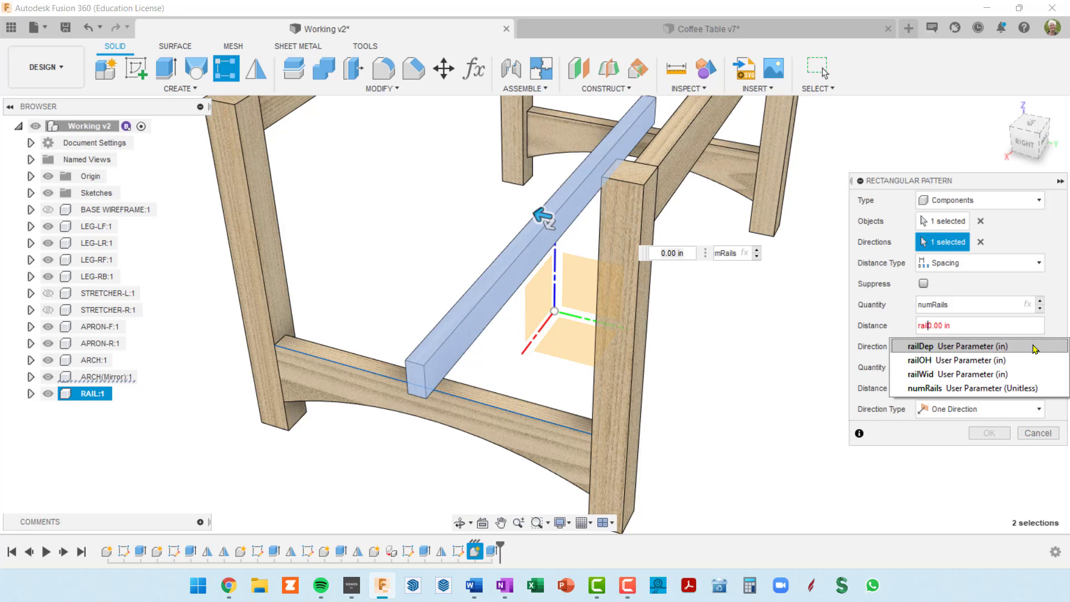
left_click(971, 350)
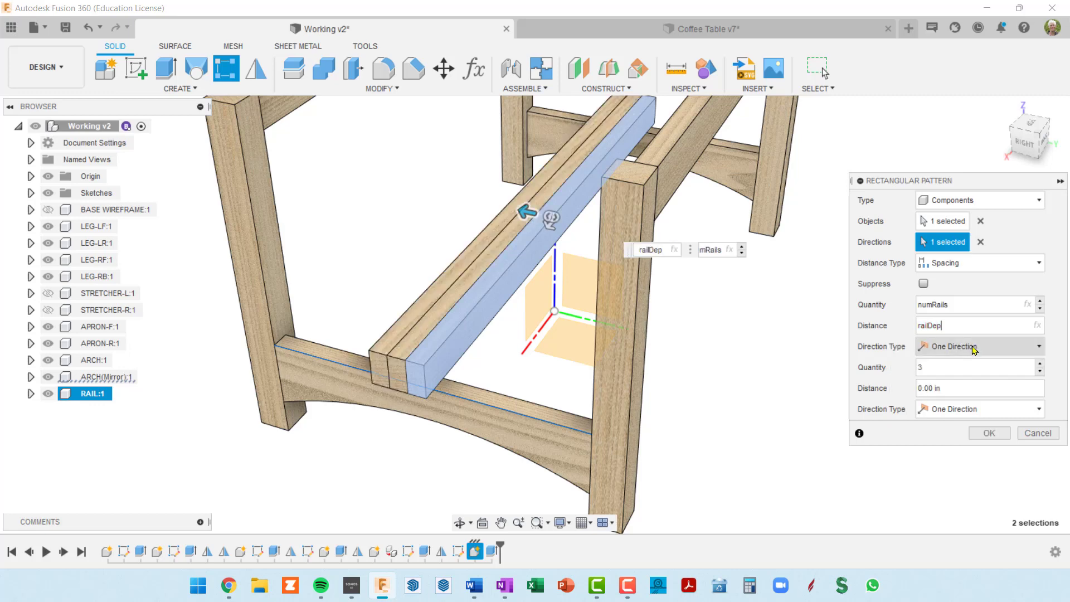
scroll(415, 397, "up", 5)
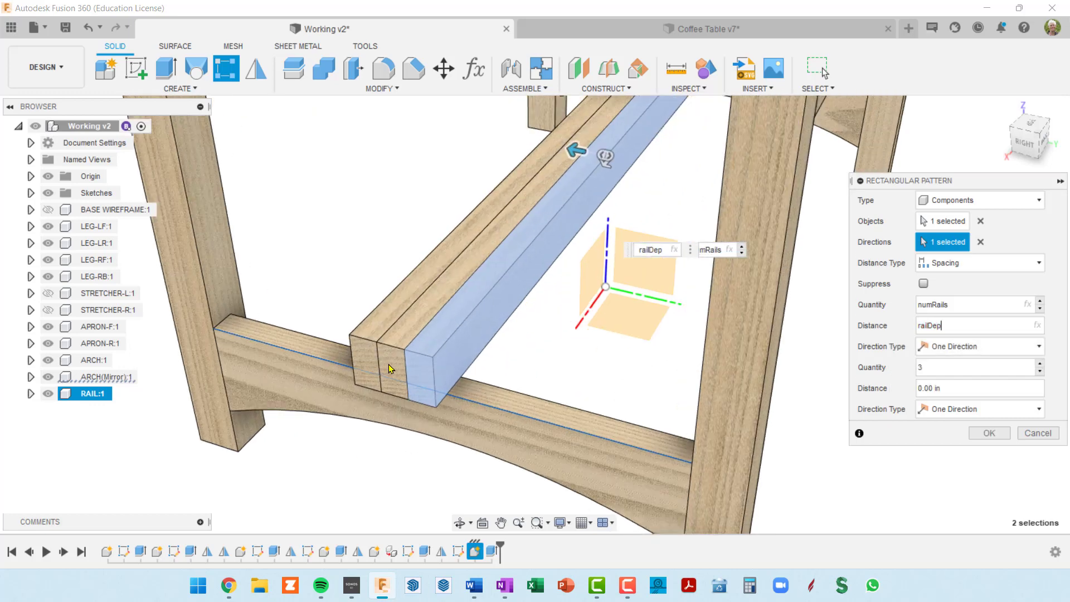
scroll(452, 359, "down", 2)
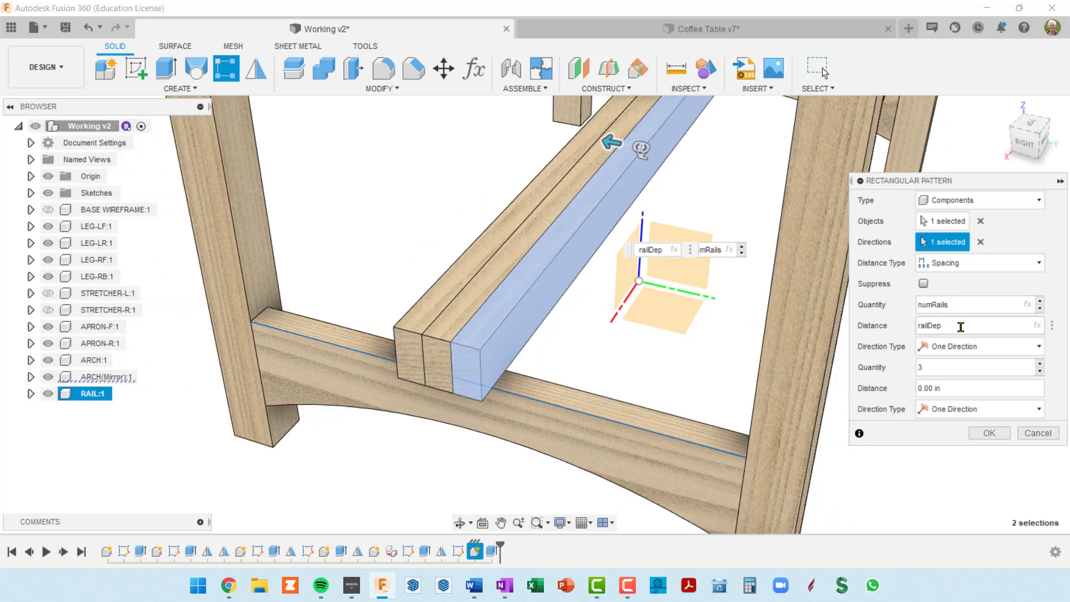
type("*2")
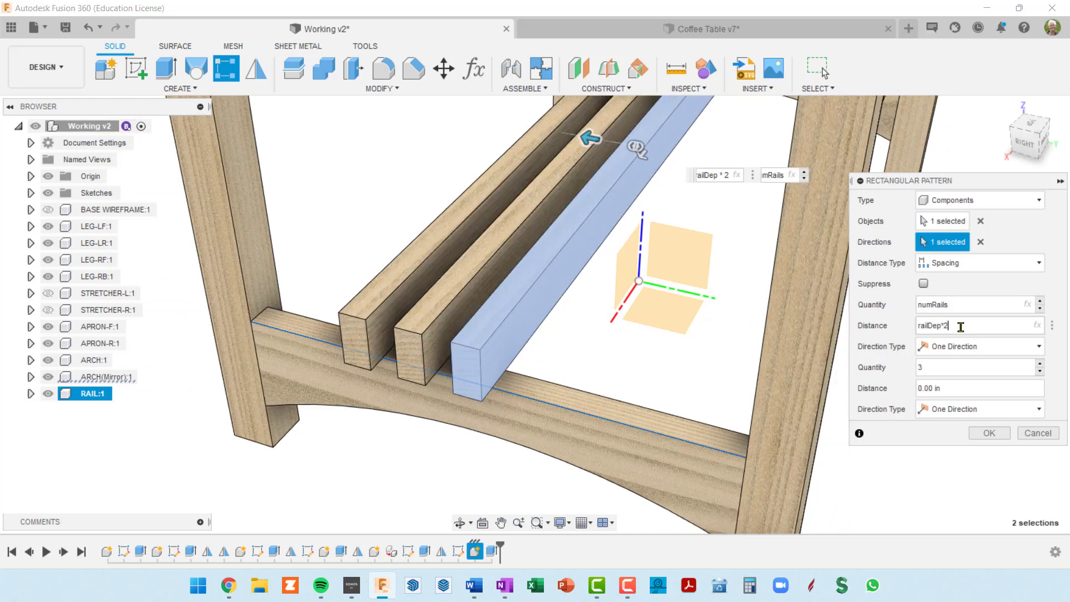
scroll(820, 336, "down", 3)
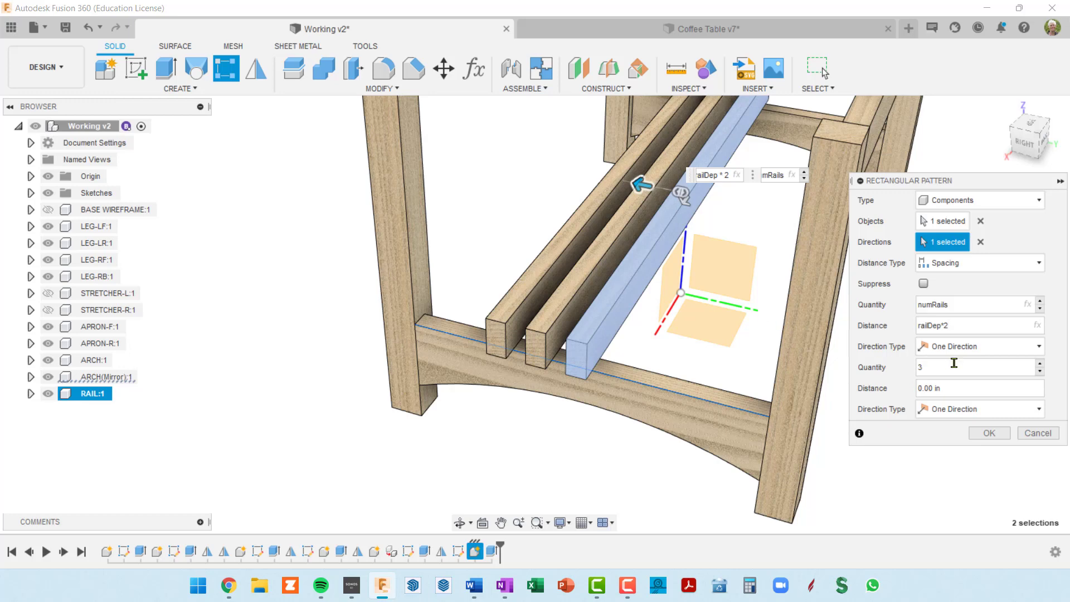
Step: Make the rail pattern's first direction Symmetric and complete the pattern
left_click(1035, 348)
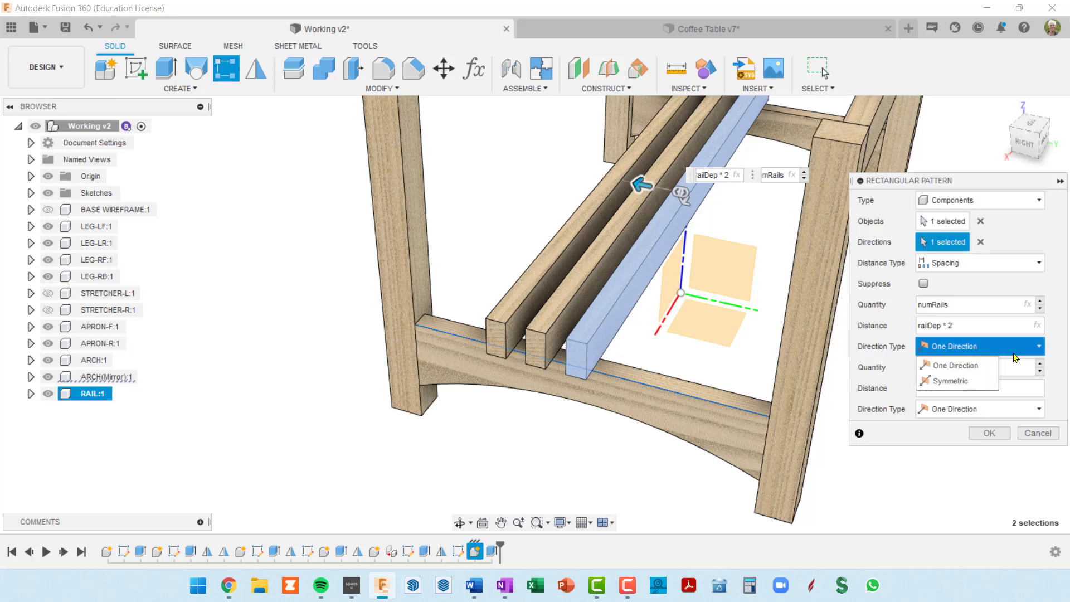
left_click(970, 385)
middle_click_drag(775, 341, 712, 335)
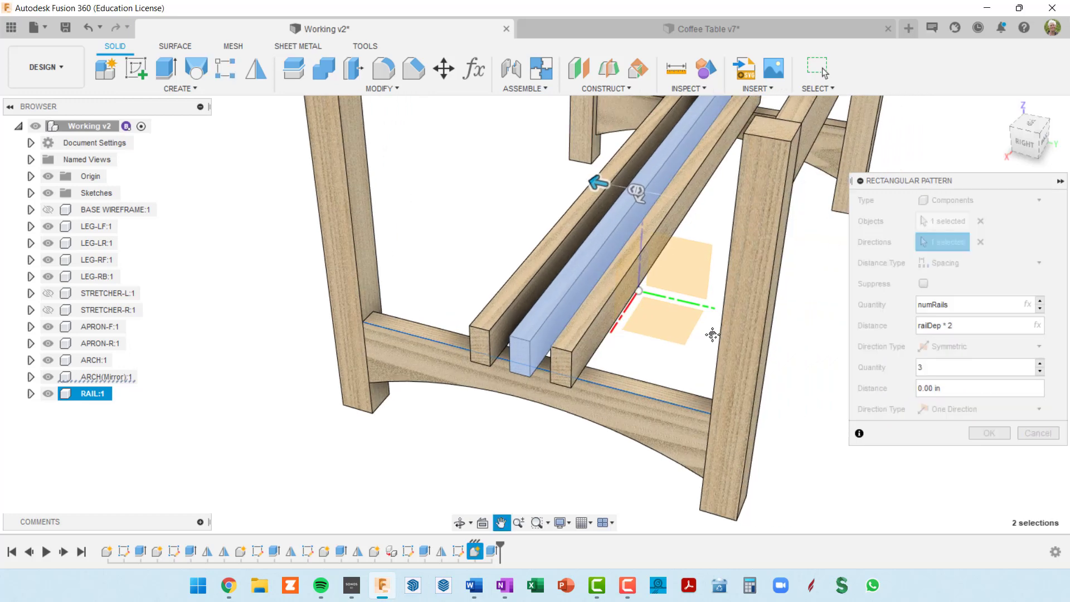
scroll(654, 272, "up", 2)
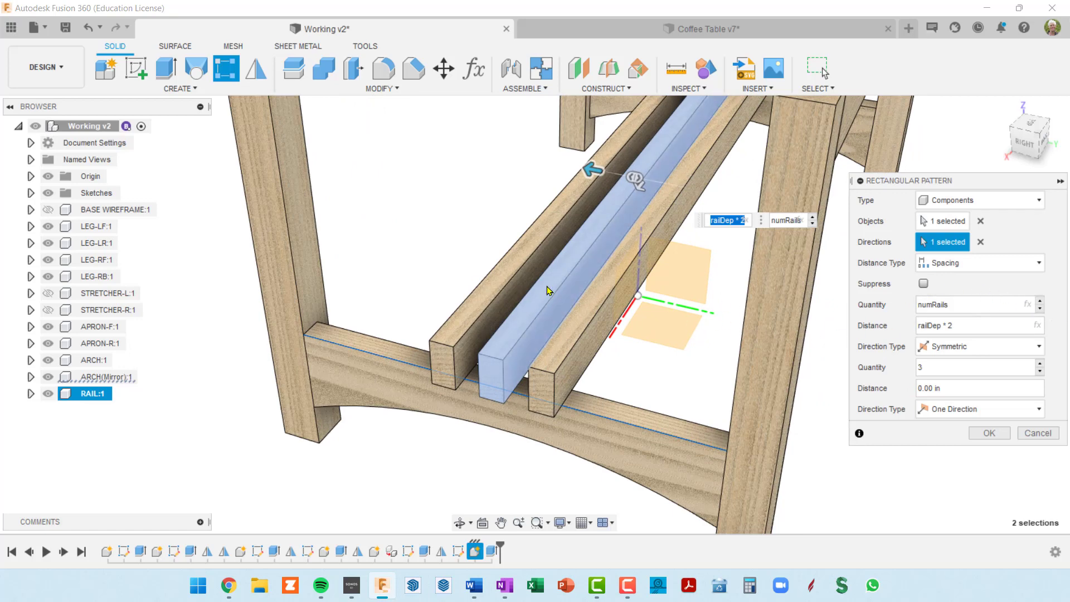
scroll(598, 291, "down", 2)
middle_click_drag(625, 268, 626, 227, "shift")
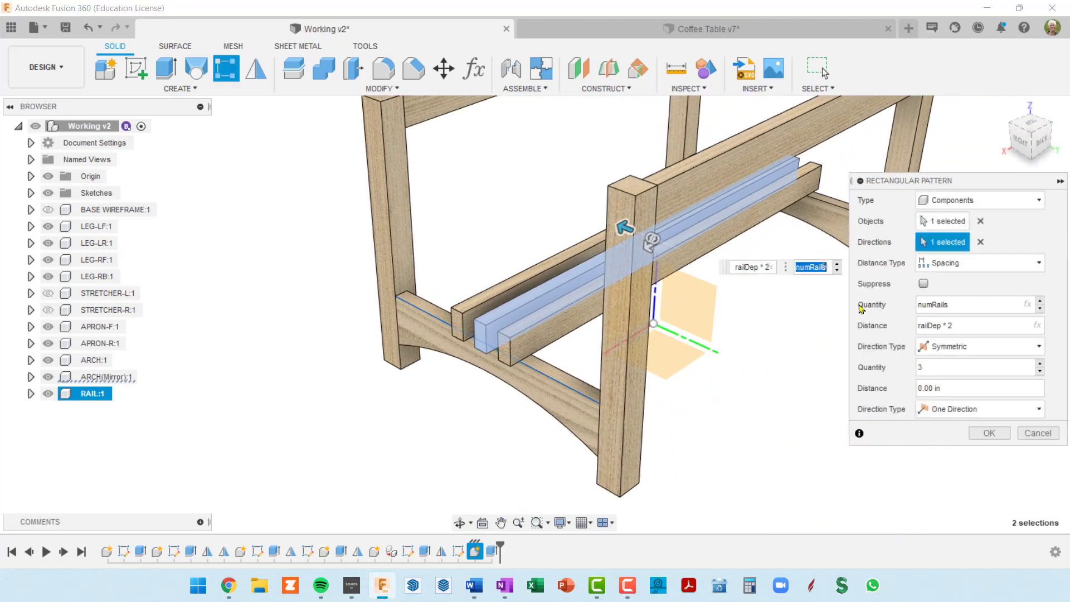
left_click(989, 434)
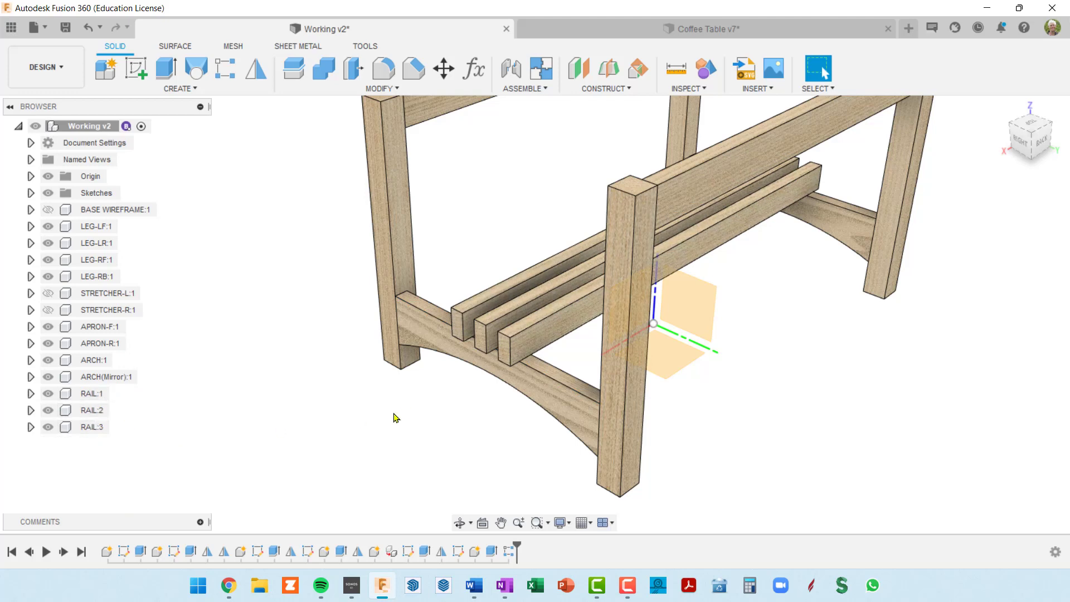
middle_click_drag(438, 389, 466, 395, "shift")
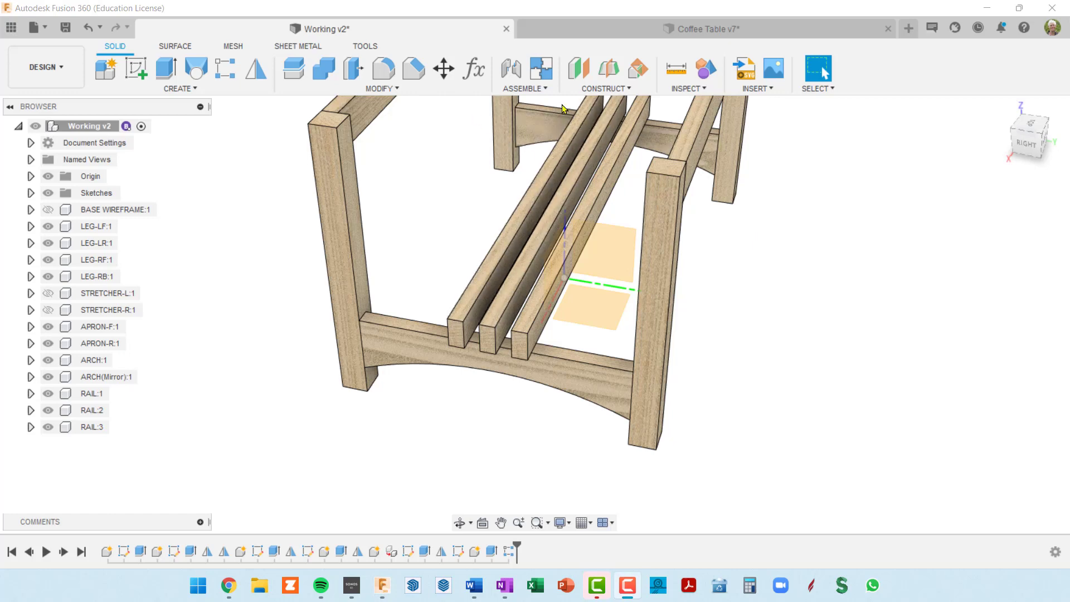
Step: Examine the spacer blocks between the rails in the Coffee Table v7 design and check the length of a block's vertical edge
left_click(540, 24)
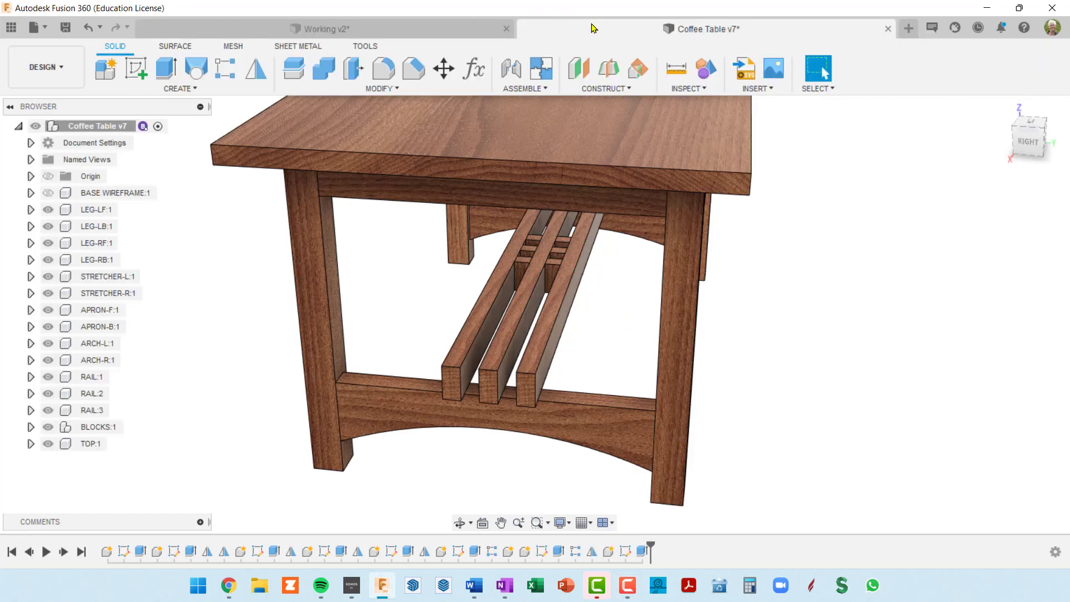
scroll(564, 264, "up", 5)
scroll(563, 264, "up", 5)
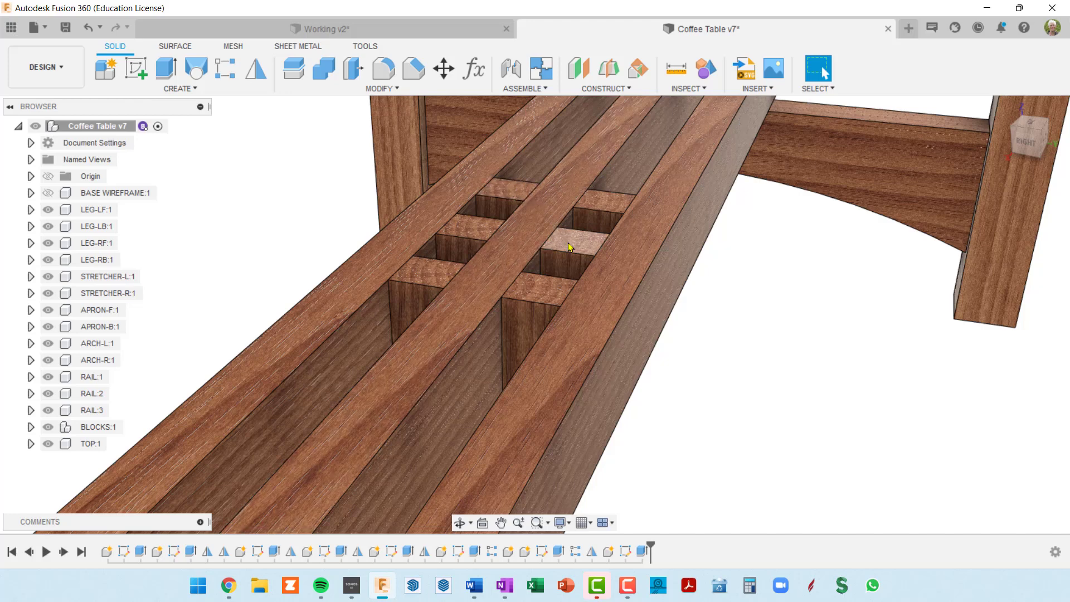
scroll(564, 241, "down", 2)
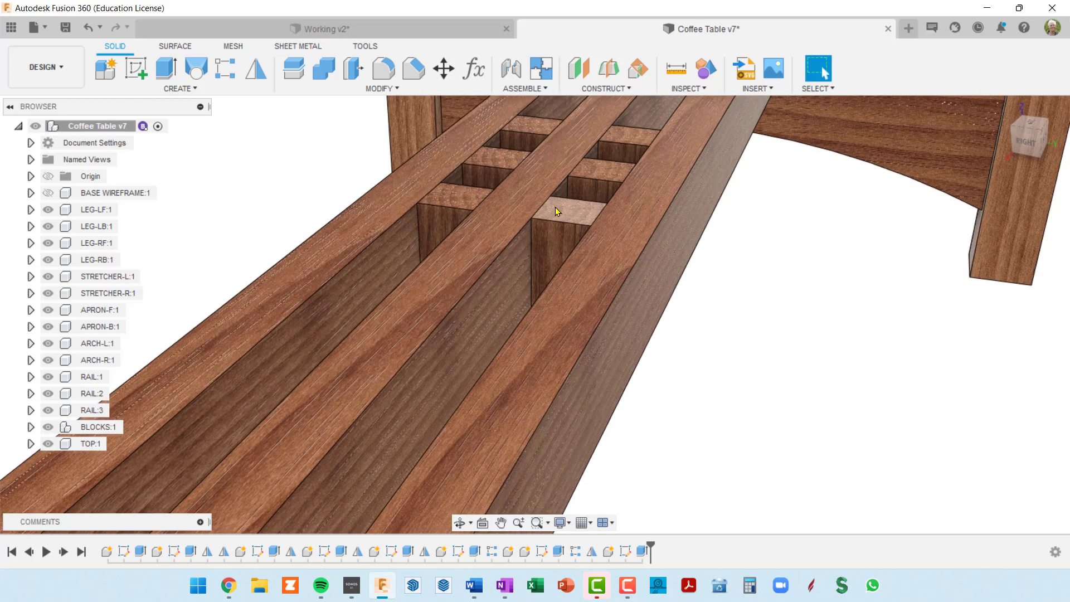
middle_click_drag(560, 235, 576, 233, "shift")
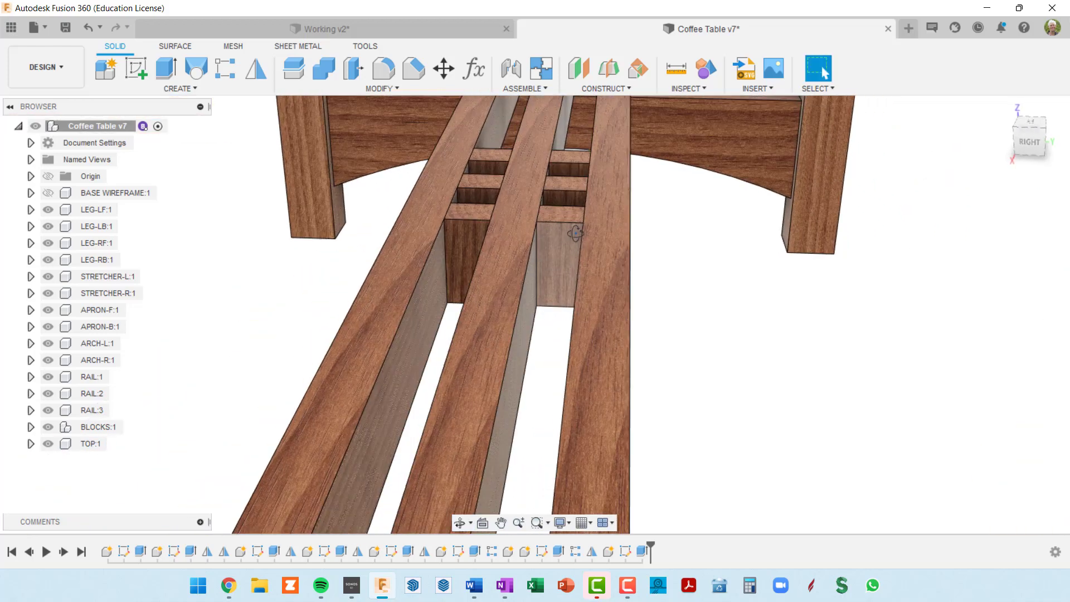
scroll(563, 242, "up", 2)
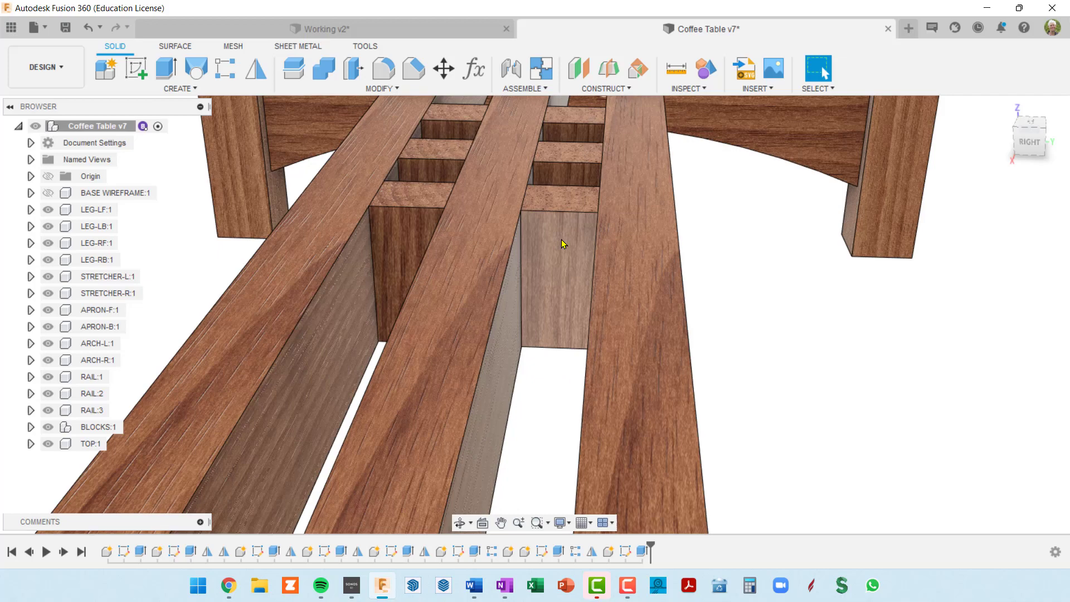
left_click(522, 268)
scroll(535, 270, "down", 4)
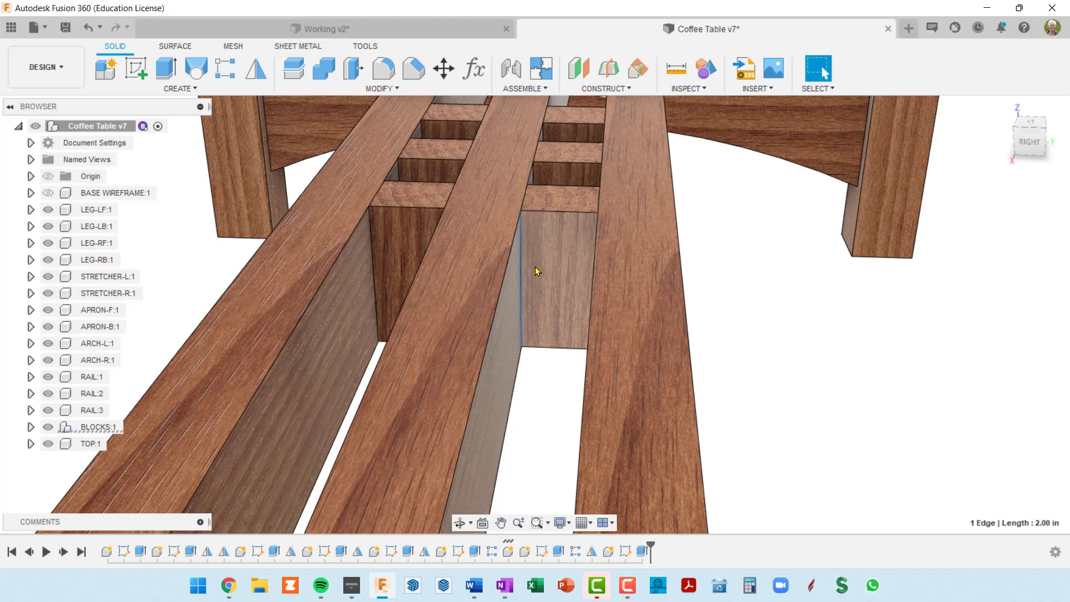
Step: Finish viewing the spacer blocks in the Coffee Table v7 design and return to the Working v2 design
mouse_move(547, 270)
middle_mouse_down("shift")
mouse_move(555, 265)
mouse_move(526, 268)
mouse_move(535, 287)
mouse_move(547, 256)
middle_mouse_up("shift")
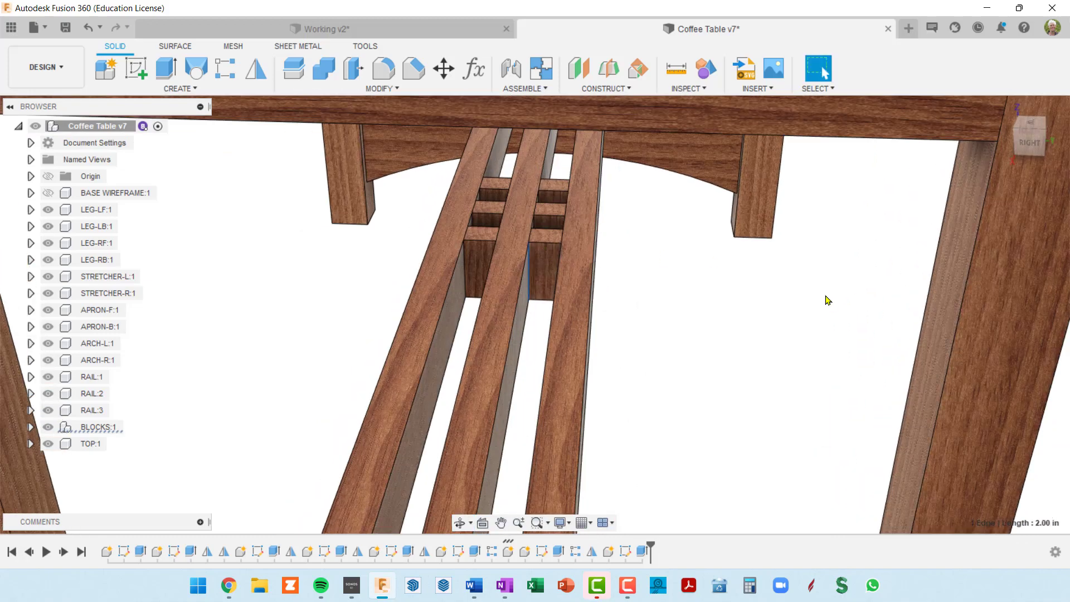
middle_click_drag(826, 297, 792, 294, "shift")
left_click(467, 36)
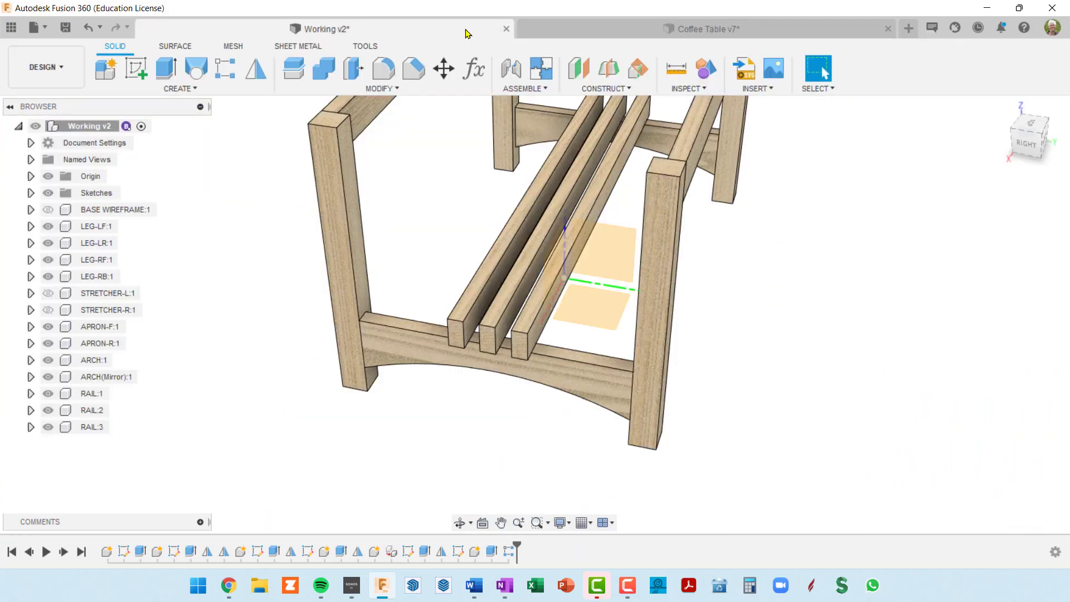
middle_click_drag(710, 291, 713, 275, "shift")
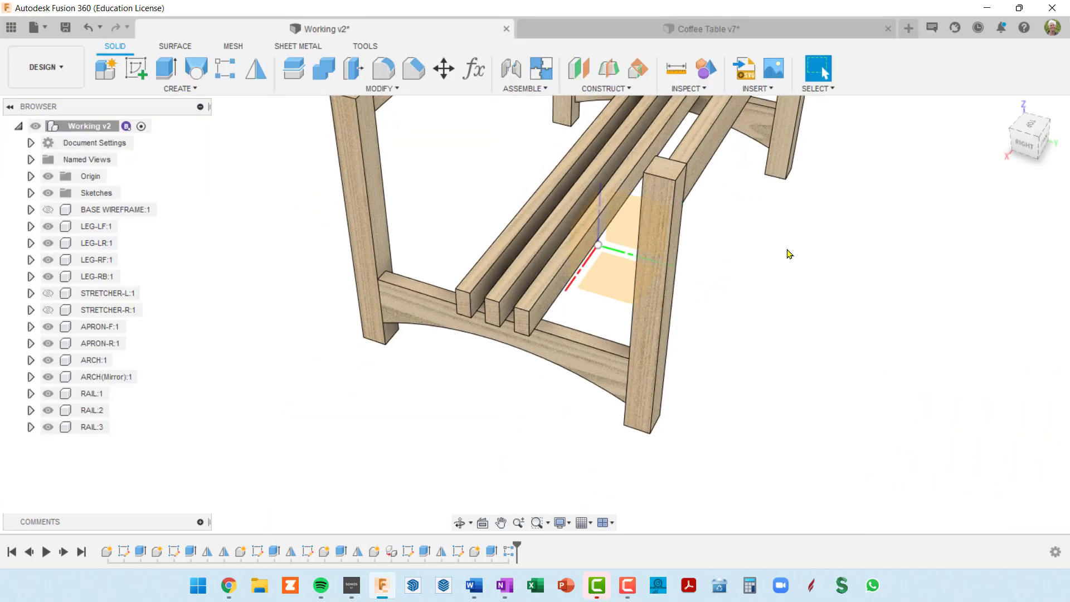
Step: Add a user parameter named gridLen in inches with the expression railDep
key("shift+p")
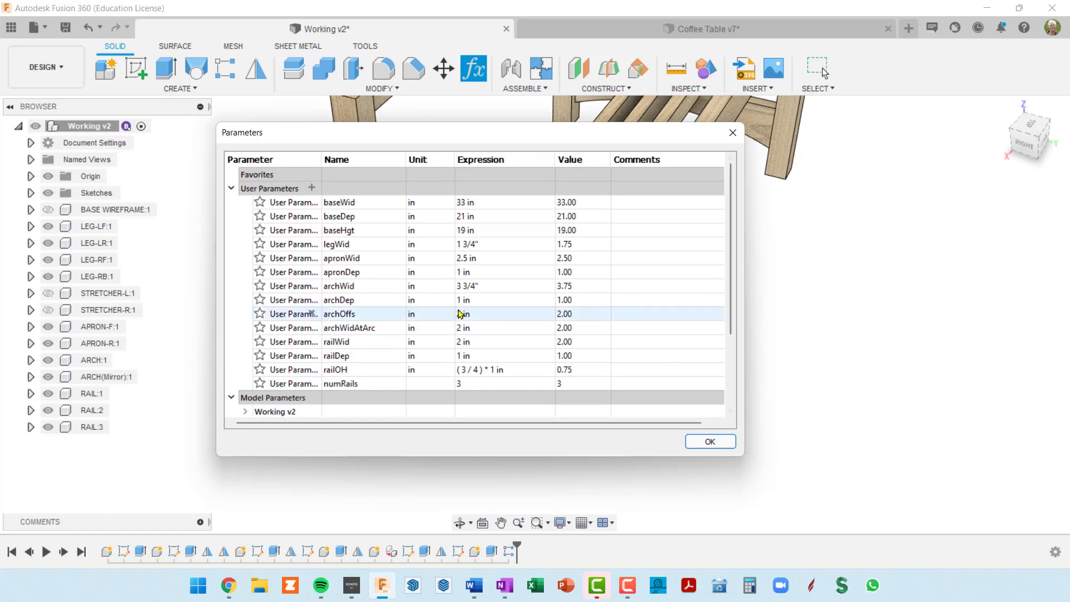
left_click(312, 189)
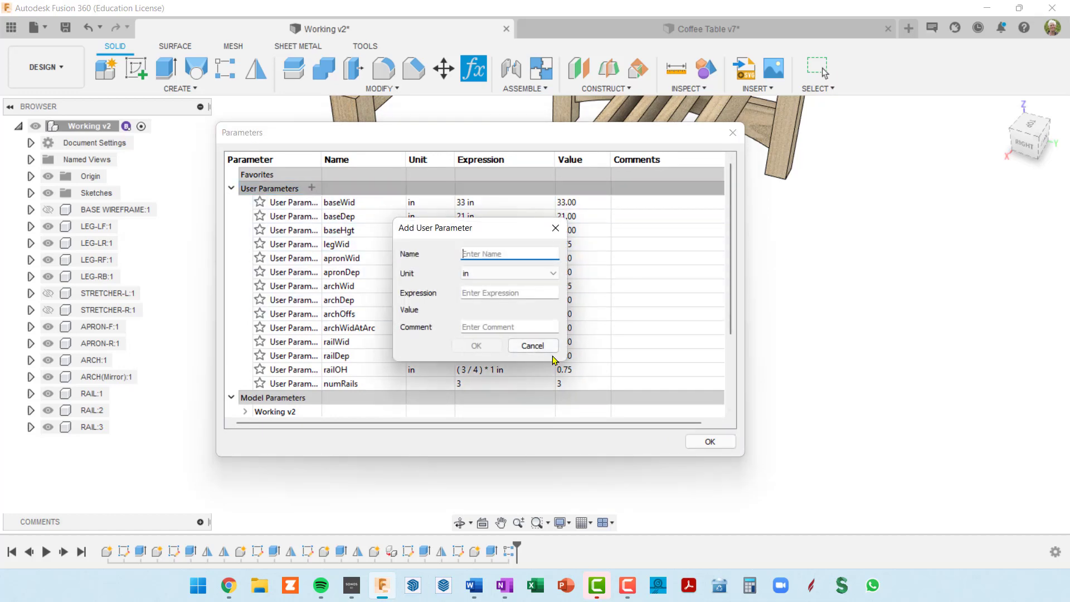
type("gridLen")
key("Tab")
key("Tab")
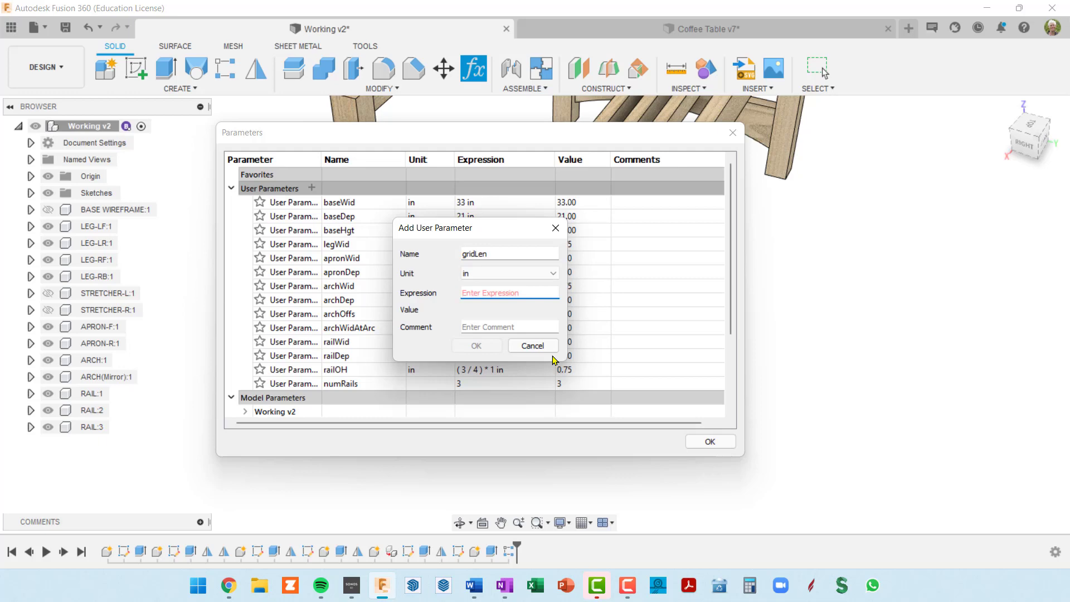
type("2")
key("BackSpace")
type("railDep")
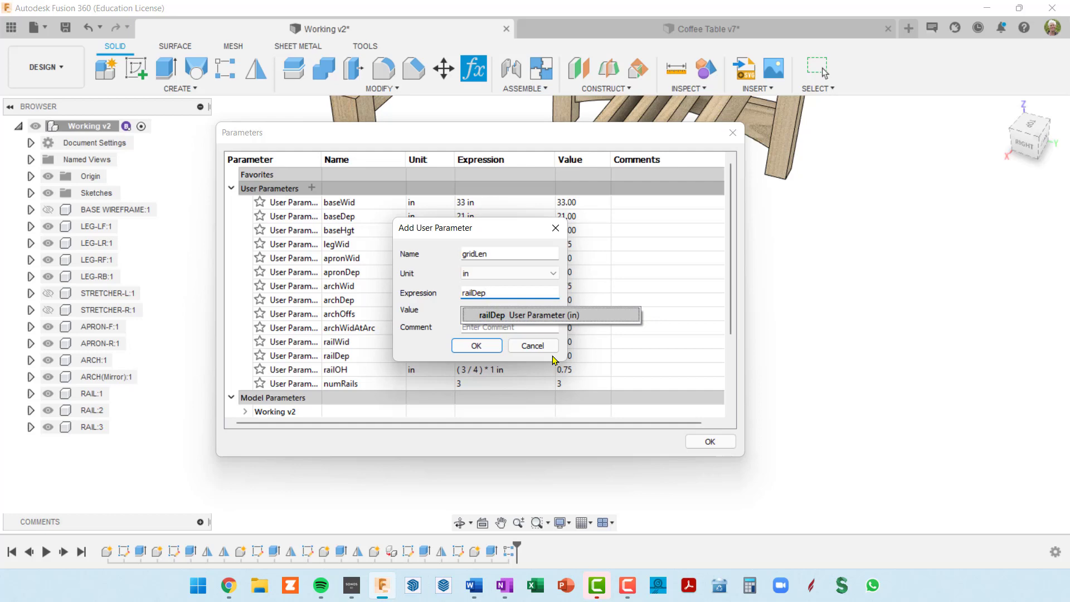
key("Return")
key("Tab")
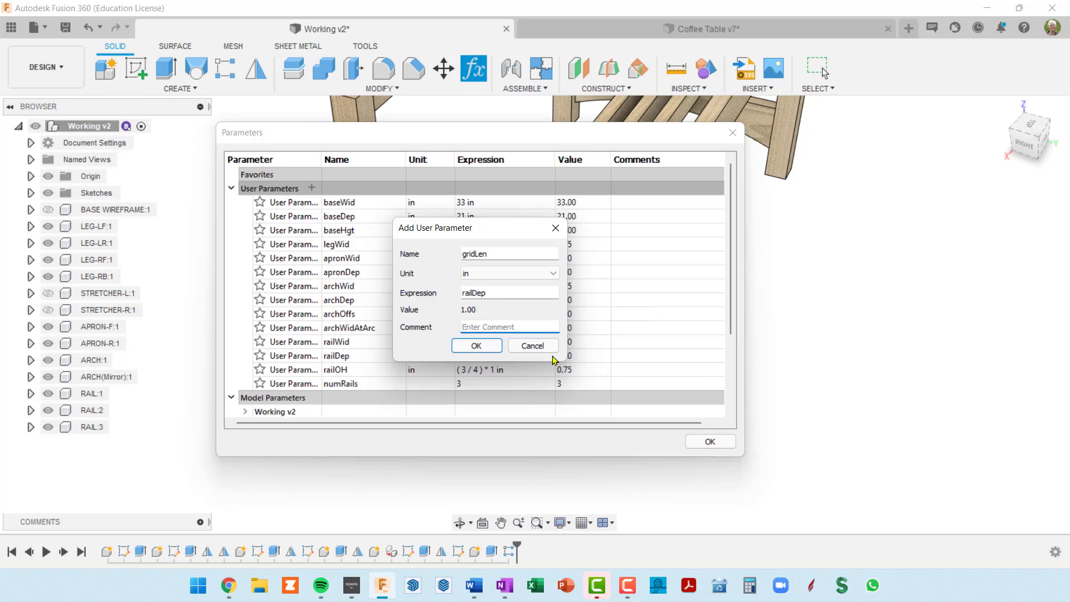
left_click(477, 346)
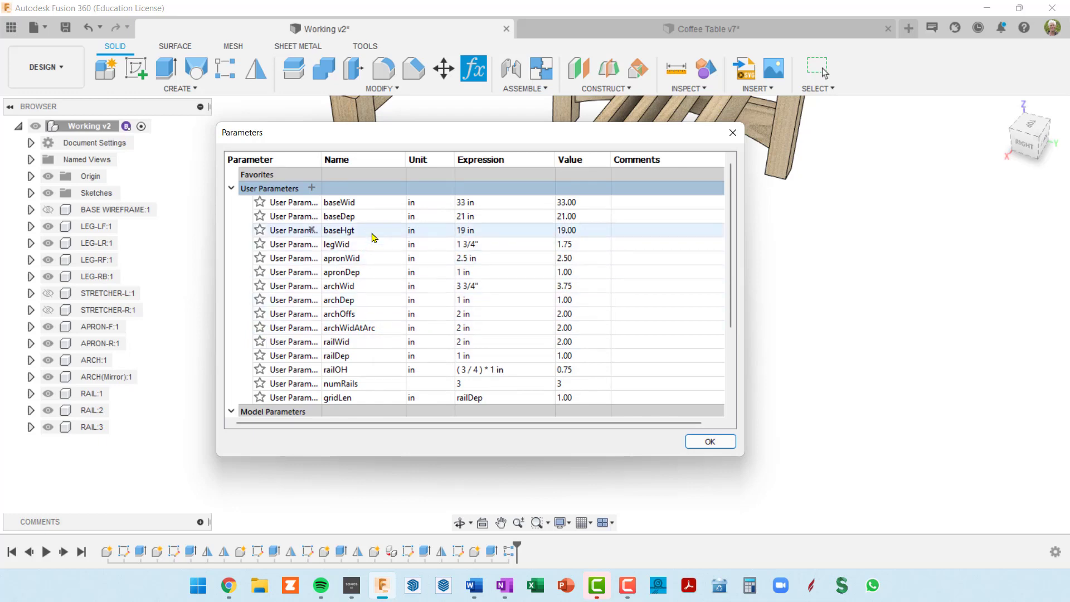
Step: Add a unitless user parameter named numGridBlock with the value 3 and close the parameter list
left_click(311, 188)
type("numGridBlock")
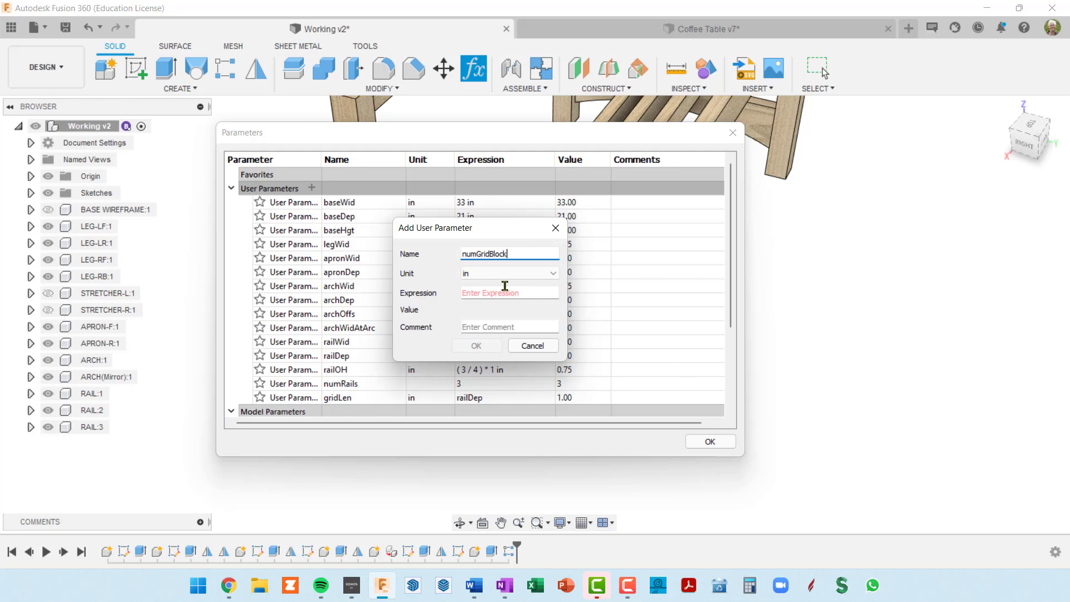
key("Tab")
key("Tab")
left_click(552, 273)
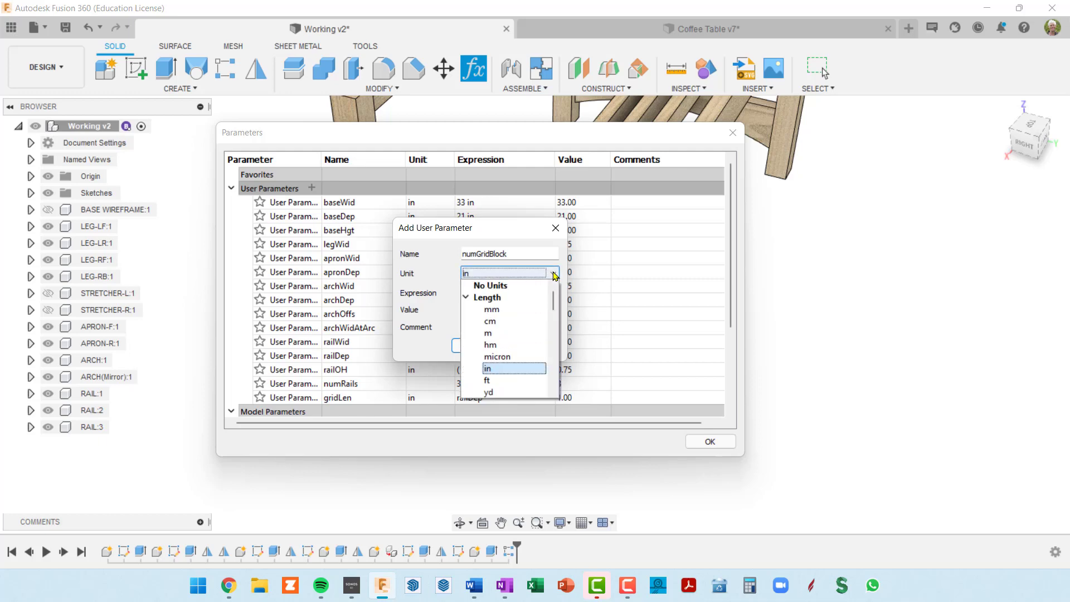
left_click(516, 292)
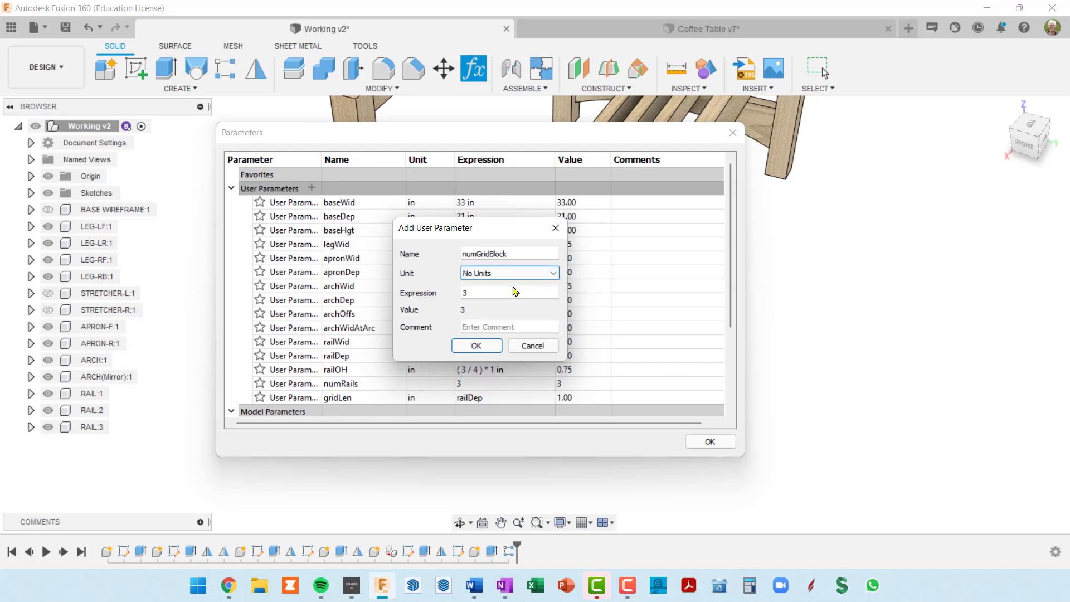
left_click(476, 346)
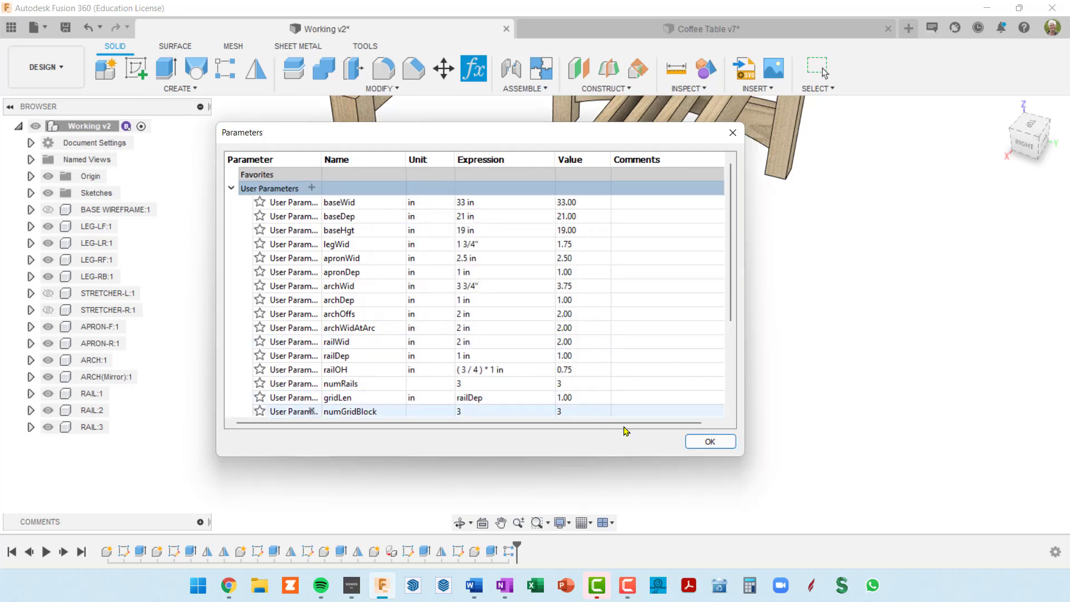
left_click(711, 444)
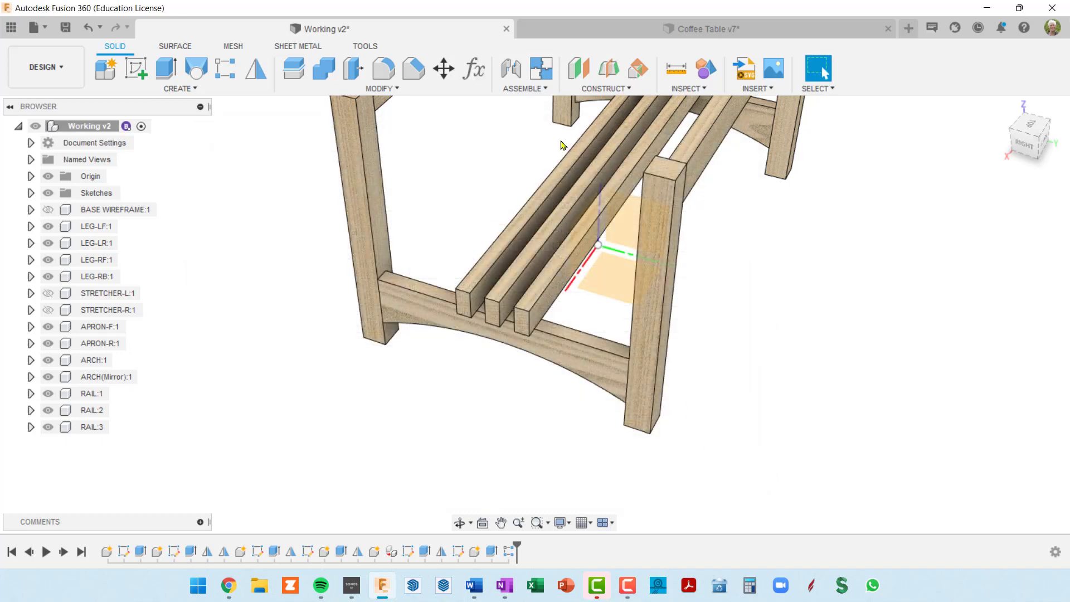
Step: Create and activate an internal component named BLOCKS under the top-level Working v2 design
scroll(613, 171, "up", 3)
mouse_move(612, 171)
middle_mouse_down("shift")
mouse_move(599, 186)
mouse_move(605, 176)
middle_mouse_up("shift")
scroll(607, 172, "down", 3)
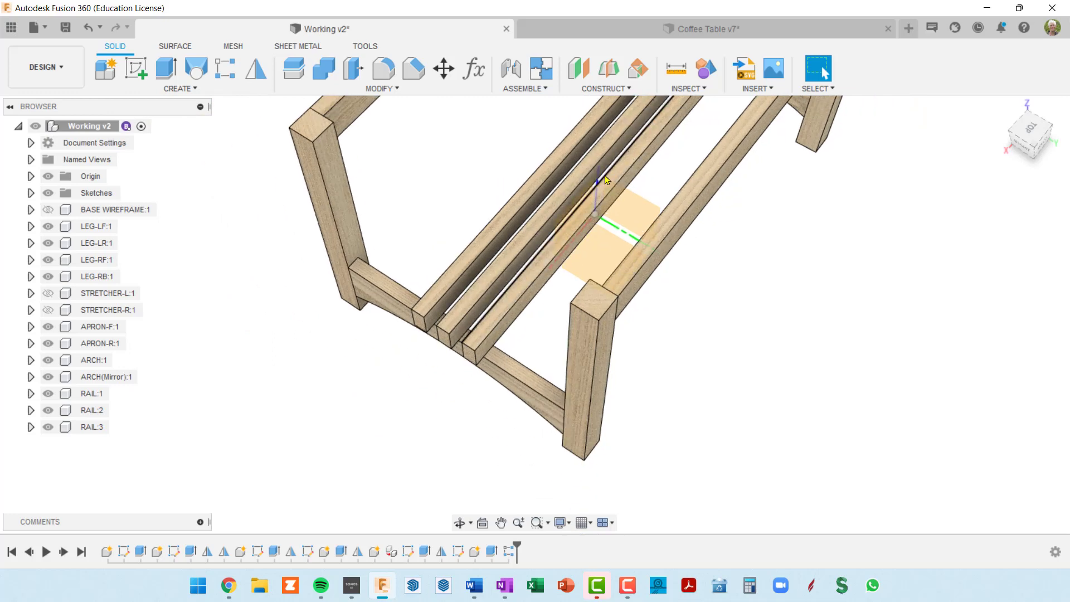
scroll(606, 175, "down", 2)
scroll(607, 174, "up", 5)
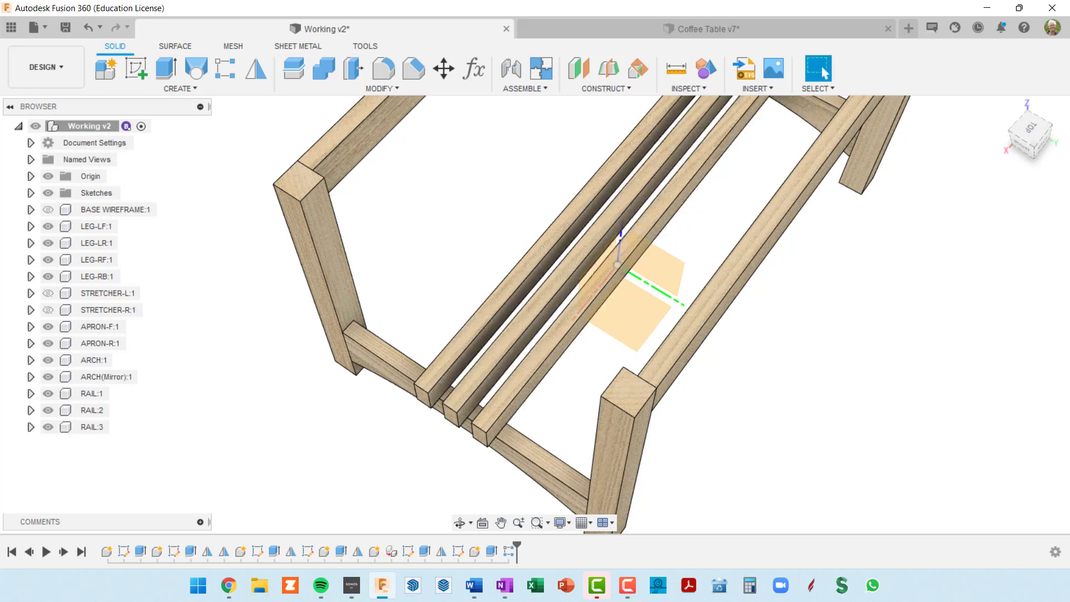
middle_click_drag(724, 248, 686, 217, "shift")
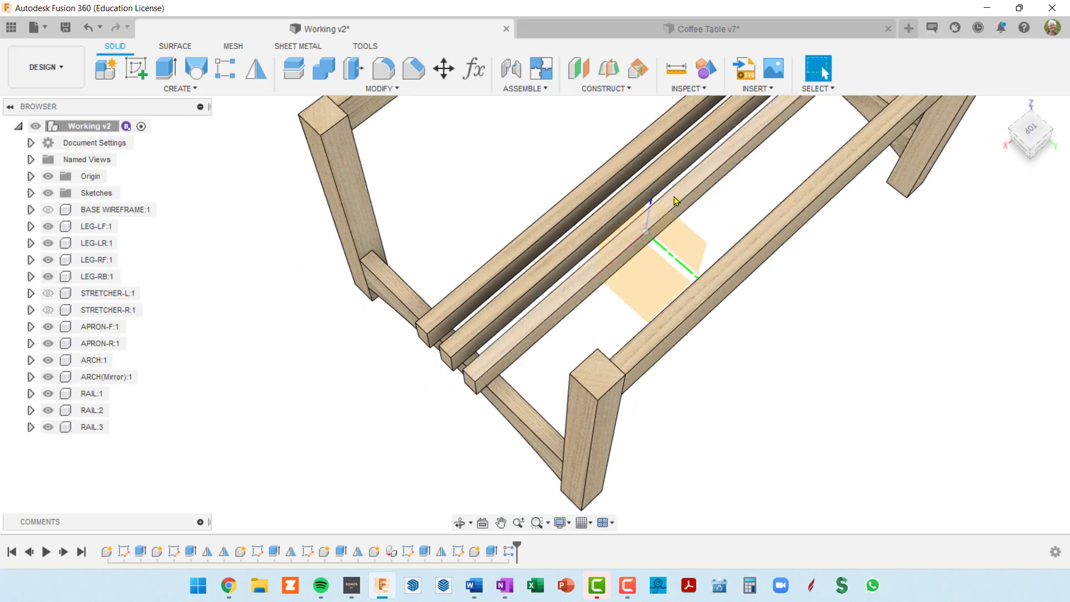
left_click(674, 197)
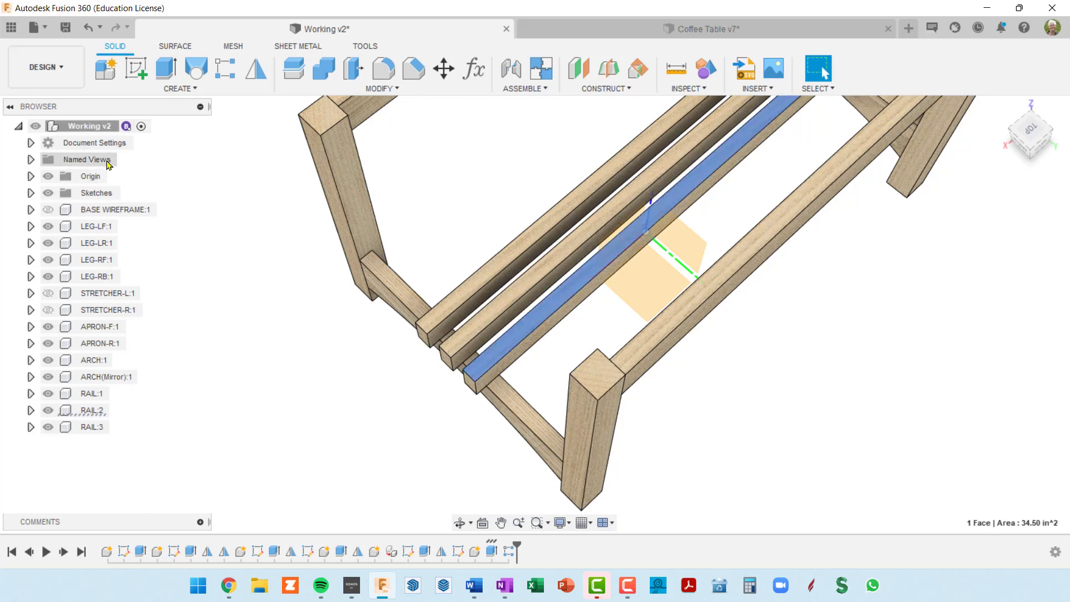
left_click(107, 70)
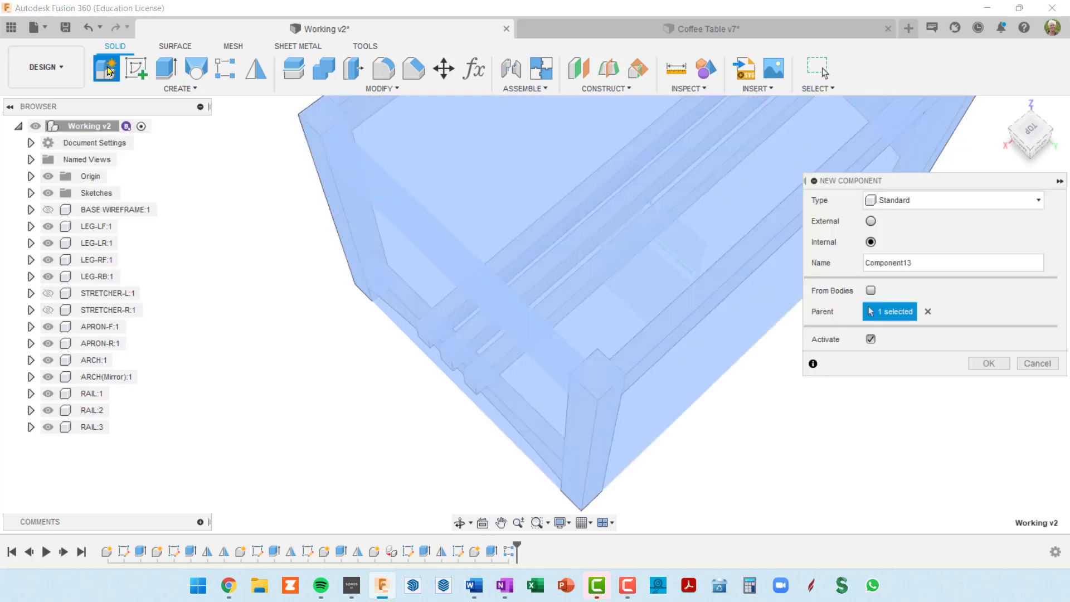
double_click(918, 262)
type("BLOCKS")
key("Return")
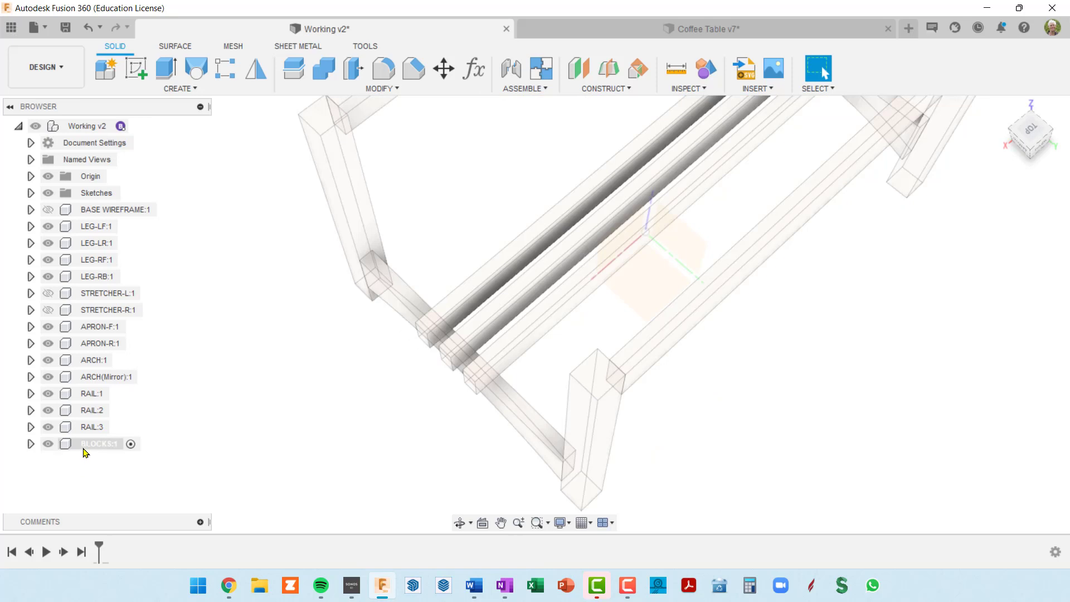
Step: Create and activate a component named BLOCK nested inside the BLOCKS component
left_click(106, 68)
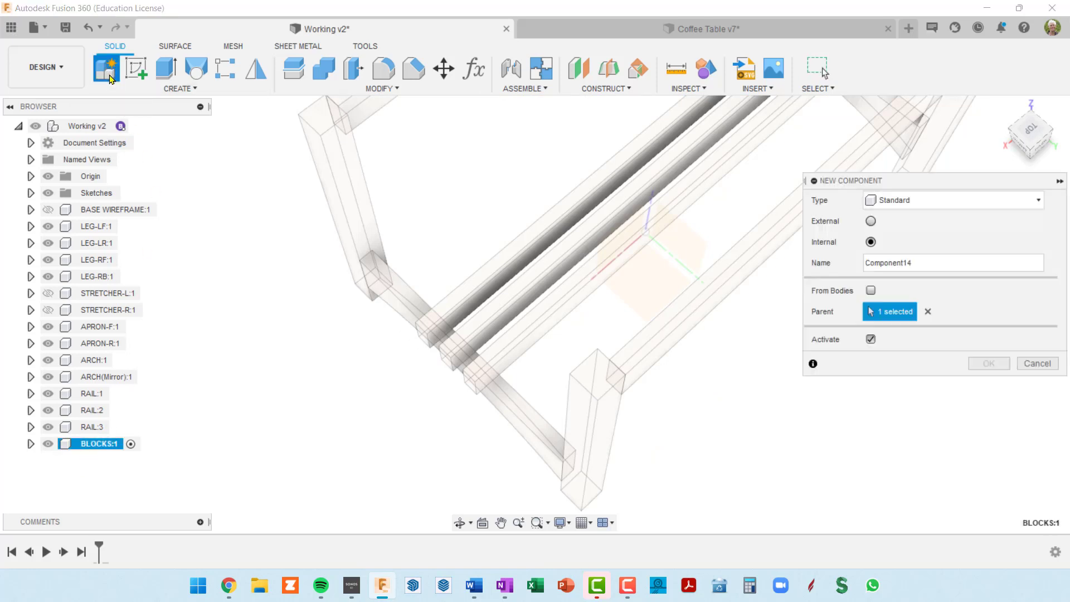
double_click(923, 258)
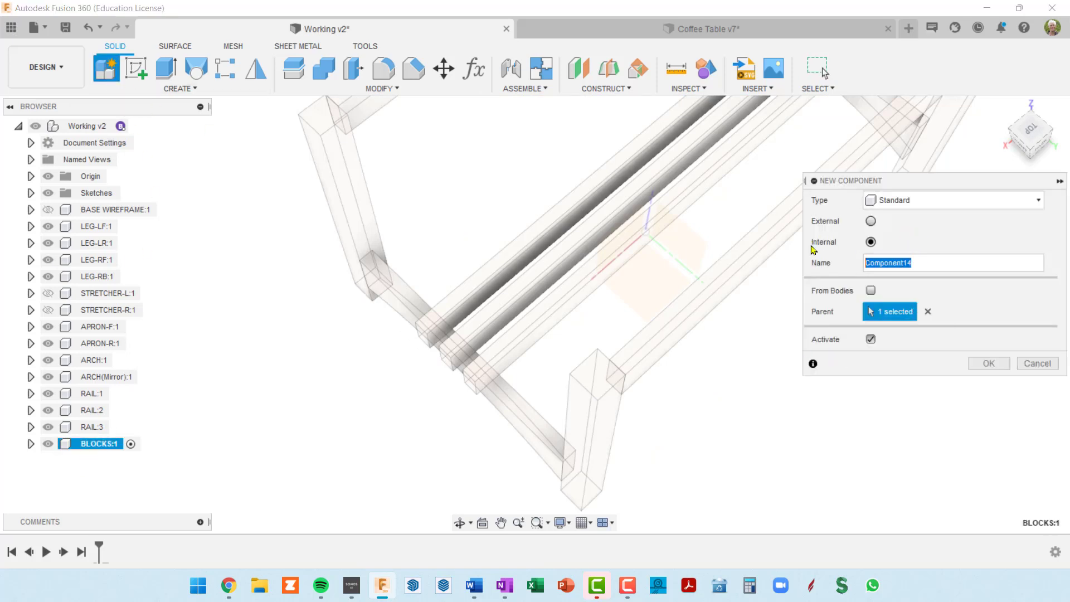
type("BLOCK")
key("Return")
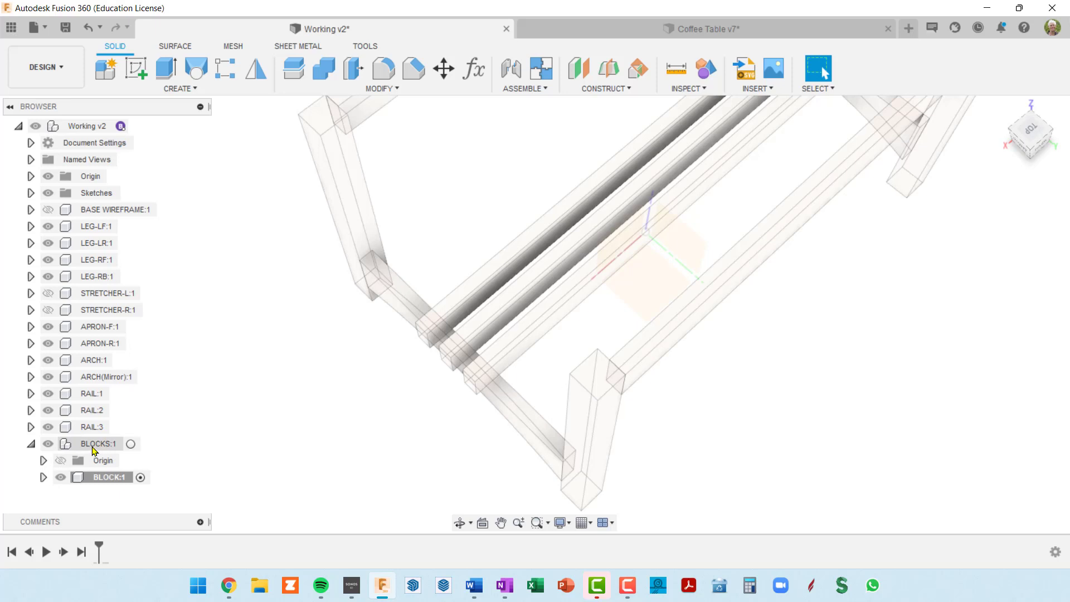
Step: Activate the top-level Working v2 design to view the whole table, and switch back to the nested BLOCK component
middle_click_drag(186, 459, 573, 306, "shift")
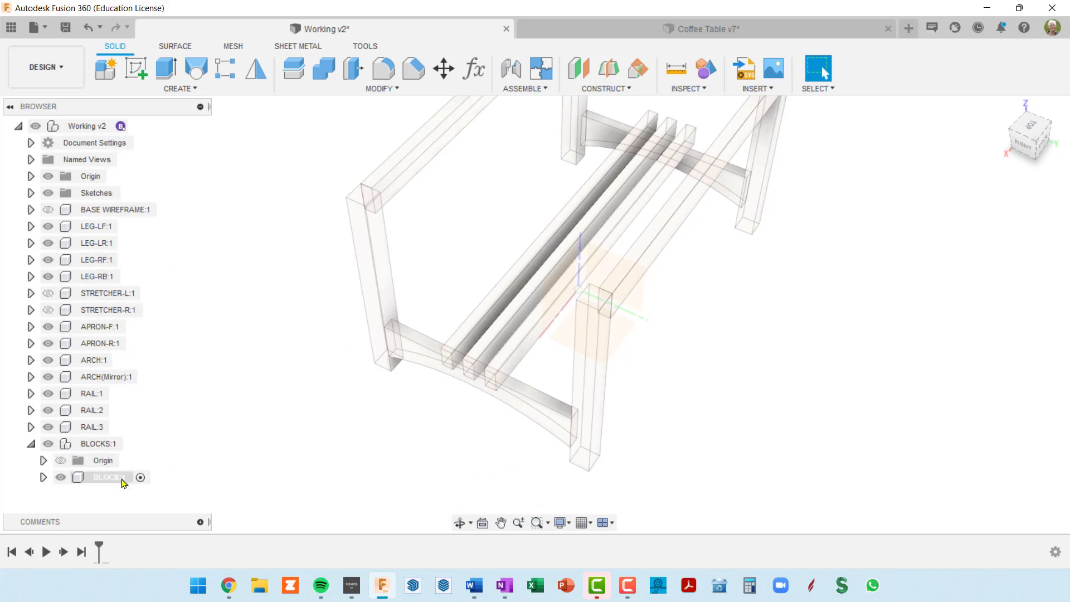
scroll(612, 284, "up", 2)
middle_click_drag(602, 287, 551, 413, "shift")
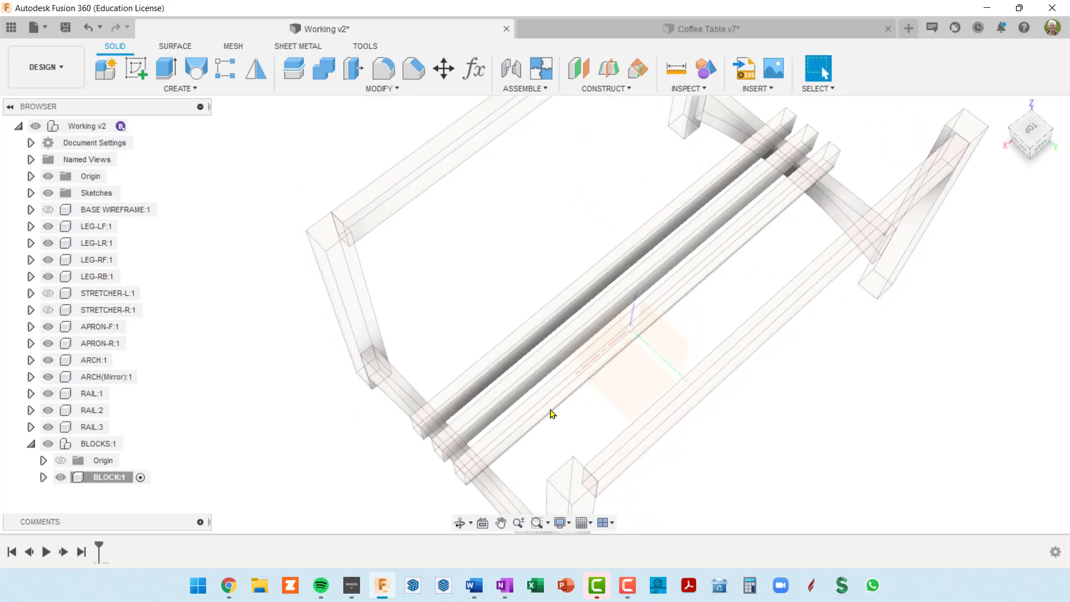
scroll(504, 433, "up", 3)
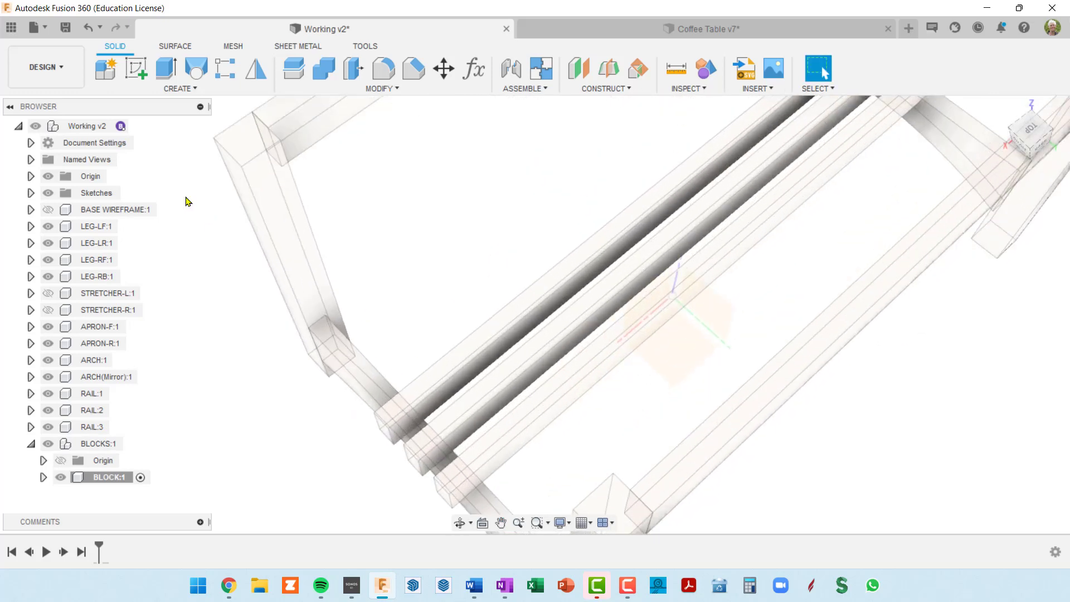
left_click(141, 126)
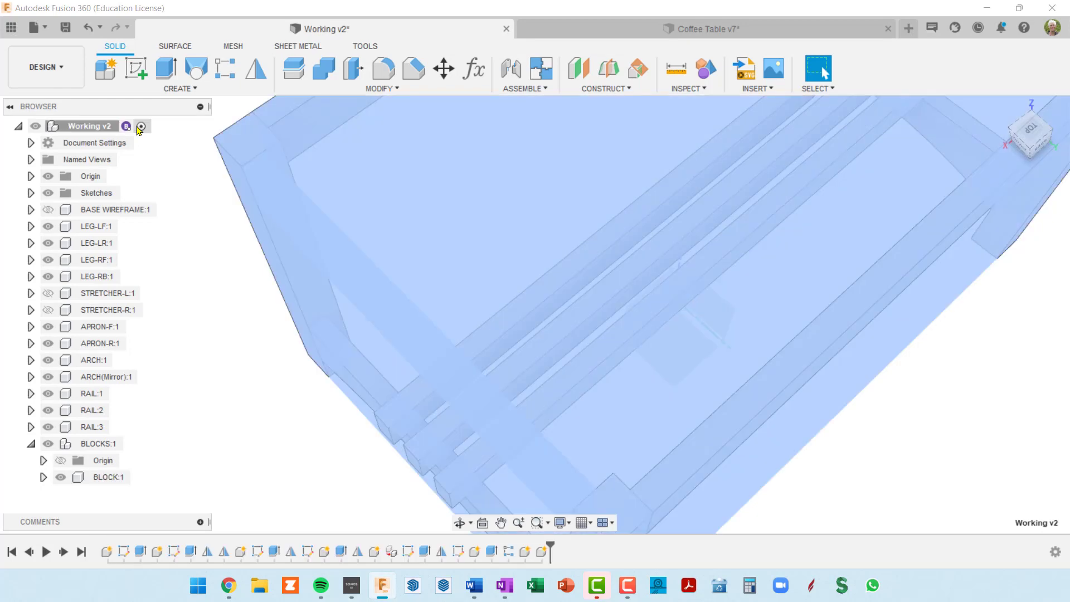
scroll(336, 318, "down", 3)
middle_click_drag(381, 327, 428, 308, "shift")
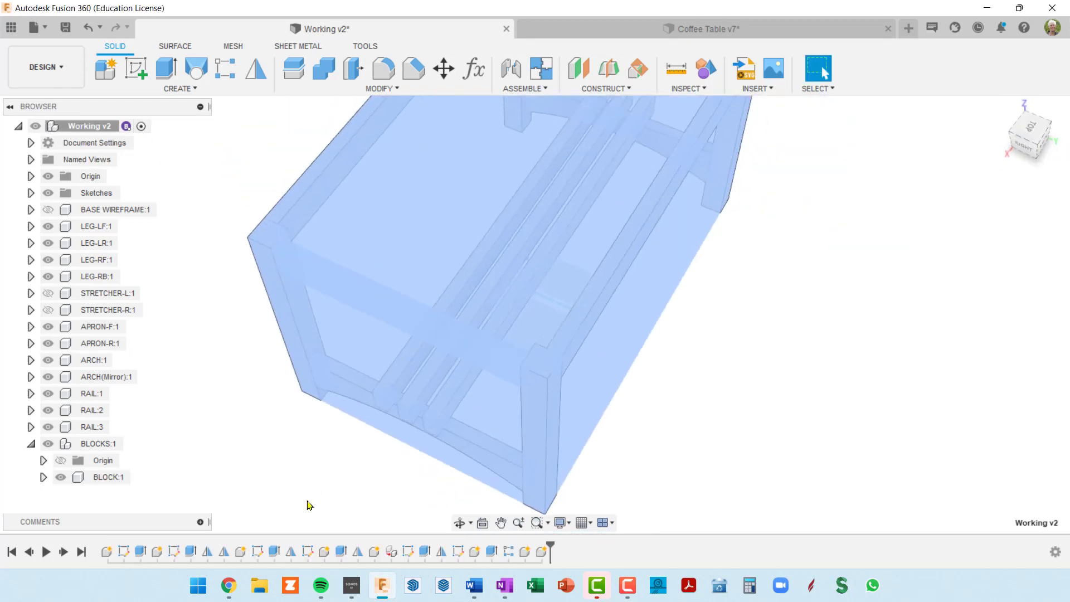
left_click(137, 477)
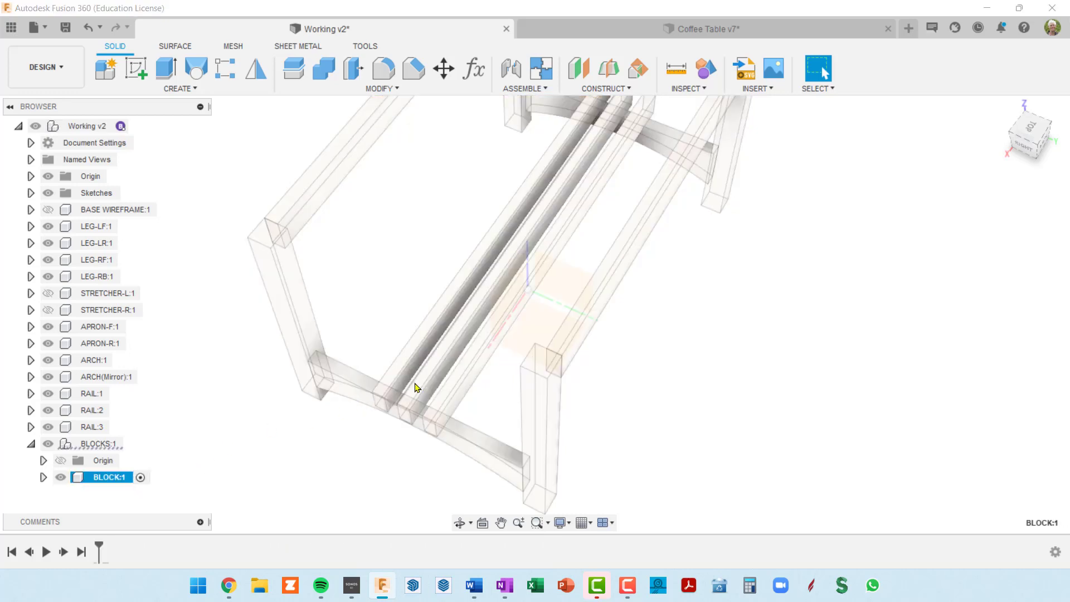
Step: Start a sketch on the middle rail's top face and draw a small rectangle in open space with its height set to railDep
left_click(451, 349)
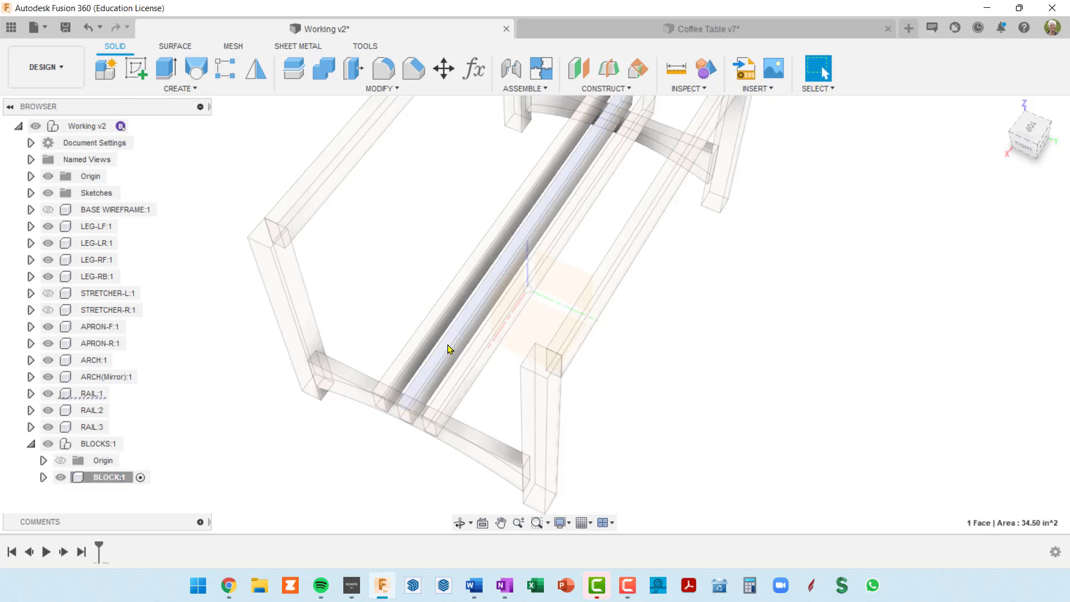
left_click(136, 68)
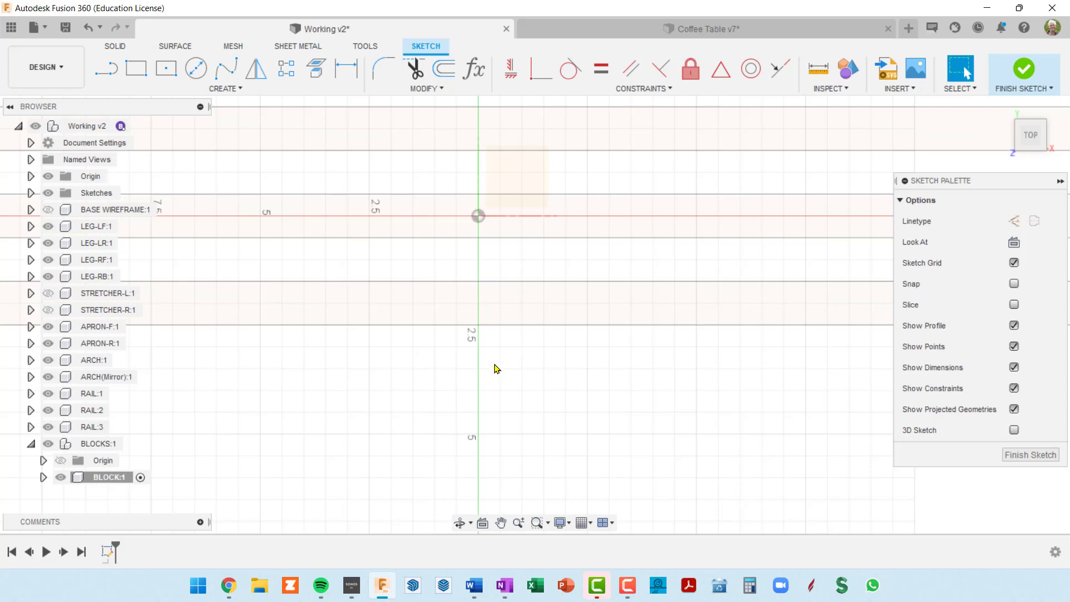
key("r")
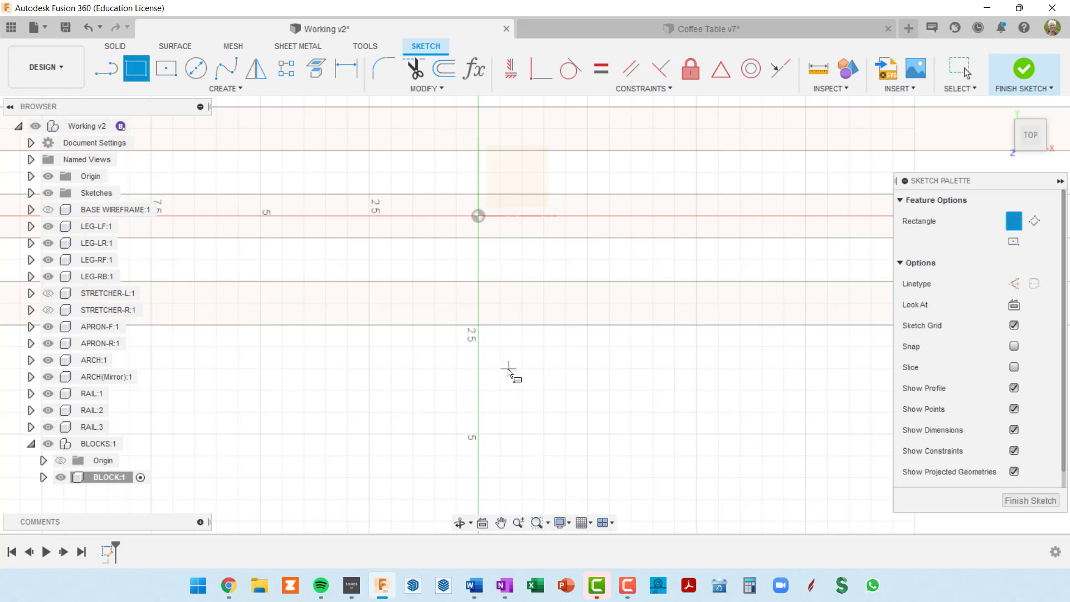
left_click(509, 369)
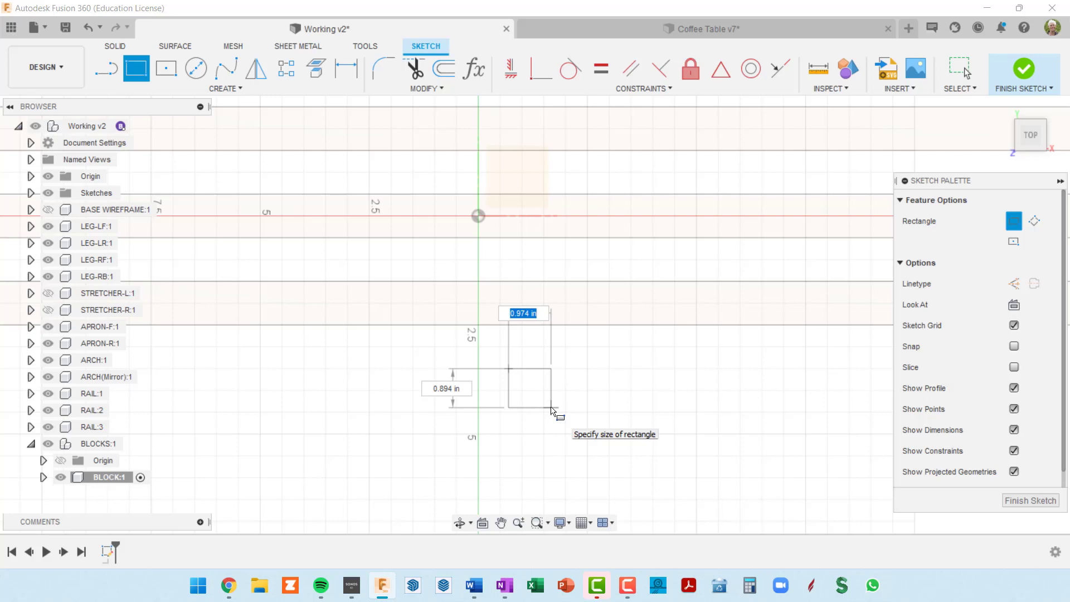
type("ra")
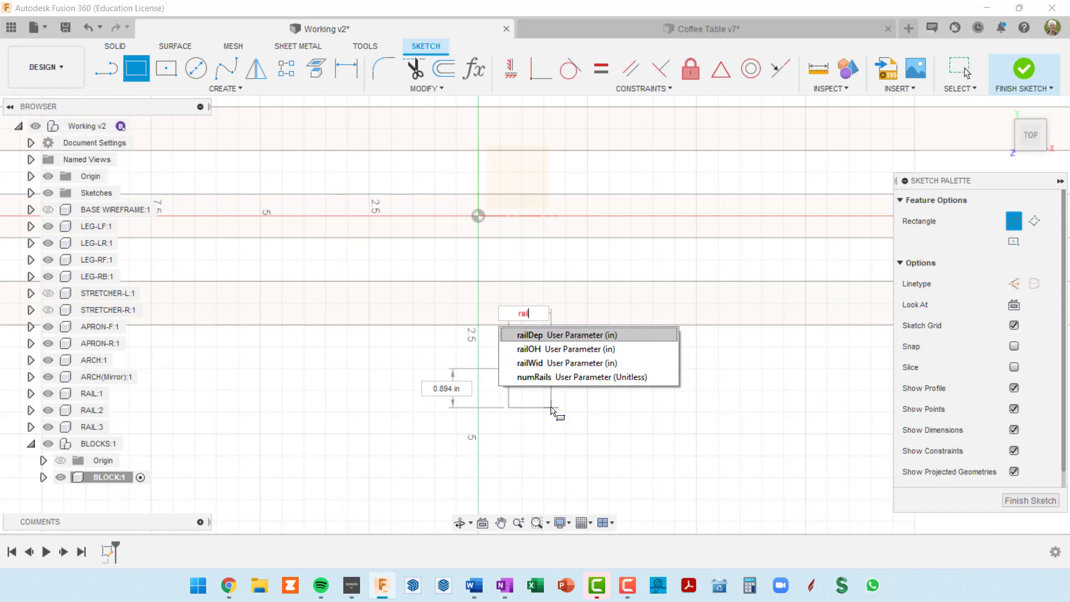
type("il")
key("Tab")
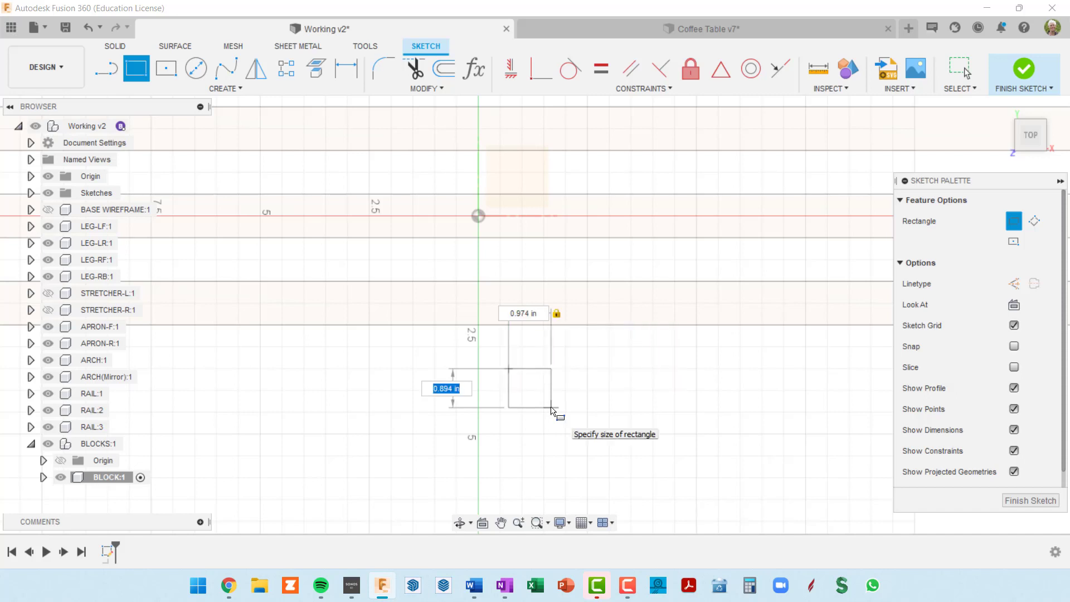
type("rai")
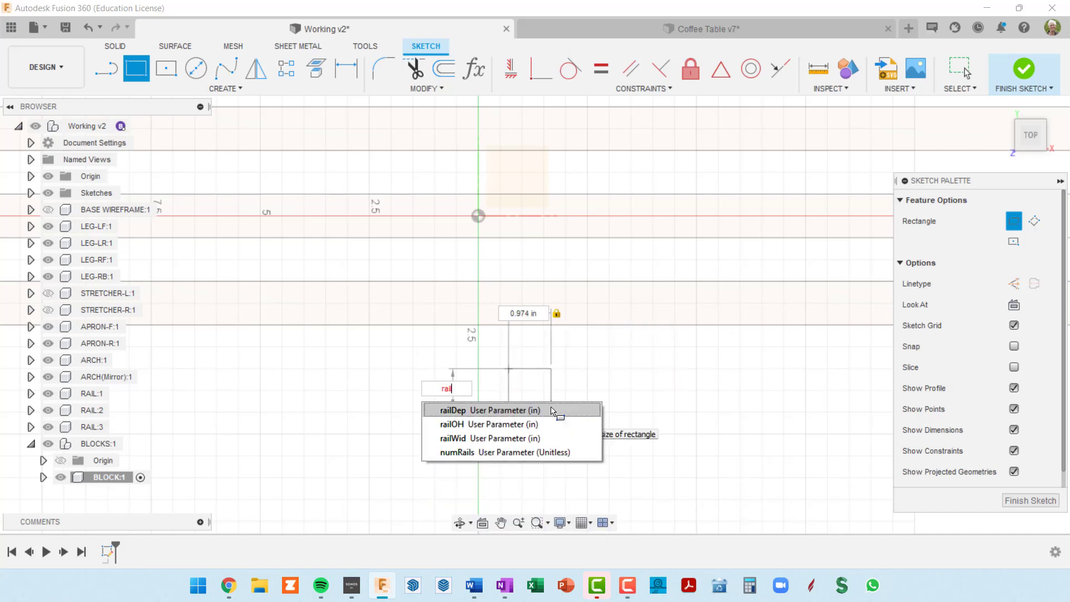
type("l")
left_click(517, 410)
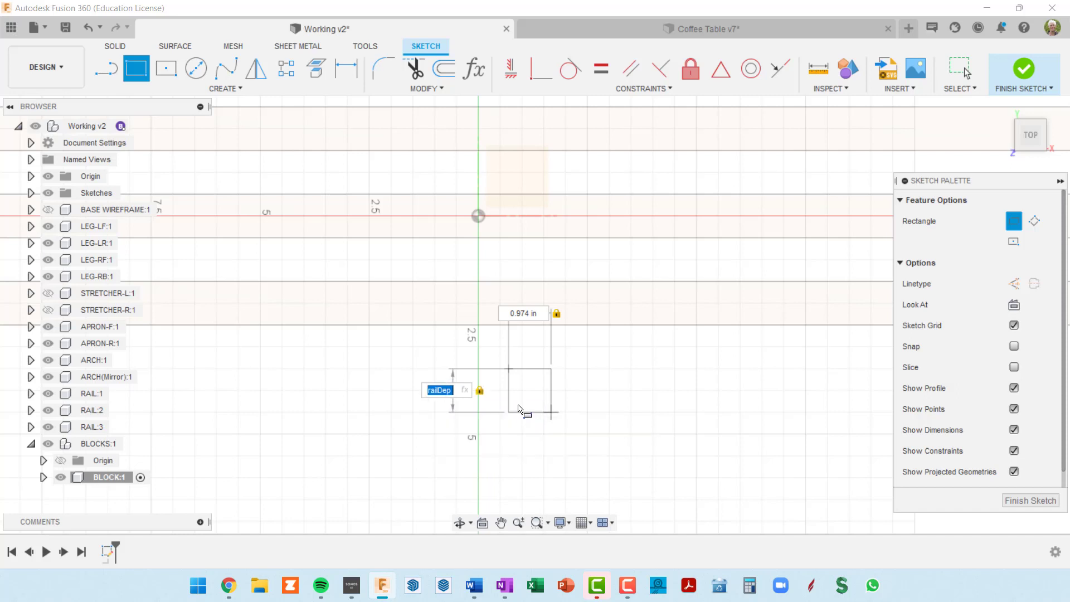
Step: Set the rectangle's width to railDep as well and finish the rectangle
key("Tab")
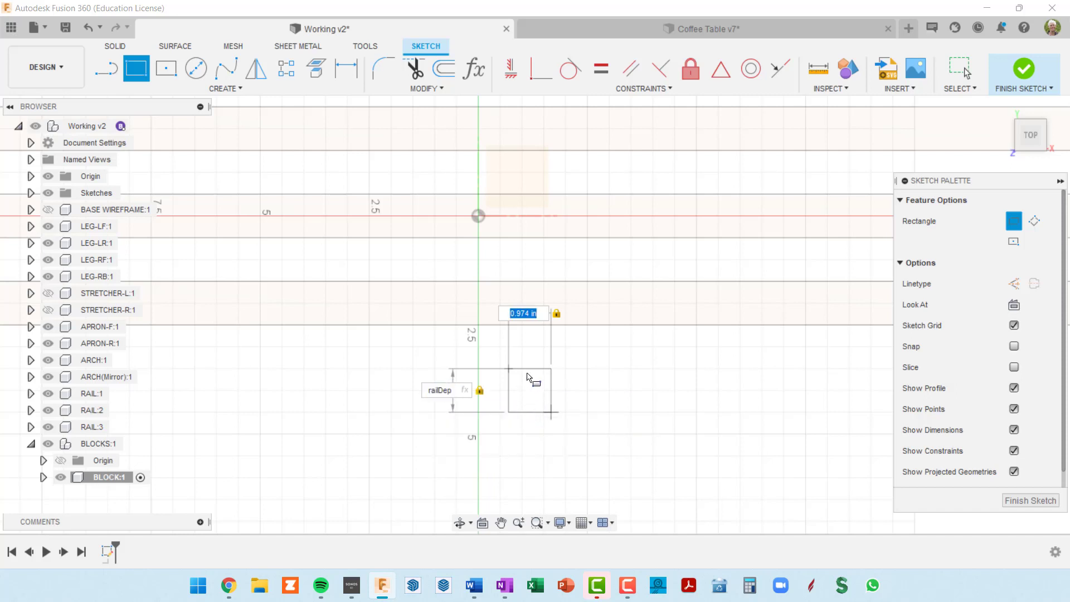
type("rail")
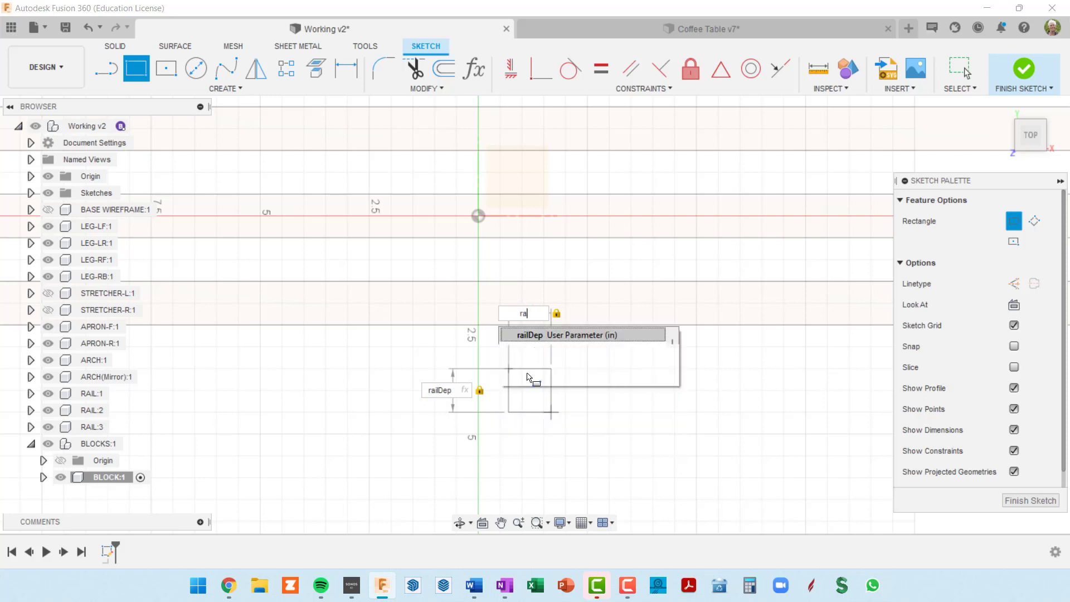
left_click(550, 335)
key("Tab")
key("Return")
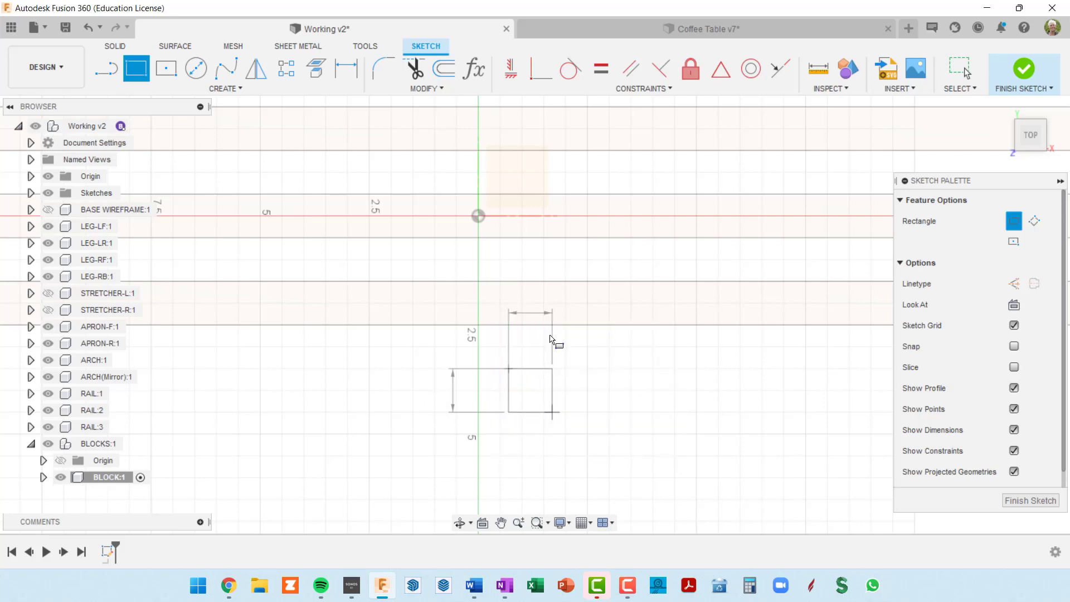
key("Escape")
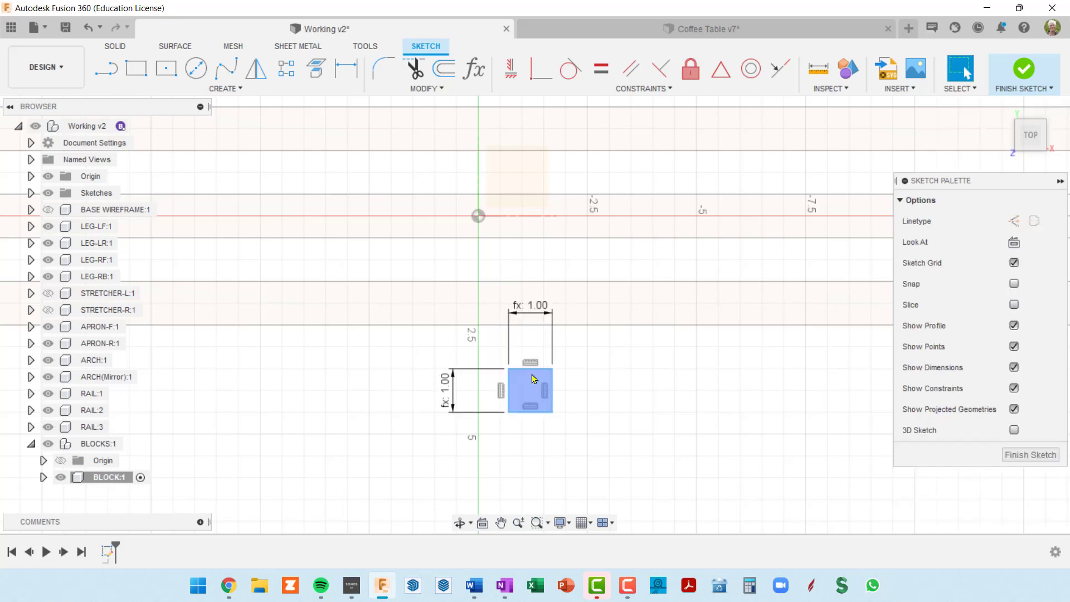
Step: Move the square across to the other side of the sketch's vertical axis and bring both dimensions closer to it
mouse_move(537, 375)
left_mouse_down()
mouse_move(555, 244)
mouse_move(485, 244)
mouse_move(483, 394)
mouse_move(427, 385)
left_mouse_up()
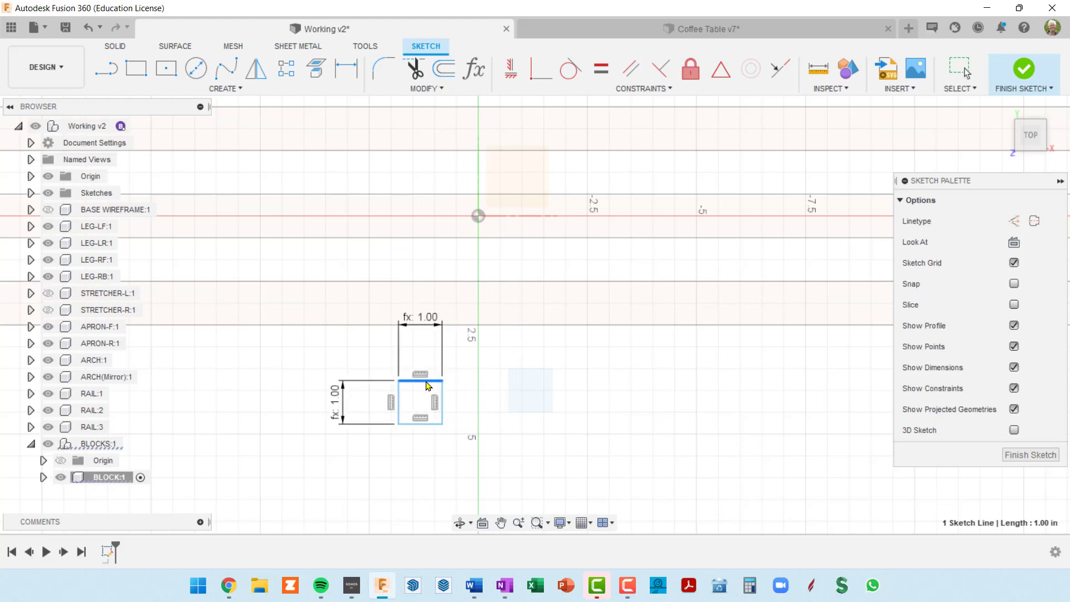
left_click_drag(421, 325, 421, 343)
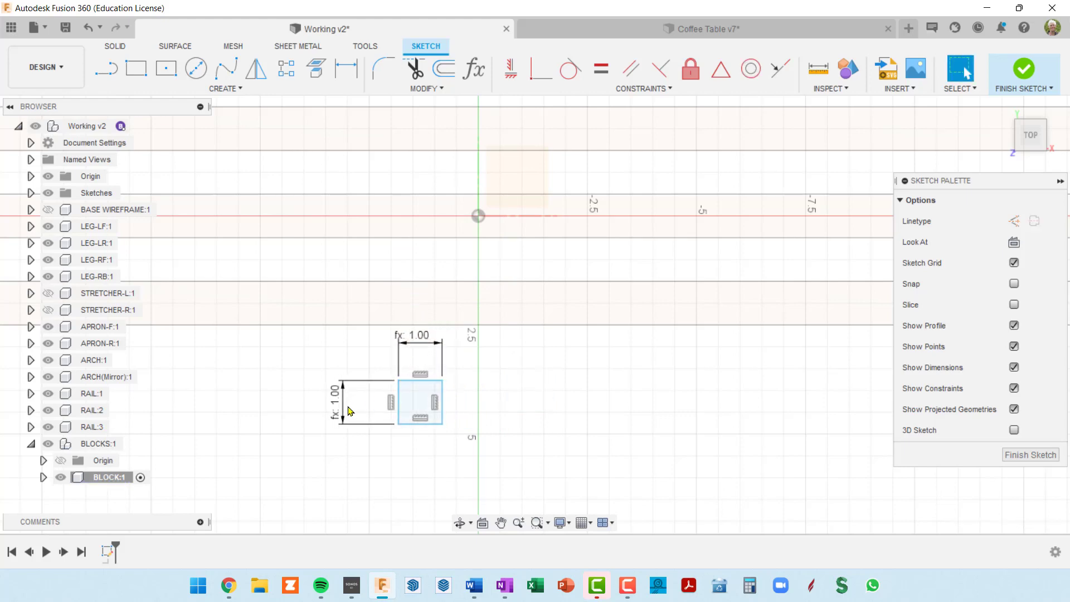
left_click_drag(344, 407, 368, 407)
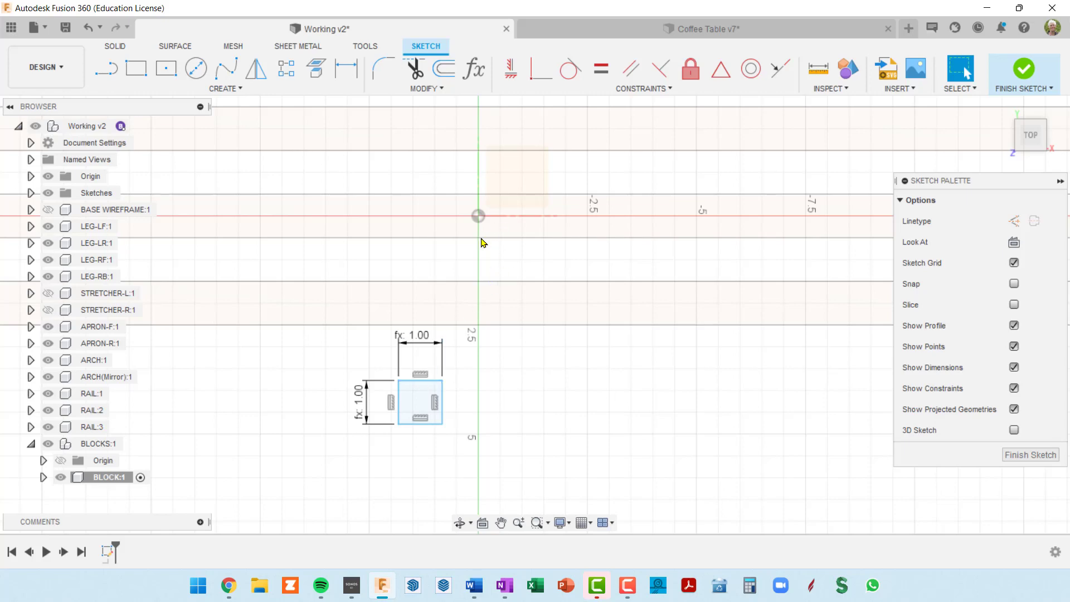
Step: Apply a Midpoint constraint between the middle rail's long edge nearest the square and the square's facing edge
scroll(483, 243, "down", 4)
scroll(488, 244, "up", 1)
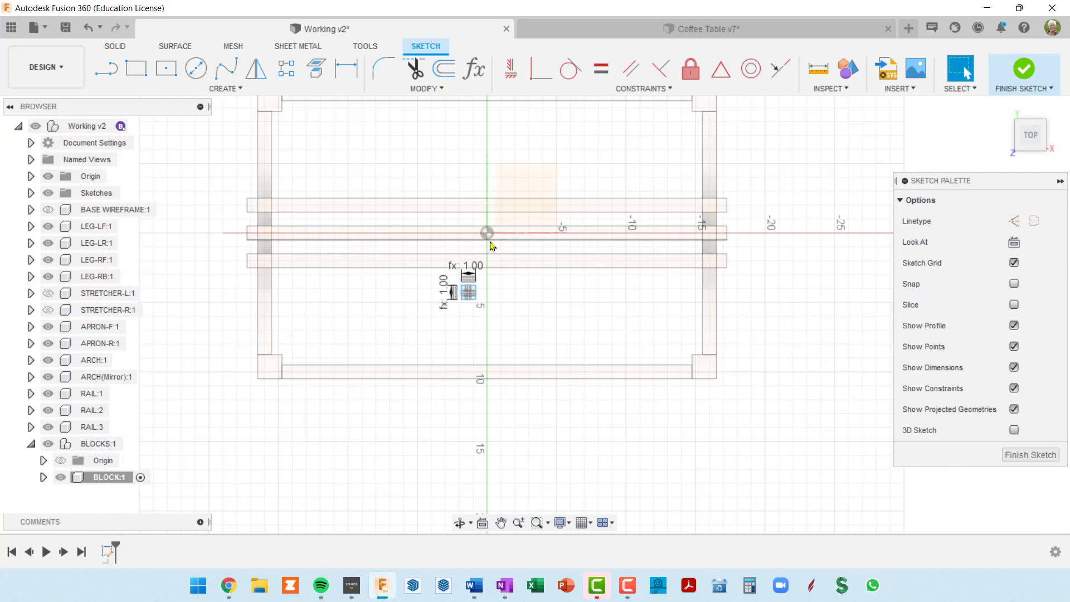
scroll(490, 246, "up", 2)
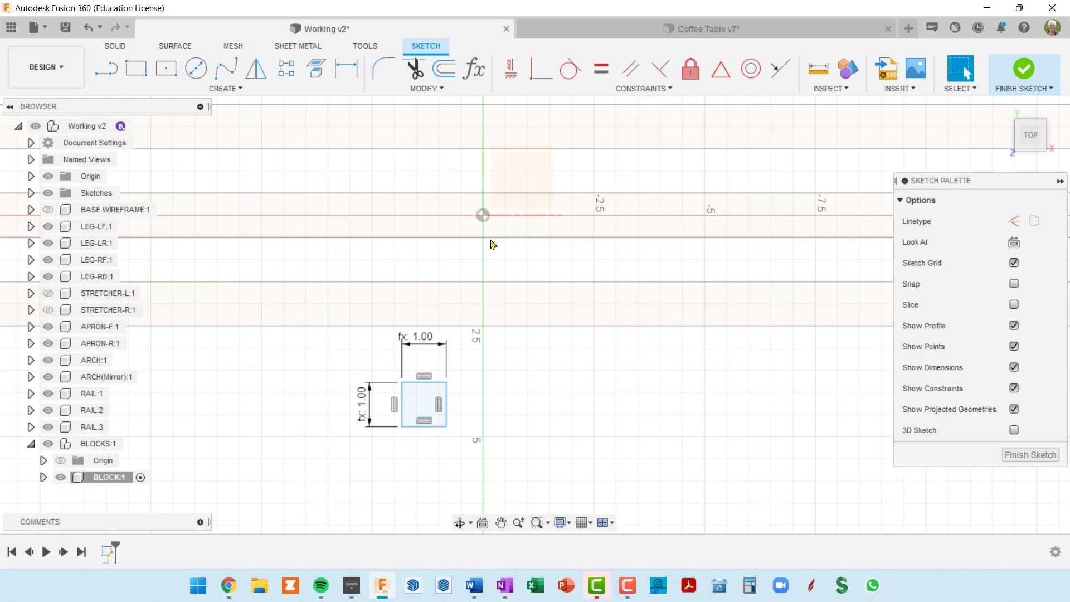
scroll(493, 238, "down", 3)
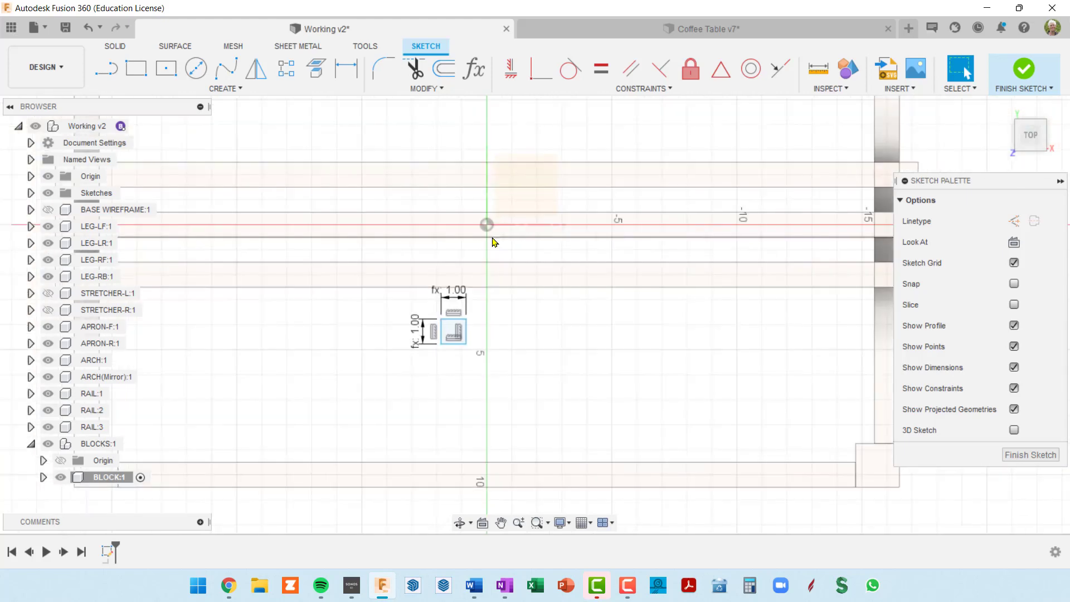
scroll(492, 239, "up", 3)
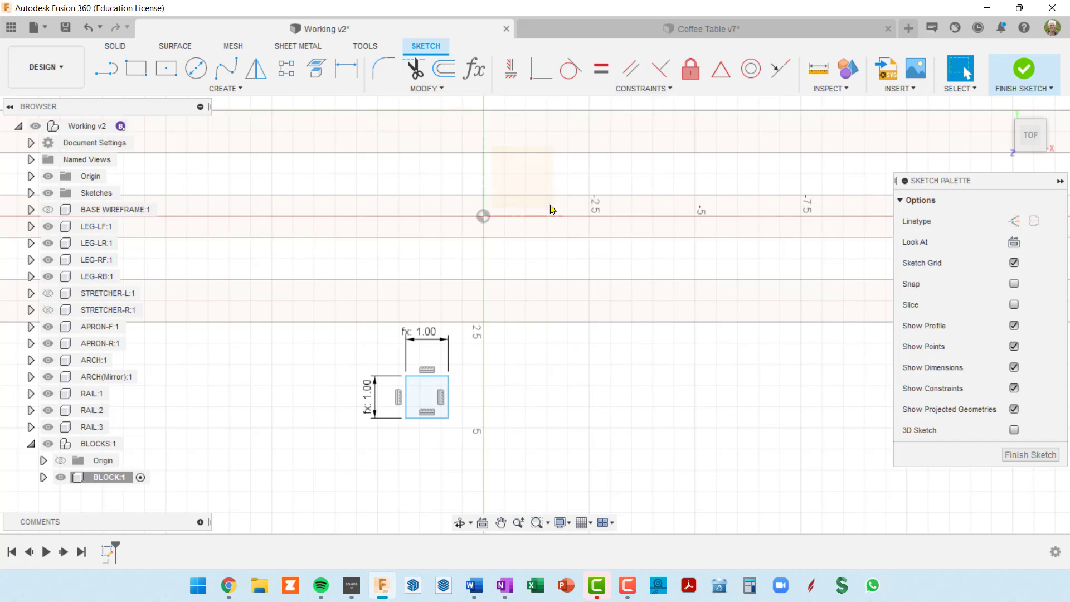
left_click(722, 72)
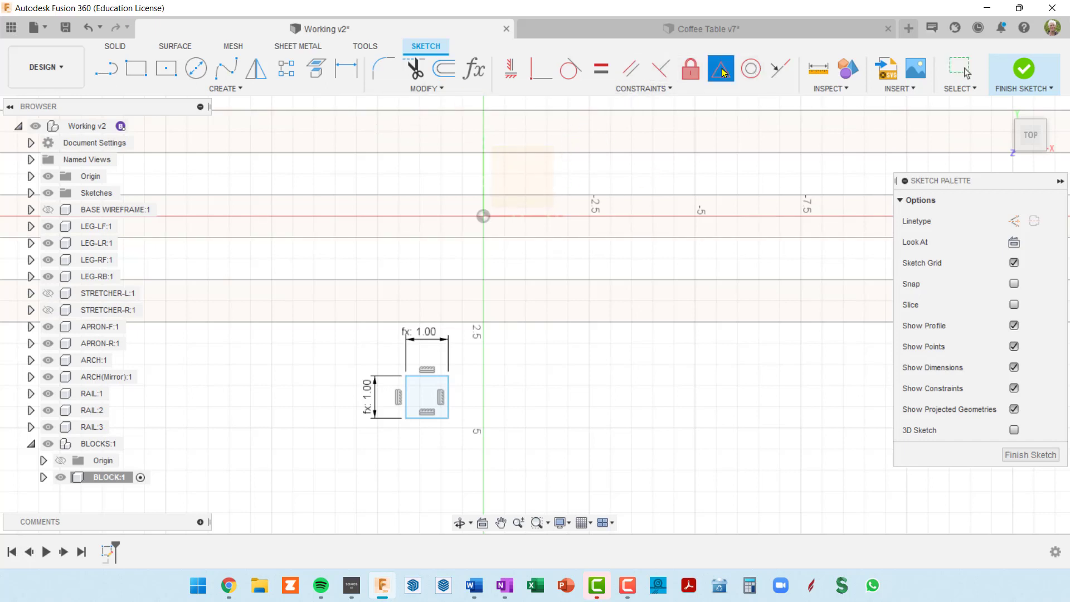
left_click(484, 239)
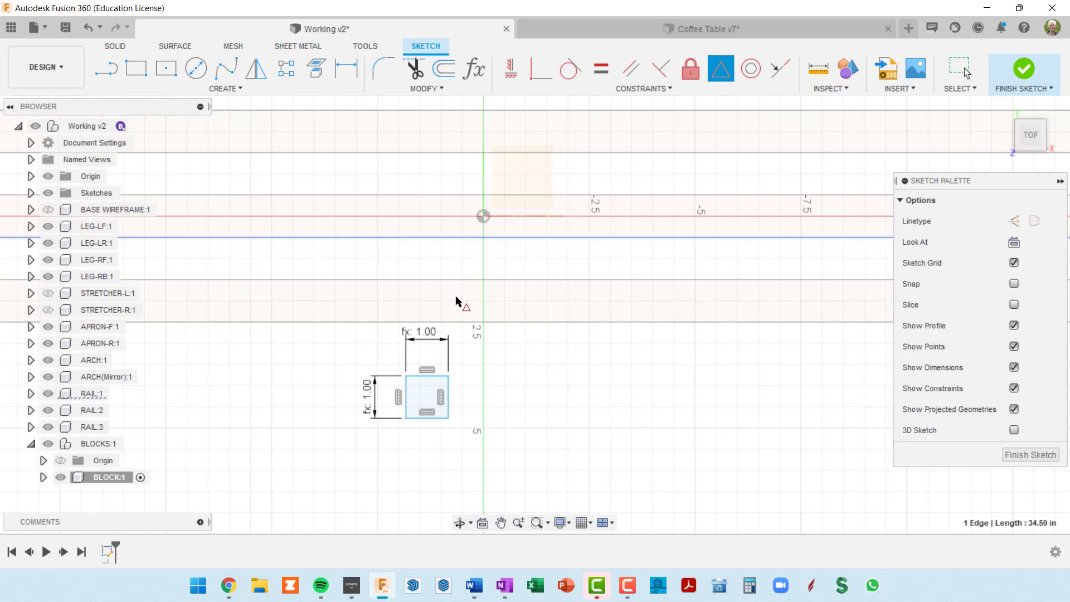
left_click(427, 377)
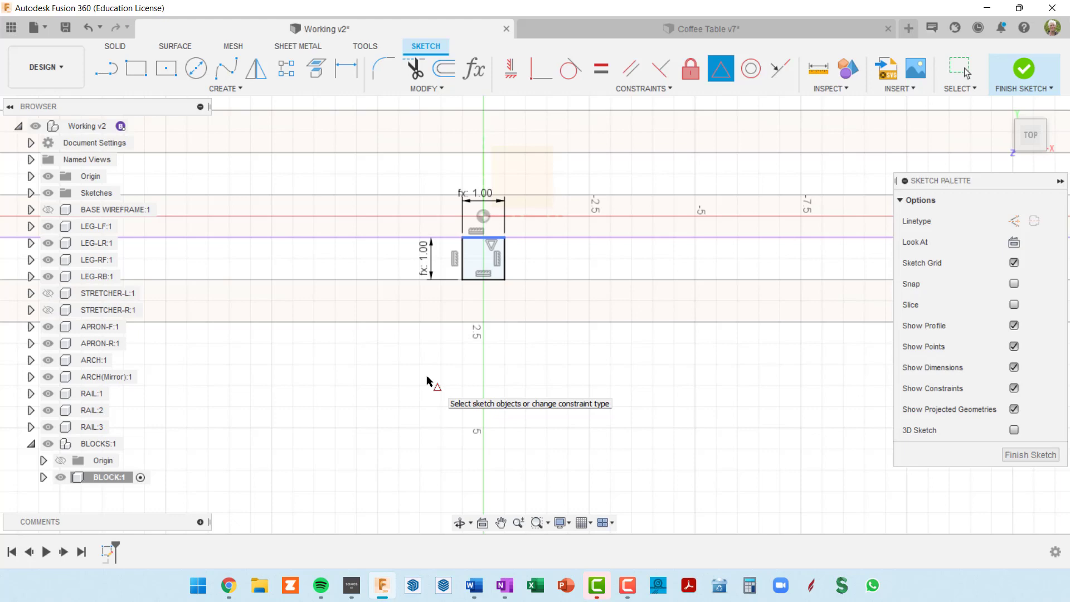
scroll(460, 362, "up", 3)
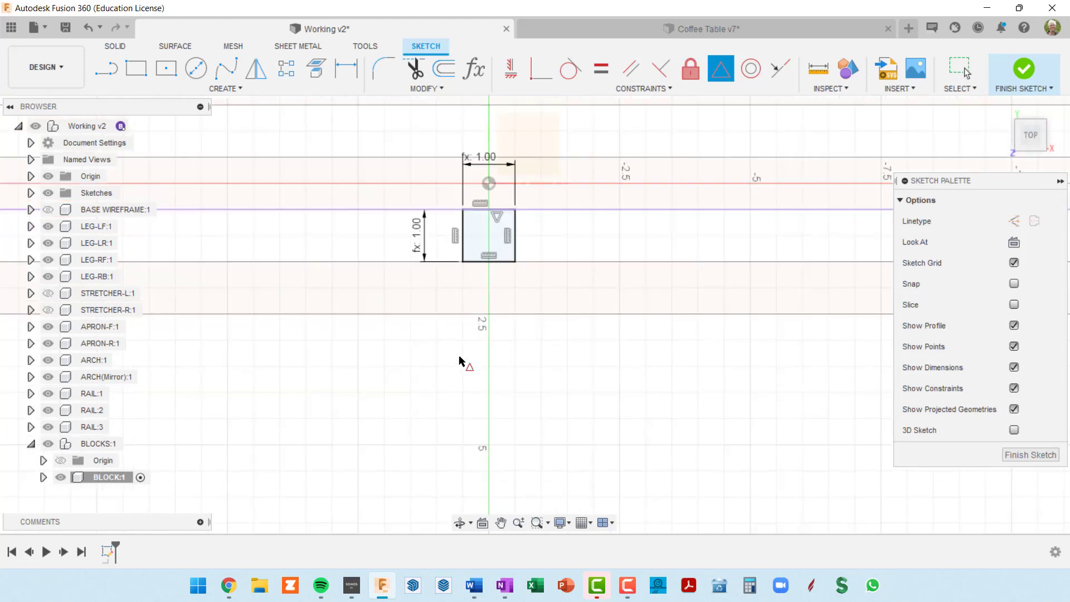
scroll(460, 361, "down", 5)
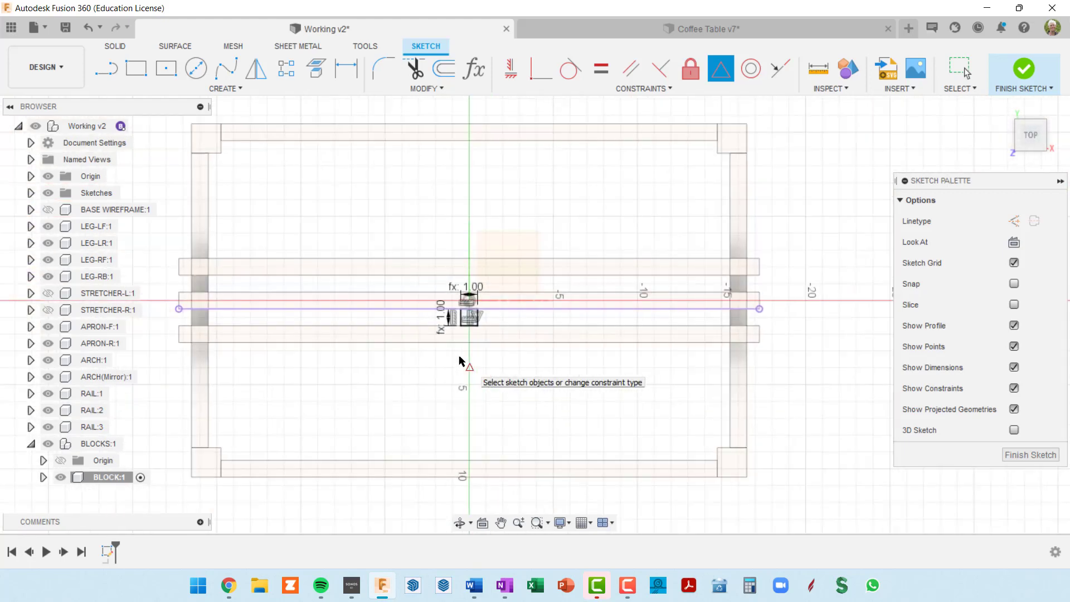
scroll(510, 372, "up", 4)
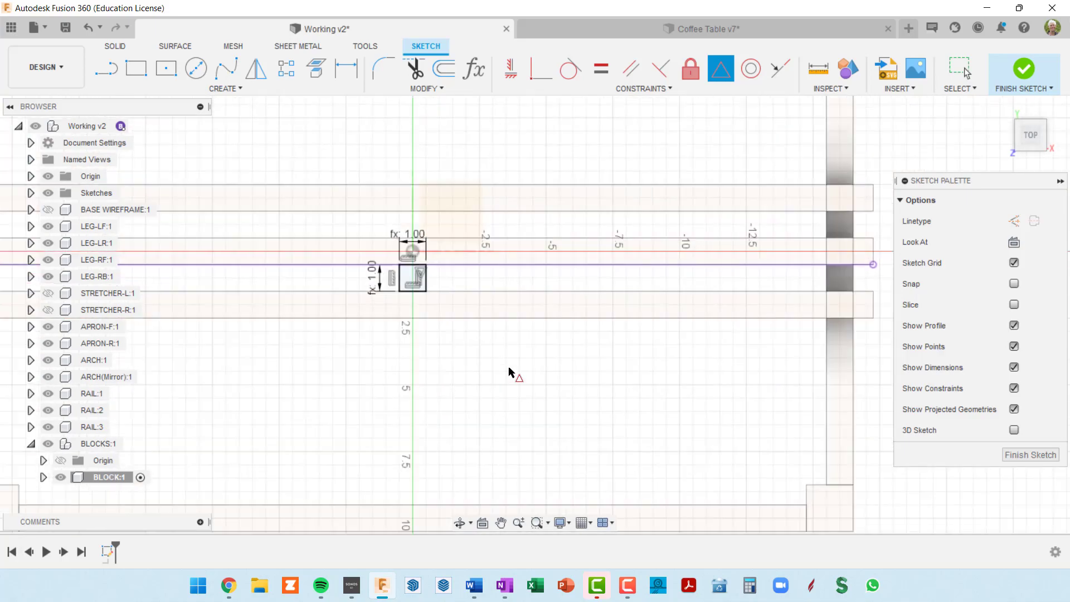
mouse_move(509, 363)
middle_mouse_down("shift")
mouse_move(538, 337)
mouse_move(547, 362)
mouse_move(430, 284)
mouse_move(533, 278)
mouse_move(513, 285)
mouse_move(514, 273)
middle_mouse_up("shift")
scroll(430, 285, "up", 4)
scroll(432, 283, "down", 2)
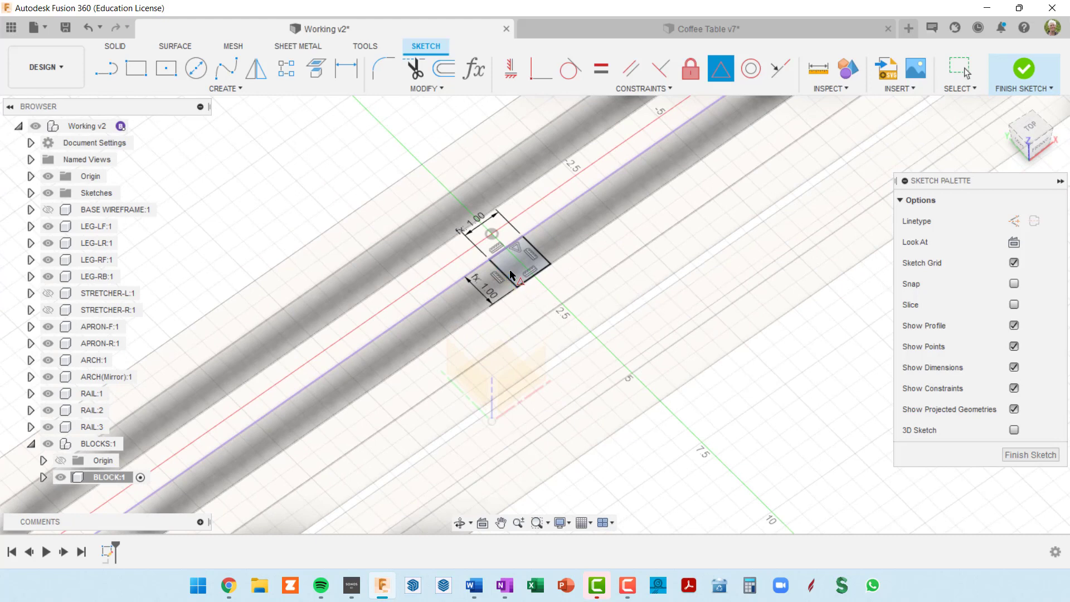
key("e")
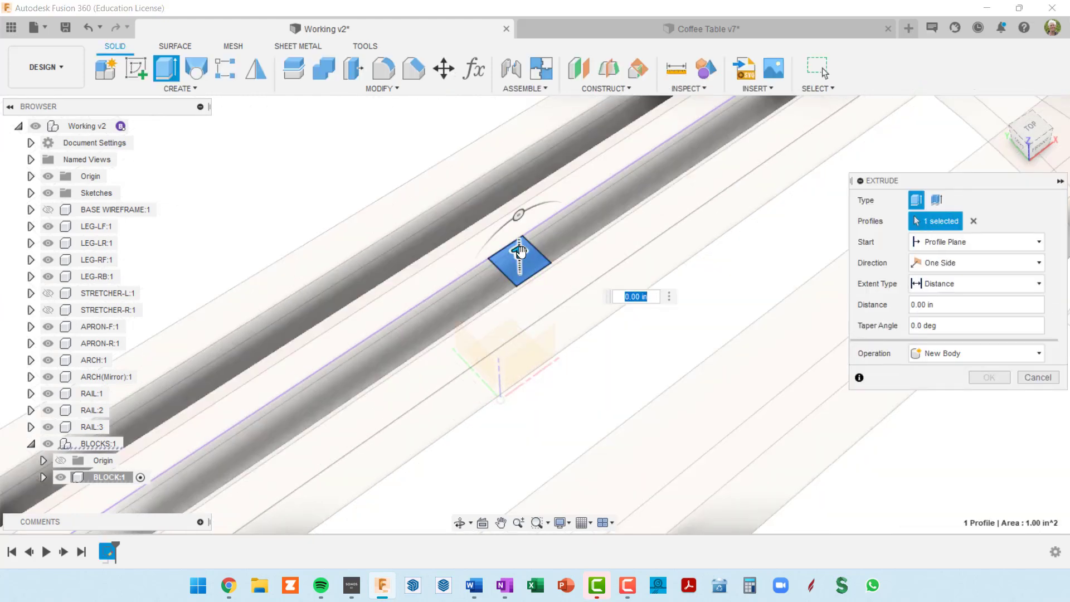
left_click_drag(522, 247, 502, 298)
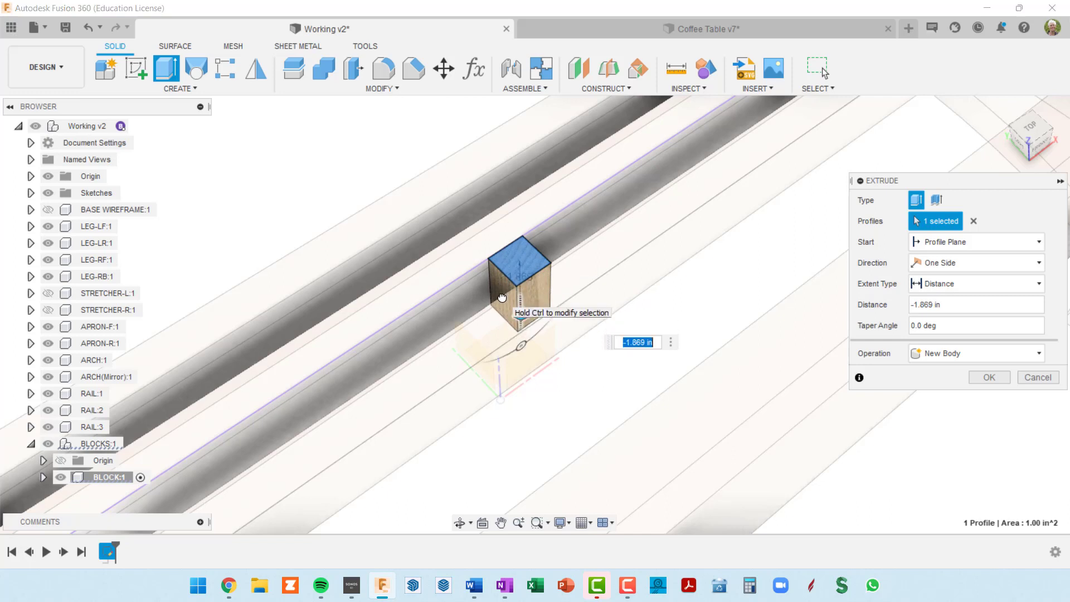
type("g")
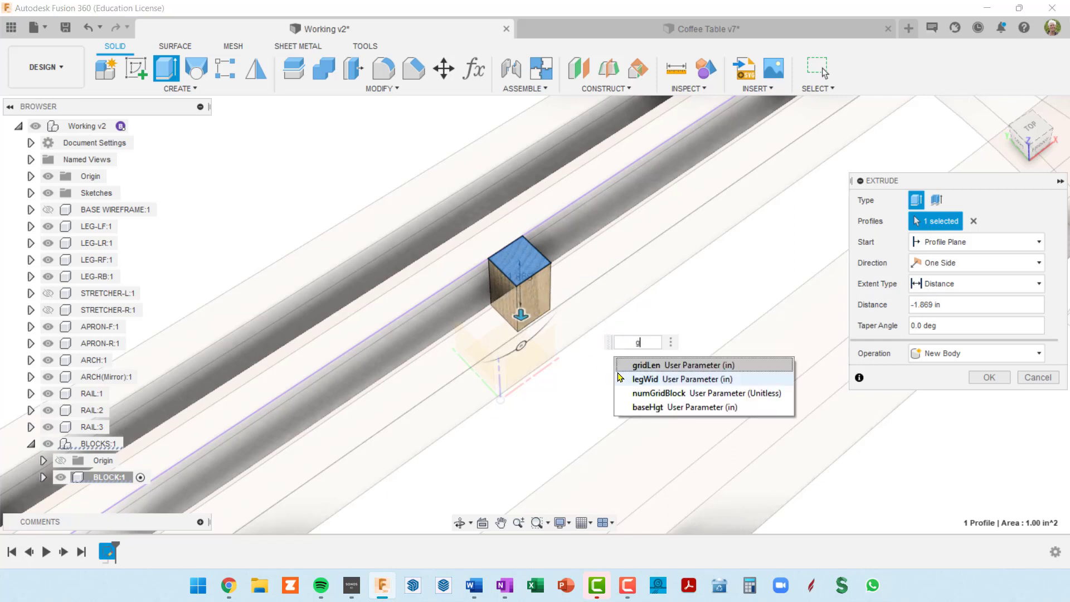
key("BackSpace")
type("bl")
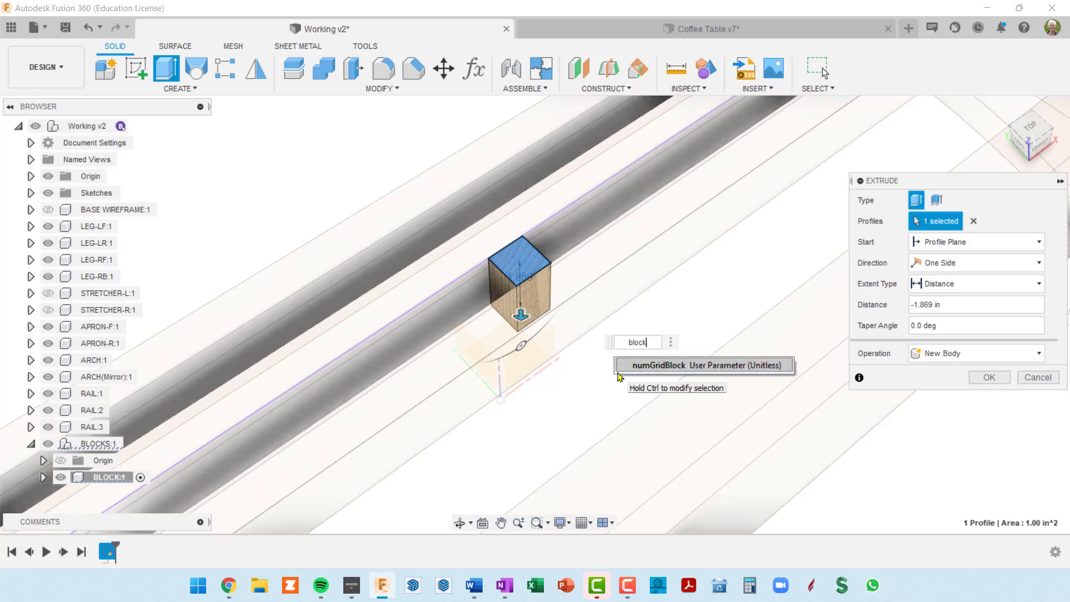
type("ock")
key("BackSpace")
key("BackSpace")
key("BackSpace")
key("BackSpace")
key("BackSpace")
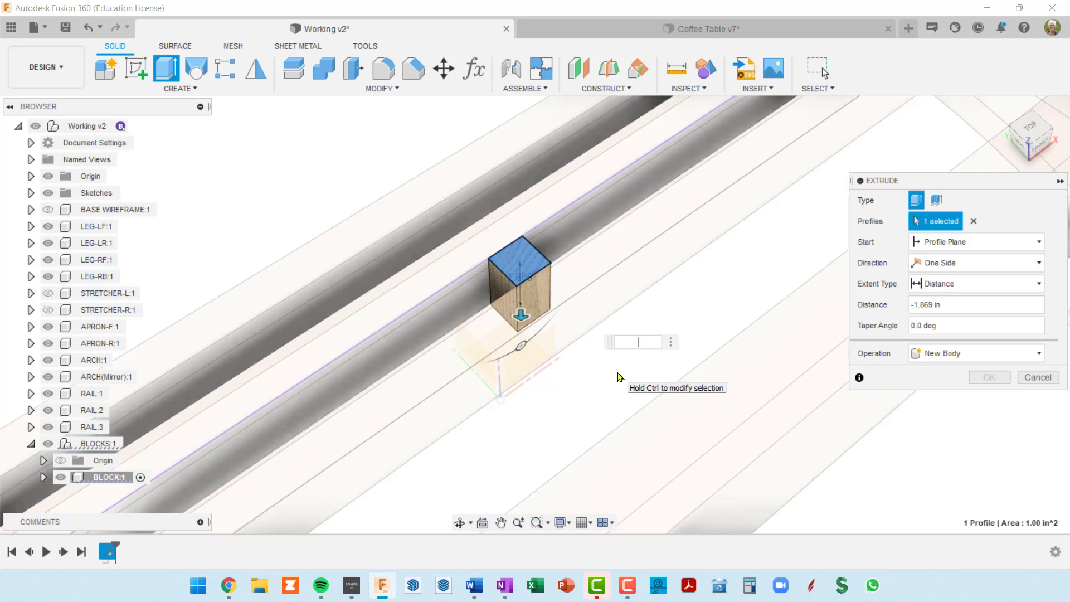
key("Escape")
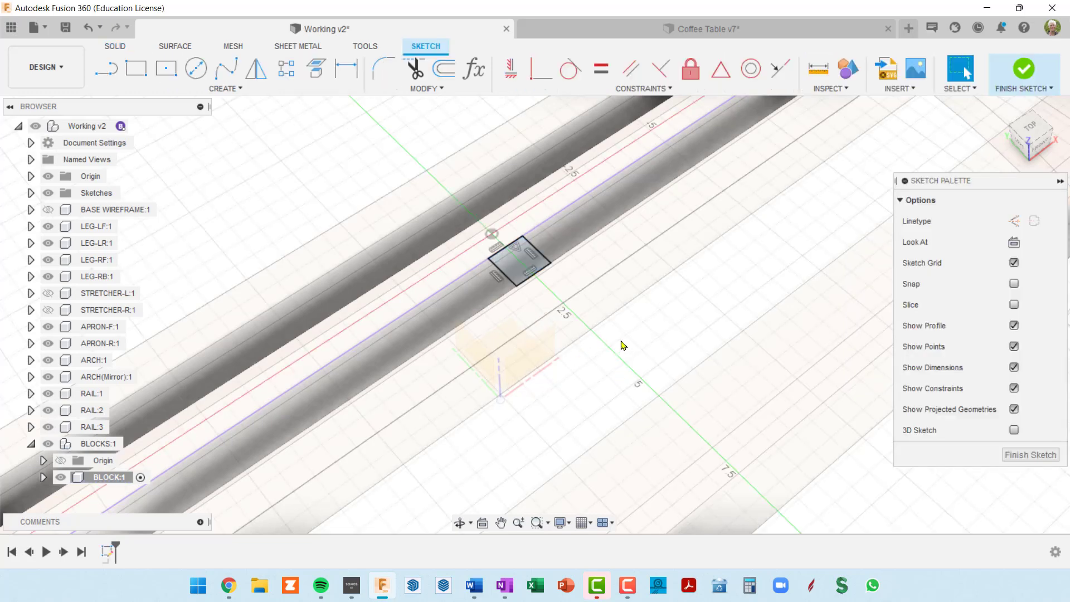
Step: Review the user parameter list for the grid block parameter names and close it
key("shift+p")
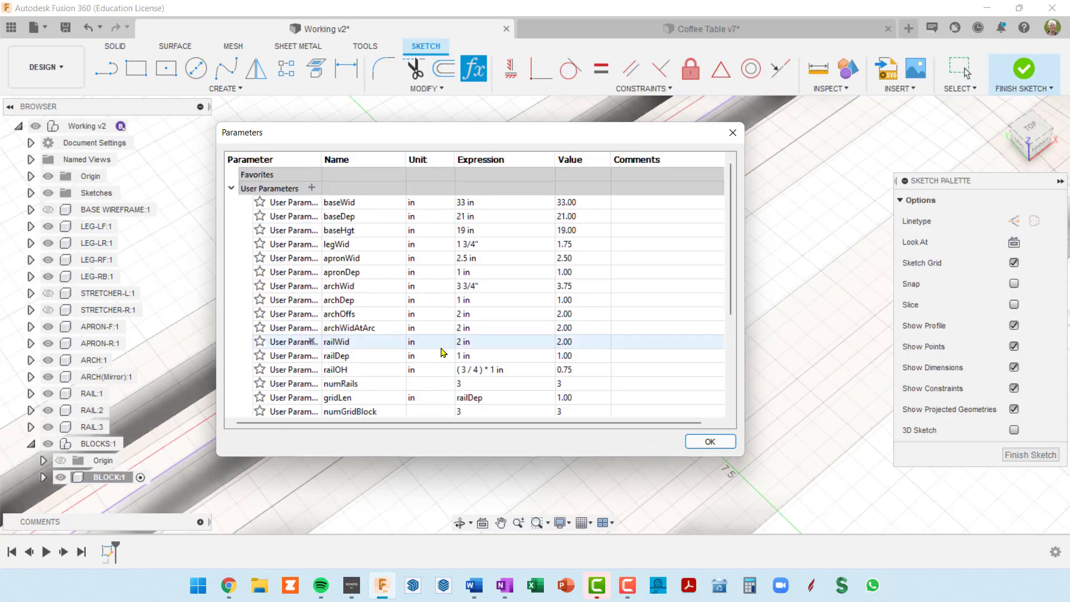
scroll(445, 354, "down", 2)
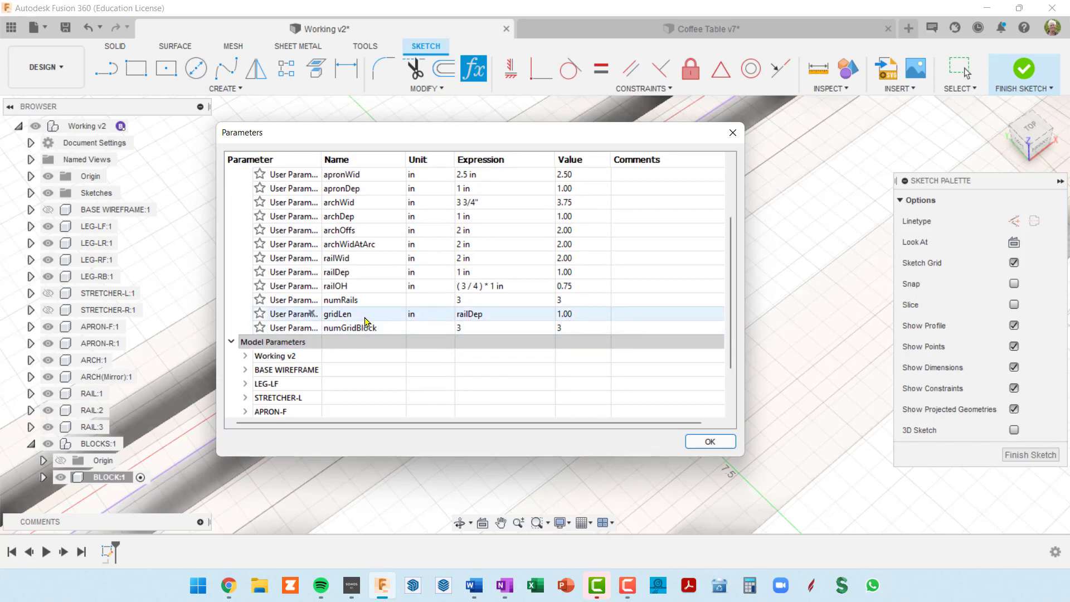
left_click(706, 441)
Step: Extrude the square block profile downward as a new body with a distance of -gridLen
left_click(515, 264)
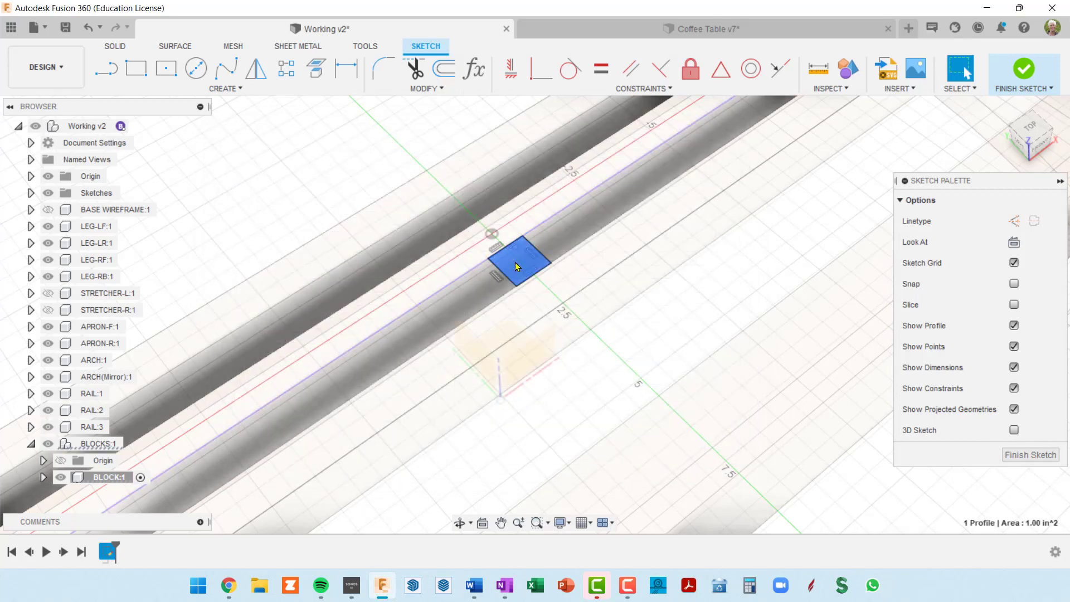
key("e")
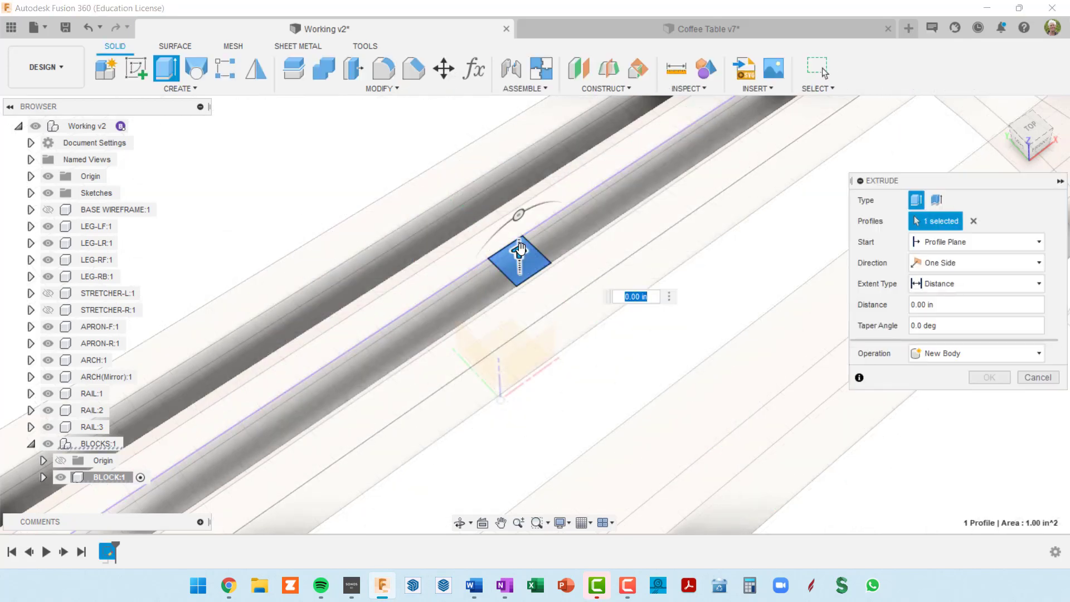
left_click_drag(520, 241, 518, 278)
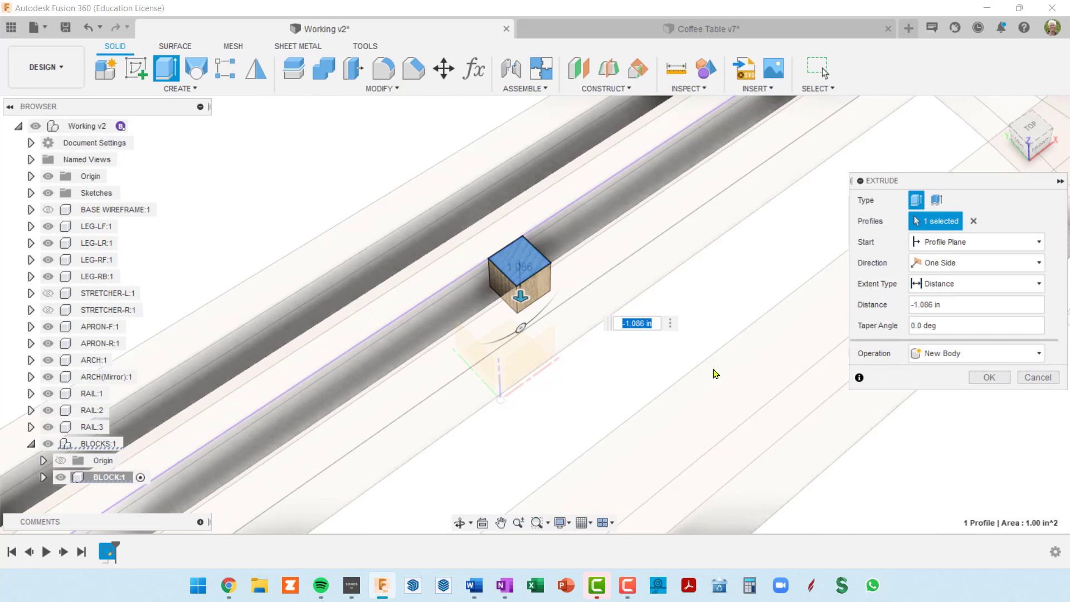
type("-grid")
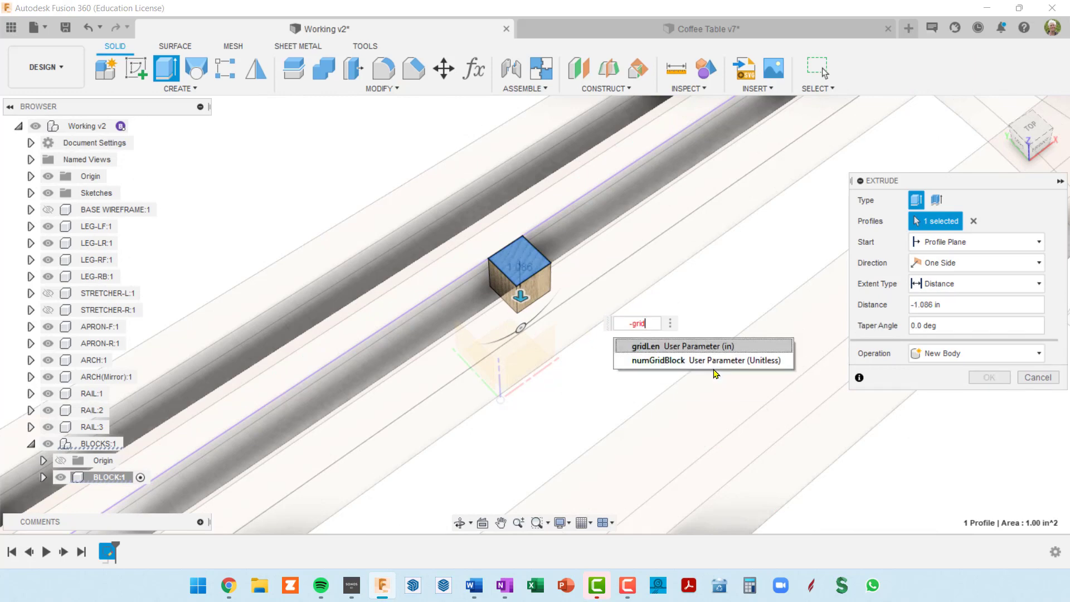
left_click(659, 346)
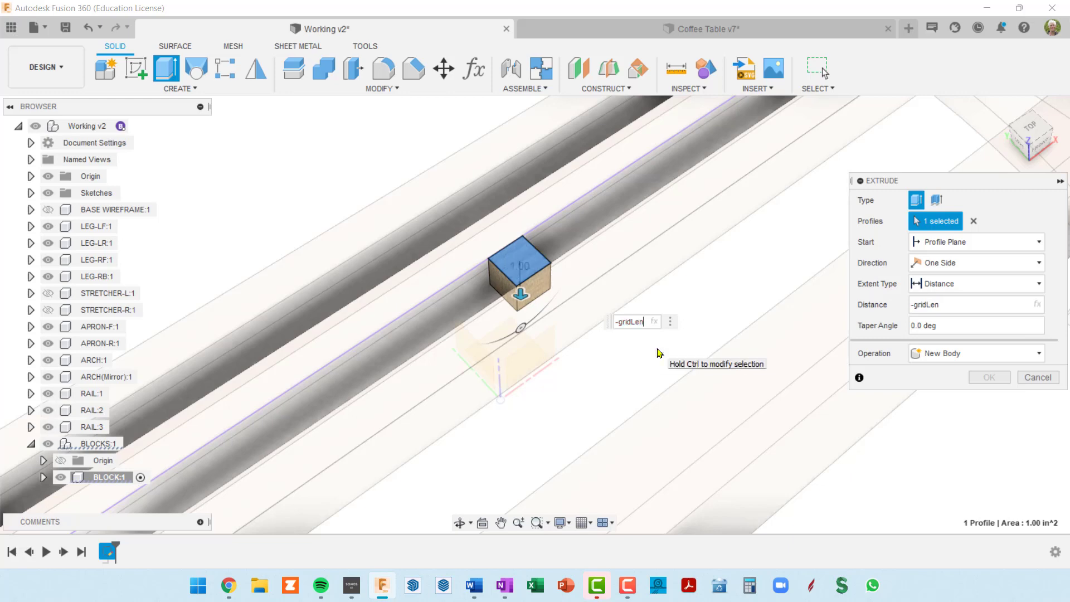
Step: Change the block's extrusion distance to -railWid and complete the extrusion
middle_click_drag(602, 352, 582, 324, "shift")
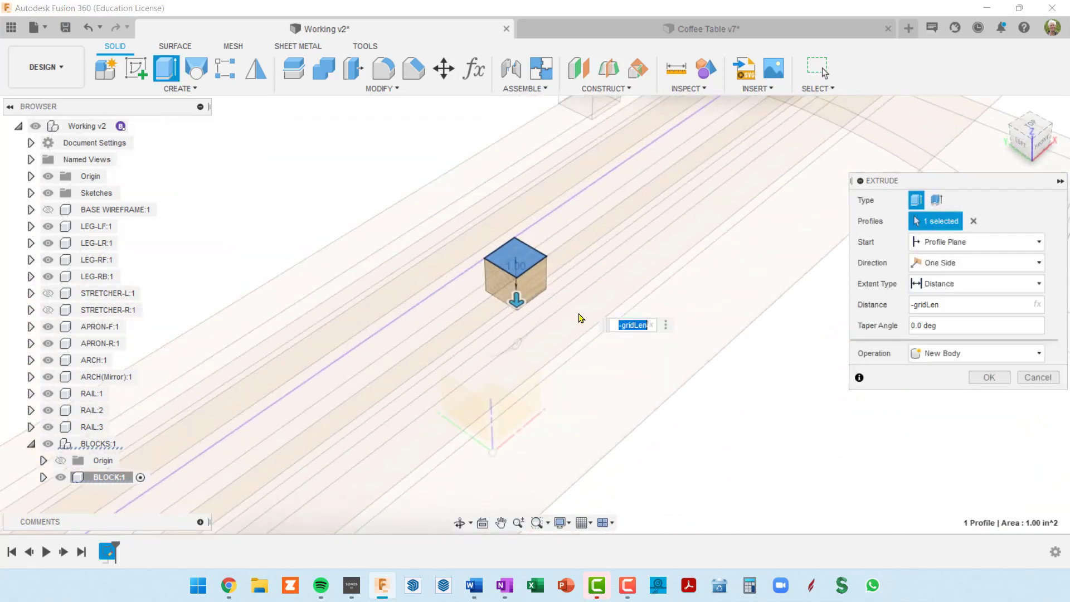
key("Home")
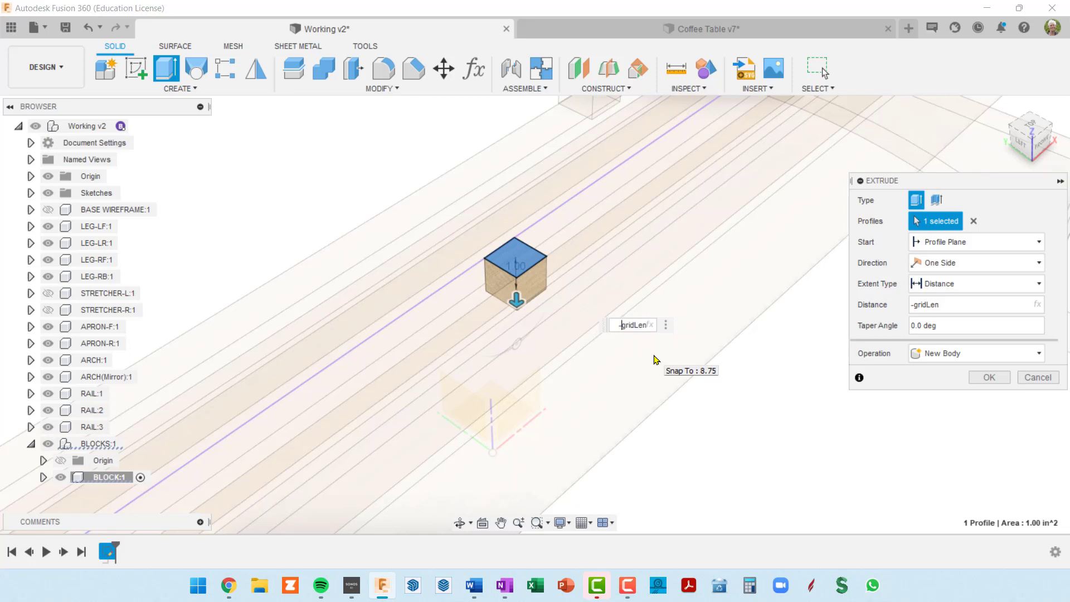
type("railWid")
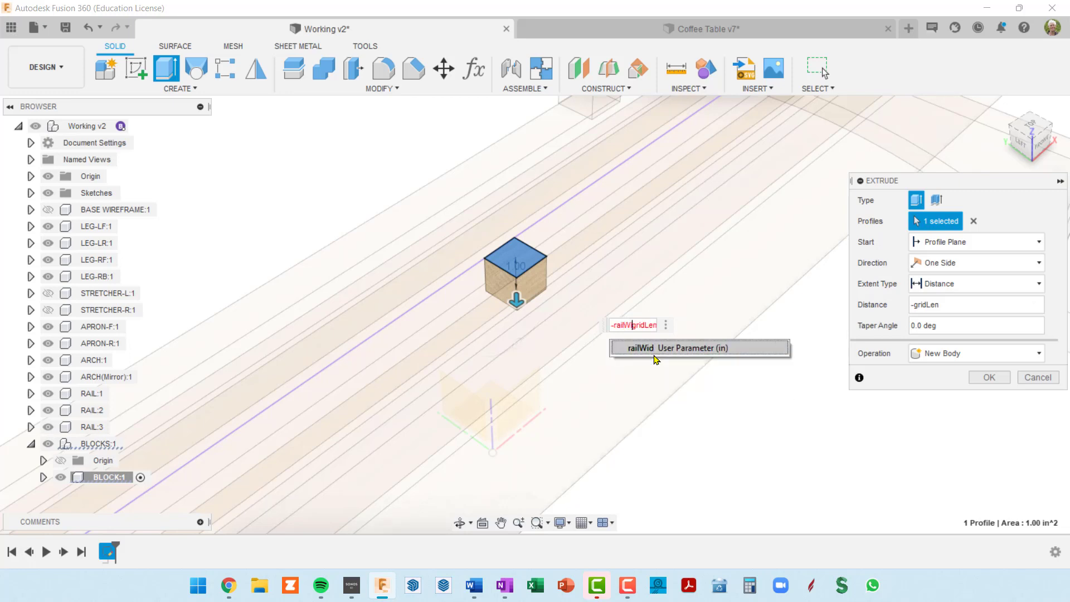
key("shift+End")
key("Delete")
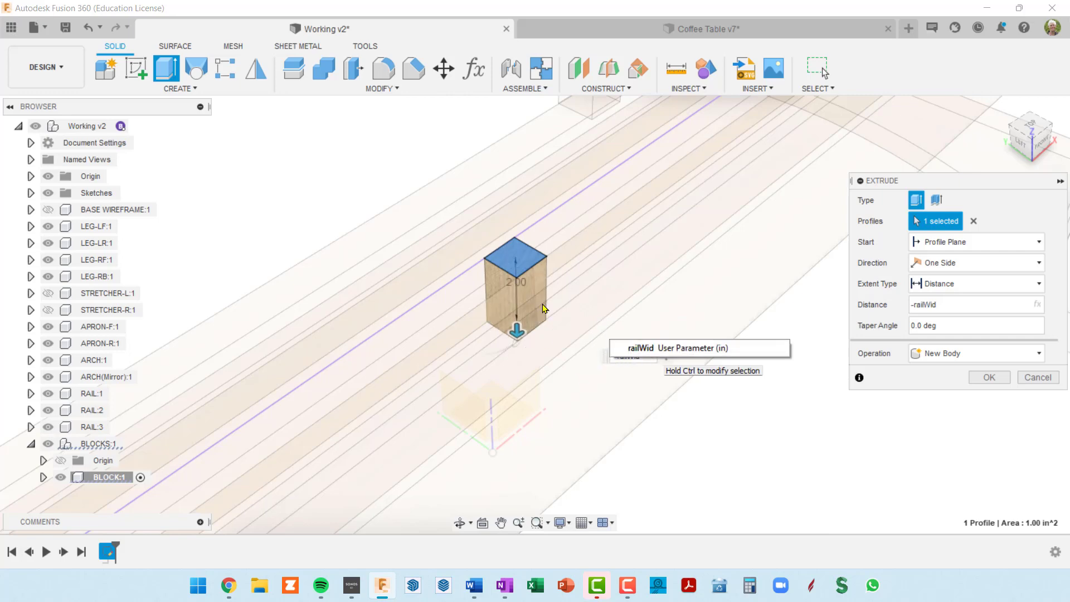
middle_click_drag(543, 308, 499, 287, "shift")
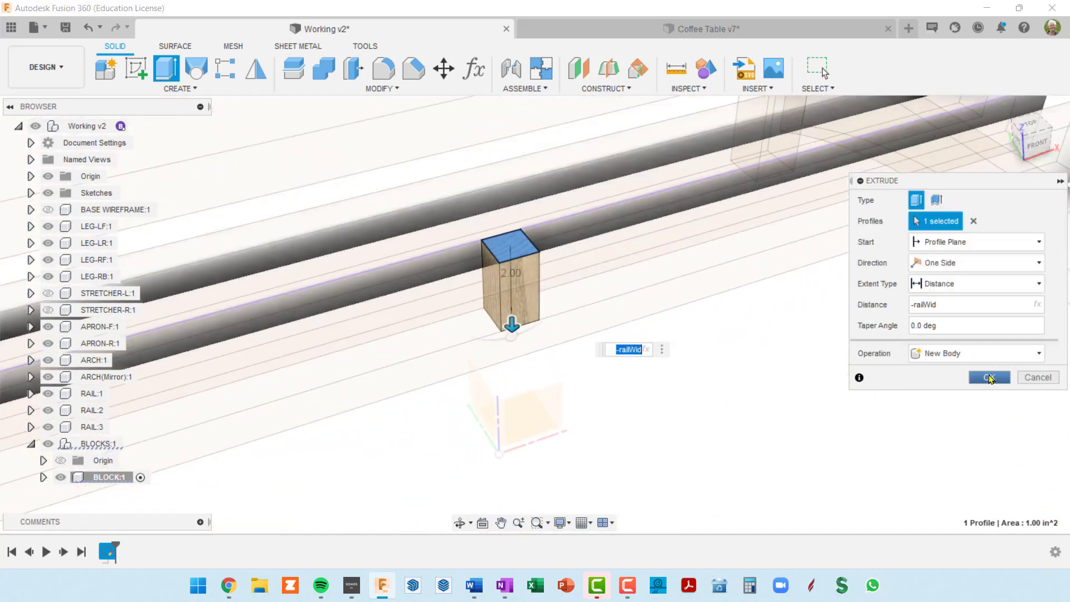
left_click(990, 378)
Step: Activate the BLOCKS component and start a component Rectangular Pattern of BLOCK, using the front rail's long edge as direction
middle_click_drag(544, 296, 567, 275, "shift")
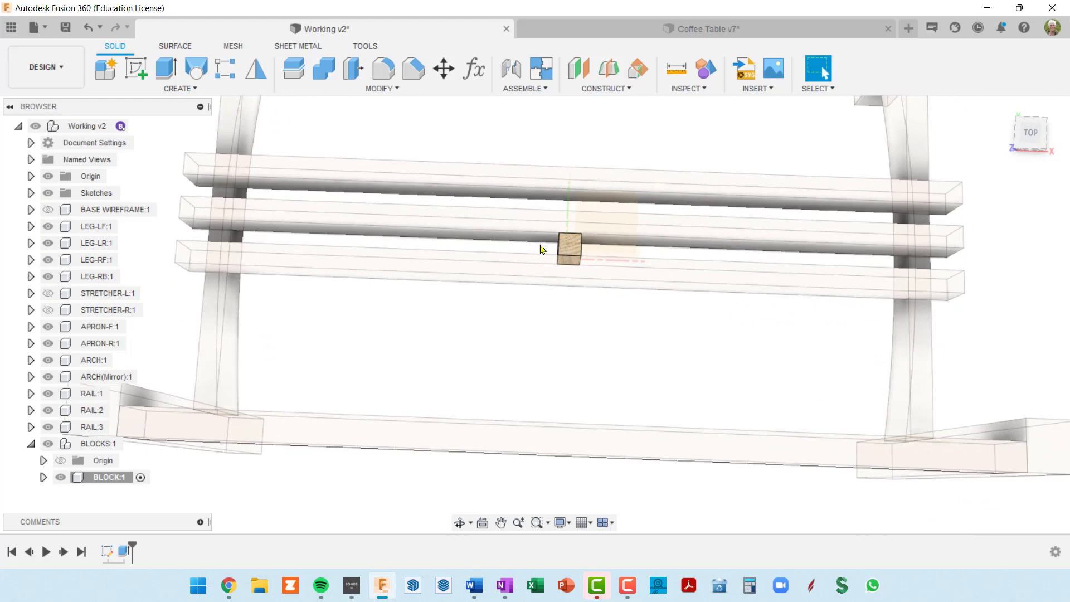
middle_click_drag(579, 254, 593, 250, "shift")
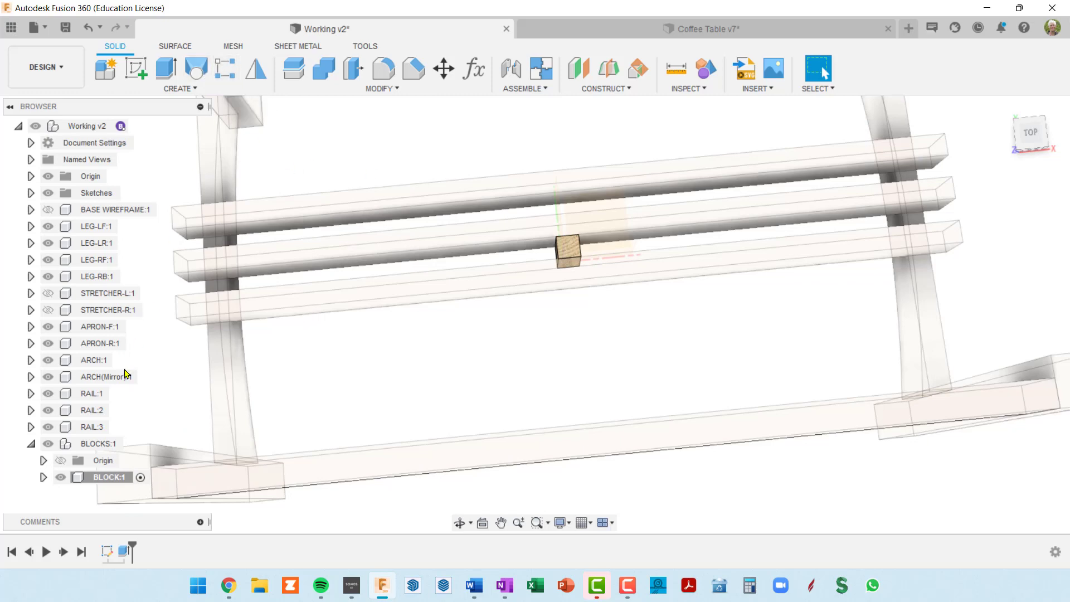
left_click(132, 445)
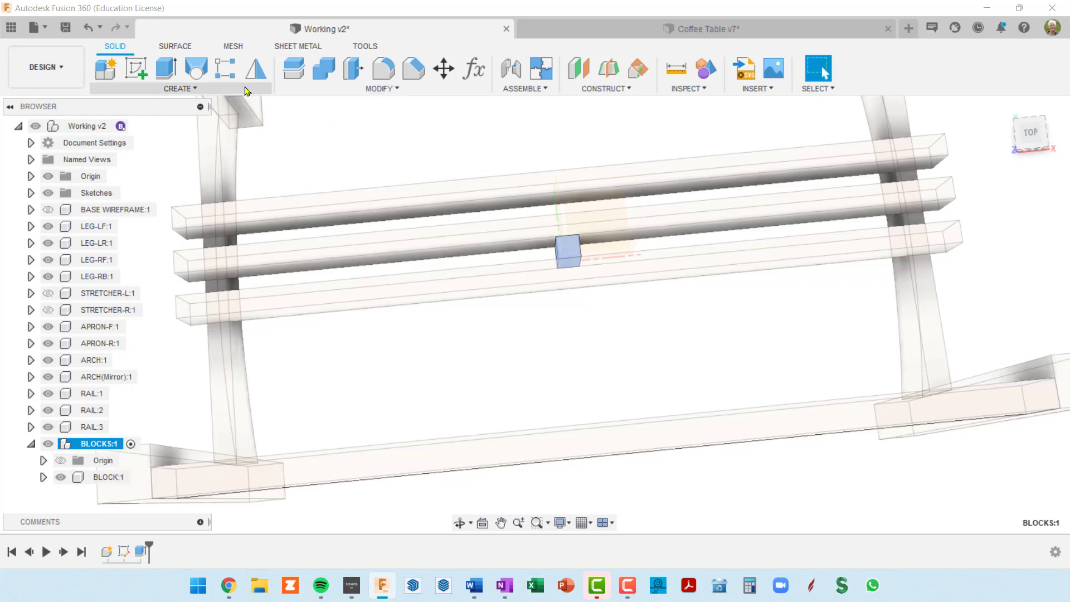
left_click(226, 75)
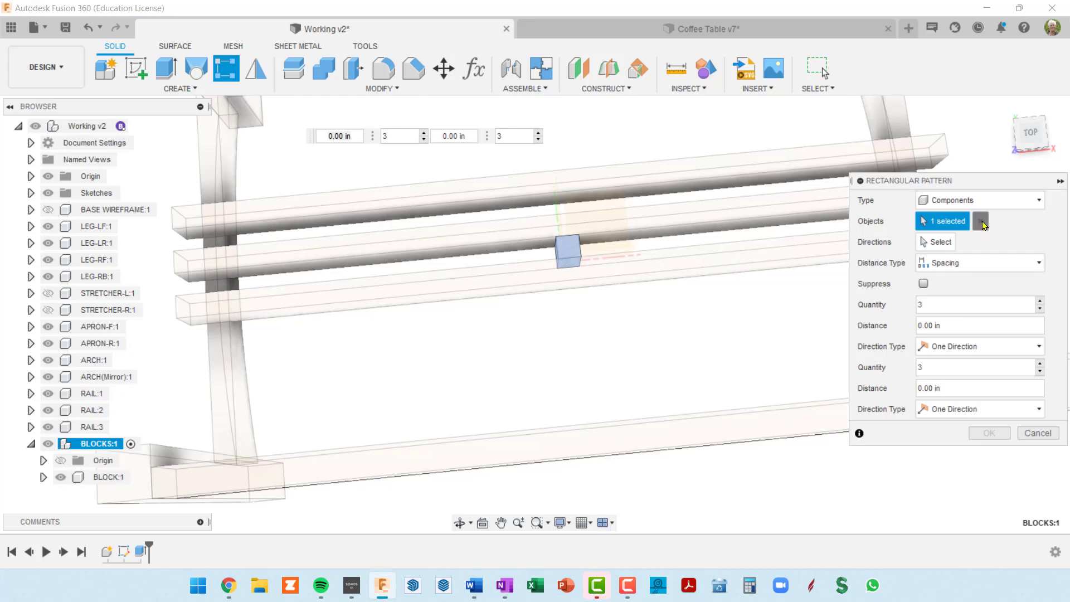
left_click(985, 225)
left_click(574, 250)
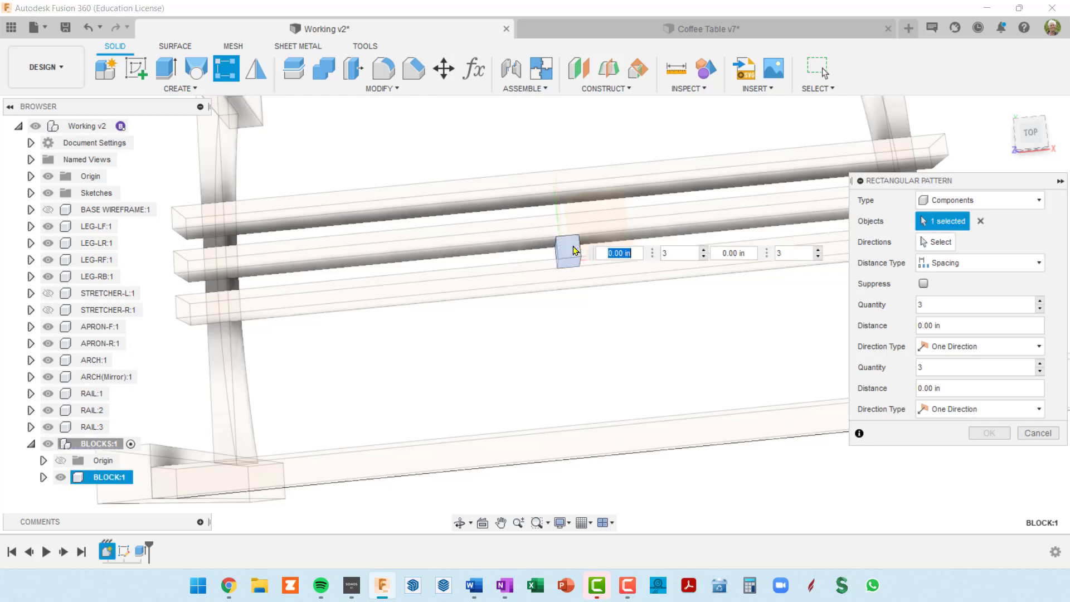
left_click(942, 243)
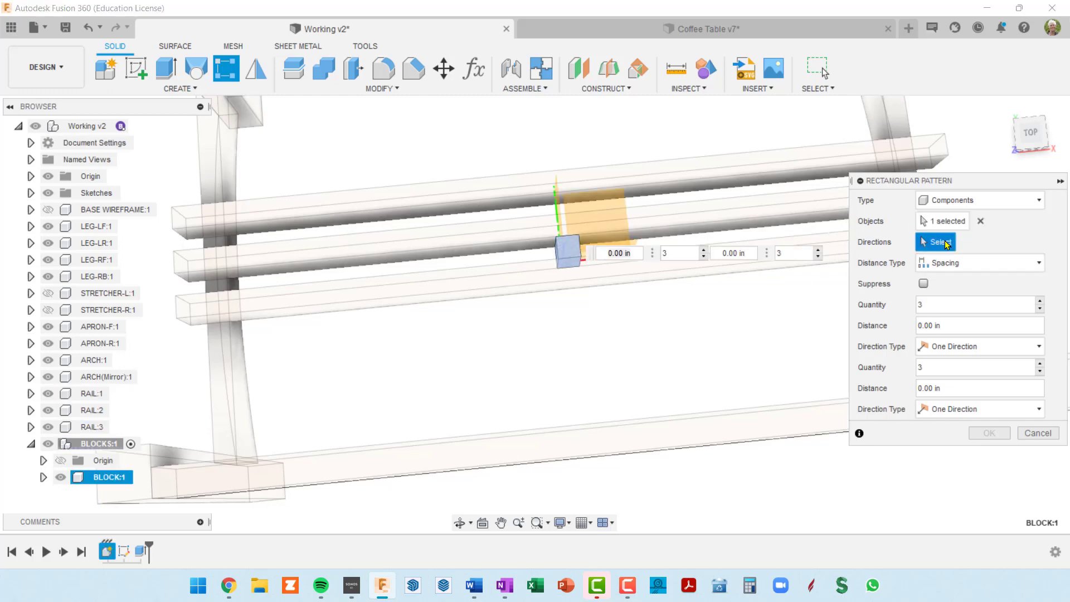
left_click(433, 273)
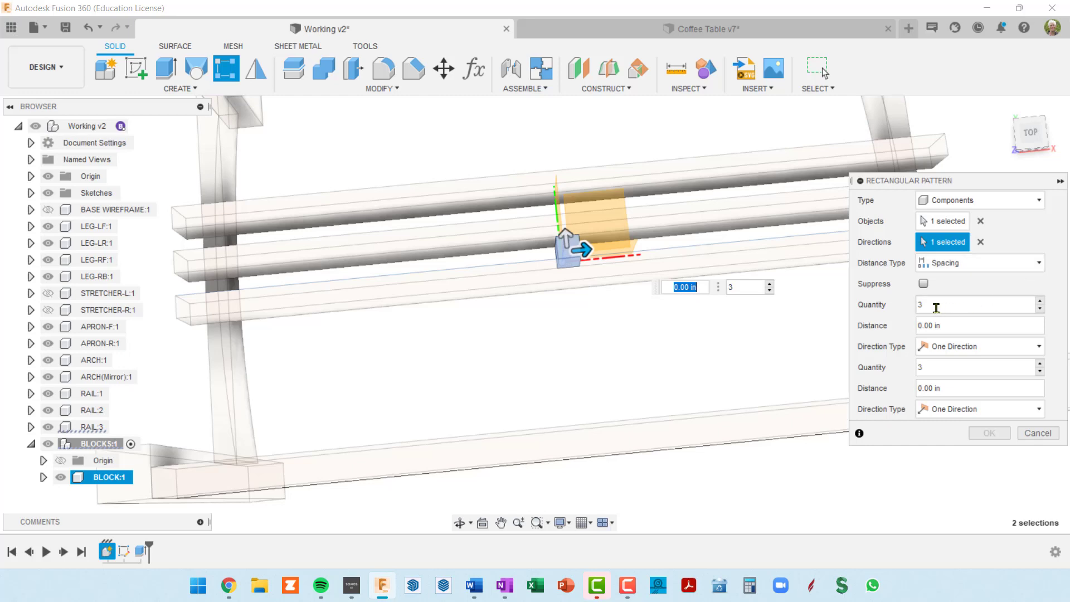
left_click_drag(937, 306, 888, 300)
type("2*rail")
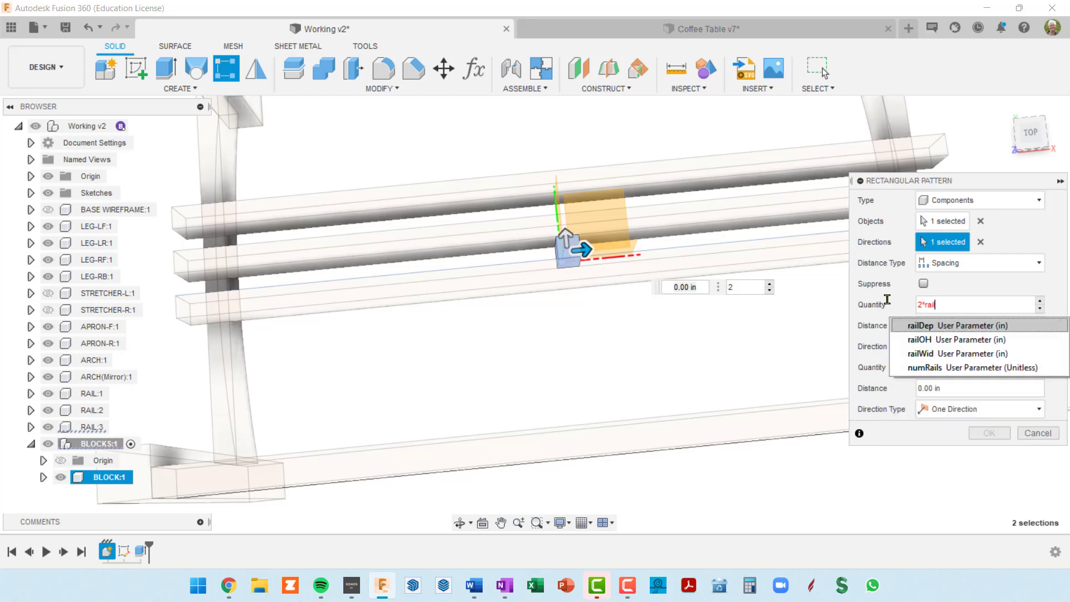
key("Escape")
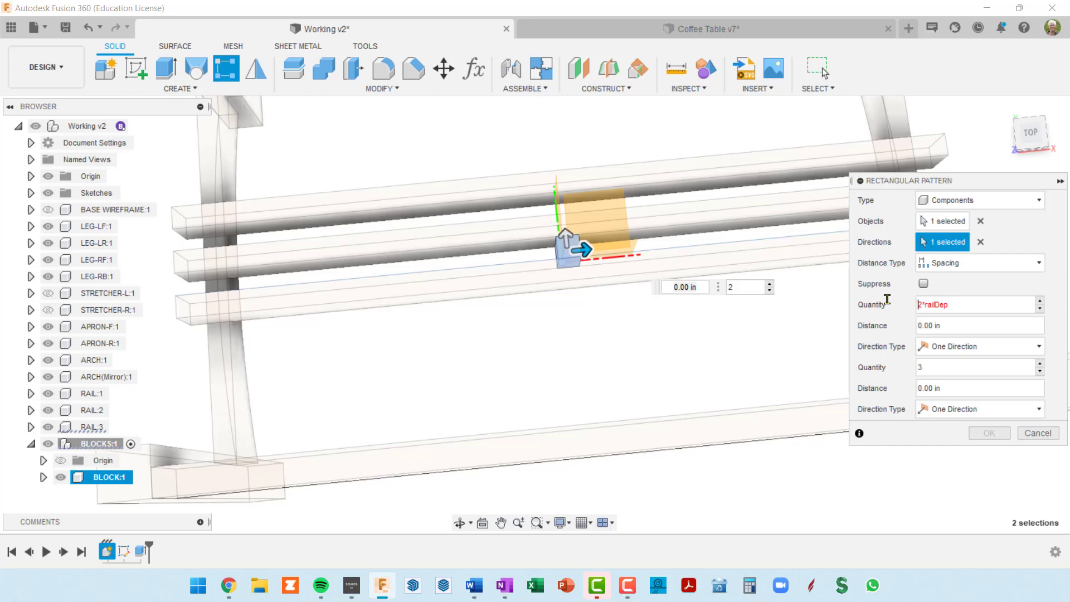
key("ctrl+a")
key("BackSpace")
Step: Set the pattern's first-direction quantity to numGridBlock and its direction type to Symmetric
type("num")
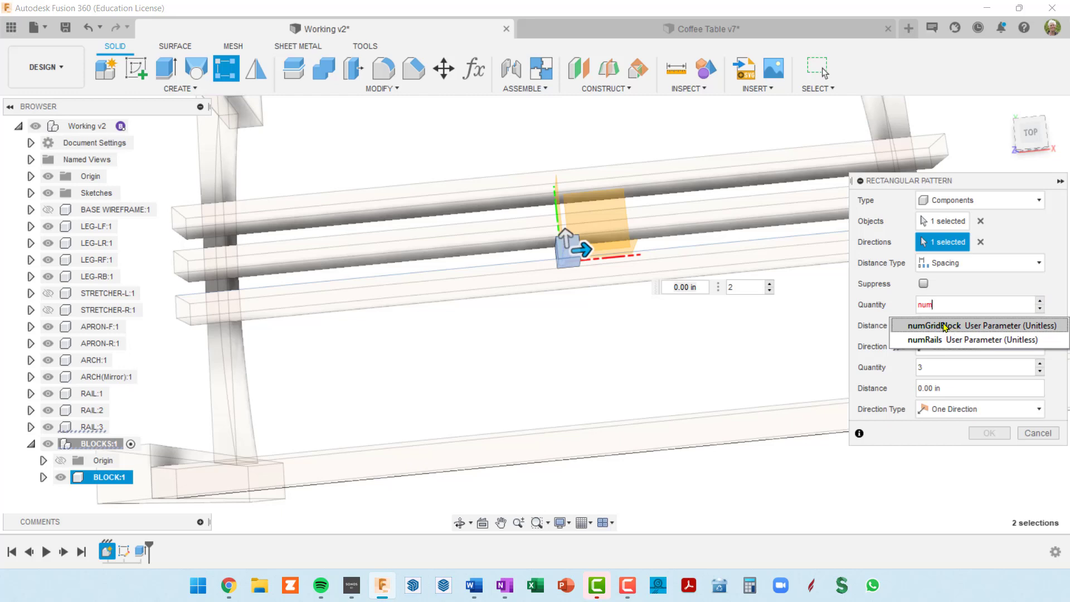
left_click(946, 329)
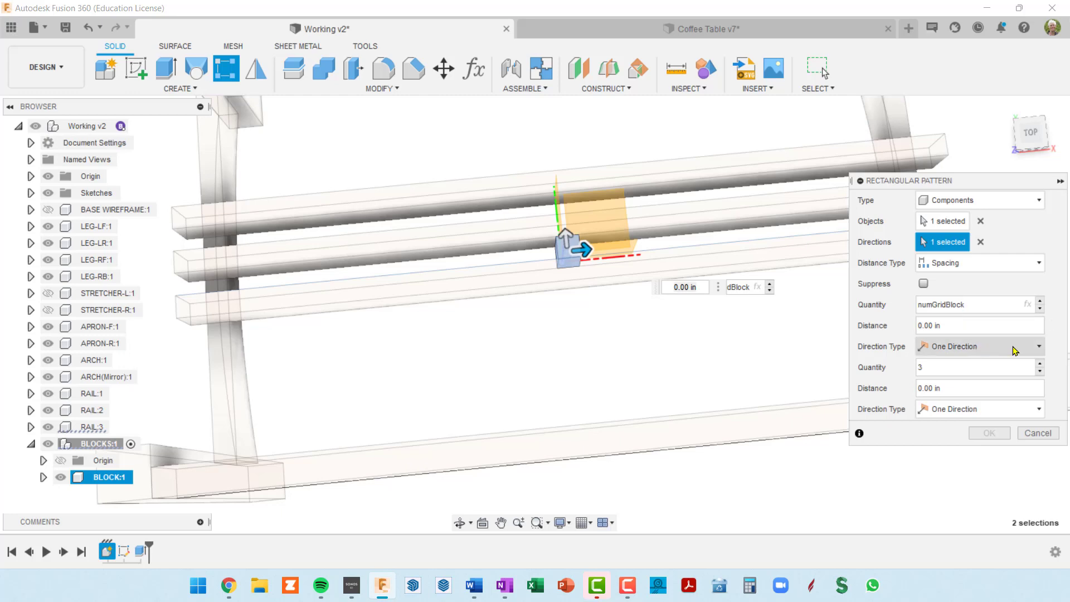
left_click(1040, 351)
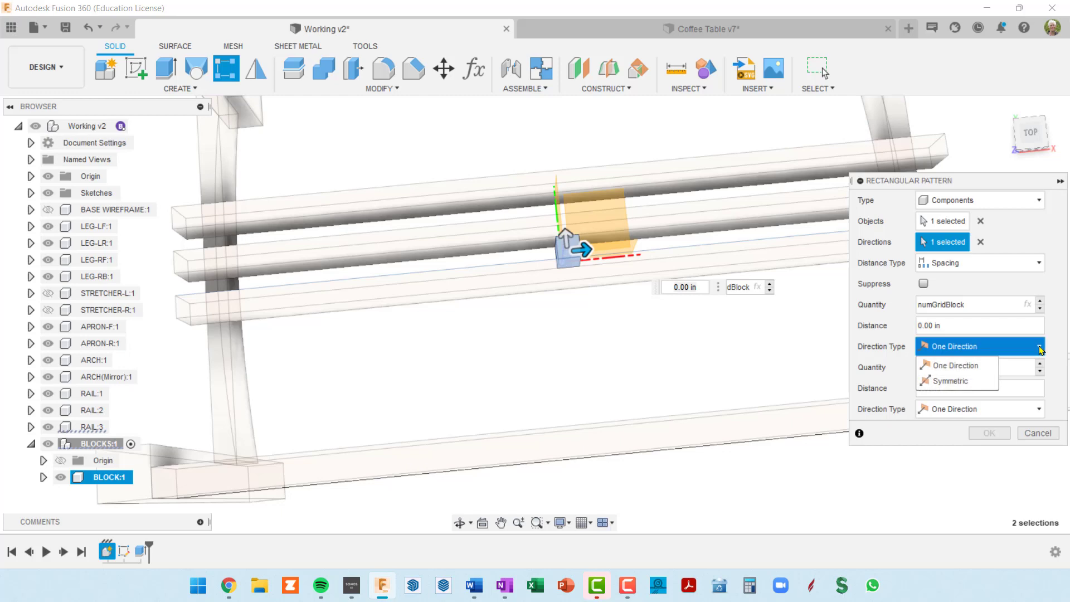
left_click(977, 382)
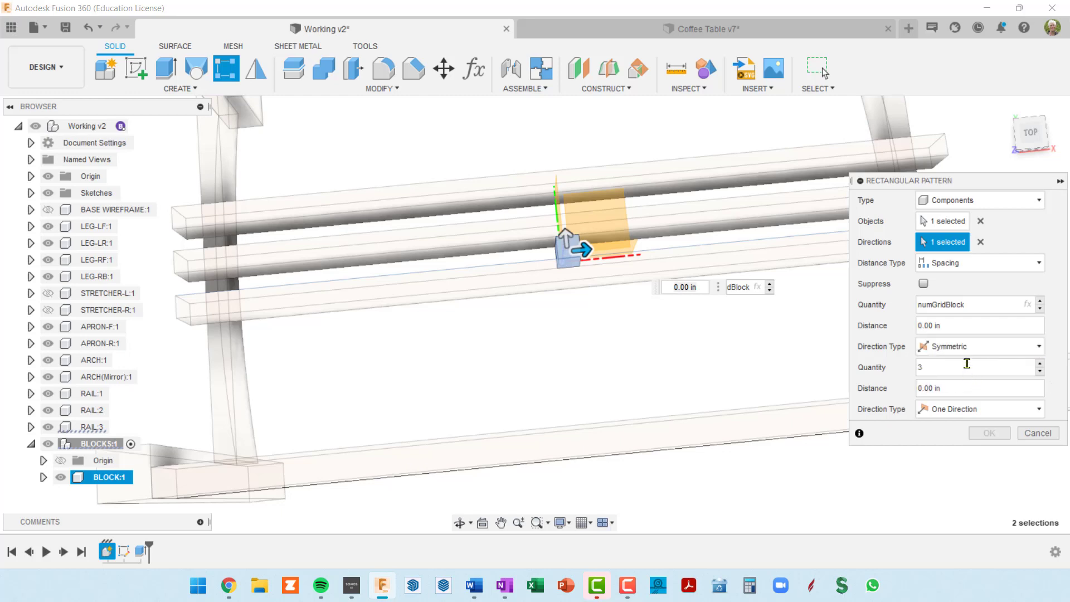
Step: Set the first-direction spacing distance to railDep*2 and create the block pattern
left_click(972, 329)
type("railDeo")
key("BackSpace")
type("o")
key("BackSpace")
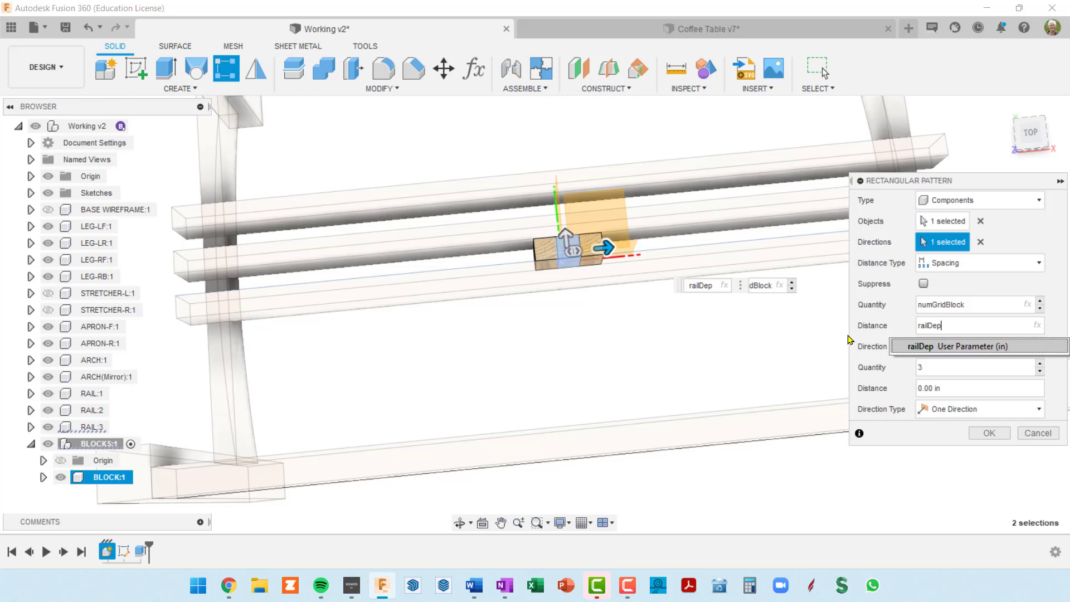
type("*2")
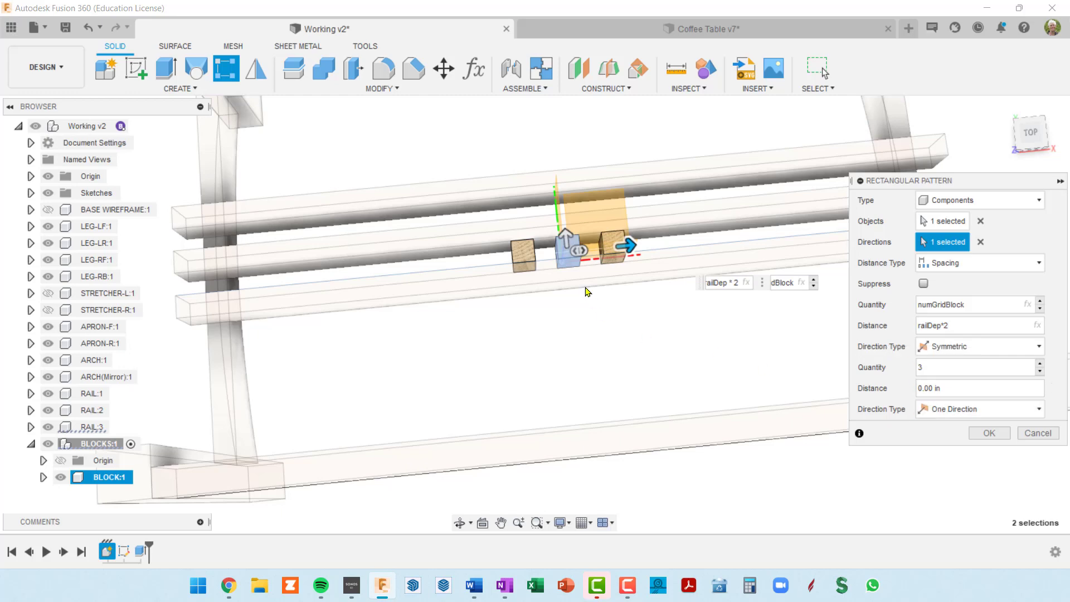
left_click(989, 433)
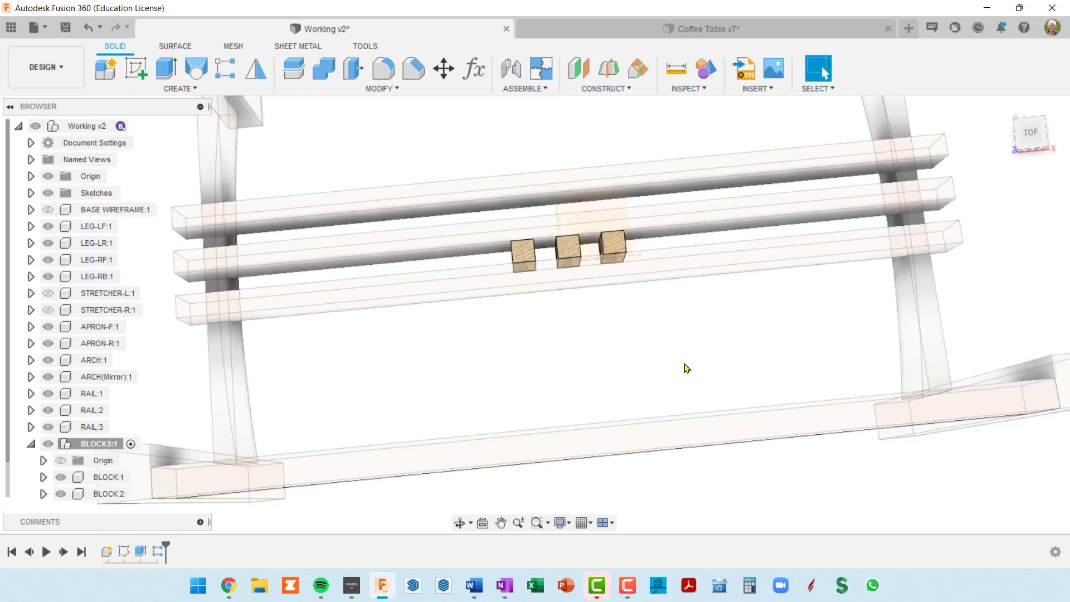
Step: Examine the spacing and placement of the patterned blocks between the rails from several angles
middle_click_drag(668, 354, 850, 241, "shift")
scroll(753, 279, "up", 4)
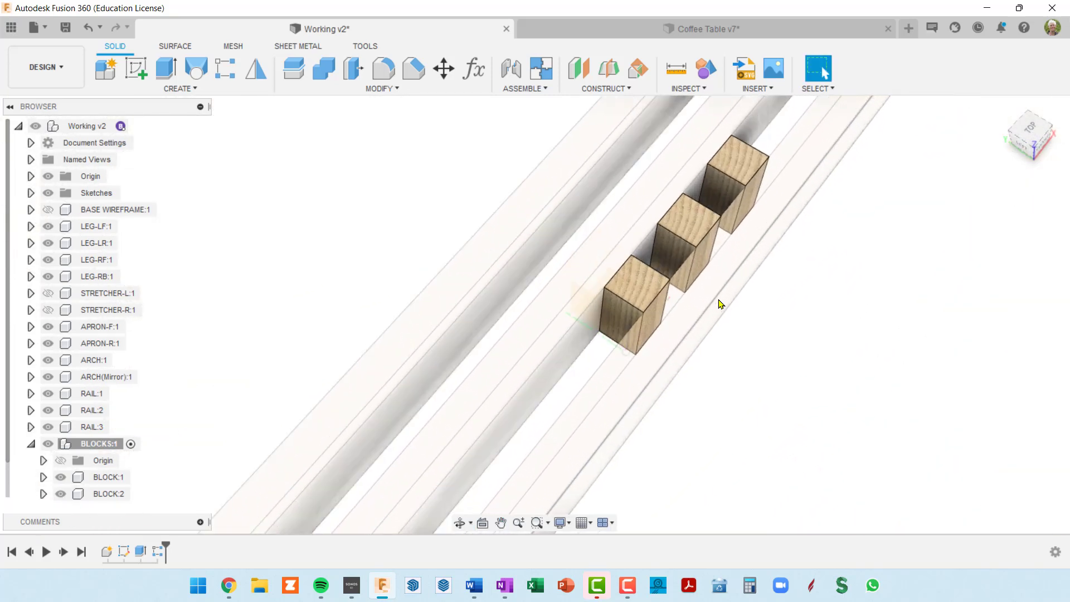
scroll(651, 274, "down", 3)
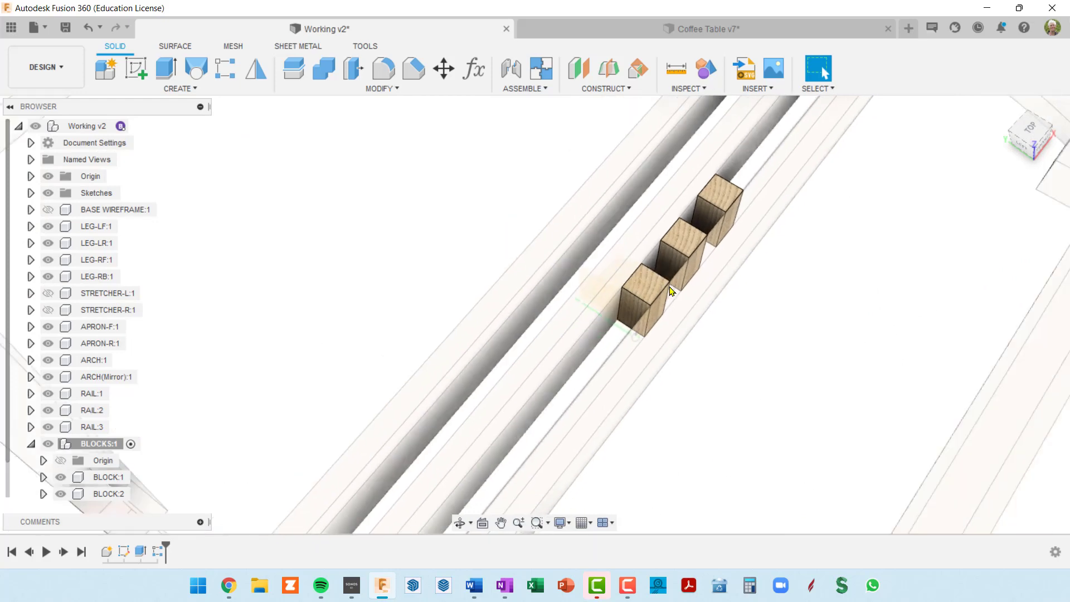
middle_click_drag(650, 282, 653, 286, "shift")
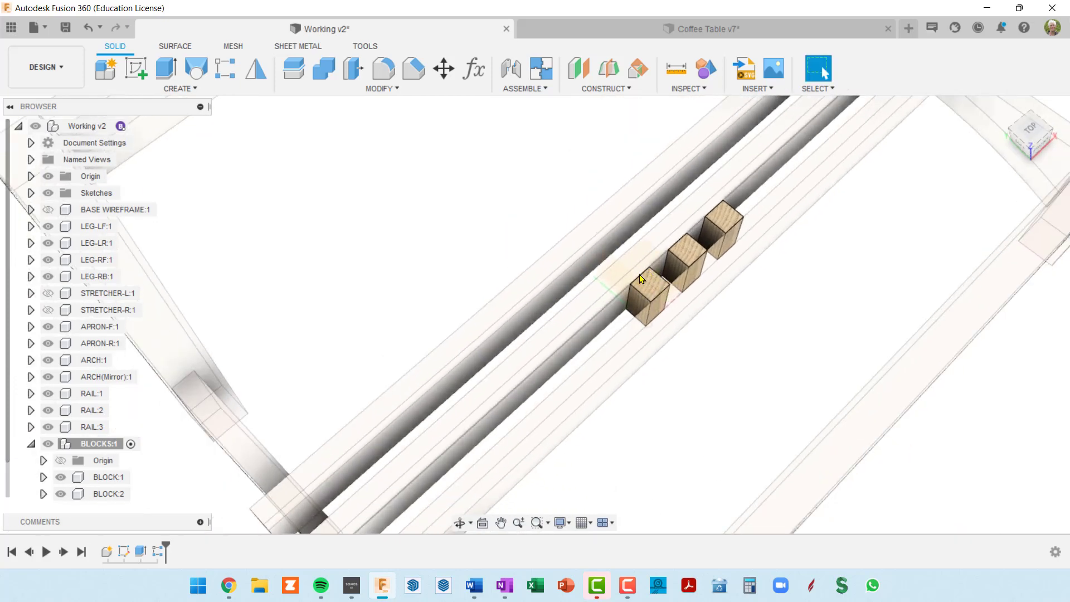
scroll(641, 276, "down", 2)
middle_click_drag(647, 280, 662, 282, "shift")
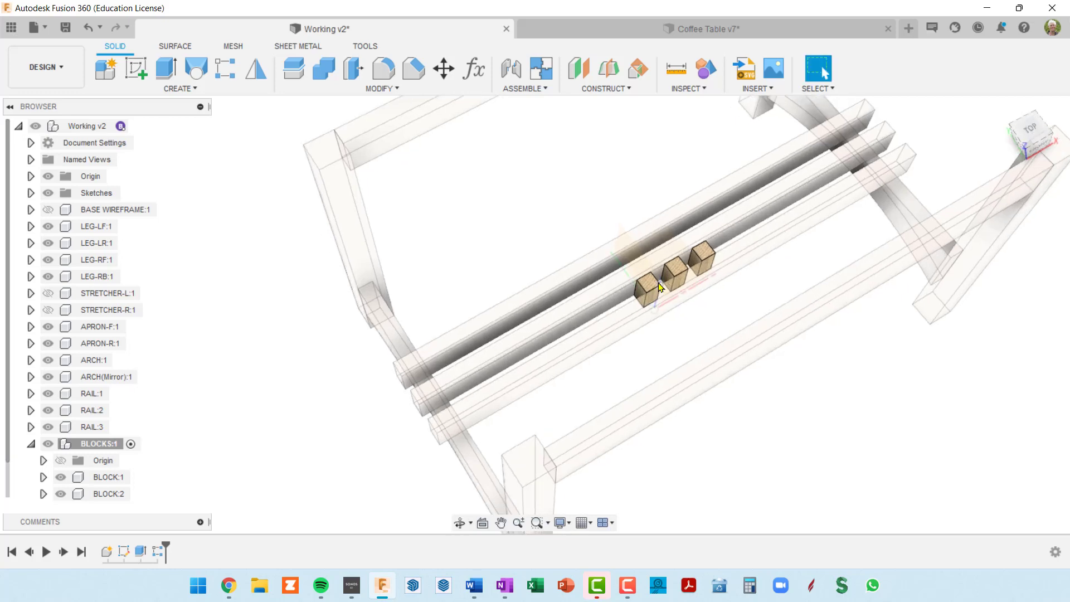
scroll(661, 283, "up", 2)
scroll(662, 287, "down", 2)
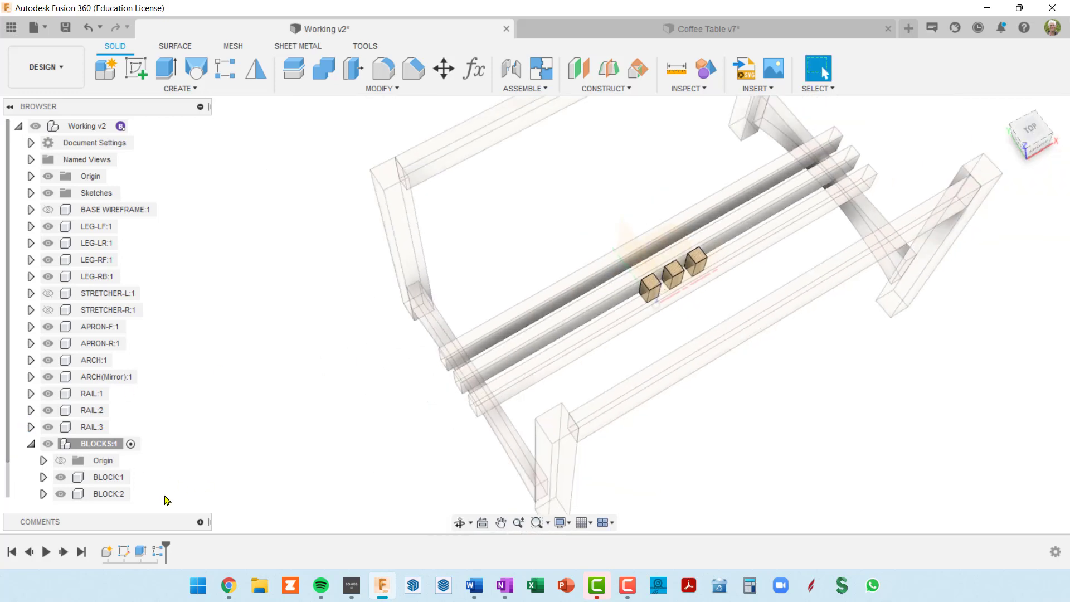
Step: Reopen the block pattern for editing and set its second-direction quantity to 2
right_click(157, 555)
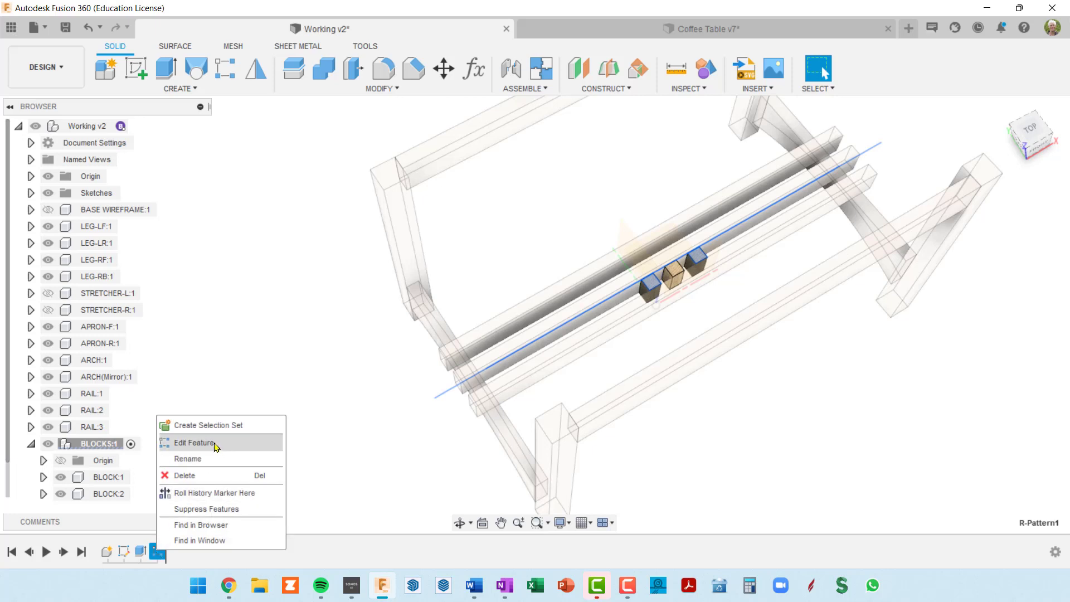
left_click(215, 444)
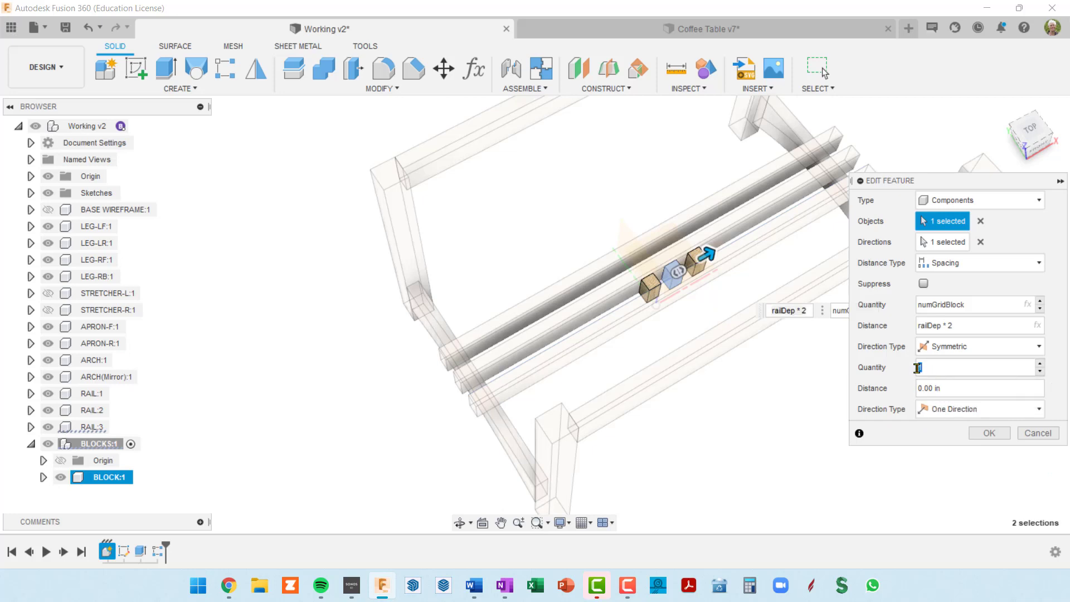
left_click(942, 369)
key("Tab")
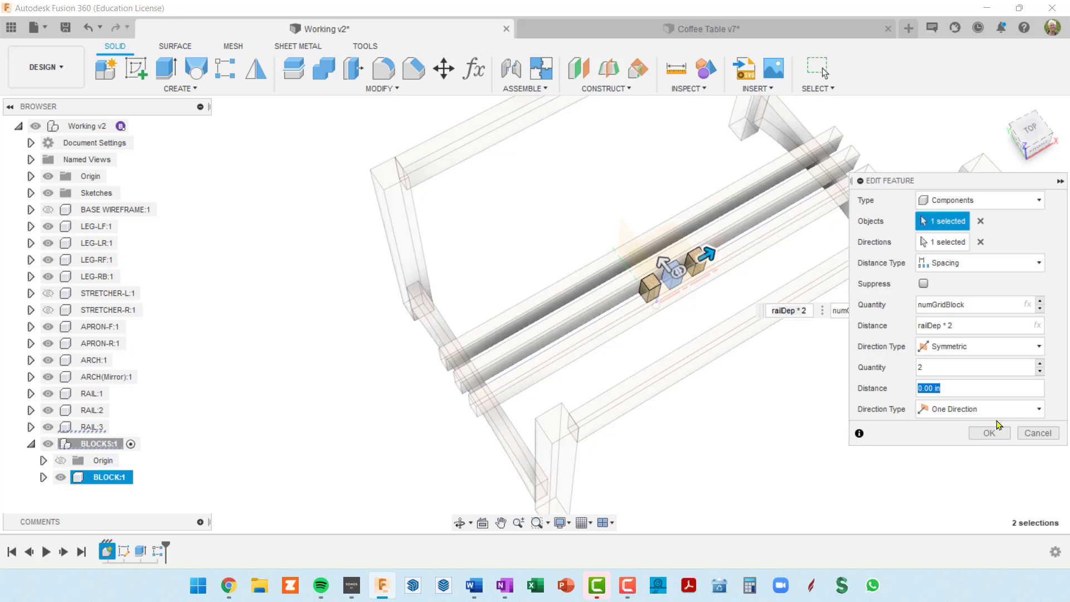
Step: Set the pattern's second-direction distance to railDep * 2, matching the first direction, and apply the edited pattern
left_click_drag(963, 326, 910, 326)
key("ctrl+c")
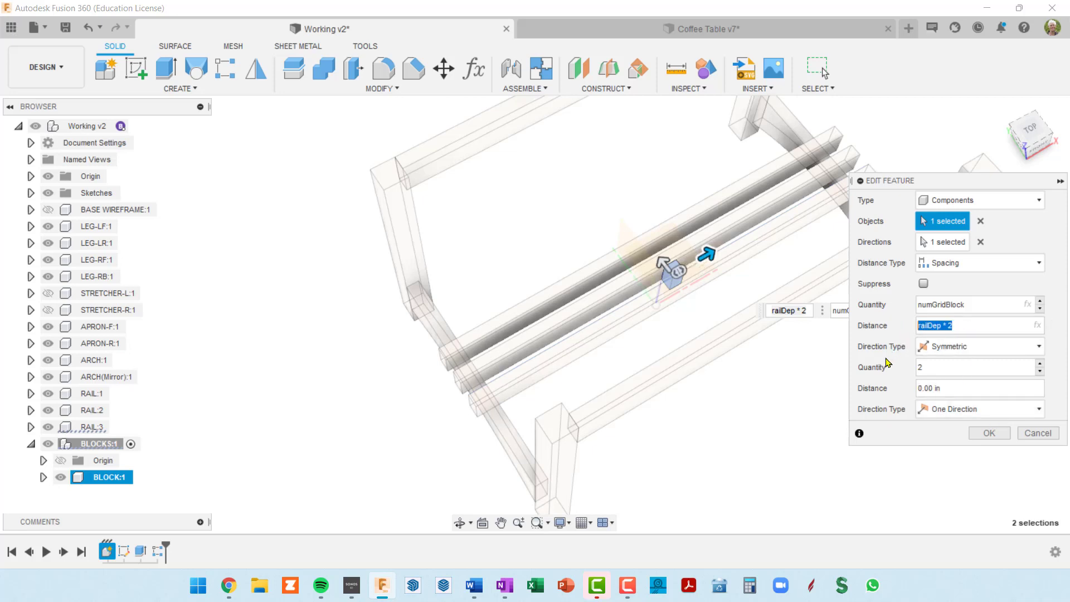
left_click(954, 388)
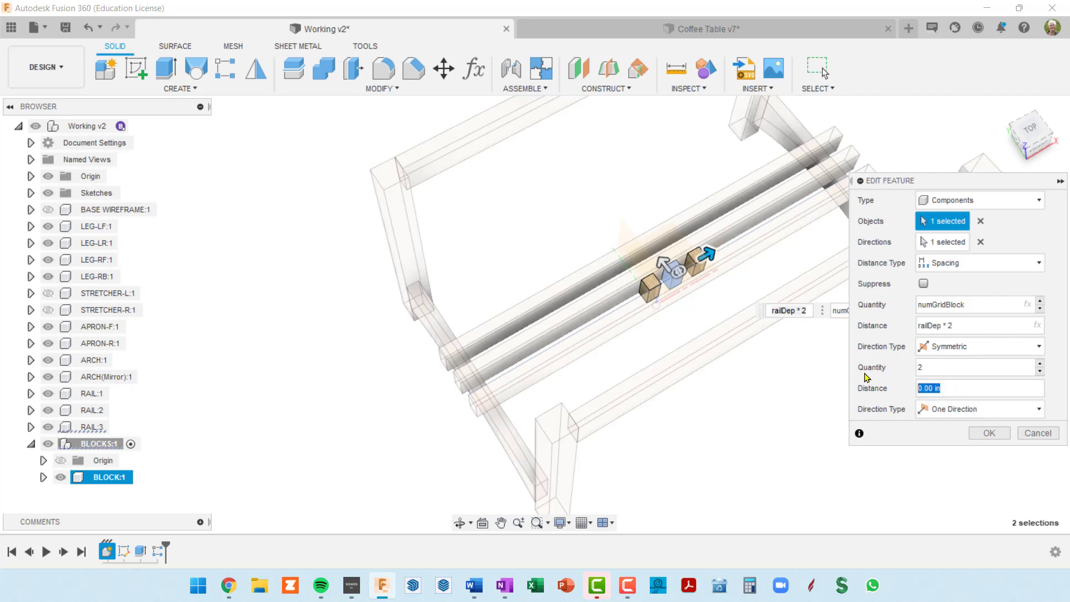
key("ctrl+v")
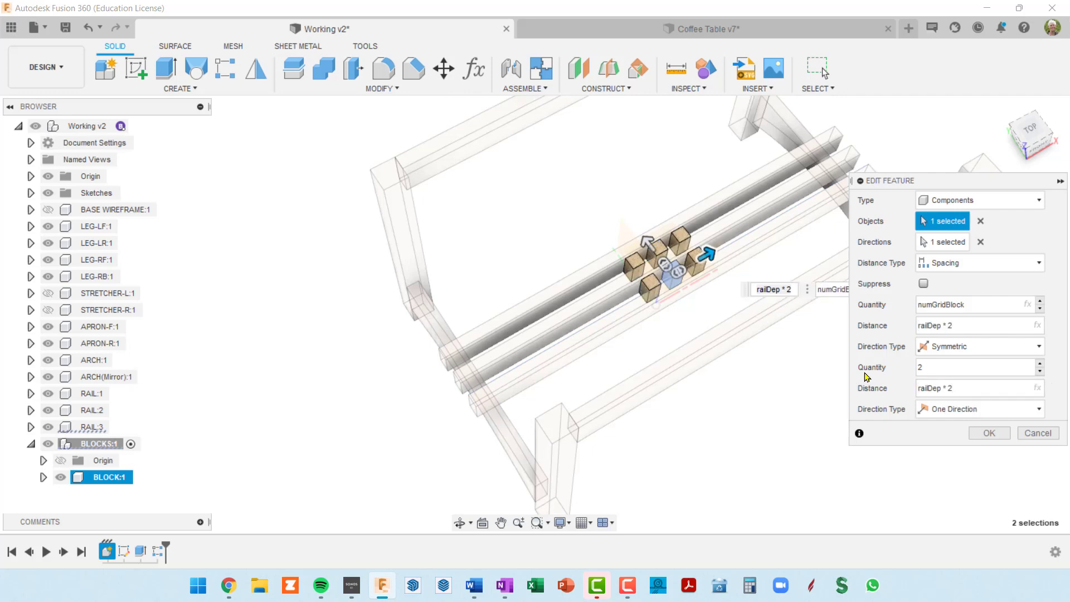
scroll(663, 272, "up", 10)
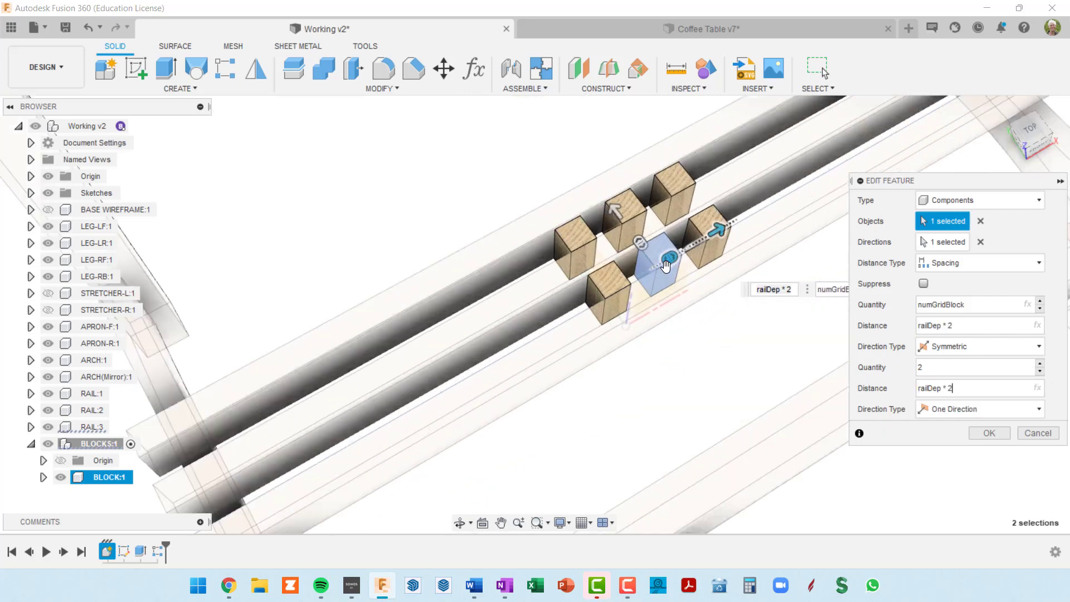
scroll(664, 272, "down", 4)
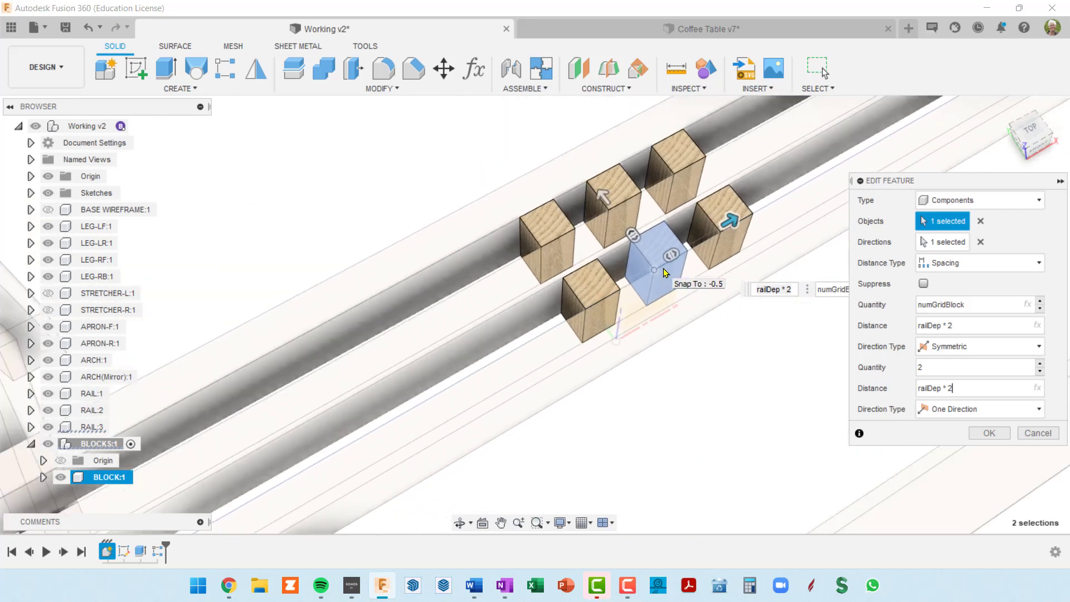
scroll(664, 272, "down", 2)
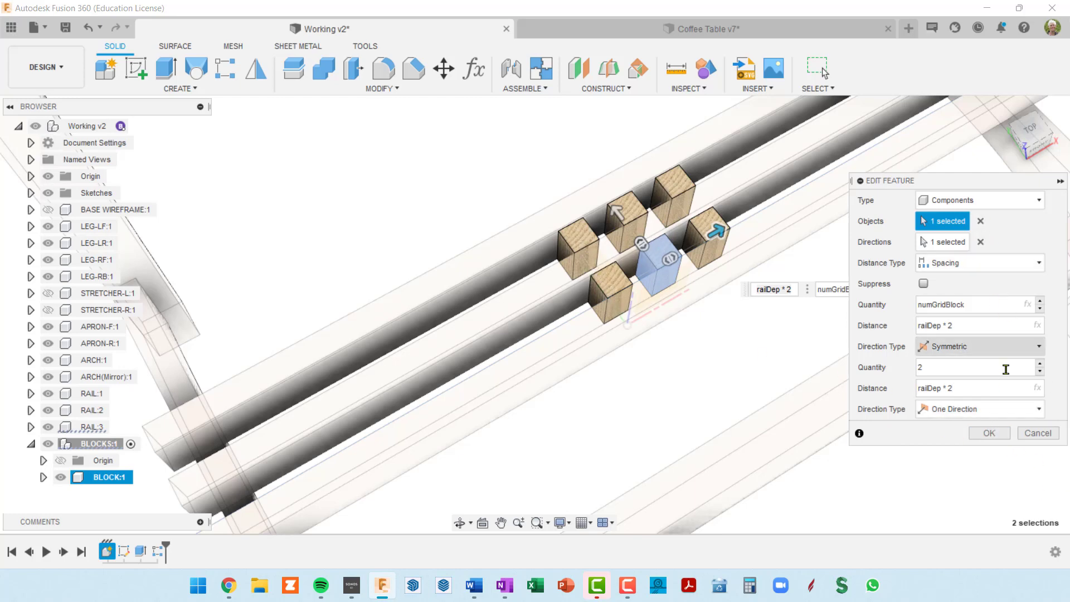
left_click(989, 434)
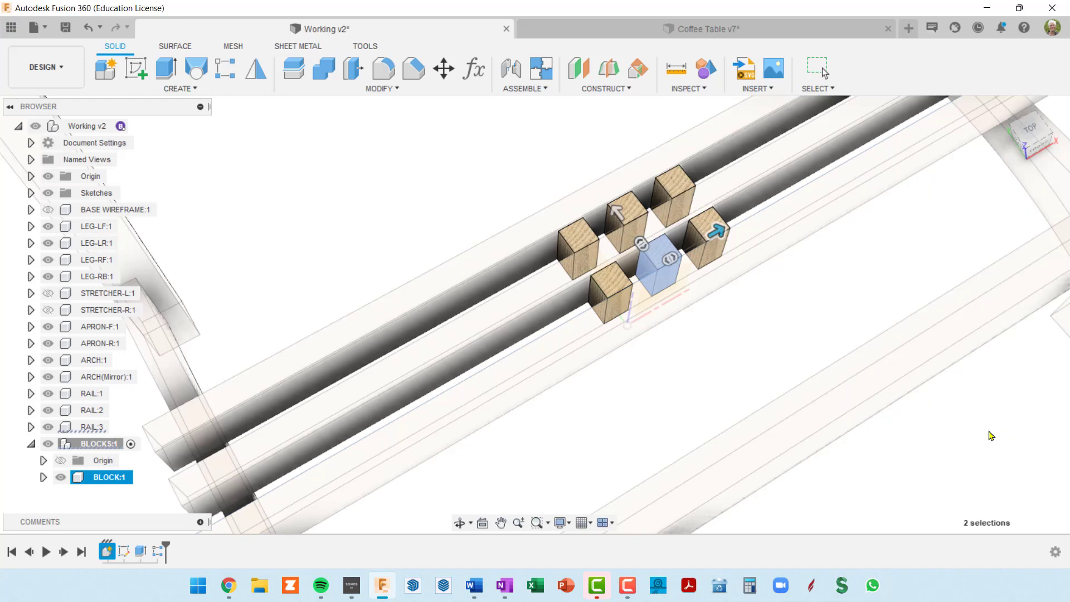
Step: Collapse the BLOCKS component and switch its visibility off and on to check the grouped blocks
scroll(744, 344, "up", 3)
scroll(743, 343, "down", 4)
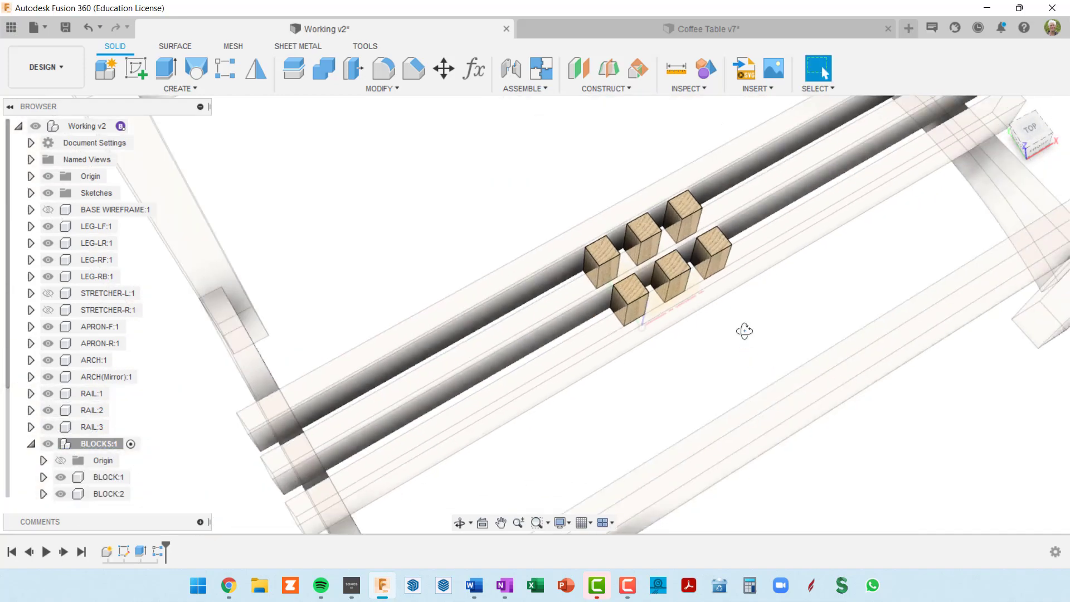
middle_click_drag(744, 331, 685, 313, "shift")
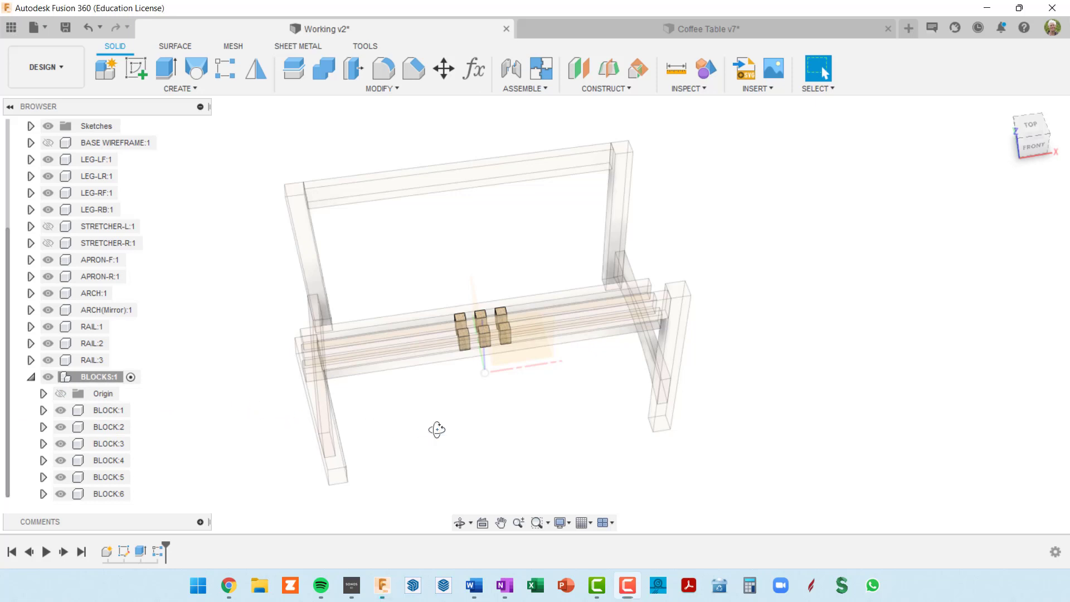
middle_click_drag(437, 430, 473, 418, "shift")
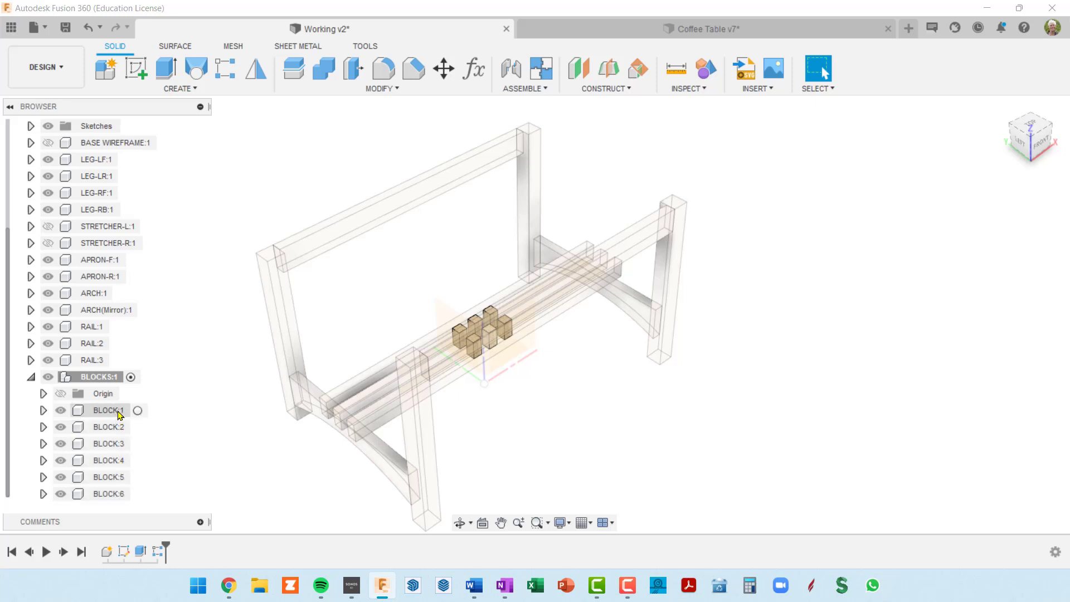
left_click(30, 377)
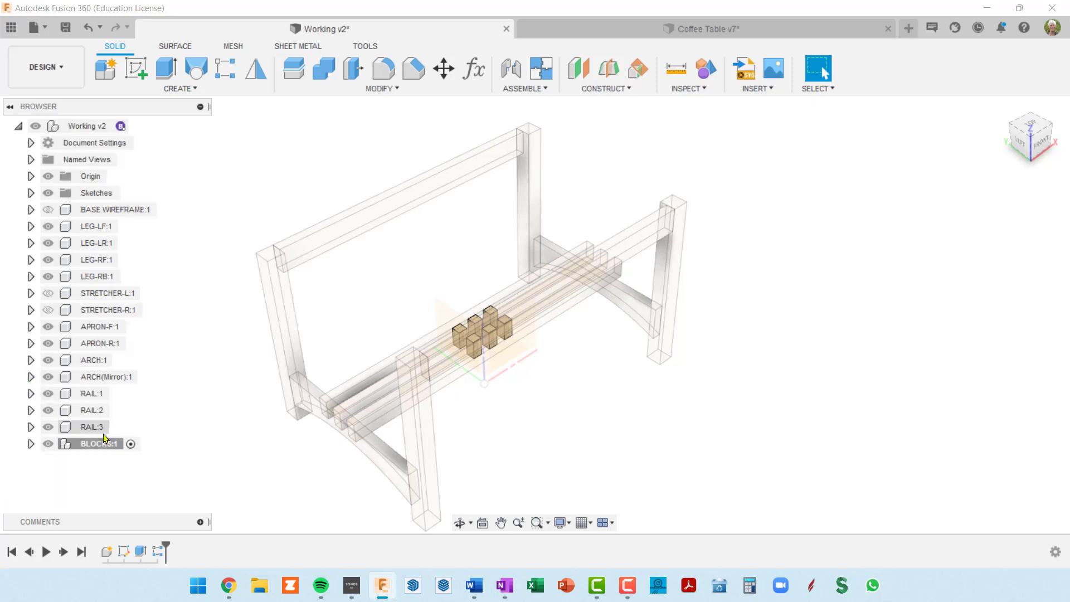
left_click(49, 448)
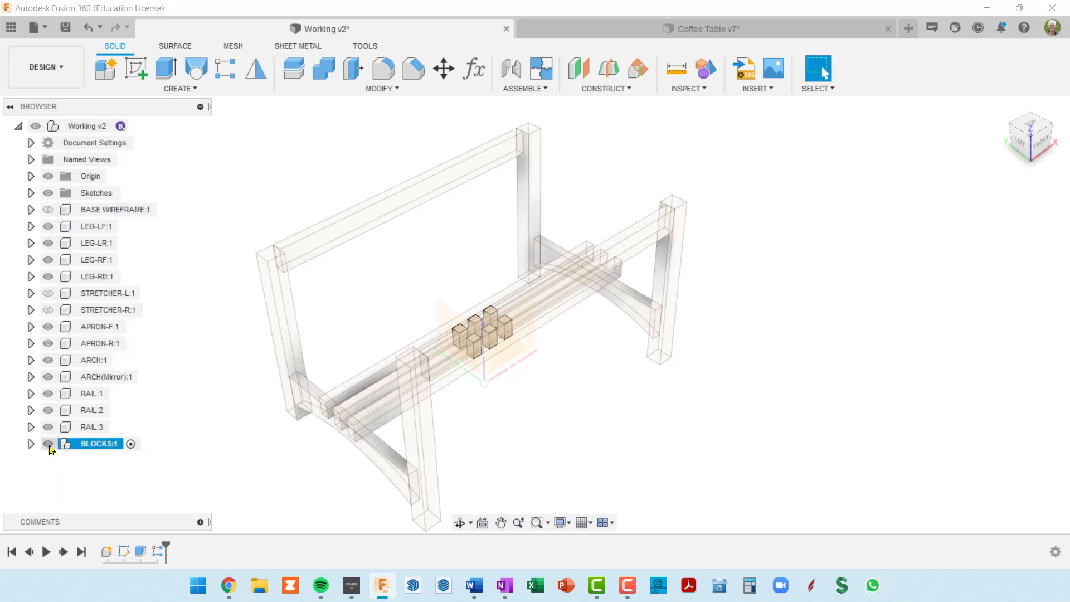
left_click(48, 444)
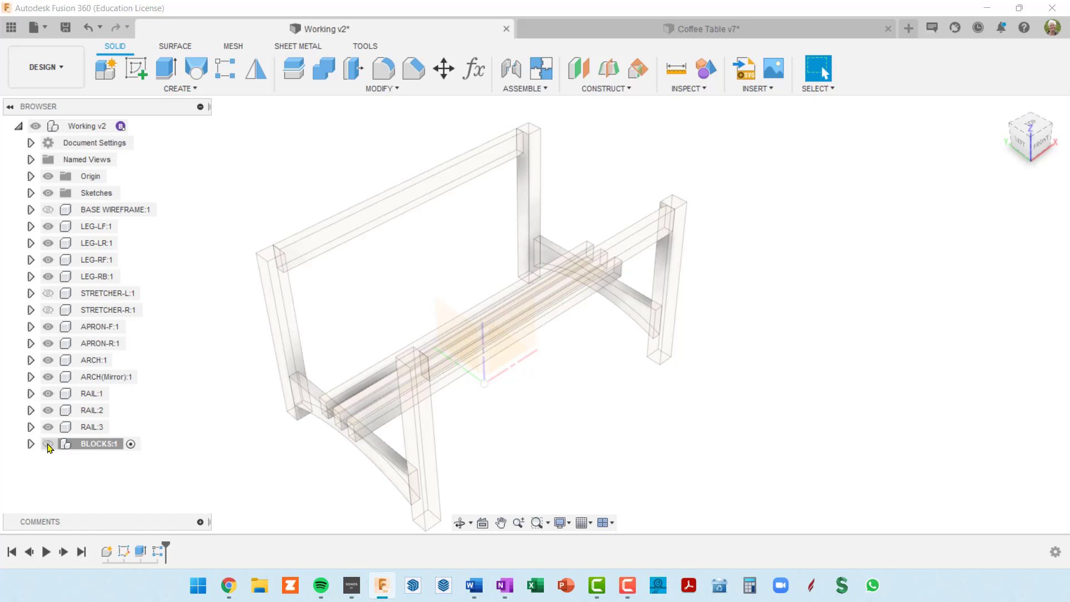
left_click(48, 444)
left_click(48, 445)
left_click(49, 444)
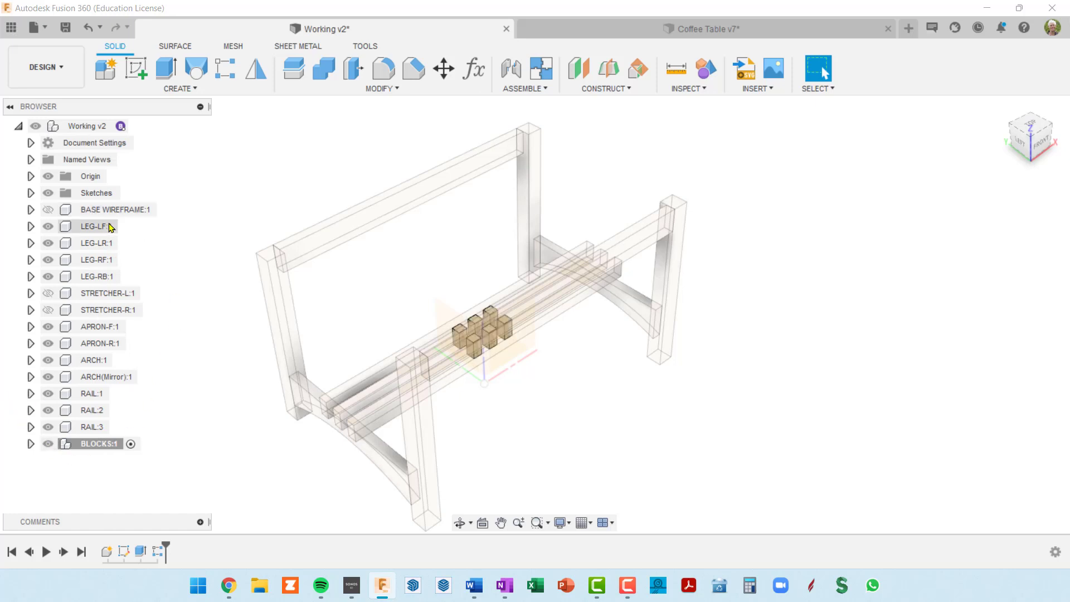
Step: Examine how the two rows of blocks fit between the lower rails, up close and across the whole frame
middle_click_drag(493, 412, 554, 419, "shift")
scroll(498, 329, "up", 10)
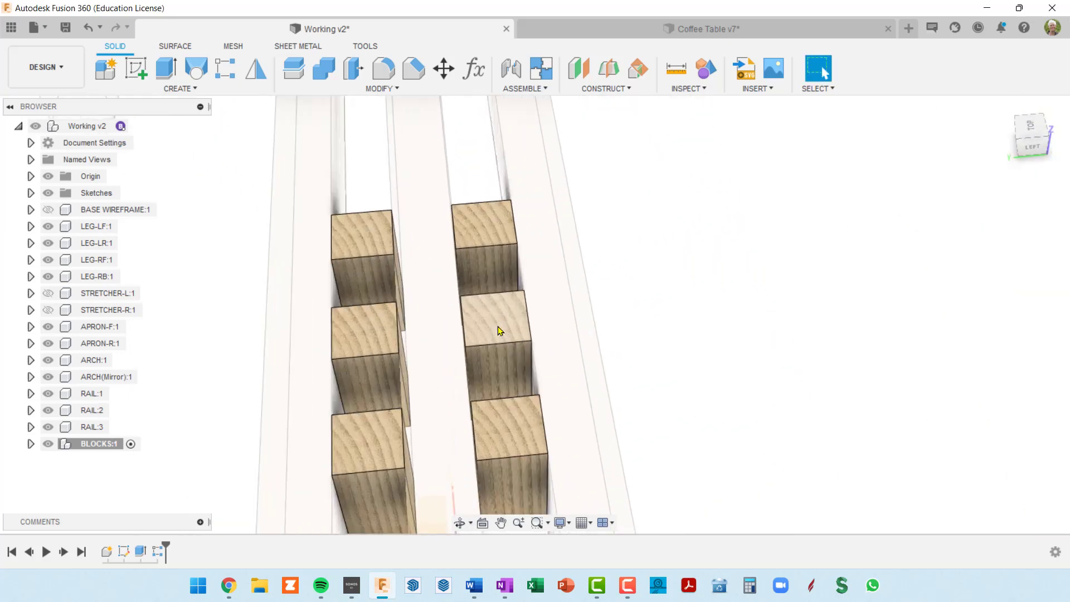
scroll(498, 330, "down", 8)
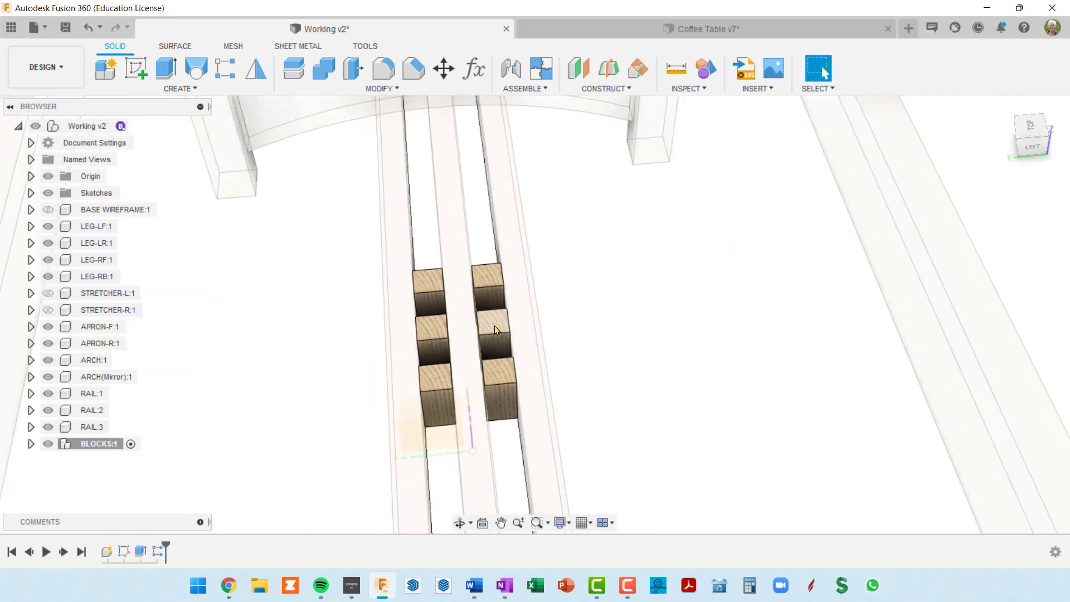
middle_click_drag(494, 326, 421, 296, "shift")
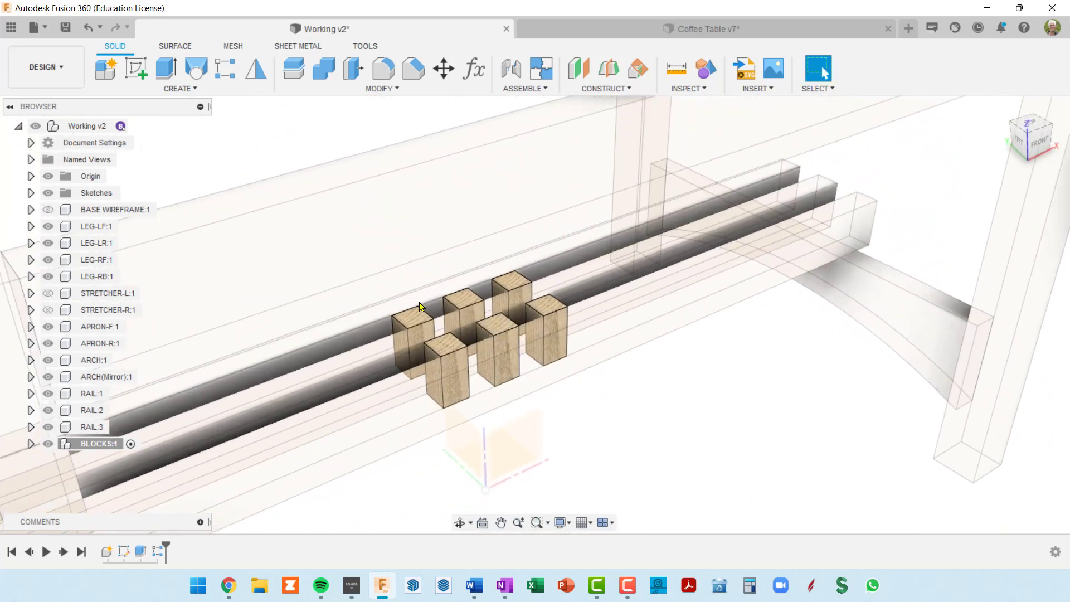
scroll(537, 366, "down", 5)
middle_click_drag(564, 378, 545, 375, "shift")
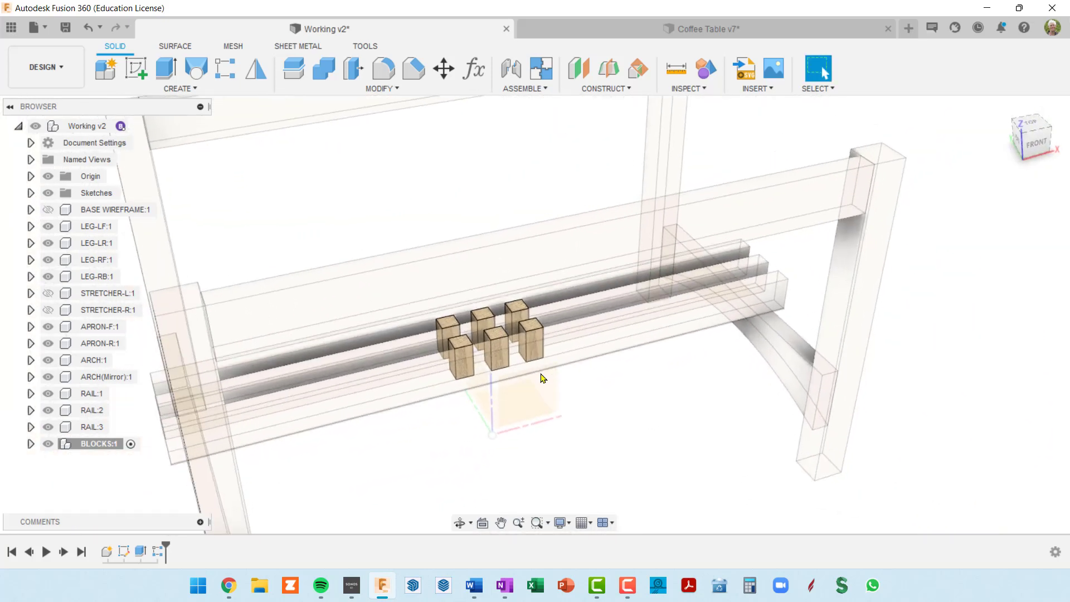
scroll(621, 371, "down", 5)
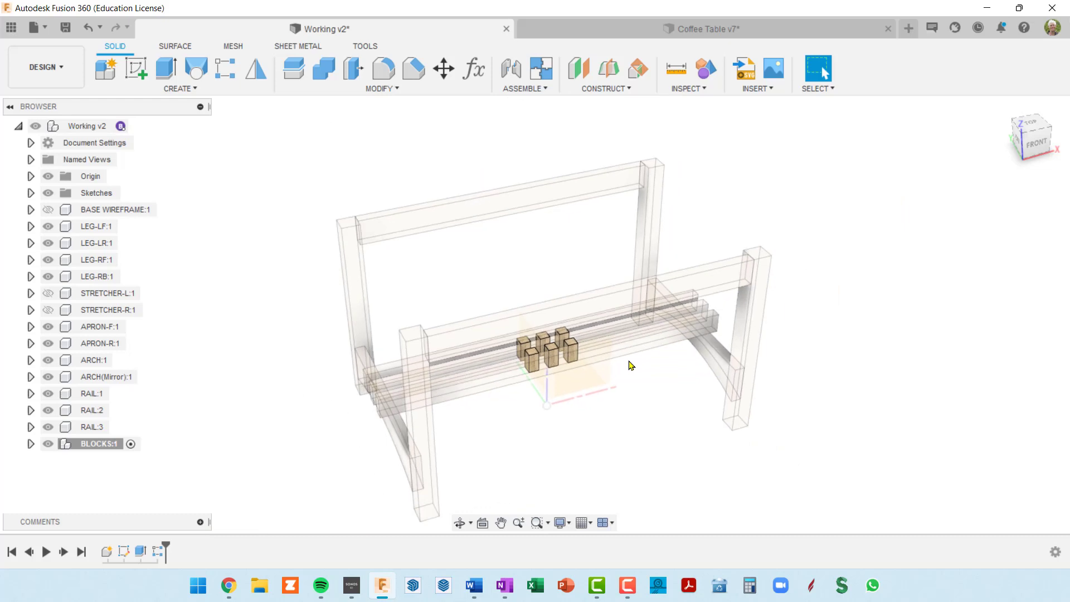
middle_click_drag(630, 366, 609, 372, "shift")
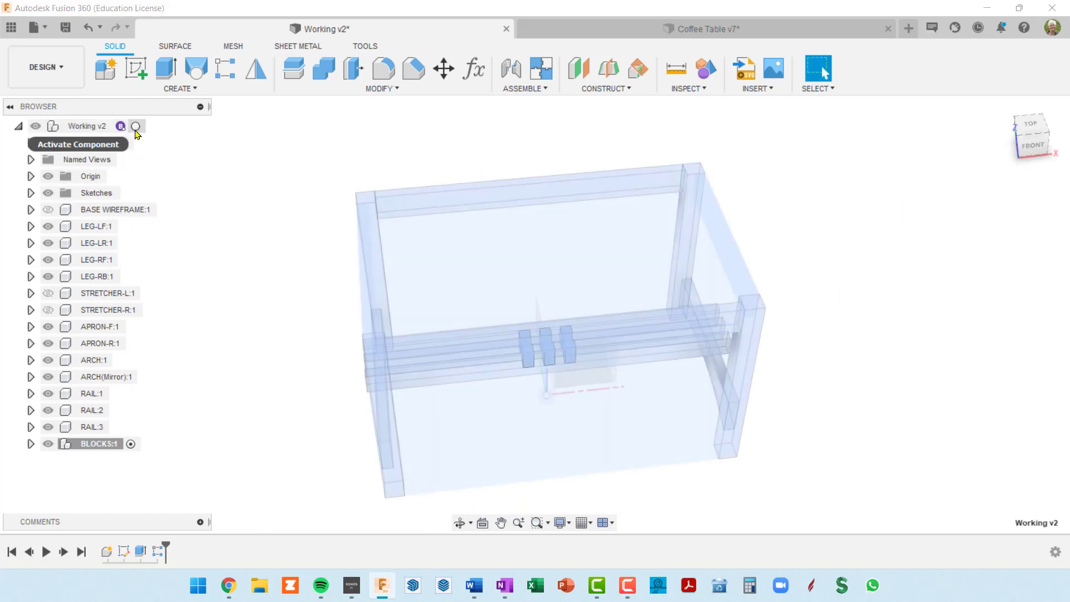
Step: Activate the root component Working v2 and create a new internal component named TOP in it
left_click(136, 126)
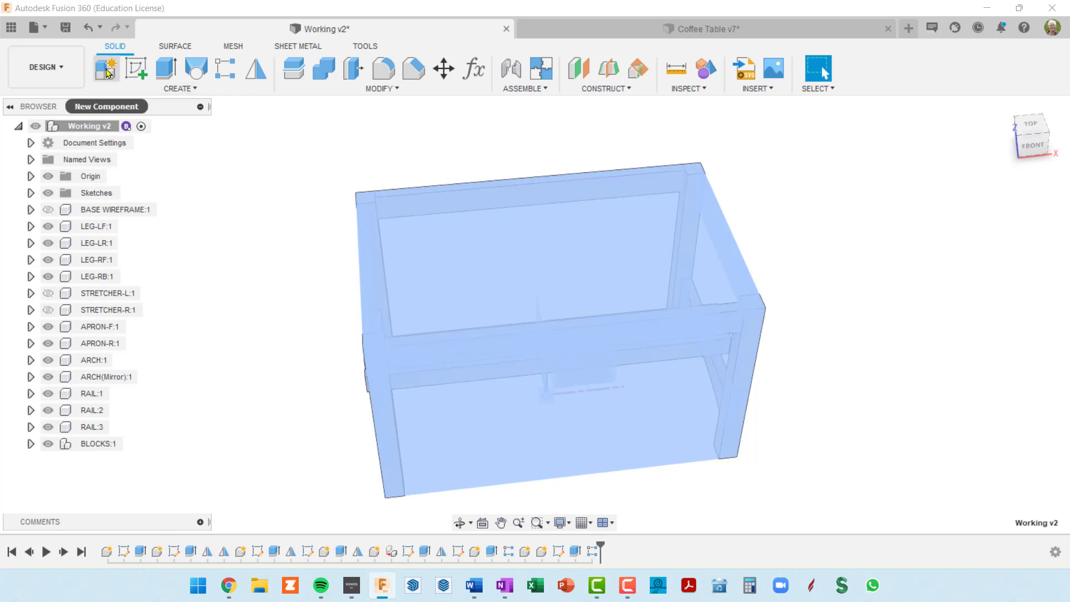
left_click(106, 70)
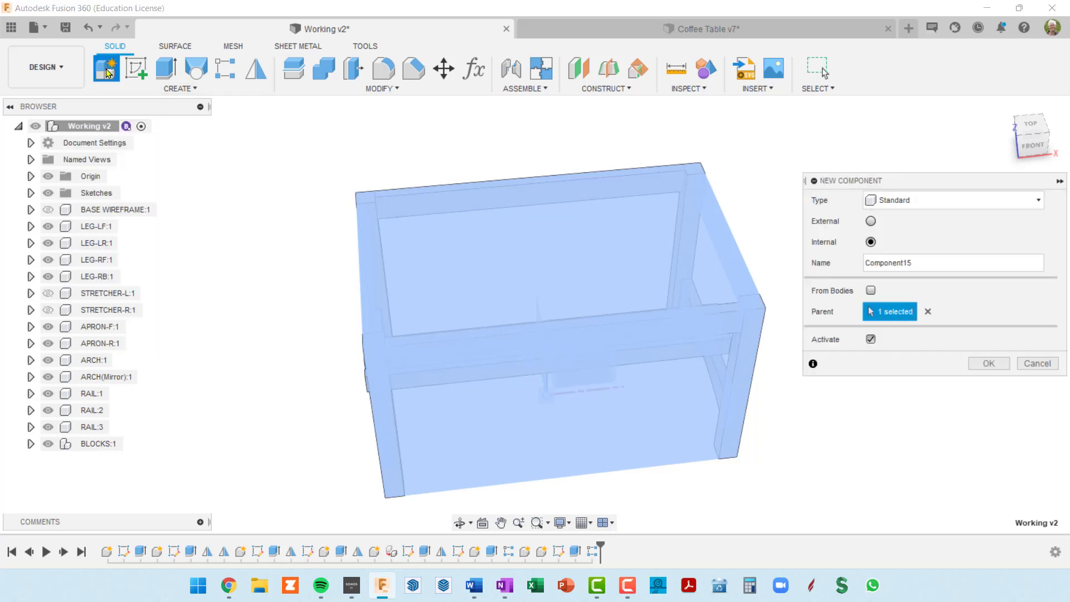
double_click(912, 266)
key("BackSpace")
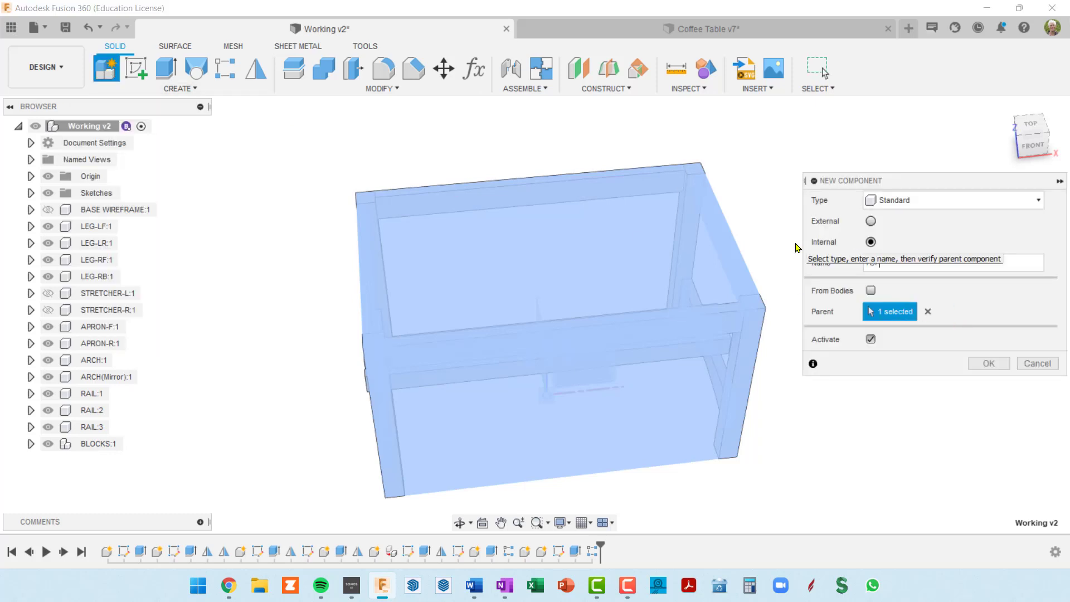
type("TOP")
key("Return")
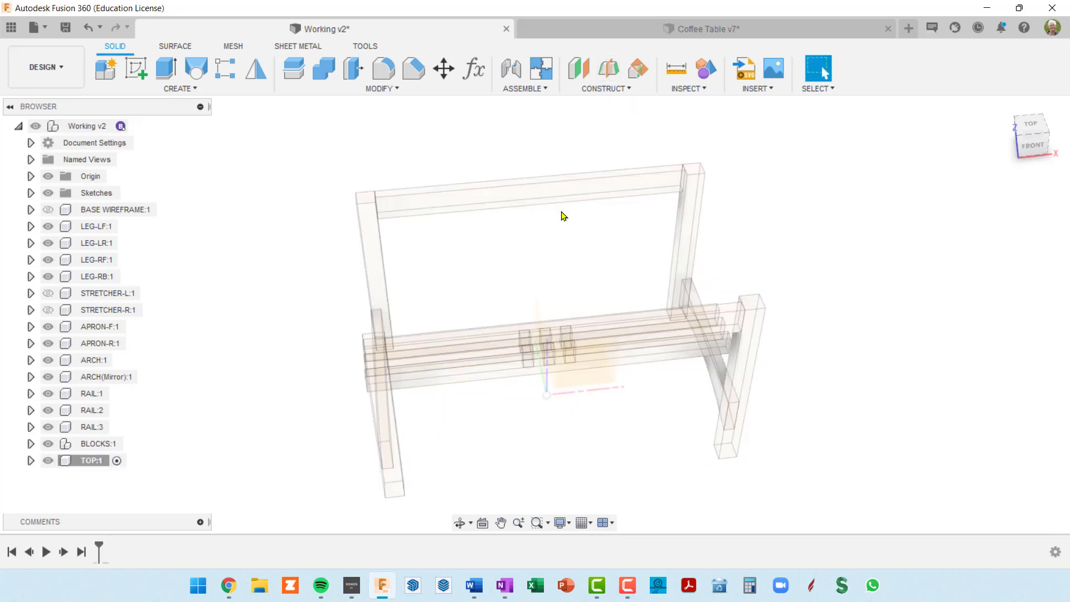
Step: Start a sketch for TOP on the upper end face of the left front leg
scroll(641, 266, "down", 2)
scroll(686, 268, "up", 2)
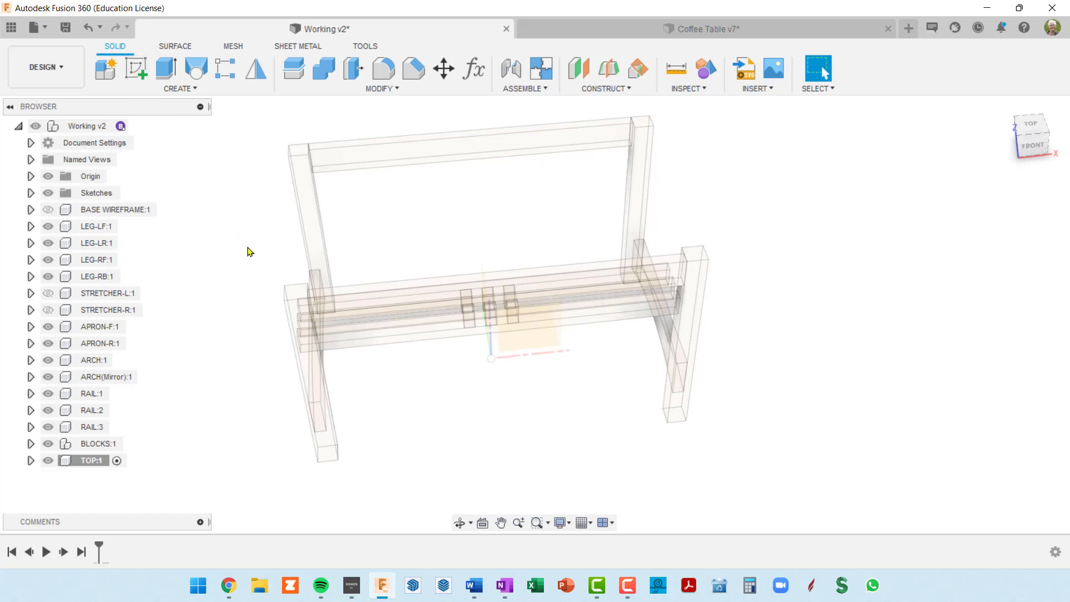
left_click(295, 294)
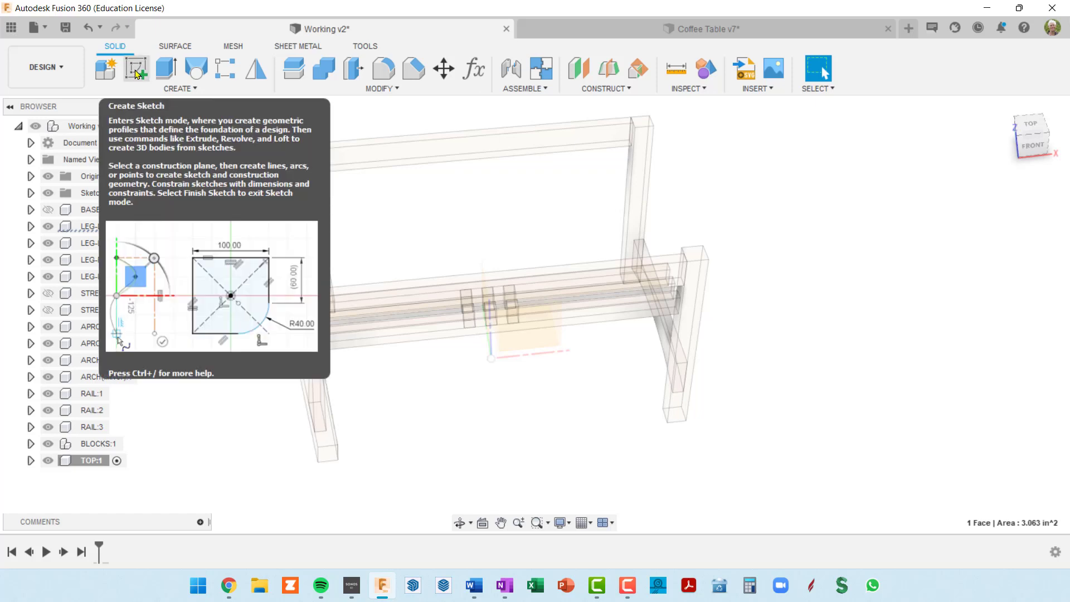
left_click(137, 69)
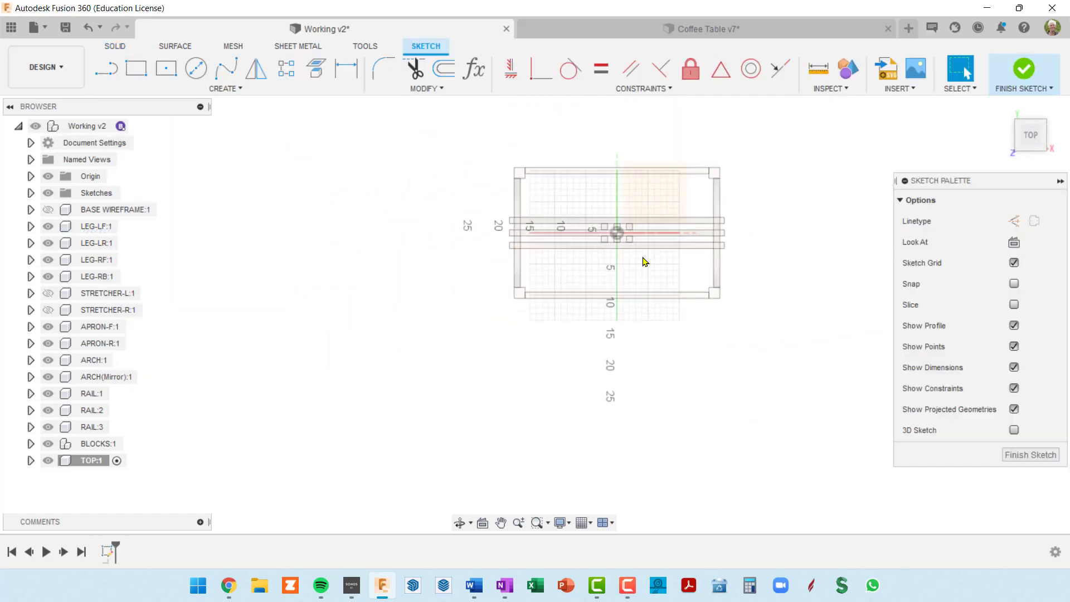
scroll(645, 262, "up", 1)
middle_click_drag(646, 262, 410, 260)
middle_click_drag(527, 232, 579, 229)
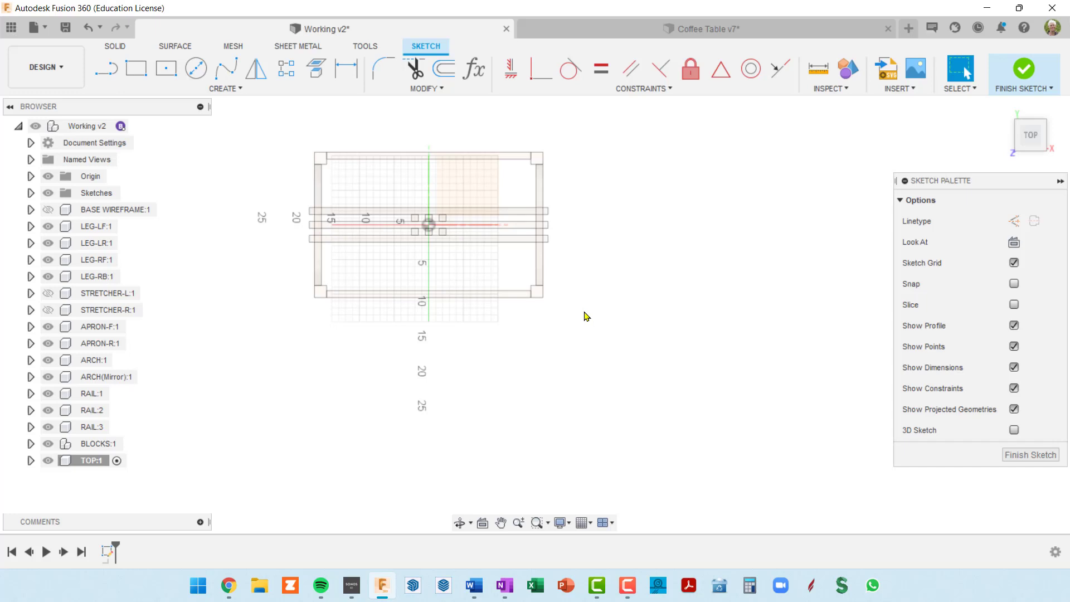
Step: Add a user parameter named topDepth in inches with the expression 1
key("shift+p")
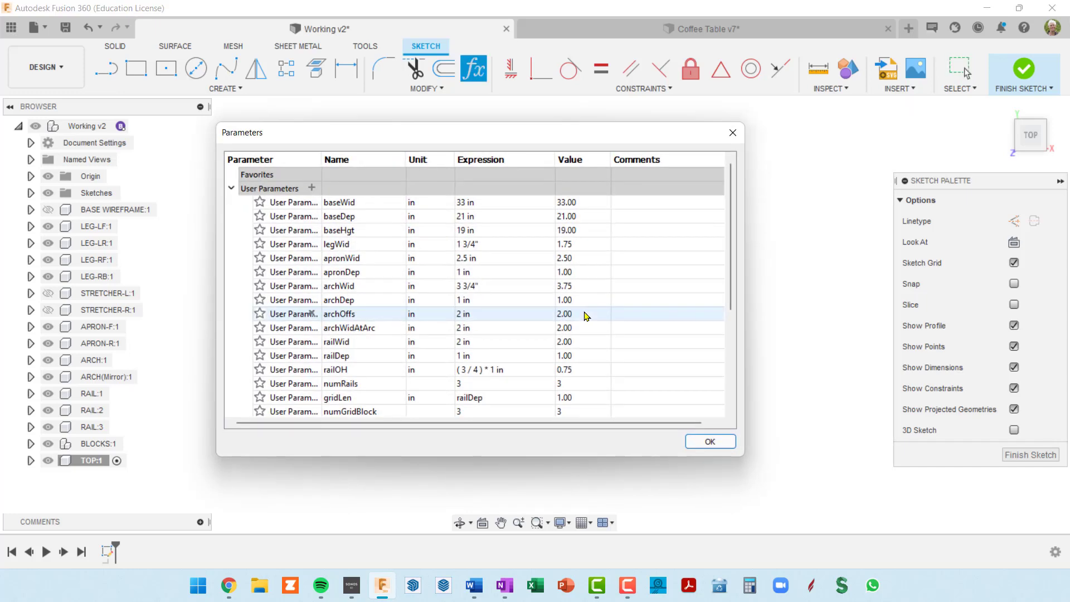
left_click(314, 188)
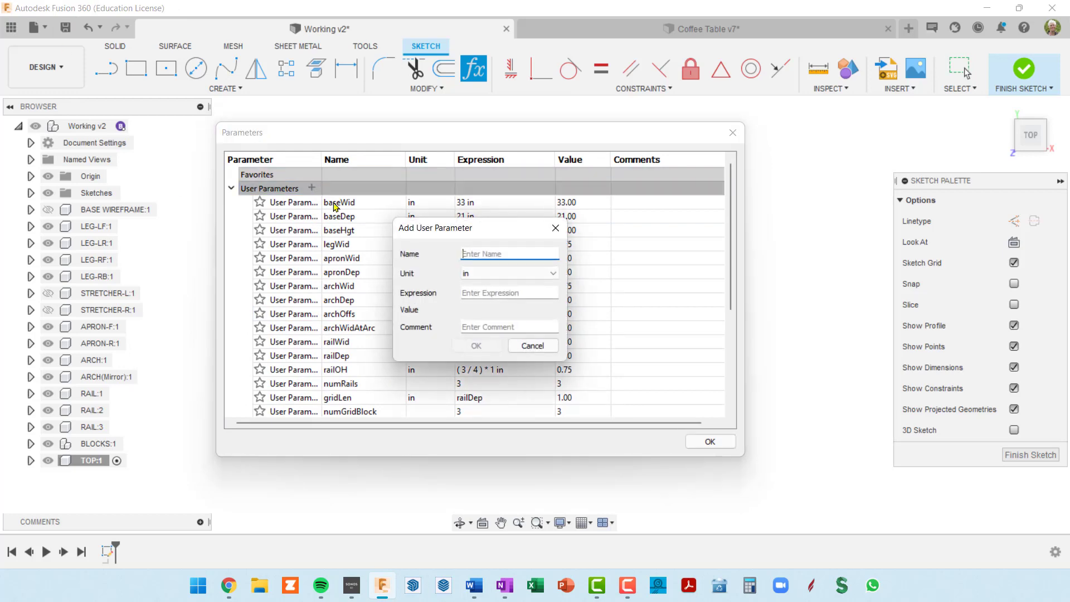
type("top")
key("Tab")
key("Tab")
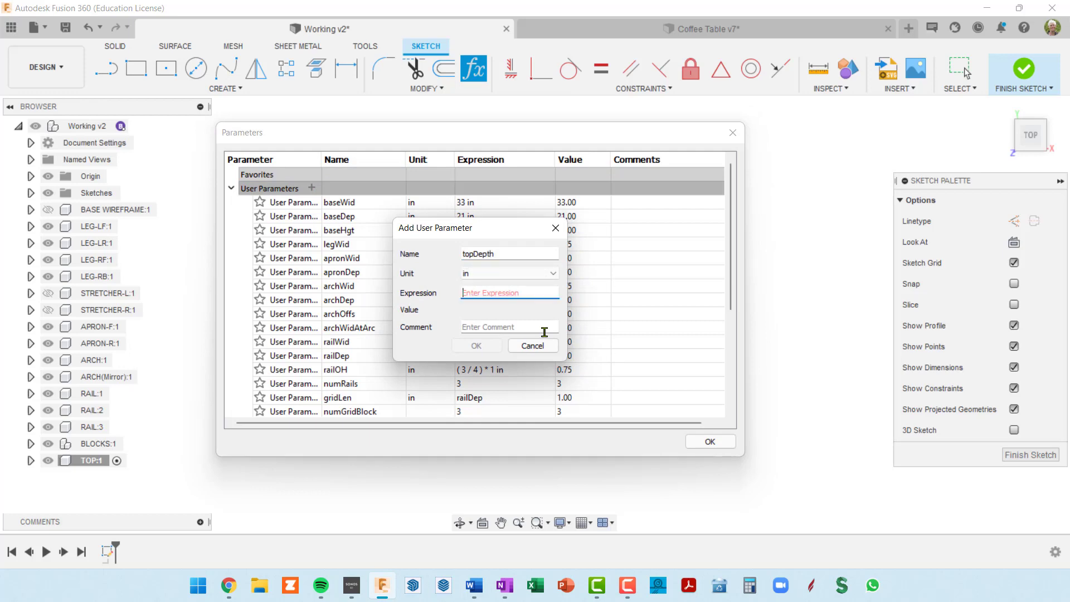
type("1")
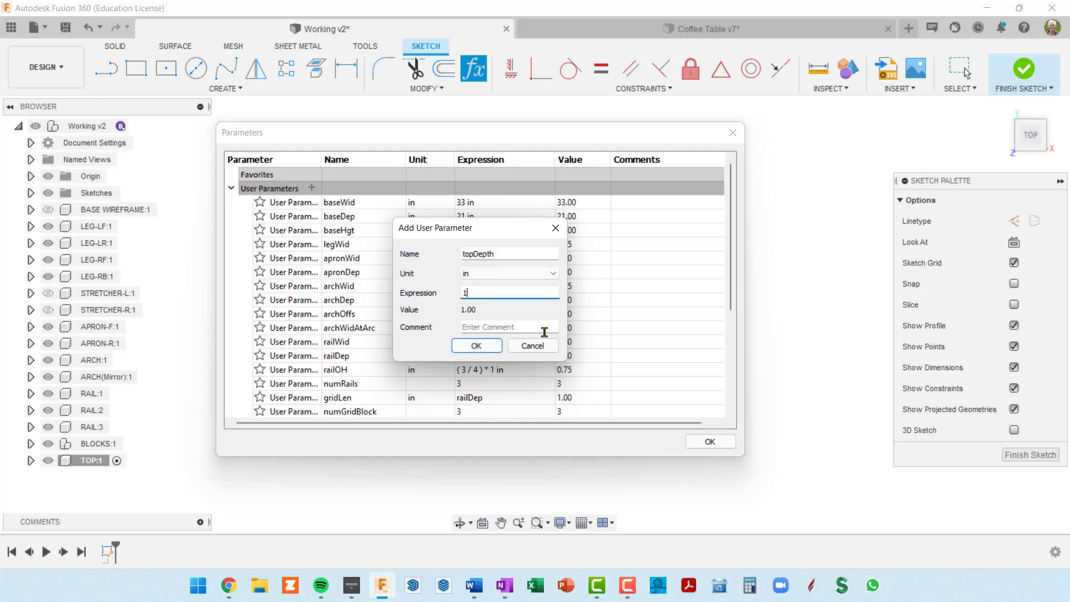
left_click(495, 347)
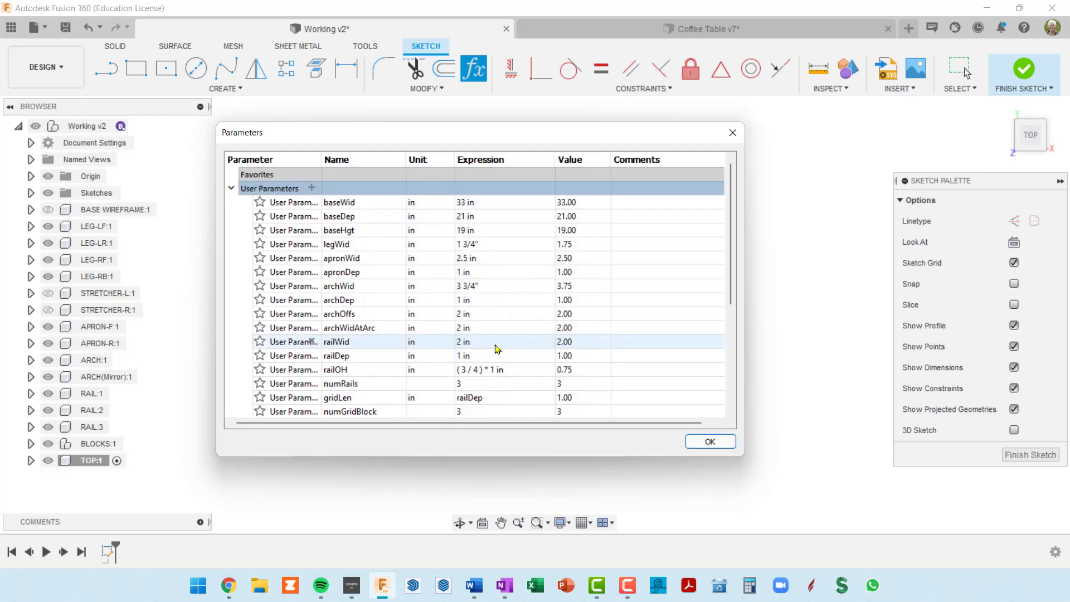
Step: Add a user parameter named topLenOH in inches with the expression 3.5
left_click(311, 187)
type("topLenOH")
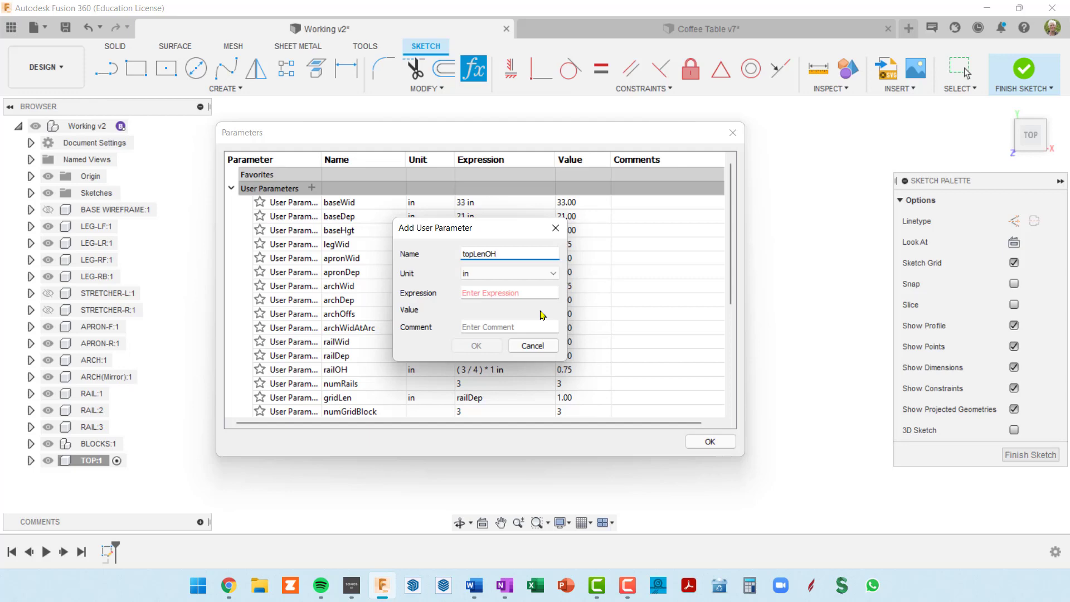
key("Tab")
key("Tab")
type("3.")
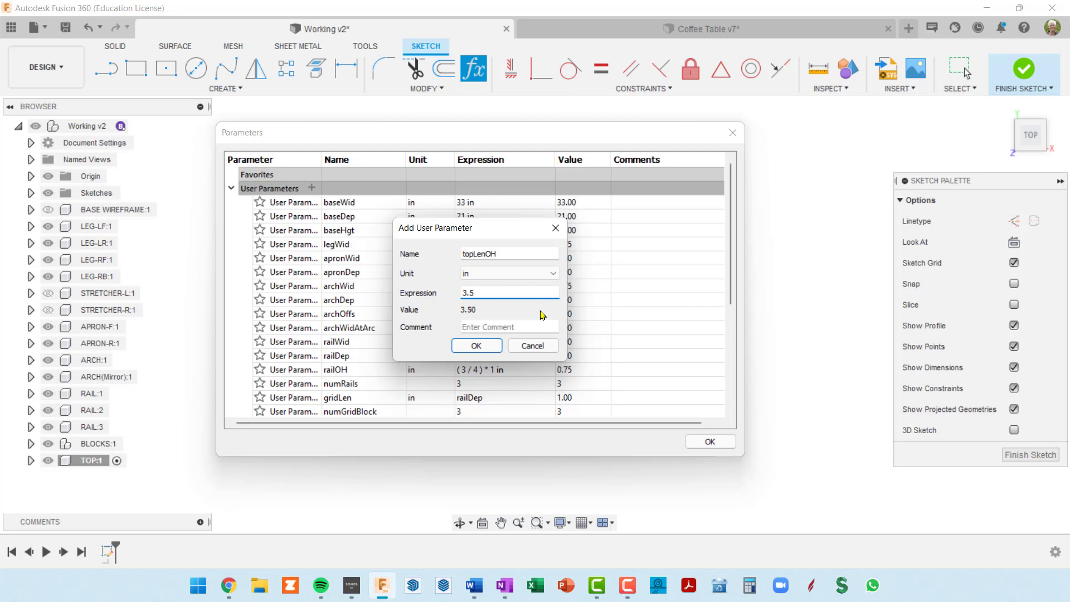
left_click(477, 346)
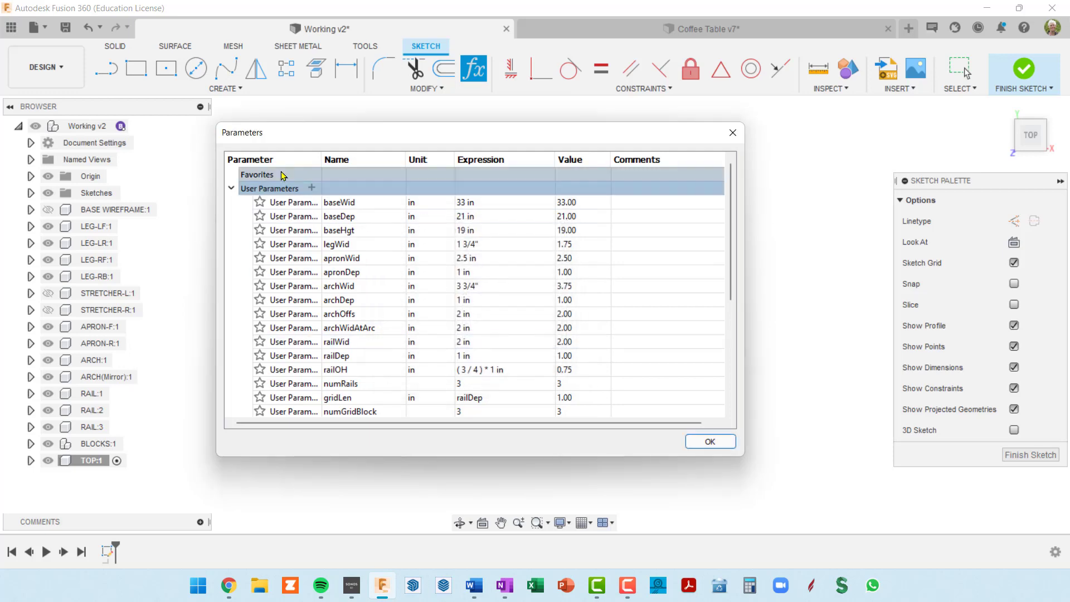
Step: Add a user parameter named topWidOH in inches with the expression 2
left_click(313, 187)
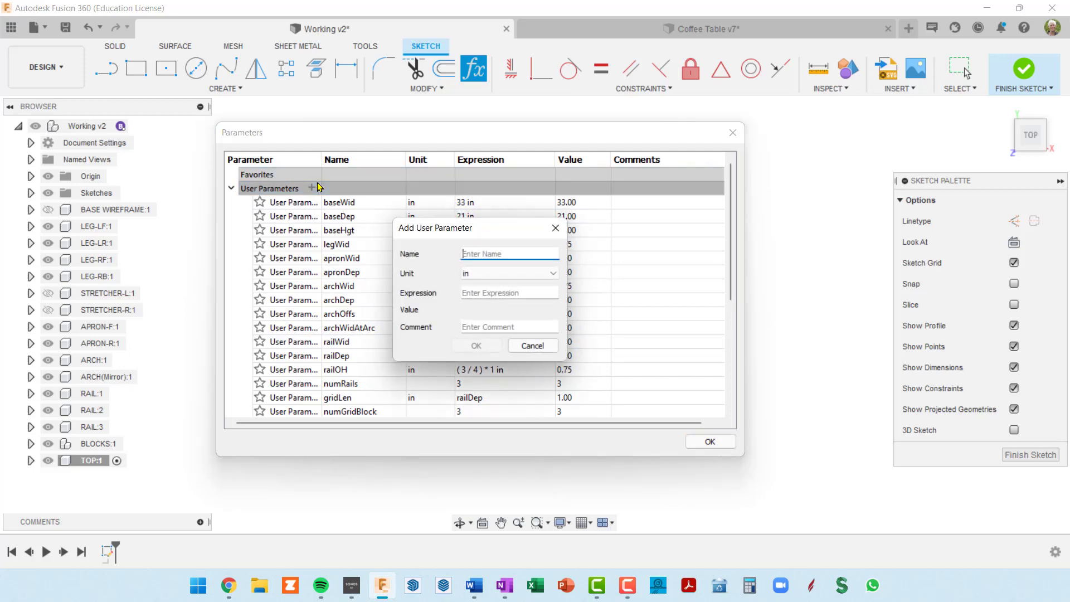
type("topWidOH")
key("Tab")
key("Tab")
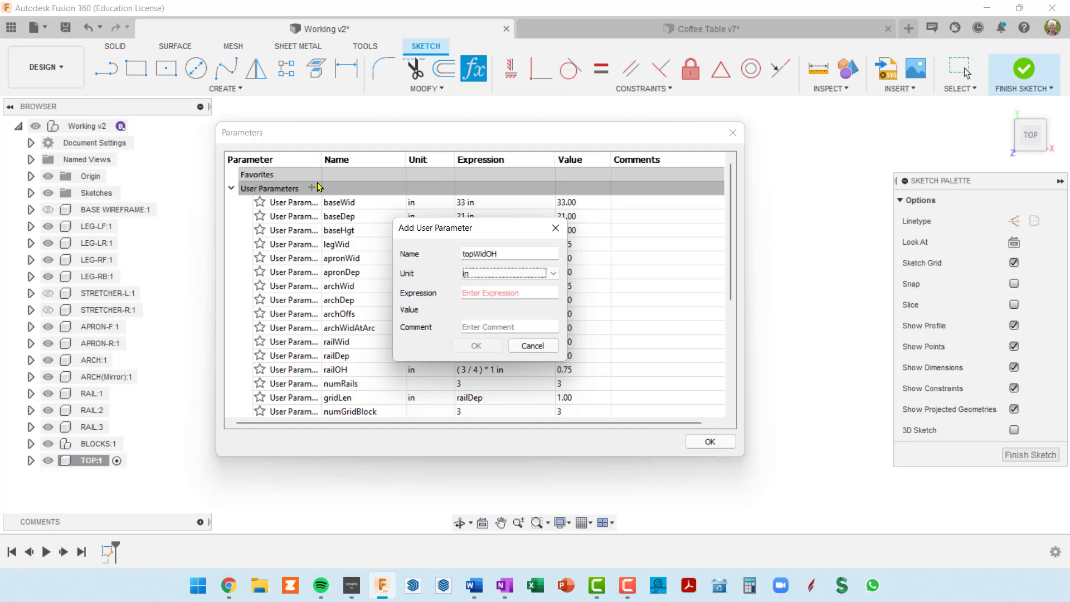
type("2")
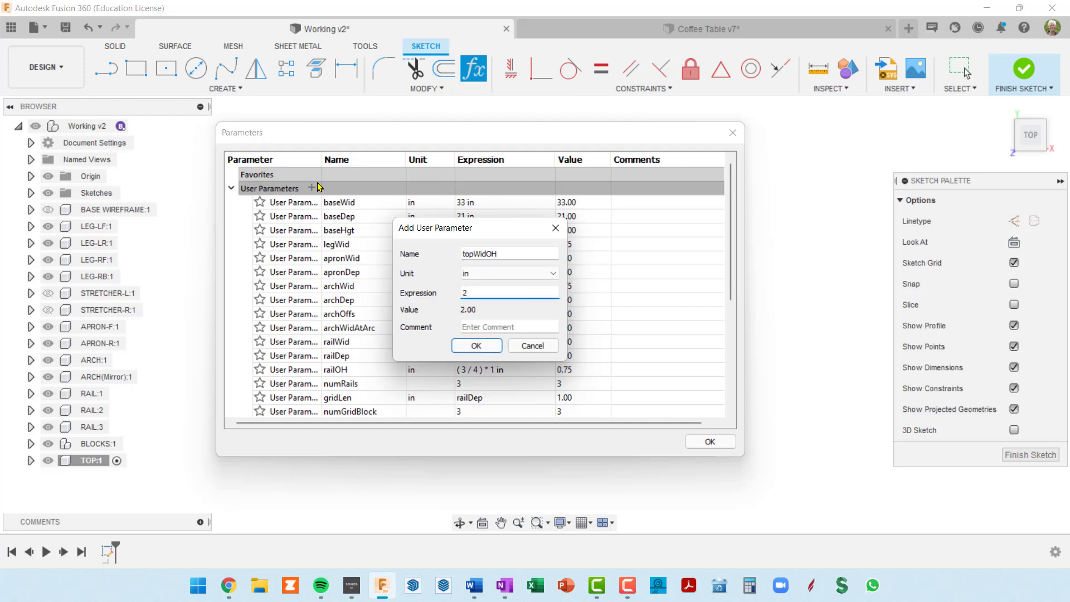
key("Return")
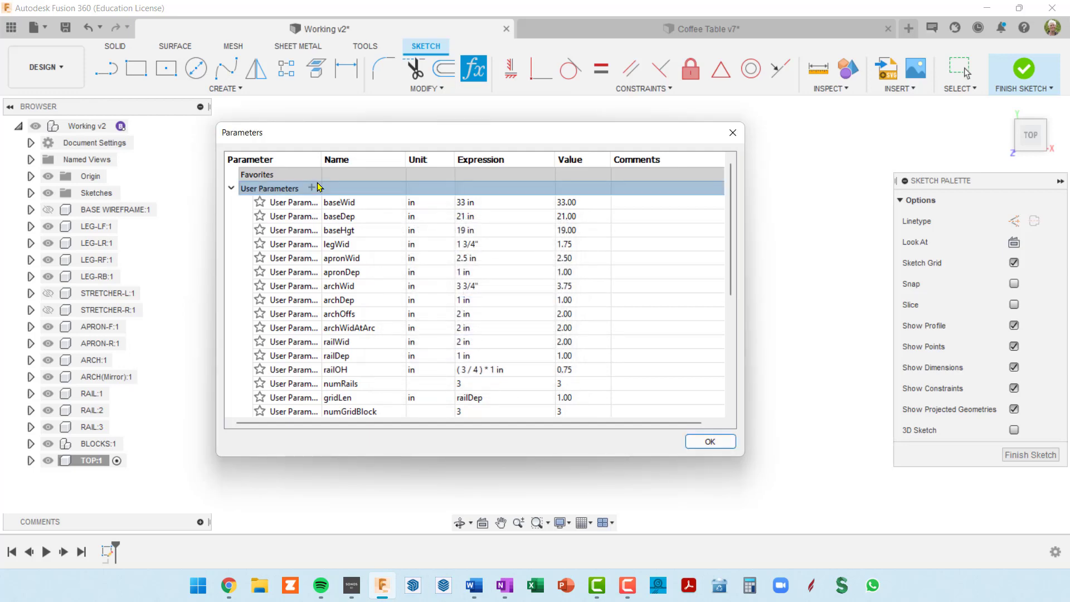
Step: Add a user parameter named breadboardWid in inches with the expression 3 and close the parameter list
left_click(312, 189)
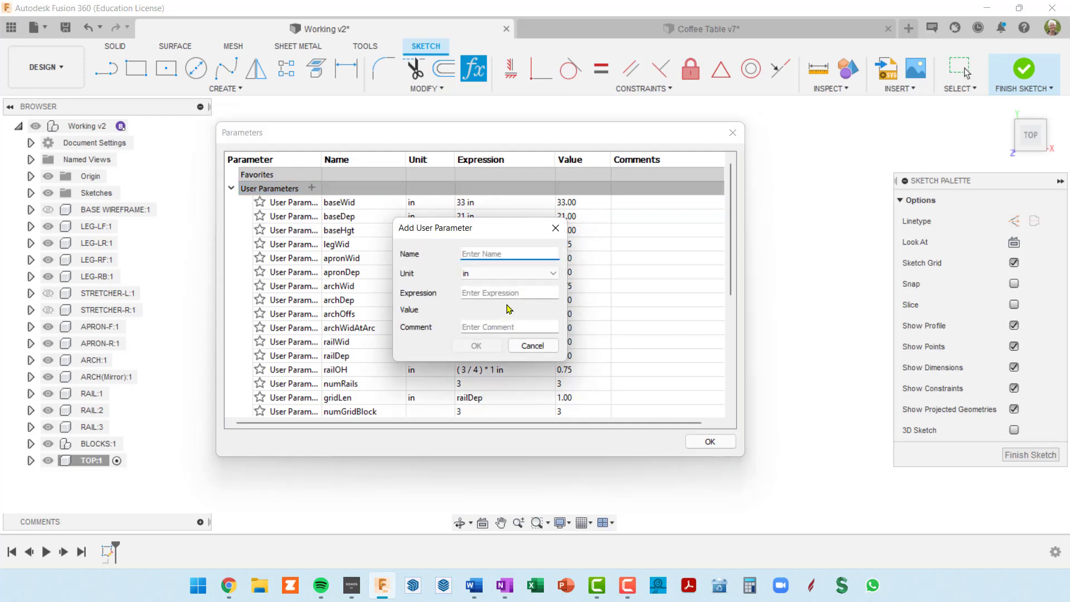
type("breadboardWid")
key("Tab")
key("Tab")
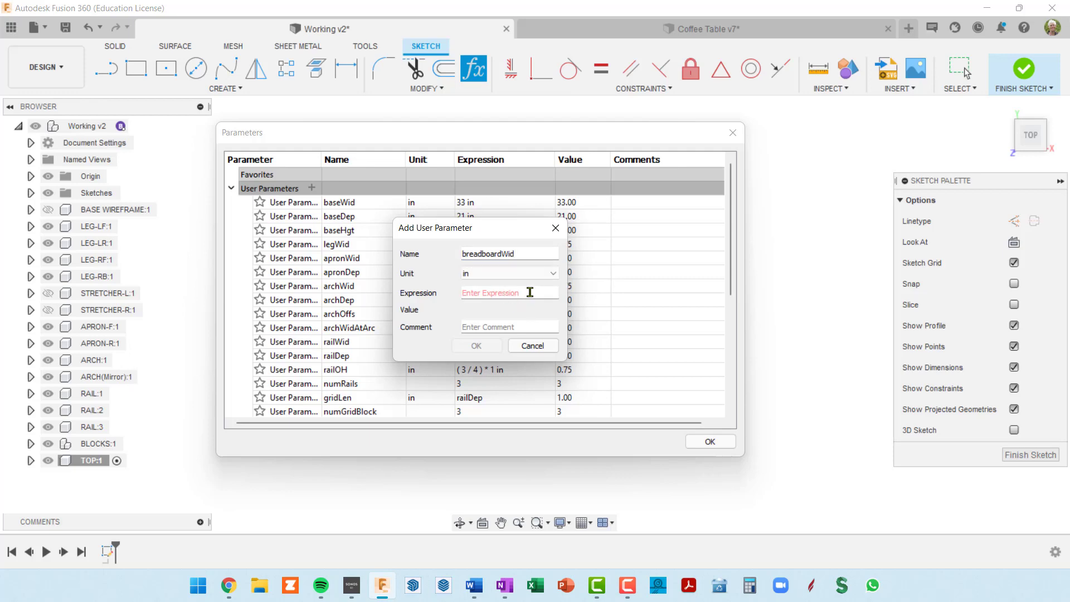
type("3")
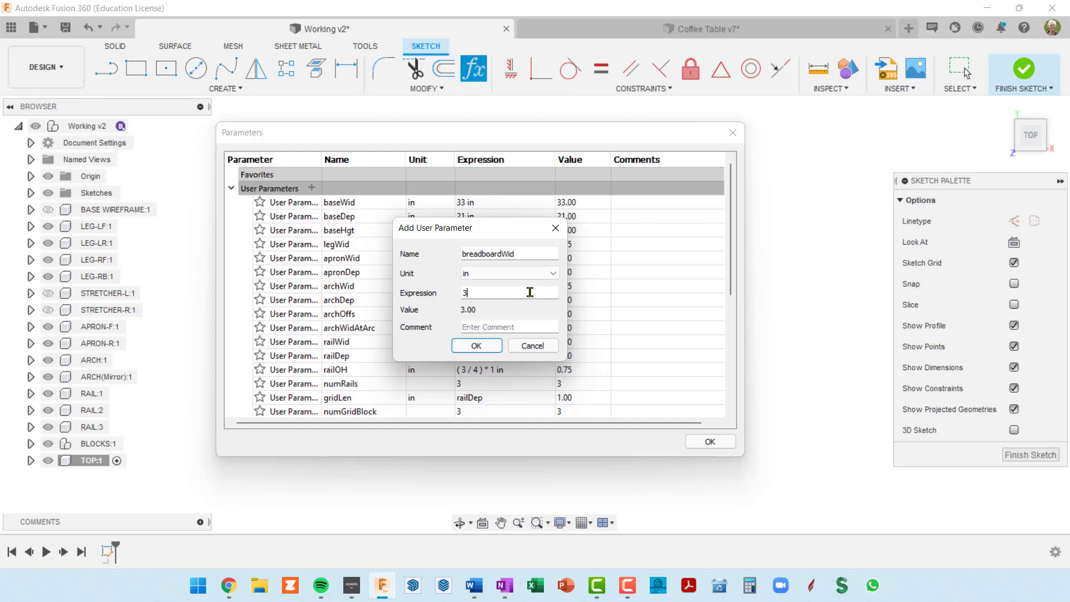
left_click(490, 346)
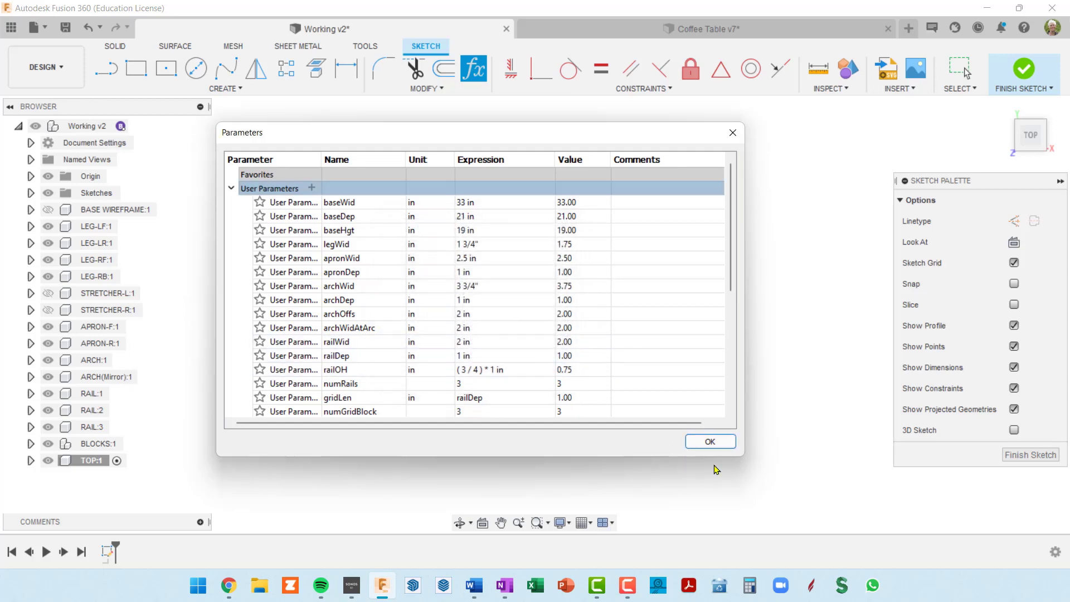
left_click(710, 441)
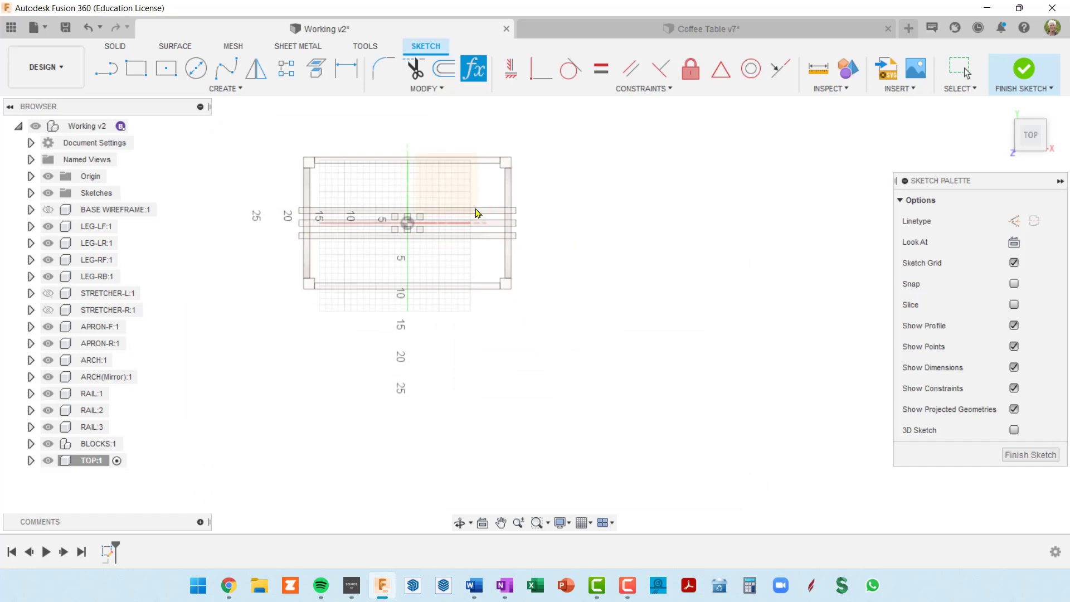
Step: Draw a two-point rectangle around the table base, from the outer corner of one leg to that of the diagonally opposite leg
scroll(557, 256, "up", 3)
middle_click_drag(629, 270, 693, 310)
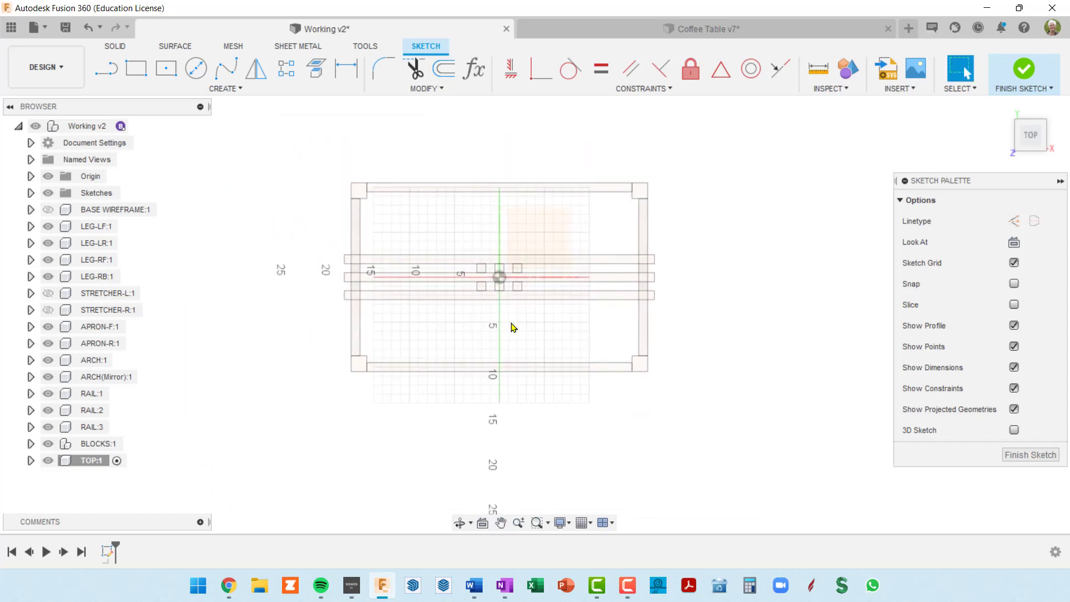
left_click(137, 79)
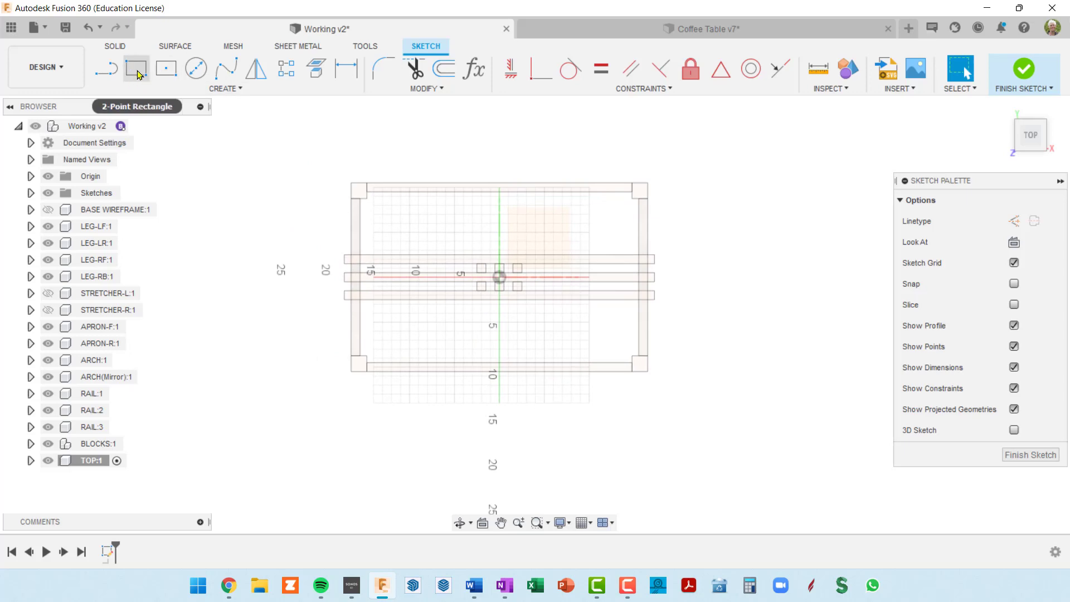
left_click(137, 79)
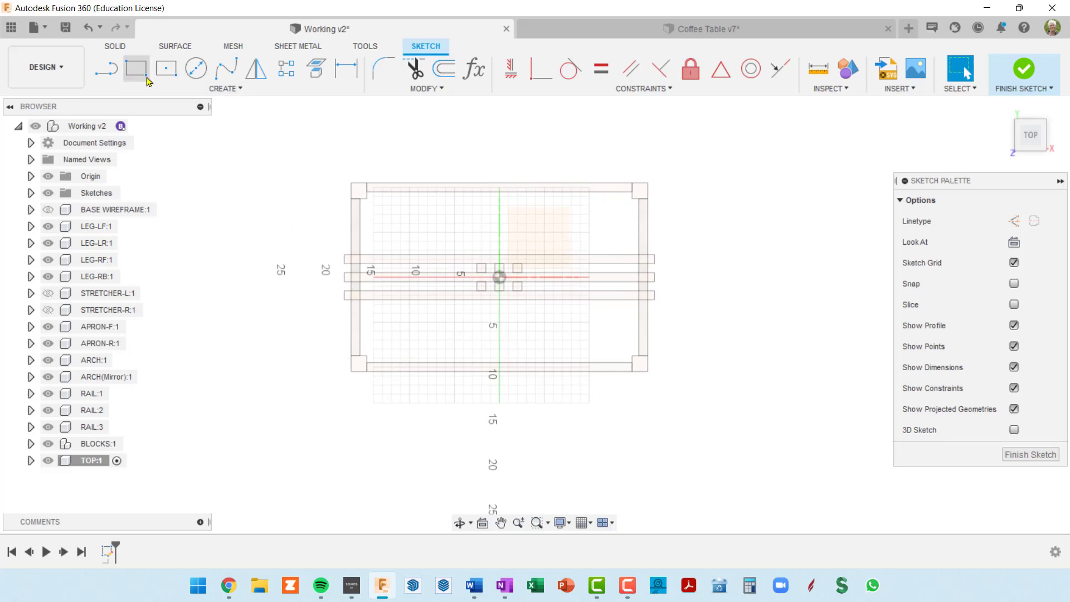
left_click(352, 185)
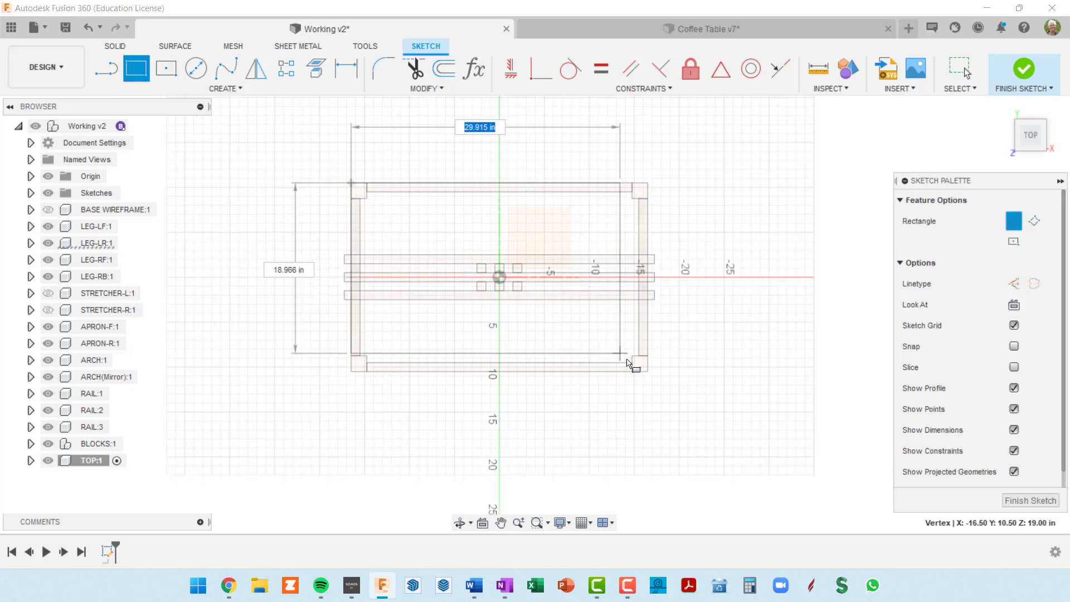
left_click(648, 372)
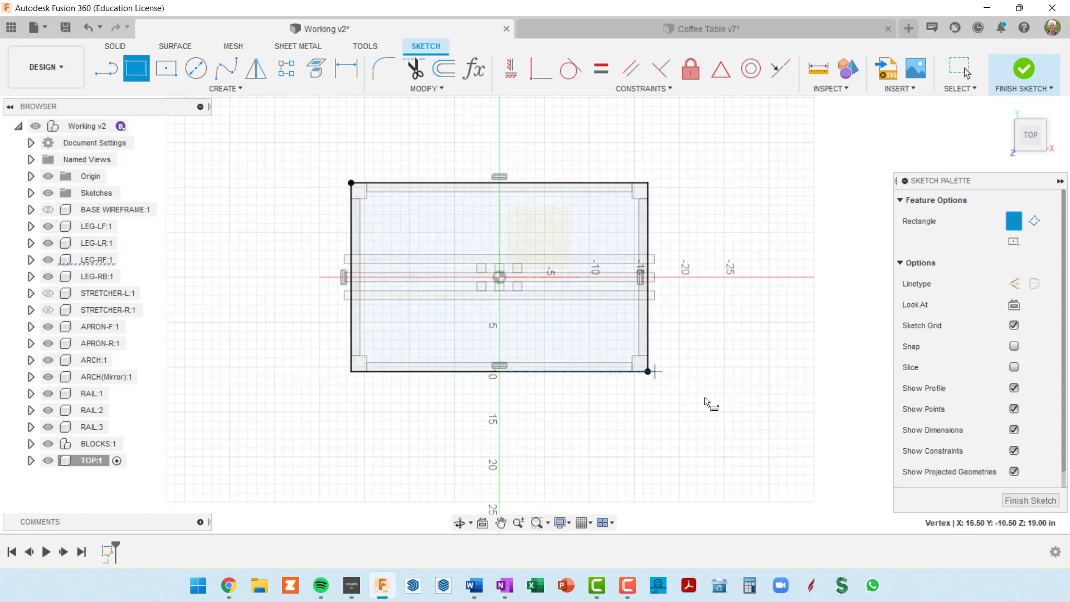
scroll(720, 437, "up", 2)
scroll(720, 437, "down", 3)
middle_click_drag(723, 410, 705, 378)
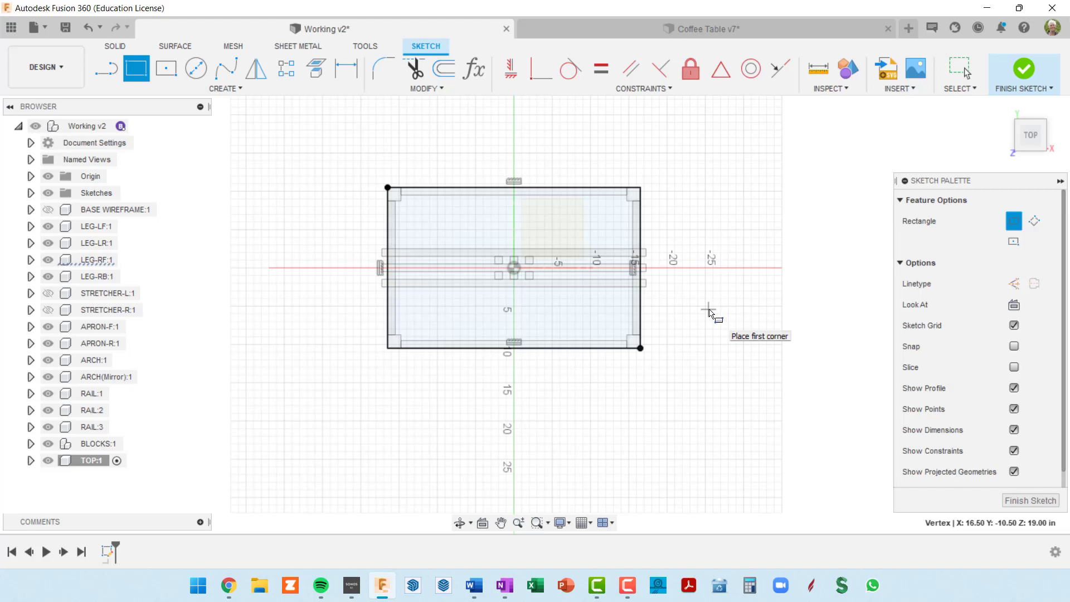
key("Escape")
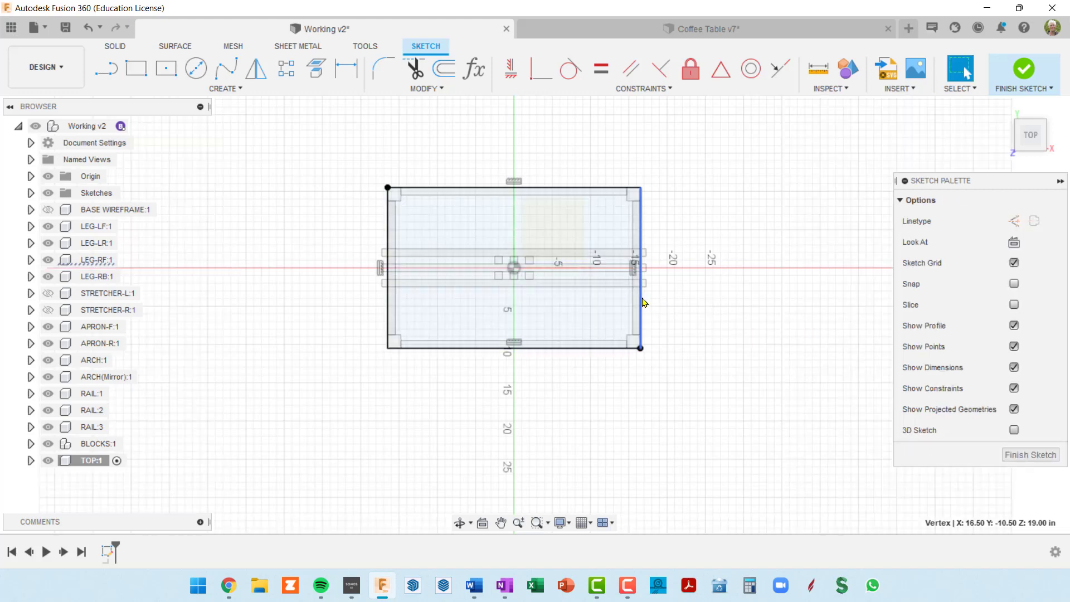
Step: Convert all four lines of the base outline rectangle to construction geometry
double_click(642, 301)
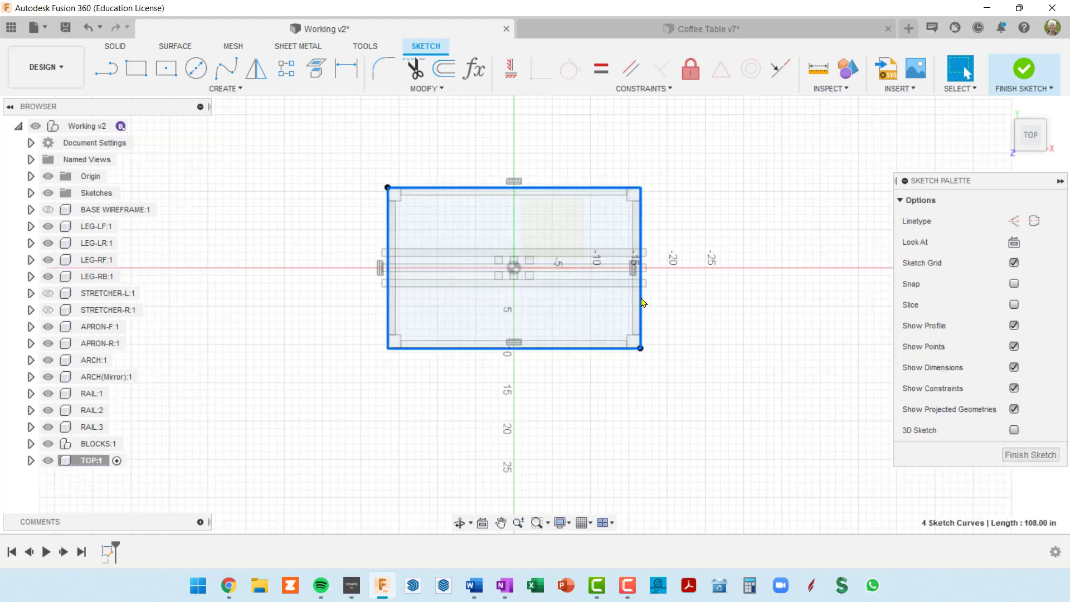
key("x")
left_click(714, 359)
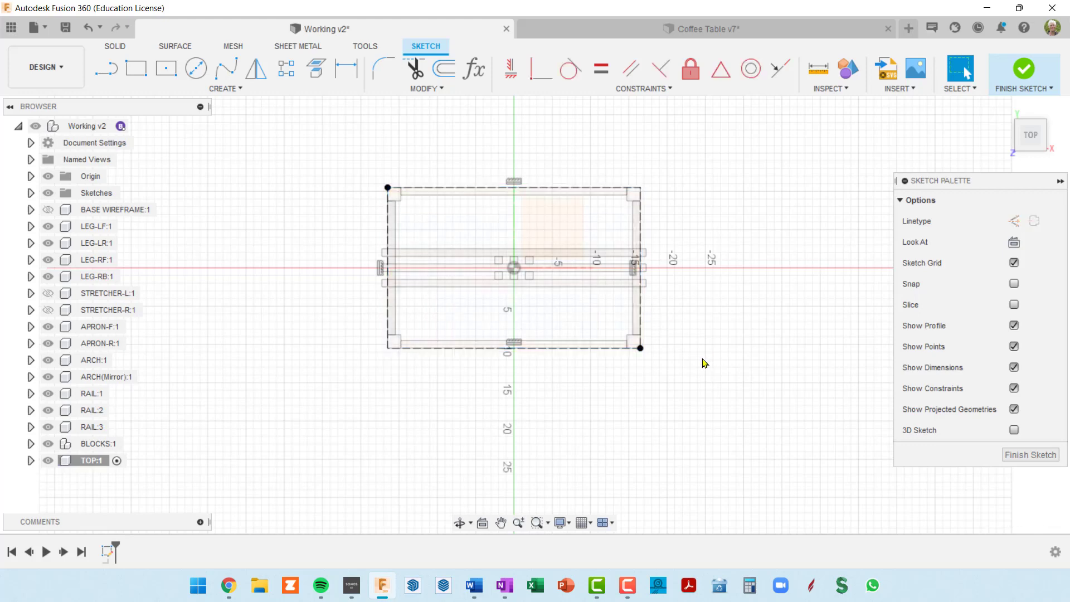
Step: Undo the construction line conversion and the two-point rectangle
scroll(704, 363, "up", 3)
scroll(704, 363, "down", 1)
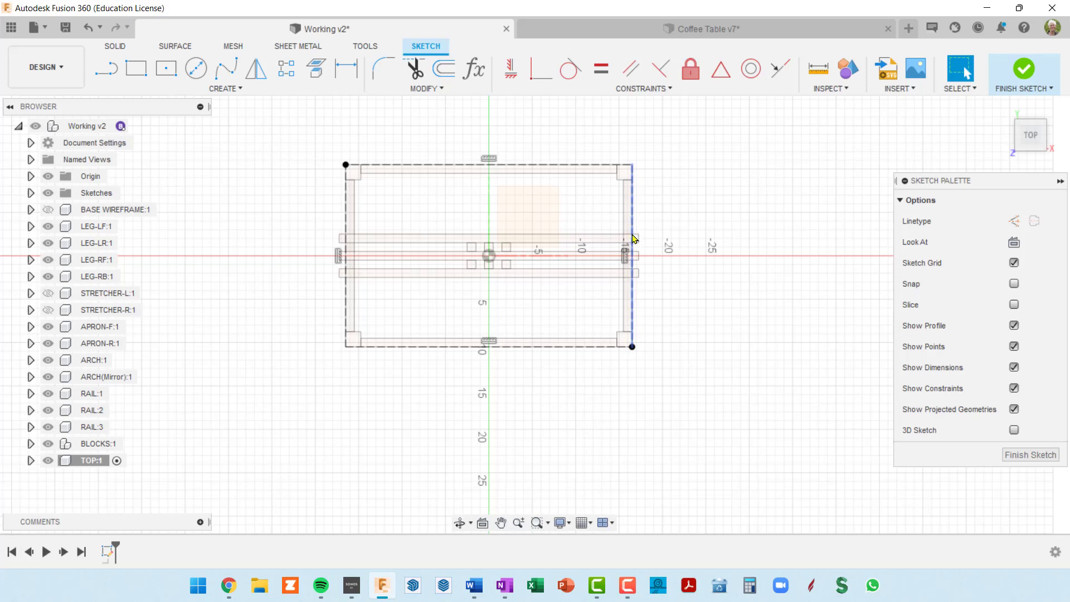
key("ctrl+z")
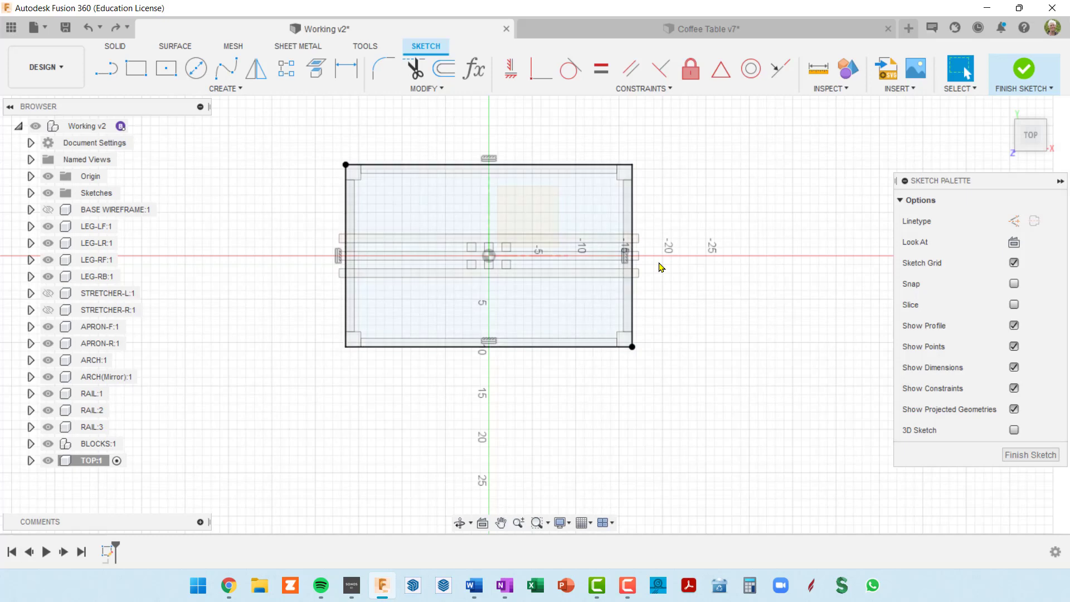
key("ctrl+z")
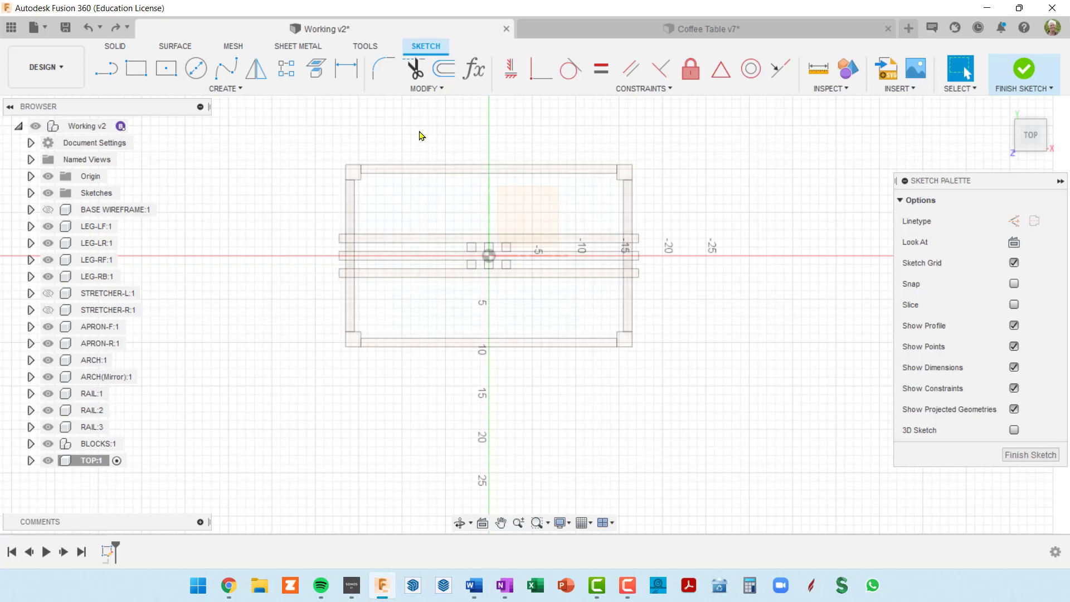
Step: Draw a center rectangle from the sketch origin with its width set to baseWid and its depth set to baseDep
left_click(166, 68)
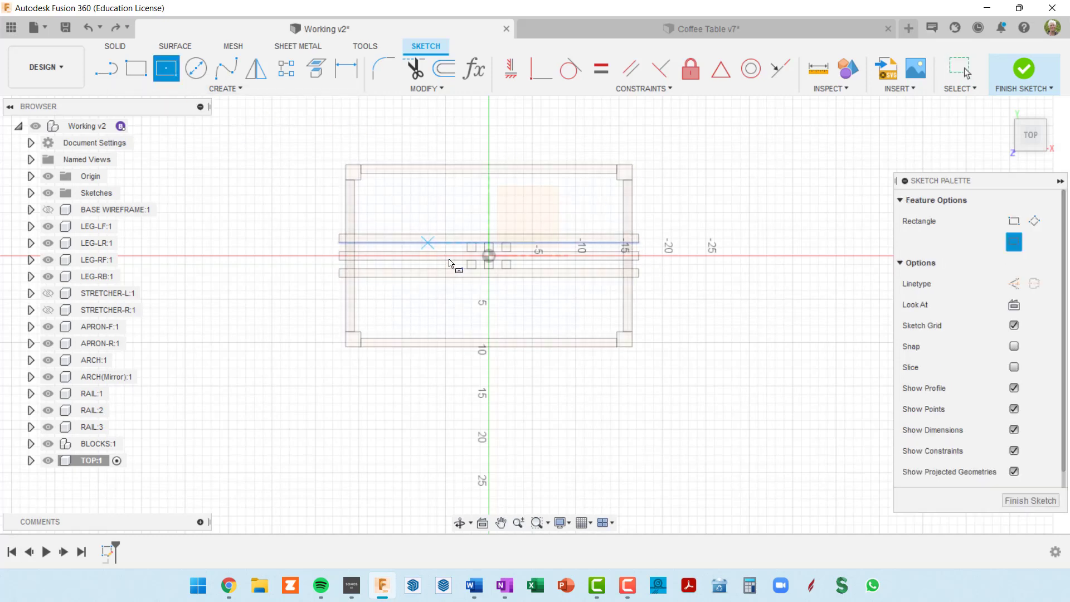
left_click(489, 256)
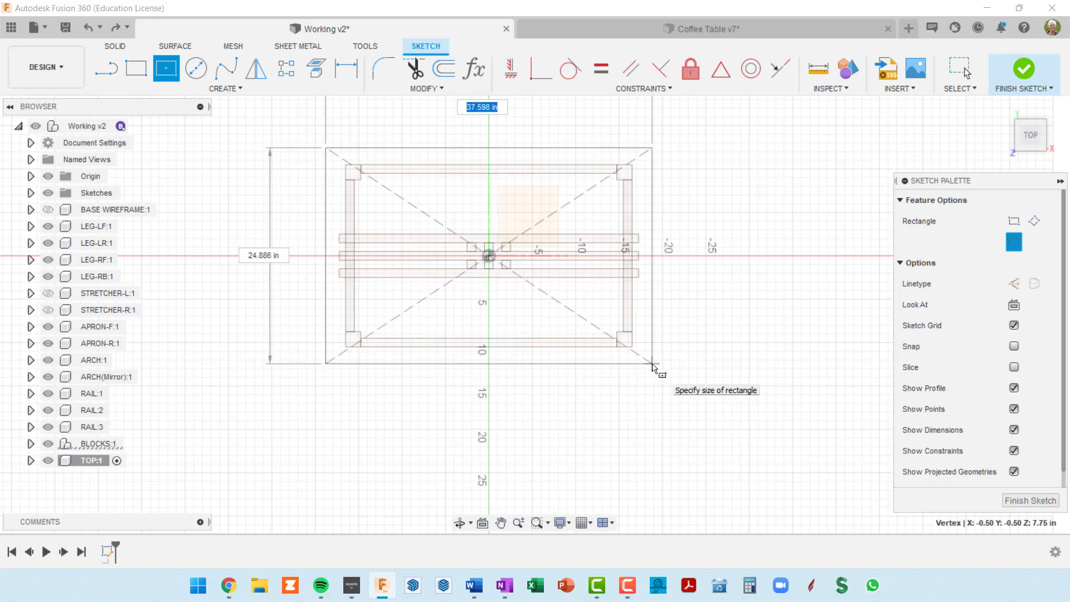
scroll(655, 367, "down", 1)
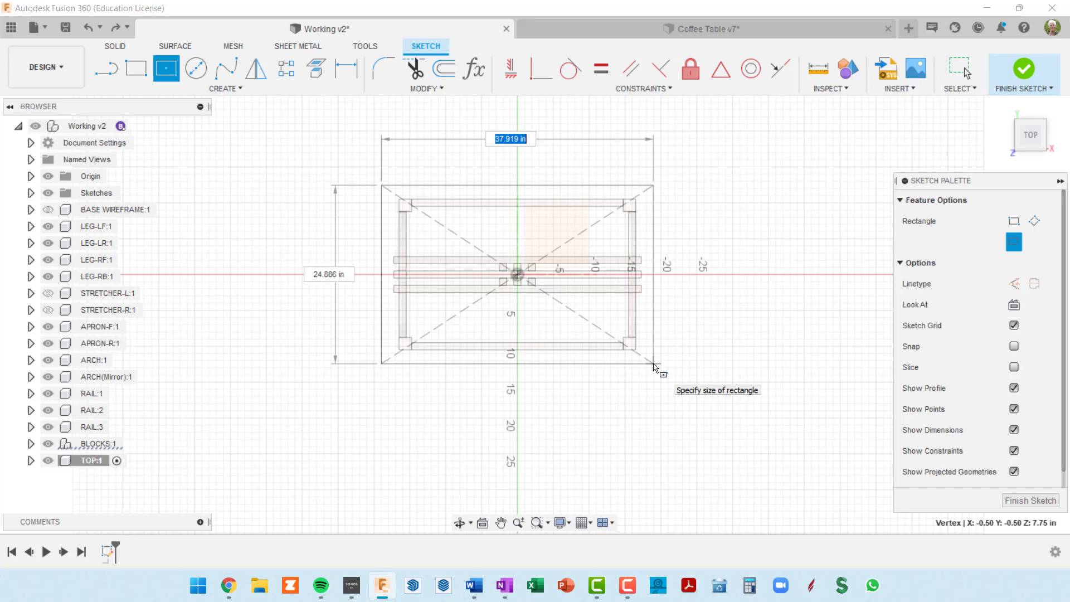
type("base")
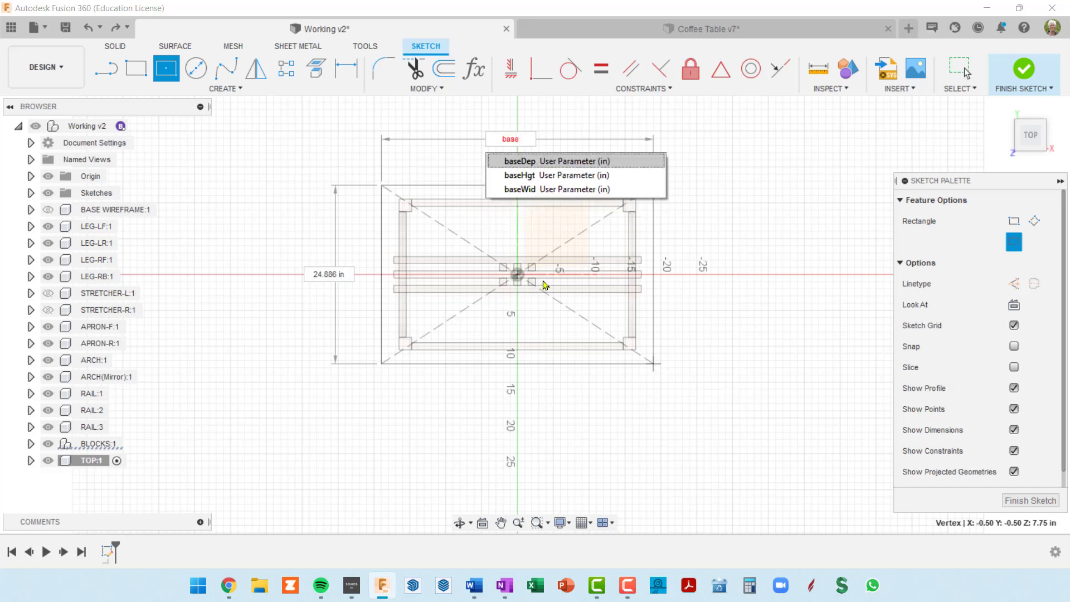
left_click(536, 191)
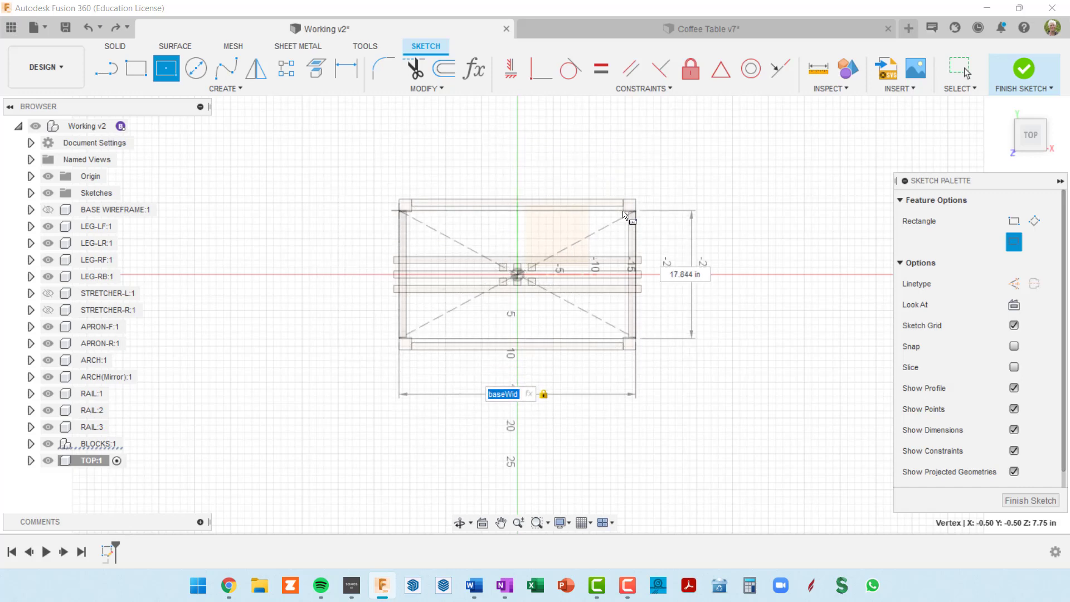
key("Tab")
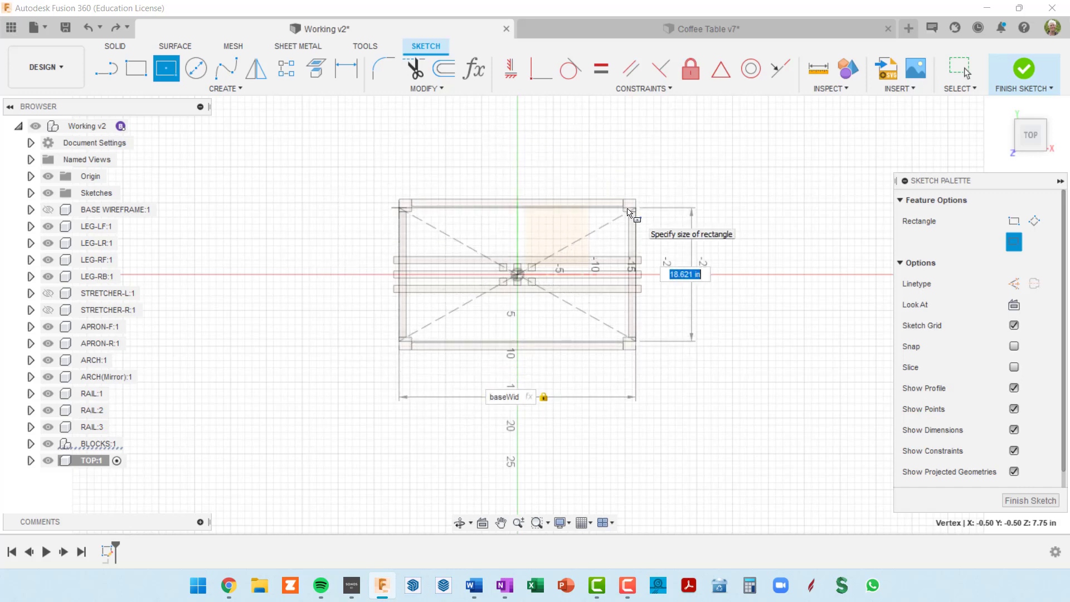
type("BASE")
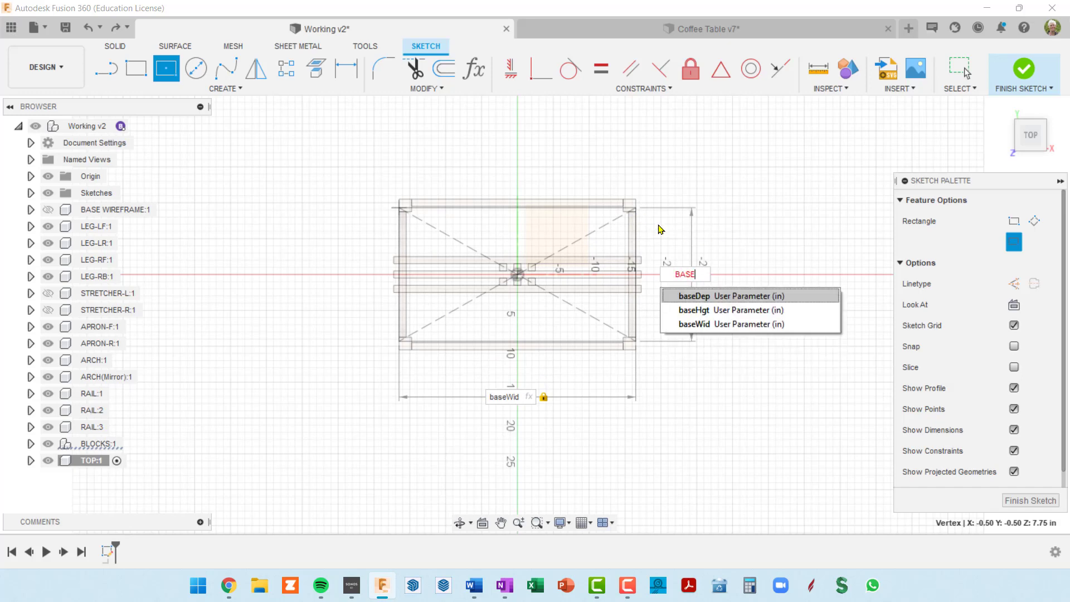
left_click(705, 296)
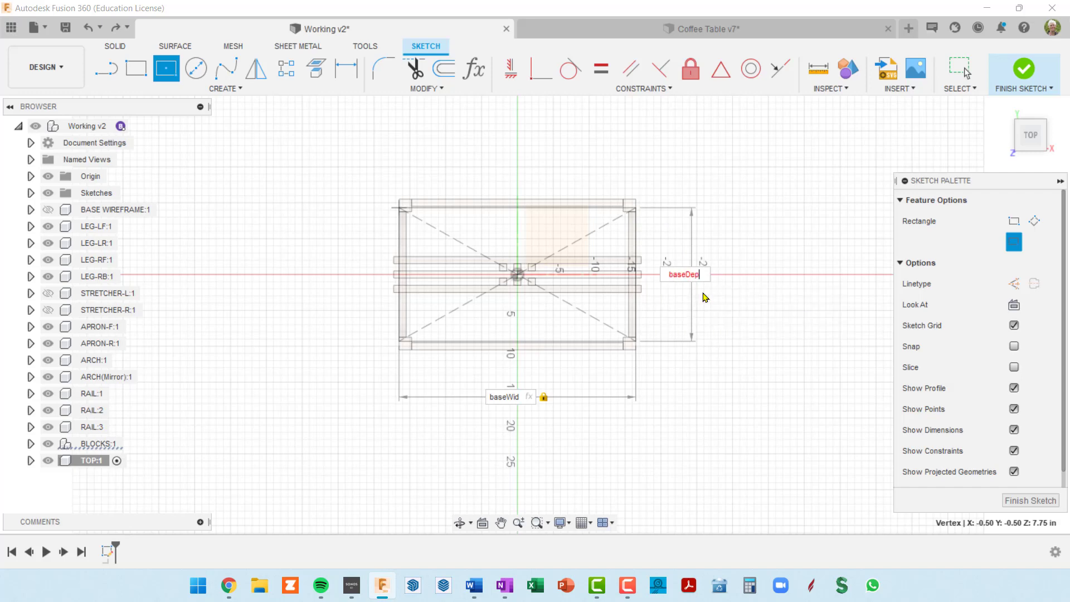
key("Tab")
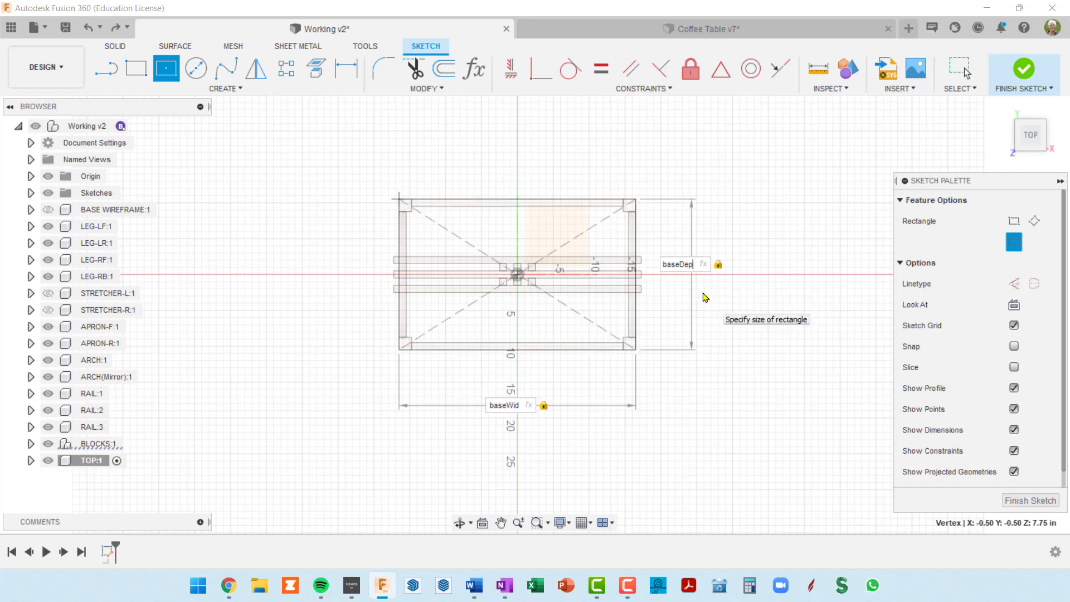
key("Tab")
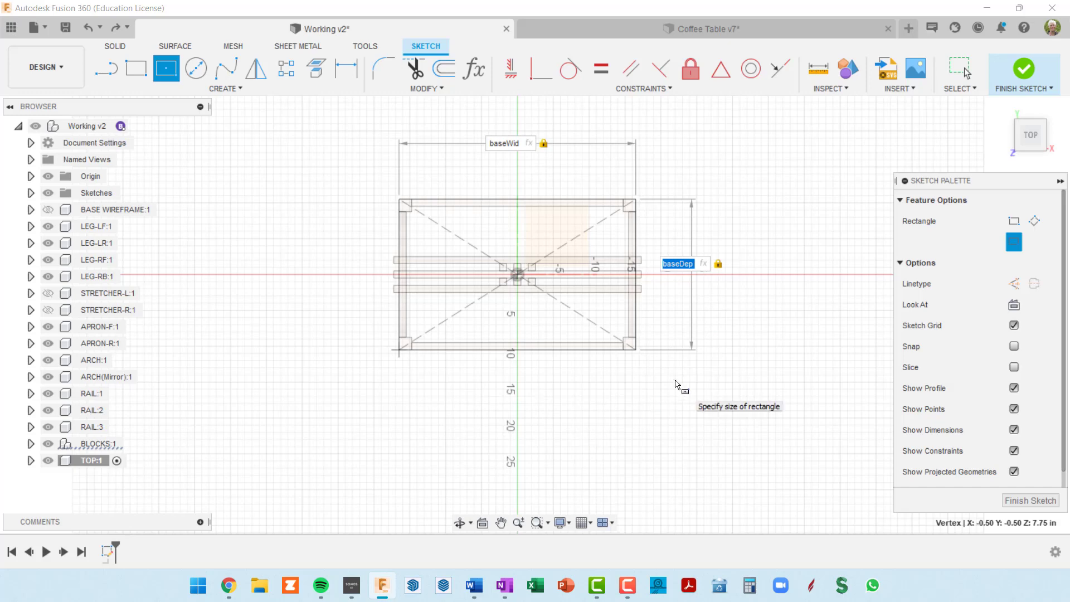
key("End")
type("TOP")
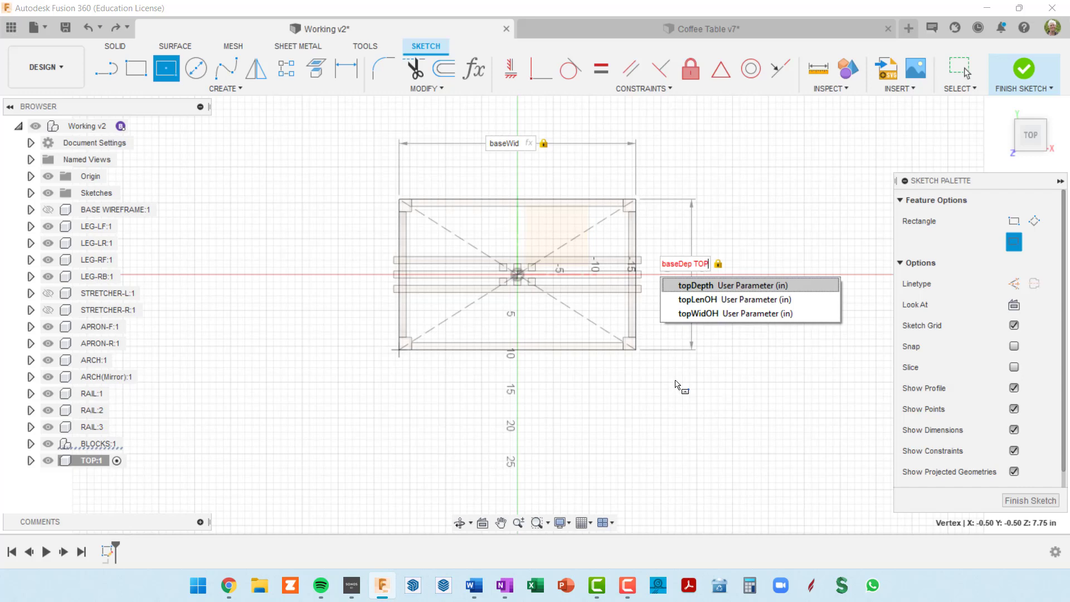
key("BackSpace")
key("BackSpace")
key("BackSpace")
key("BackSpace")
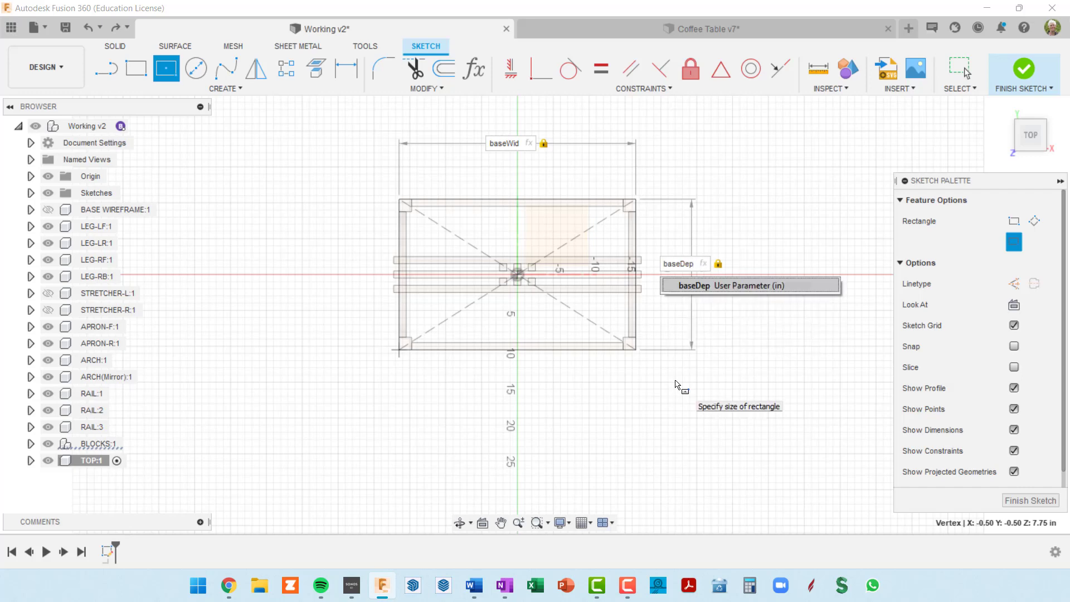
Step: Extend the rectangle's depth expression to baseDep + 2 in
type("+")
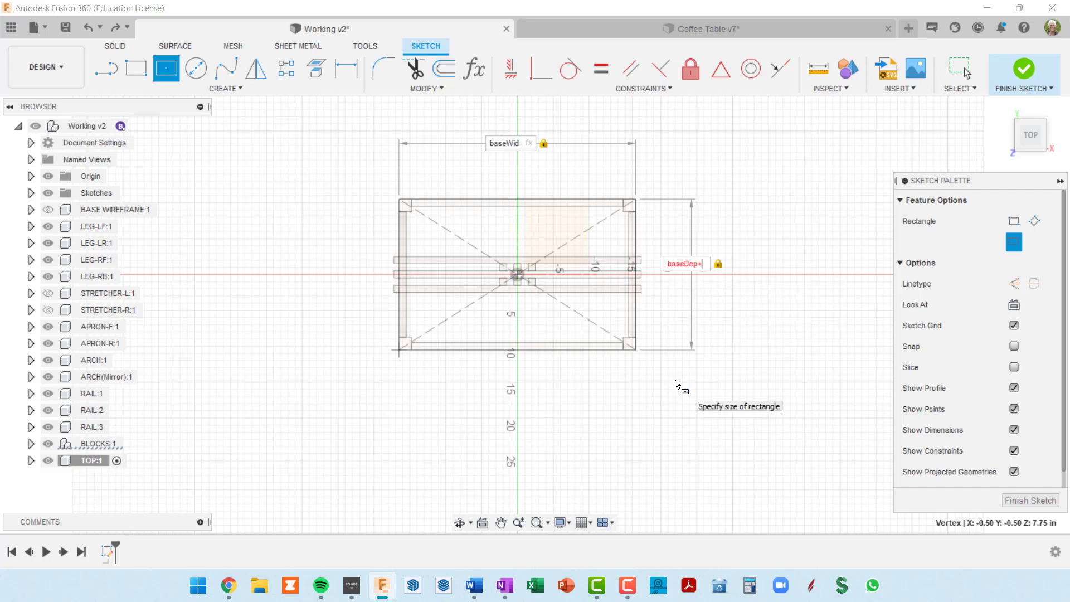
type("2\"")
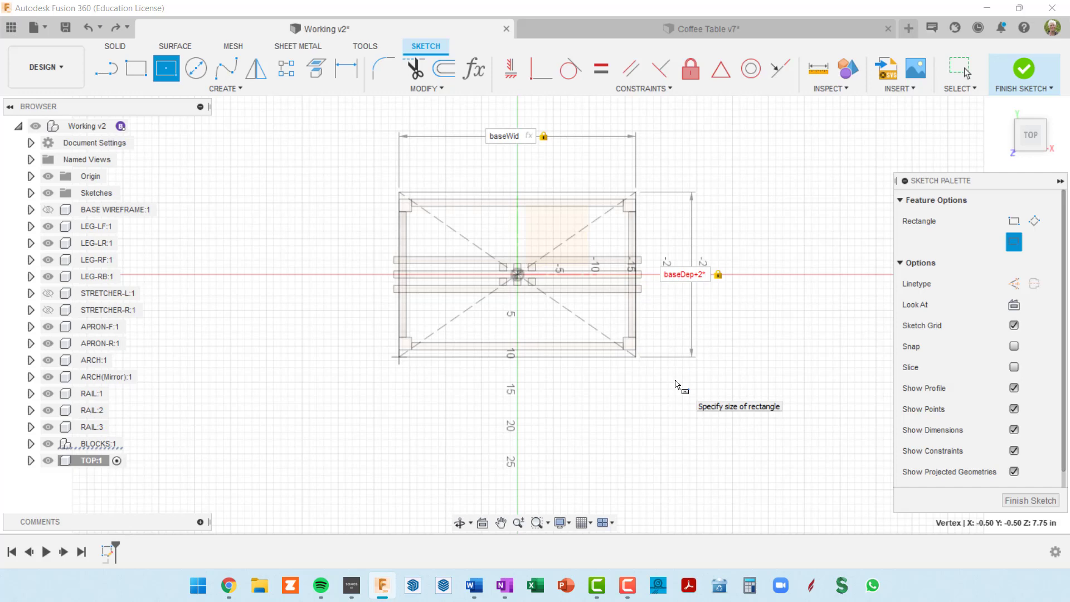
type("TOPlEN")
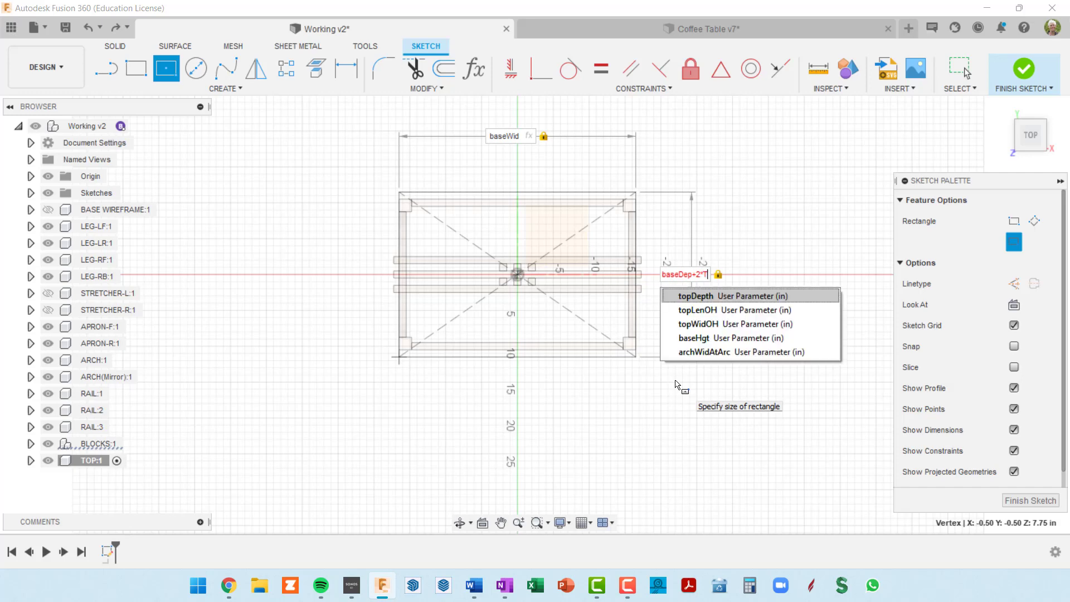
type("oh")
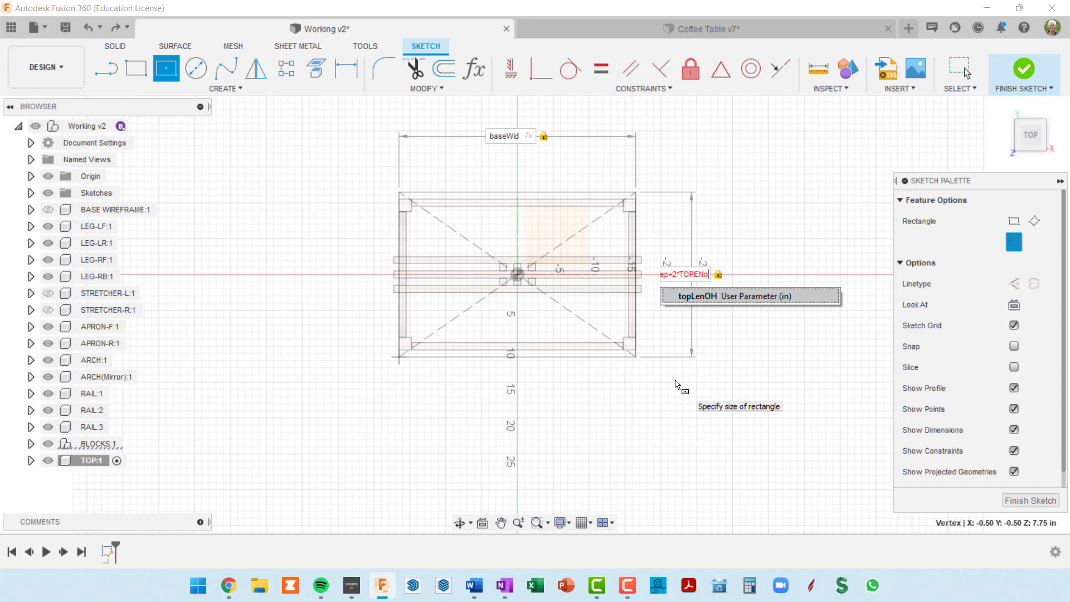
key("BackSpace")
key("BackSpace")
key("BackSpace")
key("BackSpace")
key("BackSpace")
key("BackSpace")
key("BackSpace")
key("BackSpace")
key("Tab")
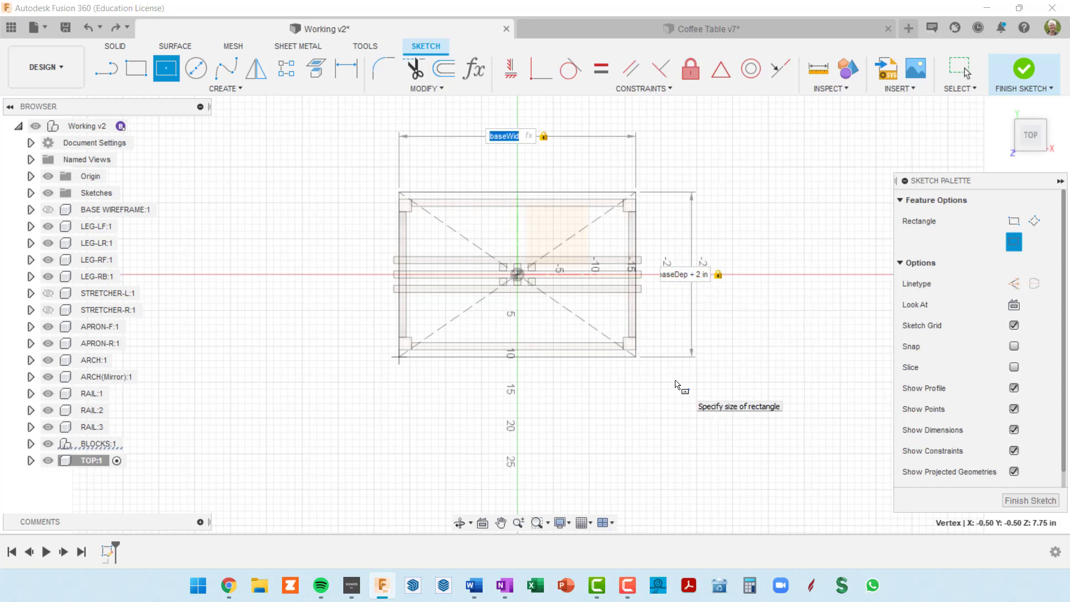
Step: Replace the unit in the rectangle's depth expression with a parameter so it becomes baseDep + 2 * topLenOH
key("Tab")
key("Right")
key("Left")
key("Left")
key("BackSpace")
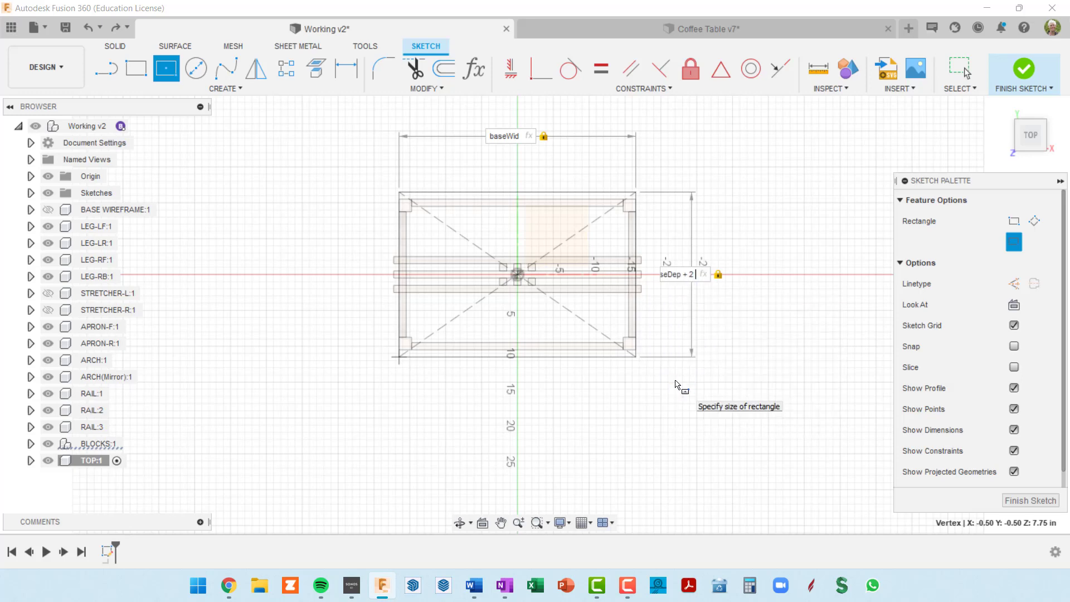
type("*TOP")
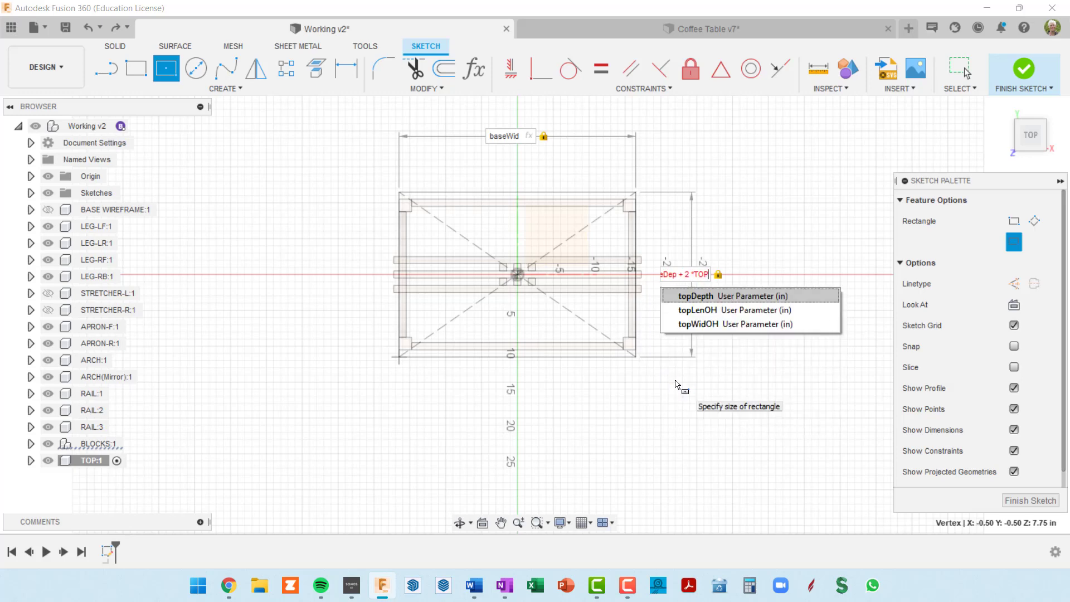
key("Down")
key("Return")
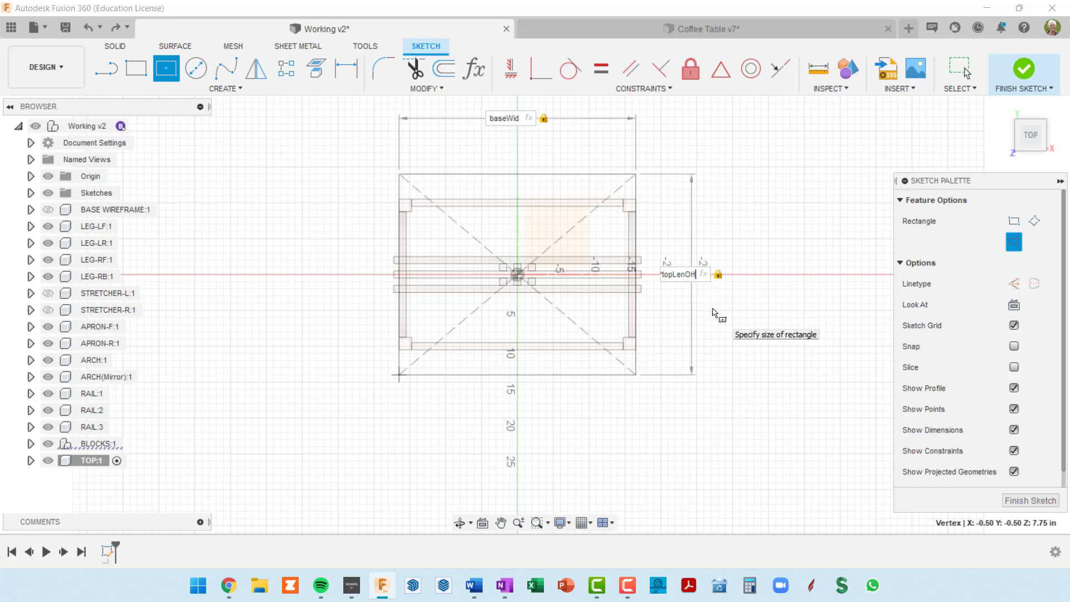
Step: Extend the rectangle's width expression to baseWid + 2 * topLenOH
key("Tab")
key("Right")
type("+ 2\"")
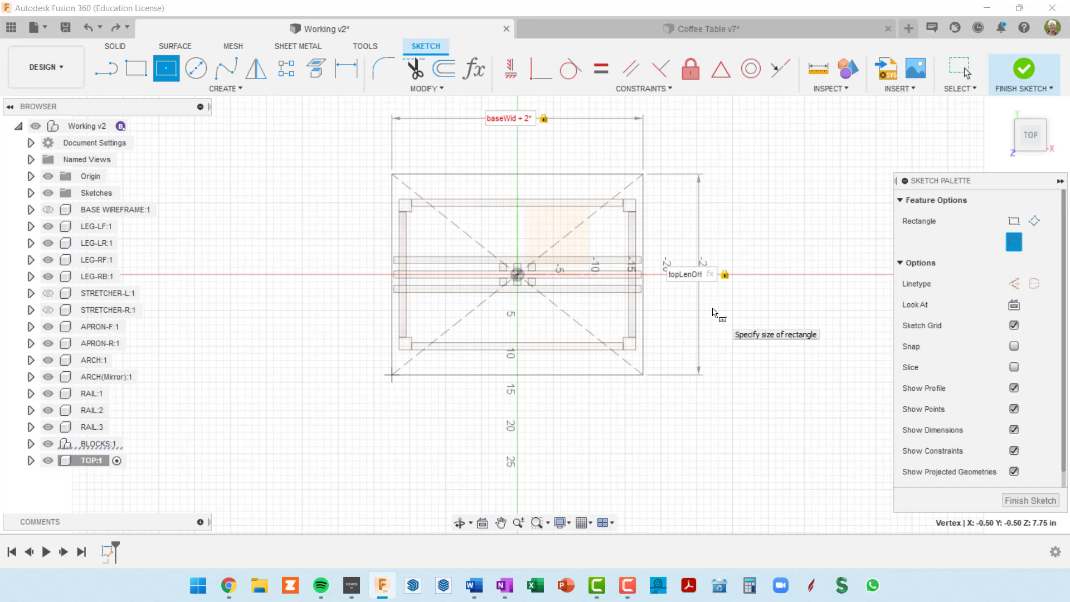
type(" o")
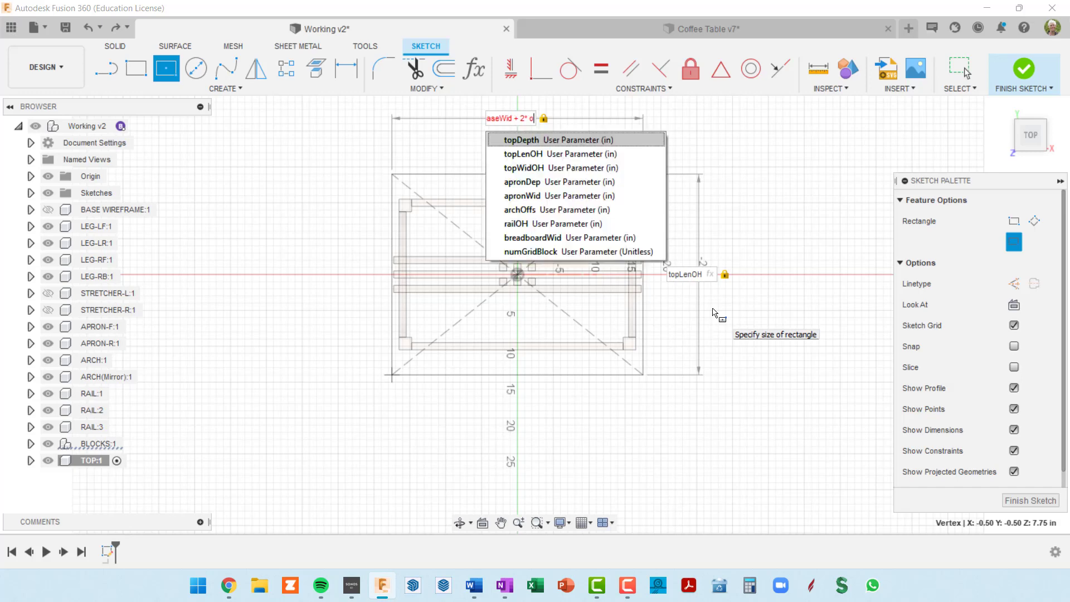
type("h")
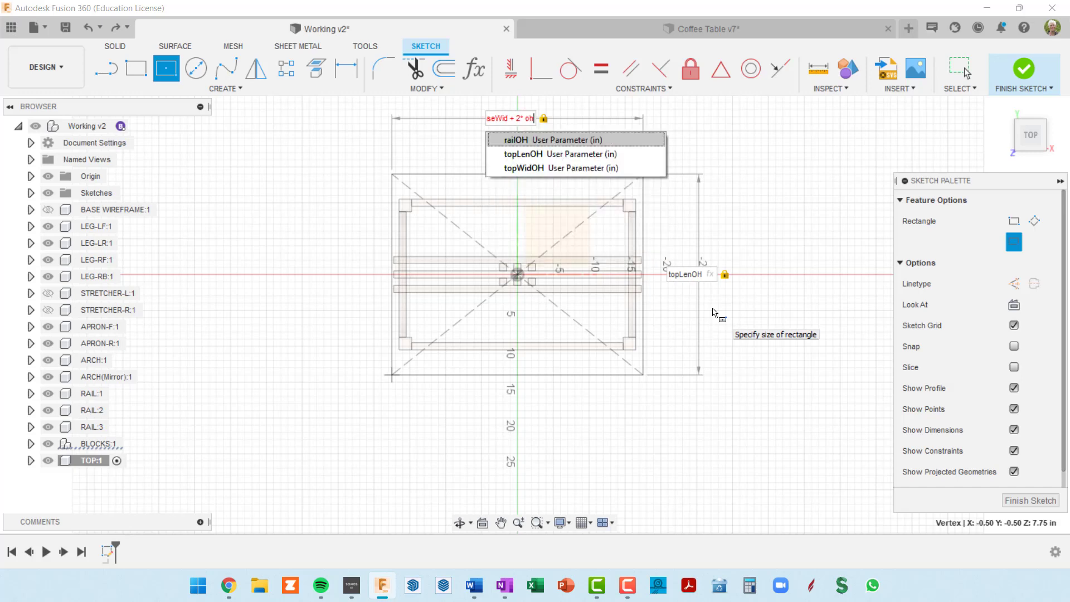
left_click(549, 160)
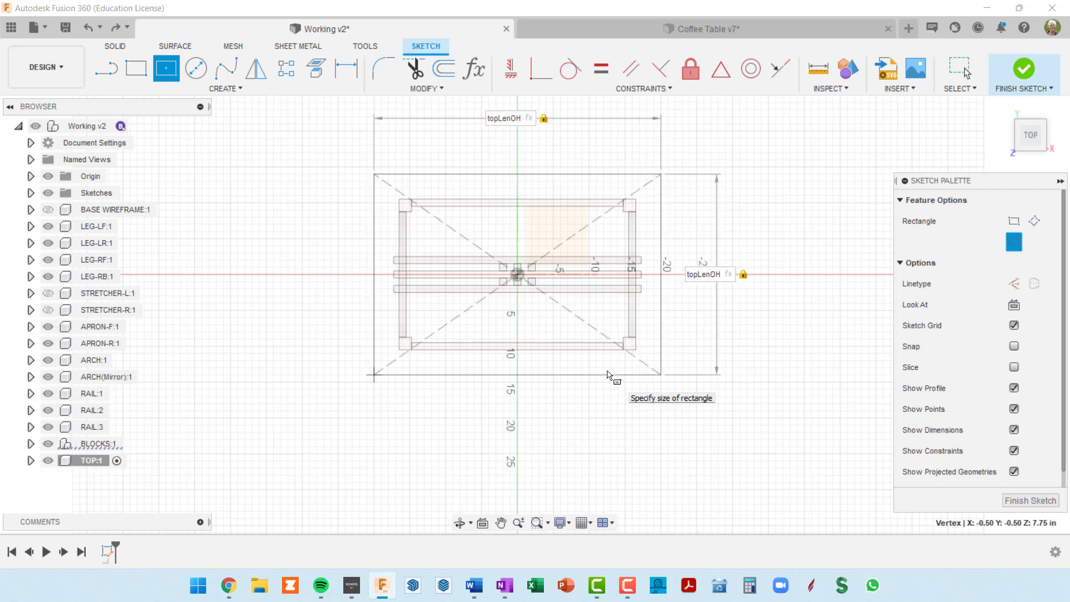
key("Left")
key("Left")
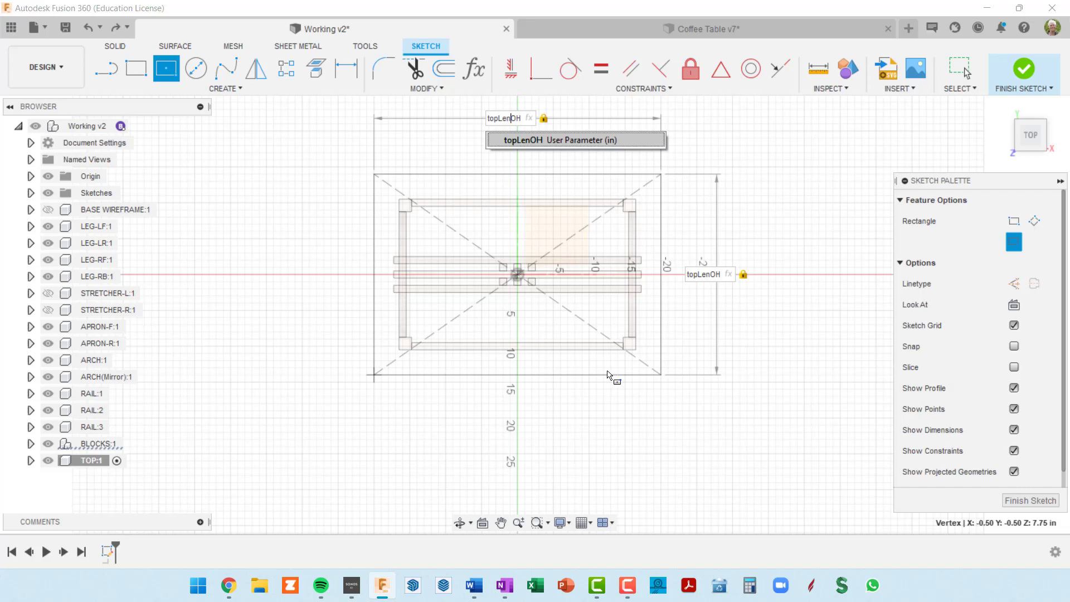
Step: Swap the overhang parameter in the rectangle's depth expression to topWidOH
key("Tab")
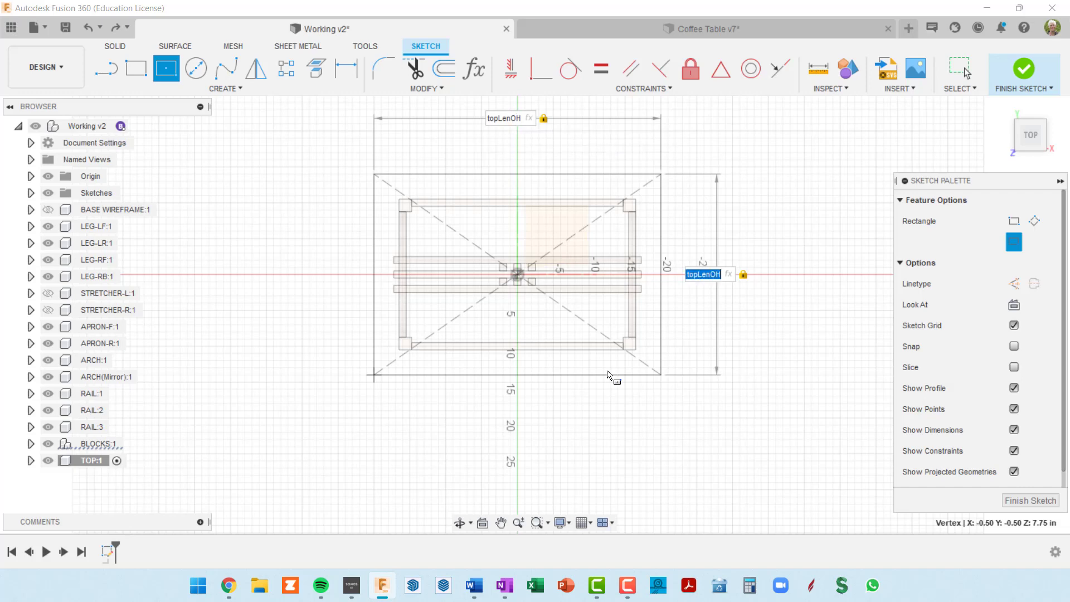
key("End")
key("Left")
key("Left")
key("Left")
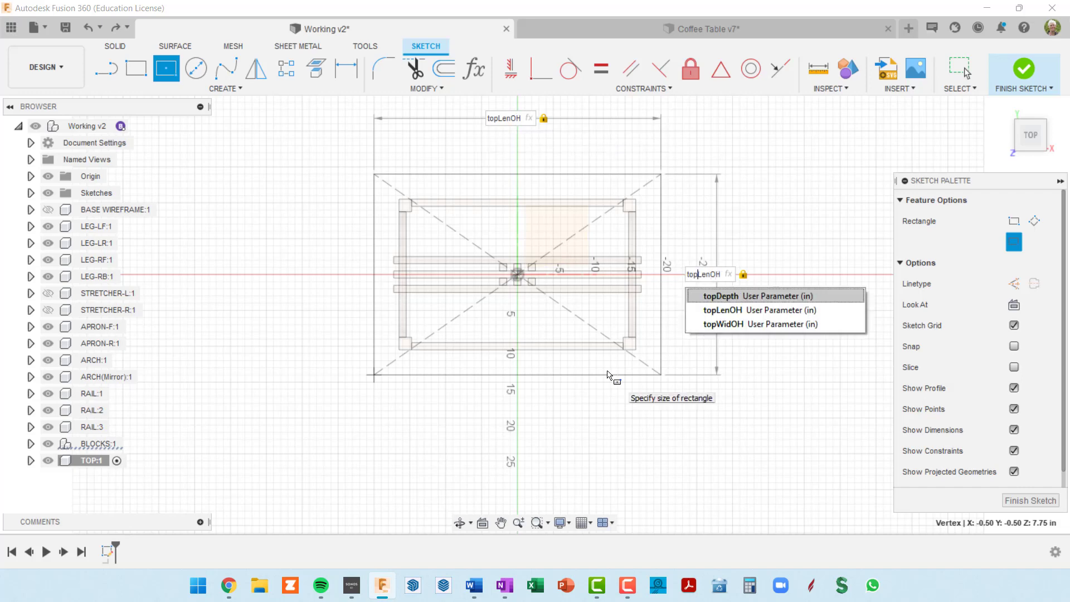
type("wid")
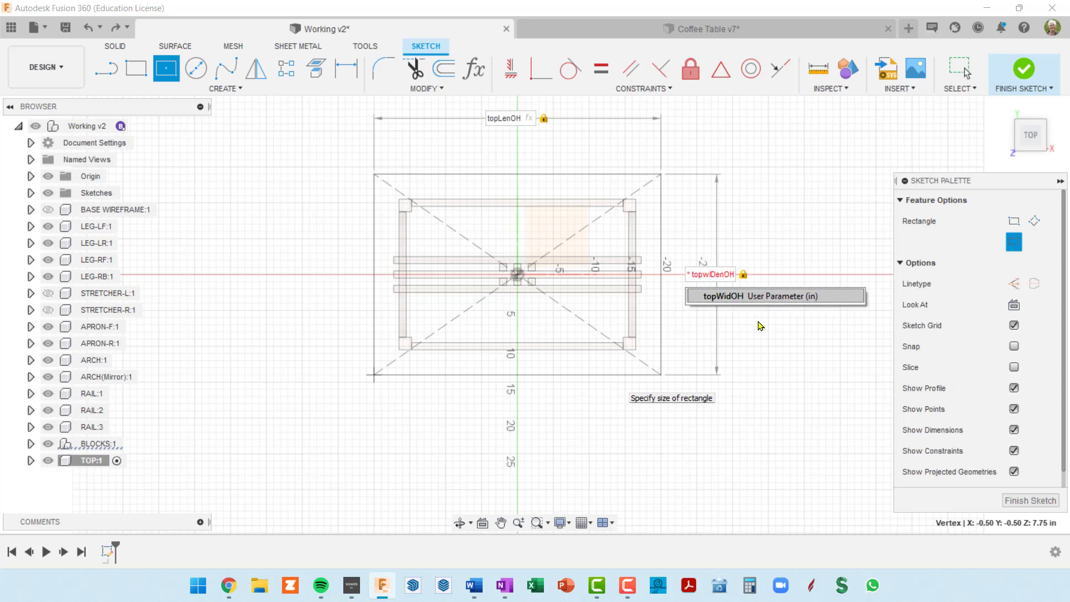
left_click(742, 296)
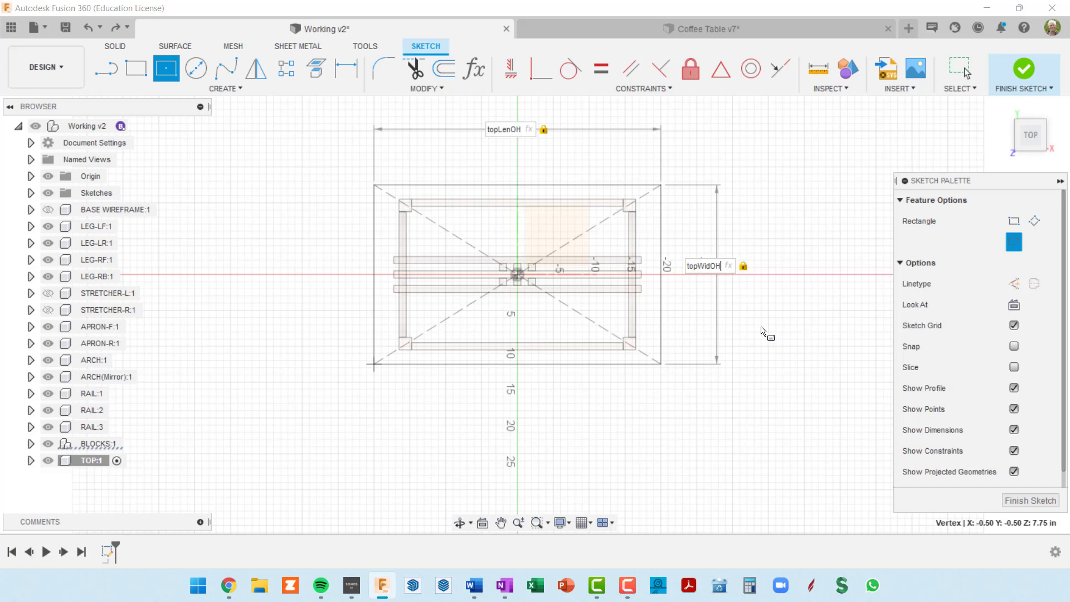
key("Tab")
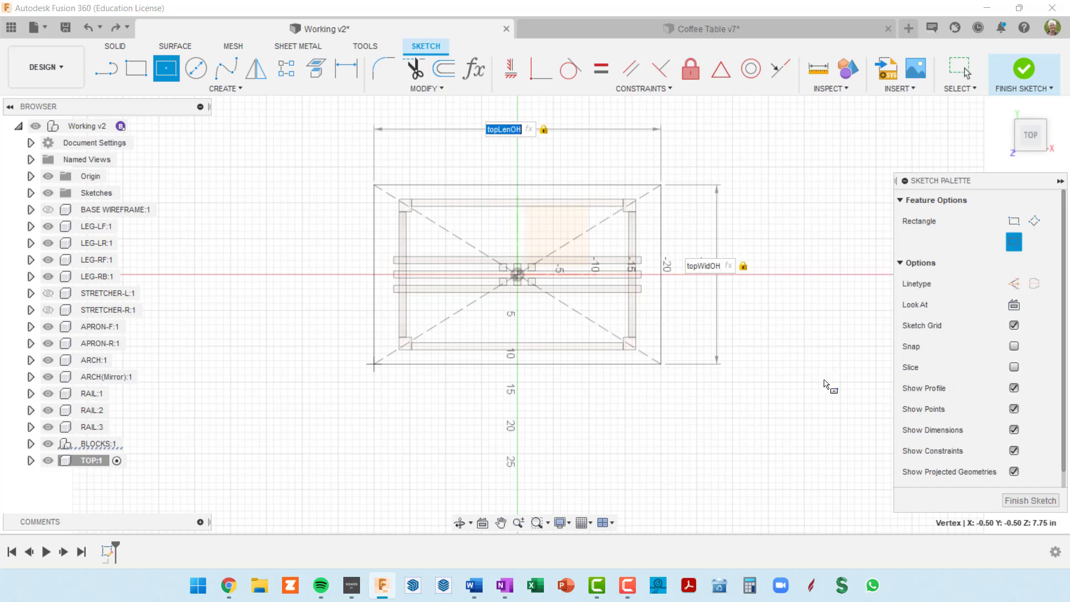
Step: Finish the sketch and extrude the tabletop rectangle upward by topDepth as a new body
left_click(1028, 501)
mouse_move(855, 442)
middle_mouse_down("shift")
mouse_move(728, 418)
mouse_move(753, 418)
mouse_move(744, 407)
middle_mouse_up("shift")
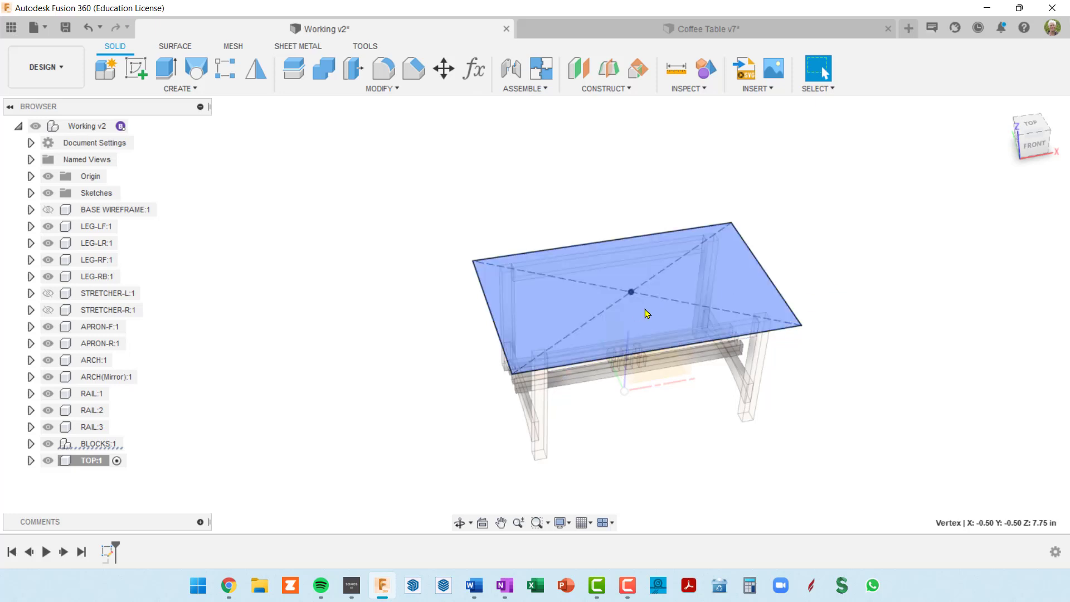
scroll(650, 310, "down", 2)
middle_click_drag(651, 313, 676, 306, "shift")
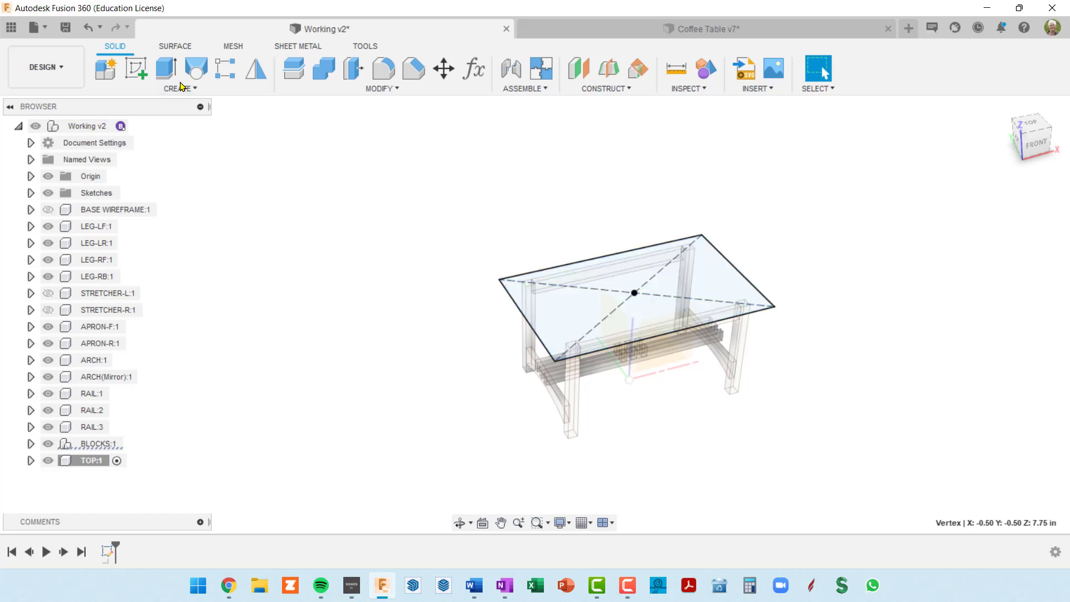
left_click(166, 70)
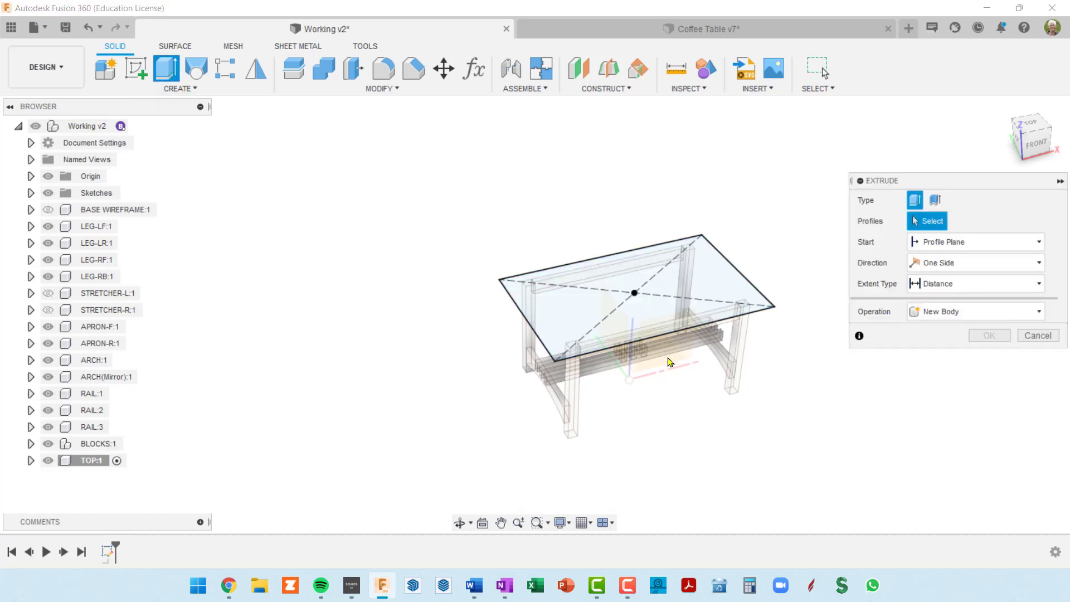
left_click(645, 307)
left_click_drag(634, 281, 635, 266)
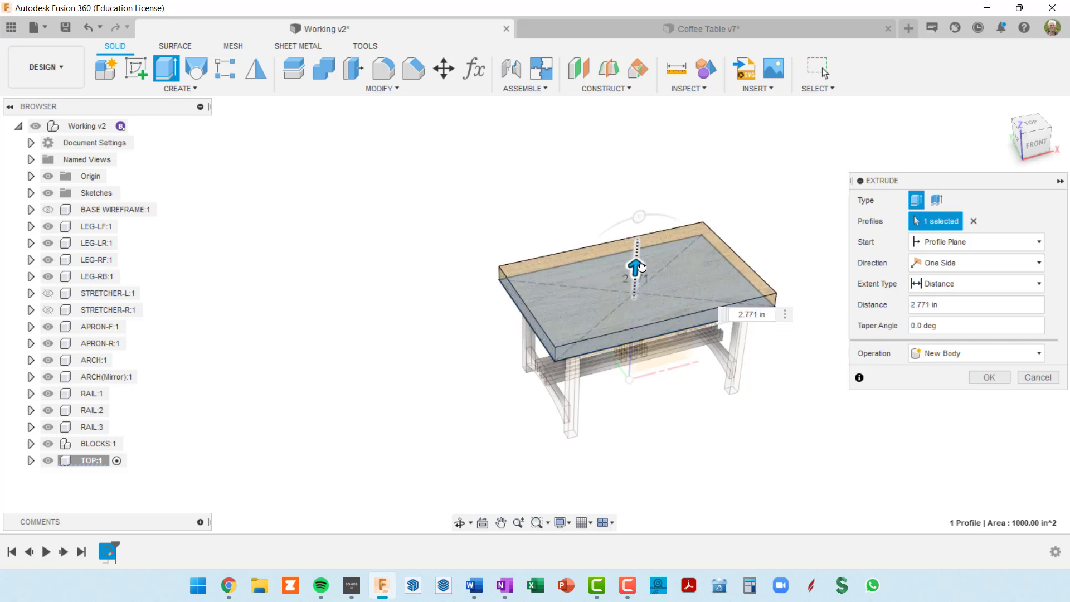
type("TOP")
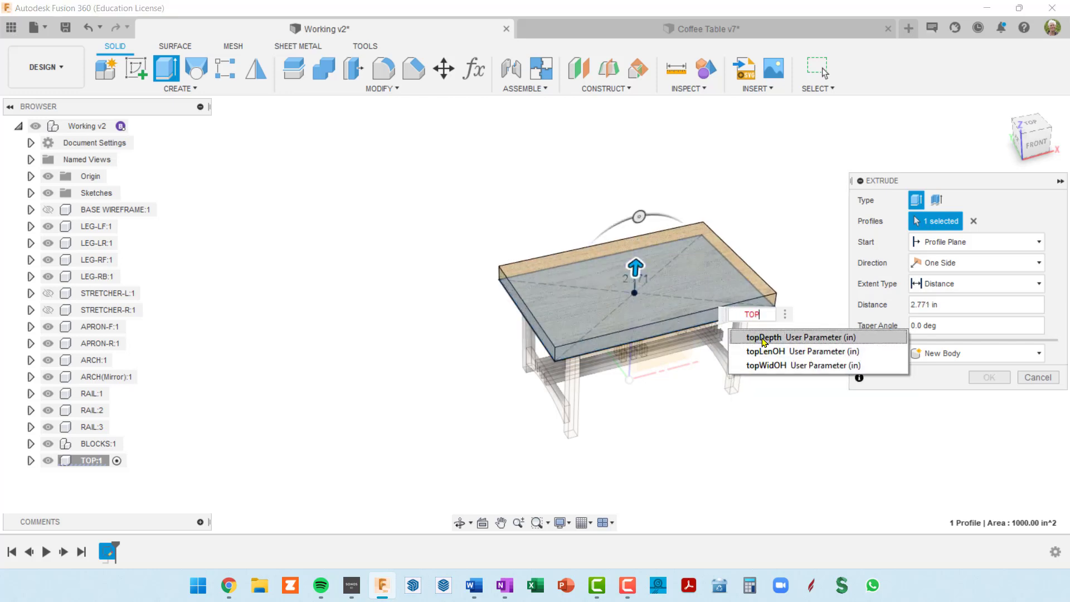
left_click(767, 337)
key("Return")
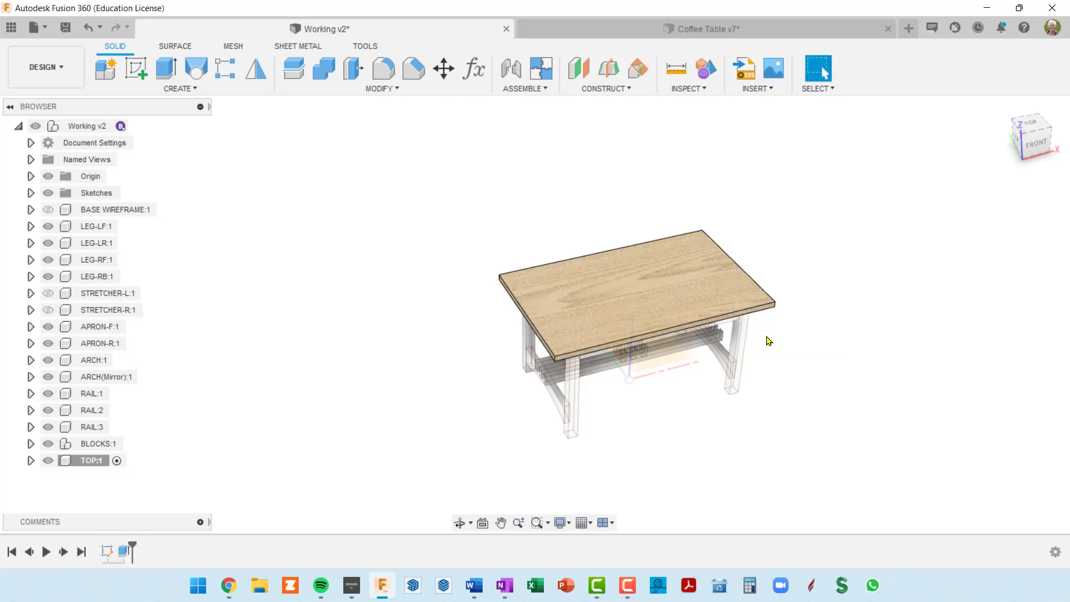
Step: Reactivate the top-level Working v2 component and hide its origin geometry
middle_click_drag(633, 234, 579, 209, "shift")
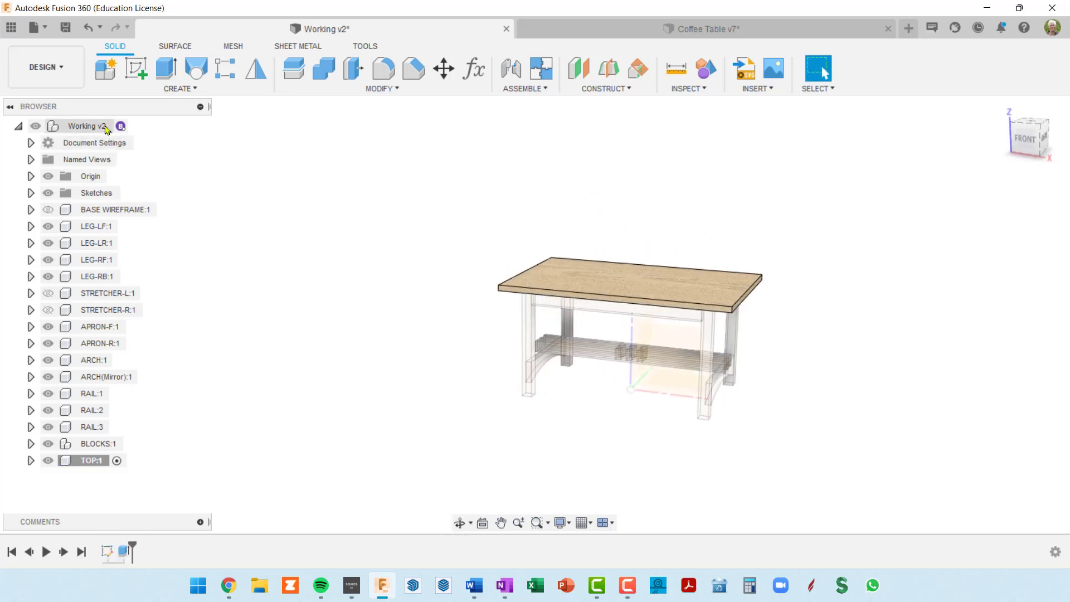
left_click(135, 127)
left_click(136, 127)
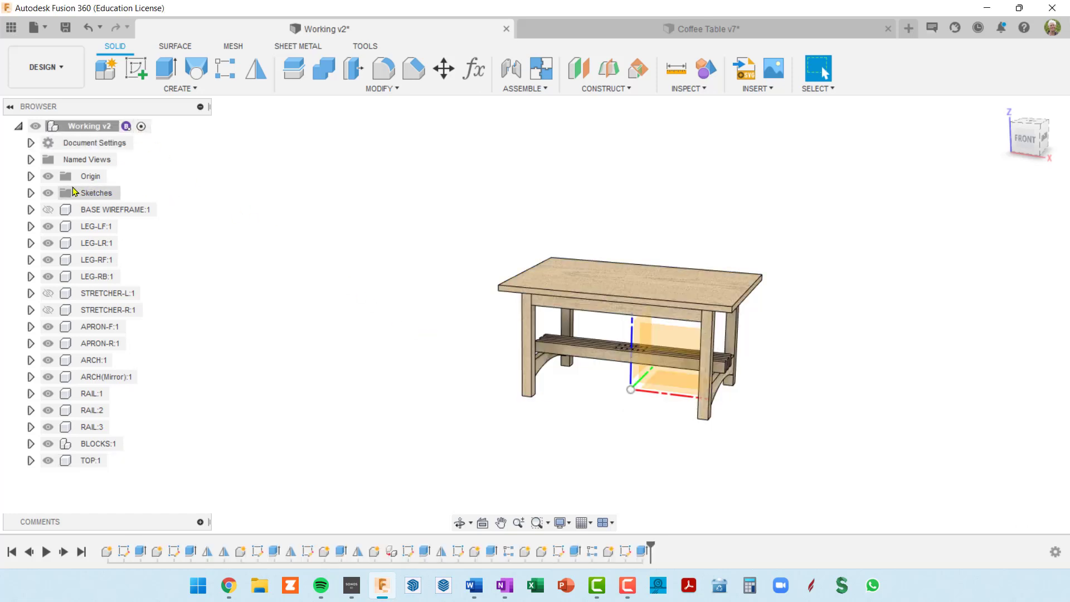
left_click(49, 177)
Step: Examine how the lower rails, blocks and arches fit together beneath the tabletop from both ends of the table
middle_click_drag(669, 385, 647, 357, "shift")
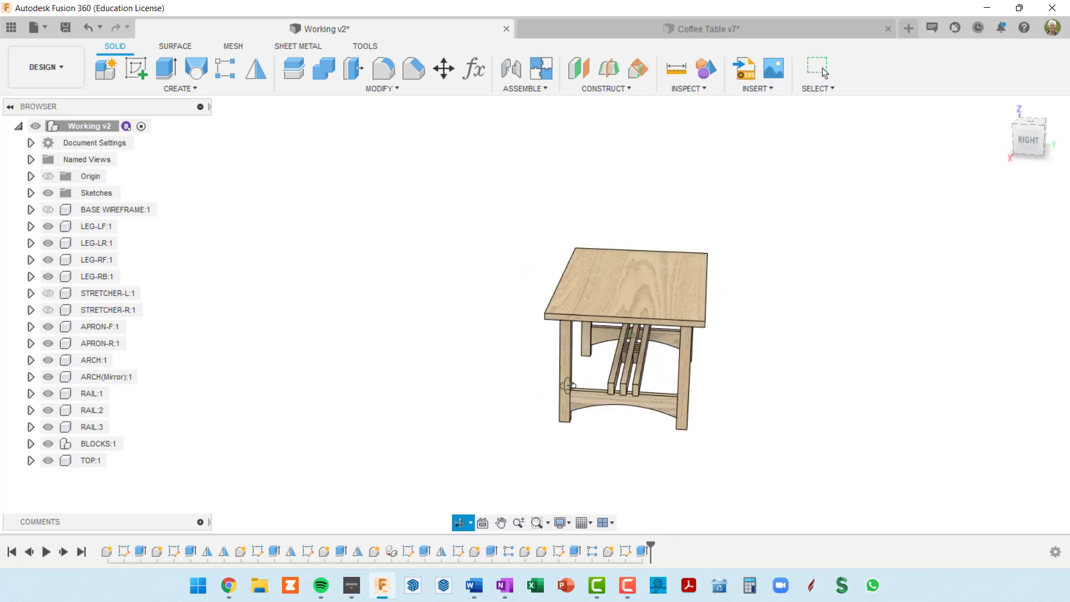
scroll(646, 355, "up", 6)
scroll(645, 355, "up", 2)
scroll(645, 355, "down", 10)
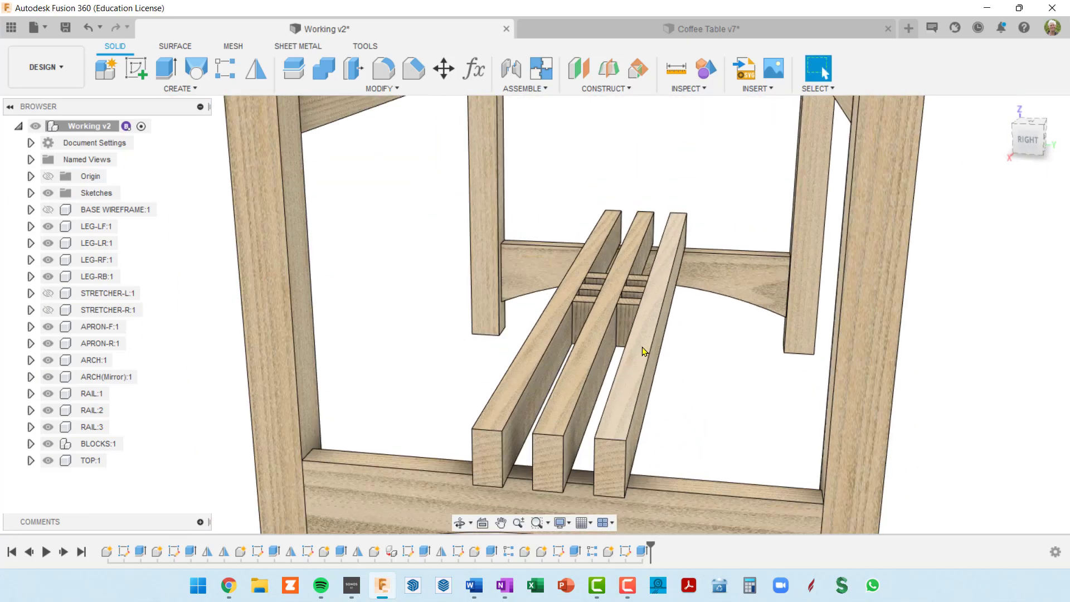
middle_click_drag(645, 355, 844, 337, "shift")
key("Escape")
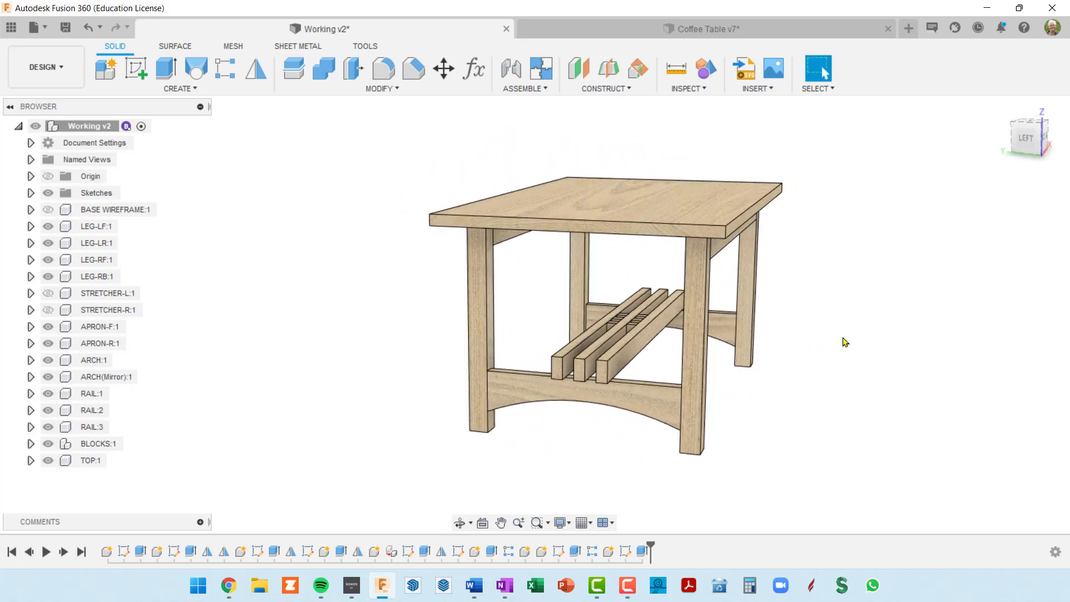
scroll(641, 392, "up", 2)
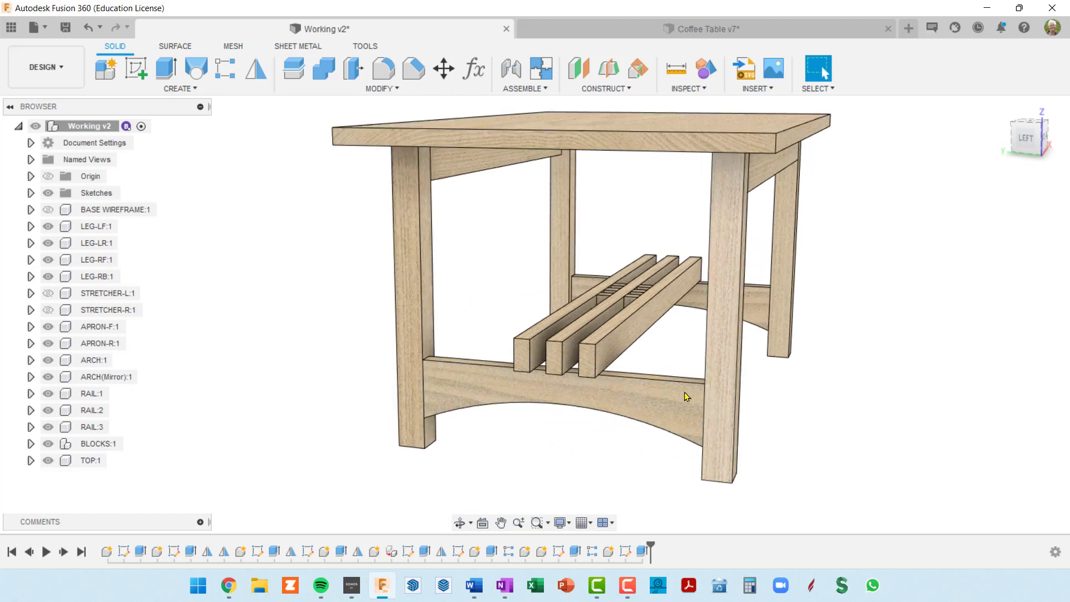
scroll(607, 374, "up", 3)
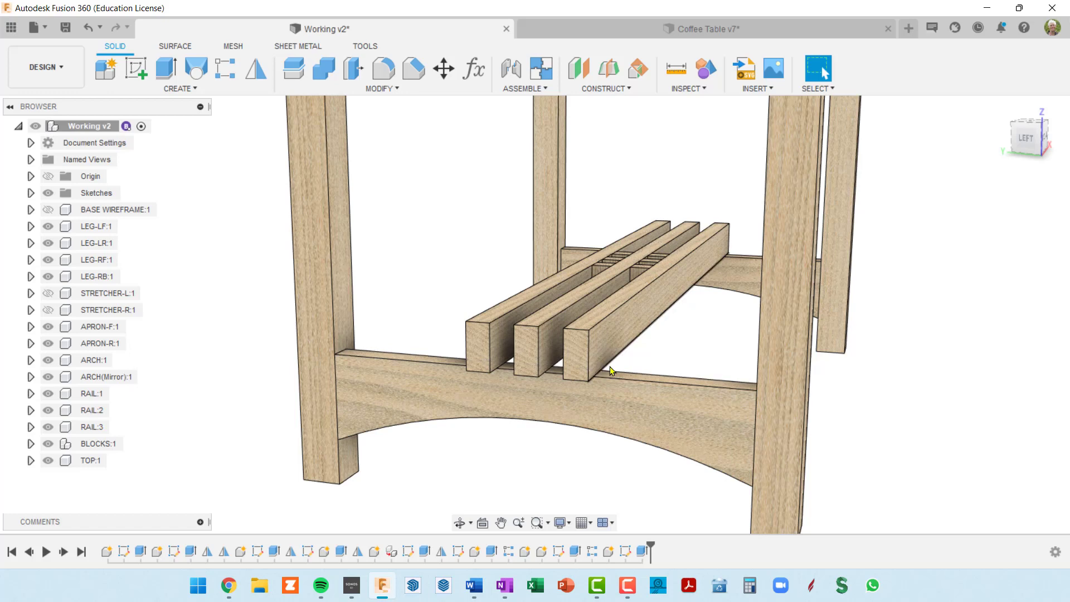
scroll(601, 362, "down", 3)
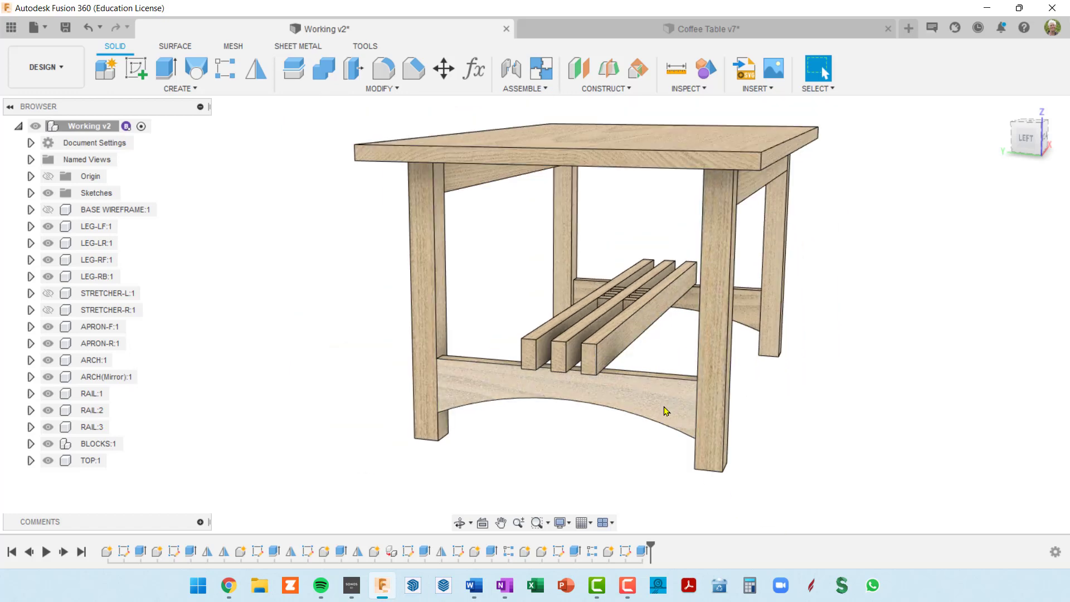
mouse_move(625, 264)
middle_mouse_down("shift")
mouse_move(581, 272)
mouse_move(621, 266)
middle_mouse_up("shift")
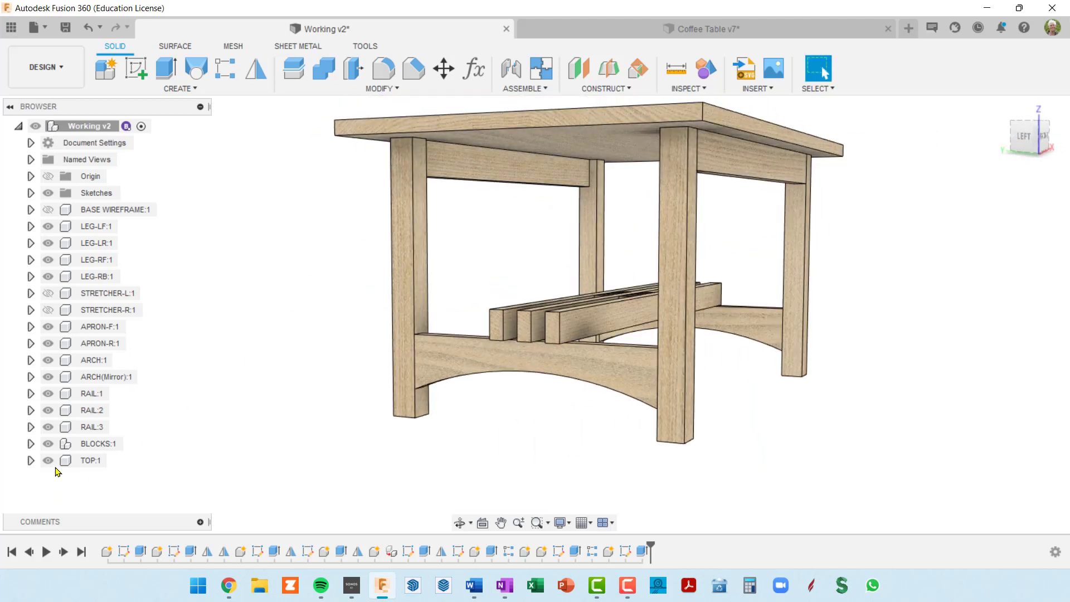
Step: Make the hidden STRETCHER-R and STRETCHER-L components visible
left_click(53, 310)
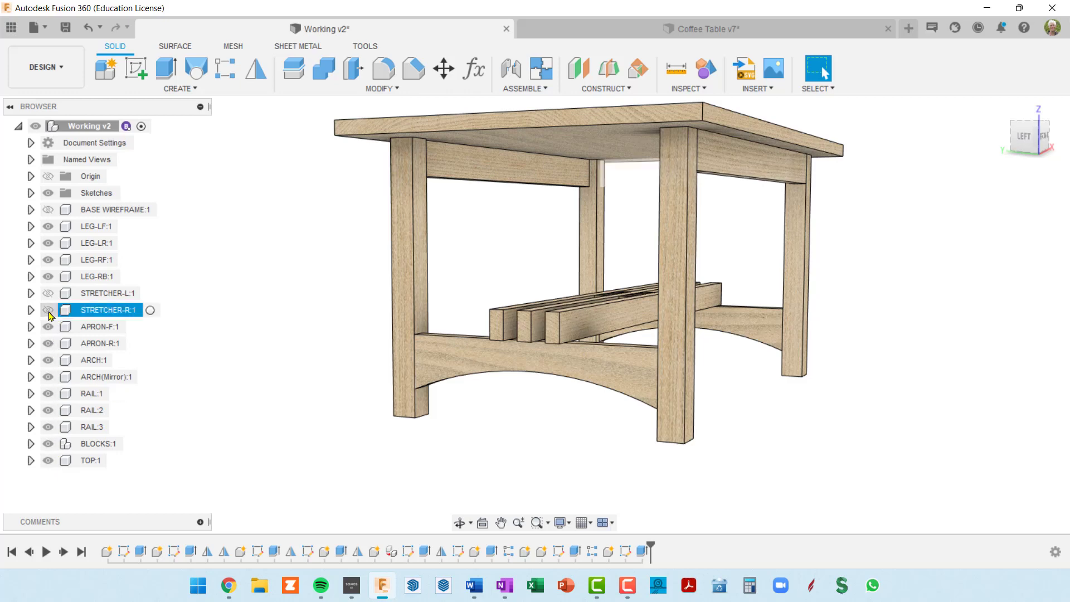
left_click(48, 310)
left_click(48, 293)
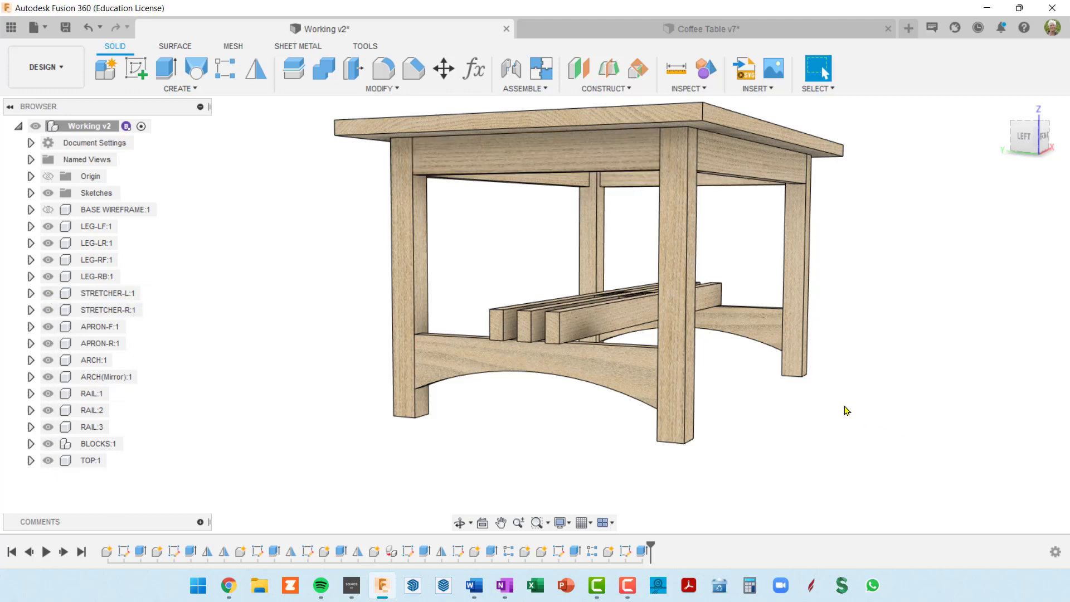
Step: Inspect the complete coffee table from below, from the front and from above
middle_click_drag(846, 410, 834, 378, "shift")
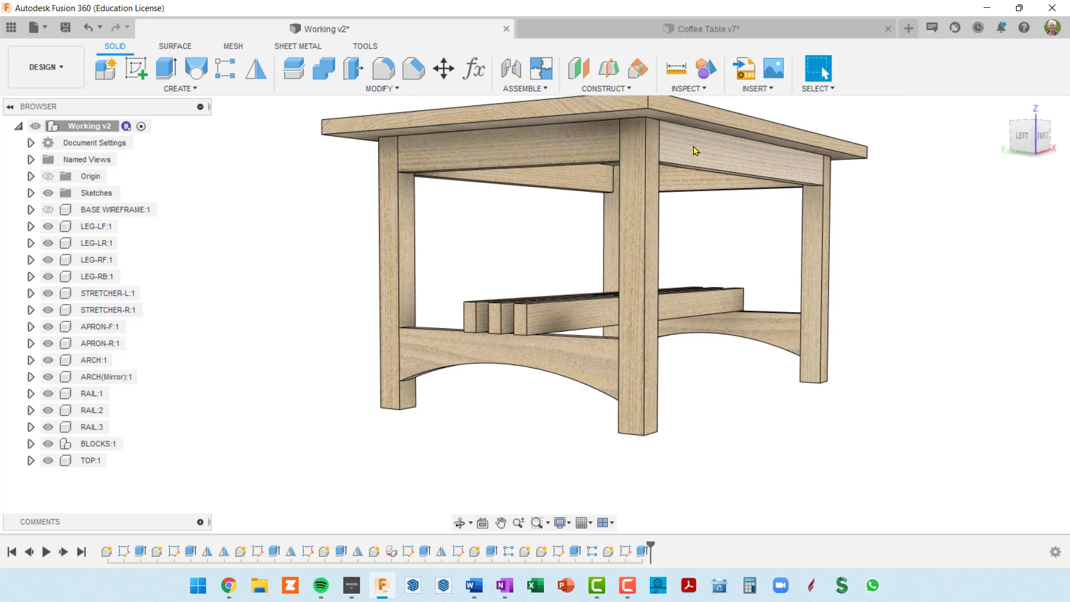
scroll(693, 146, "down", 3)
middle_click_drag(687, 146, 666, 165, "shift")
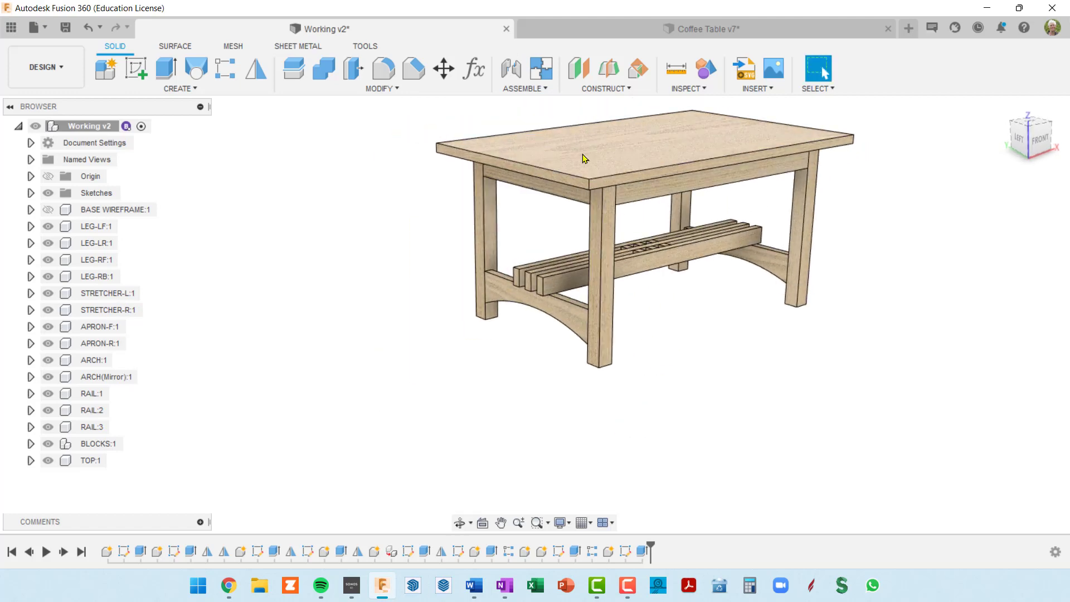
middle_click_drag(584, 159, 423, 210, "shift")
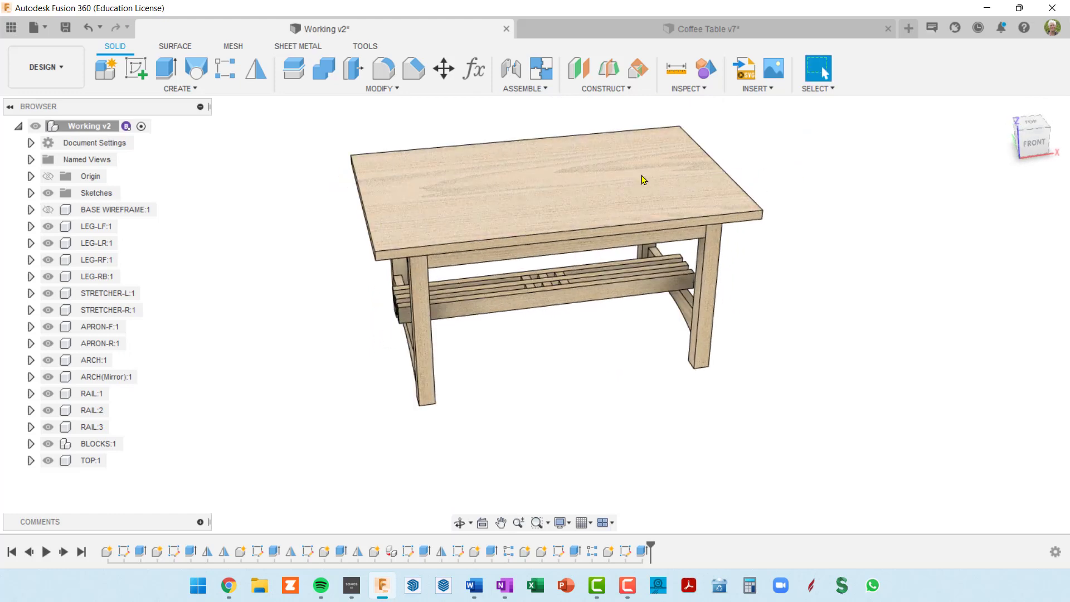
middle_click_drag(634, 197, 660, 227, "shift")
scroll(609, 343, "up", 2)
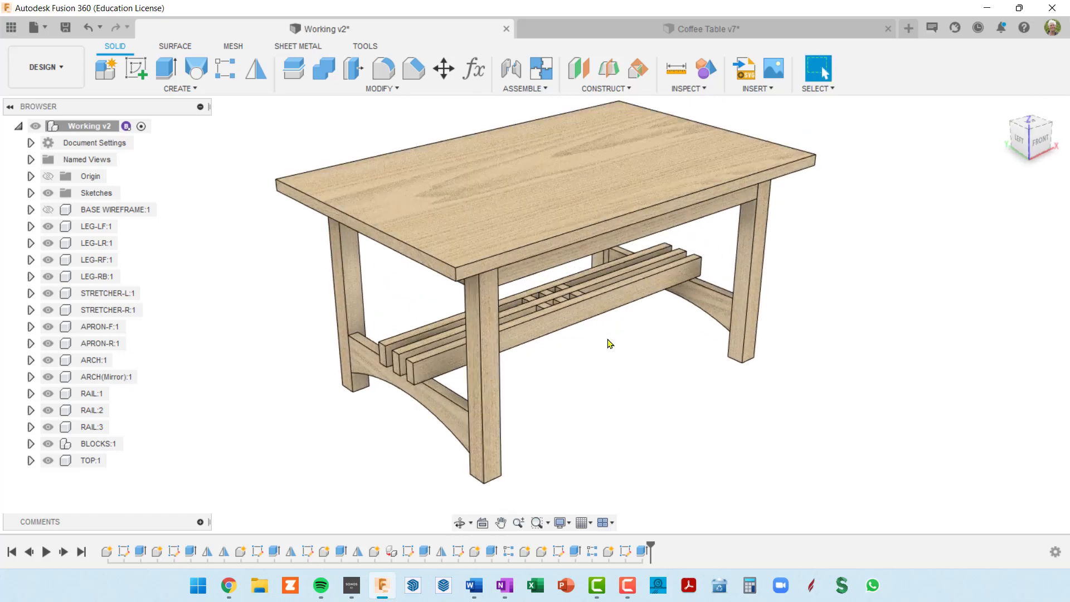
scroll(600, 326, "down", 2)
middle_click_drag(597, 323, 625, 309, "shift")
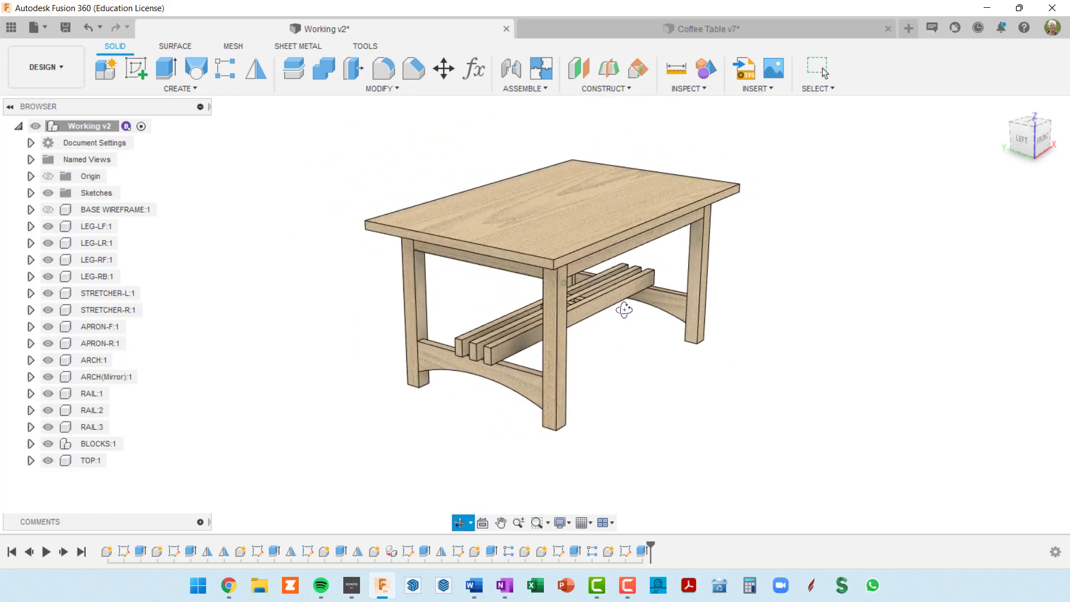